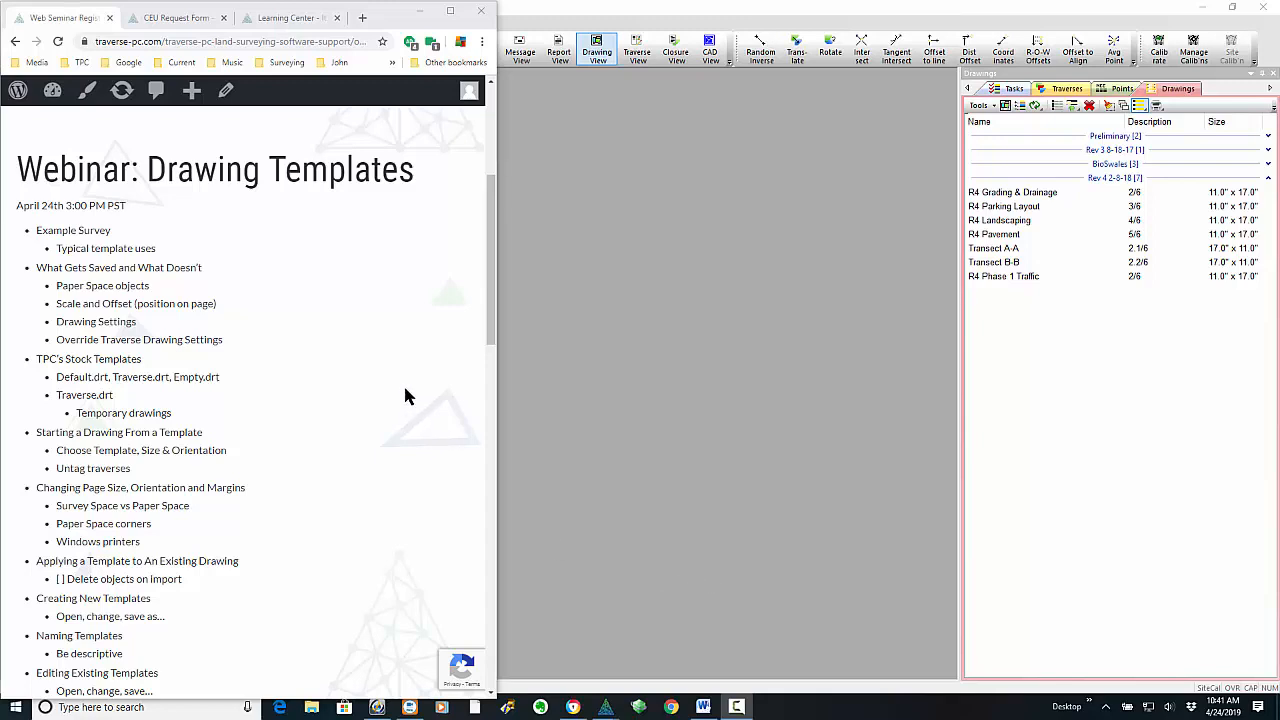
Step: Open the CEU Request Form page, widen the browser window, and review the certificate instructions and the webinar code field
click(186, 22)
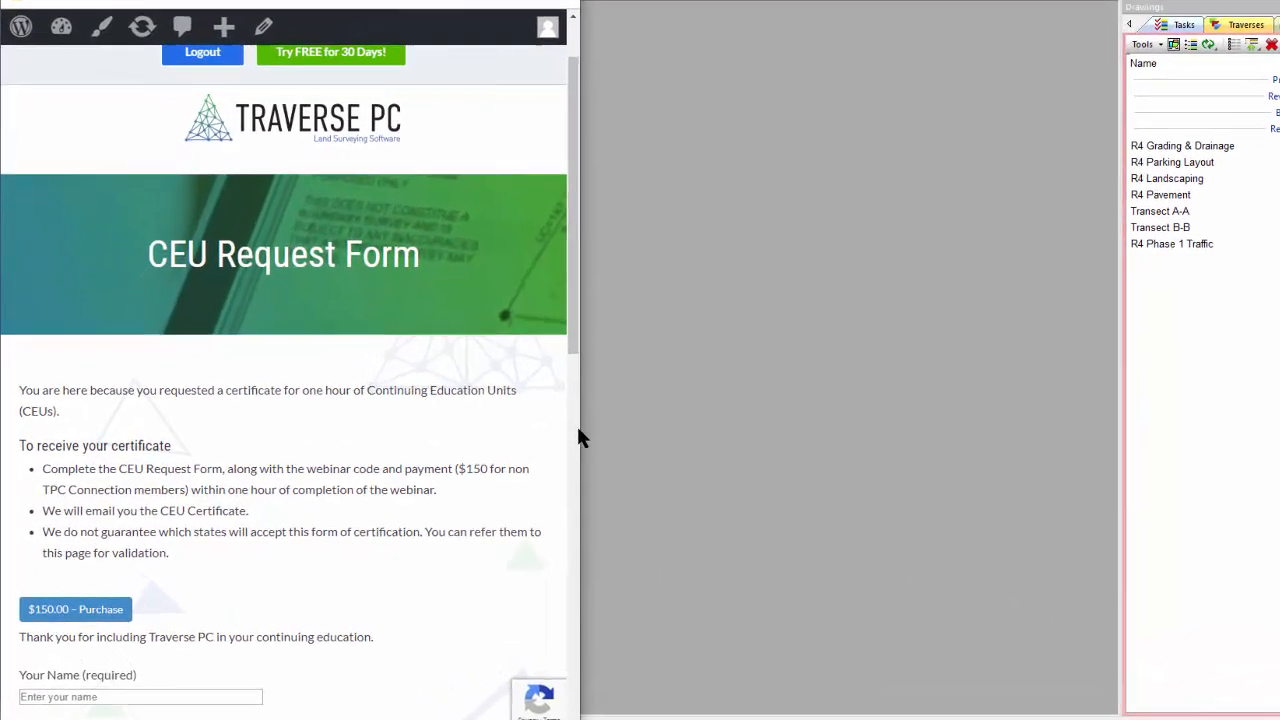
drag(592, 428, 985, 415)
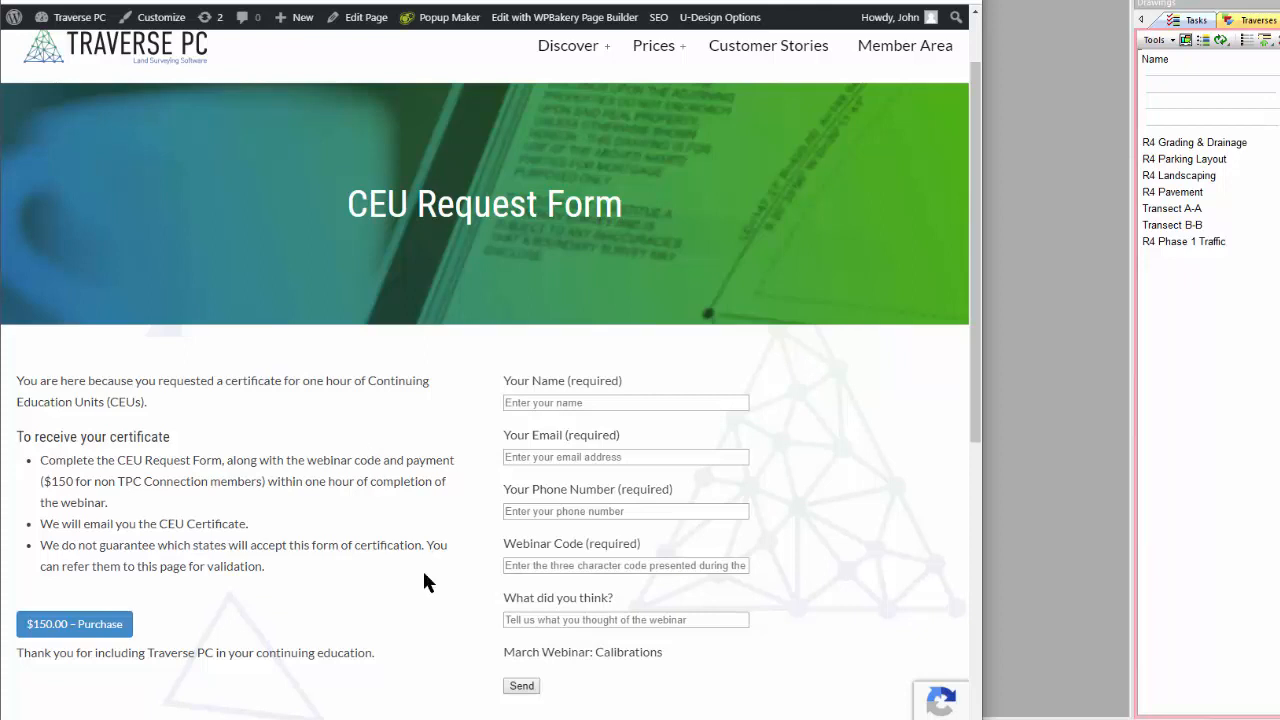
click(510, 565)
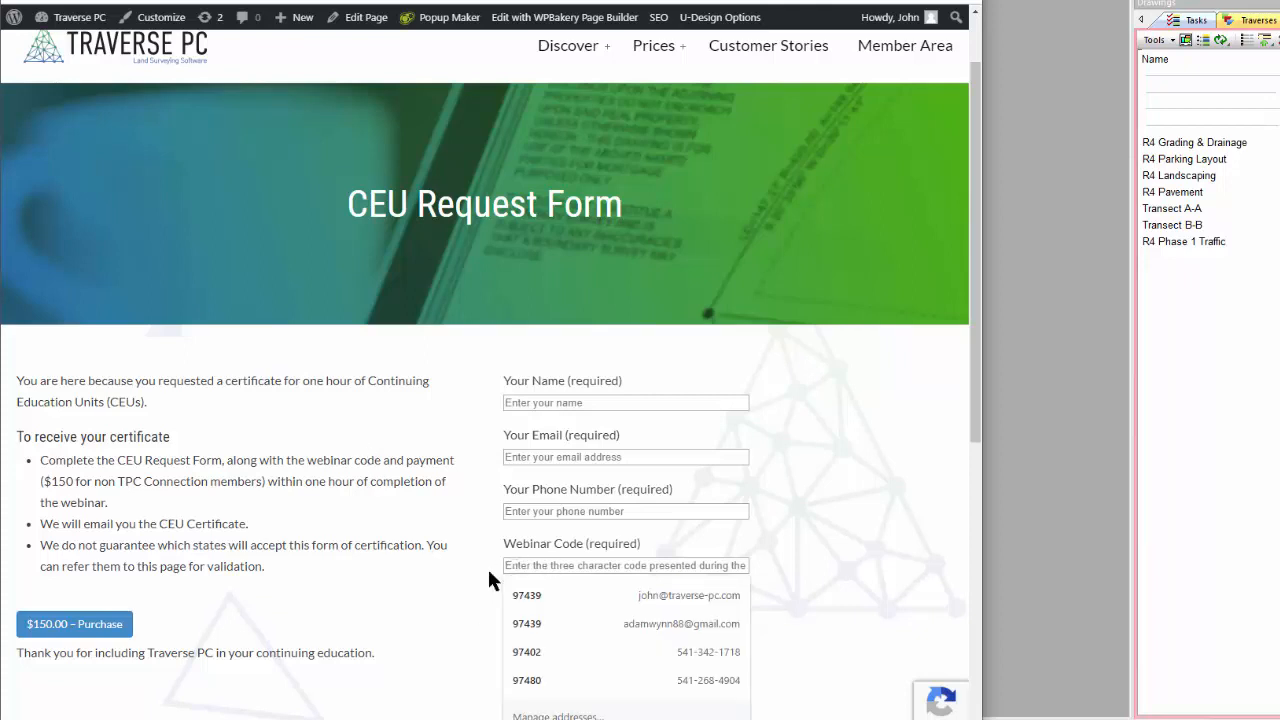
click(450, 562)
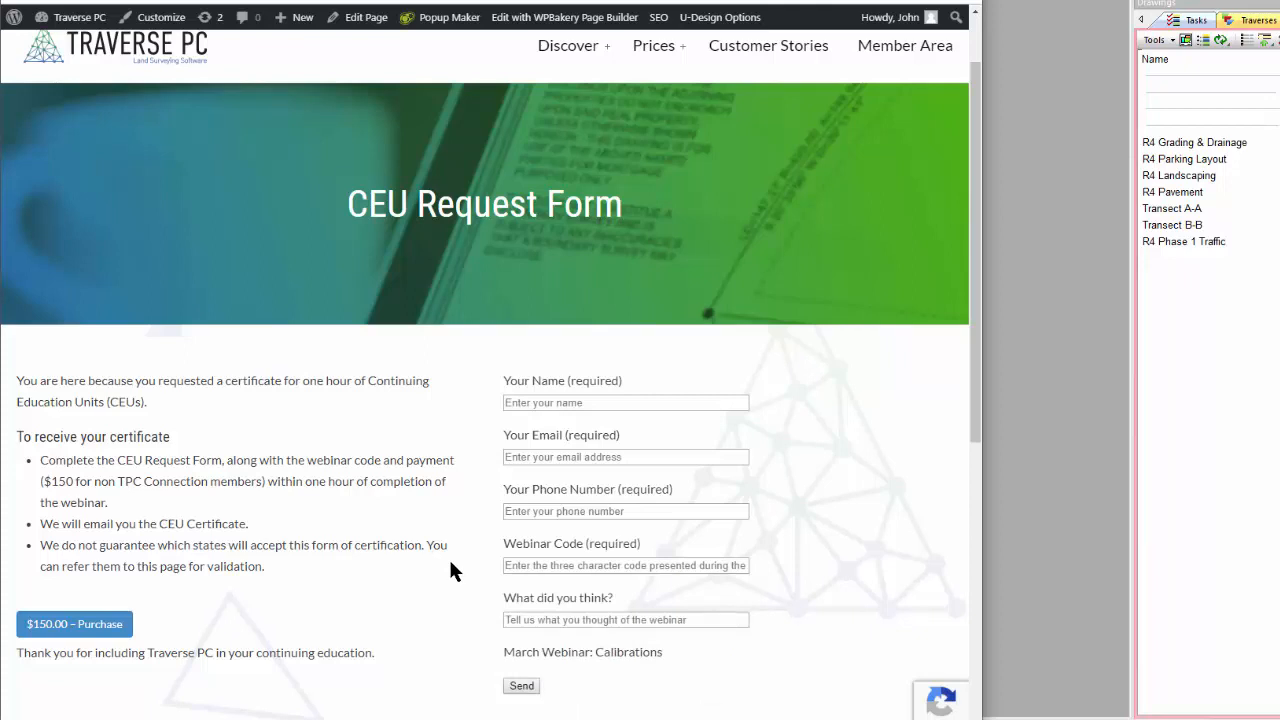
scroll(449, 570, down, 2)
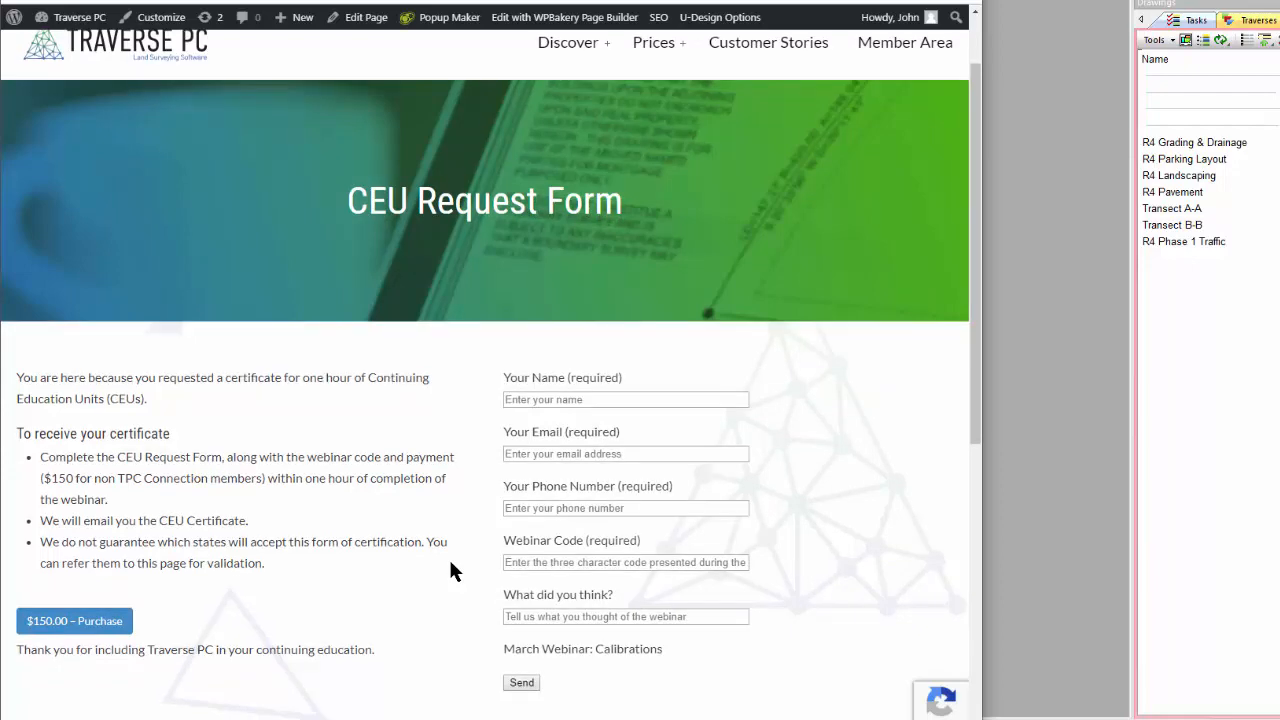
scroll(409, 533, up, 2)
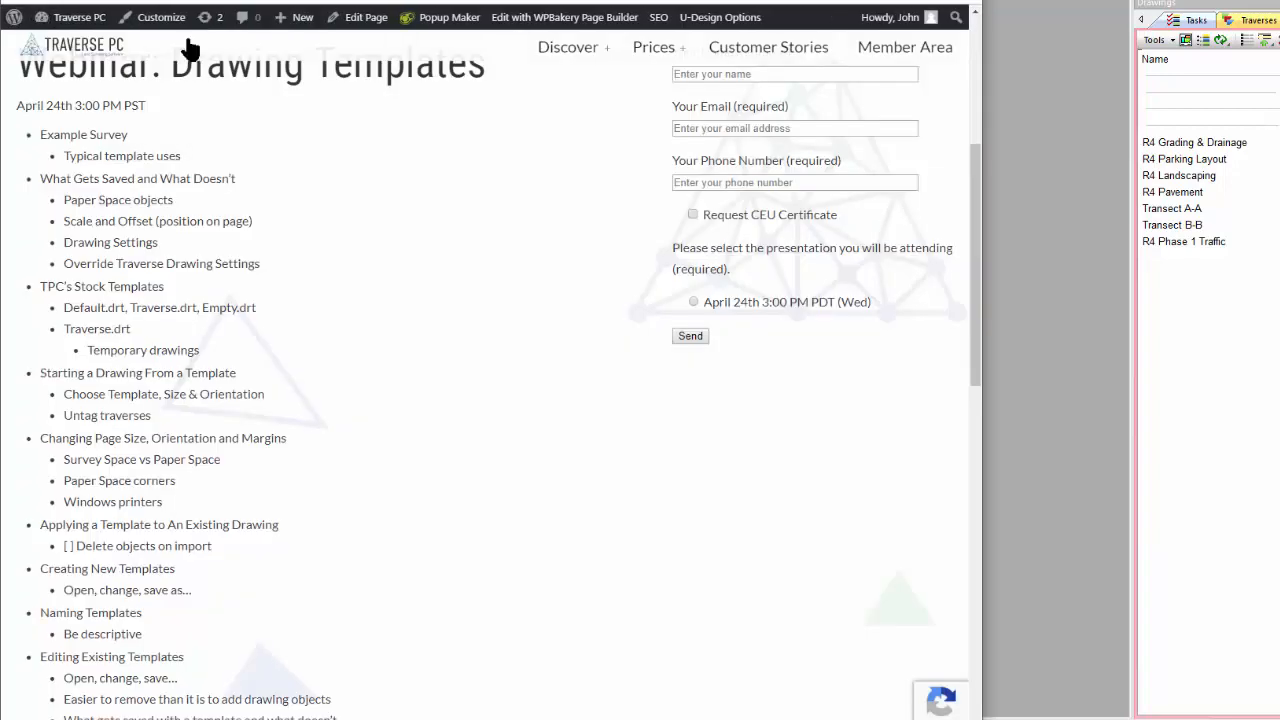
Step: Review the Drawing Templates topic outline on the web seminar registration page in a wider browser window
scroll(316, 262, up, 2)
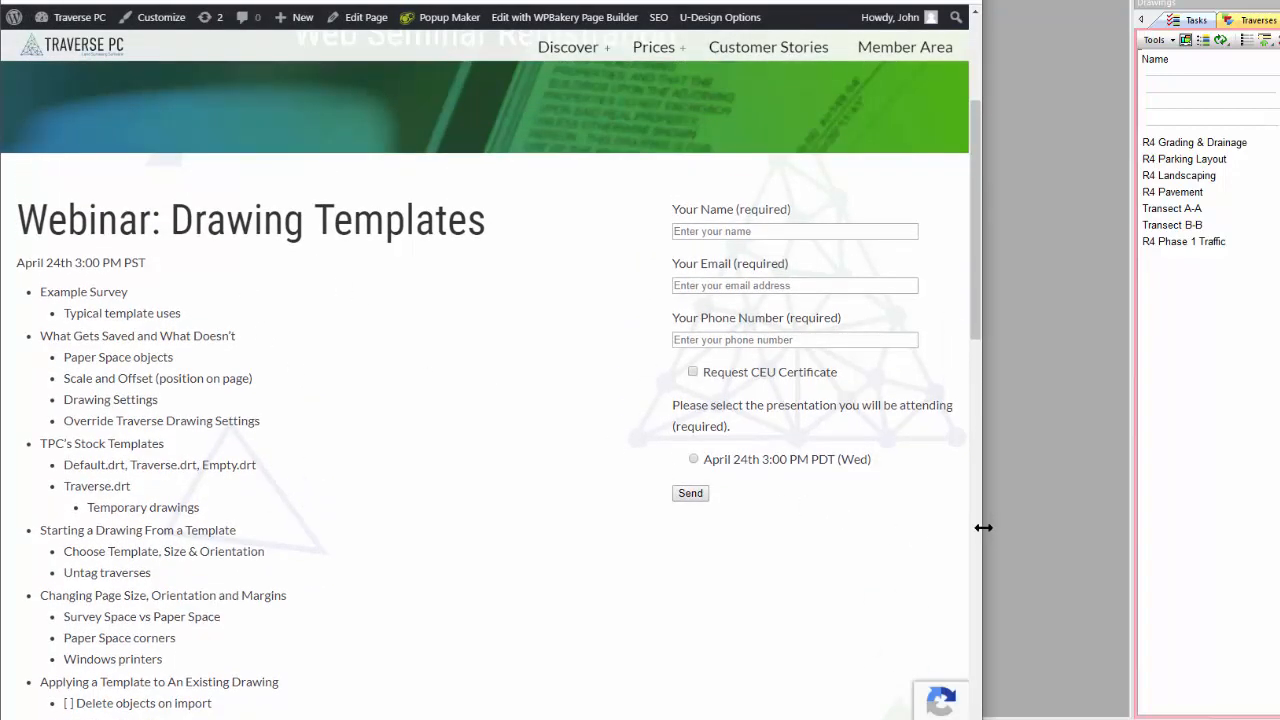
drag(983, 526, 1175, 504)
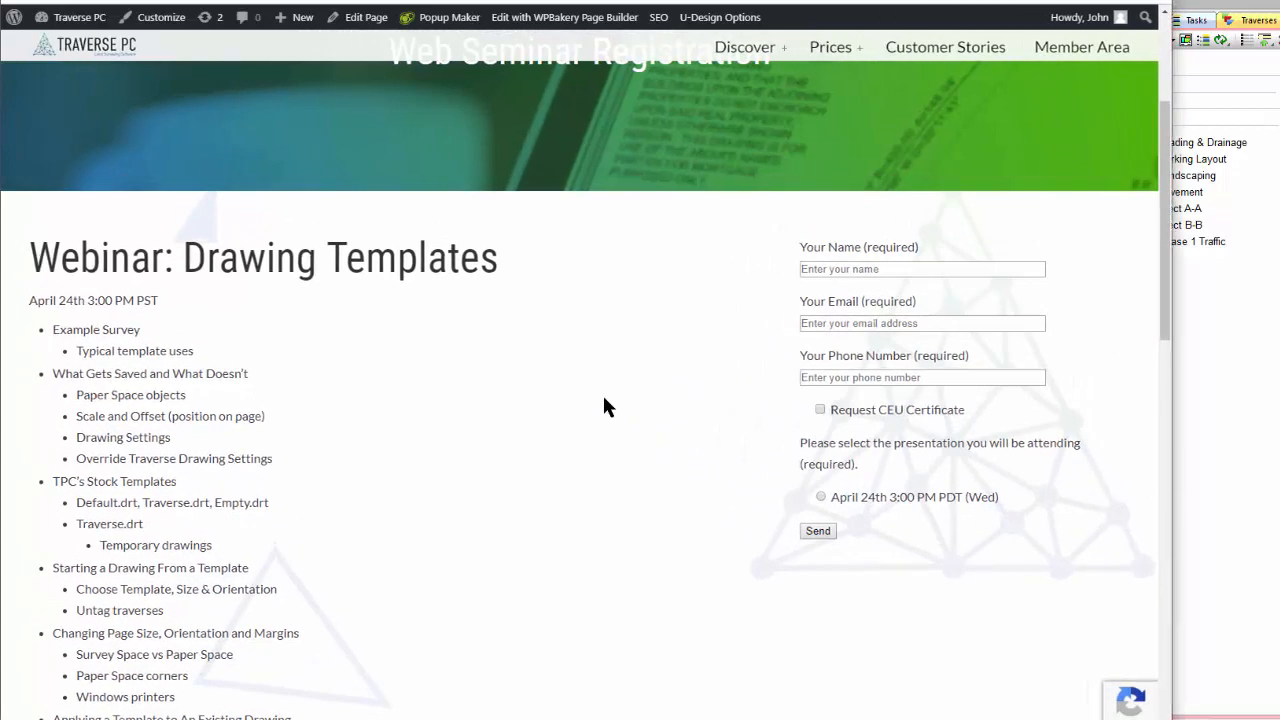
scroll(607, 409, down, 1)
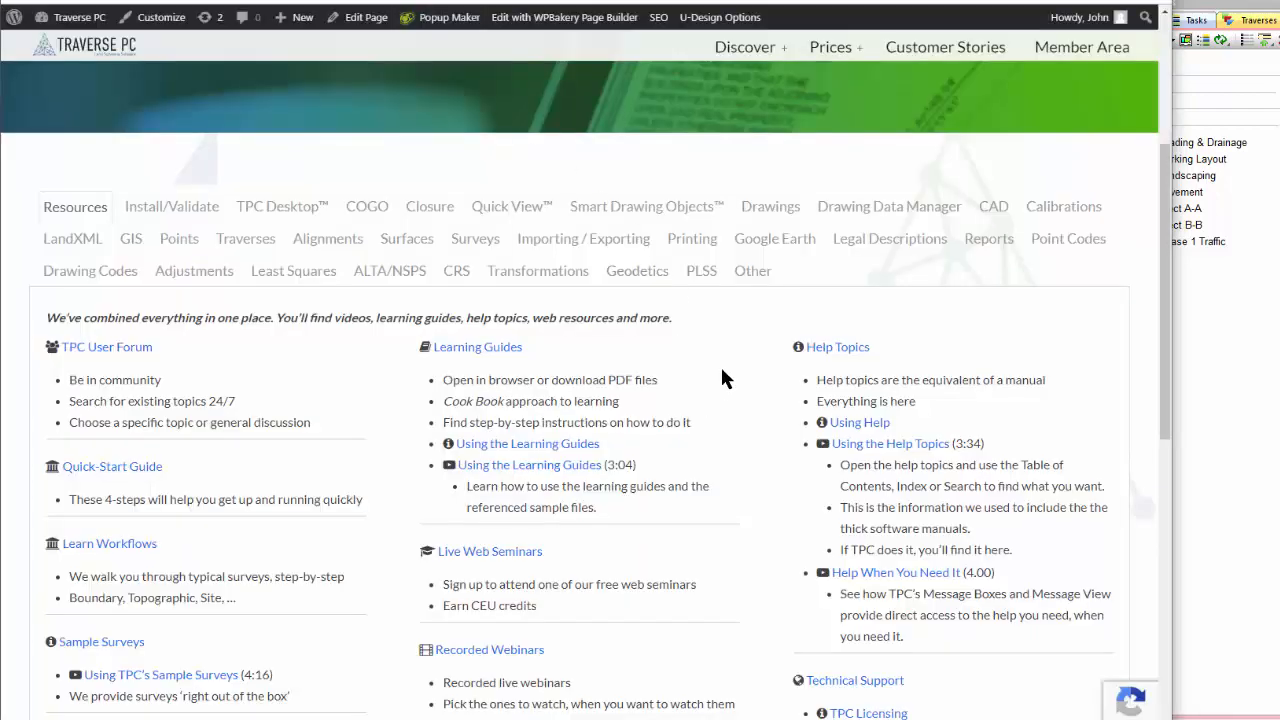
Step: Open the Learning Guides link from the Learning Center resources in a new browser tab
scroll(722, 370, down, 1)
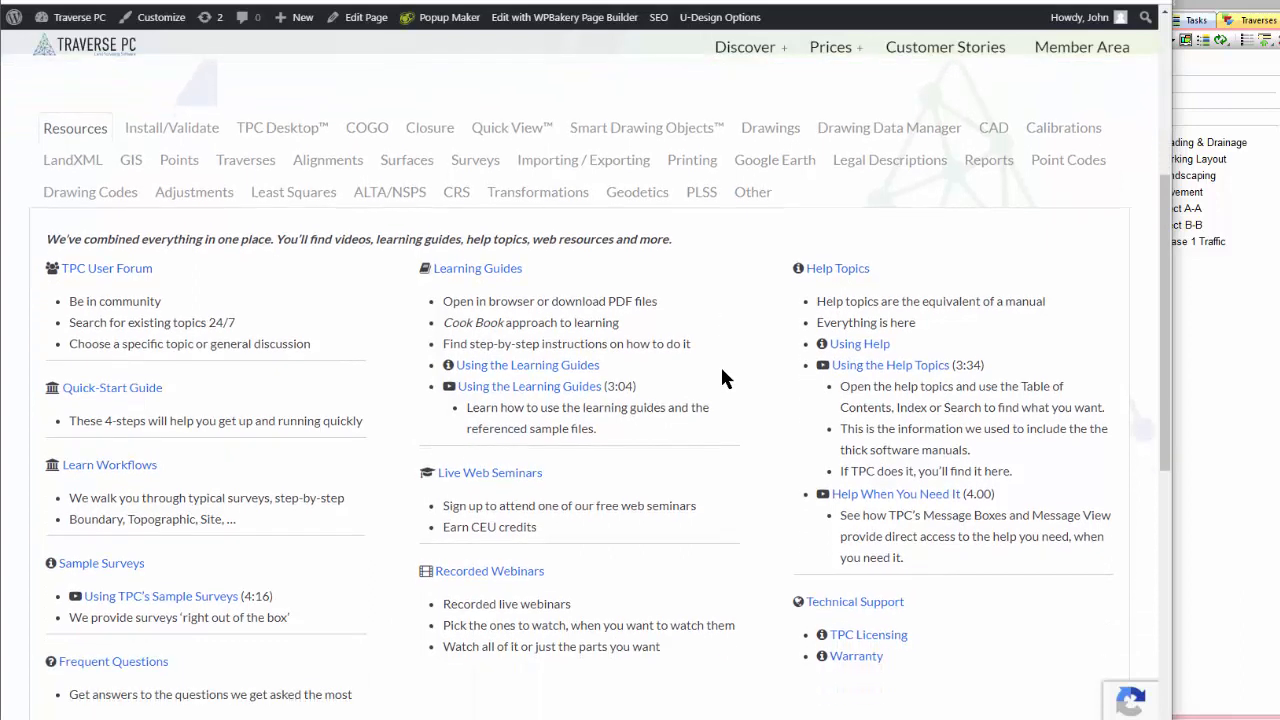
right_click(488, 276)
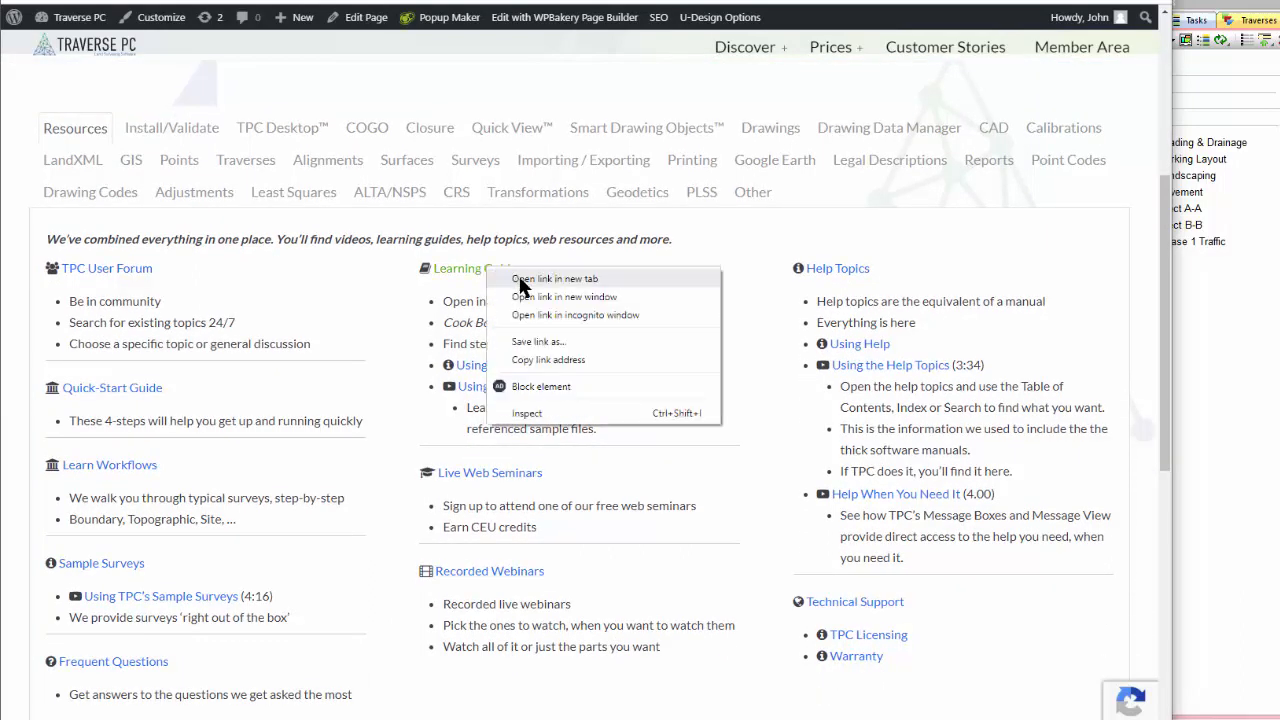
click(522, 280)
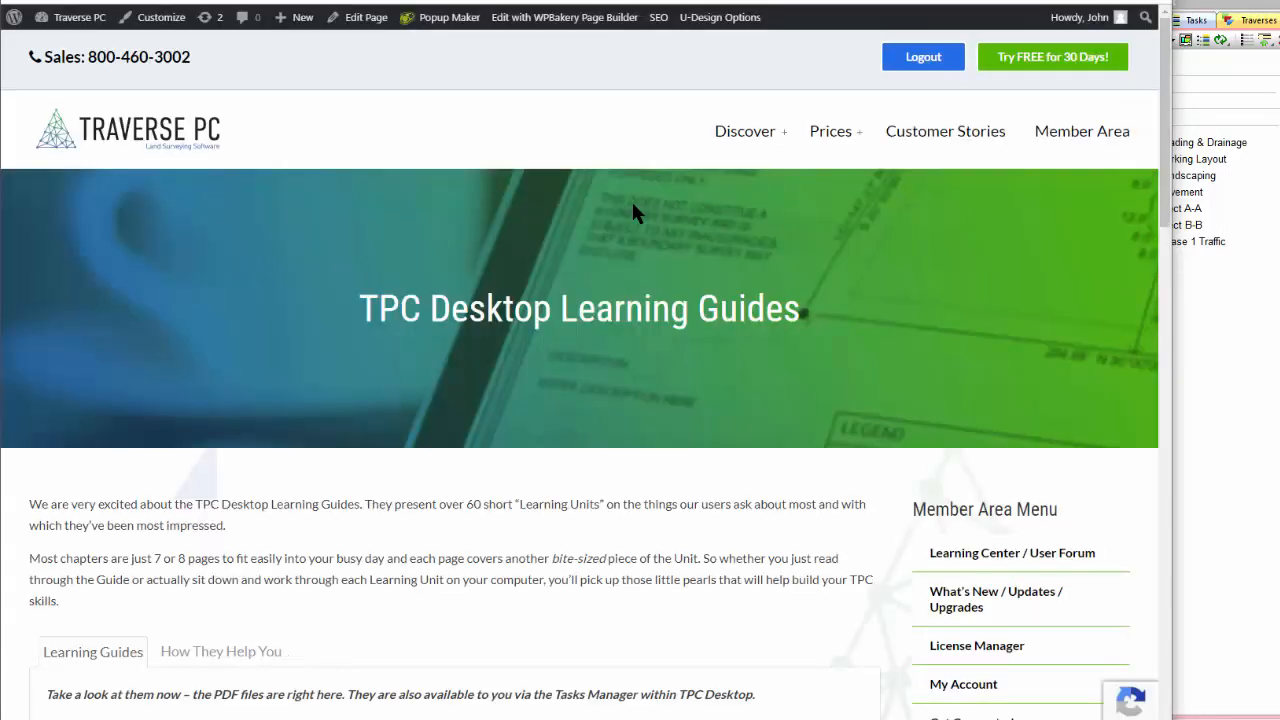
Step: Find Drawings in the TPC Desktop Learning Guides list and open its PDF guide
scroll(480, 370, down, 3)
scroll(473, 385, down, 4)
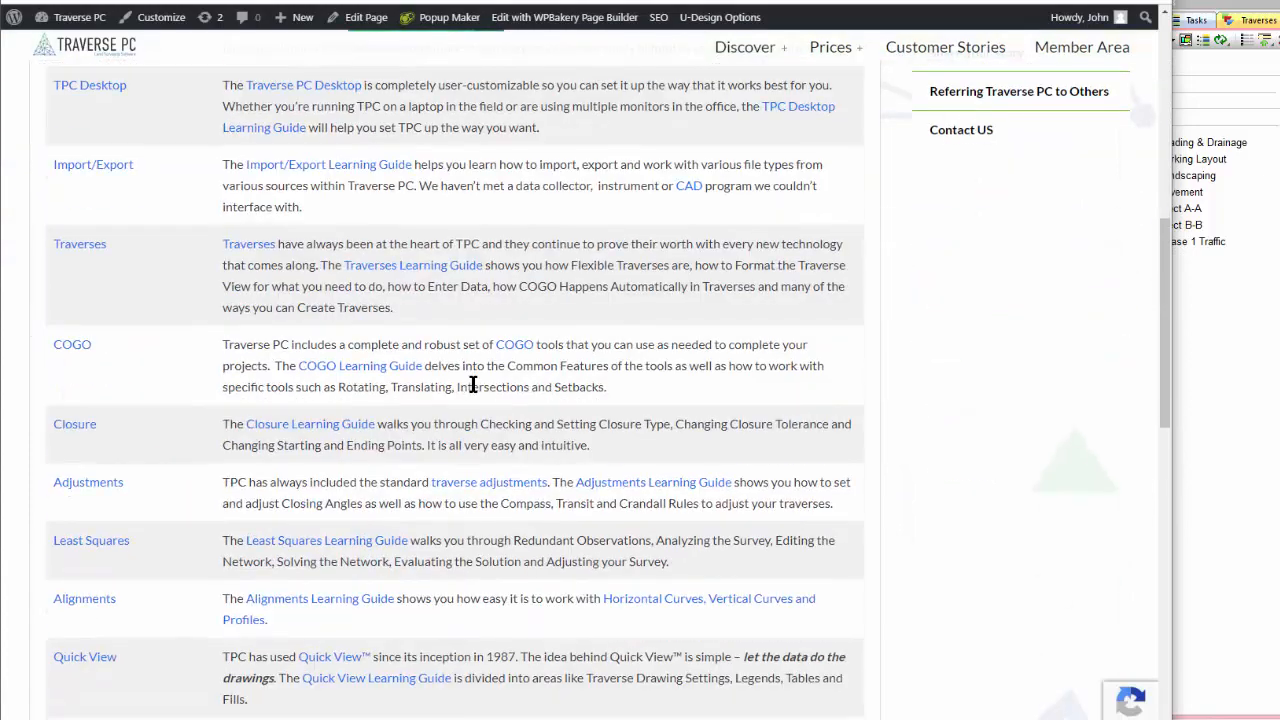
scroll(473, 385, down, 2)
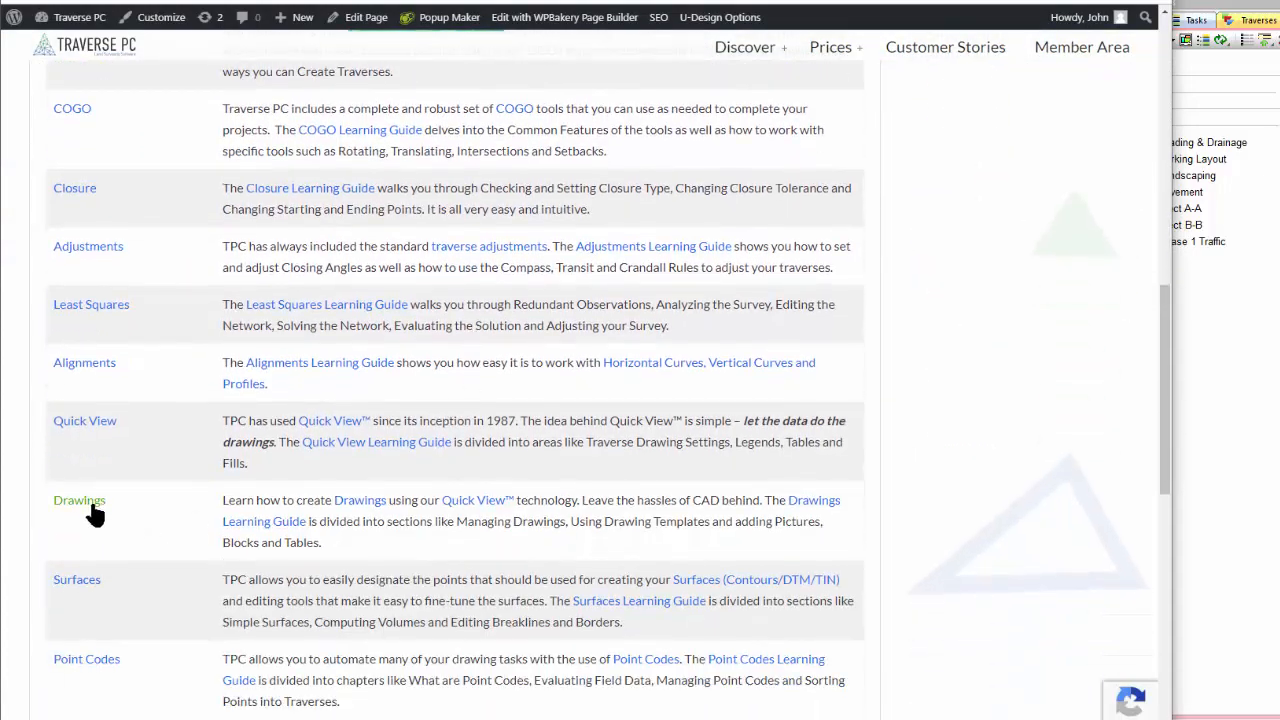
click(91, 509)
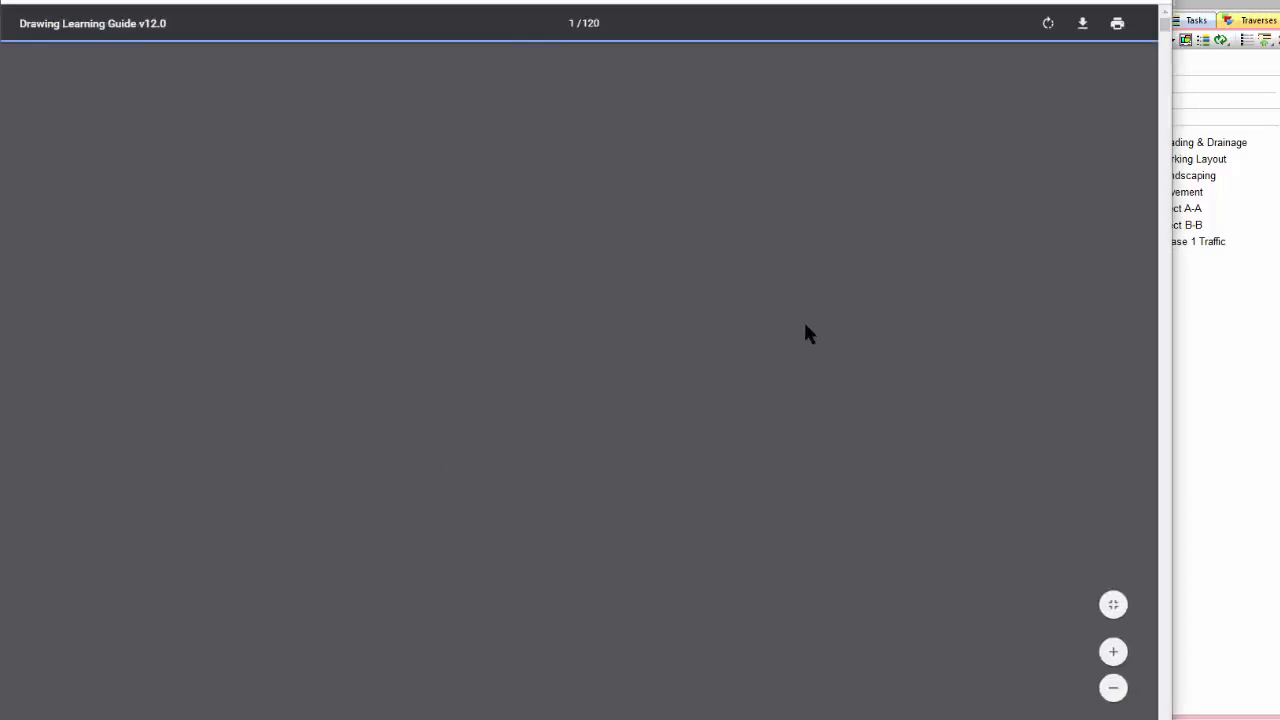
Step: Go to the Using Drawing Templates chapter from the table of contents and read through to Using Groups in Templates
scroll(806, 331, down, 5)
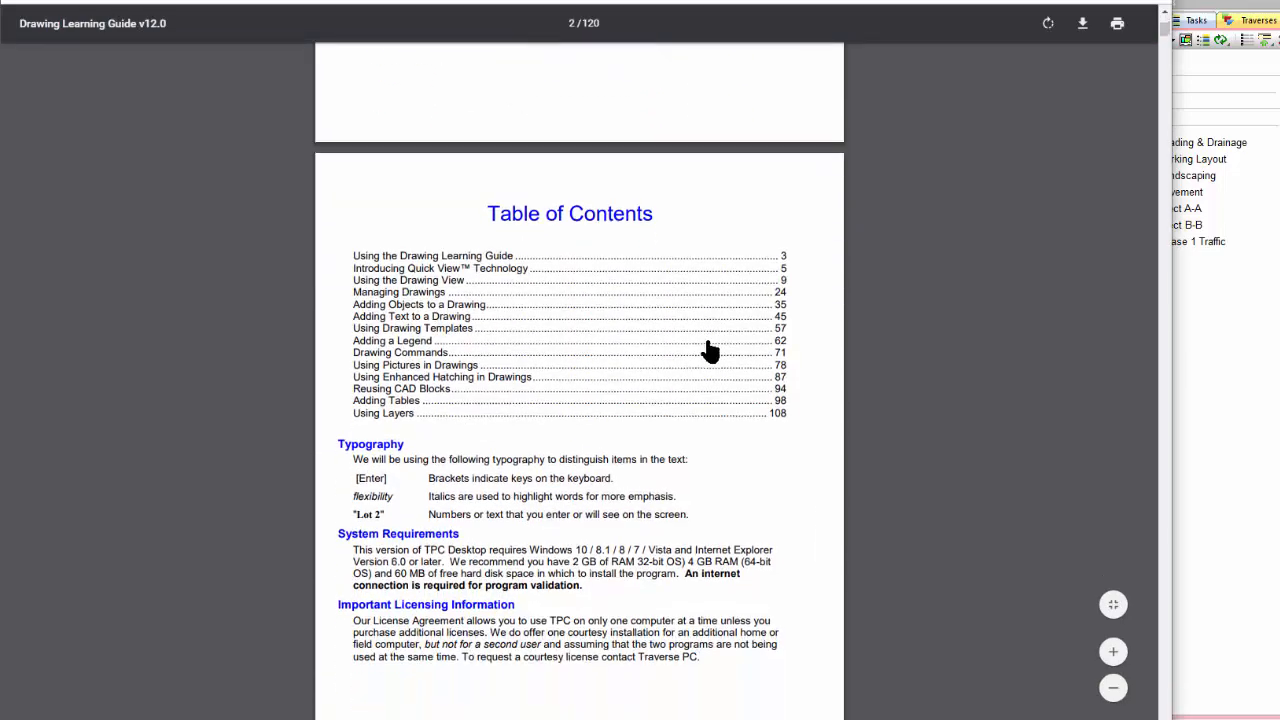
click(437, 330)
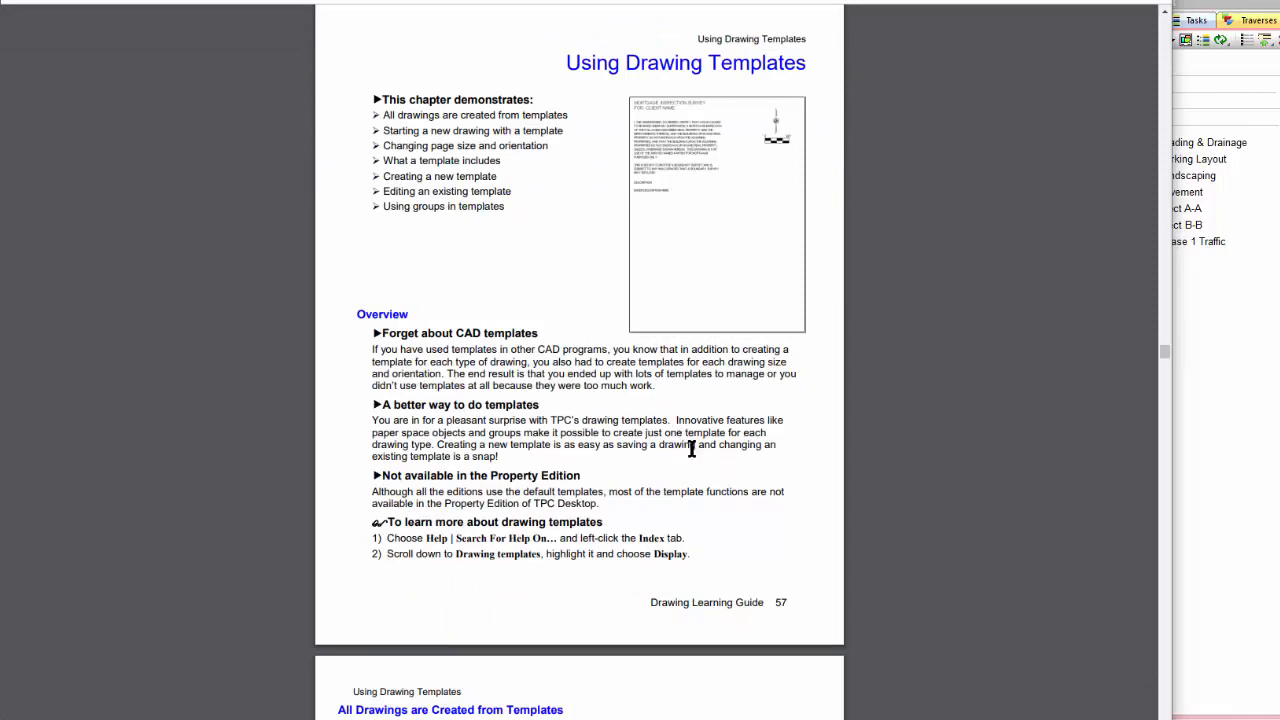
scroll(691, 449, down, 5)
scroll(691, 449, down, 1)
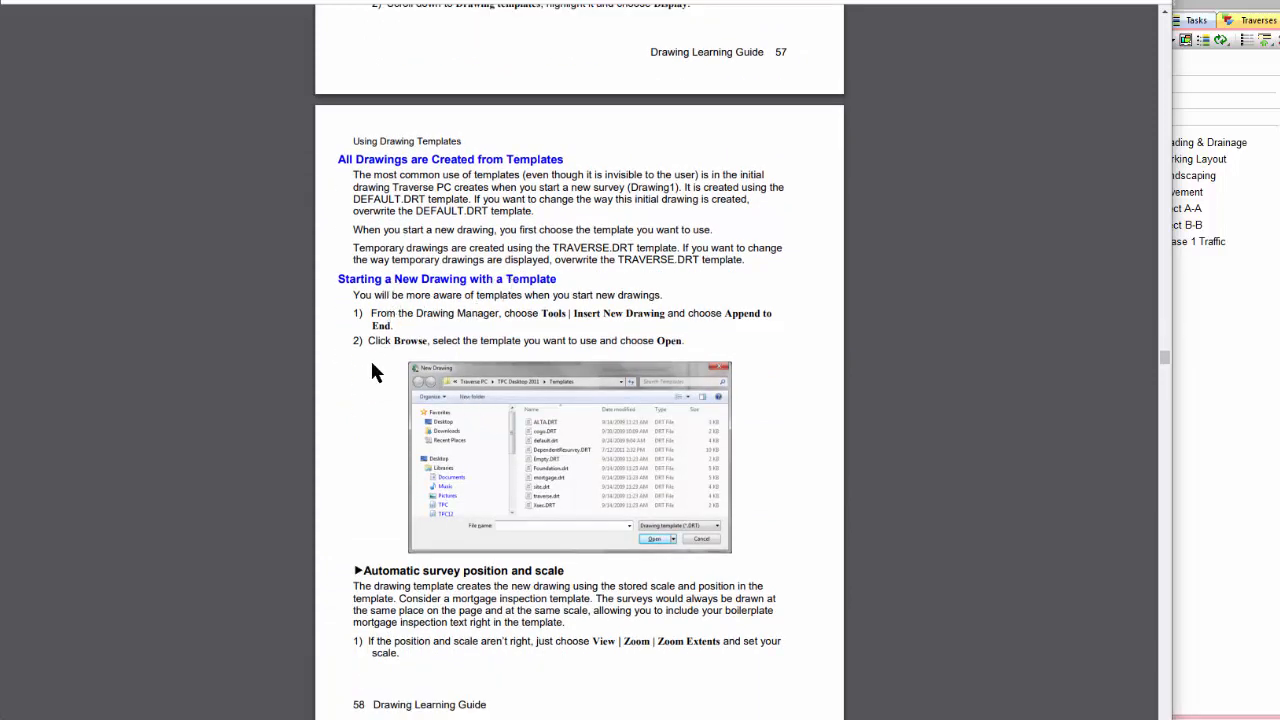
scroll(613, 585, down, 3)
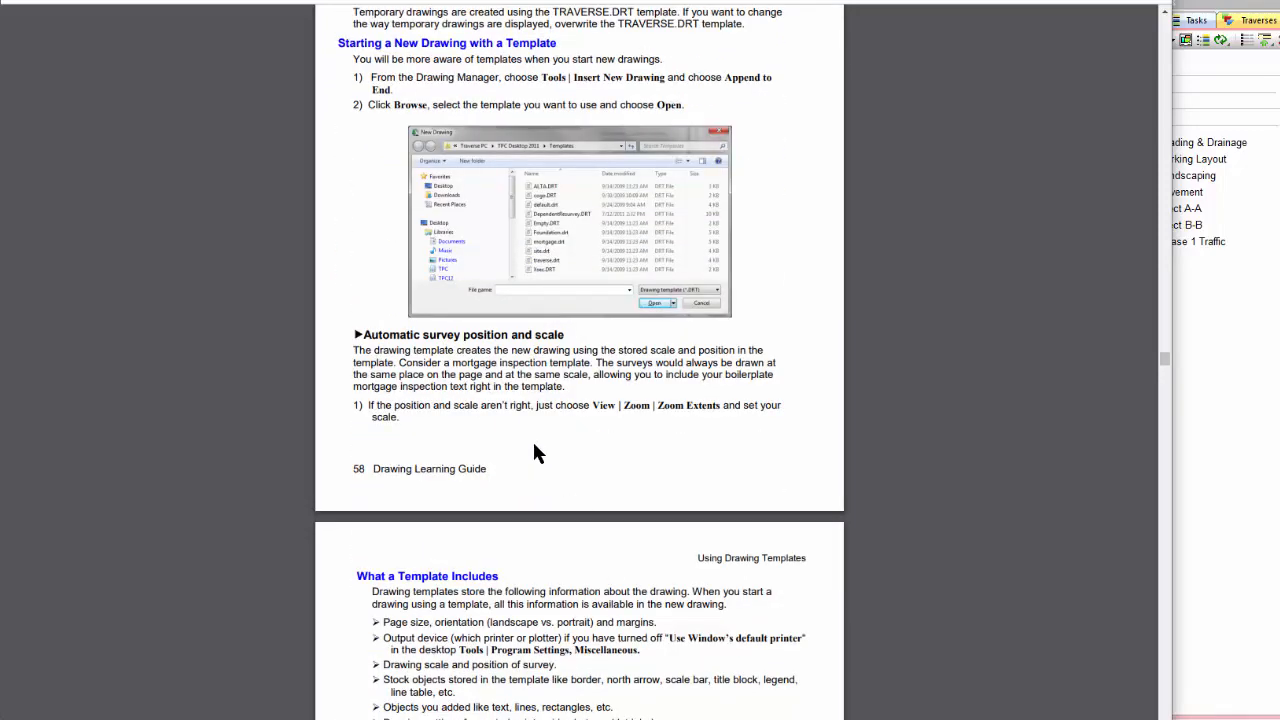
scroll(528, 465, down, 6)
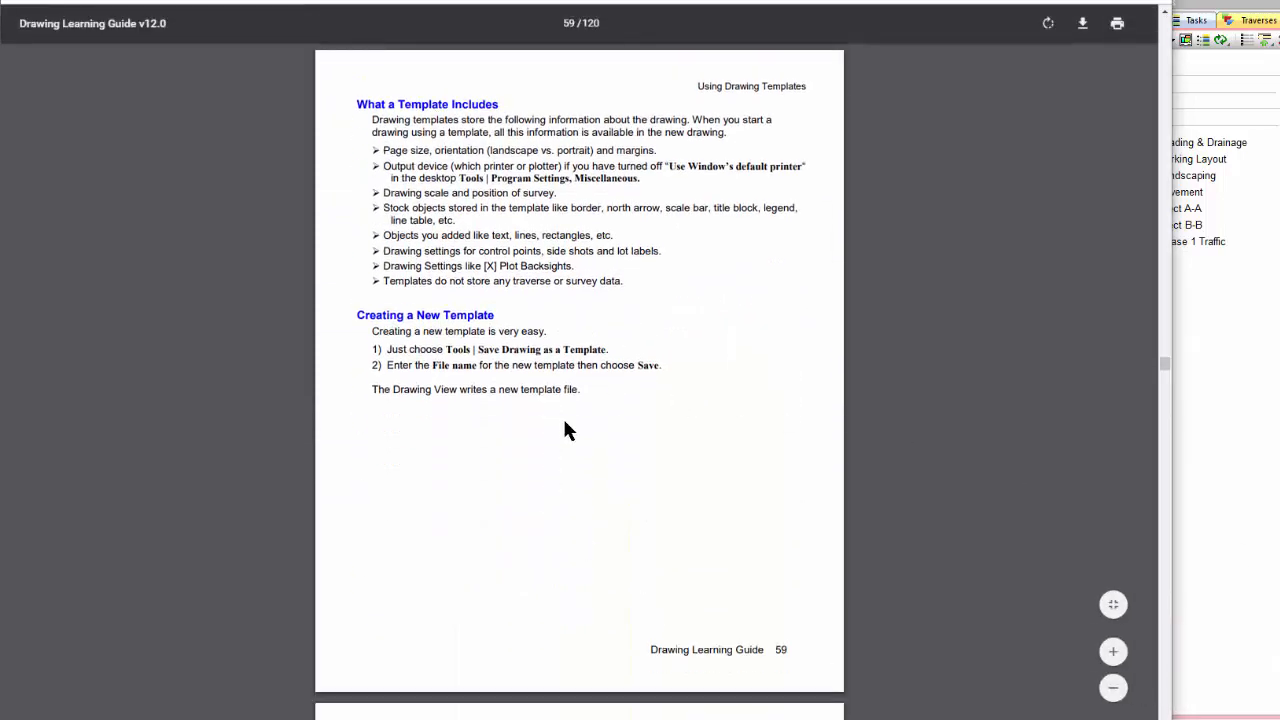
scroll(565, 430, down, 7)
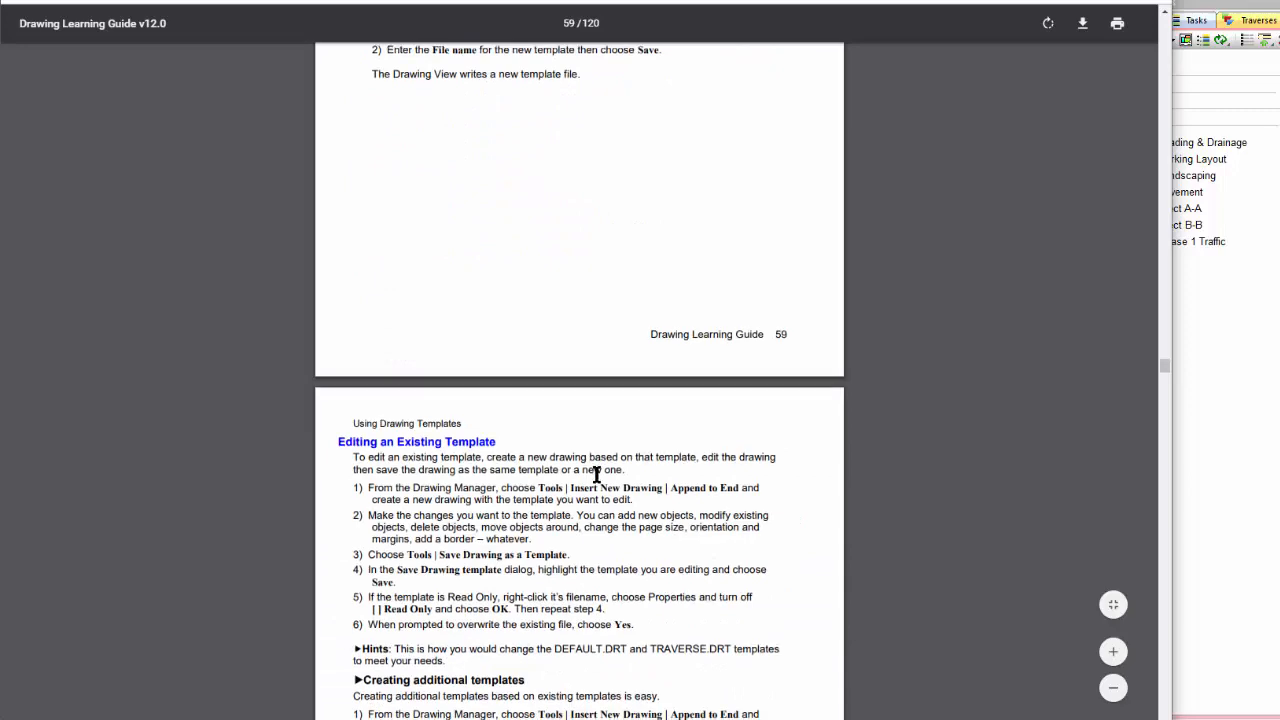
scroll(596, 474, down, 7)
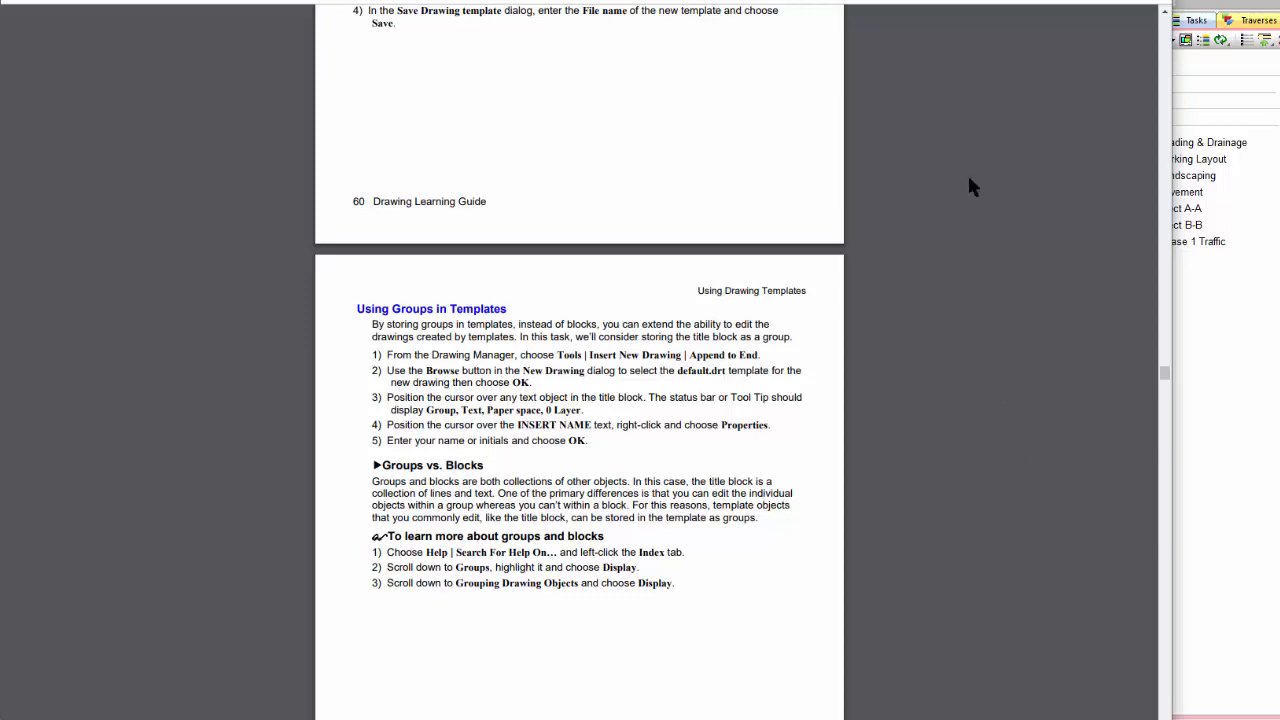
Step: Close the PDF guide, return to the Learning Center, and open the Drawings Learning Center page from the Drawings topic
key(ctrl+w)
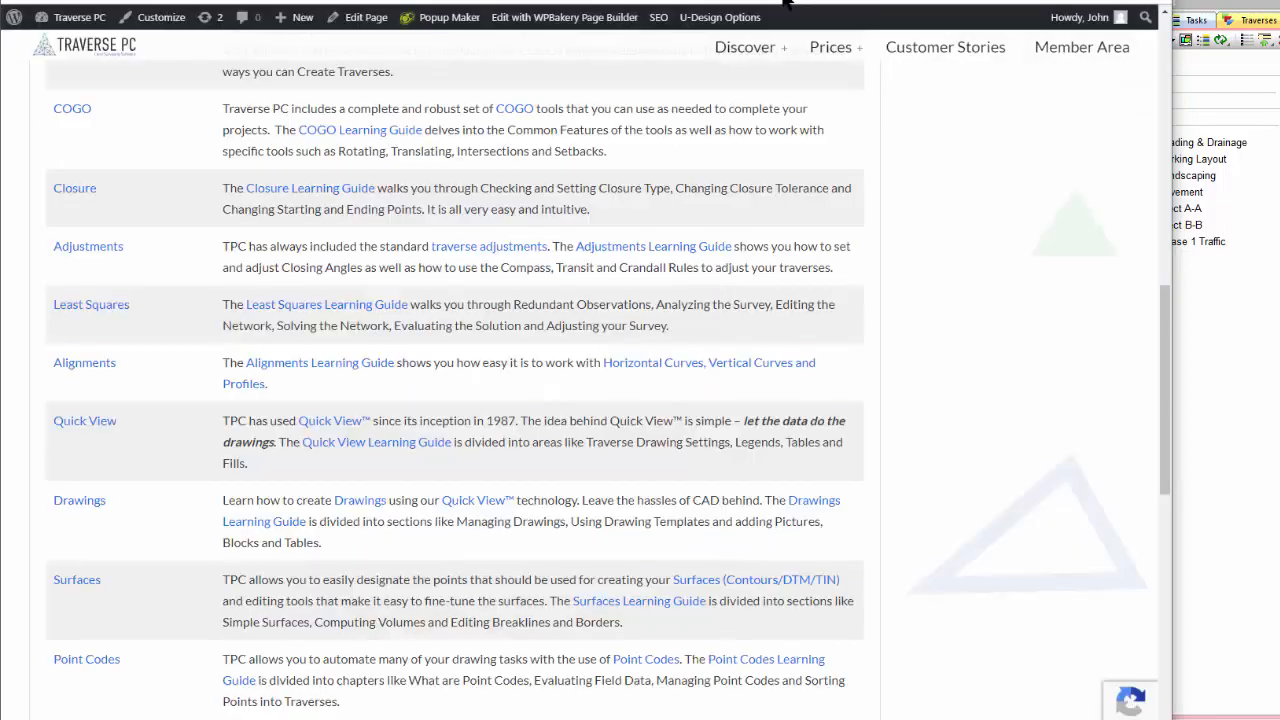
scroll(952, 200, up, 4)
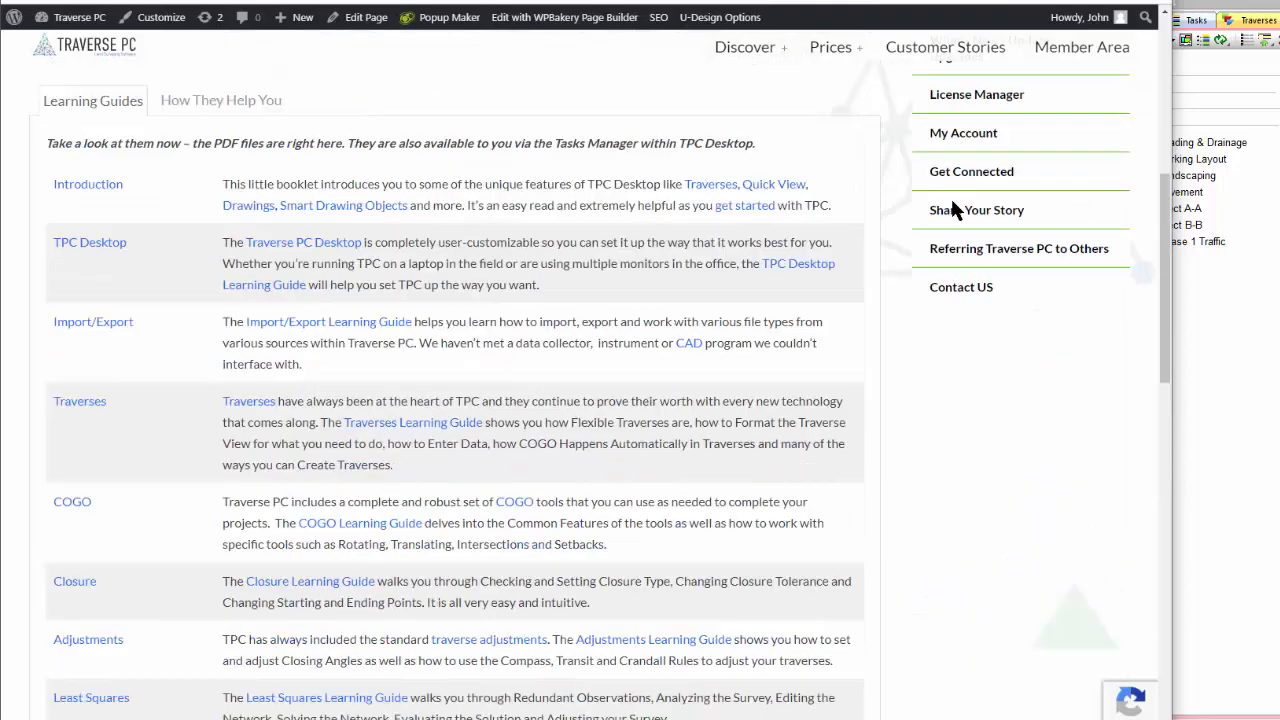
key(alt+Left)
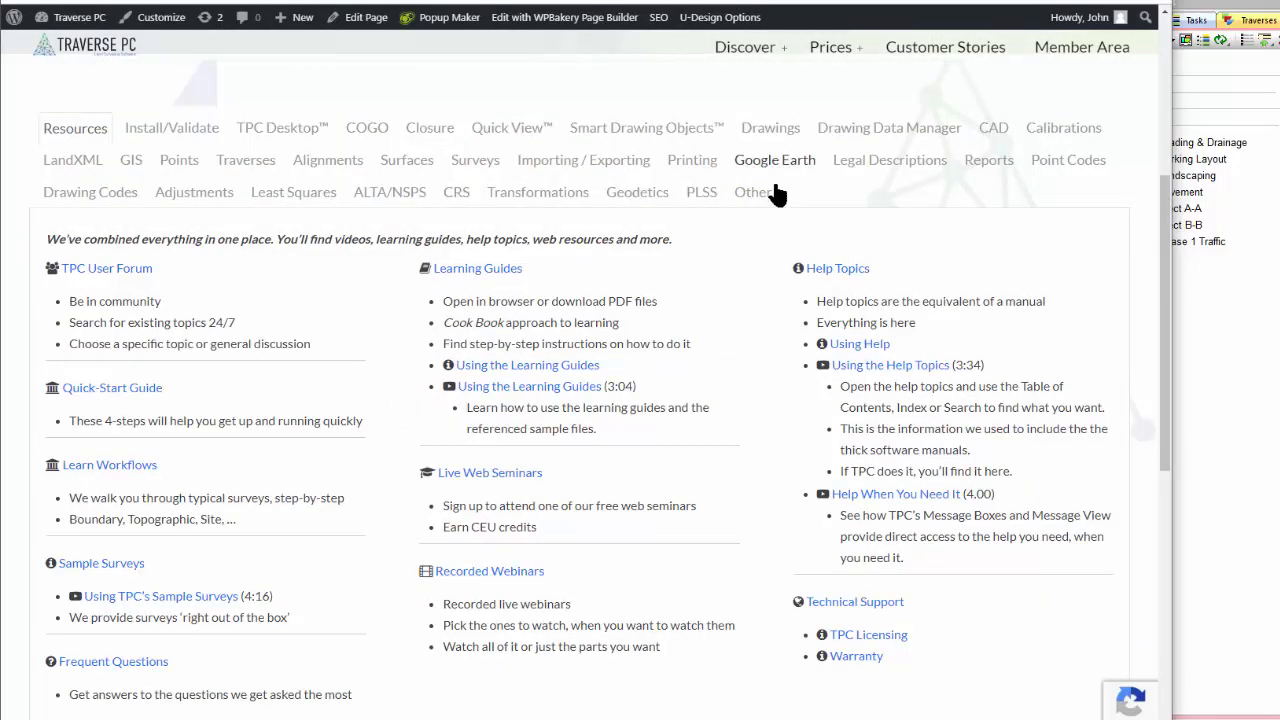
click(770, 135)
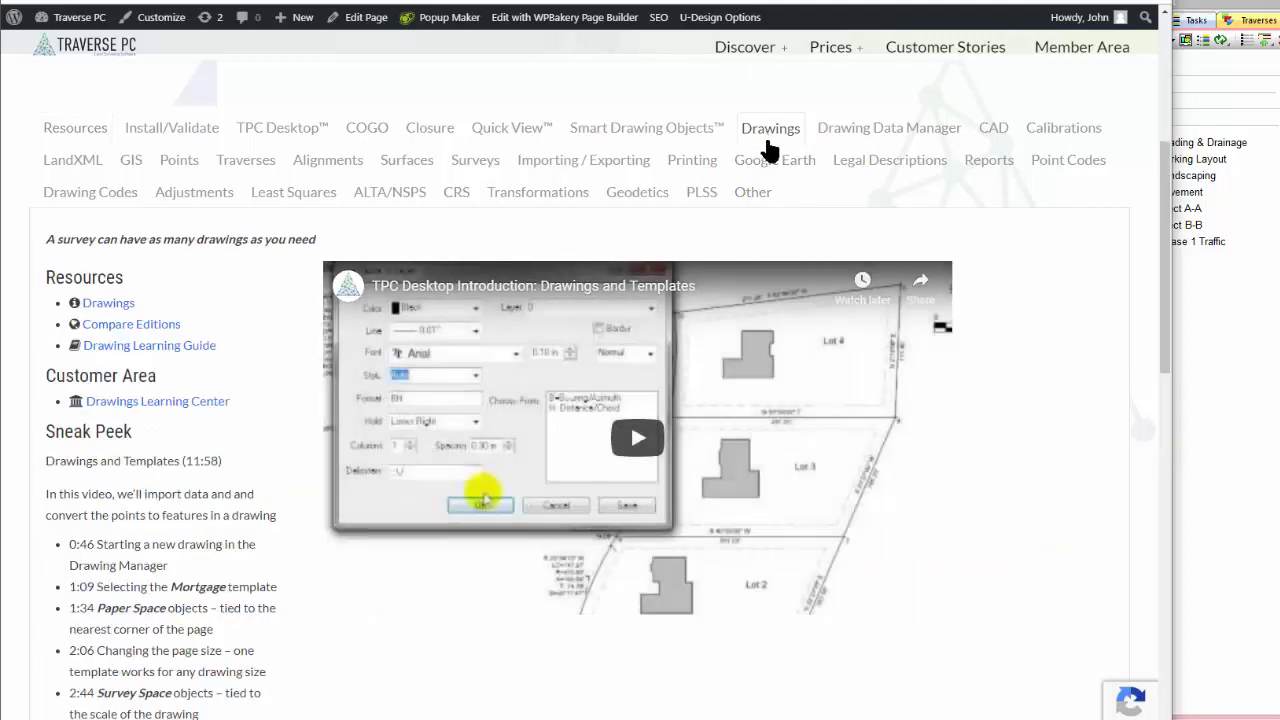
scroll(1008, 362, down, 2)
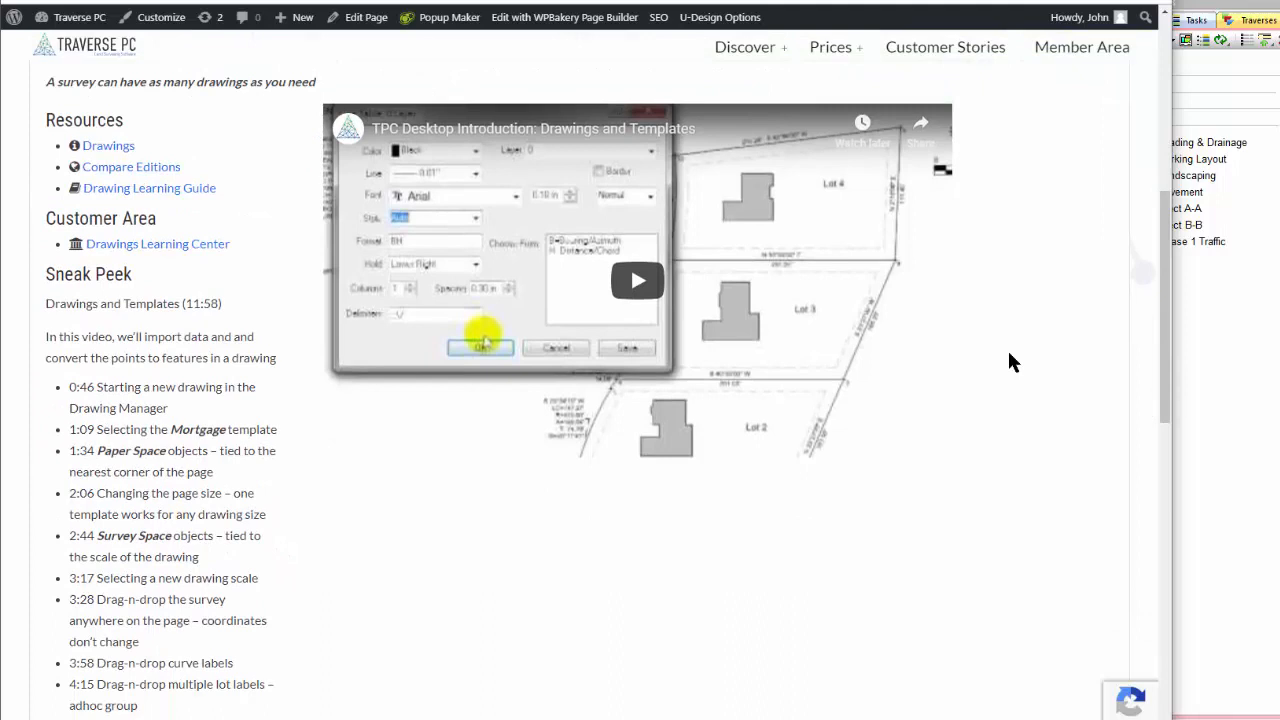
click(168, 249)
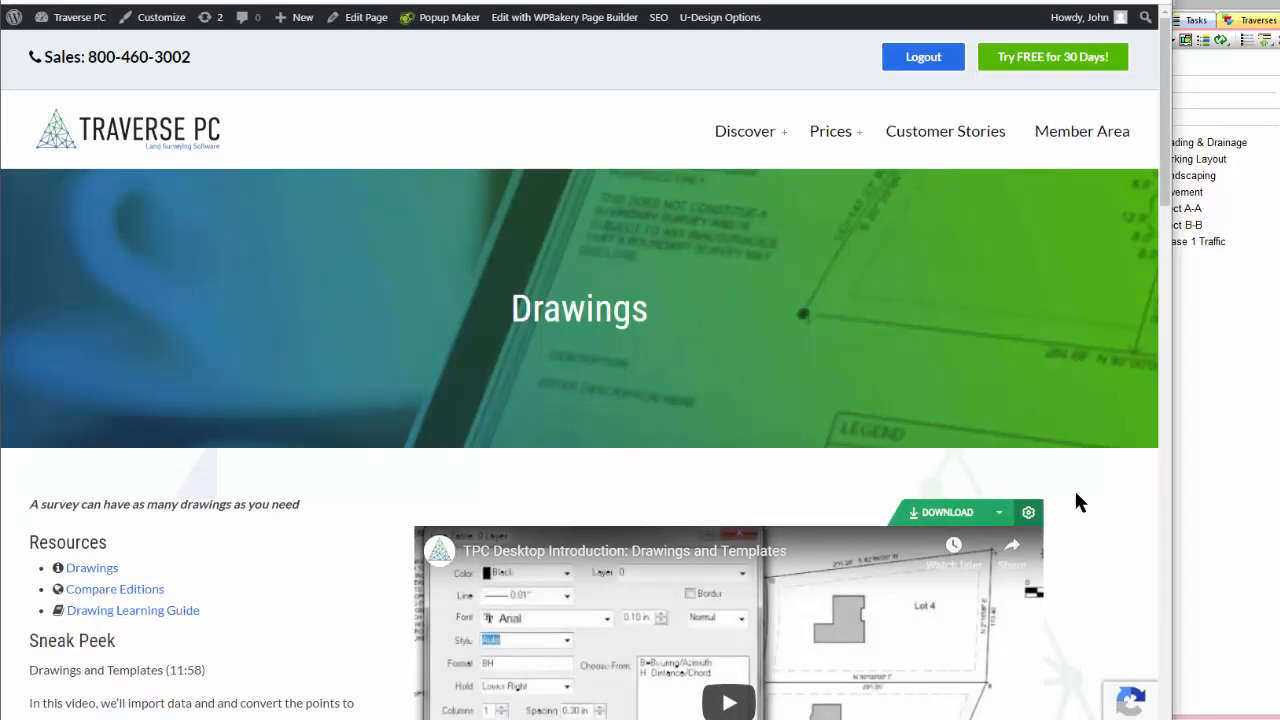
Step: Open the Drawings help topic, follow its Drawing templates link, skim that topic, and close the help page
scroll(1094, 514, down, 3)
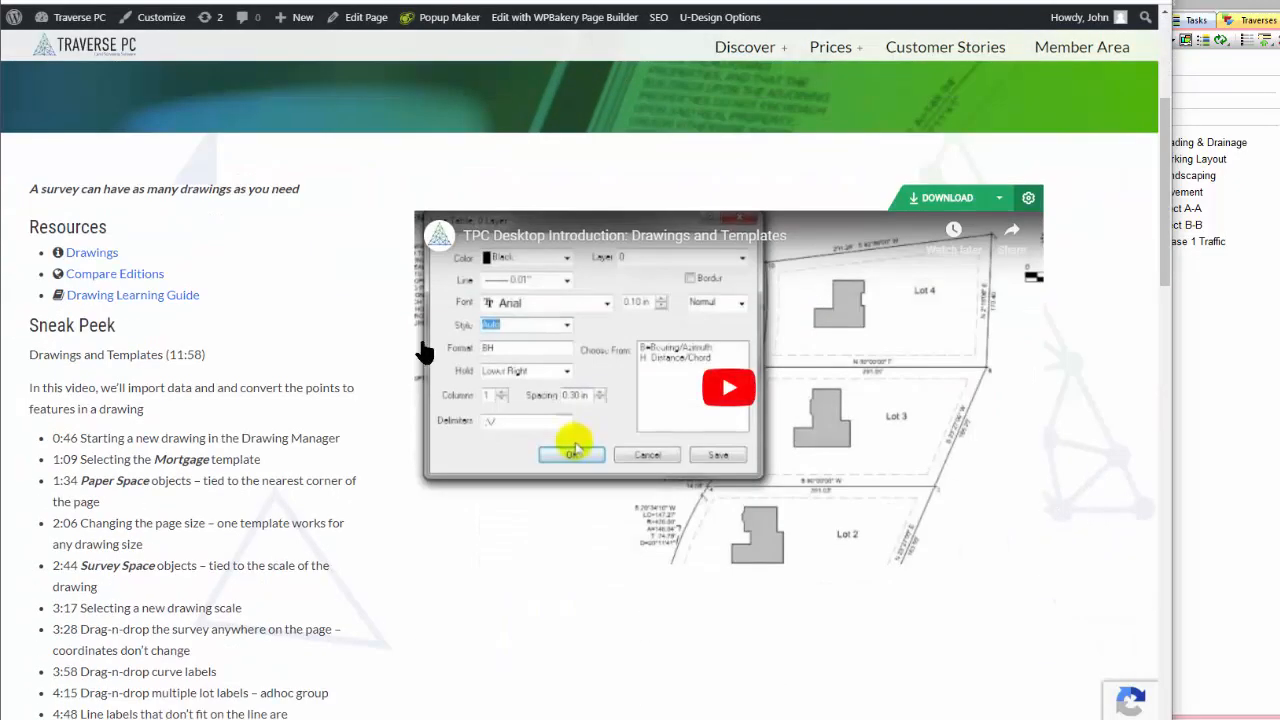
click(97, 255)
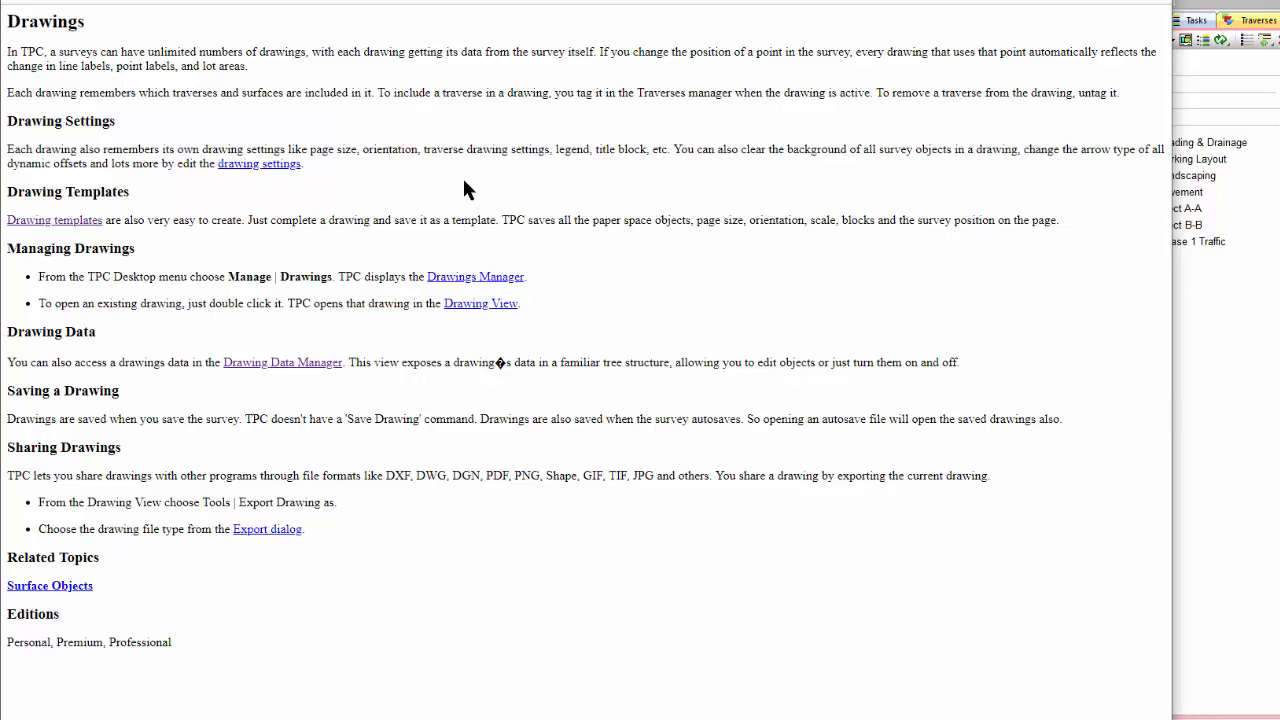
click(70, 229)
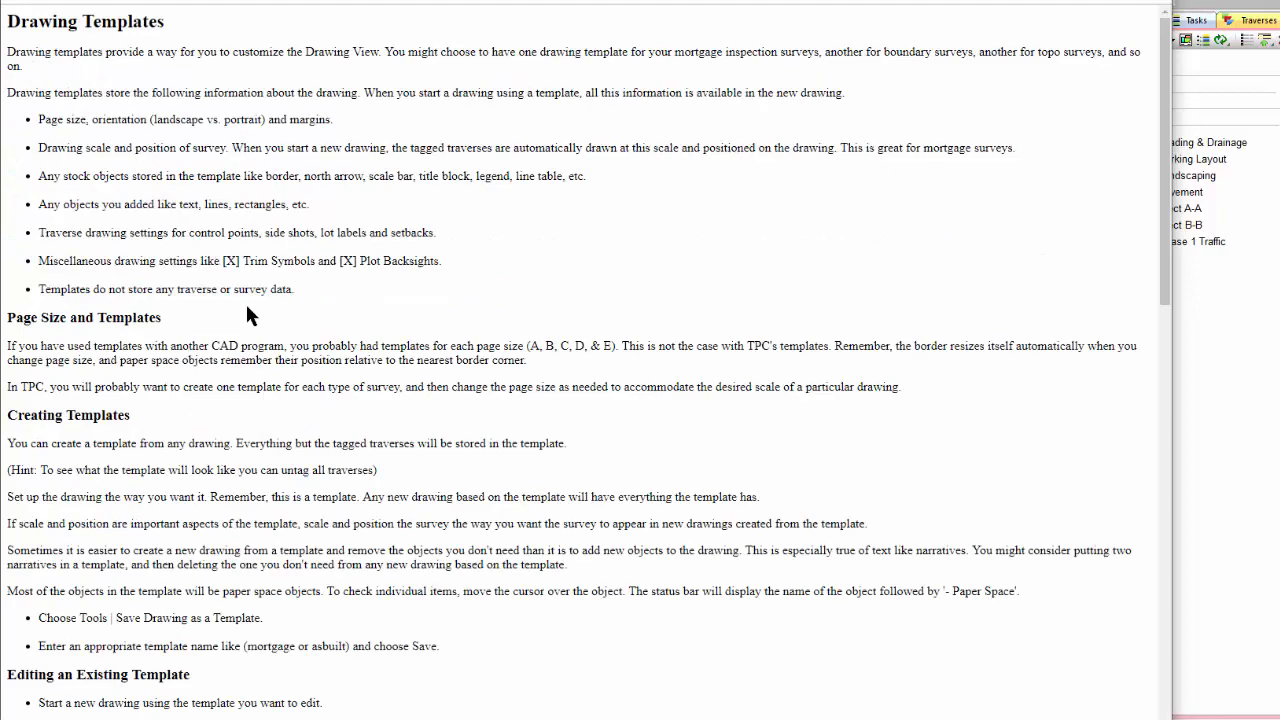
scroll(229, 305, down, 2)
scroll(229, 300, down, 4)
scroll(229, 295, up, 5)
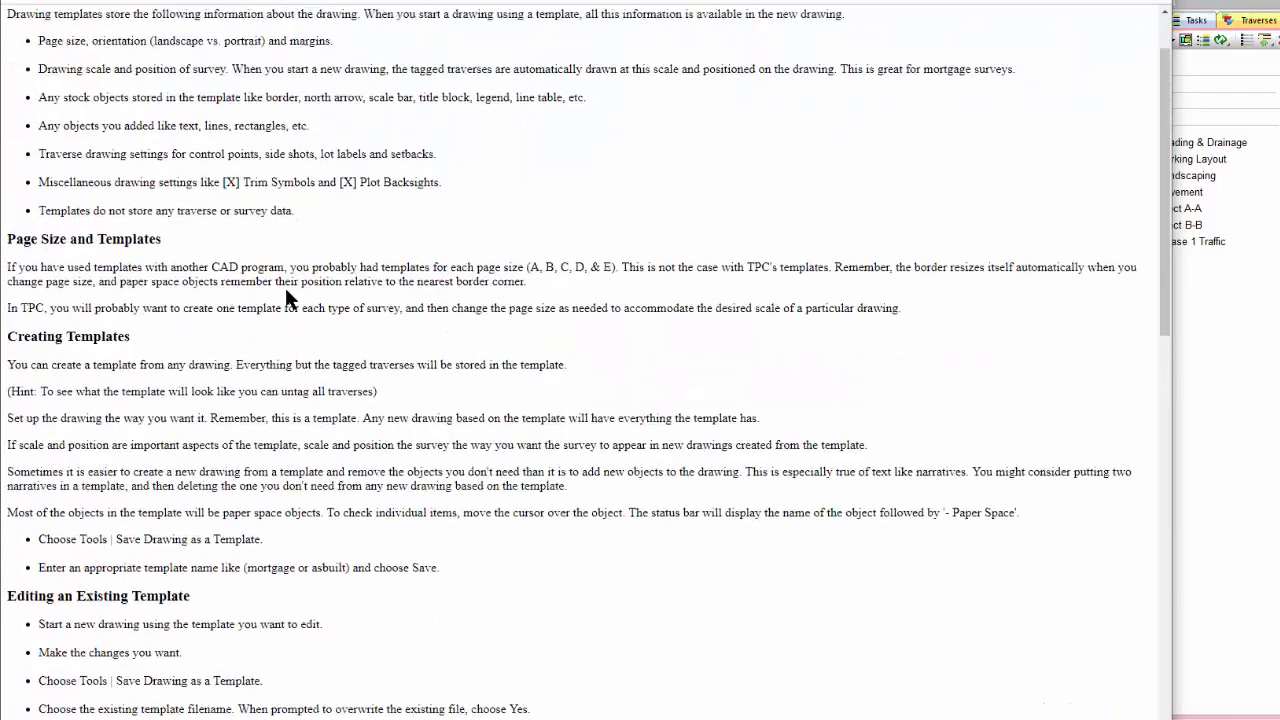
key(ctrl+w)
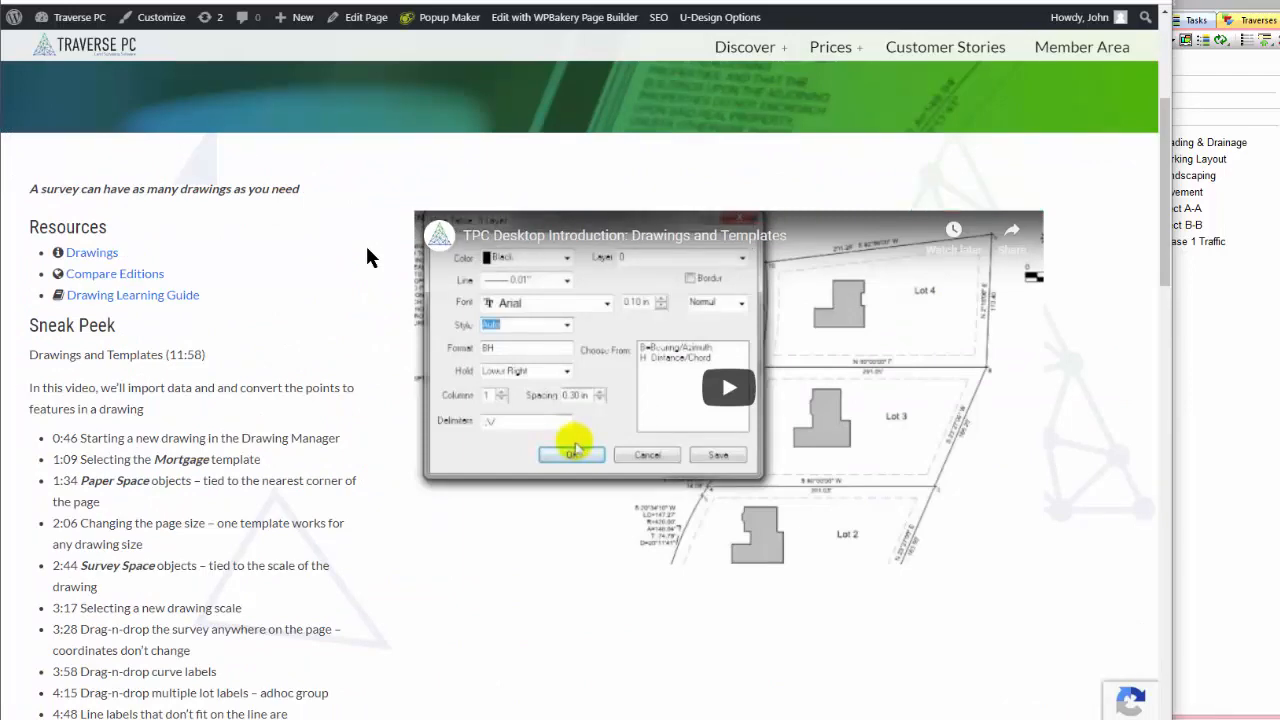
Step: Expand the Drawing Templates section of the Drawings Learning Center and open its Help link
scroll(356, 271, down, 6)
scroll(356, 271, down, 2)
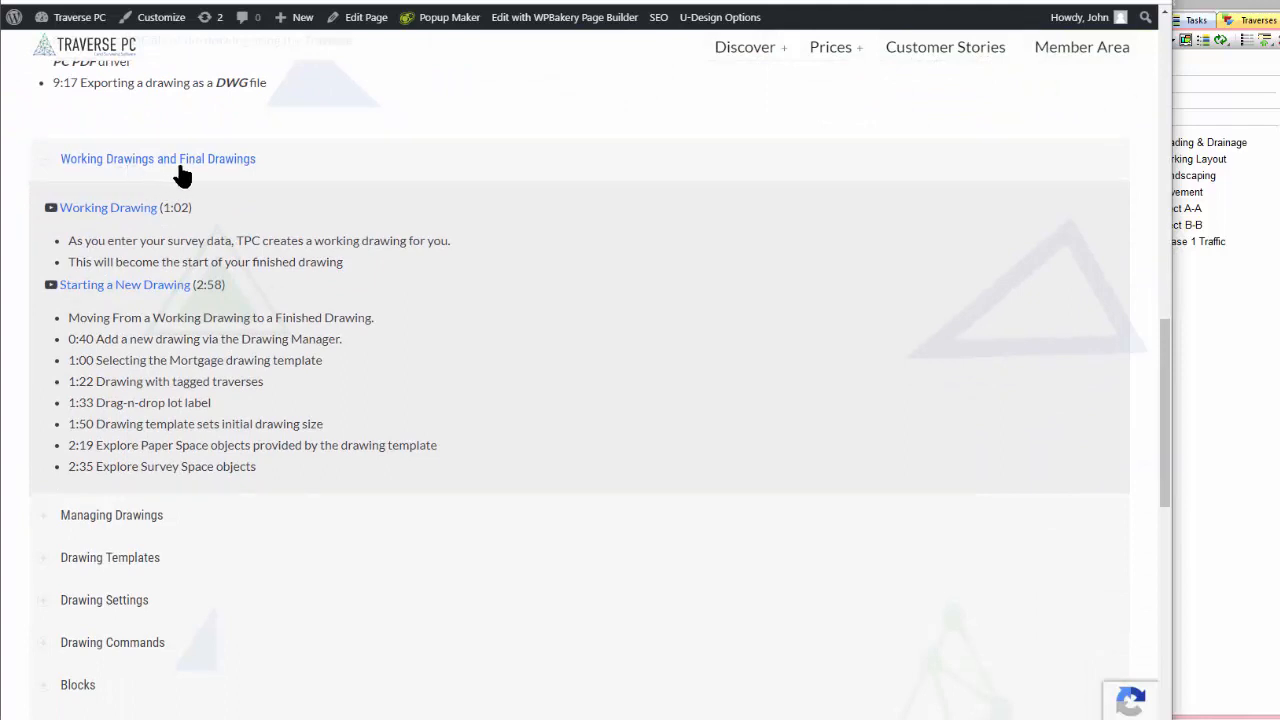
scroll(683, 540, down, 3)
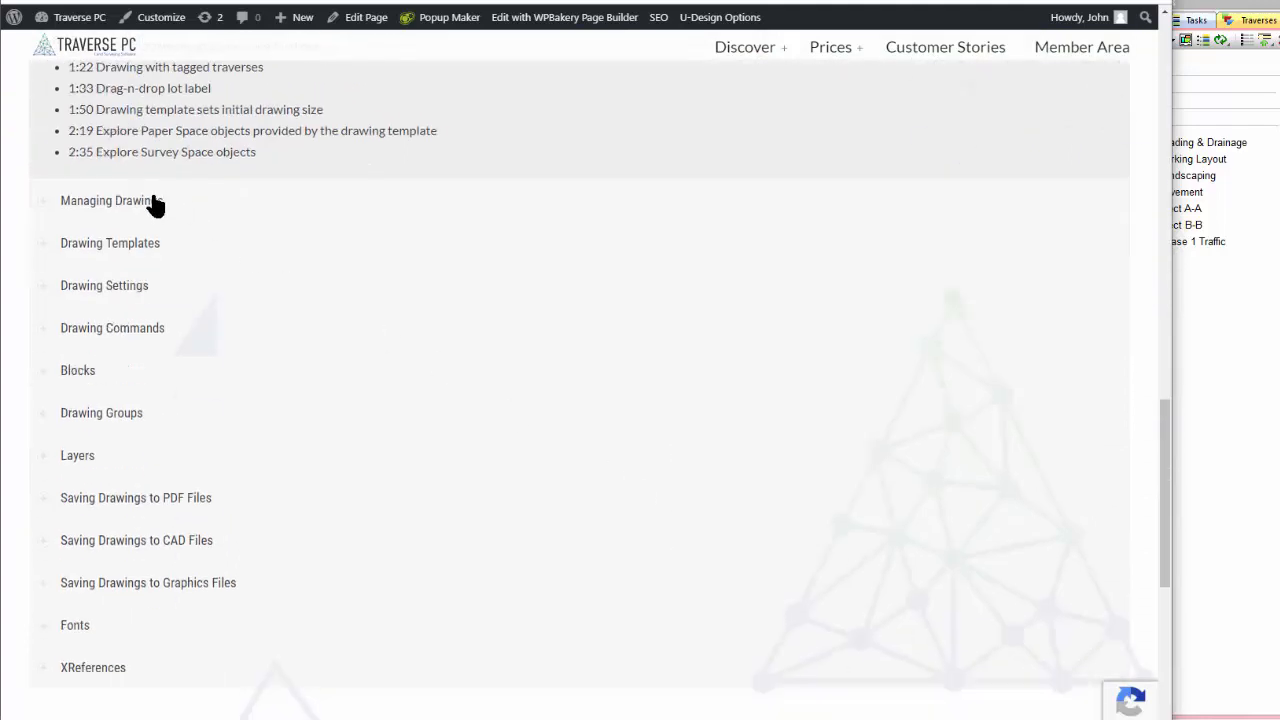
click(130, 243)
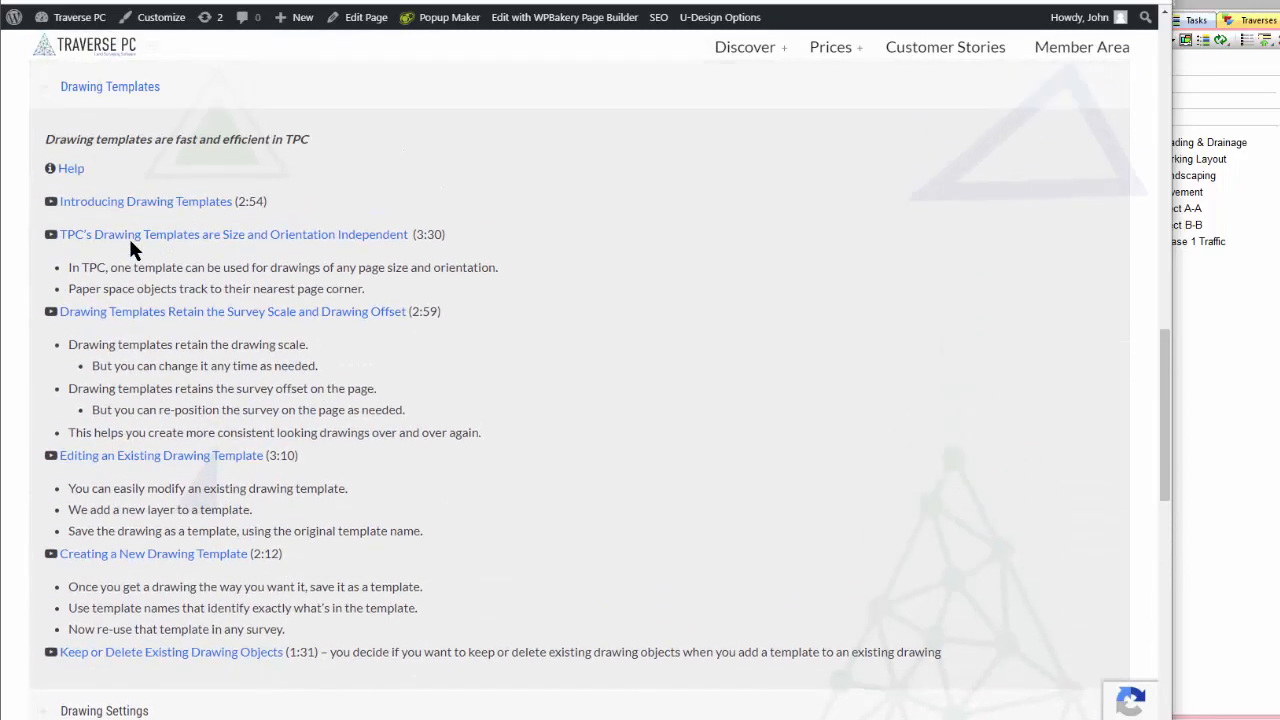
click(71, 172)
Step: Go back to the Drawing Templates webinar page, narrow the browser window to about half its width, and show the agenda
key(alt+Left)
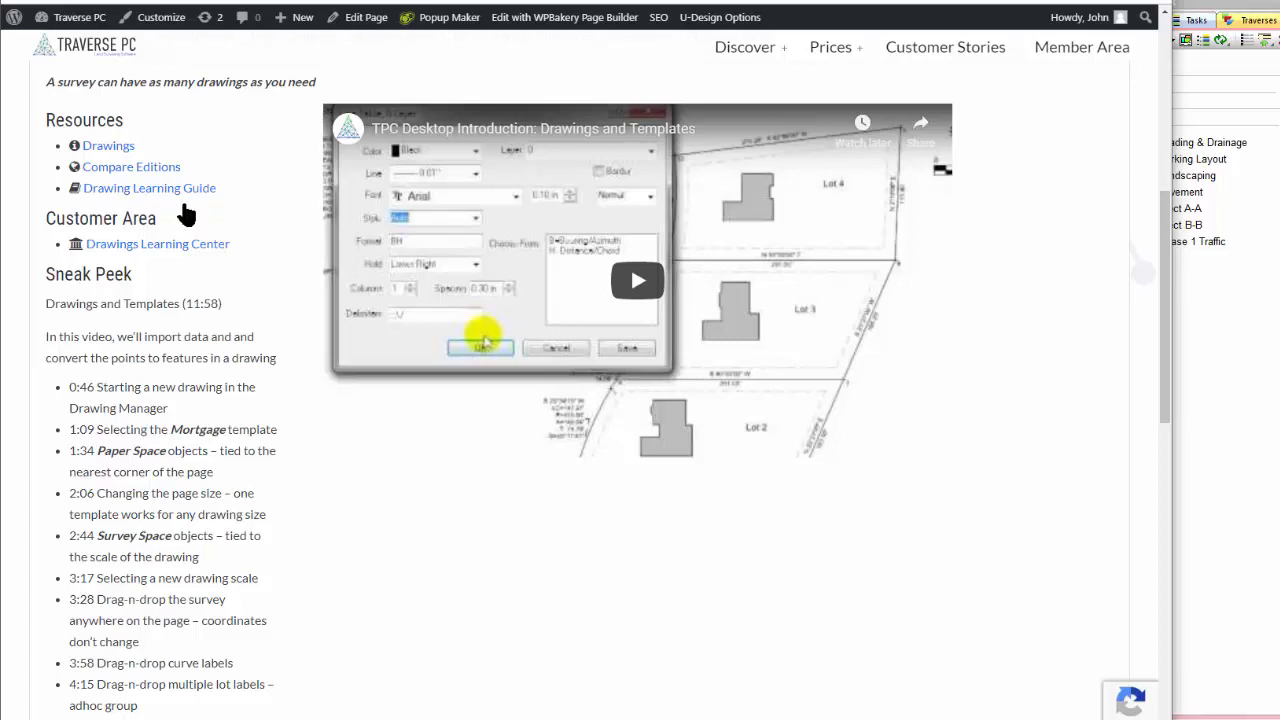
key(alt+Left)
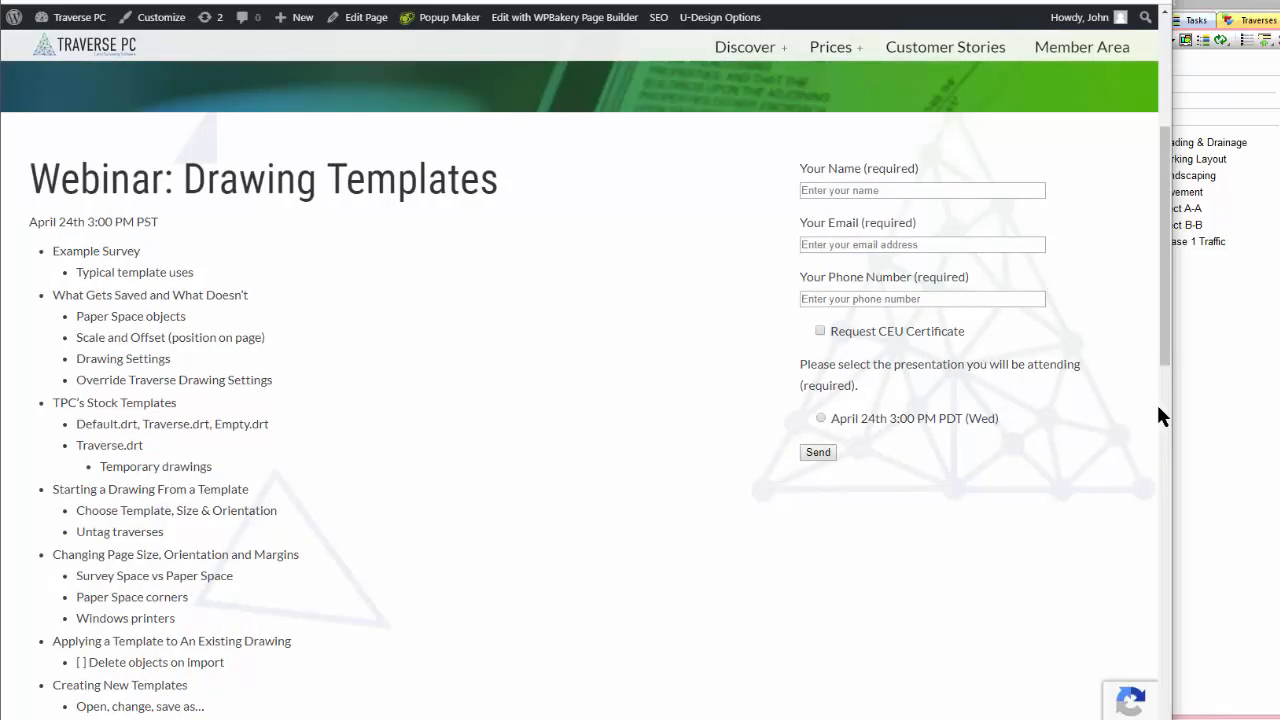
drag(1175, 410, 535, 410)
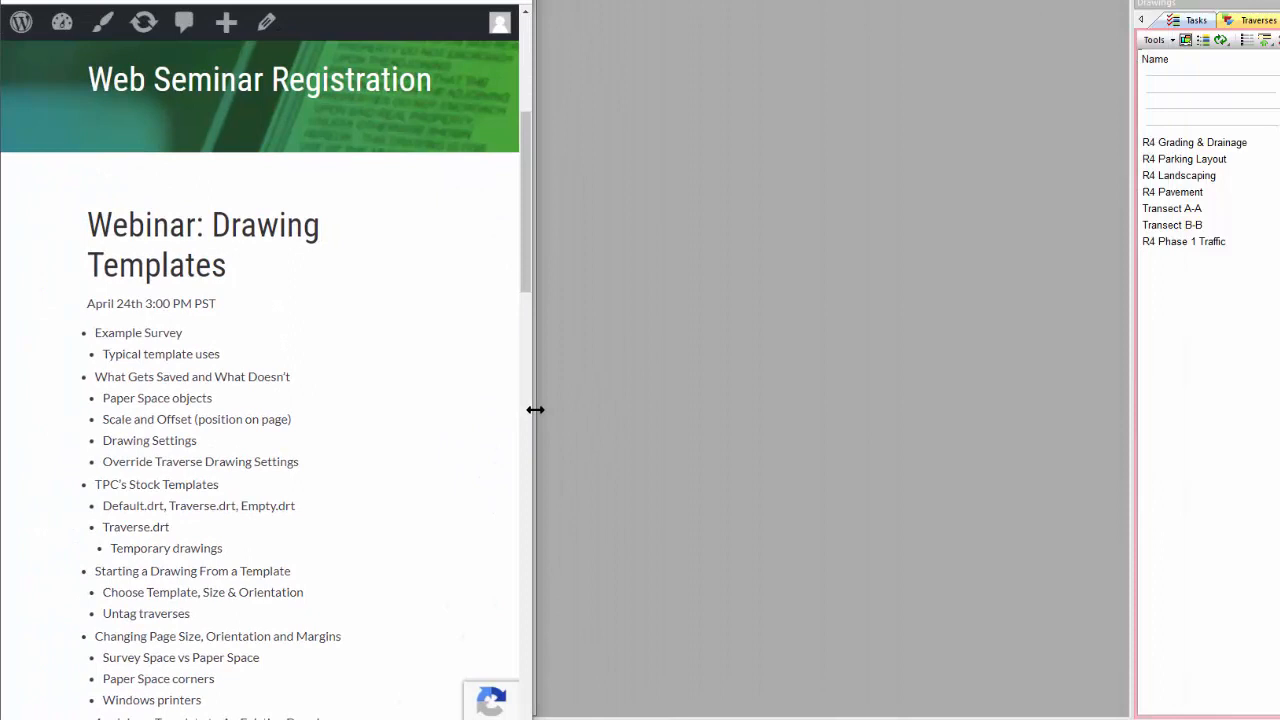
scroll(391, 457, down, 3)
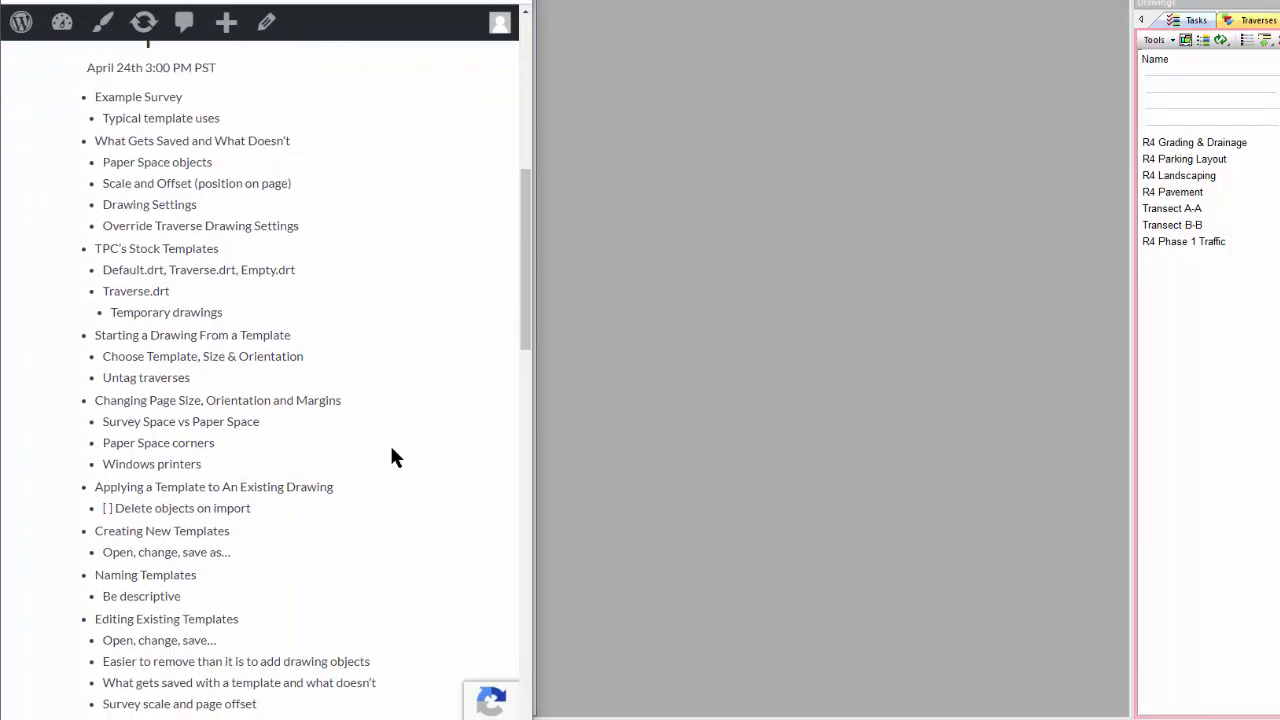
scroll(391, 457, up, 1)
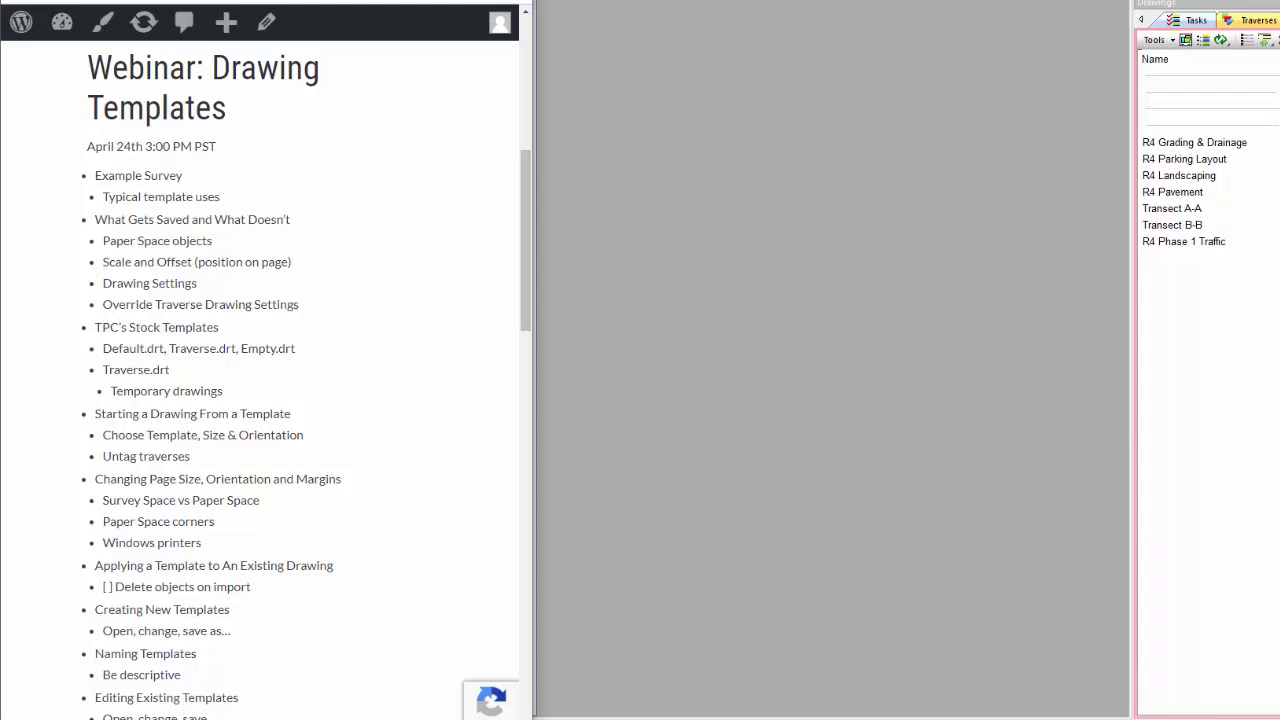
Step: Switch to TPC Desktop, open the R4 Grading & Drainage drawing, and examine its title text, legend, scale bar and company address
click(801, 403)
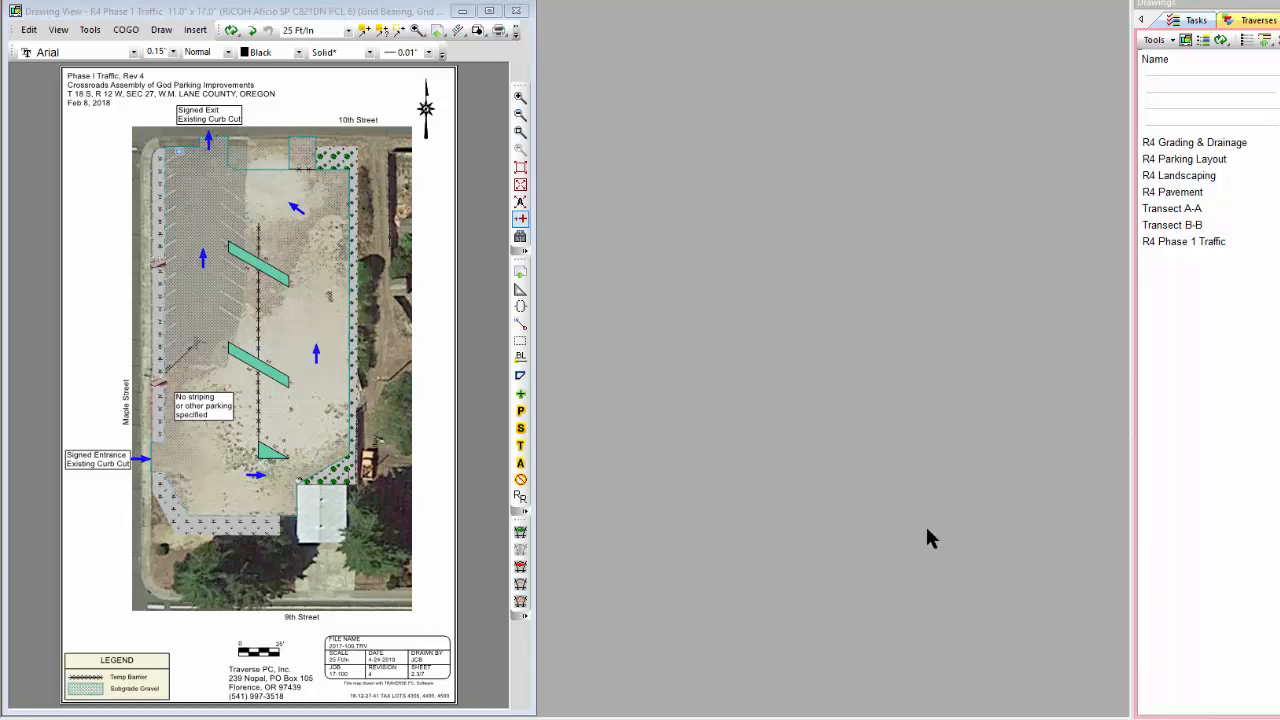
double_click(1192, 142)
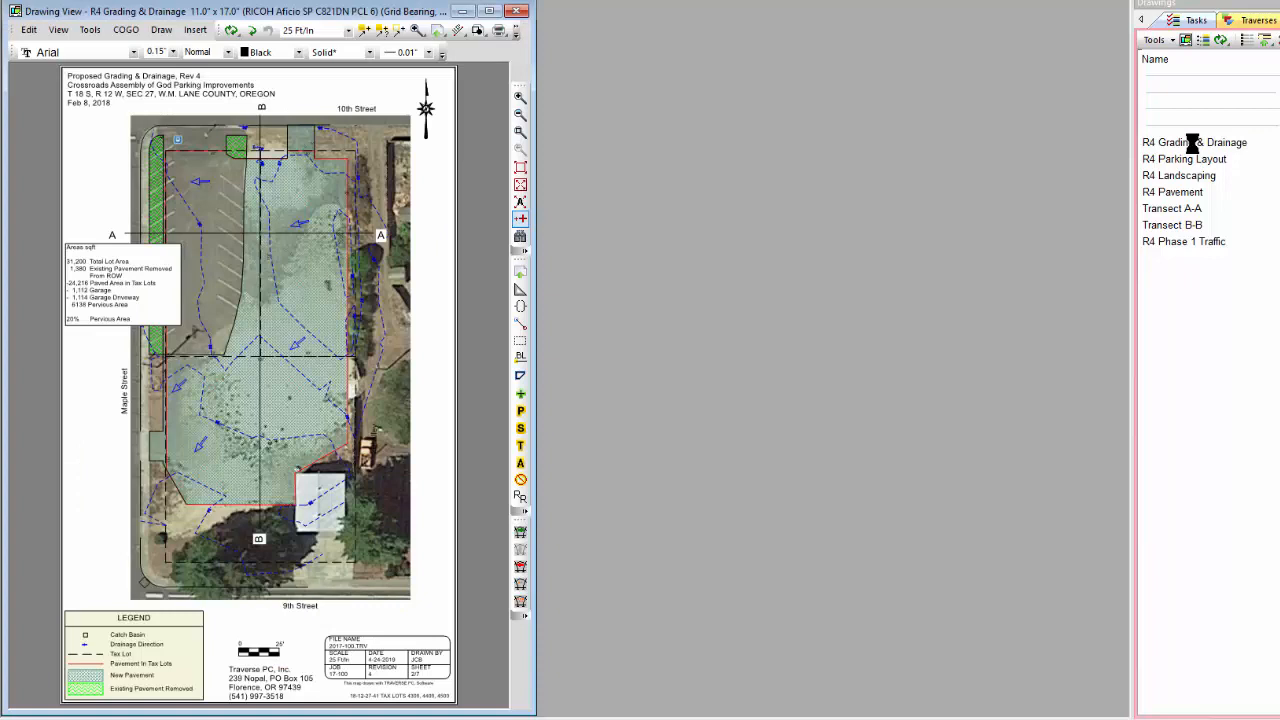
click(89, 82)
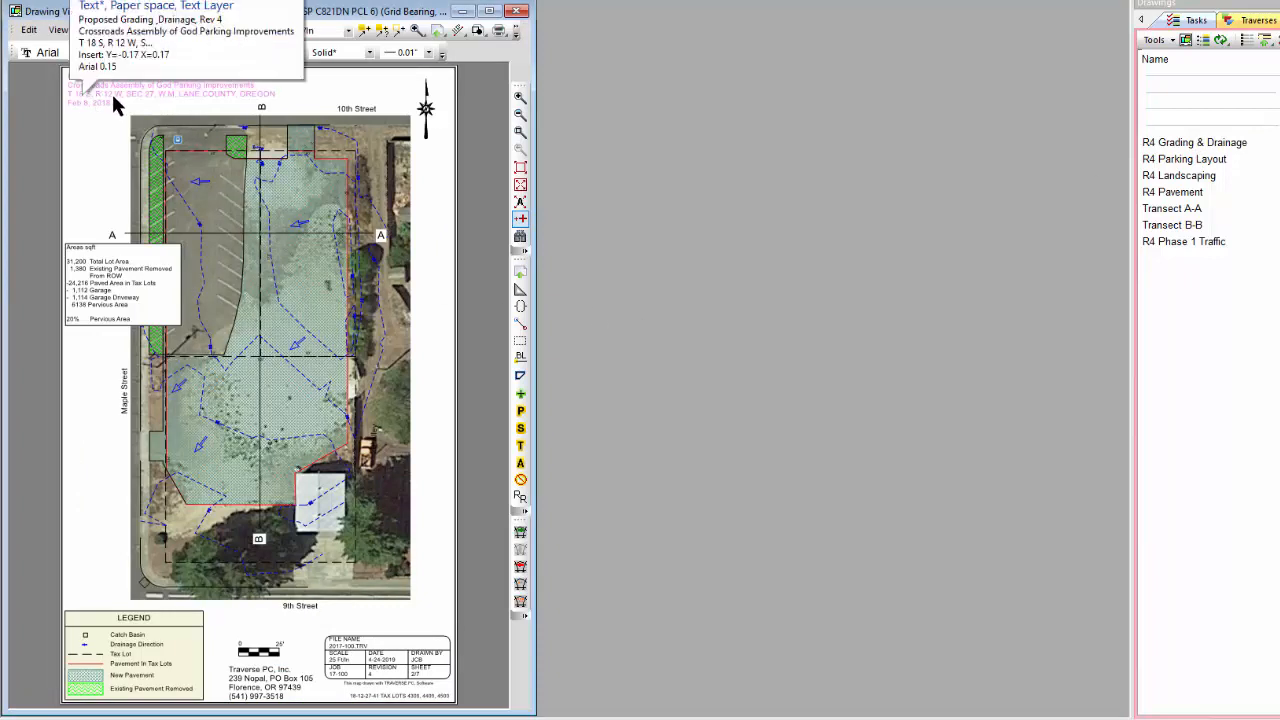
click(64, 103)
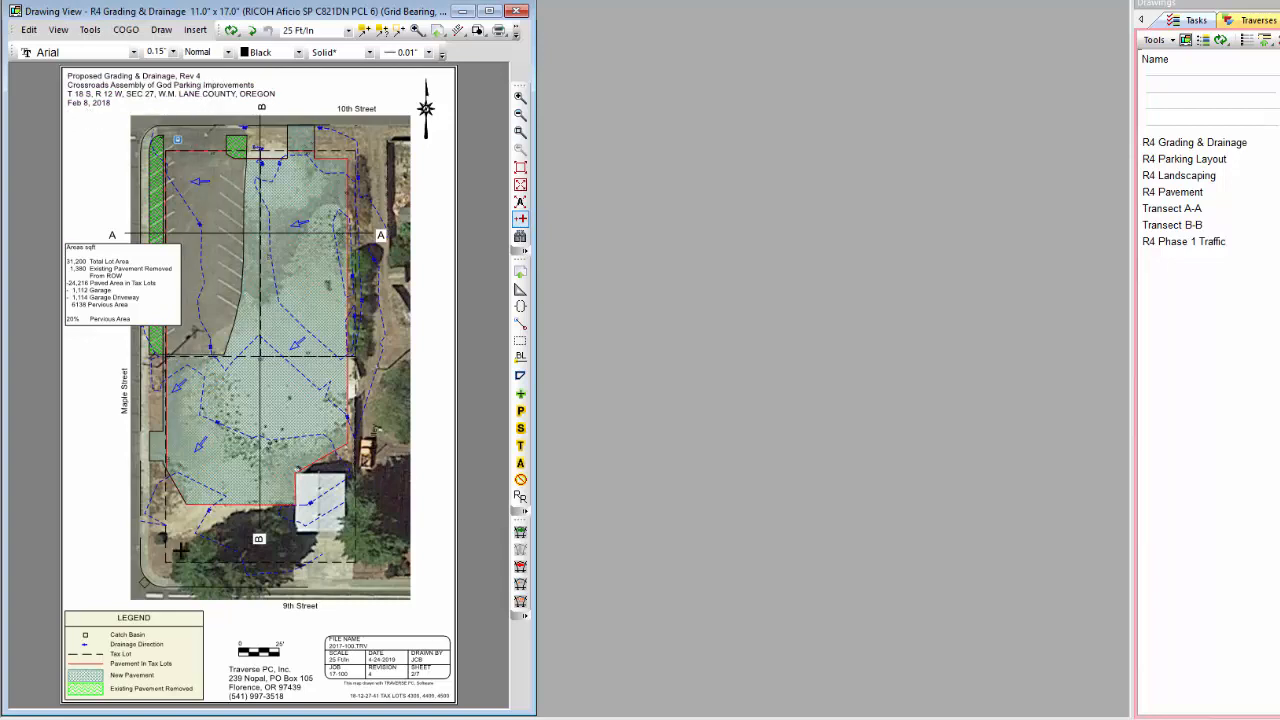
click(174, 637)
click(259, 650)
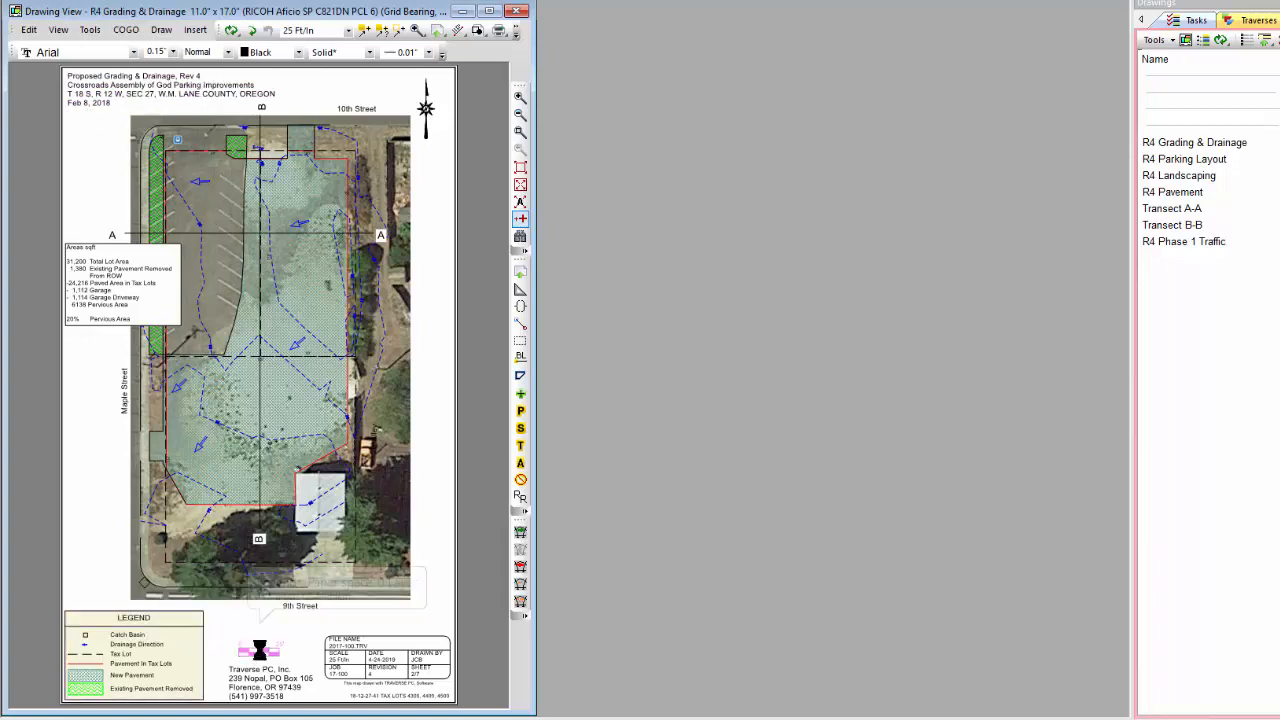
click(267, 683)
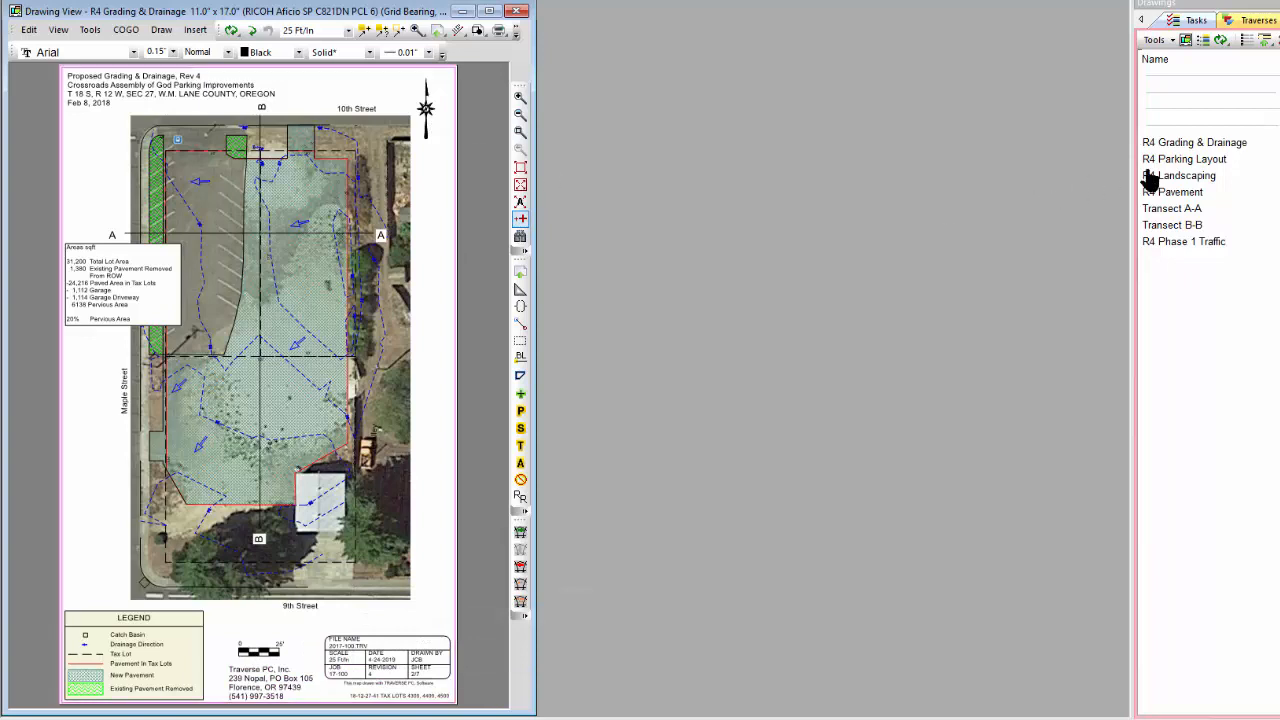
Step: View the R4 Parking Layout and R4 Landscaping drawings, and open the Transect A-A drawing in a window about twice as wide
double_click(1180, 160)
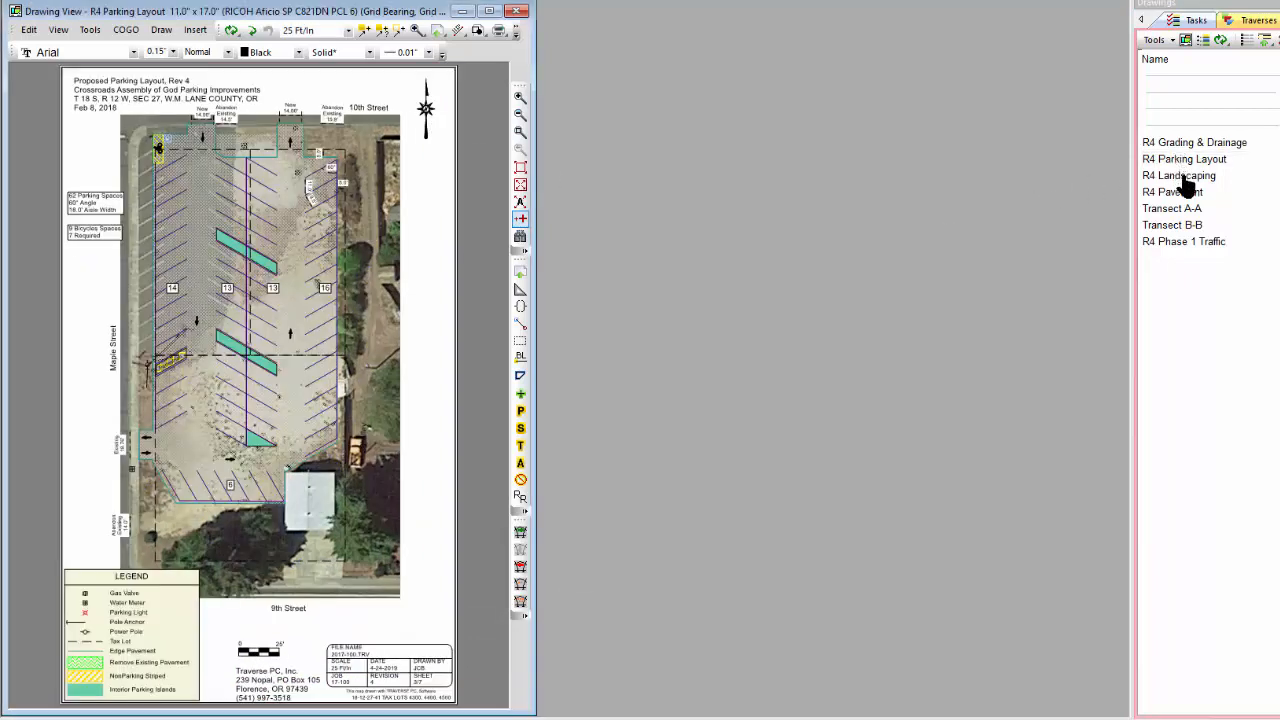
double_click(1182, 176)
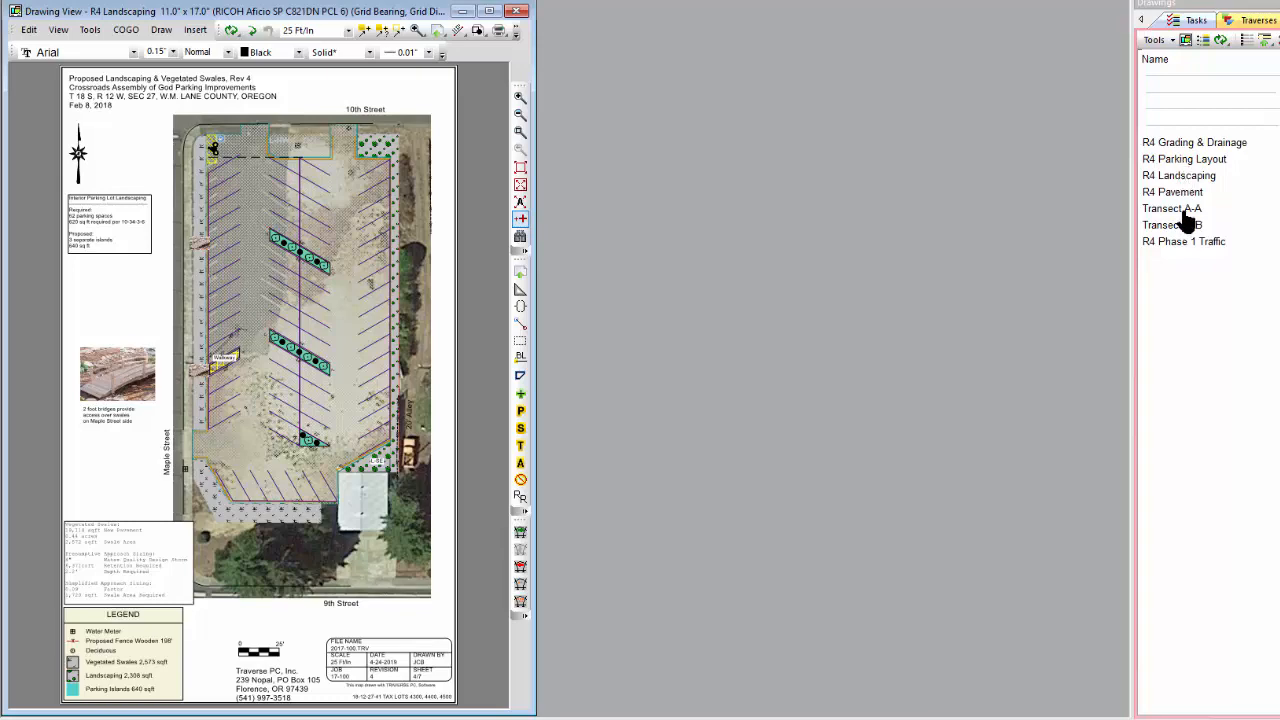
double_click(1180, 208)
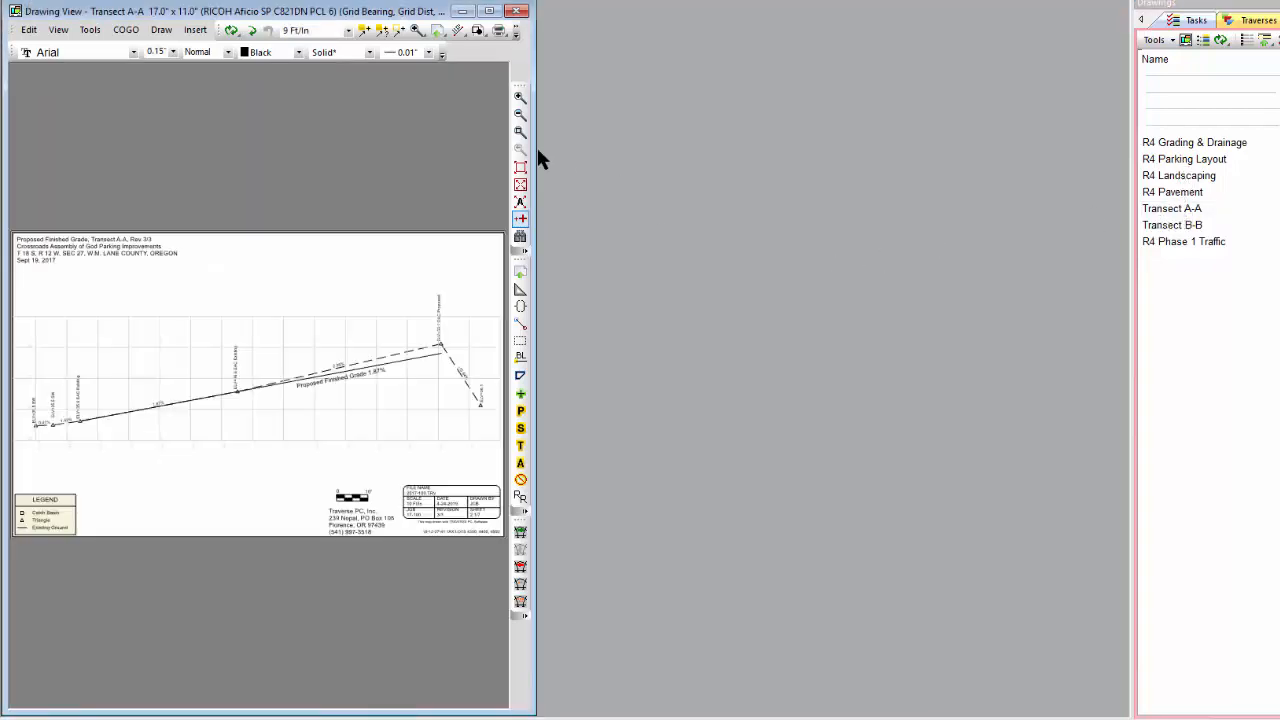
drag(535, 149, 1042, 143)
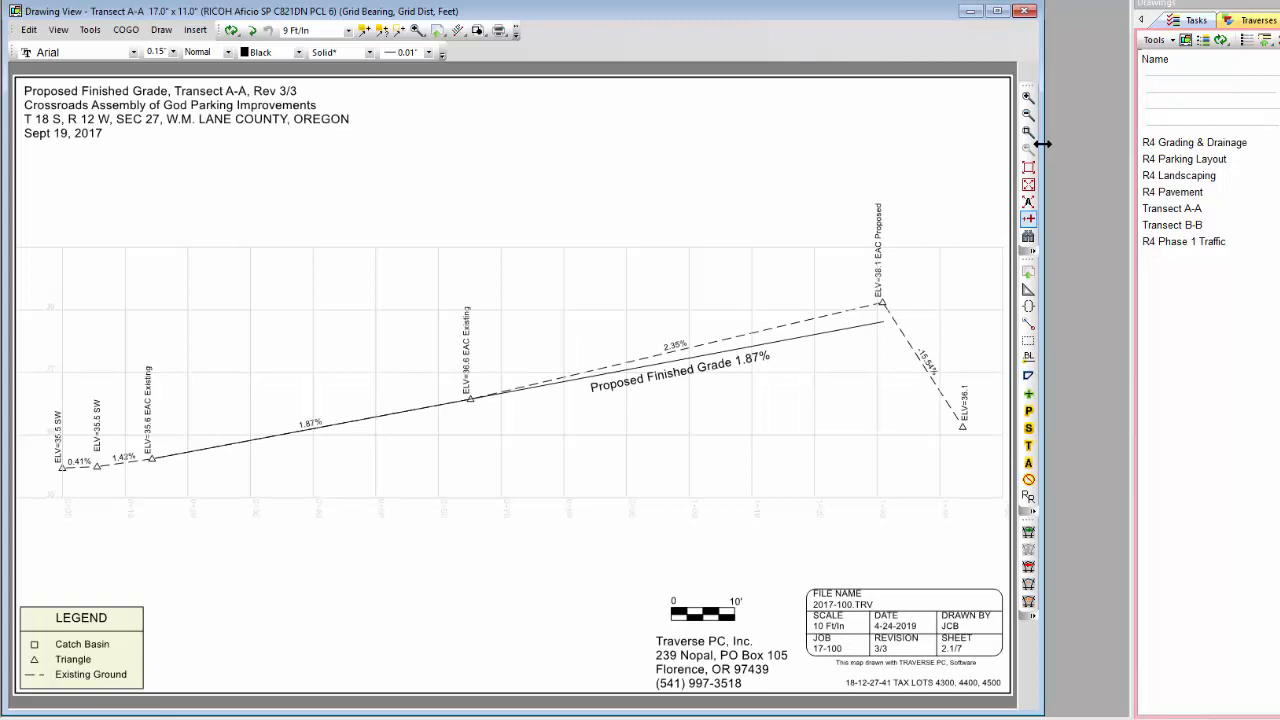
Step: Save the Transect A-A drawing as the drawing template transect.drt, replacing the existing file in the Templates folder
click(745, 368)
right_click(664, 152)
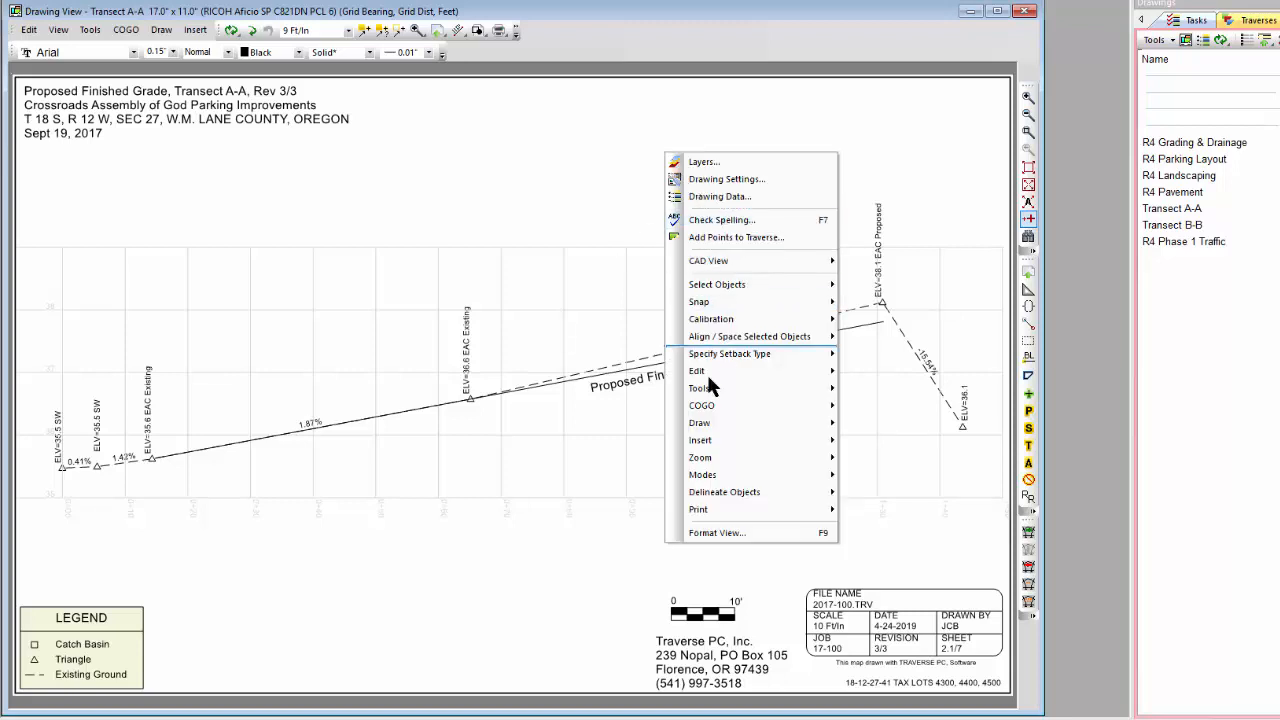
mouse_move(700, 392)
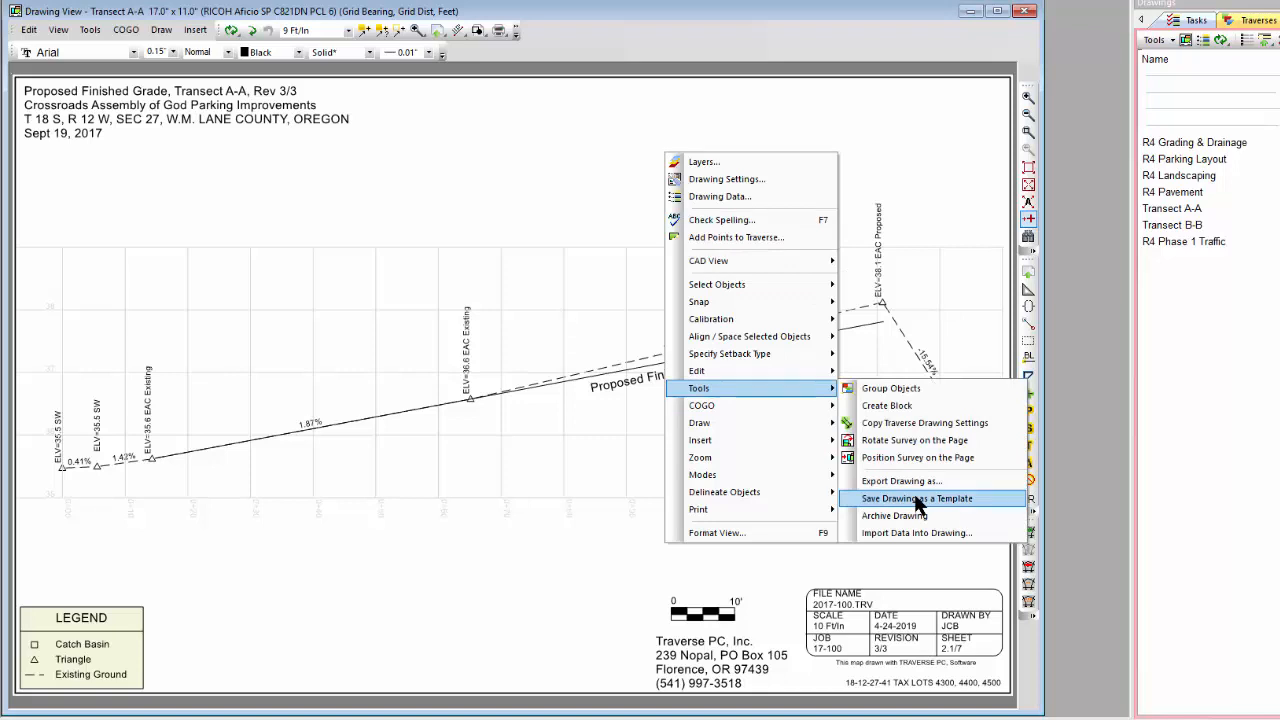
click(91, 30)
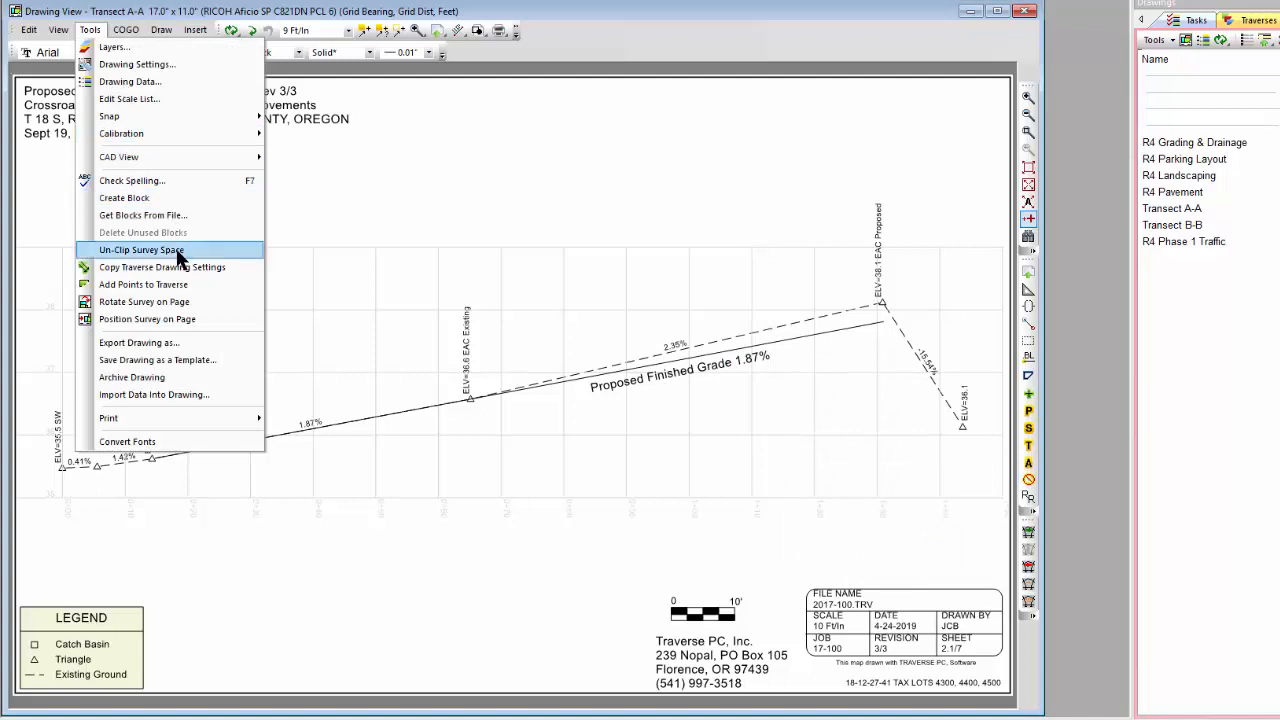
click(192, 360)
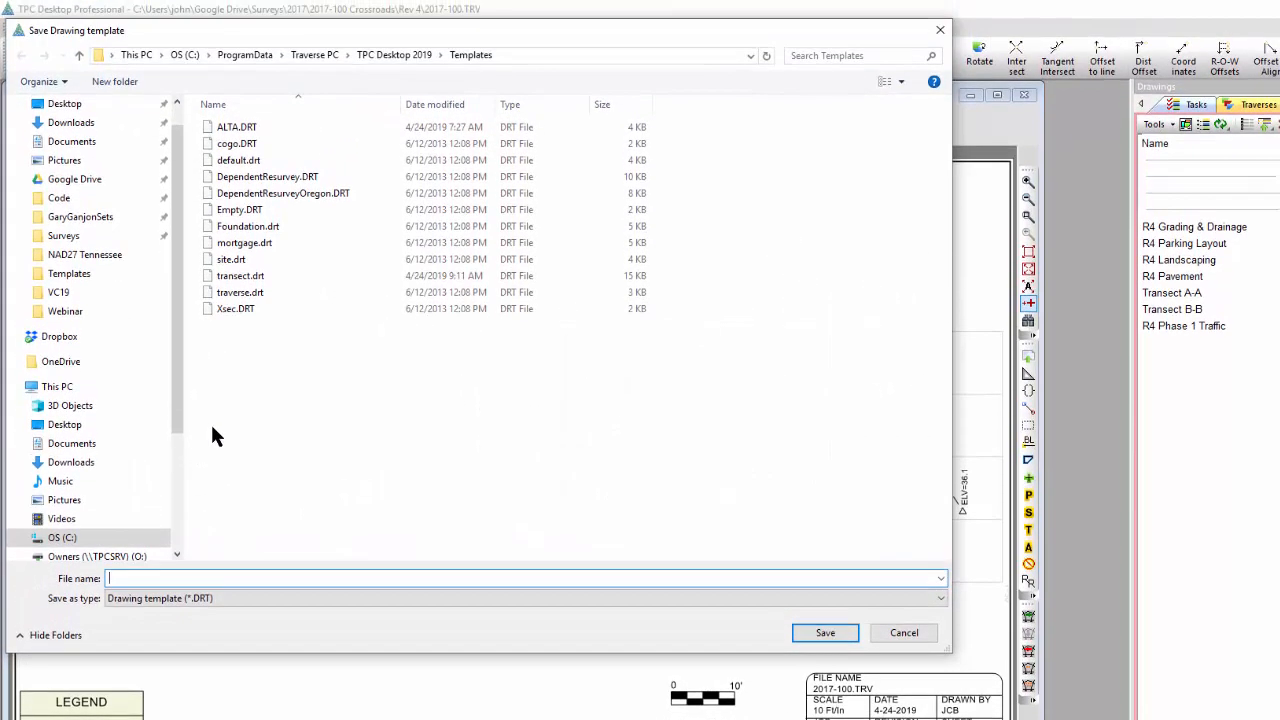
click(240, 276)
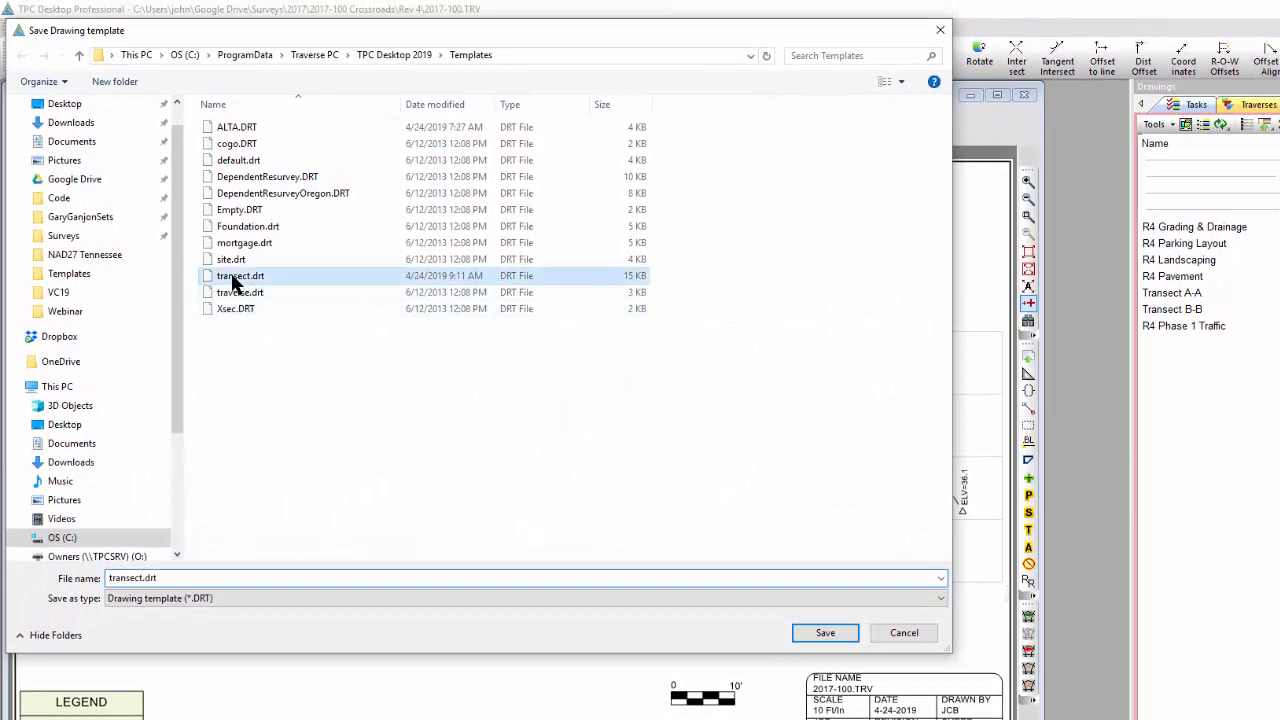
click(819, 630)
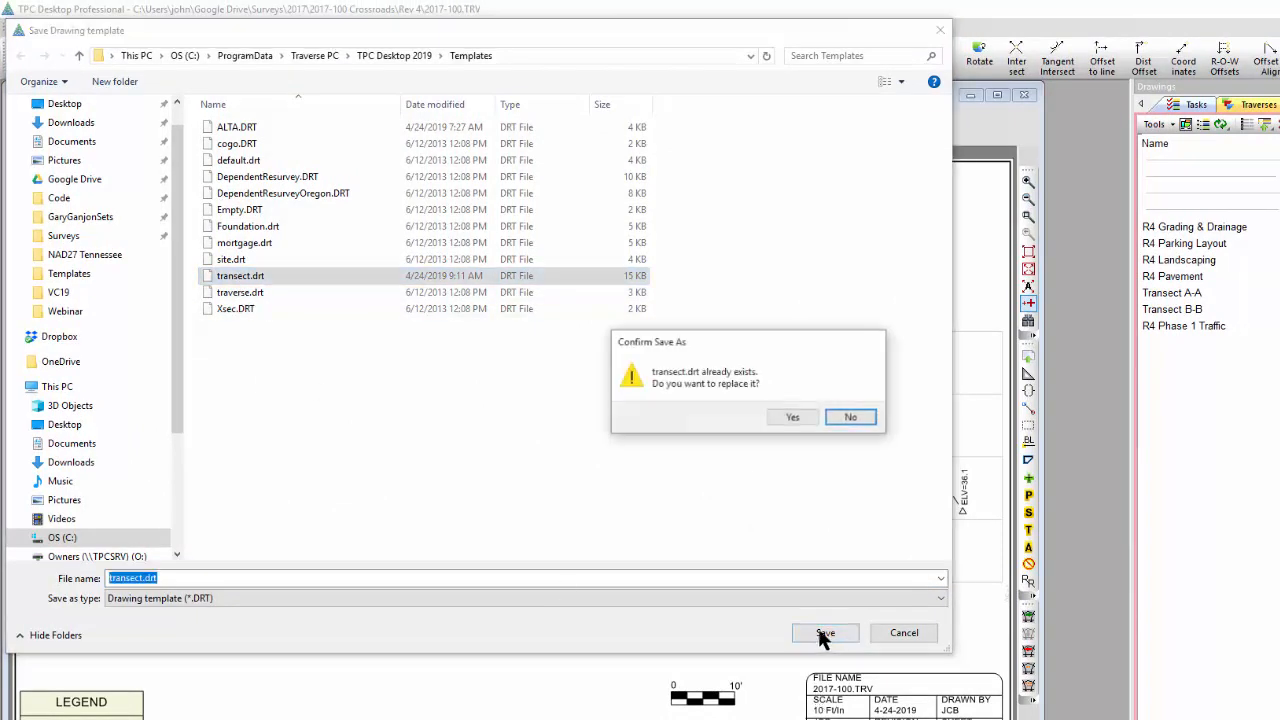
click(788, 418)
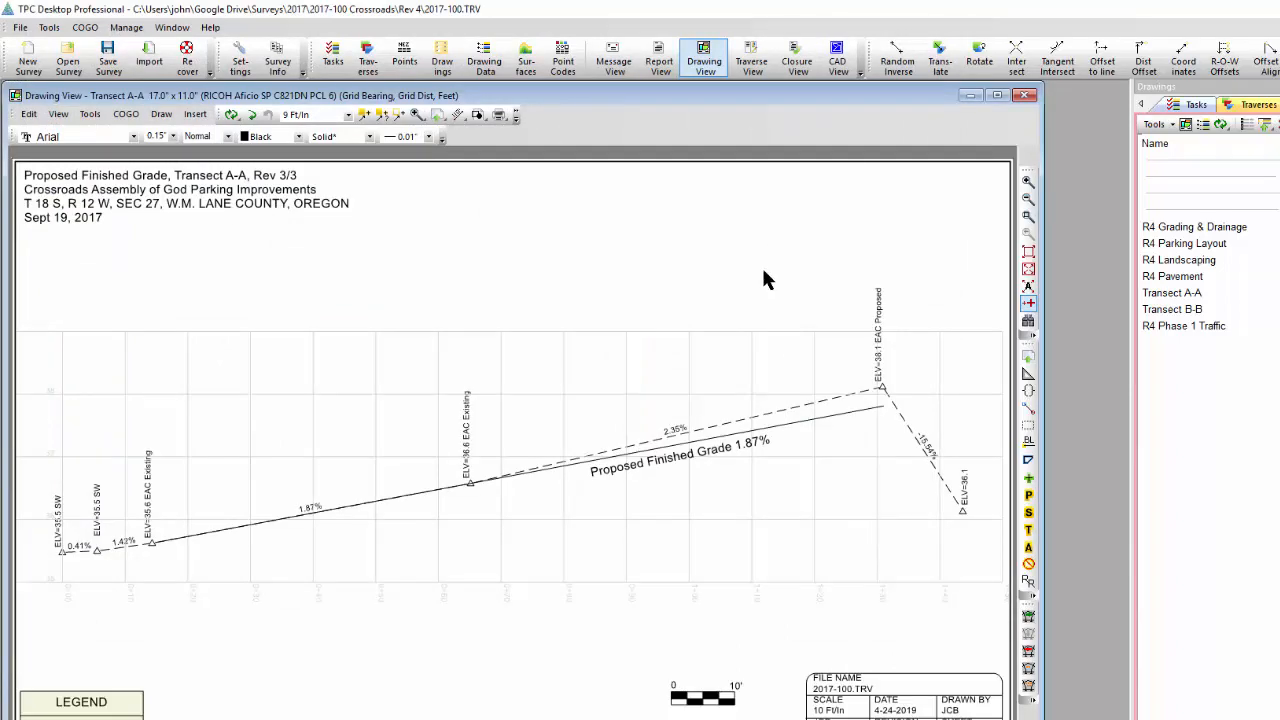
Step: Insert a new drawing below Transect B-B in the drawings list and name it Transect A-A1
click(1170, 311)
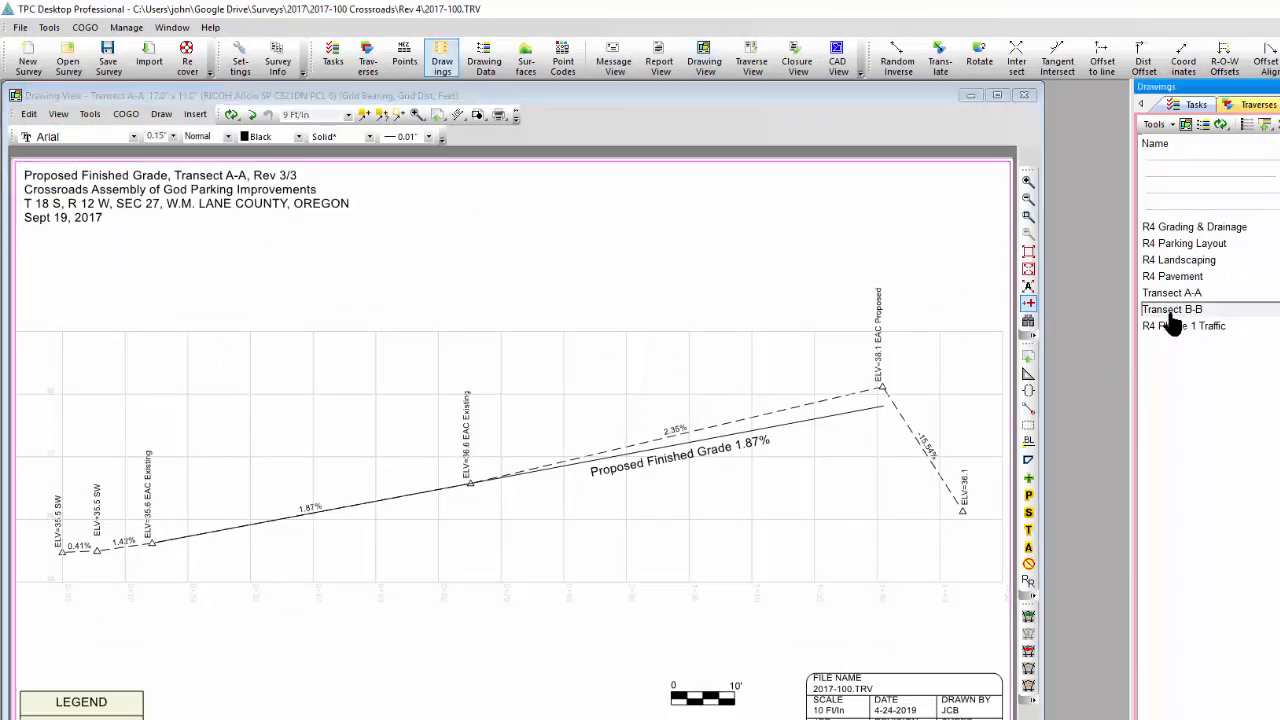
right_click(1172, 318)
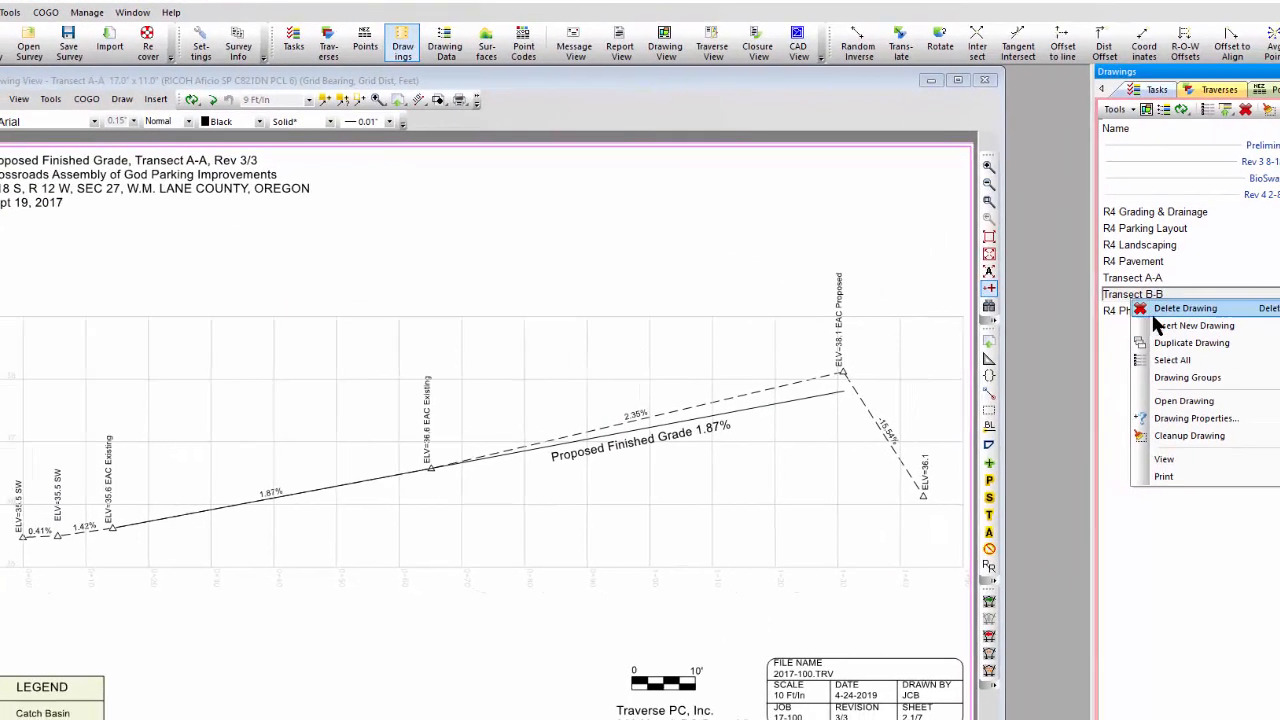
mouse_move(1200, 340)
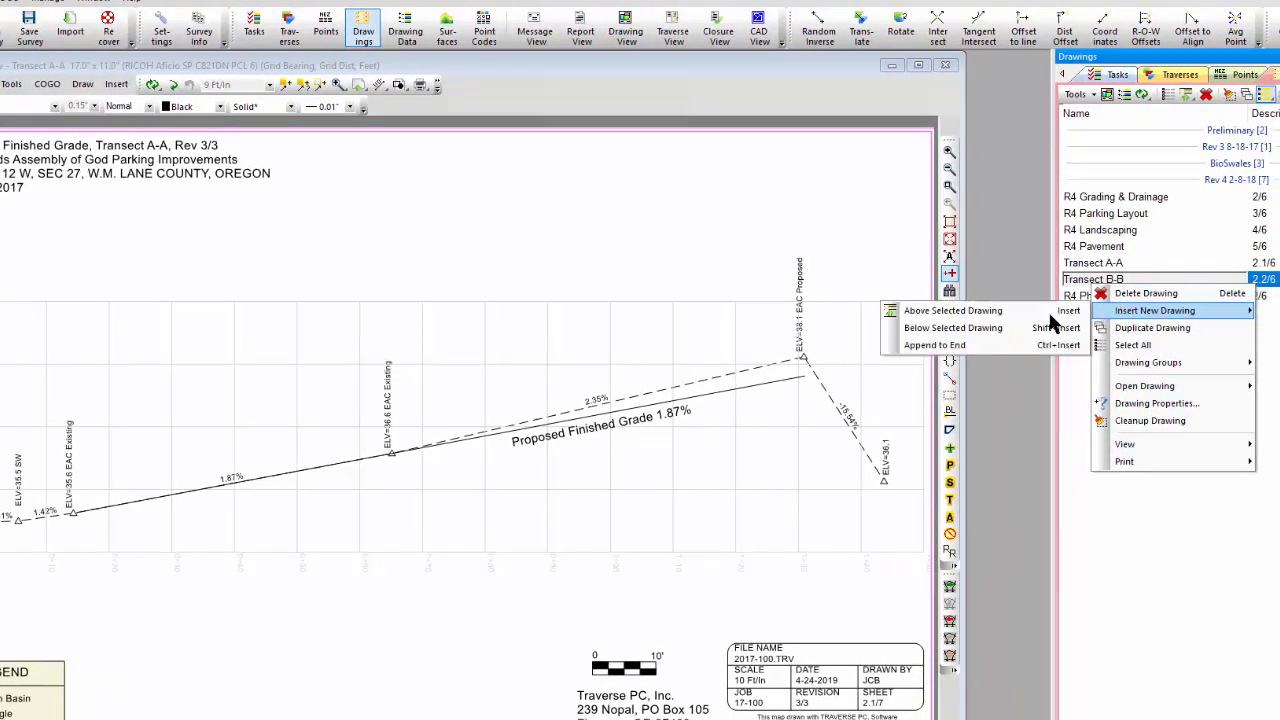
click(961, 327)
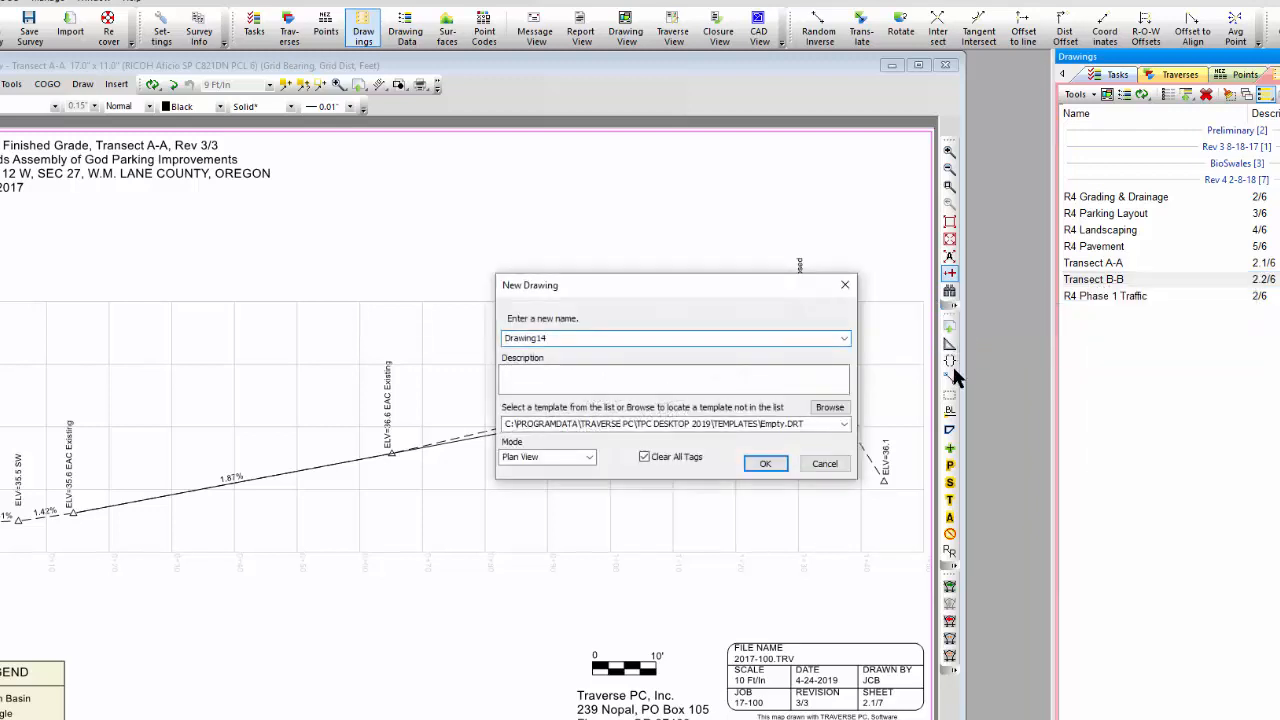
drag(549, 338, 490, 337)
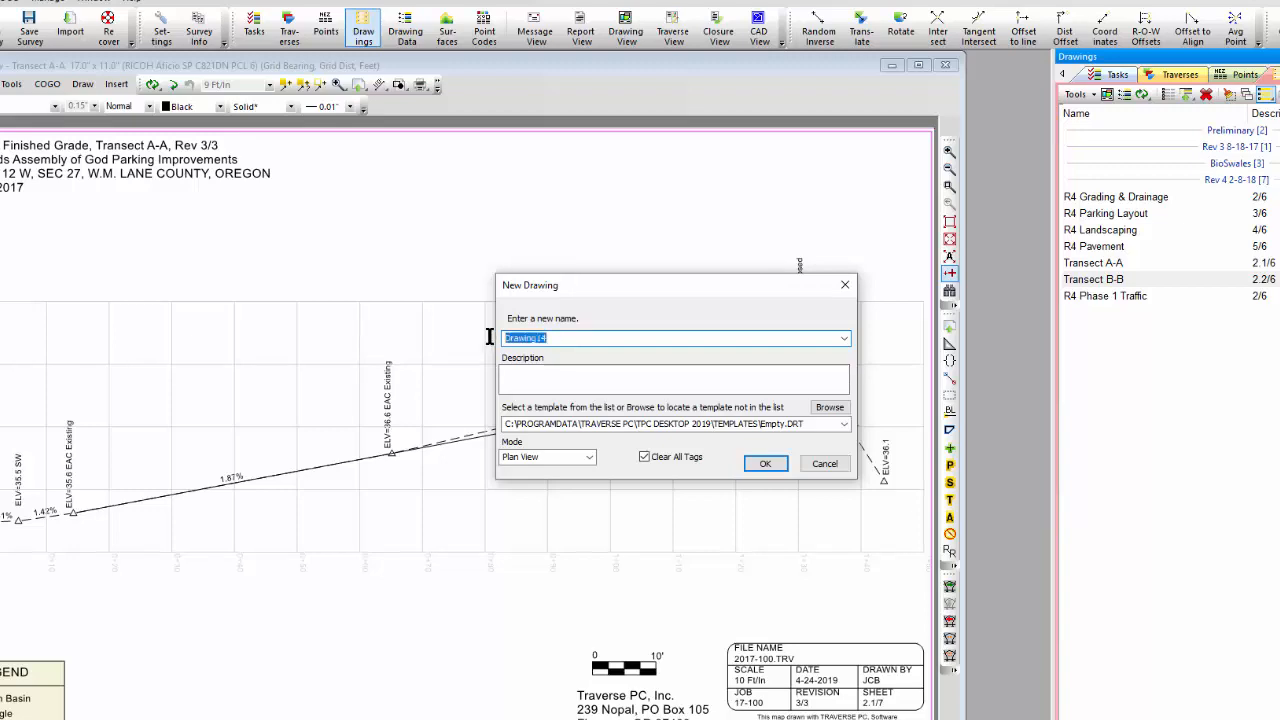
key(BackSpace)
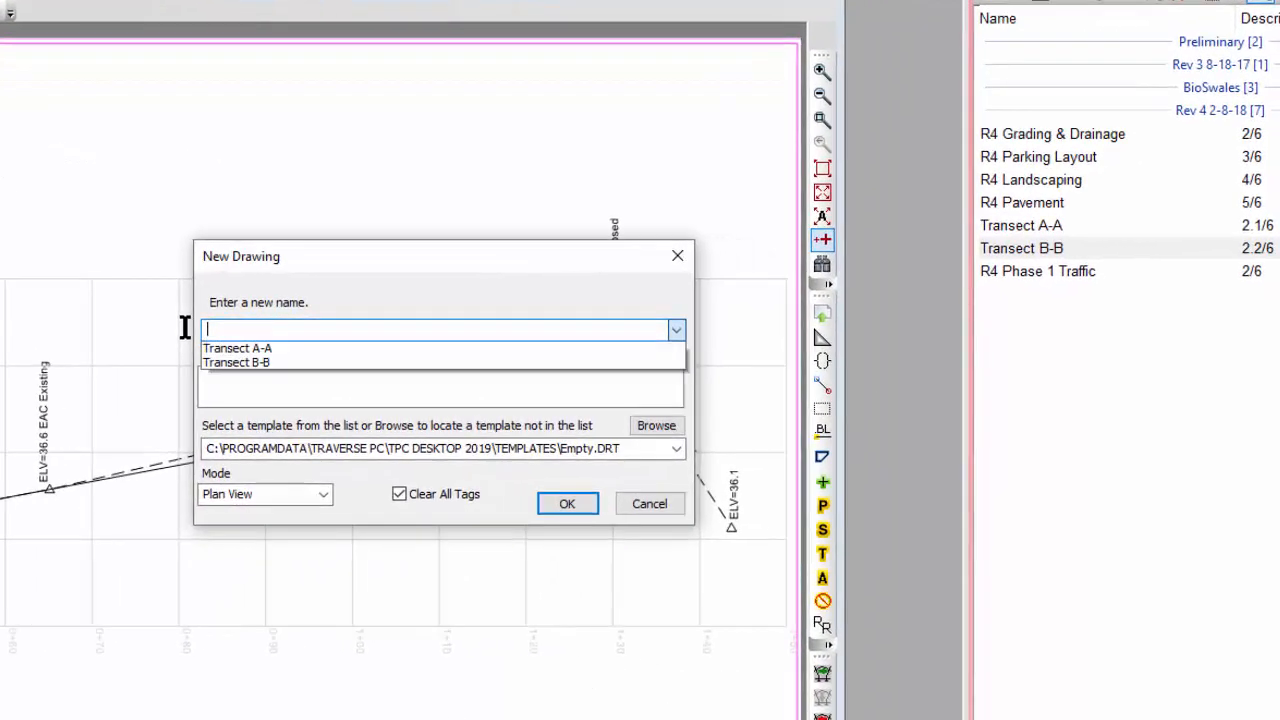
text(Transect A-A1)
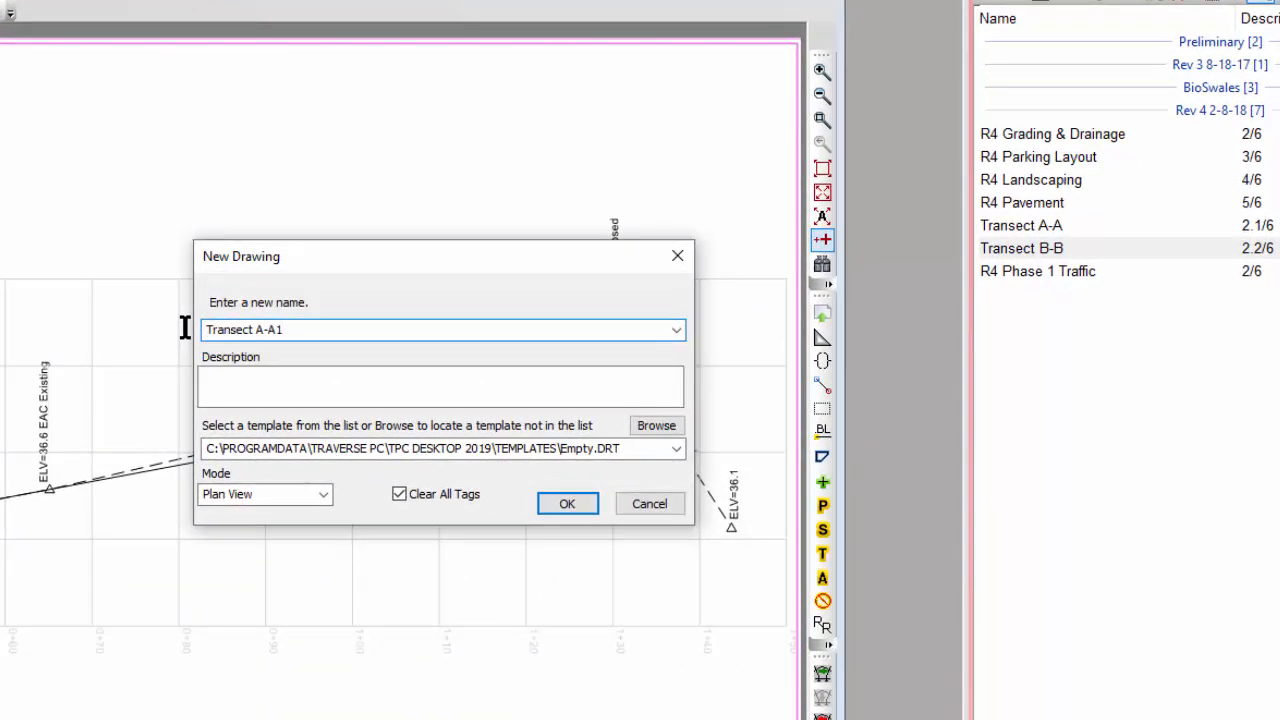
Step: Choose transect.drt as the template for the new Transect A-A1 drawing and check the template files in the Templates folder
click(677, 449)
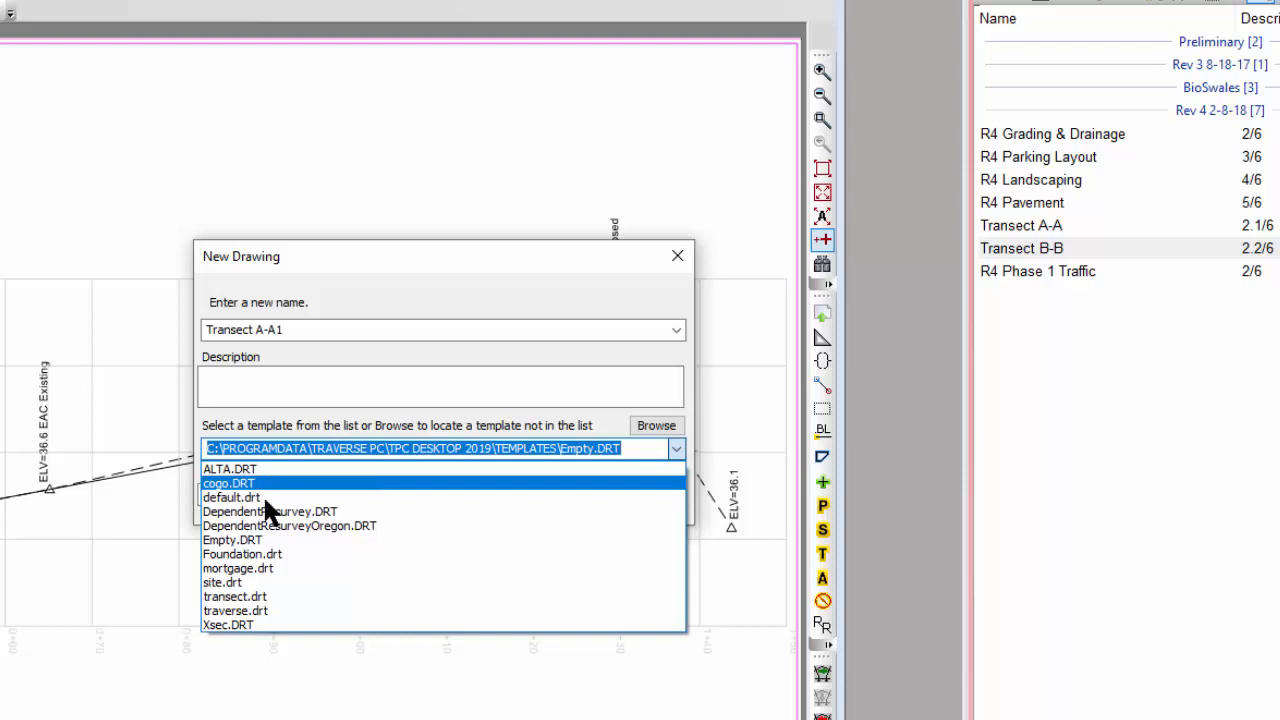
click(257, 596)
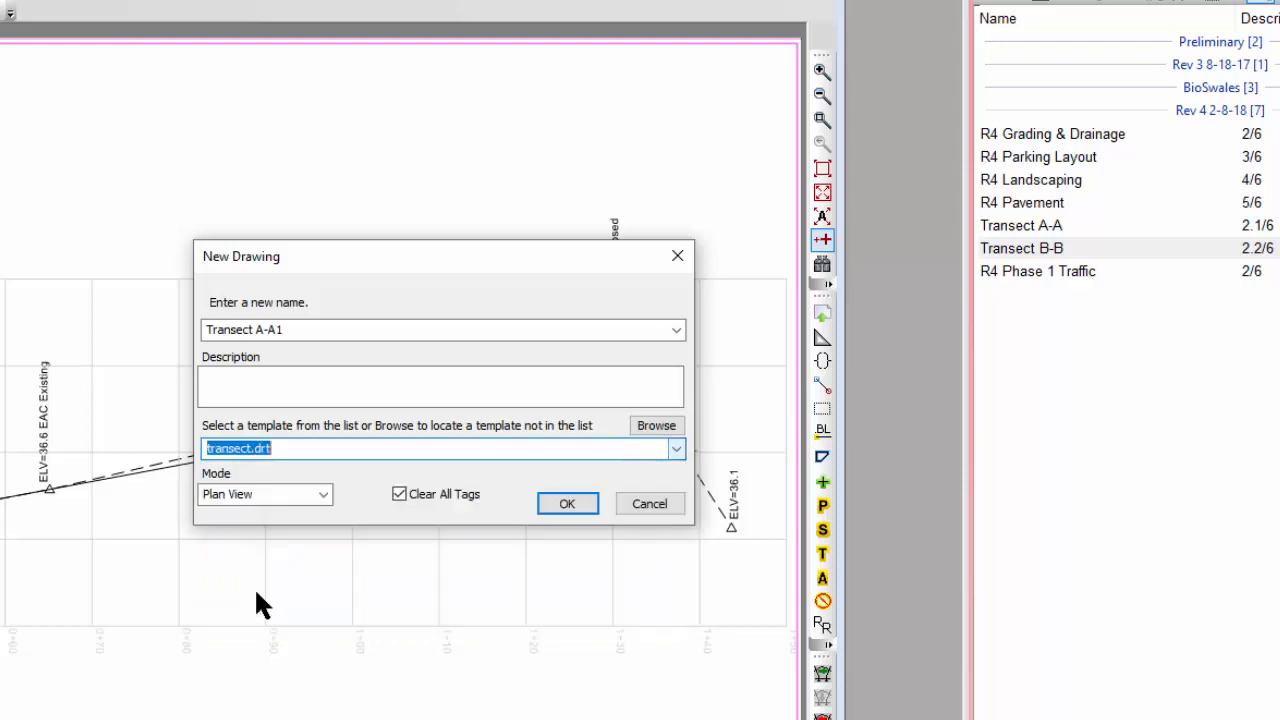
click(676, 449)
click(674, 449)
click(655, 420)
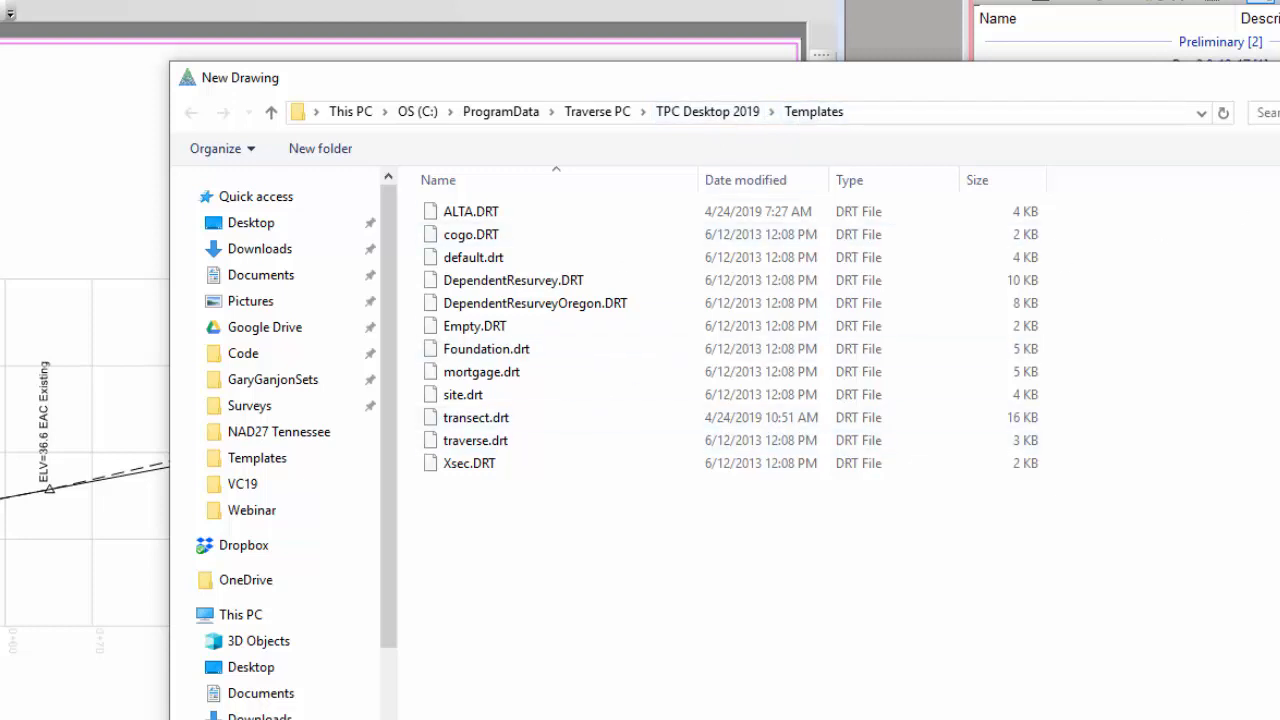
key(Escape)
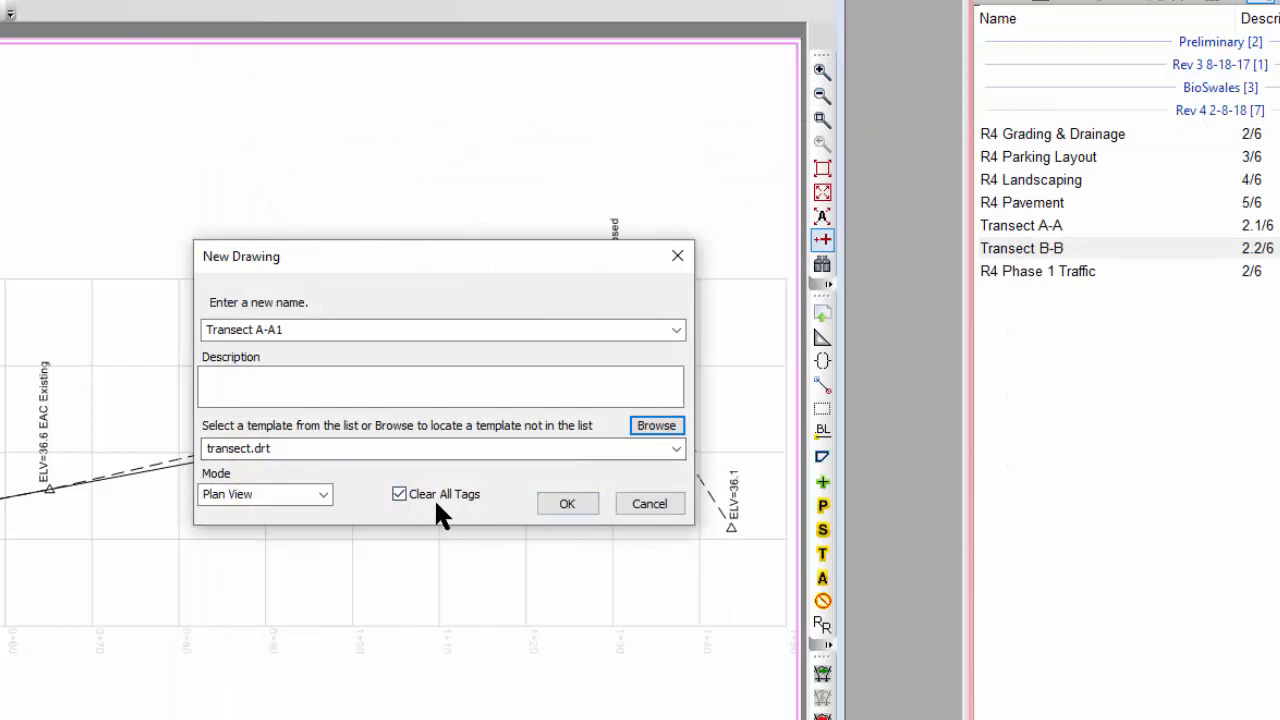
Step: Set the new drawing's mode to Profile View and create the drawing
click(322, 495)
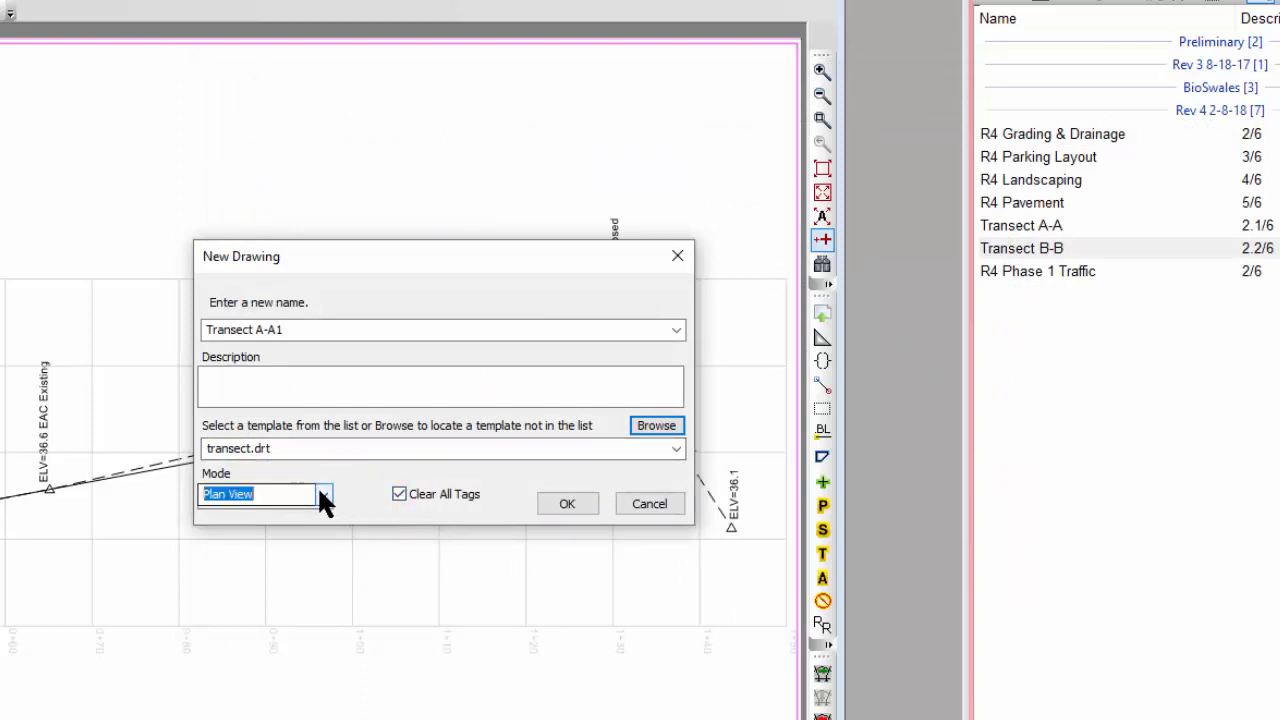
click(249, 530)
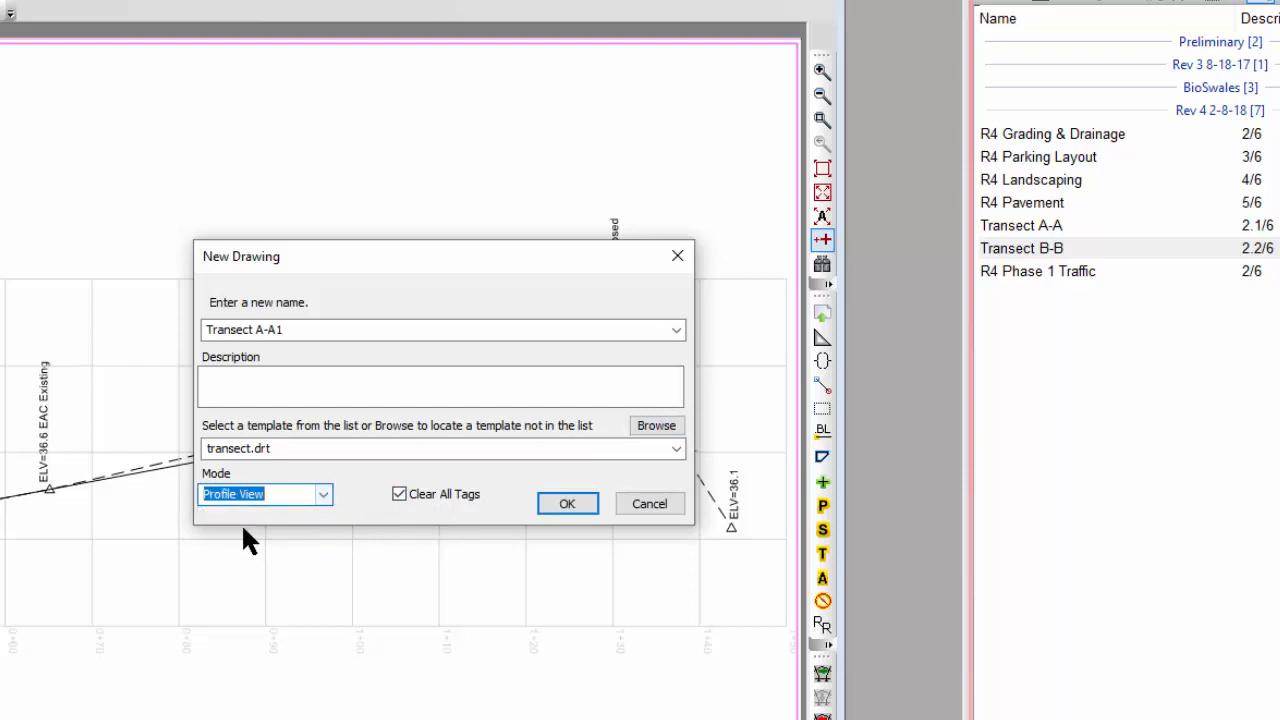
click(565, 504)
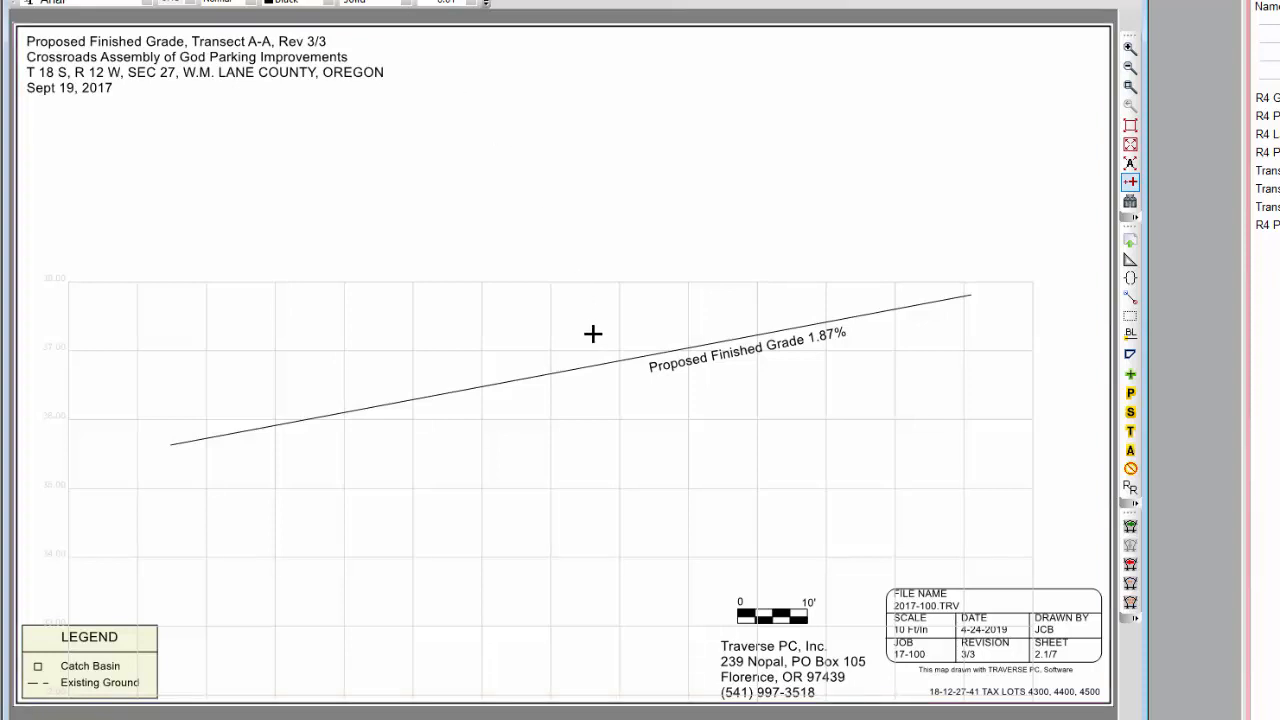
Step: Delete the Proposed Finished Grade 1.87% text and its sloping line from the Transect A-A1 drawing
mouse_move(598, 363)
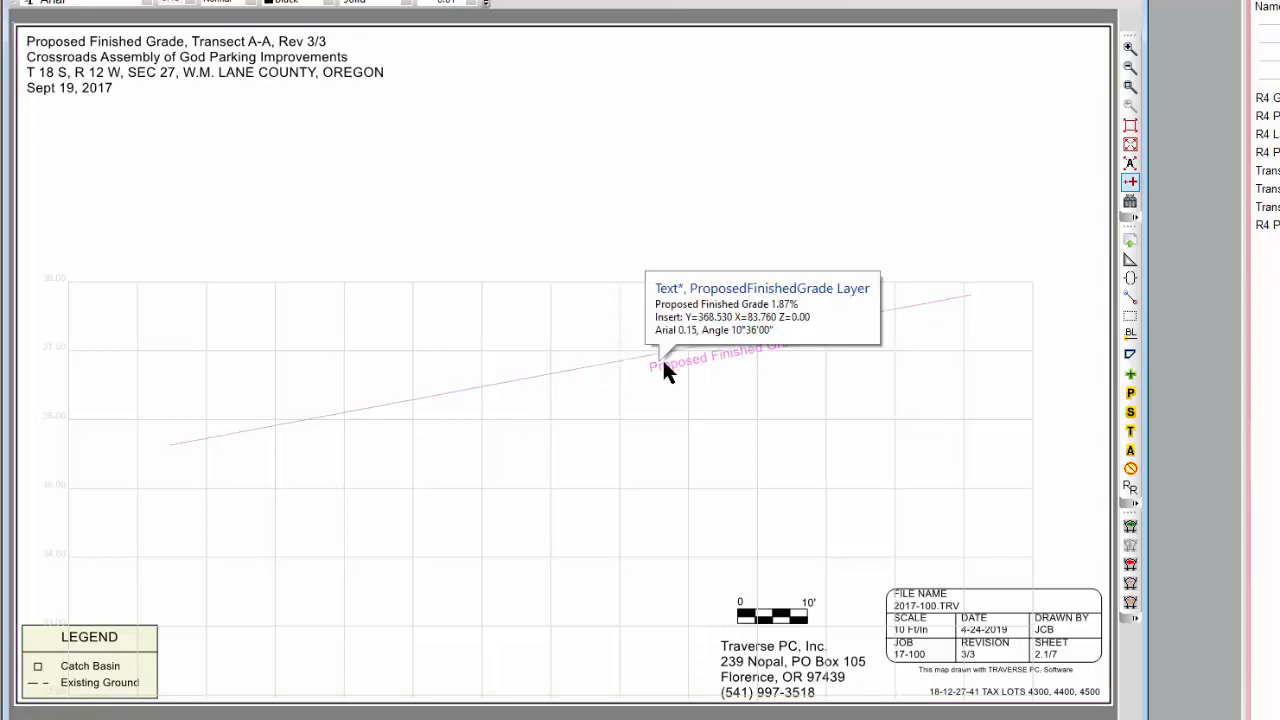
mouse_move(660, 364)
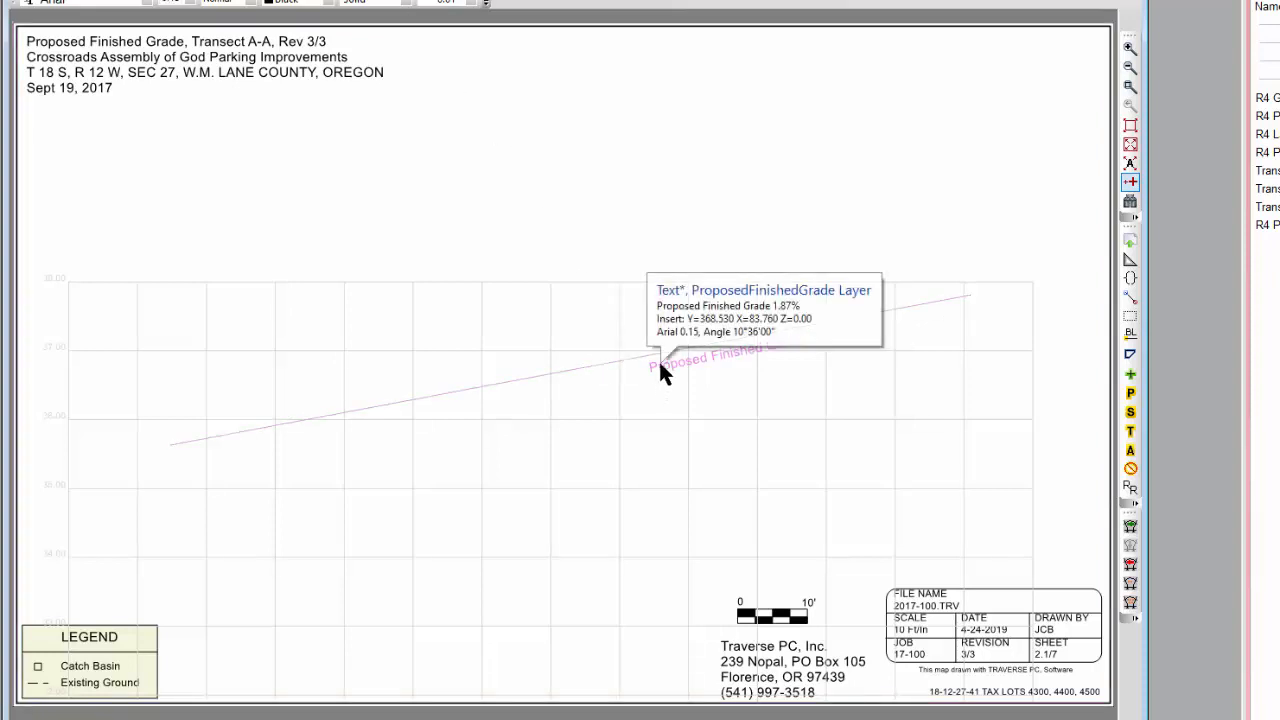
right_click(656, 364)
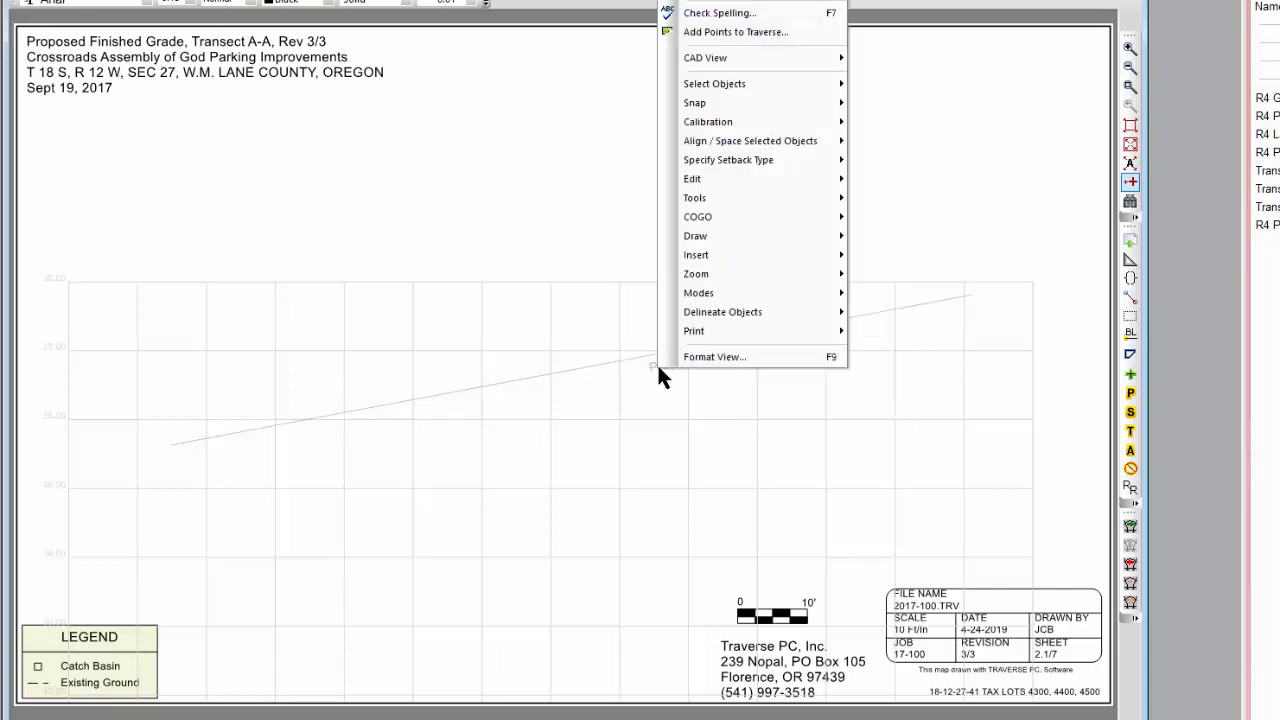
click(592, 348)
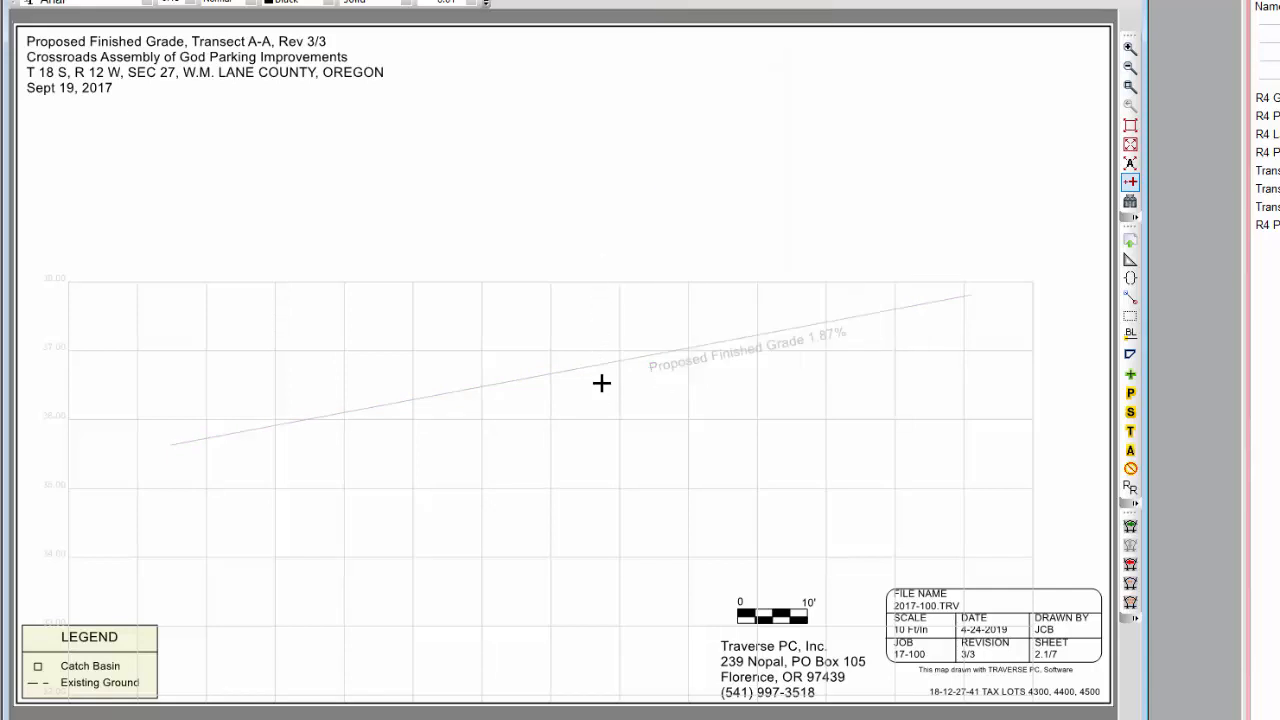
right_click(666, 364)
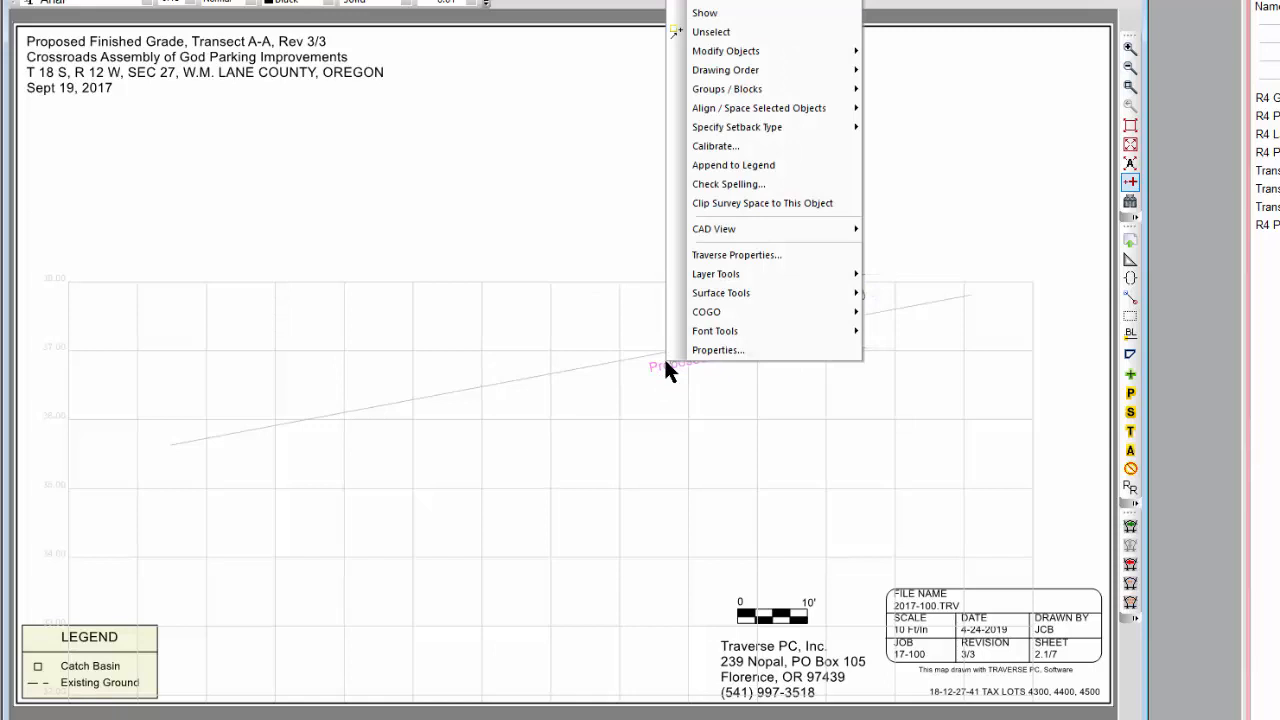
click(712, 4)
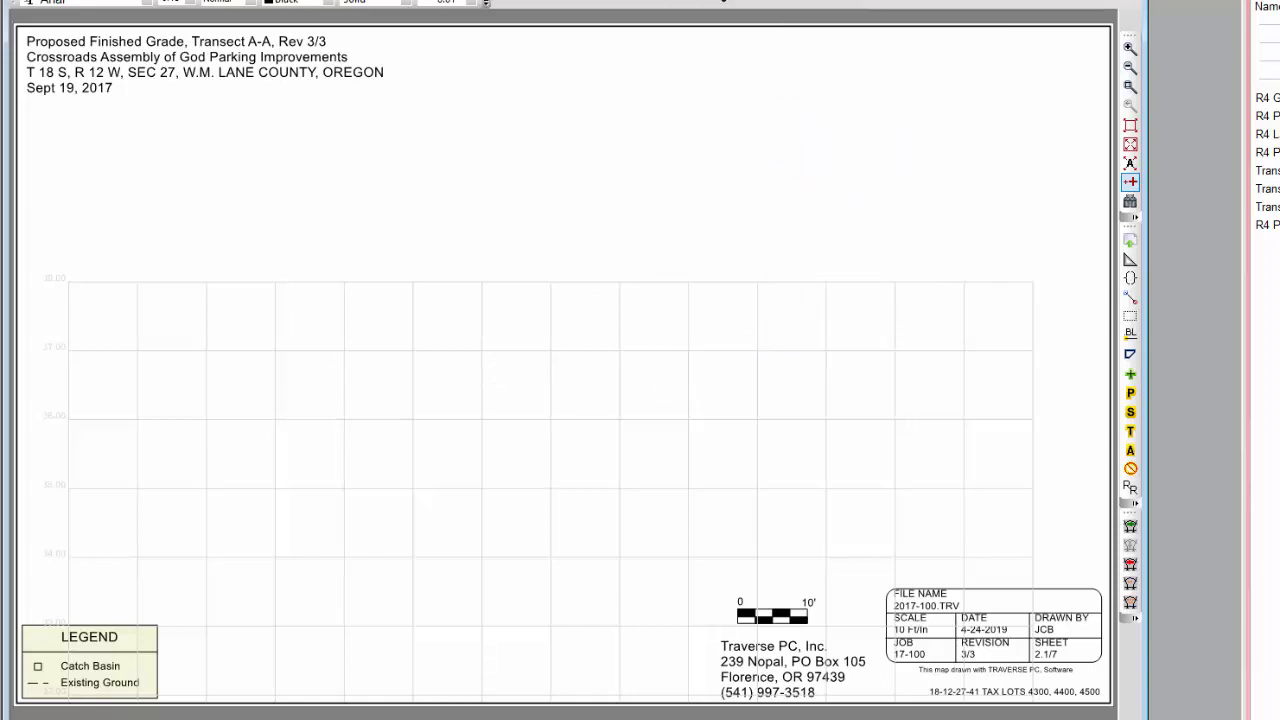
Step: Highlight the survey space objects across the drawing's full extents and delete the stray dimension objects below the grid
click(1130, 145)
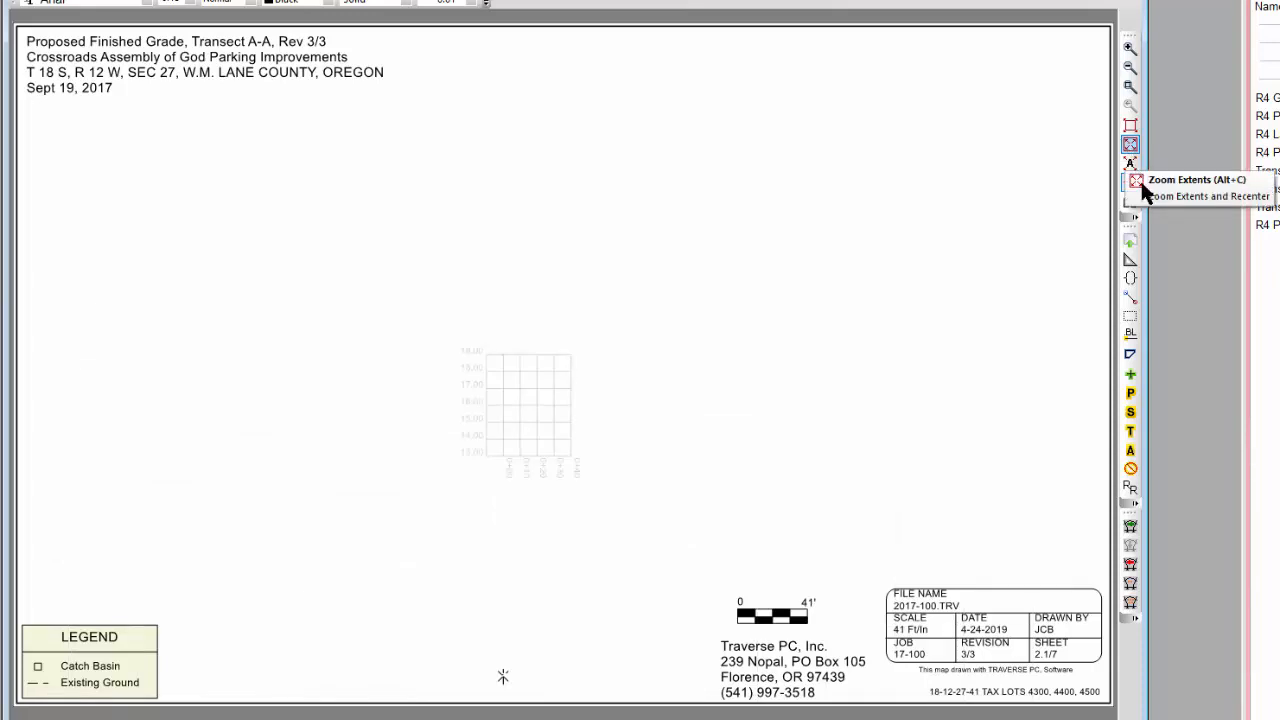
click(1131, 181)
click(1129, 415)
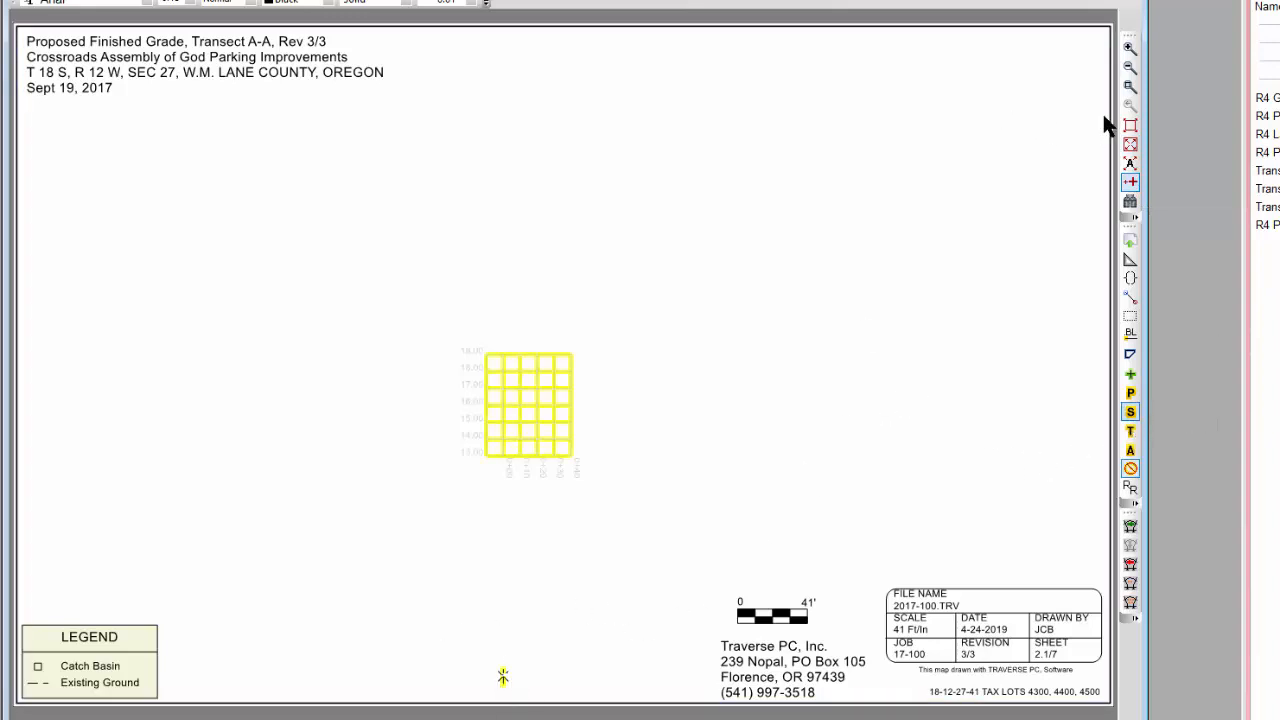
click(1130, 87)
mouse_move(460, 637)
mouse_down()
mouse_move(526, 669)
mouse_move(537, 692)
mouse_up()
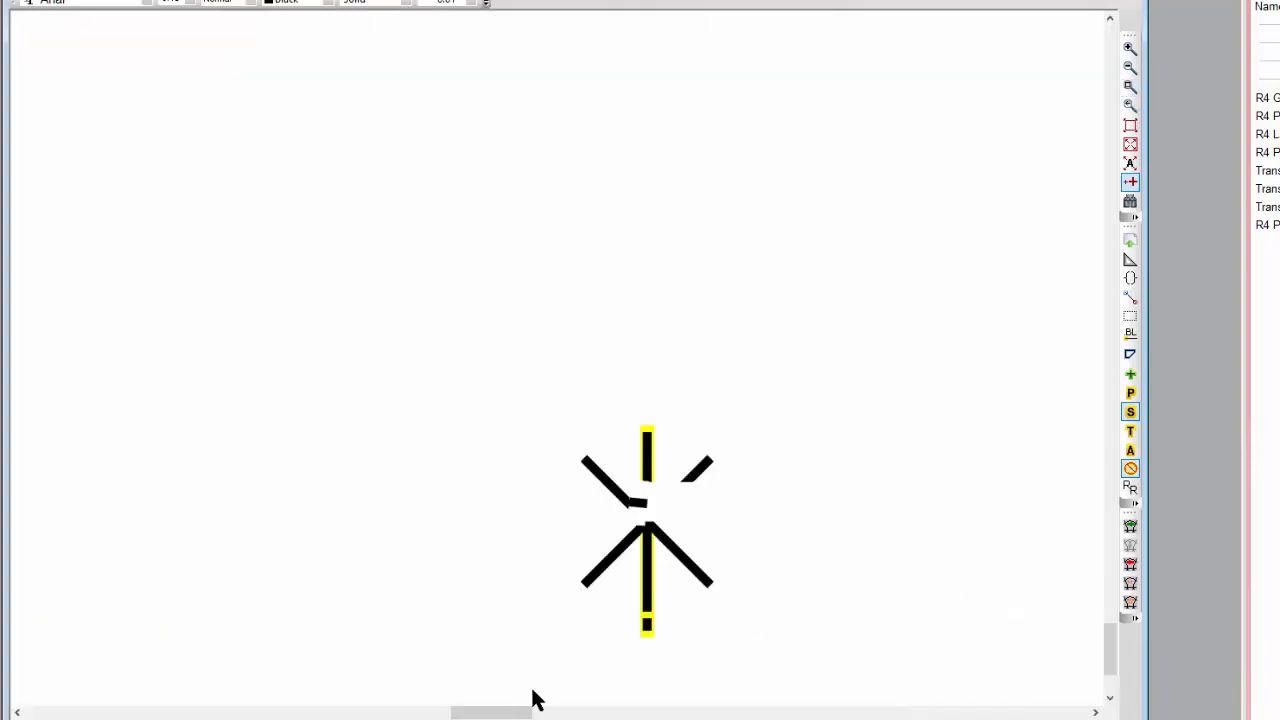
right_click(646, 570)
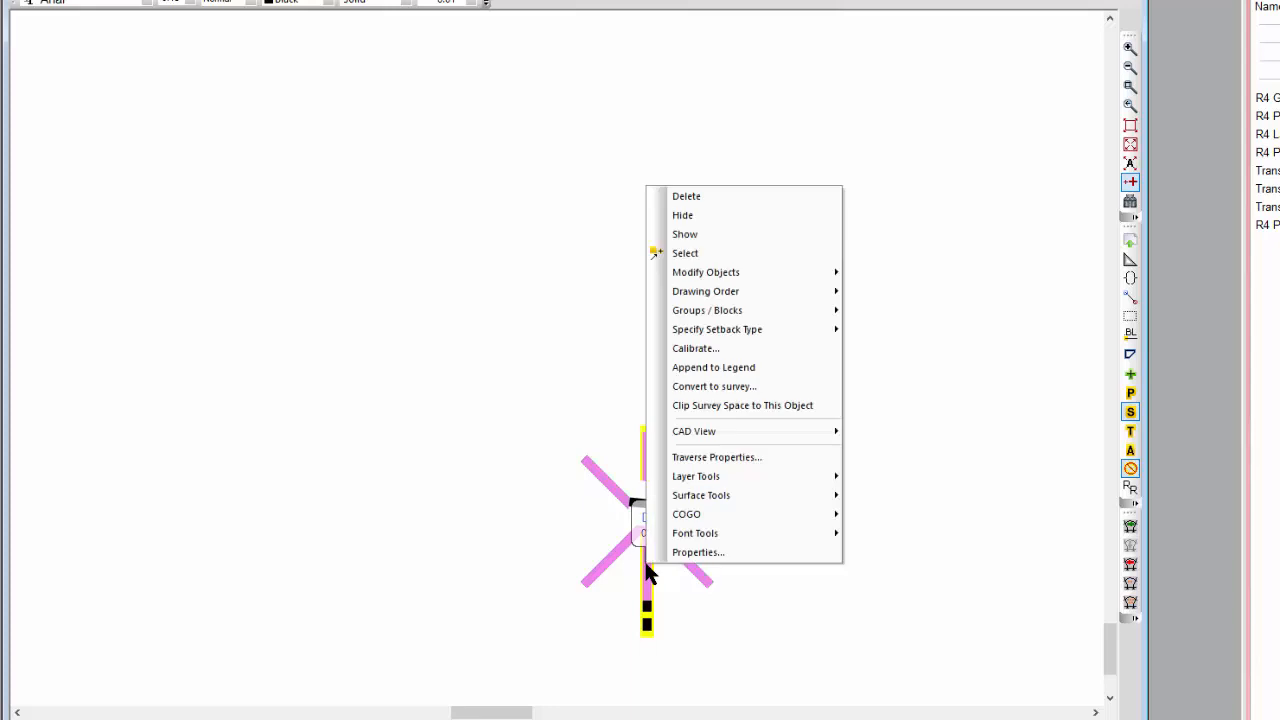
click(693, 213)
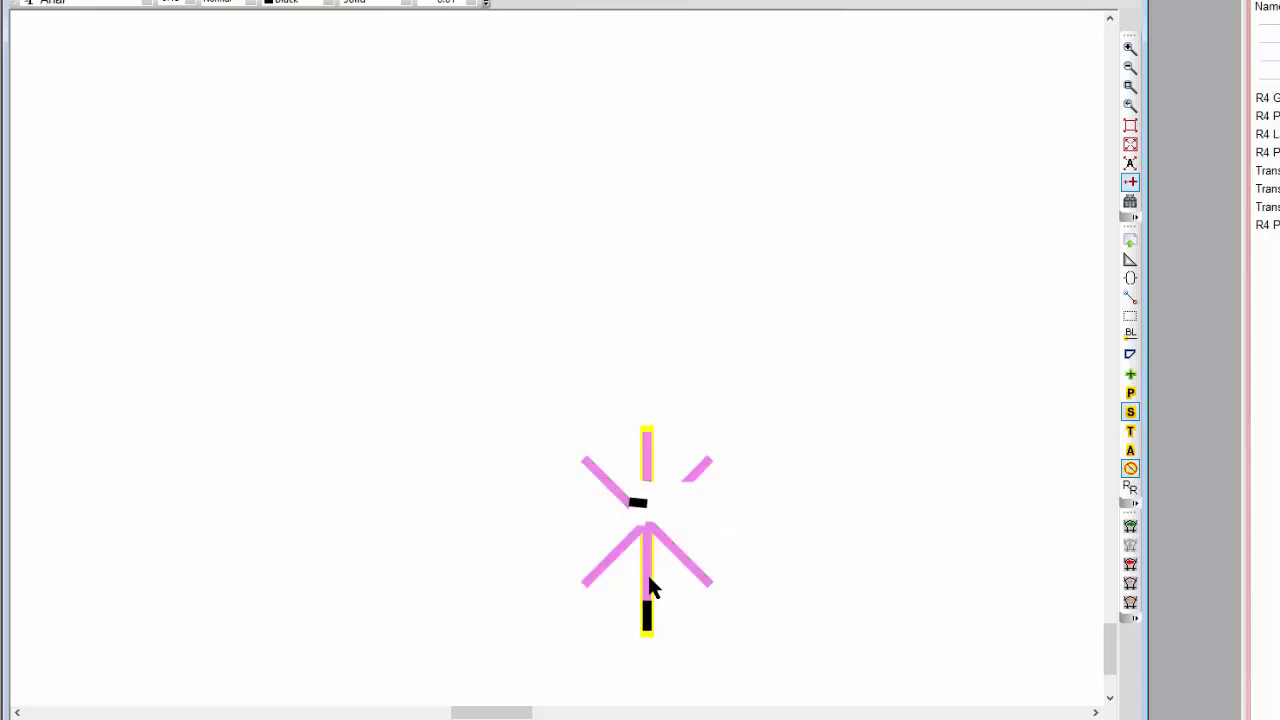
right_click(648, 580)
click(697, 213)
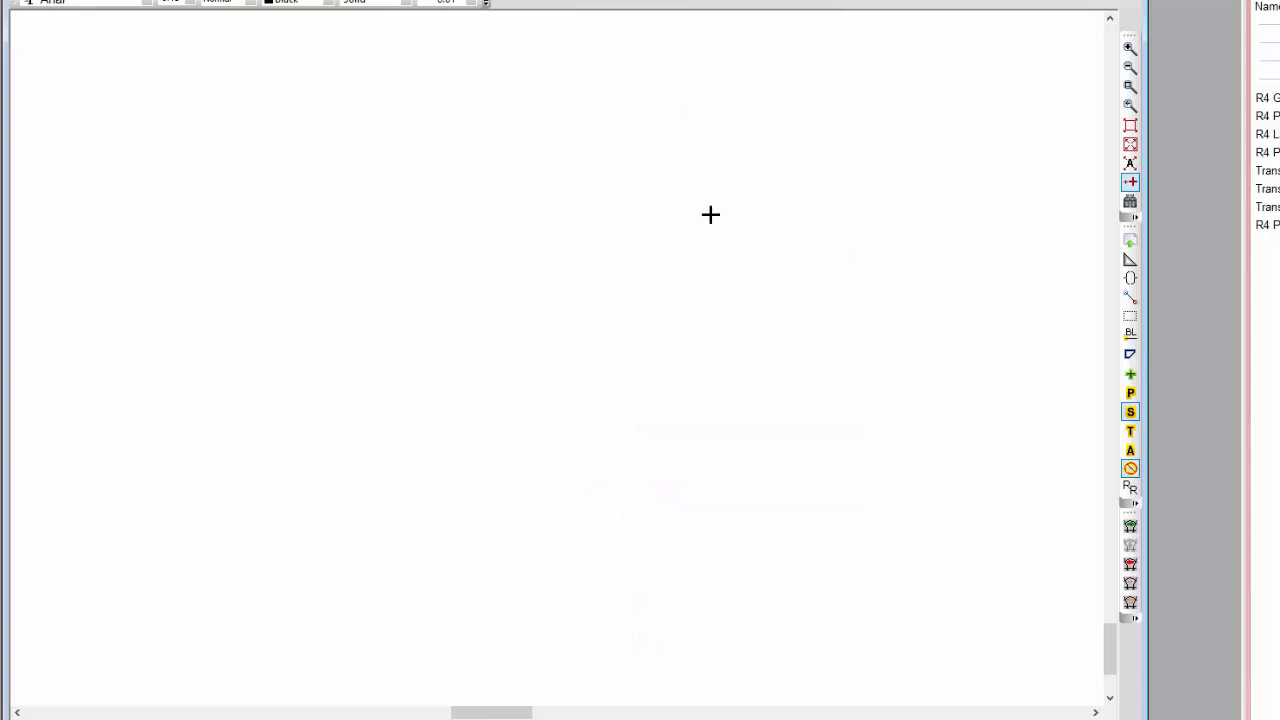
click(1131, 126)
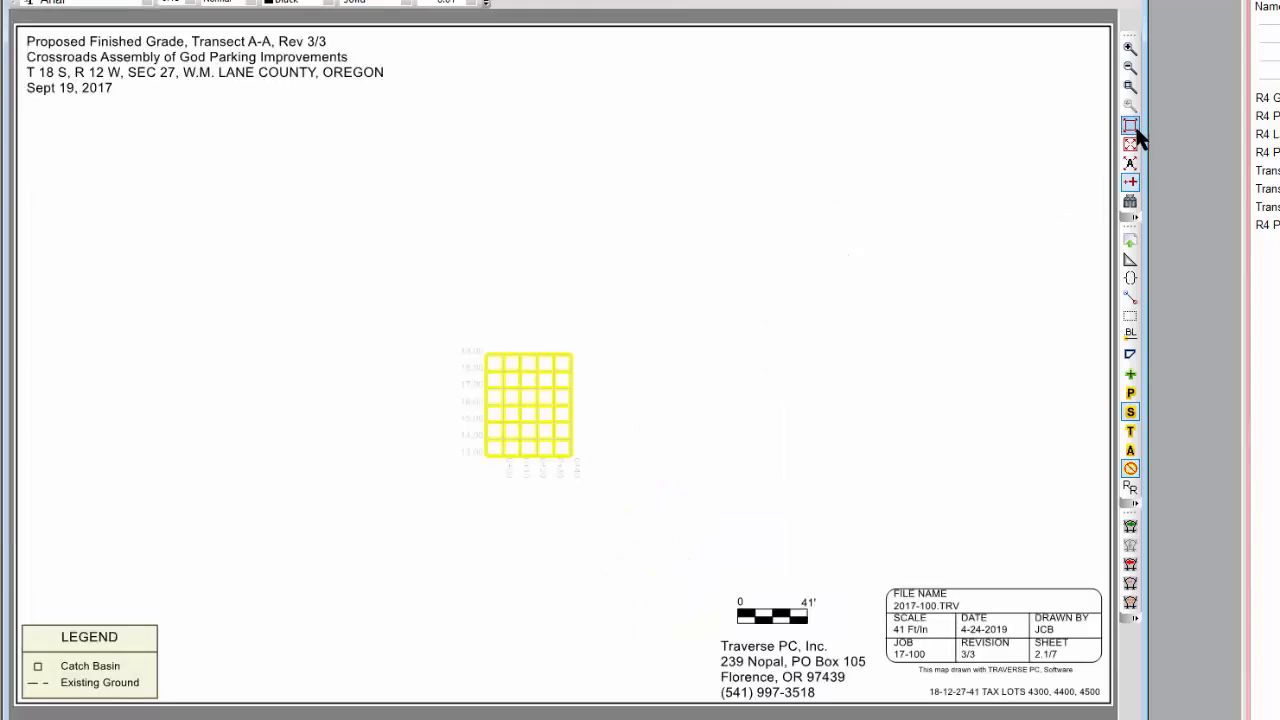
click(1128, 416)
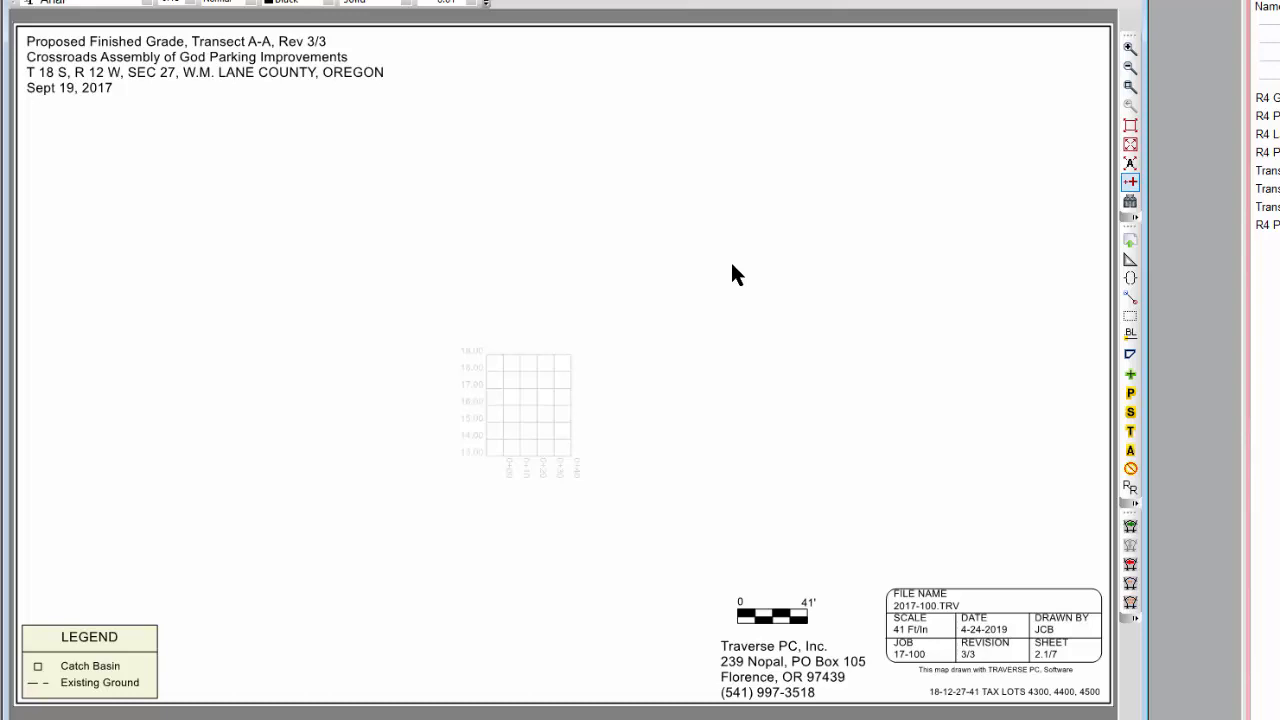
Step: Save the cleaned-up Transect A-A1 drawing as the template transect.drt, replacing the existing file
right_click(733, 273)
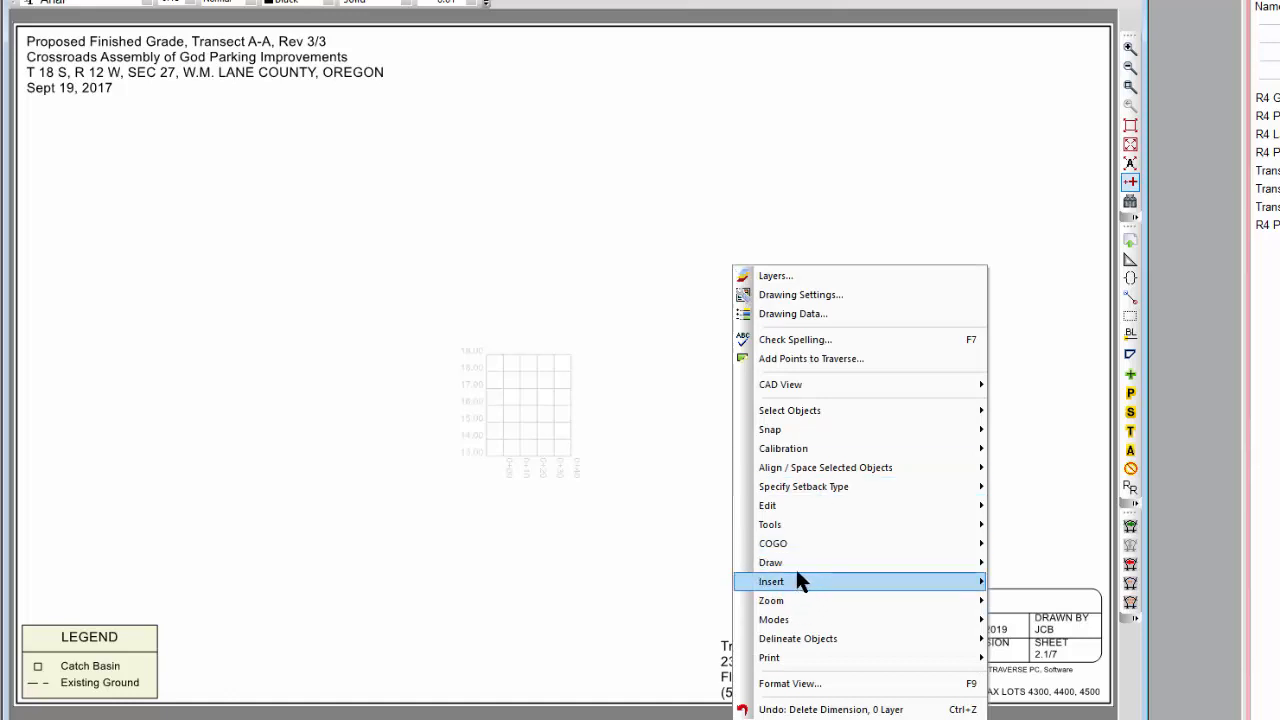
mouse_move(783, 525)
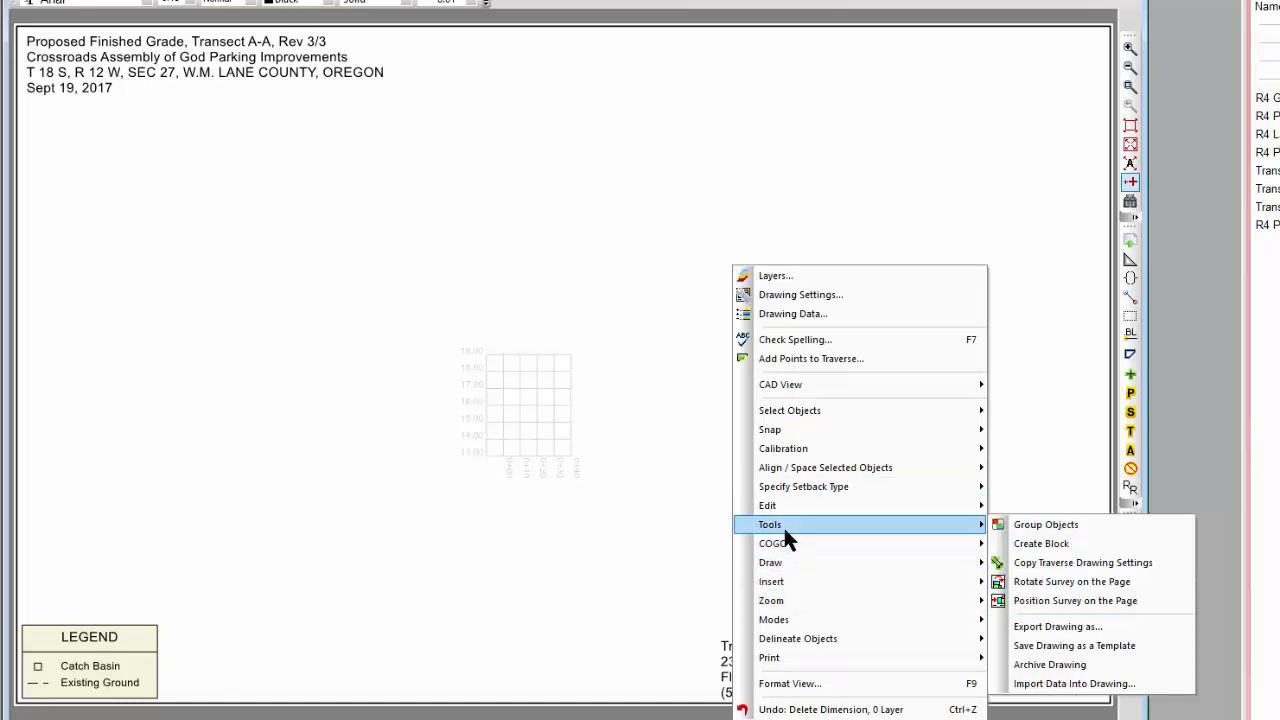
click(1091, 644)
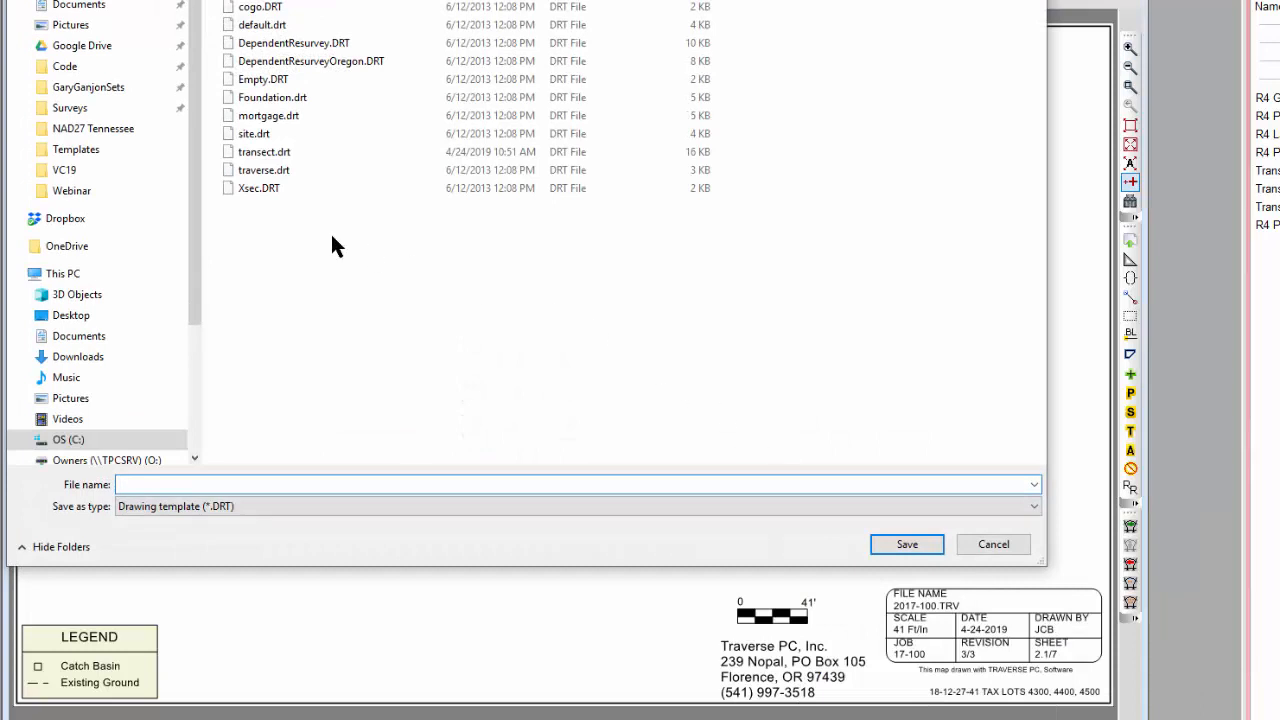
click(264, 155)
key(Return)
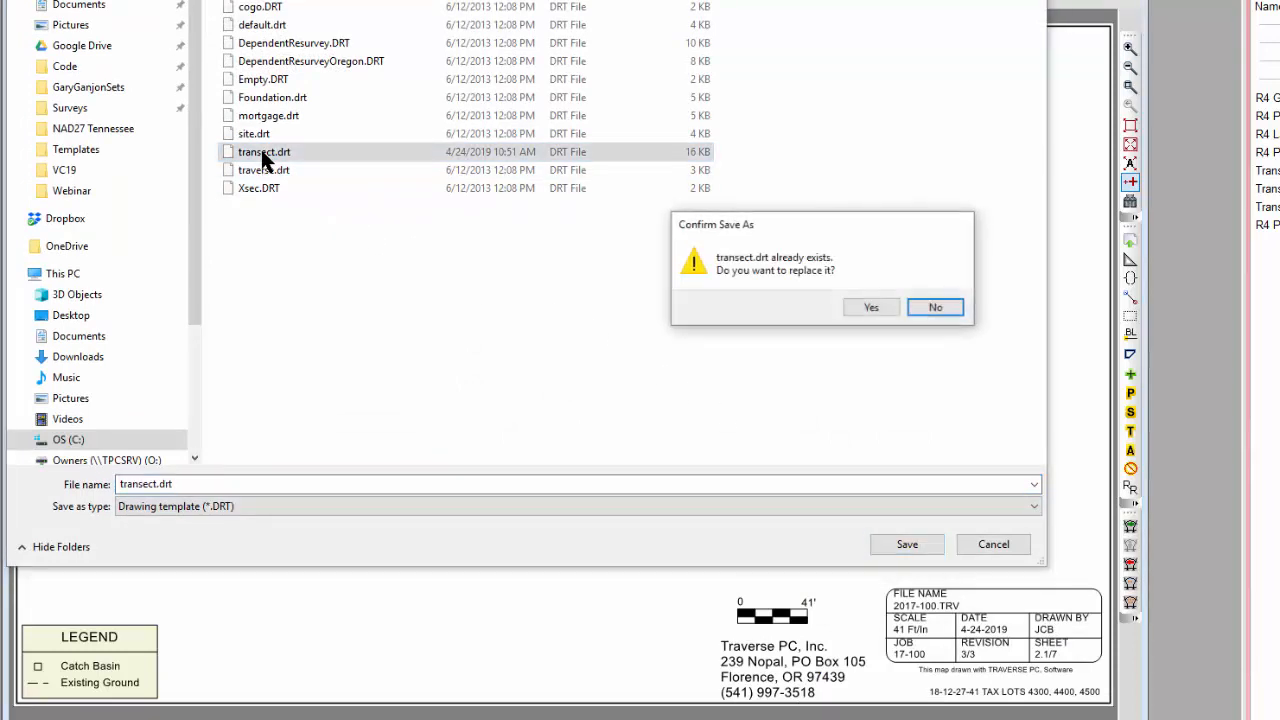
click(876, 304)
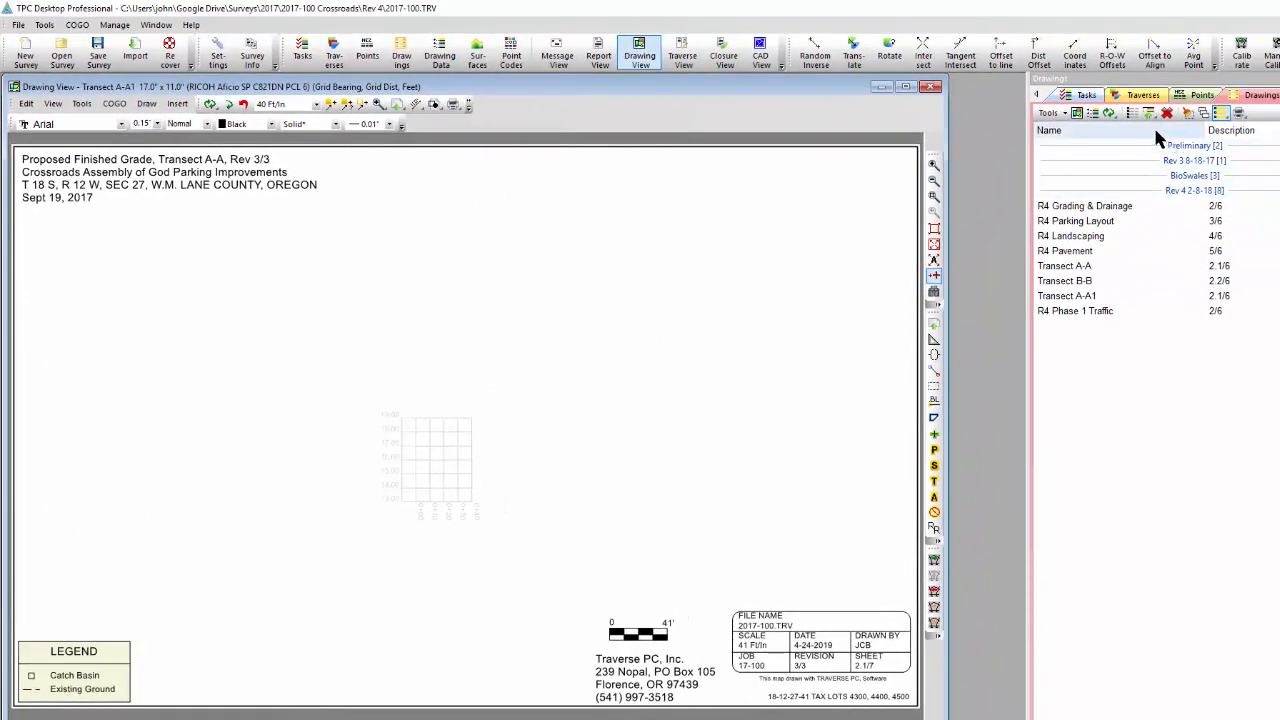
Step: Expand the Transects group in the traverses list and tag the Transect A-A1 traverse for display in the drawing
click(1143, 94)
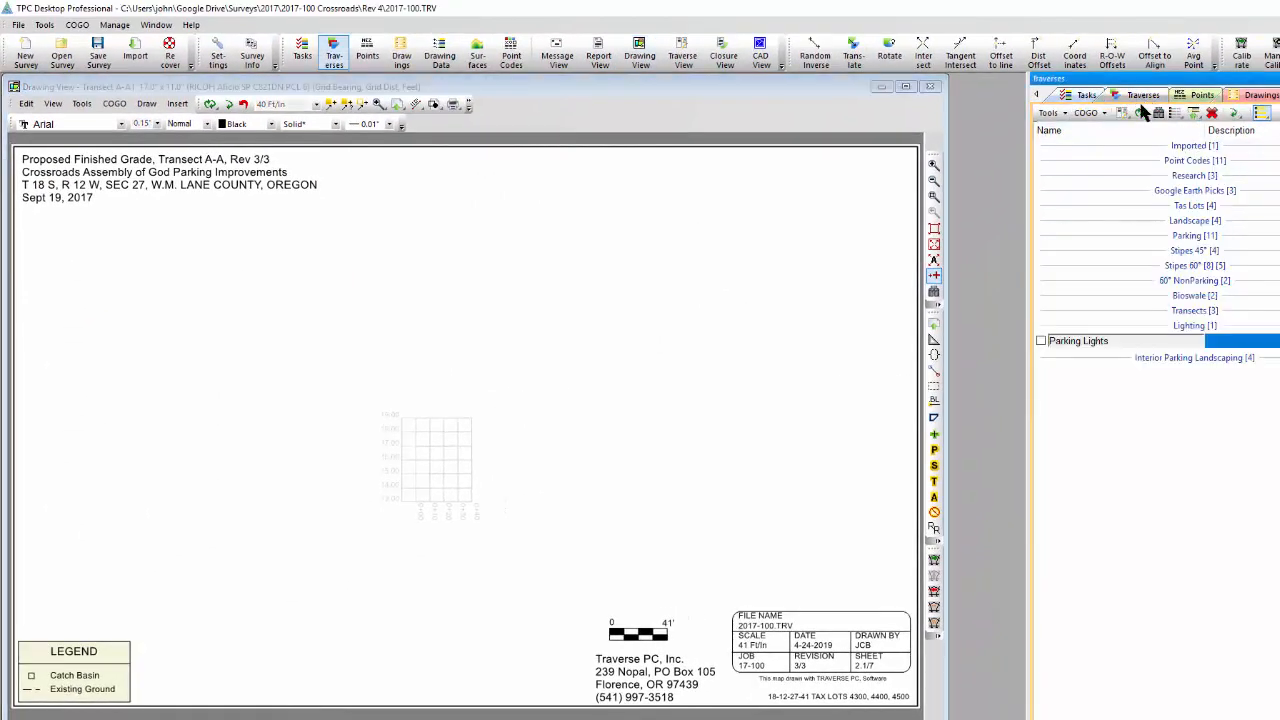
click(1118, 342)
click(1194, 310)
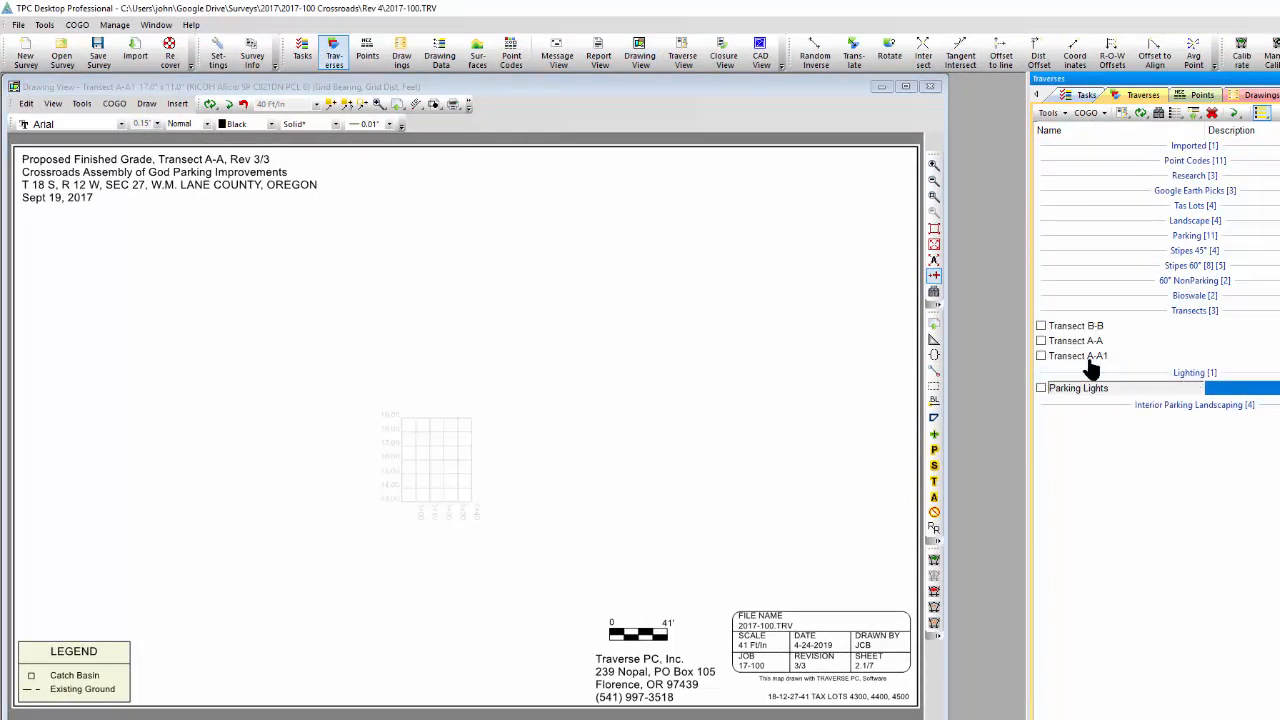
click(1041, 357)
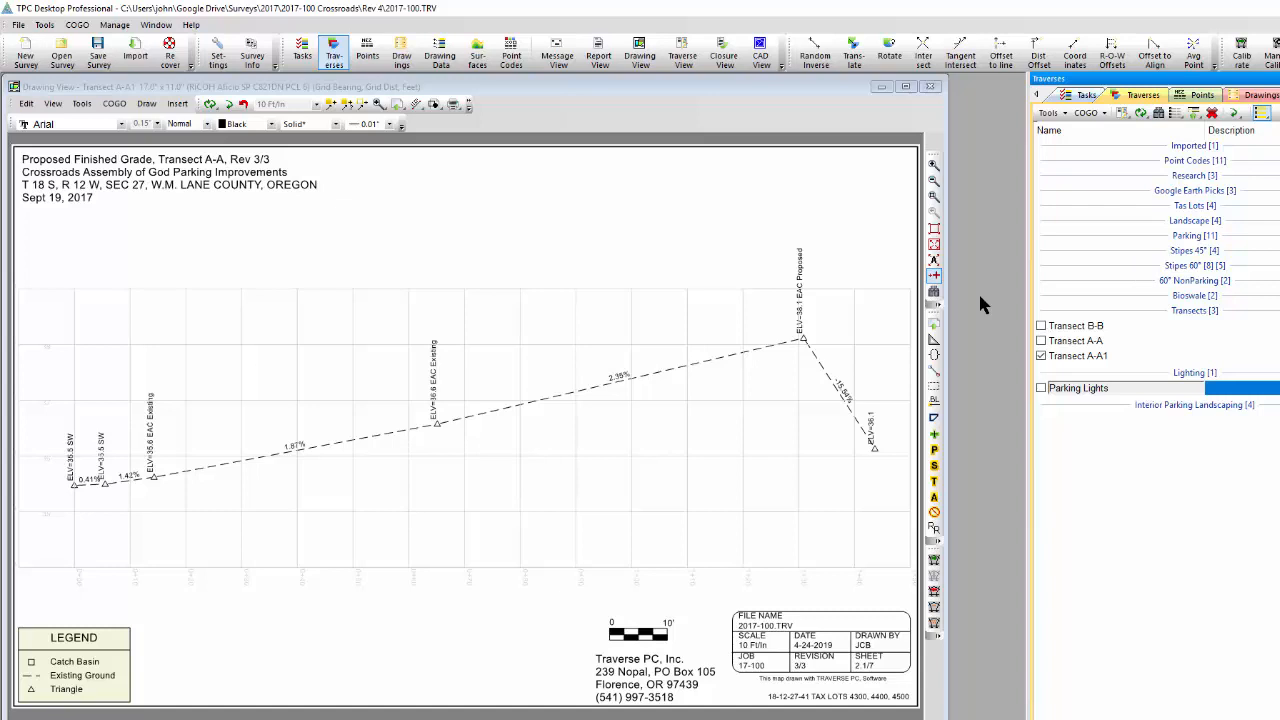
Step: Check the Drawing Templates agenda in the browser, return to TPC Desktop and narrow the Transect A-A1 drawing window to about half its width
key(alt+Tab)
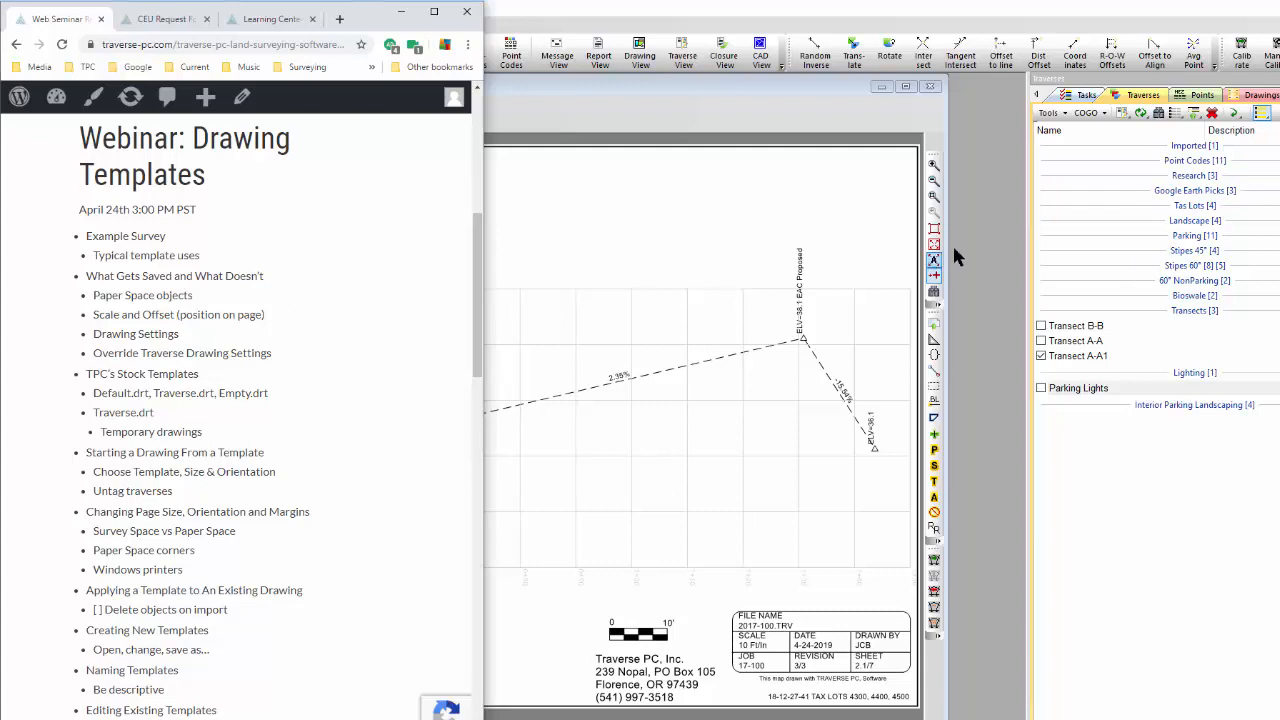
click(981, 249)
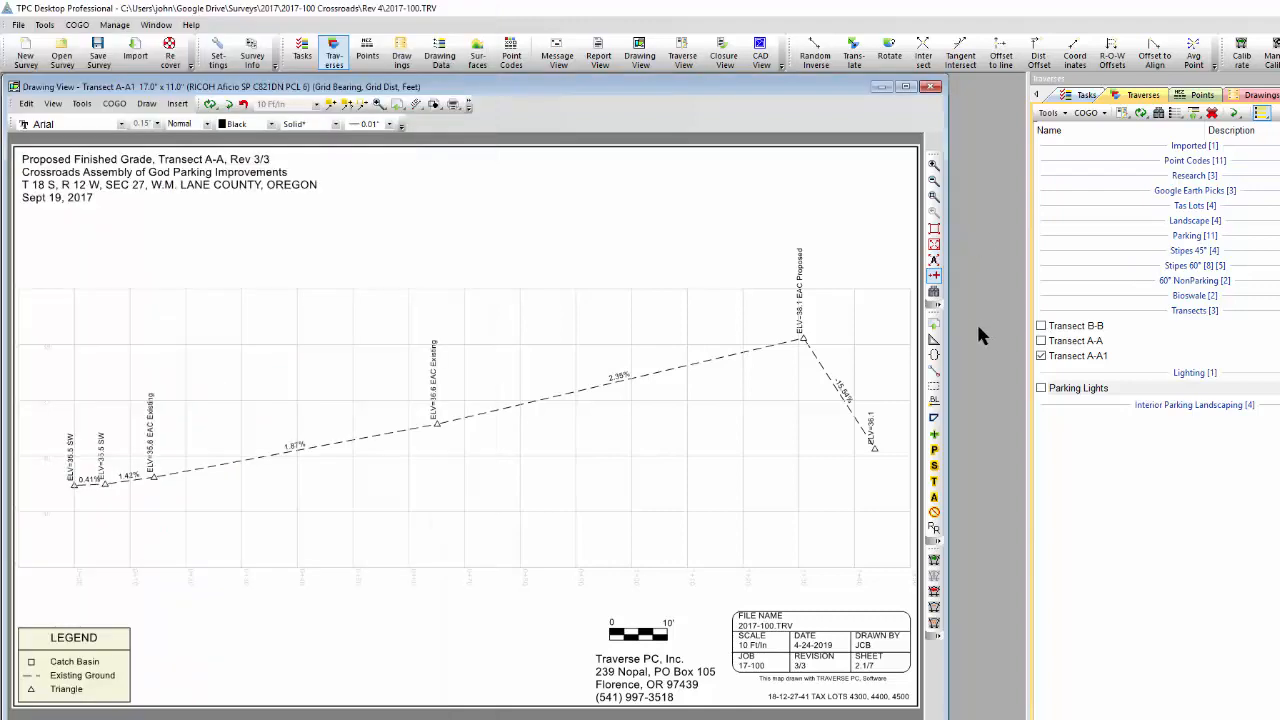
drag(948, 314, 504, 311)
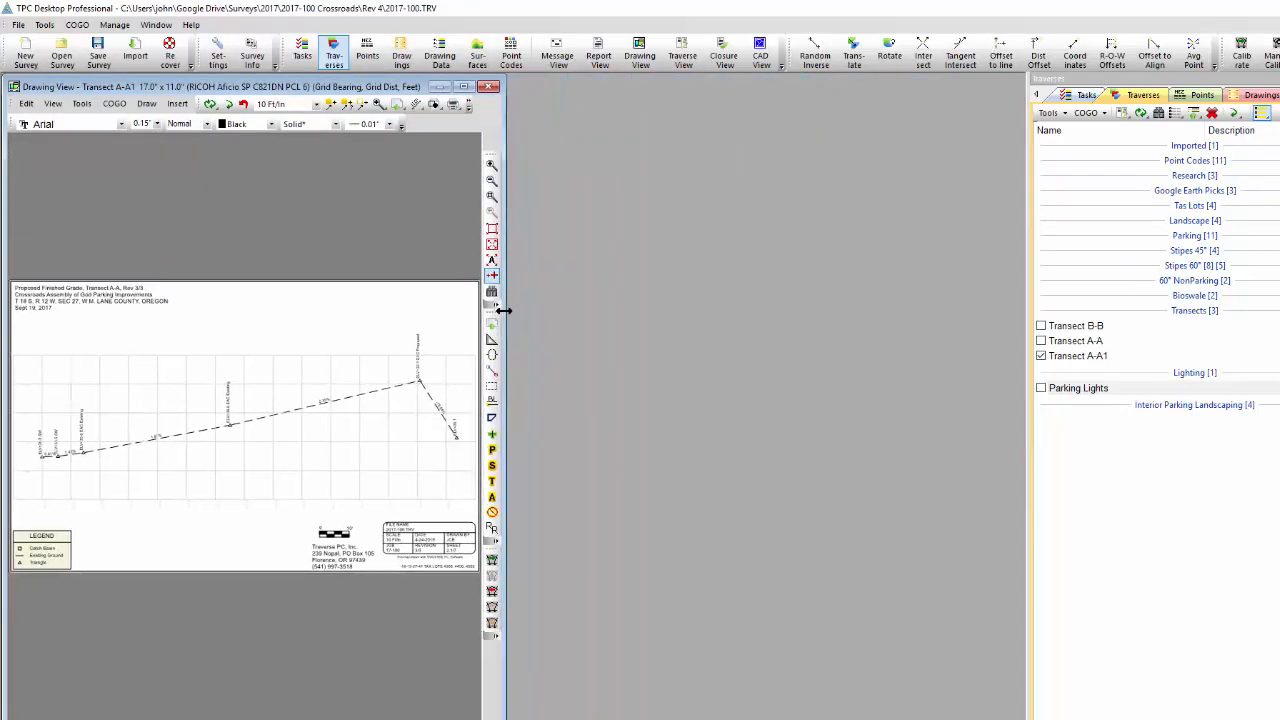
Step: Open the R4 Phase 1 Traffic drawing and save it as template Plan.DRT in the 2017-100 Crossroads folder, replacing the existing file
click(1255, 95)
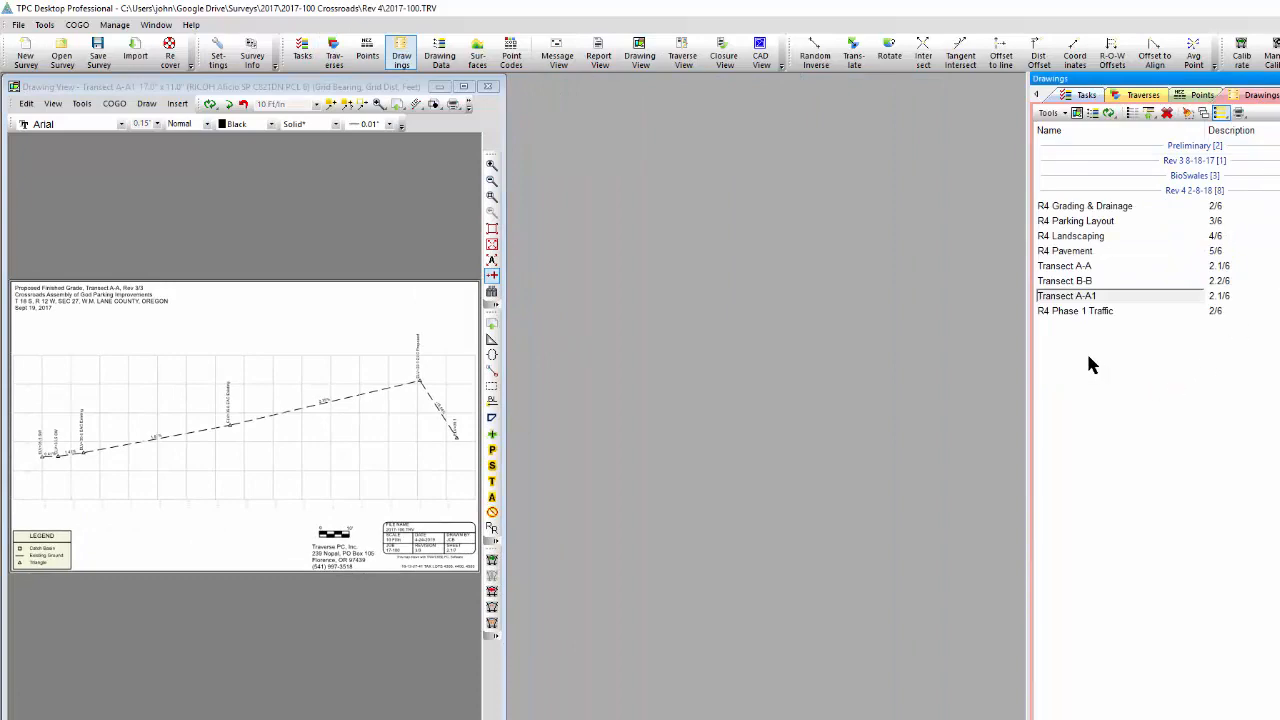
double_click(1058, 312)
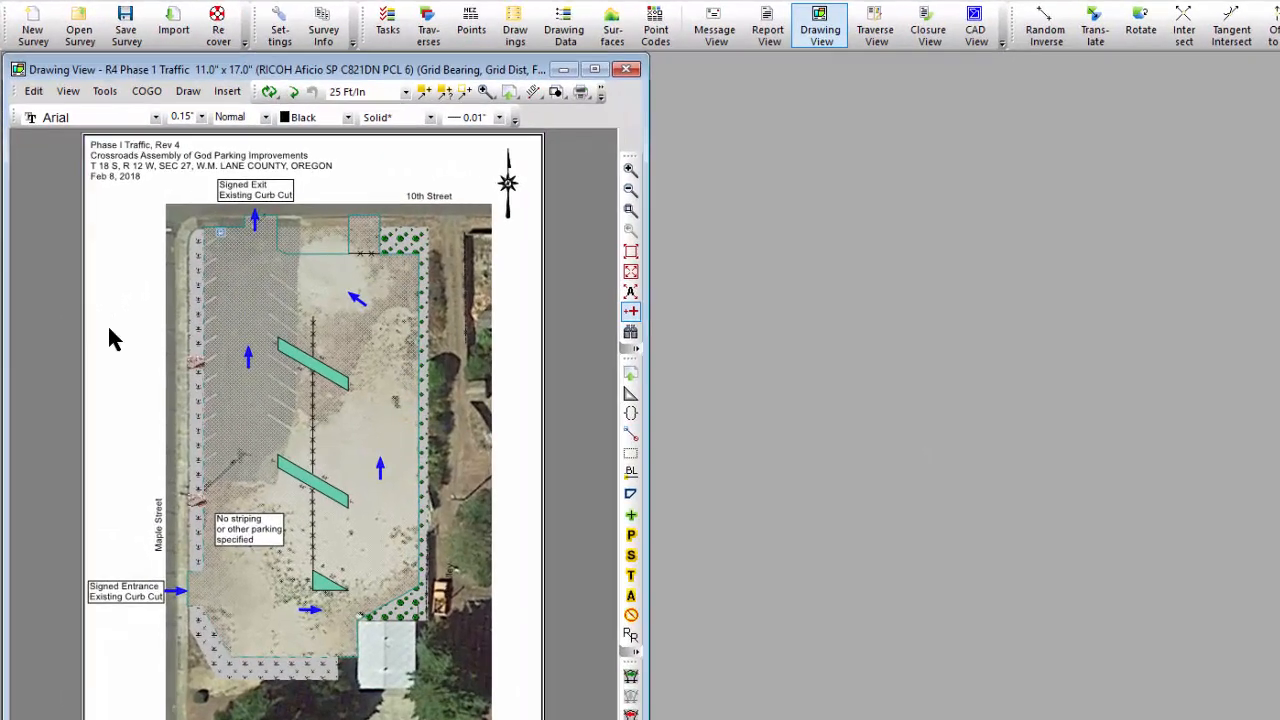
right_click(110, 330)
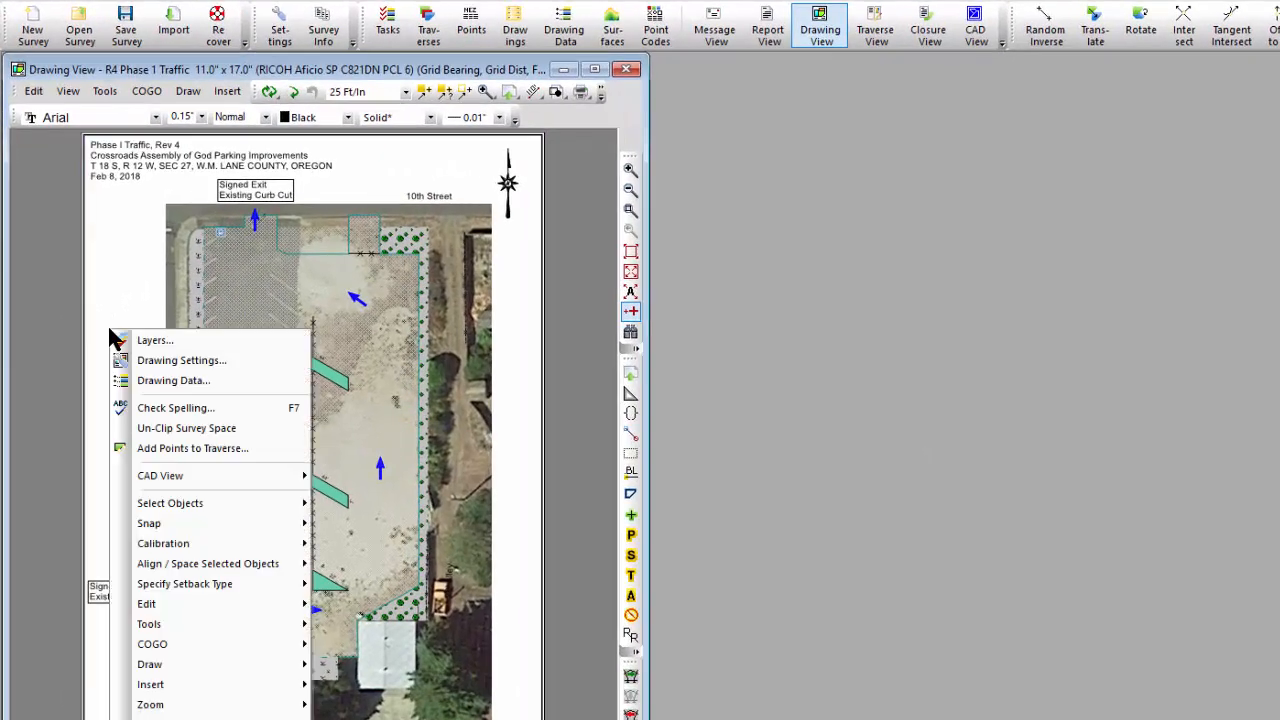
mouse_move(170, 626)
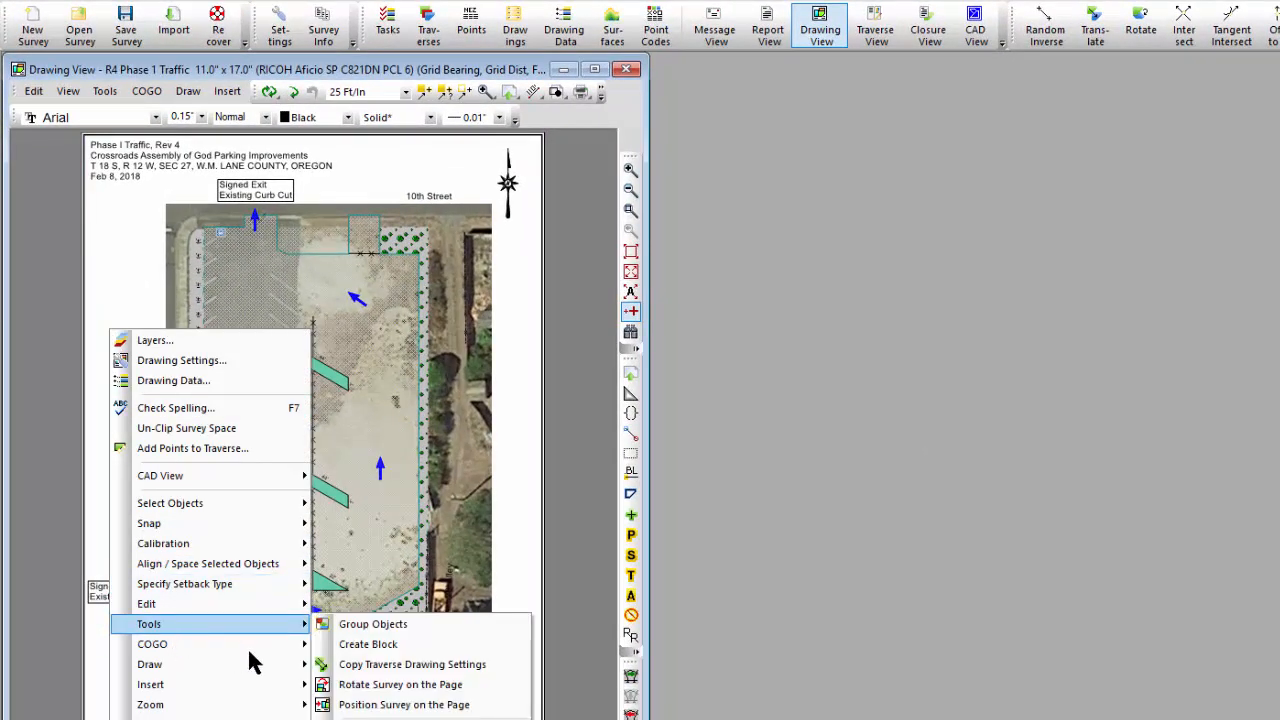
click(400, 716)
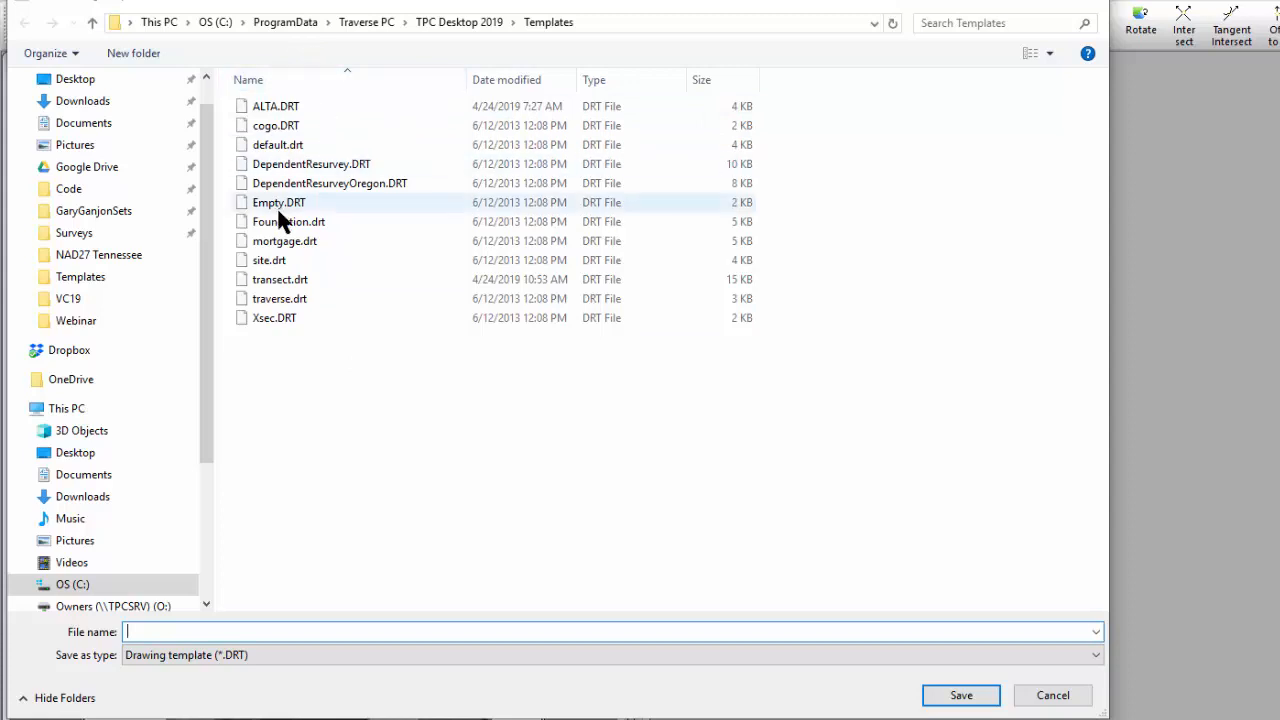
click(73, 236)
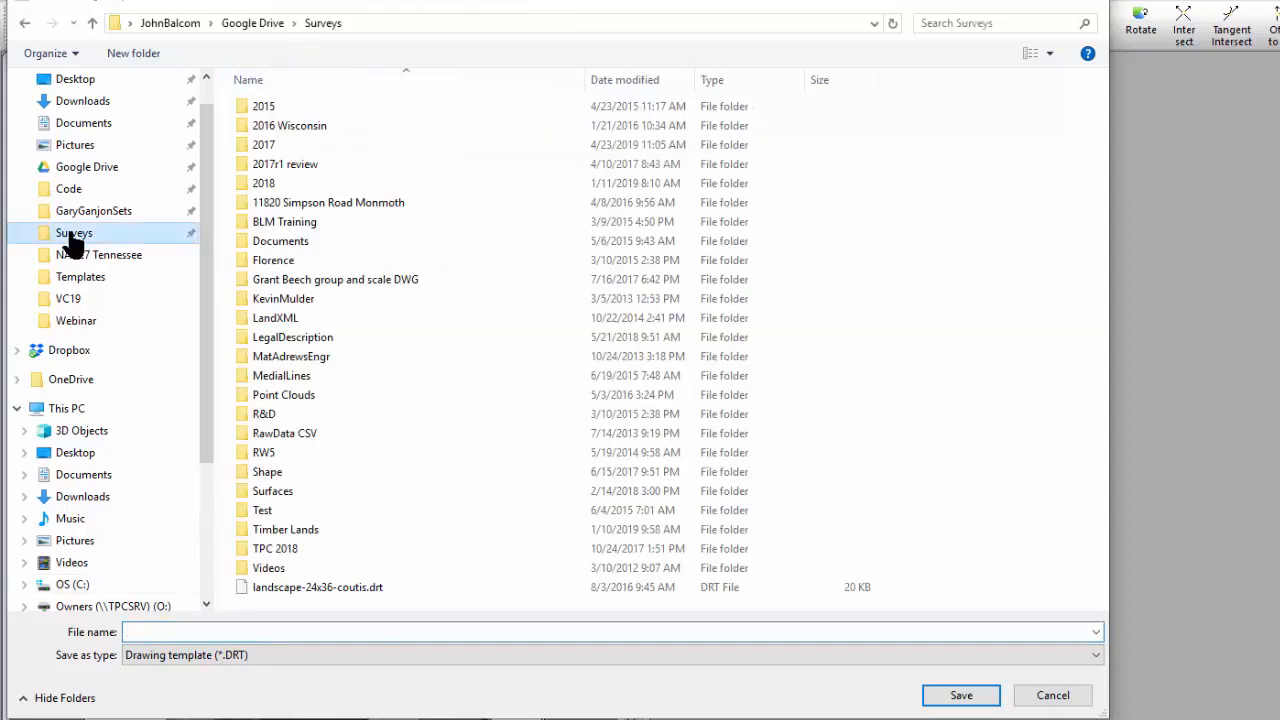
click(281, 145)
double_click(281, 145)
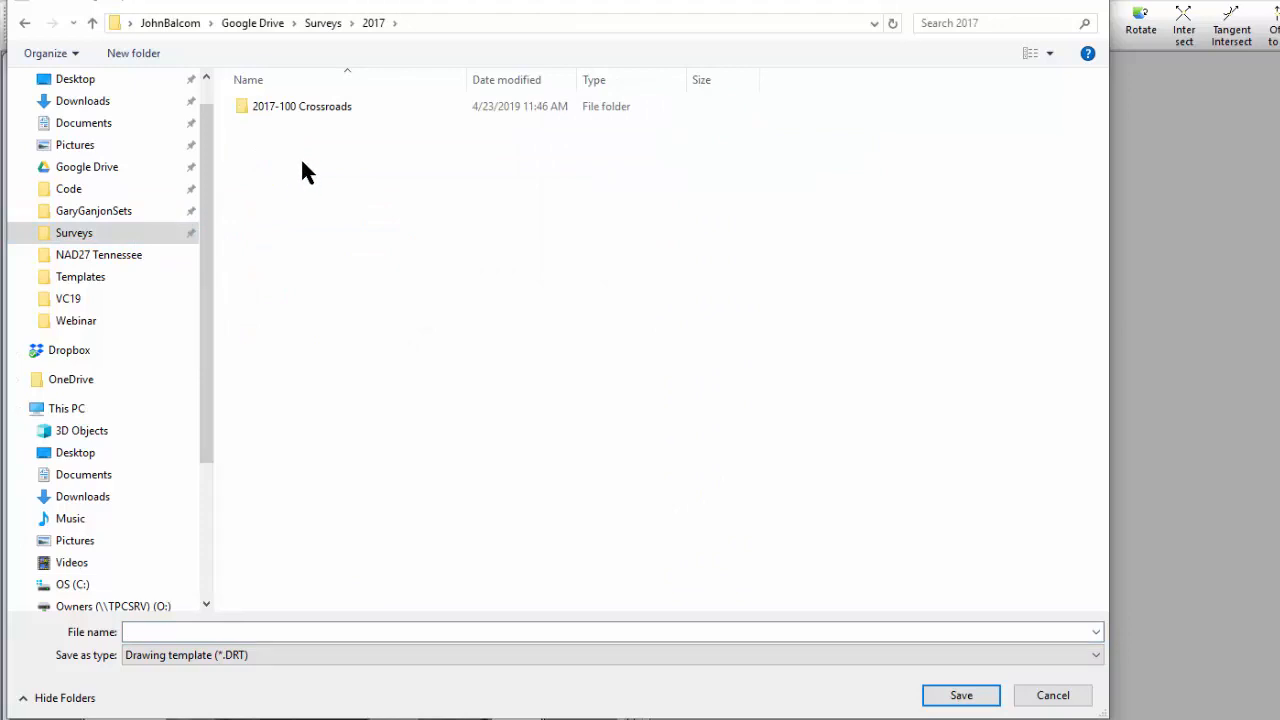
double_click(292, 103)
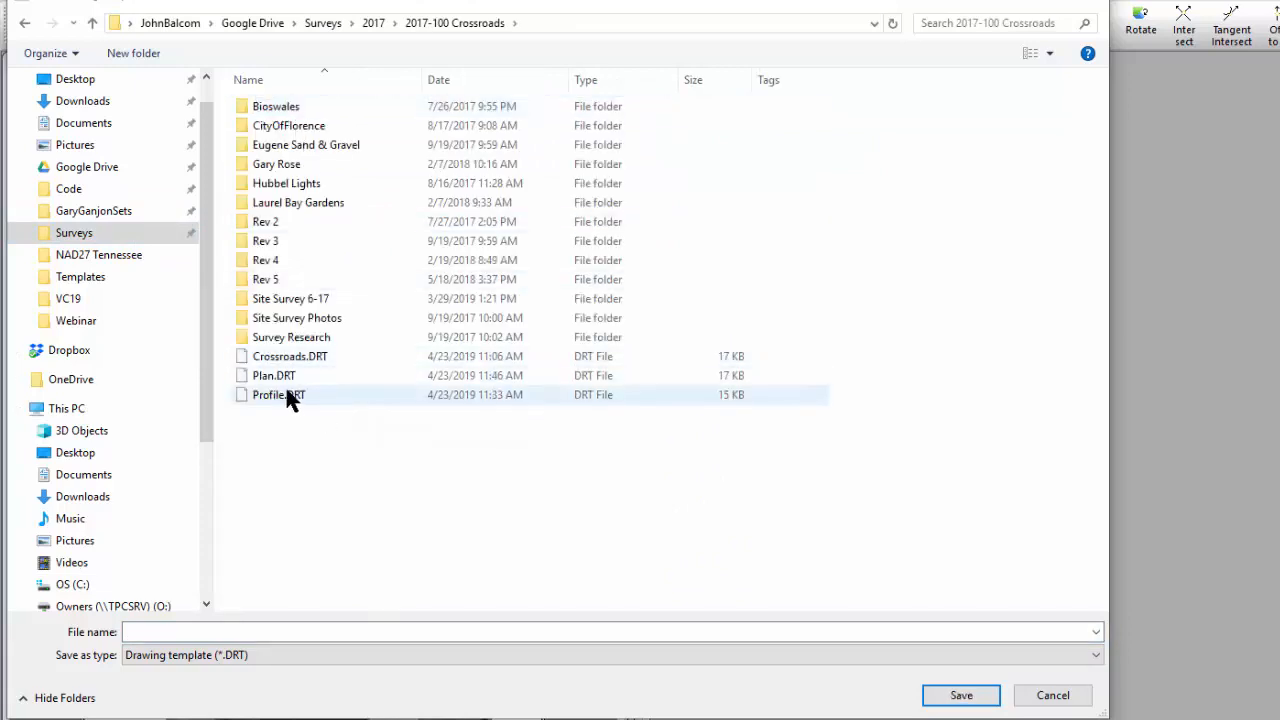
click(285, 381)
click(940, 699)
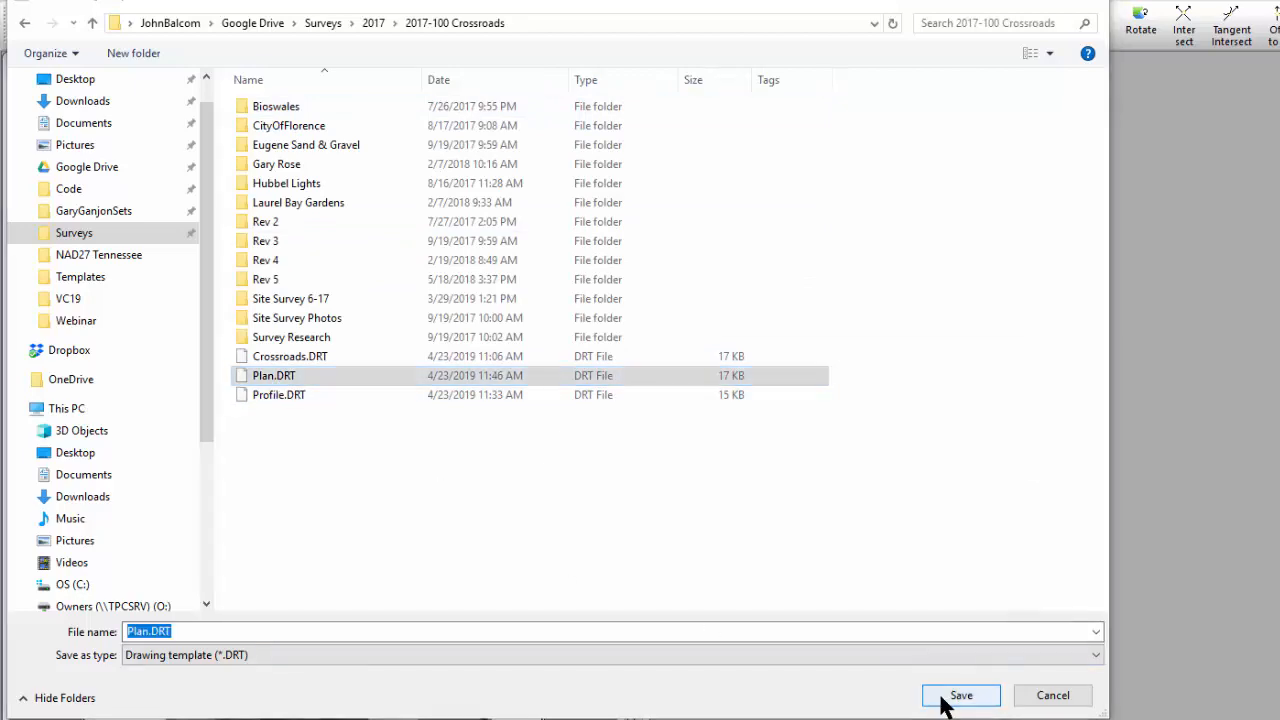
click(906, 446)
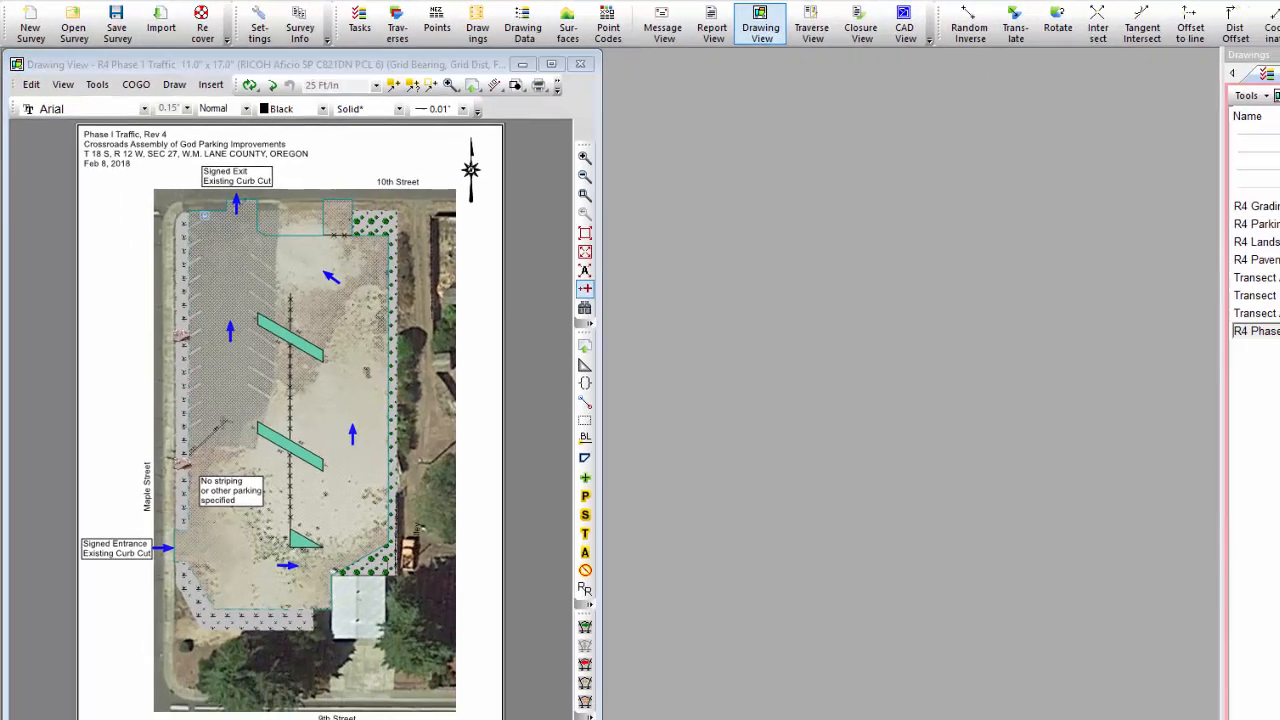
Step: Try to create a plan view drawing named Proposed Flat Work from the transect.drt template
click(1137, 296)
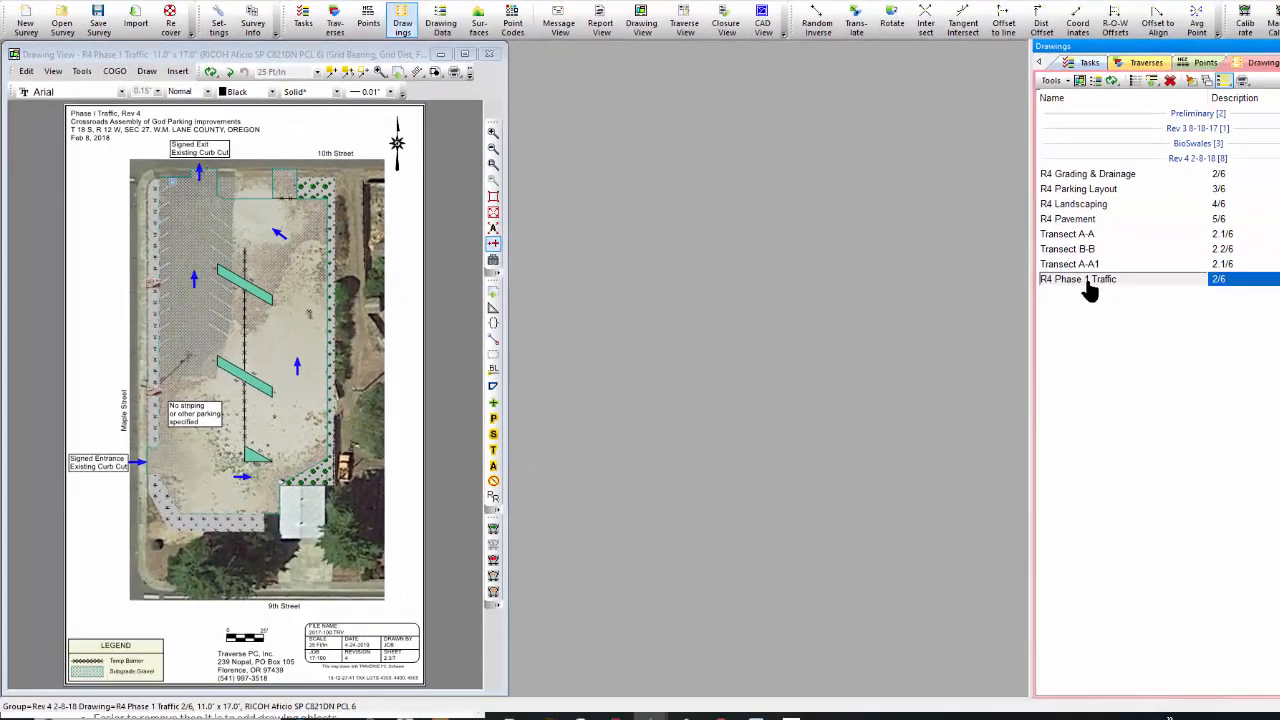
right_click(1089, 288)
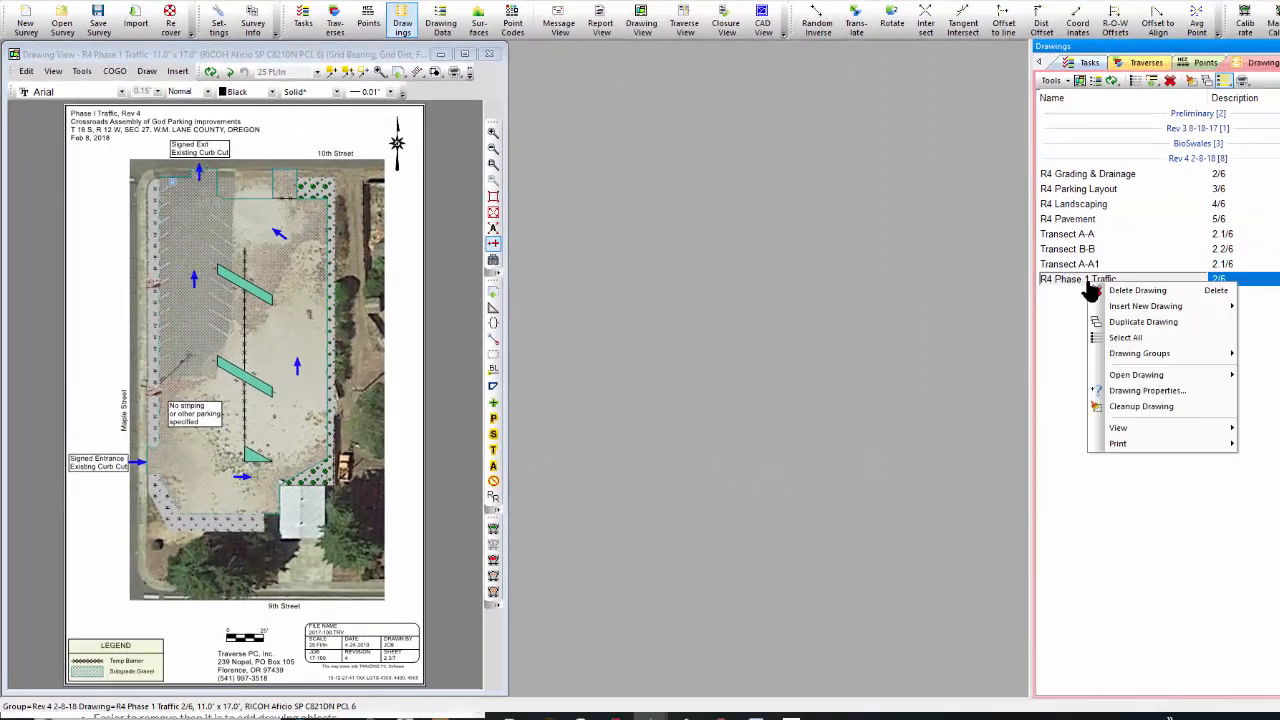
mouse_move(1125, 306)
click(997, 326)
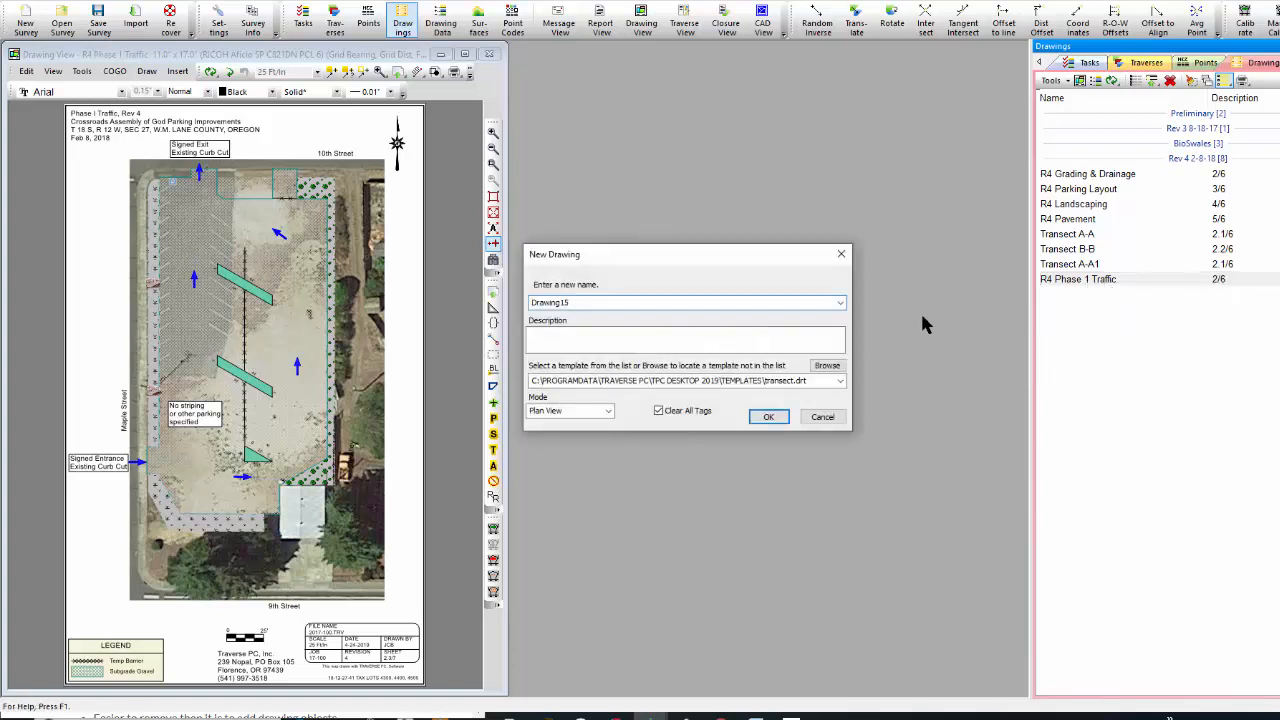
double_click(576, 303)
text(Proposed Flat Work)
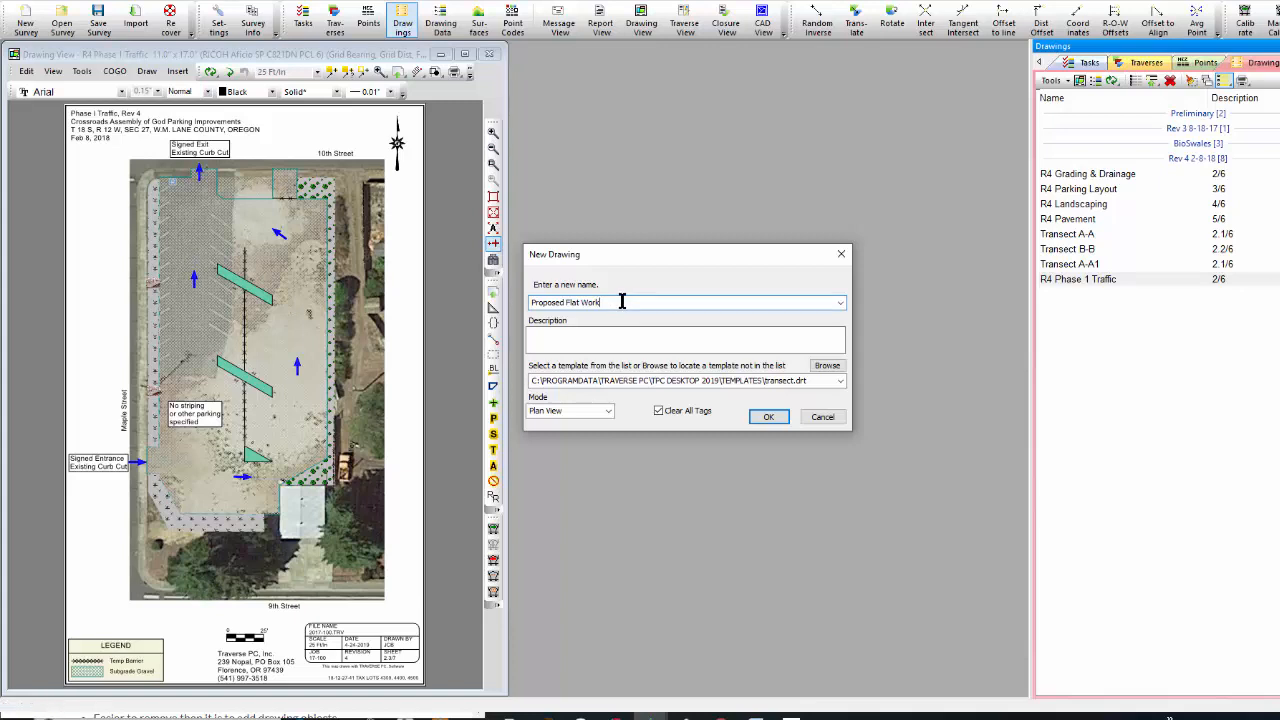
click(760, 418)
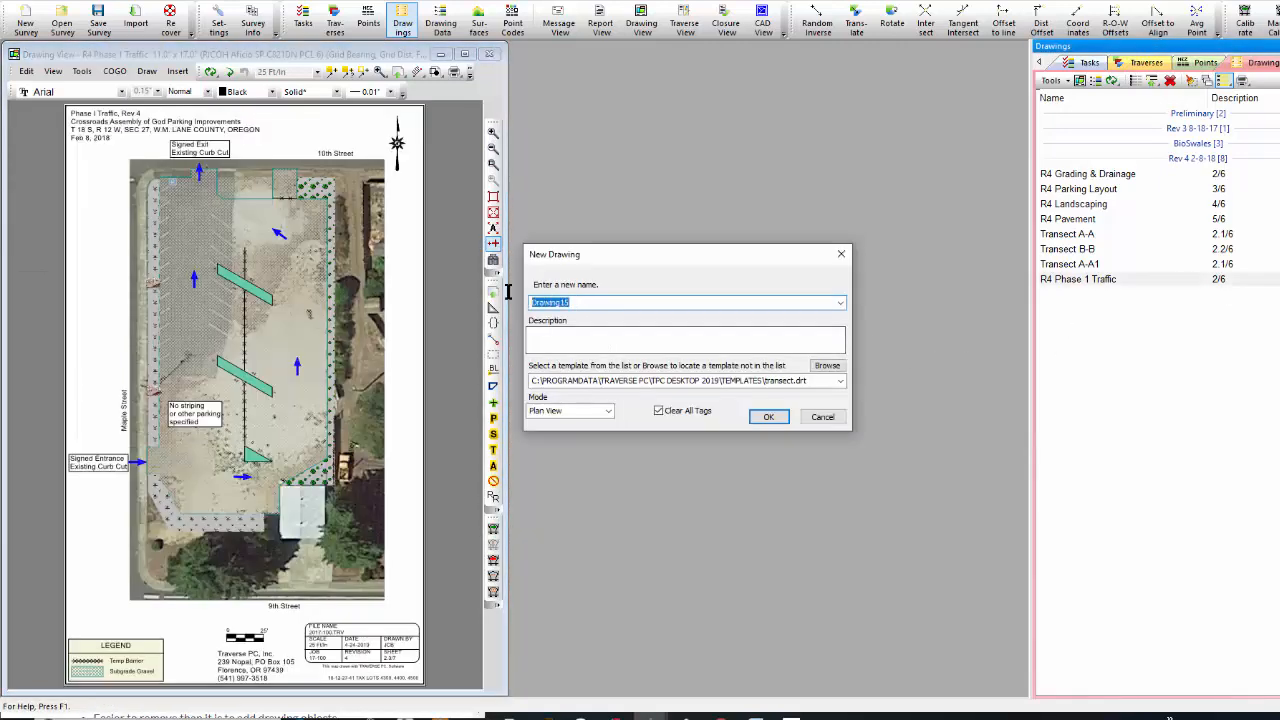
Step: Create a new plan view drawing named Proposed Flat Work from the Plan.DRT template in the 2017-100 Crossroads folder
text(Prop)
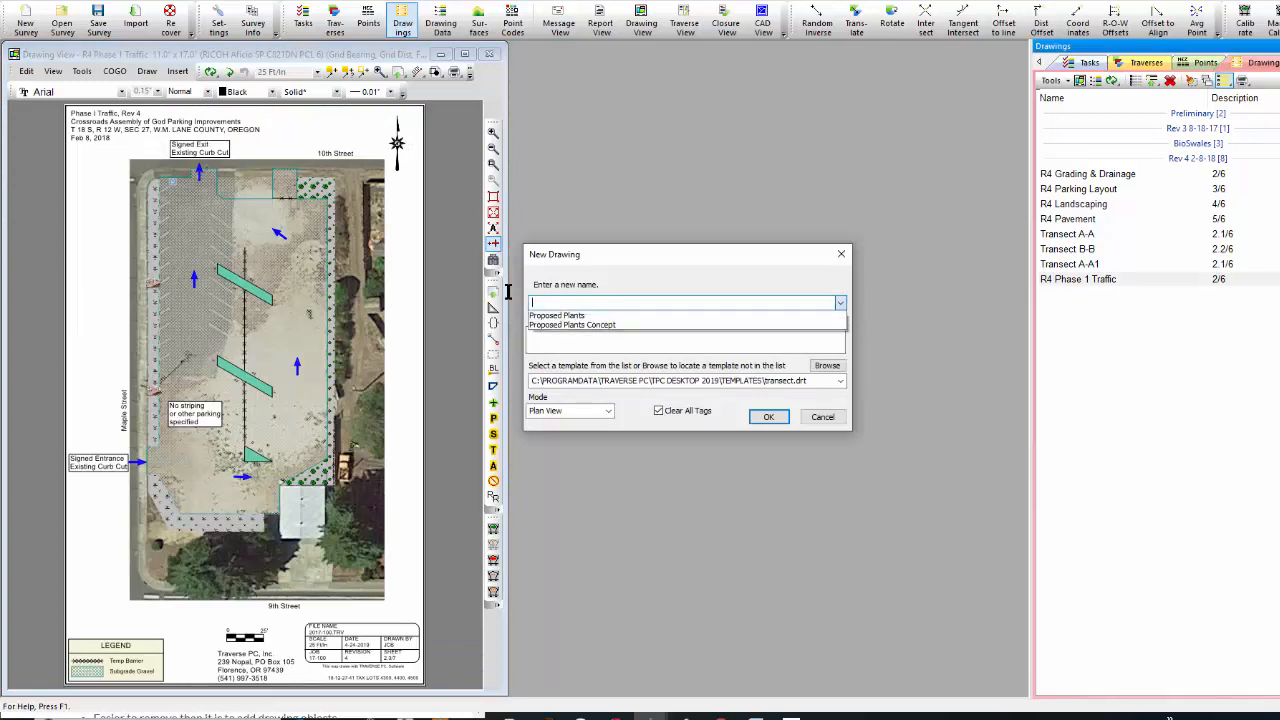
text(osed Flat)
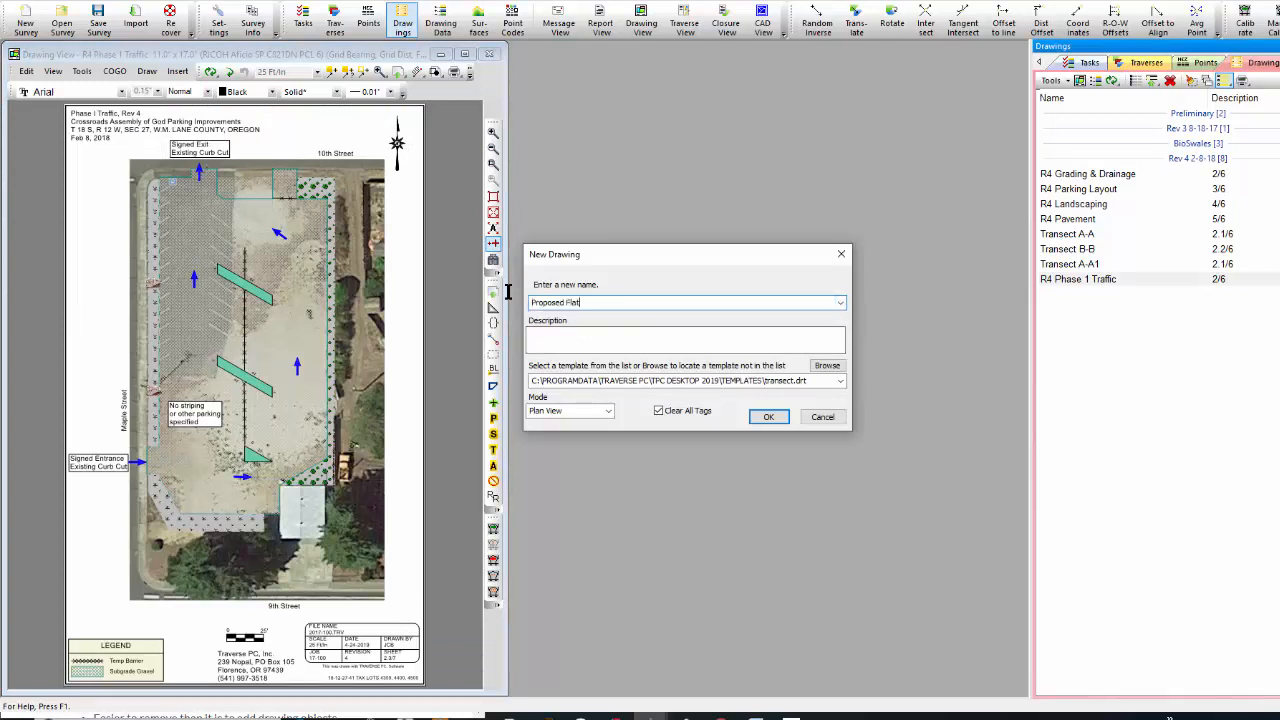
text( Work)
click(827, 366)
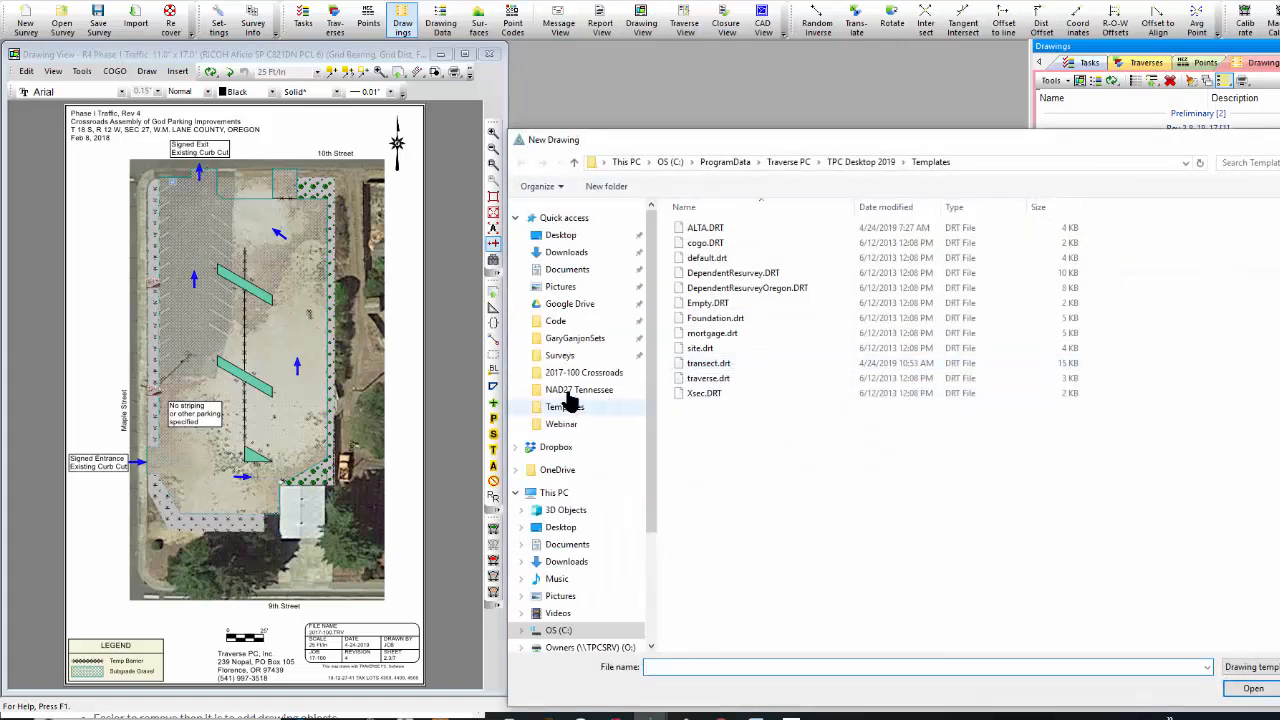
click(561, 358)
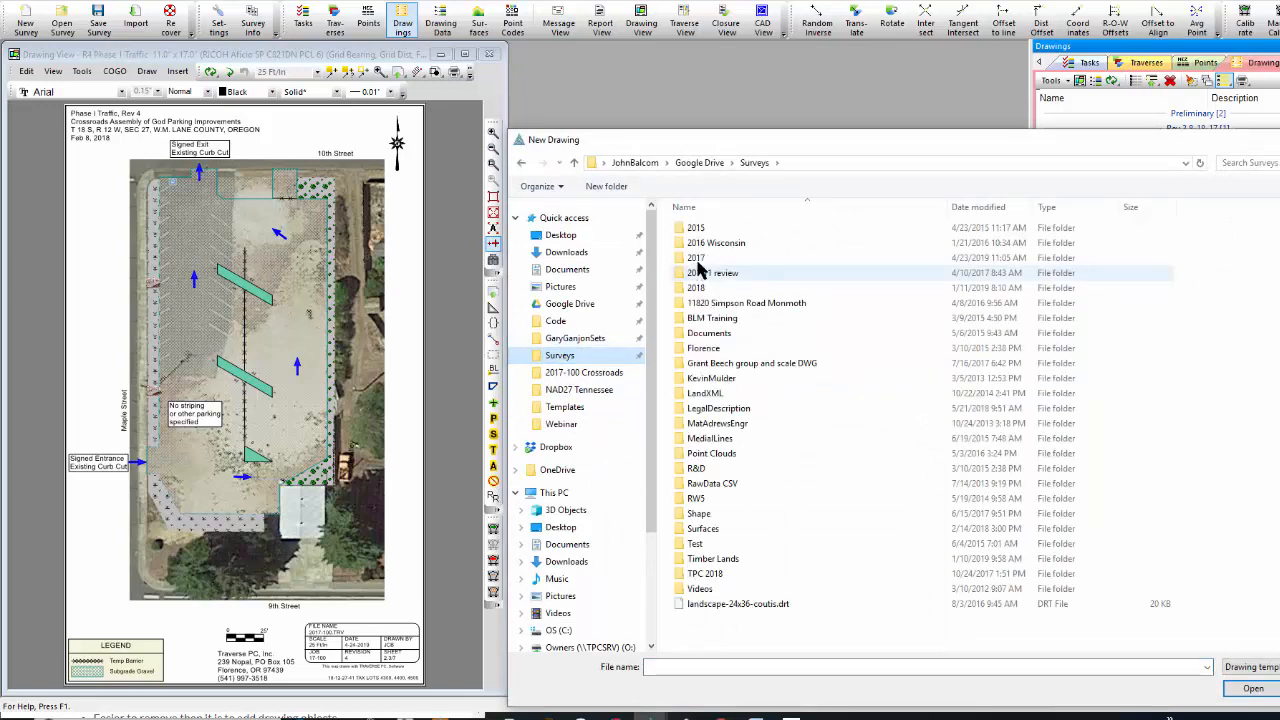
double_click(697, 262)
double_click(696, 230)
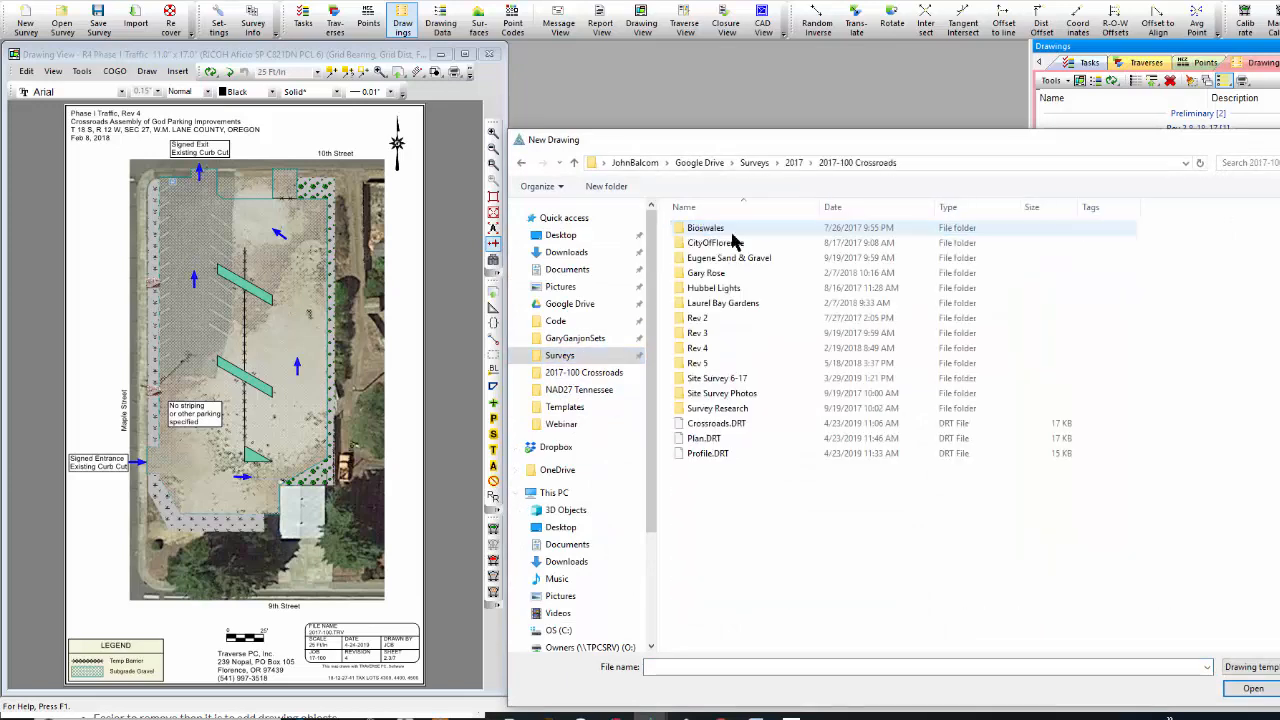
double_click(709, 438)
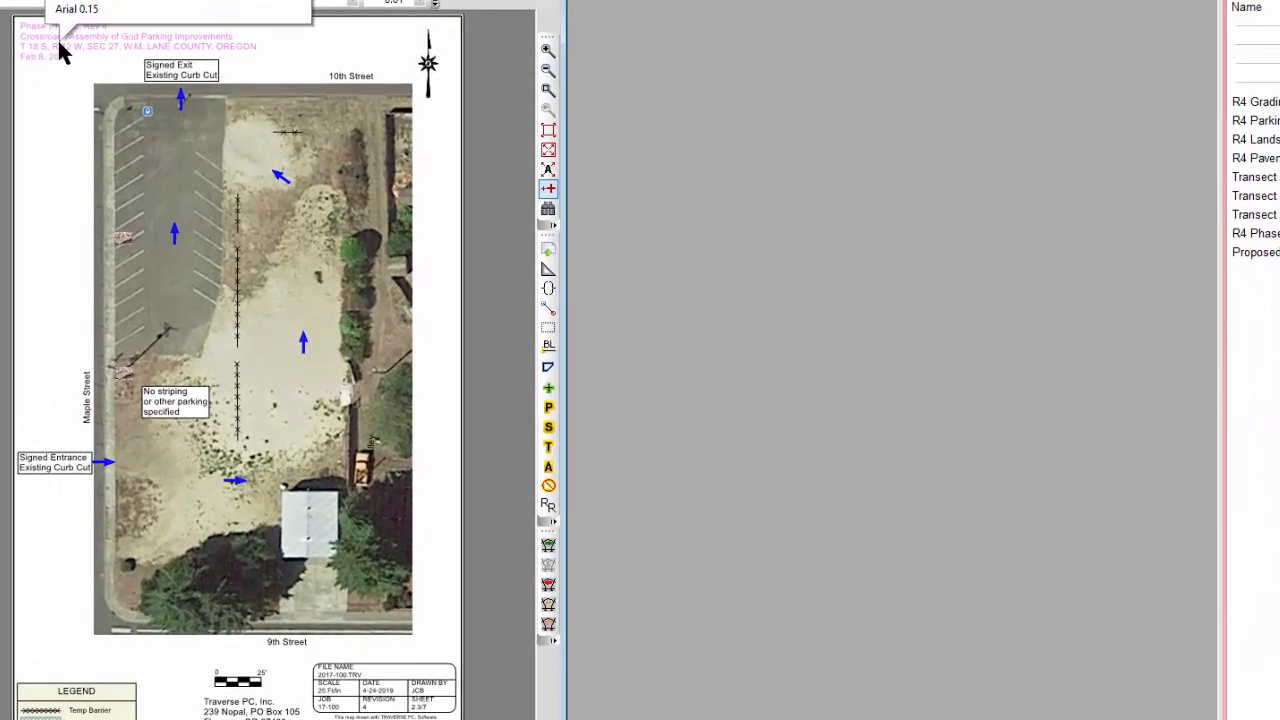
Step: Replace "Phase I Traffic" in the first line of the drawing's title text with "Proposed Flatwork"
double_click(57, 38)
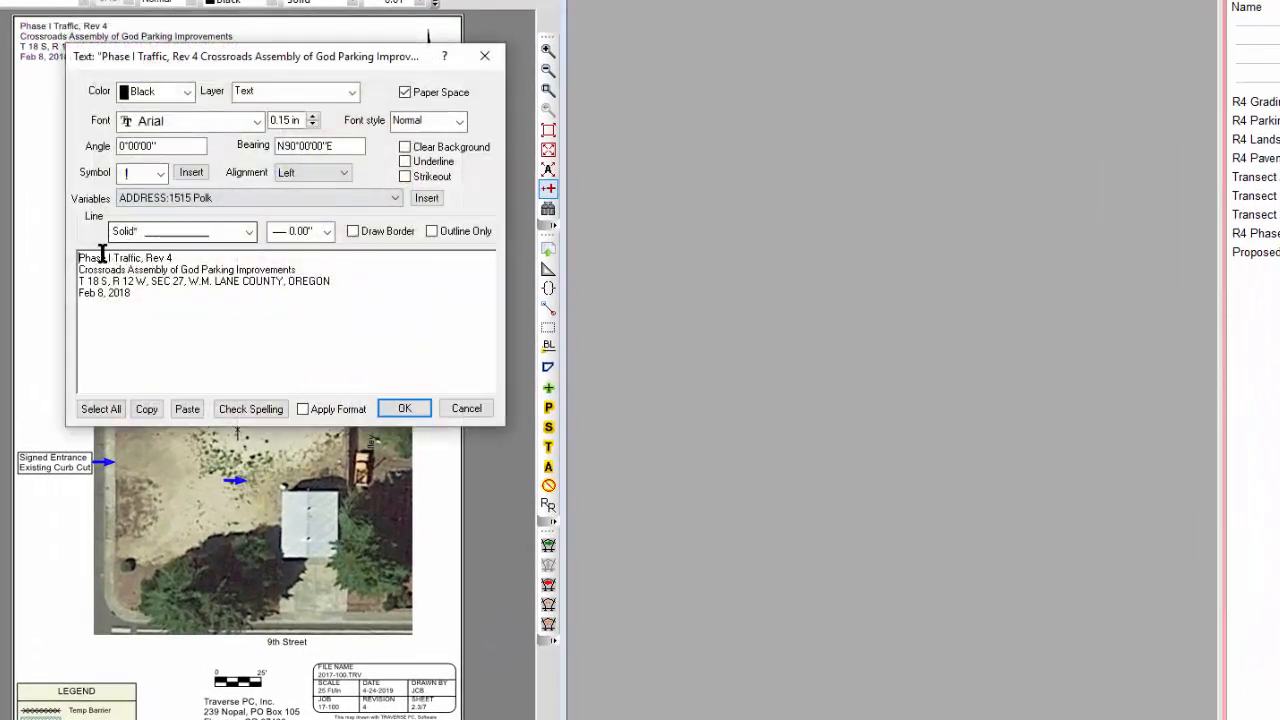
key(shift+Right)
key(shift+Right)
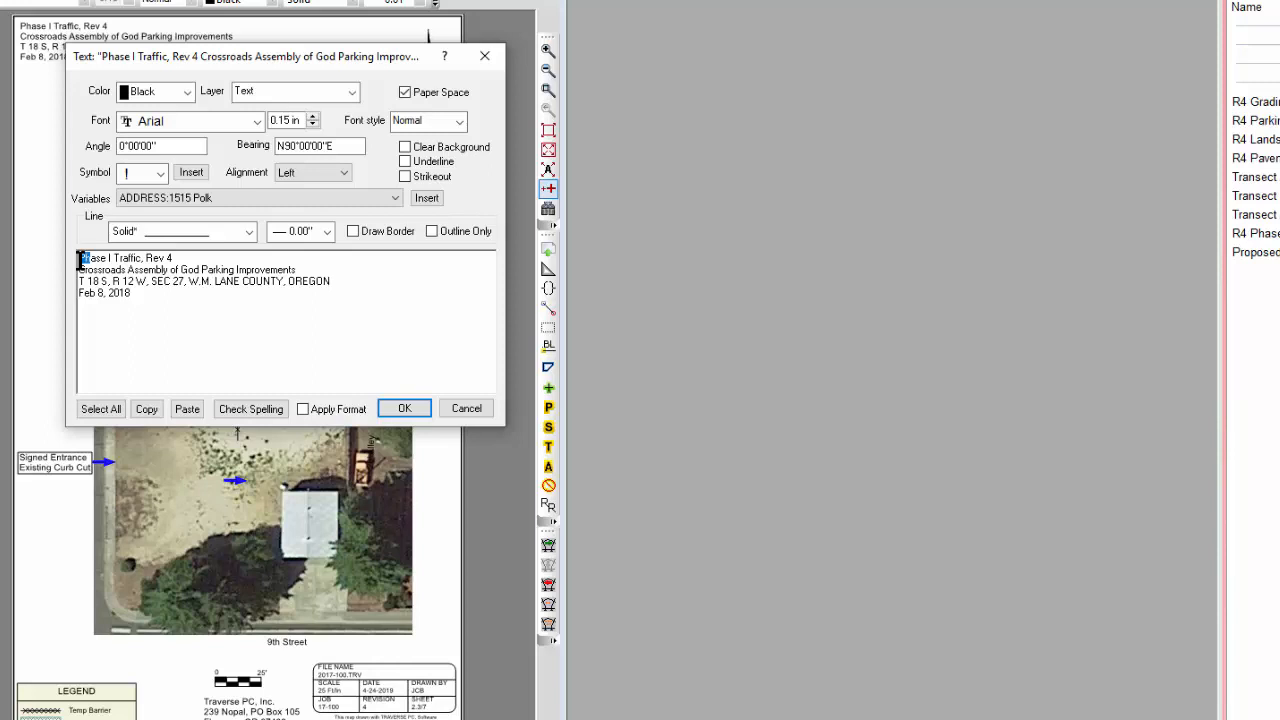
key(shift+Right)
key(shift+Right)
key(shift+Right)
key(shift+Right)
key(shift+Right)
key(shift+Right)
key(shift+Right)
key(shift+Right)
key(shift+Right)
key(shift+Right)
key(shift+Right)
key(shift+Right)
key(shift+Right)
text(Proposed Flatwork)
click(412, 405)
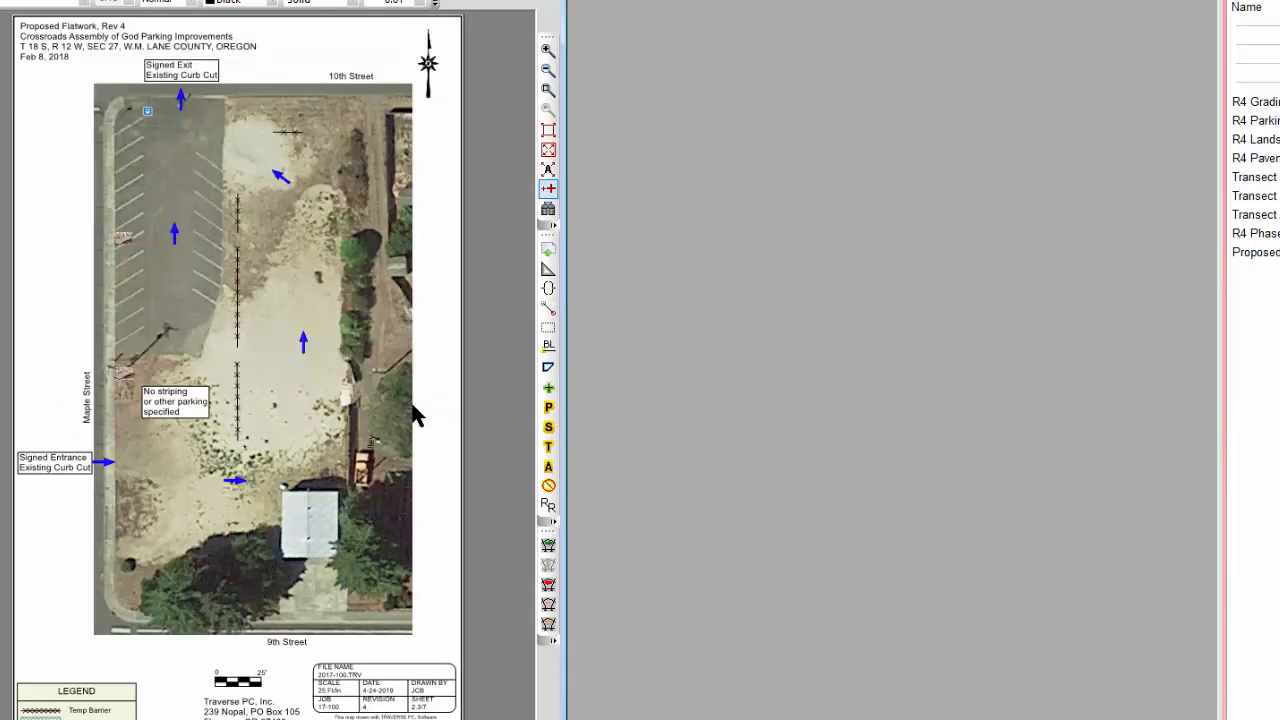
Step: Turn off the layer that holds the blue traffic arrows in the Proposed Flat Work drawing
right_click(300, 340)
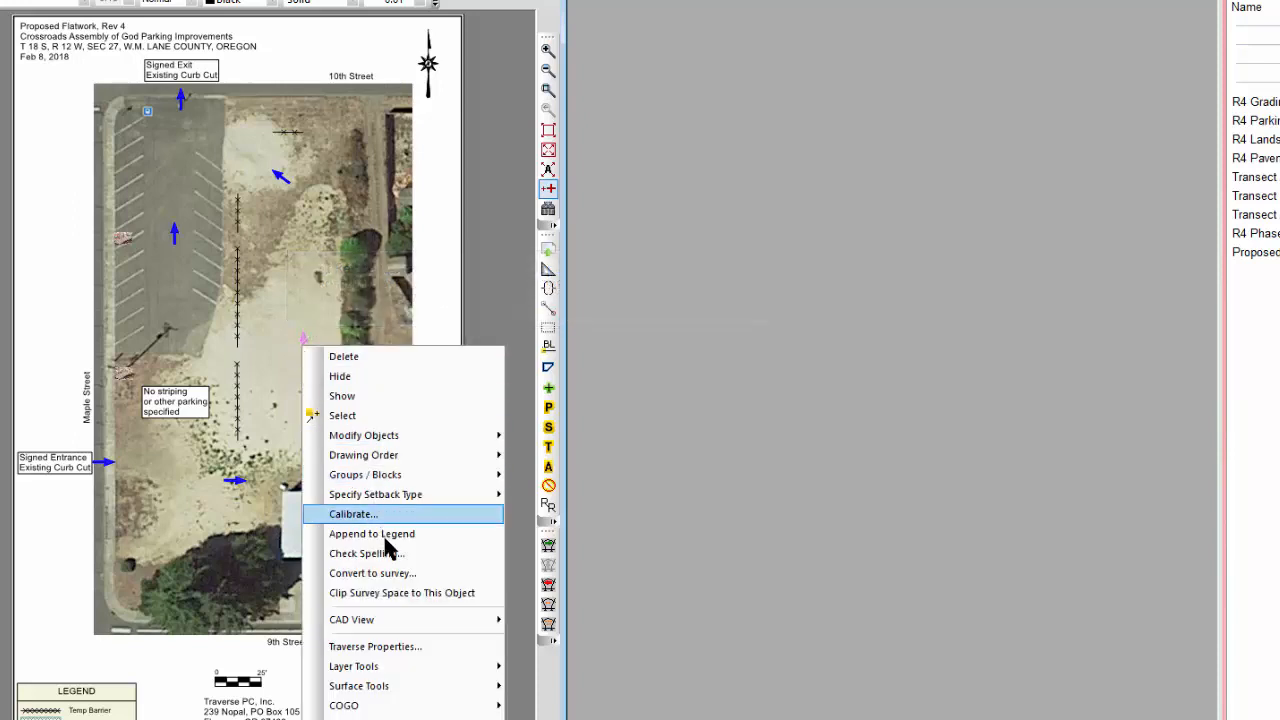
mouse_move(380, 670)
mouse_move(565, 668)
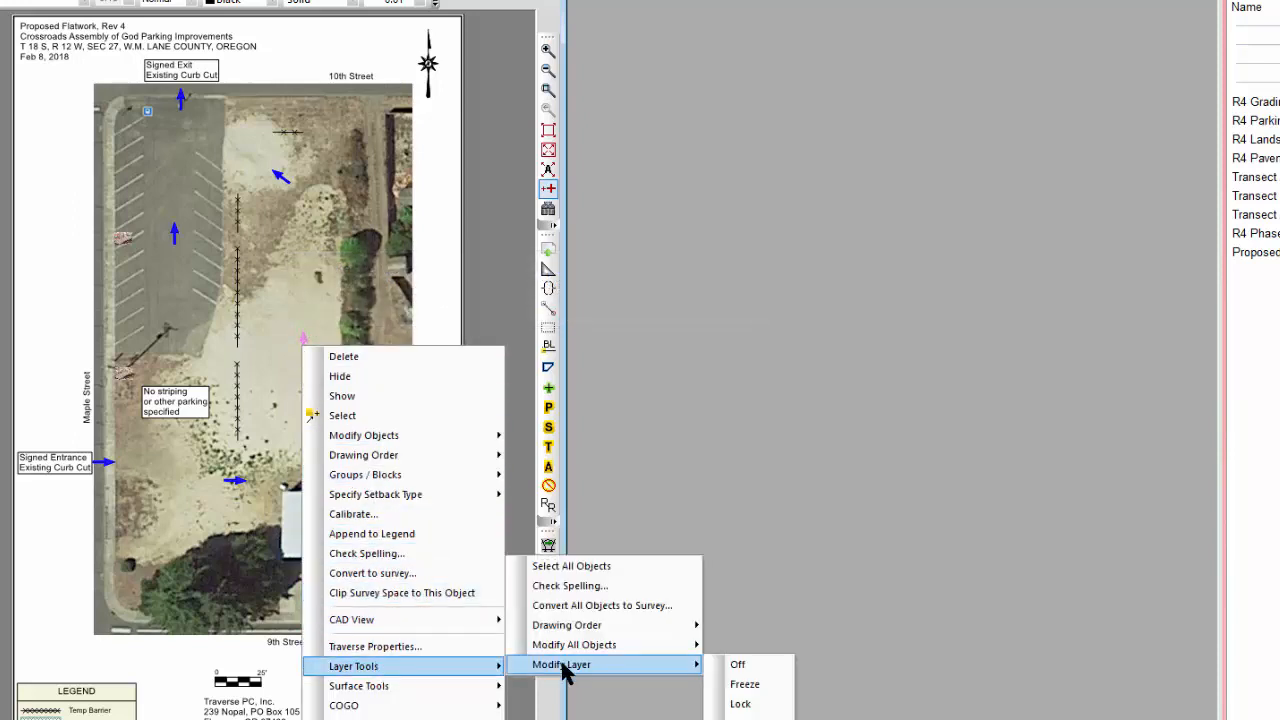
click(740, 665)
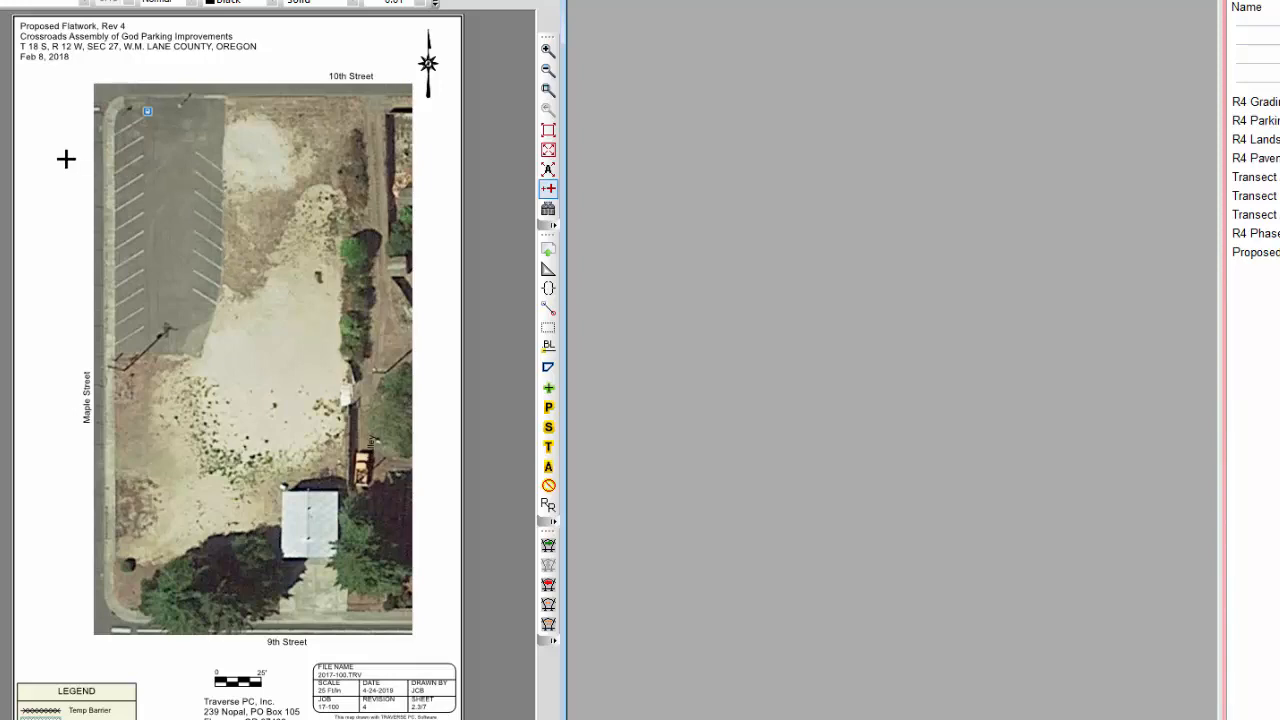
Step: Examine the layer list of the Proposed Flat Work drawing and its layer properties
click(100, 37)
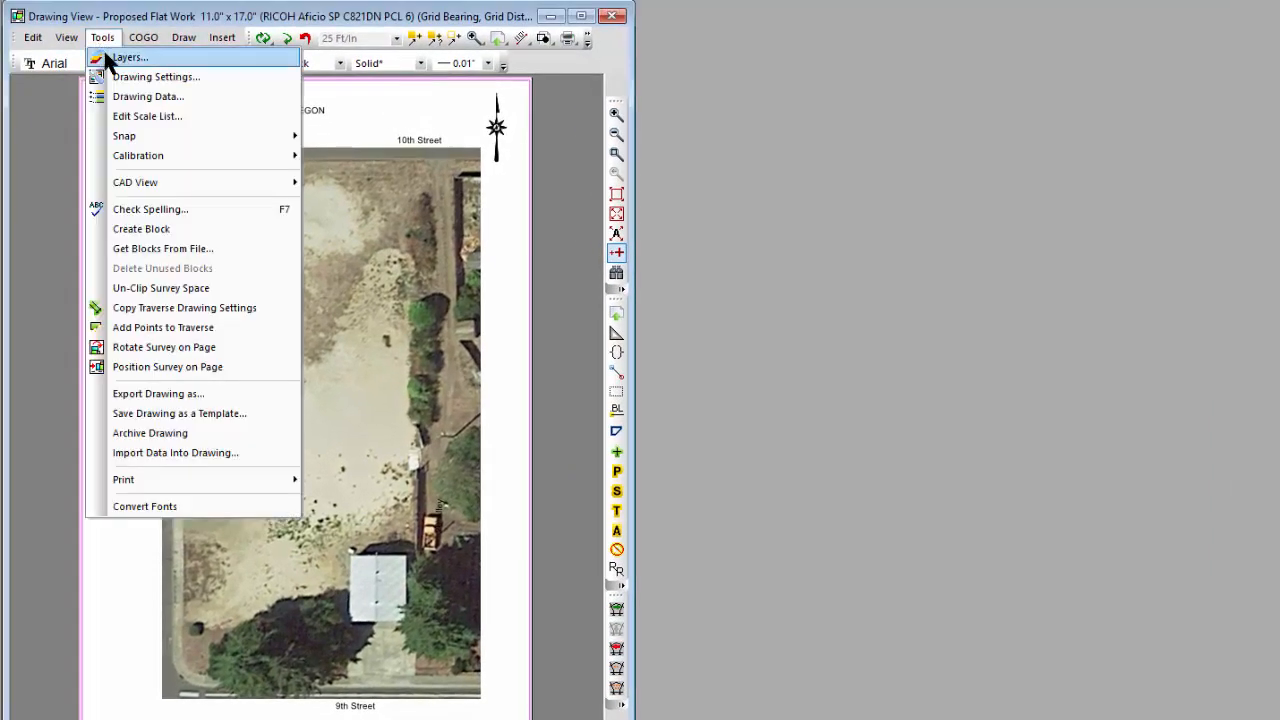
click(119, 58)
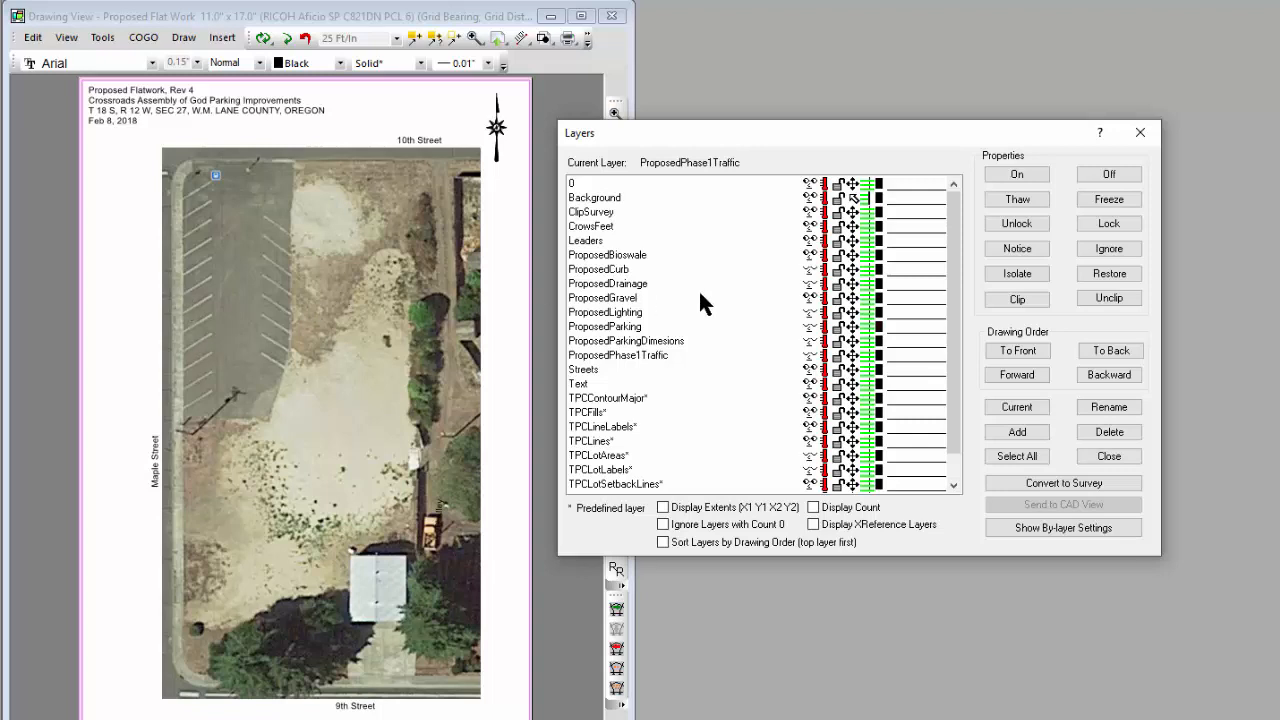
click(1147, 140)
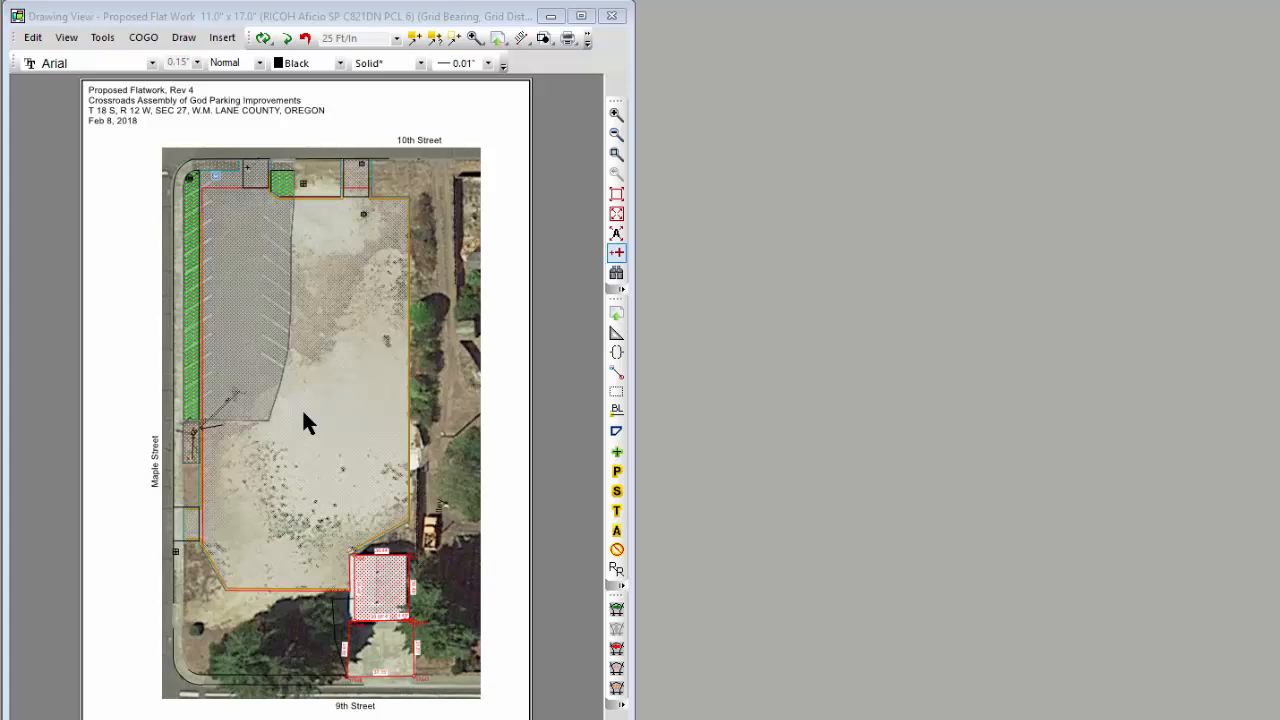
click(104, 37)
click(120, 54)
click(1138, 137)
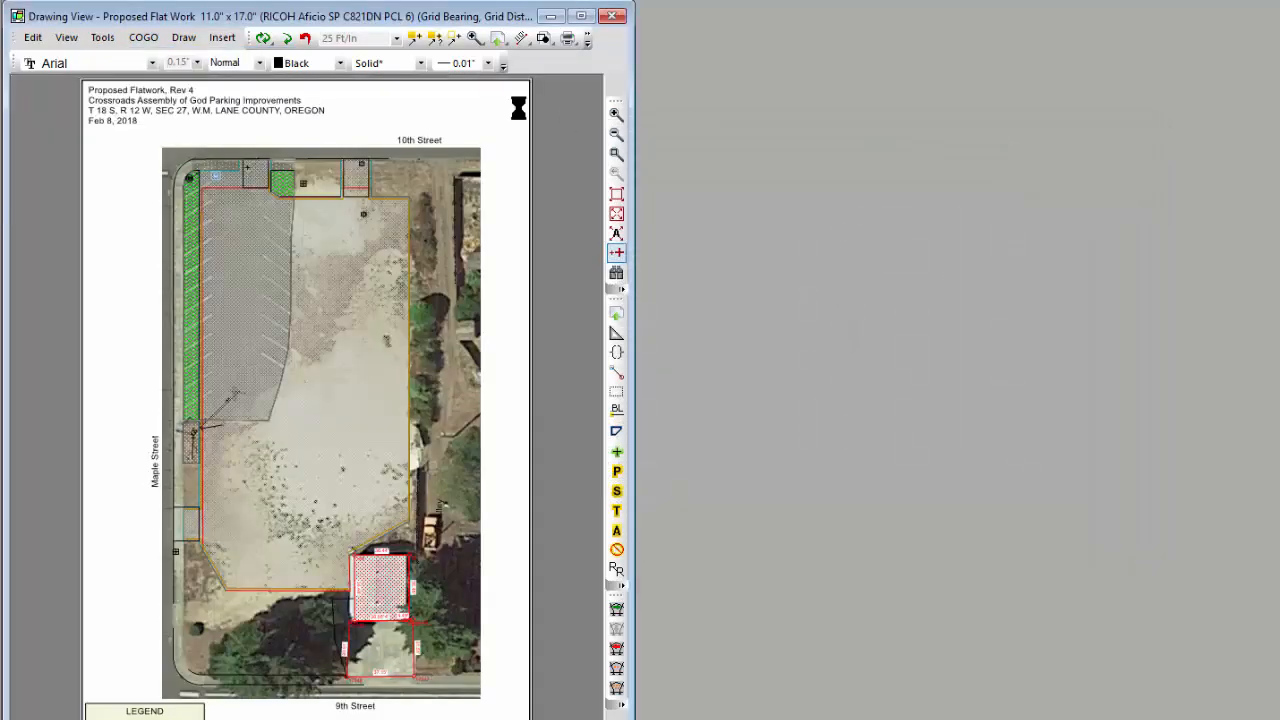
Step: Try the Clear Background drawing settings for all survey space blocks/symbols and leaders, and discard the changes
click(97, 39)
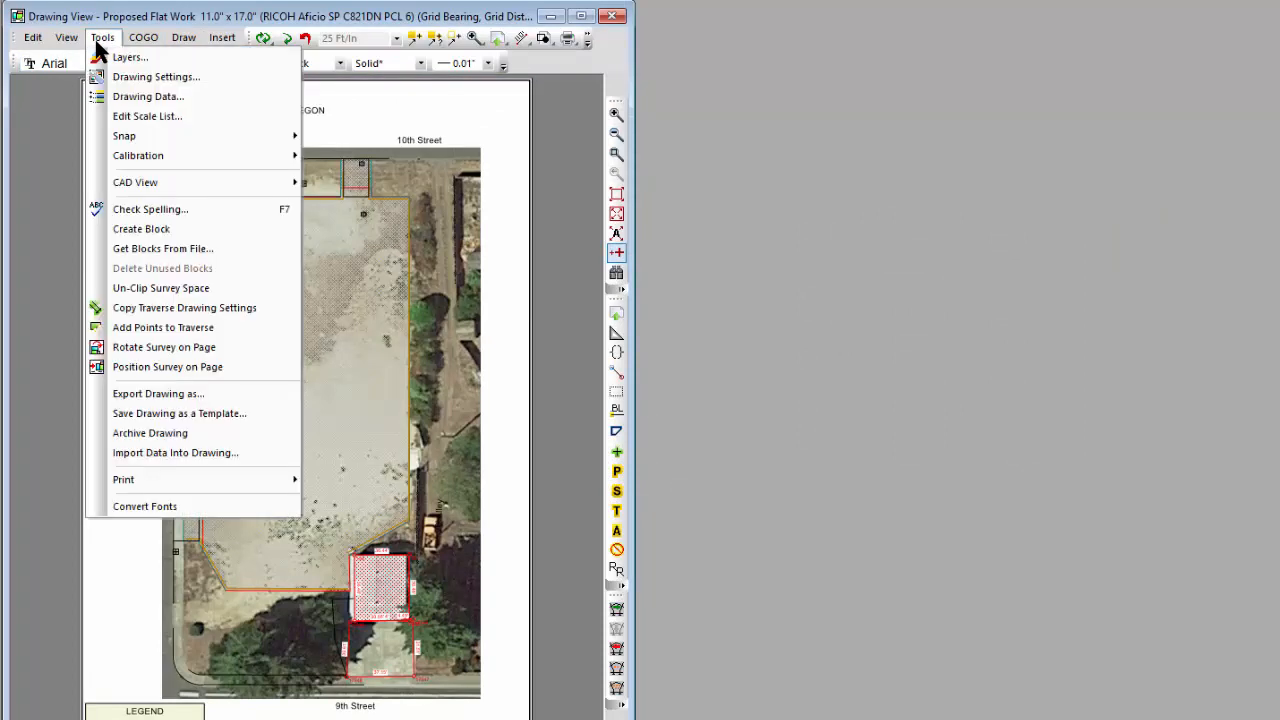
click(148, 114)
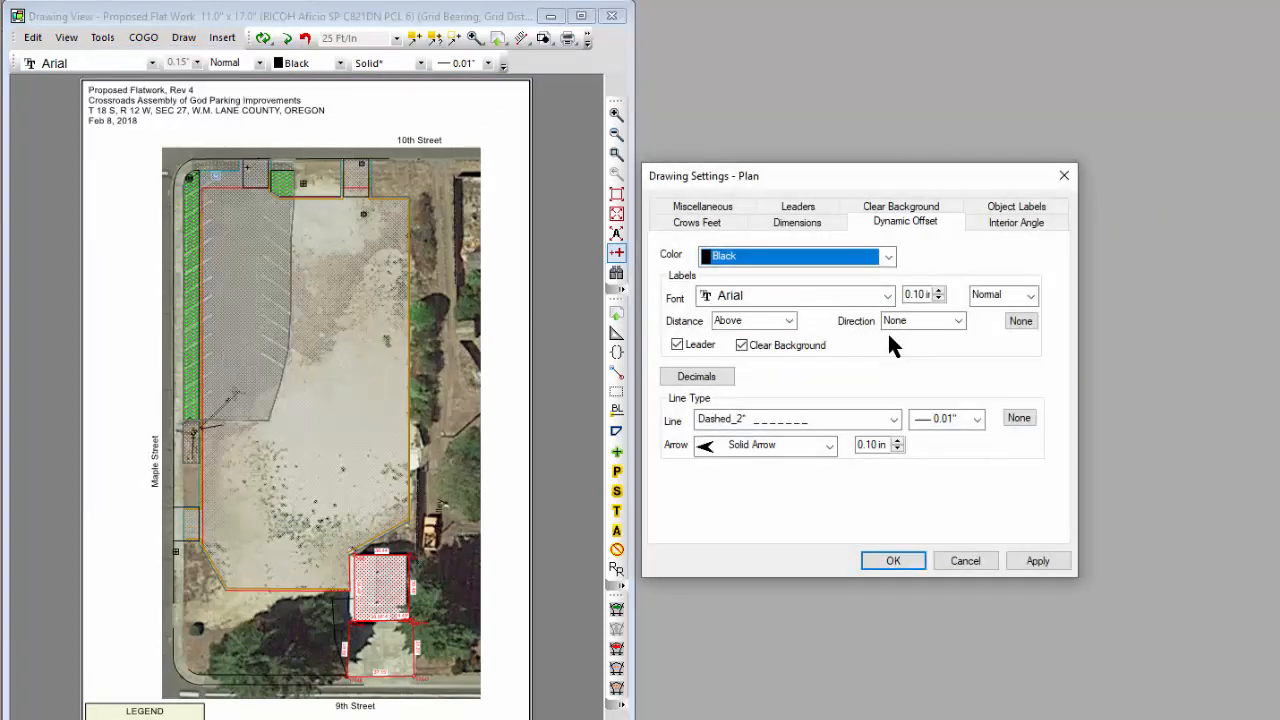
click(901, 207)
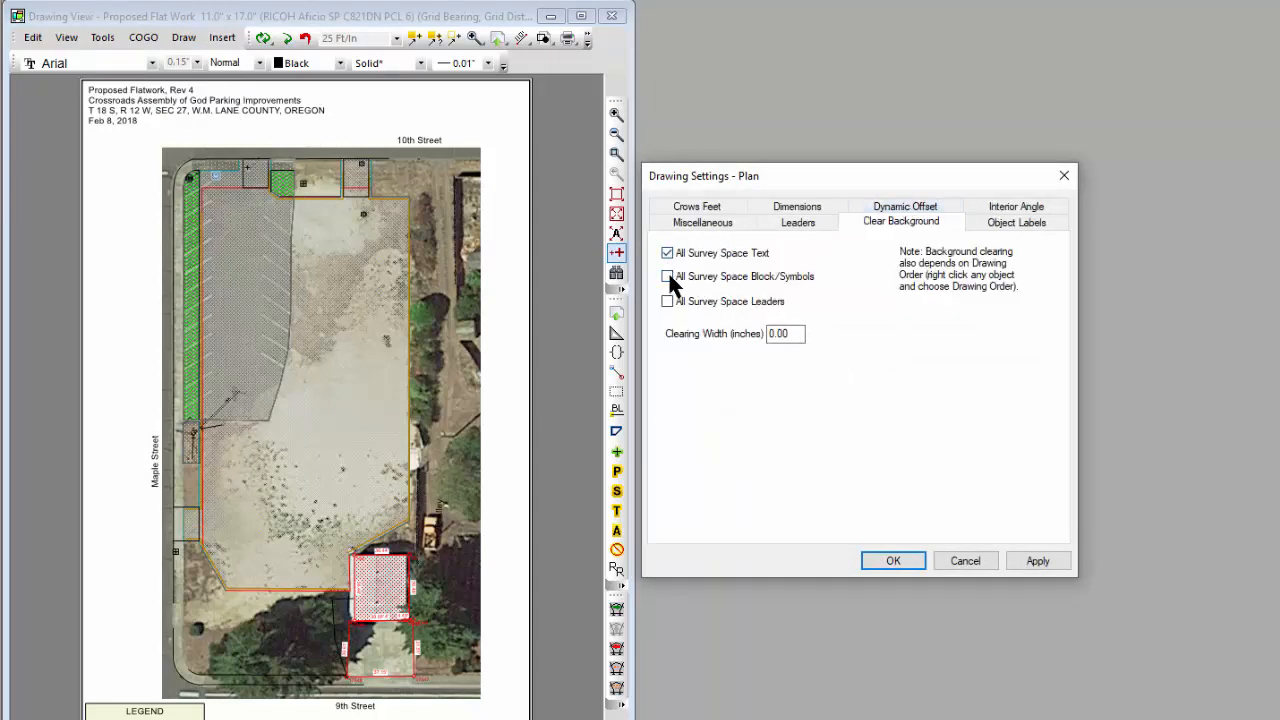
click(668, 277)
click(667, 301)
click(975, 562)
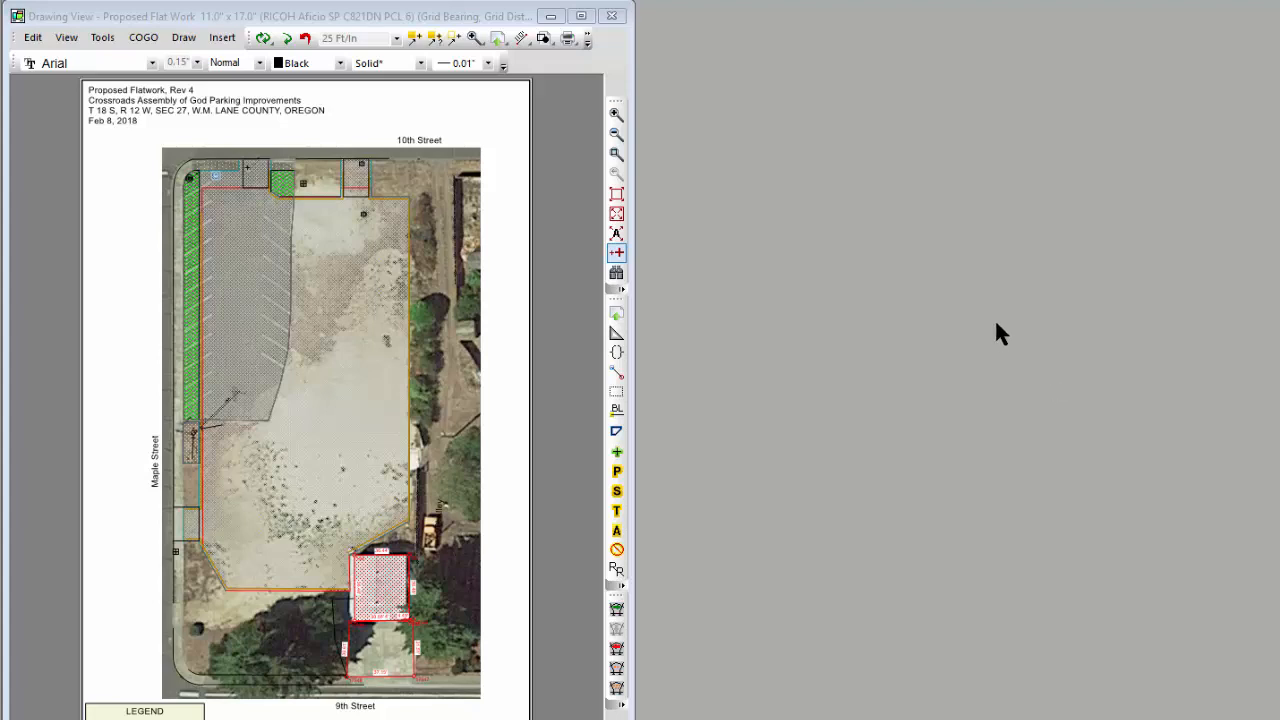
Step: Check the webinar outline, look through the stock templates default.drt and traverse.drt for a new drawing, and leave without creating one
key(alt+Tab)
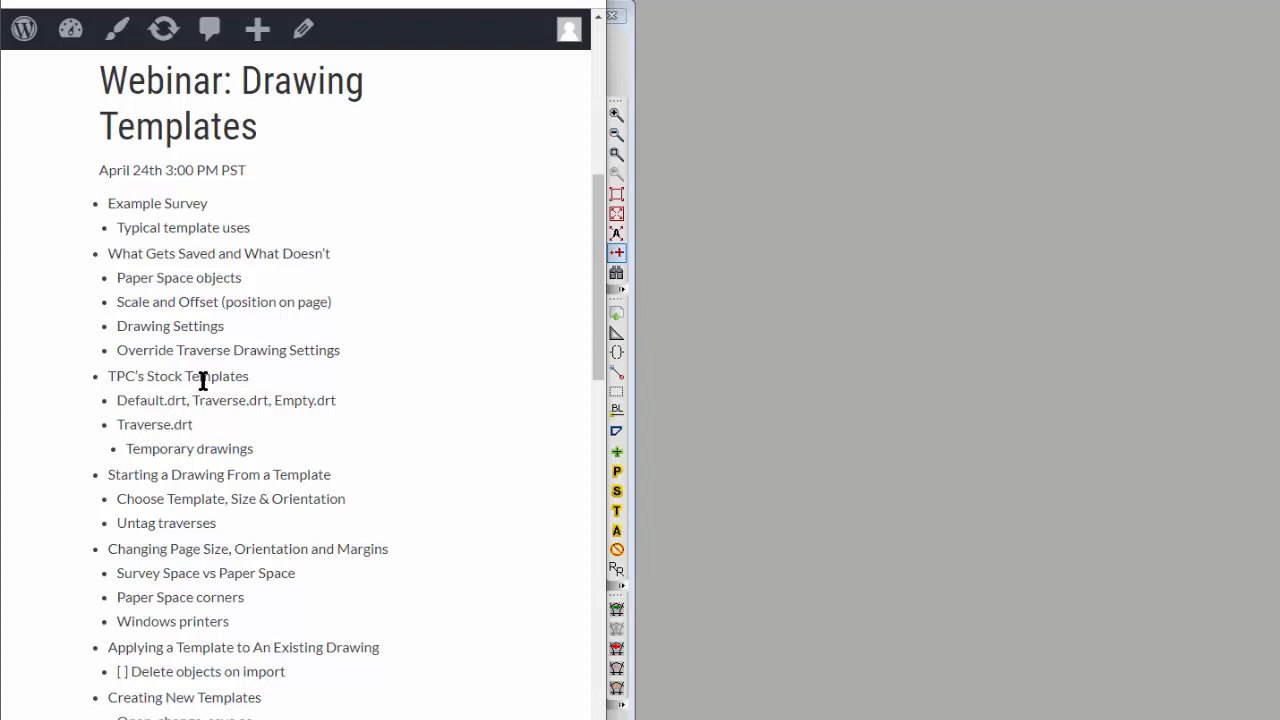
click(860, 346)
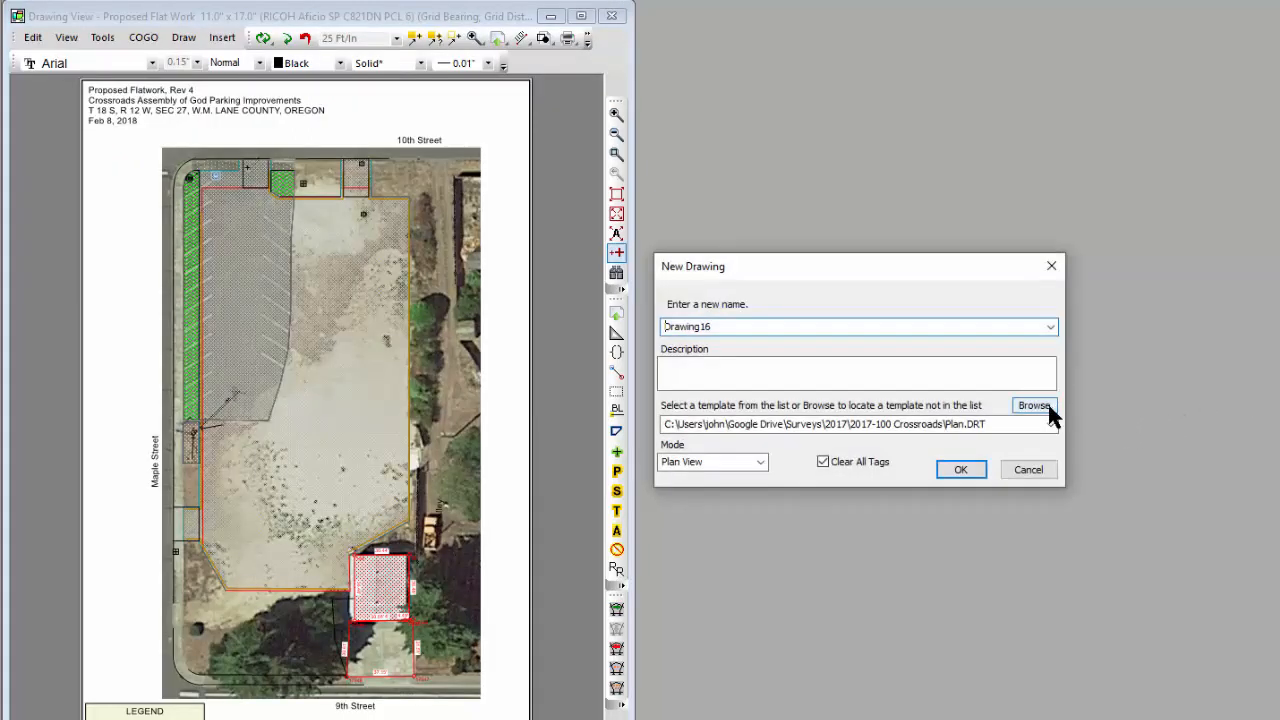
click(1050, 404)
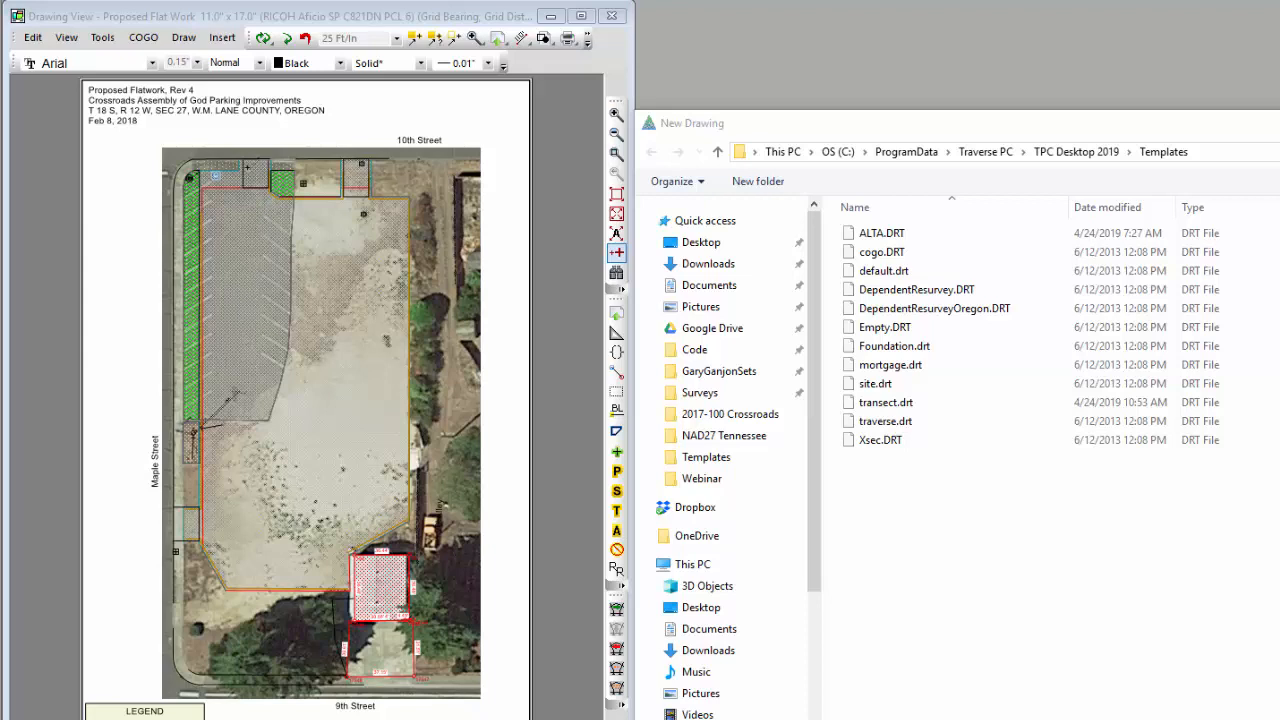
click(886, 274)
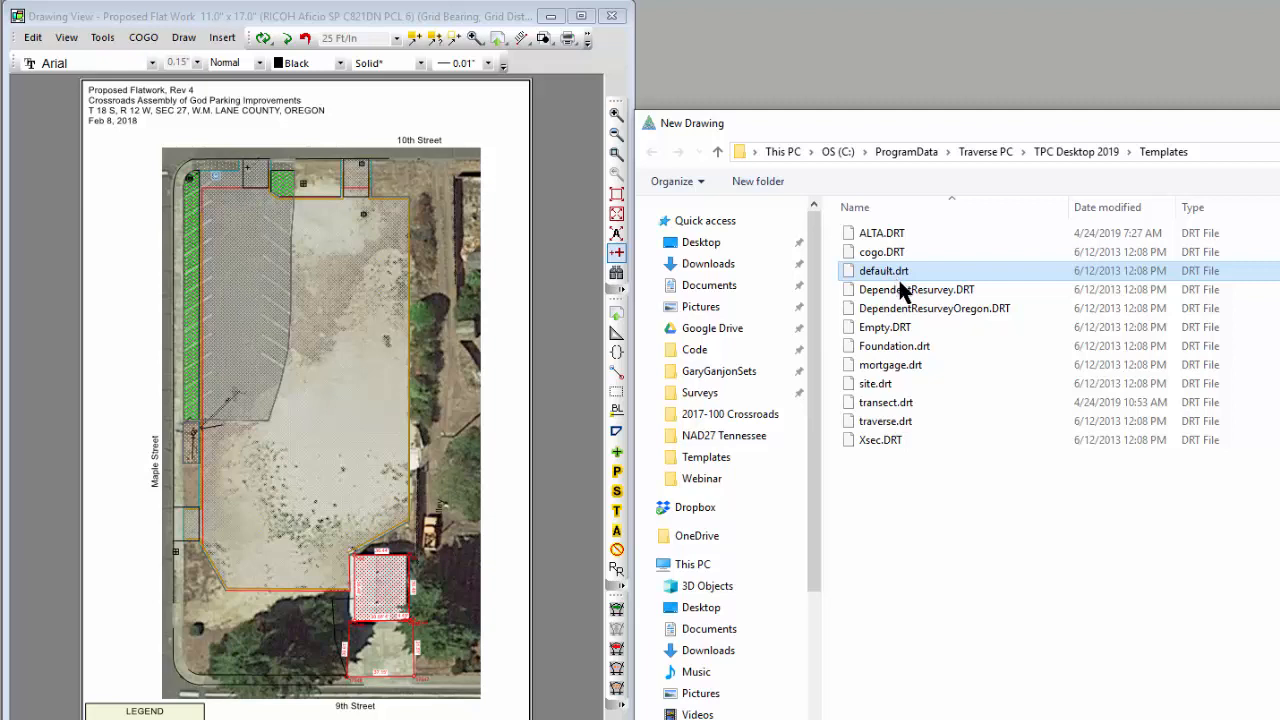
click(910, 424)
key(Escape)
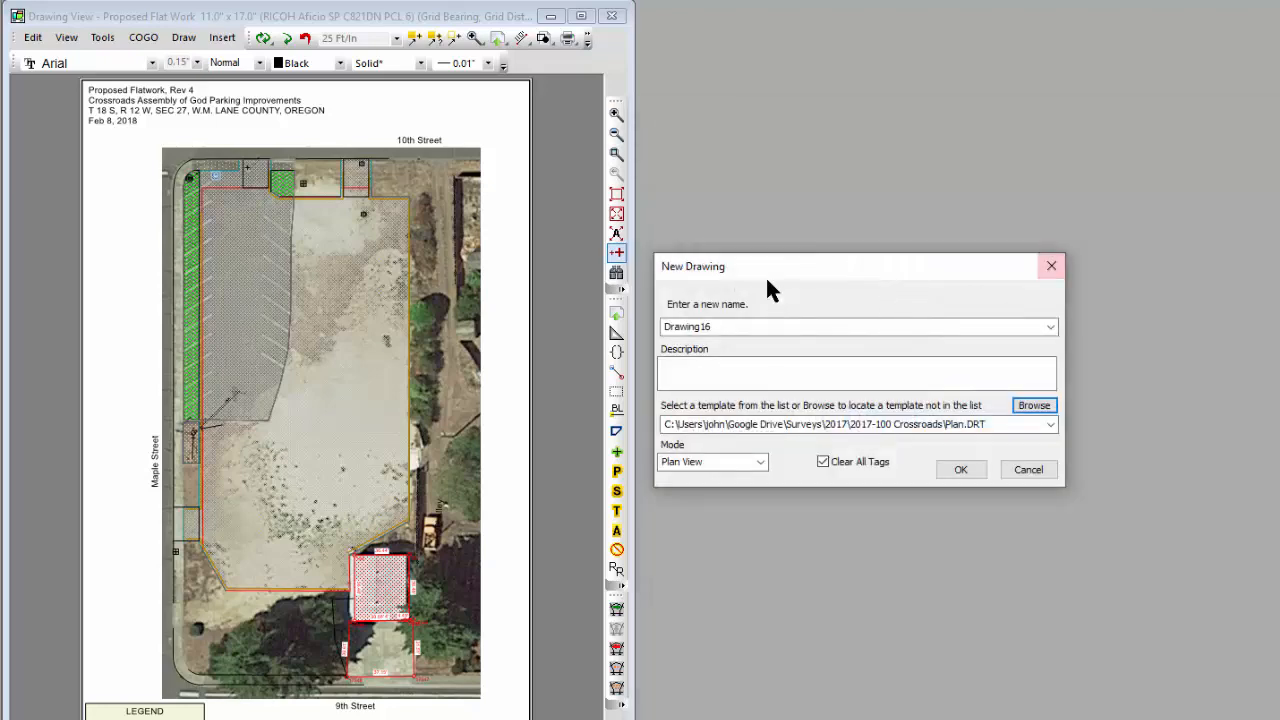
click(1050, 267)
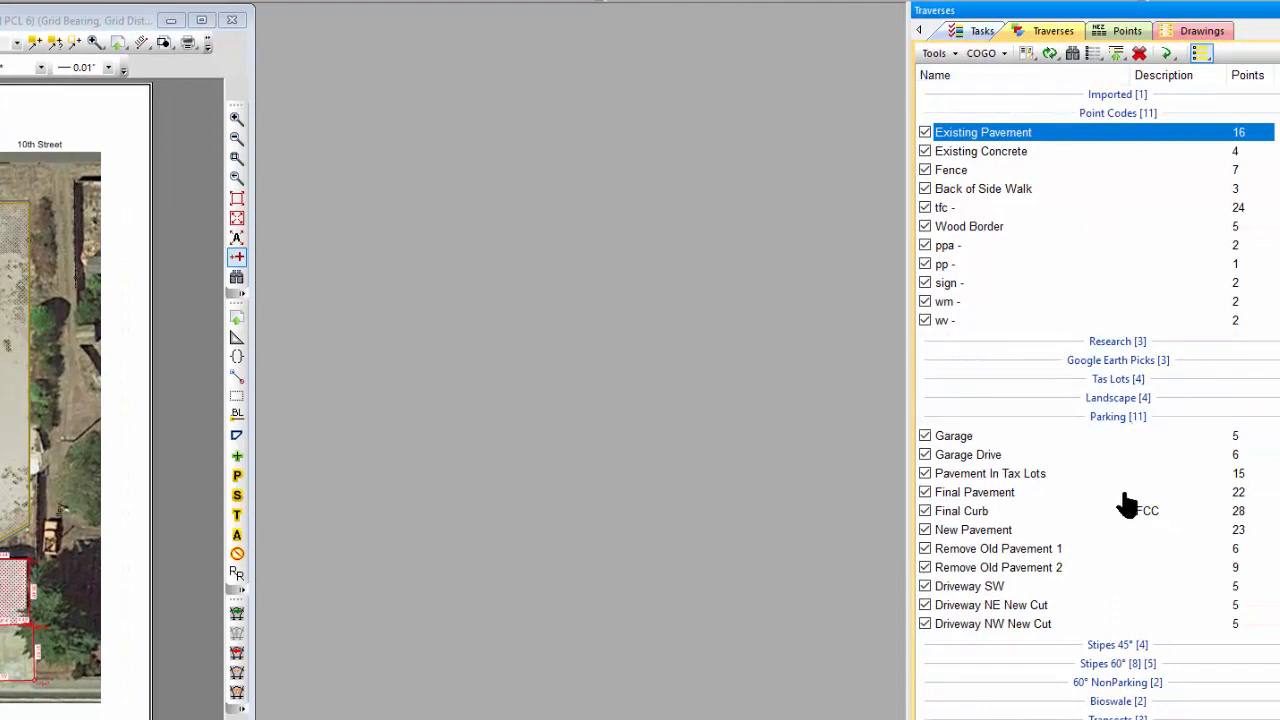
Step: Open the Final Pavement traverse from the Parking group and draw just this traverse in a temporary drawing
double_click(975, 492)
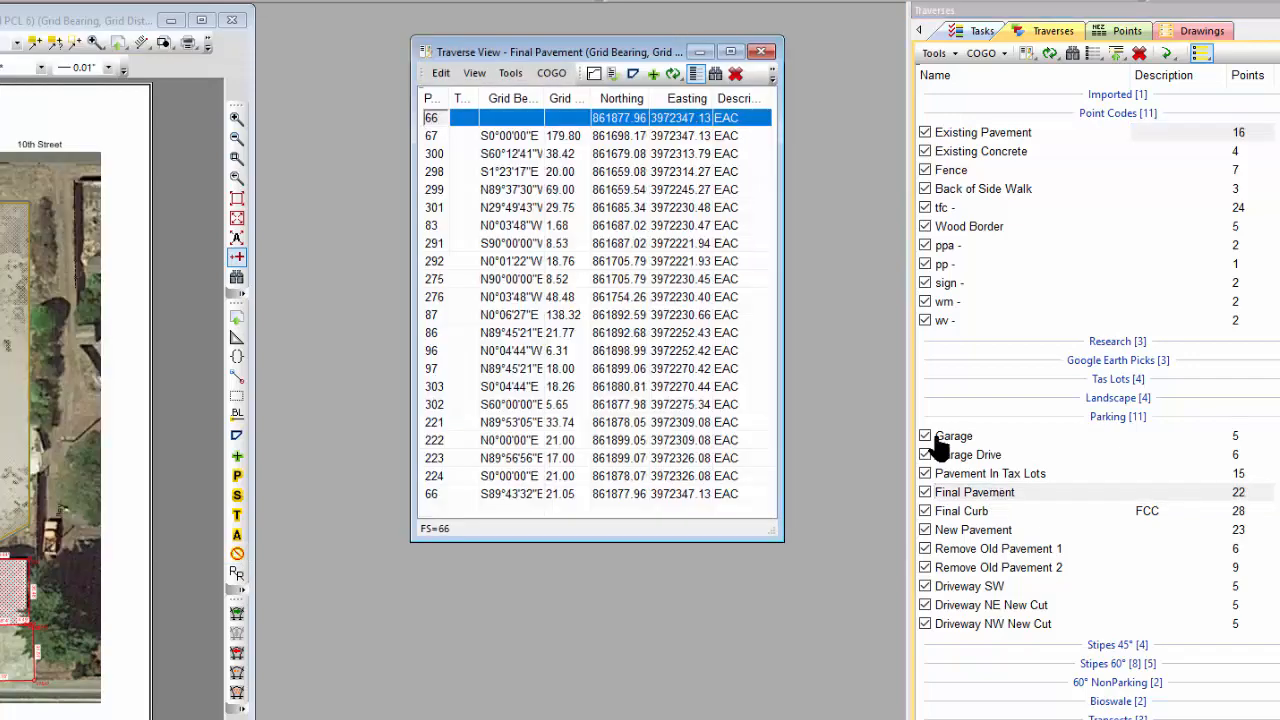
drag(643, 55, 755, 60)
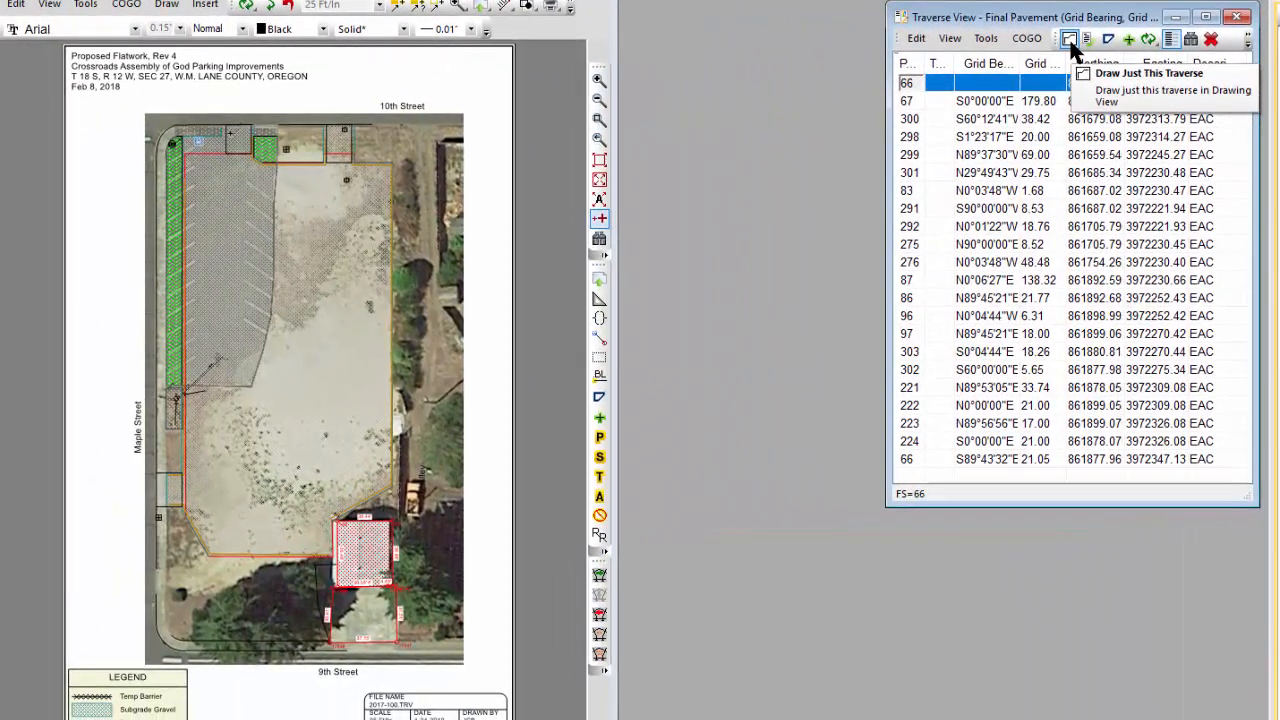
click(1071, 45)
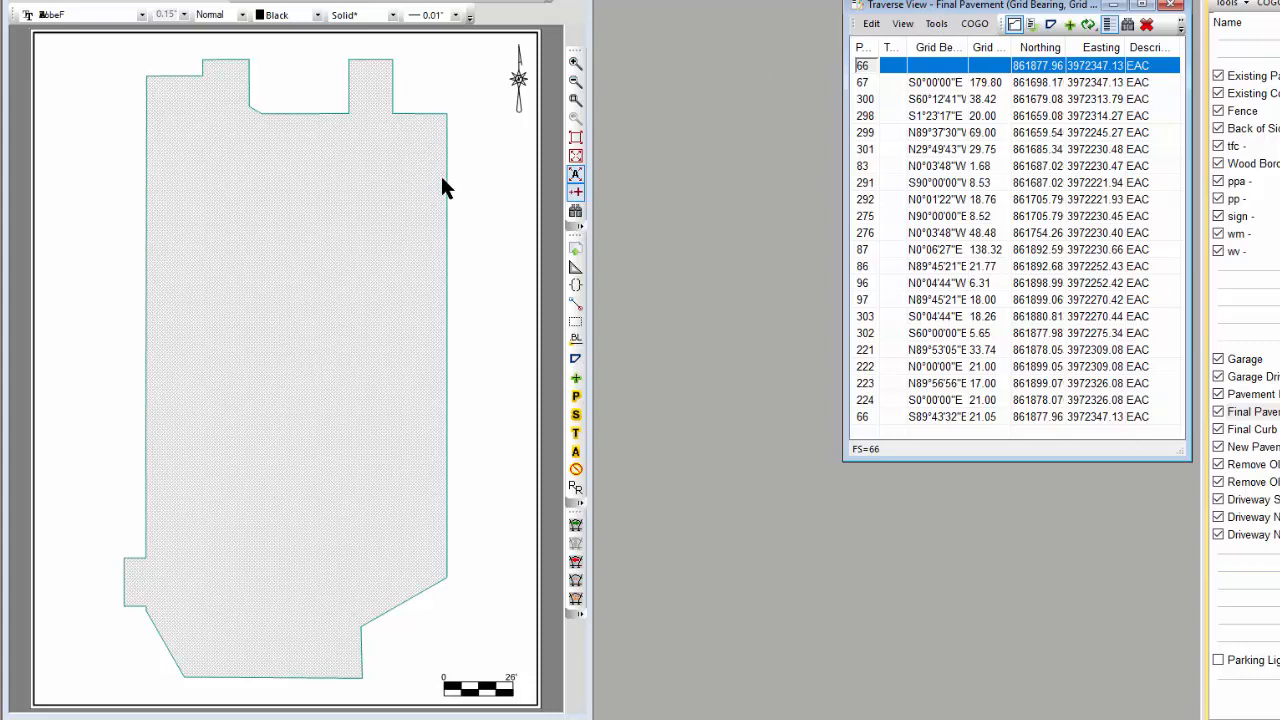
Step: Turn on Over-ride Traverse Settings in the temporary drawing's miscellaneous drawing settings and open the override settings for editing
click(445, 81)
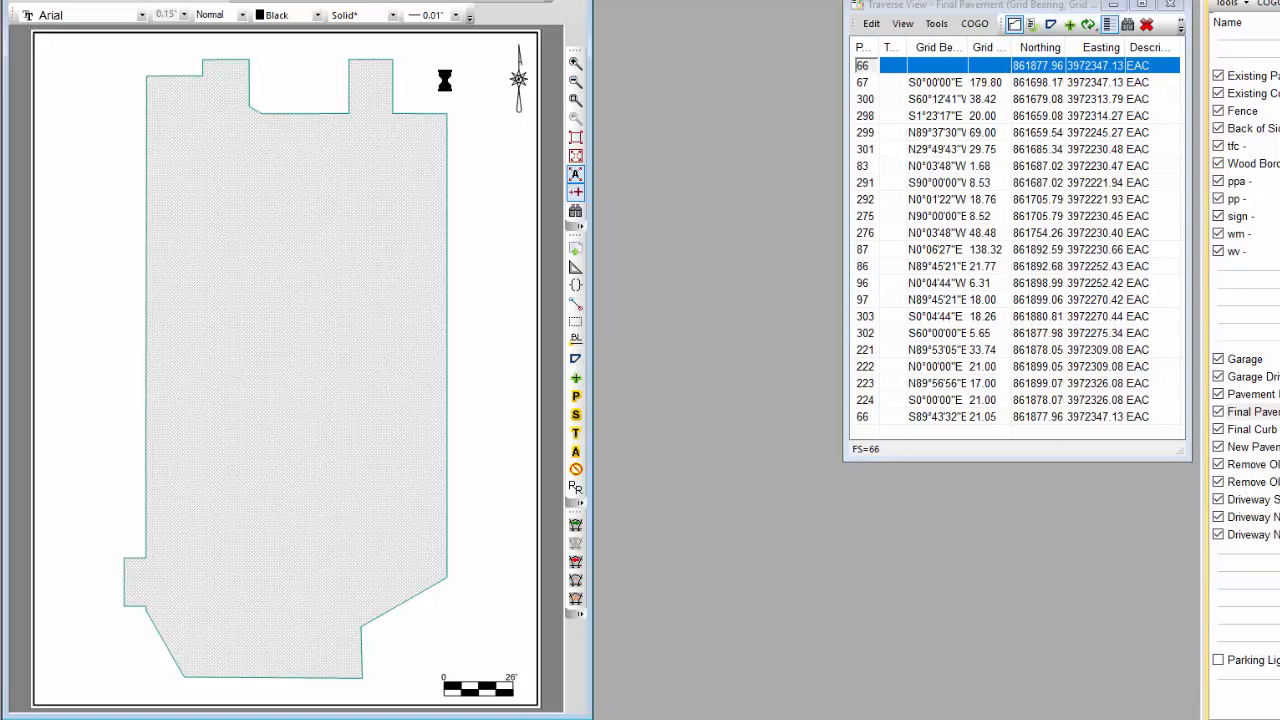
click(103, 4)
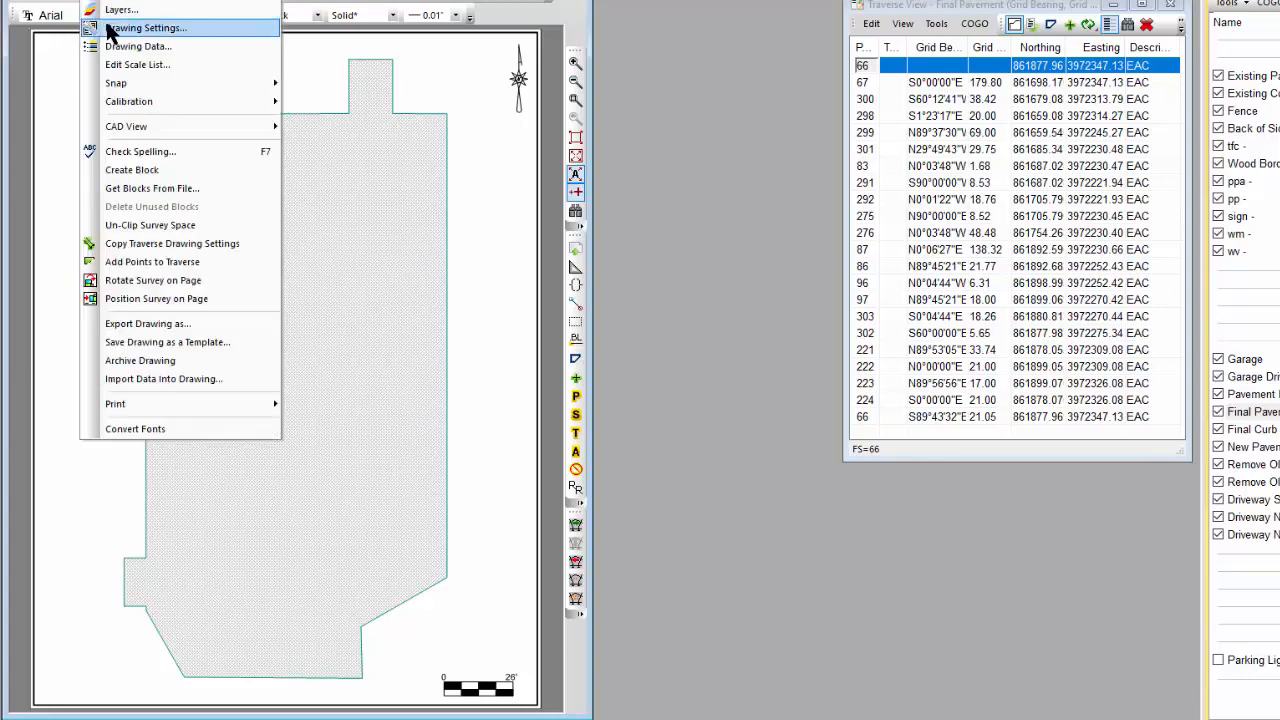
click(118, 30)
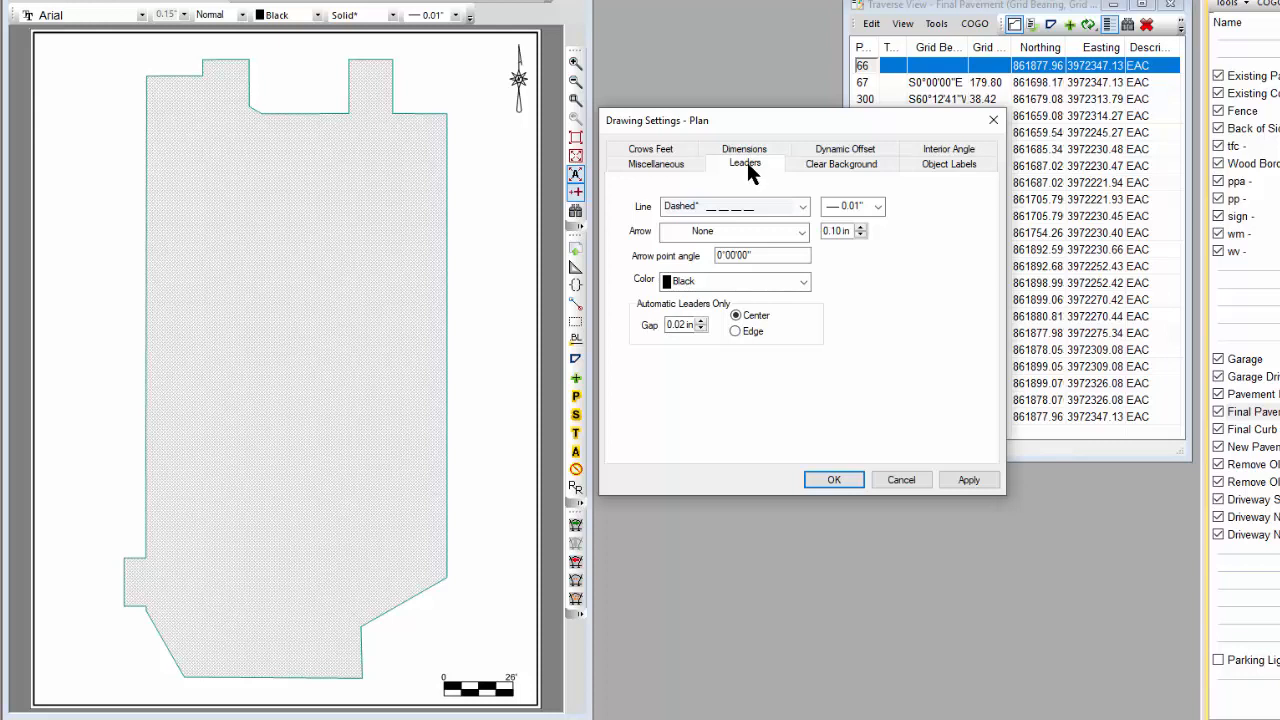
click(668, 162)
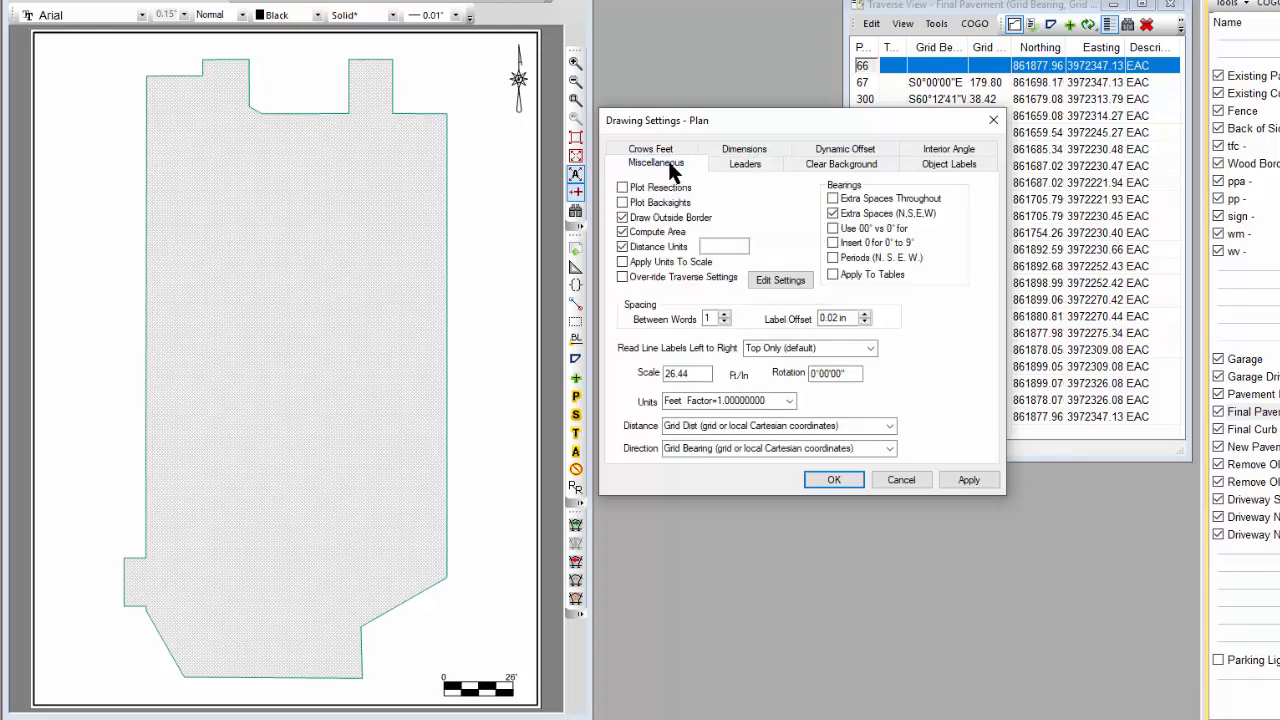
click(621, 275)
click(770, 283)
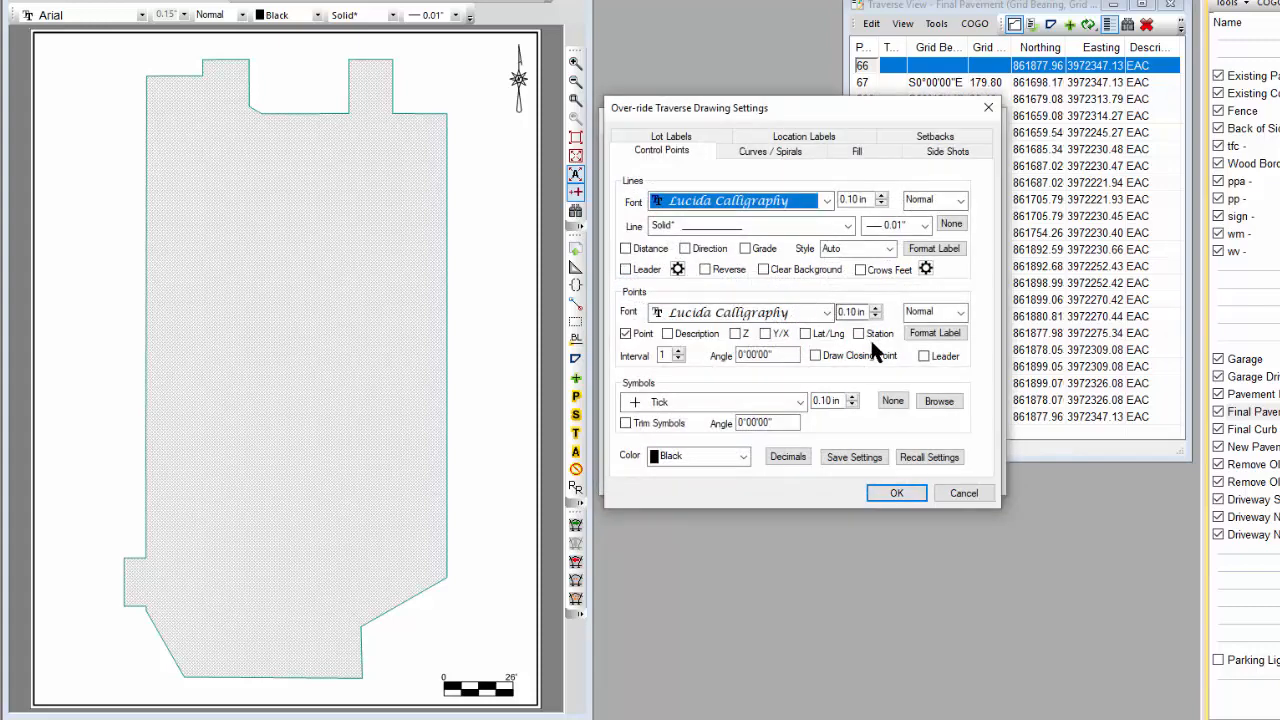
Step: Try the recalled Imported Data settings with distance labels as the traverse override, apply them to the drawing, and close the drawing settings
click(905, 458)
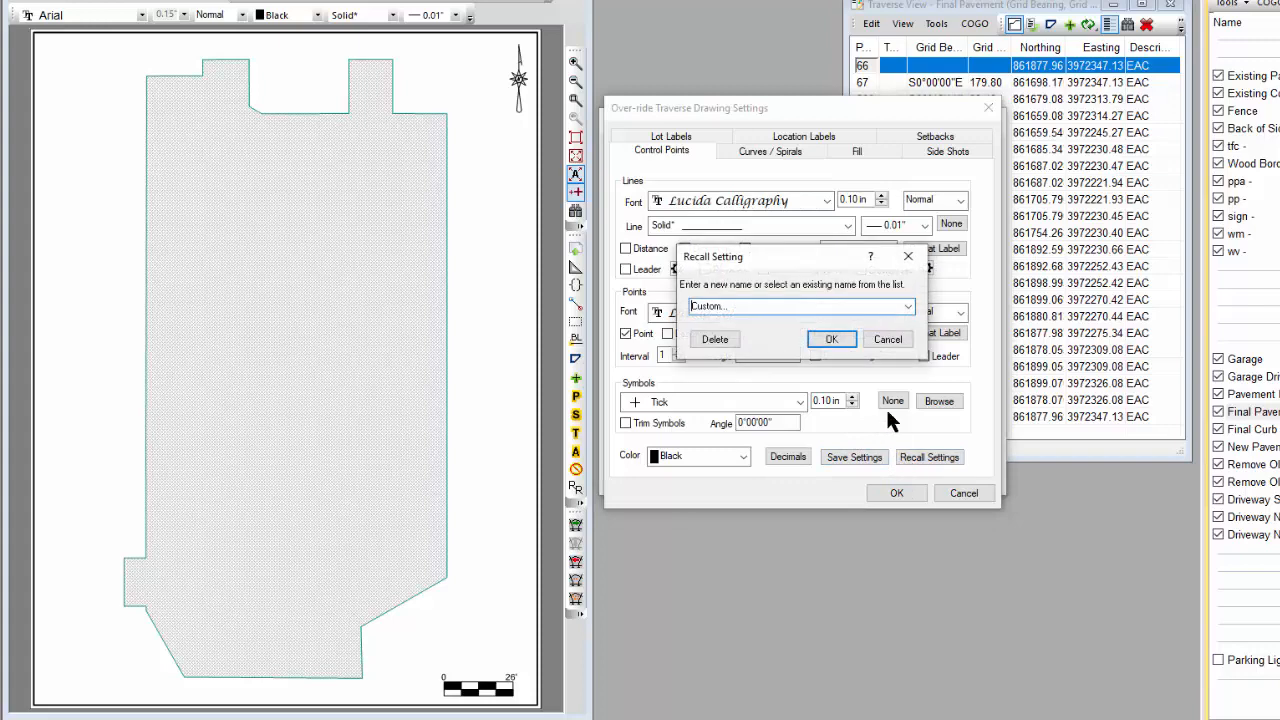
click(908, 309)
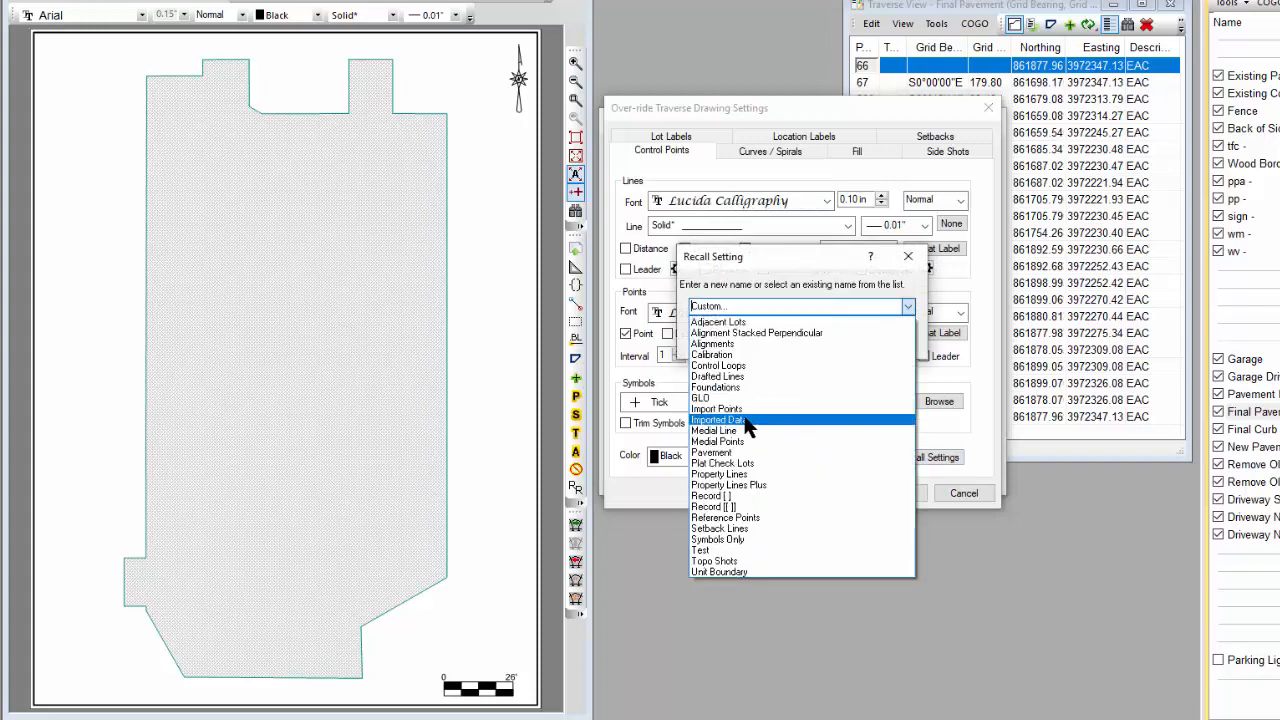
click(745, 420)
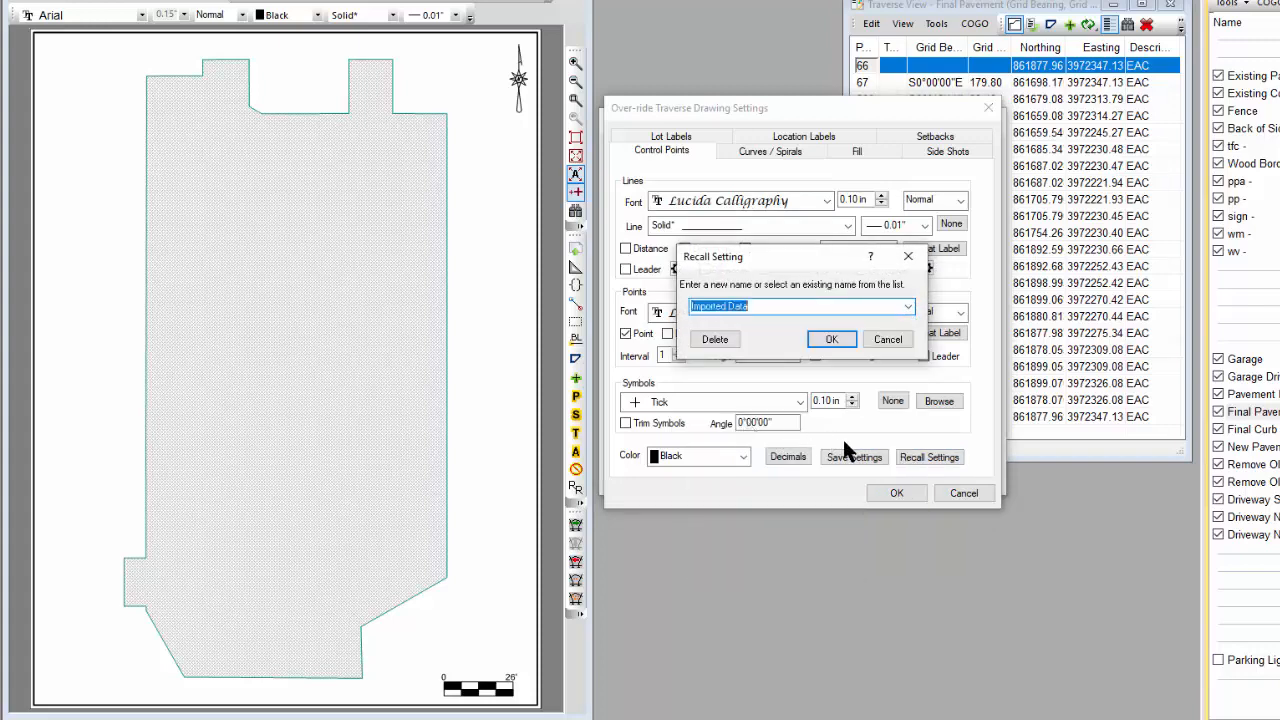
click(832, 339)
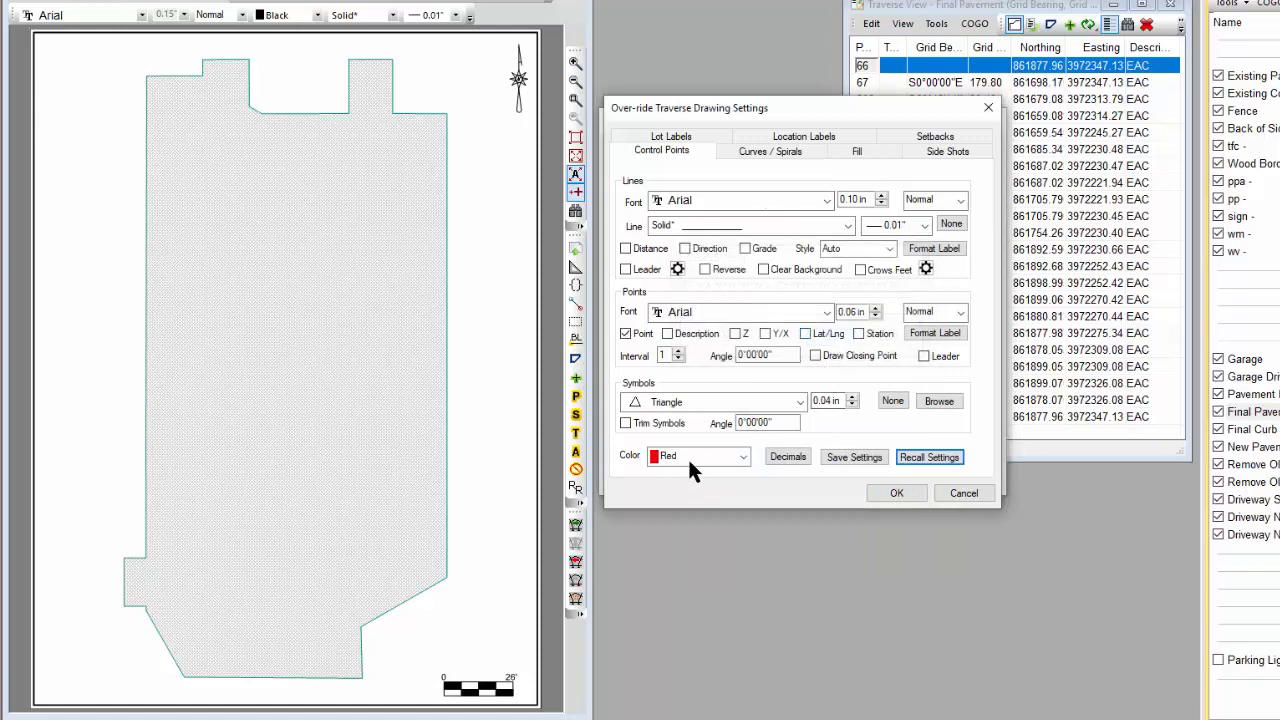
click(626, 249)
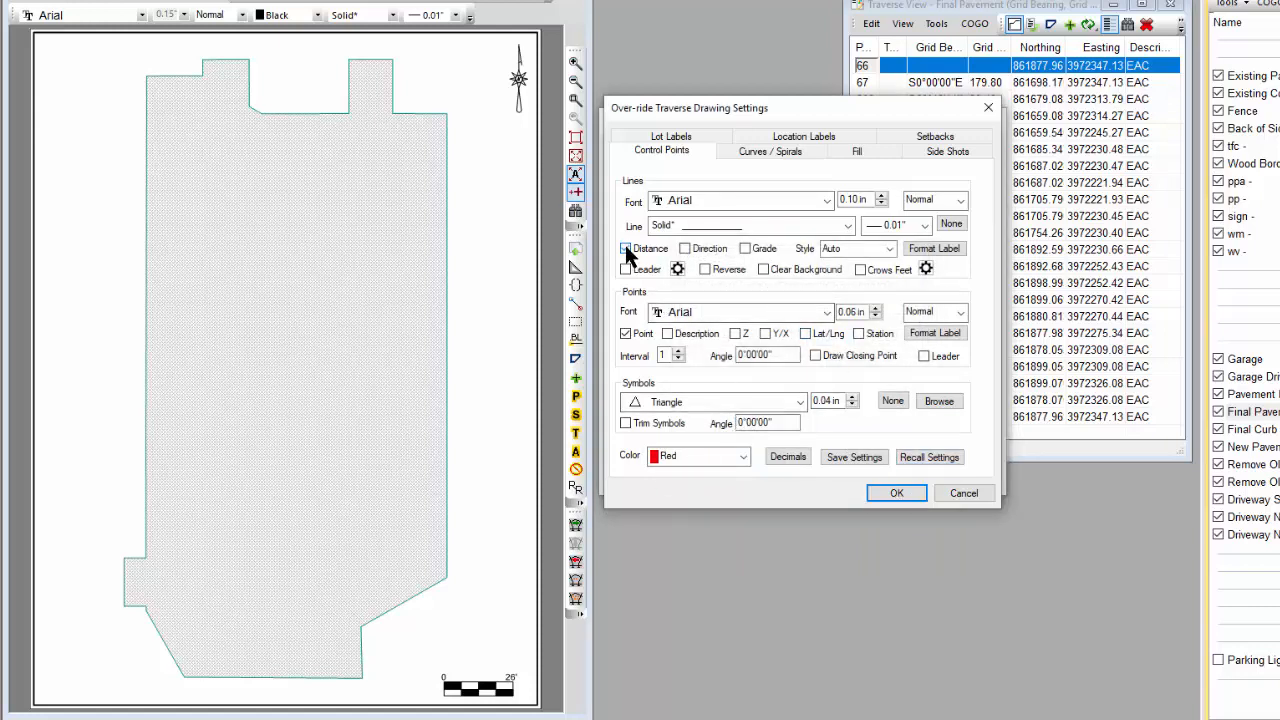
click(898, 493)
click(965, 480)
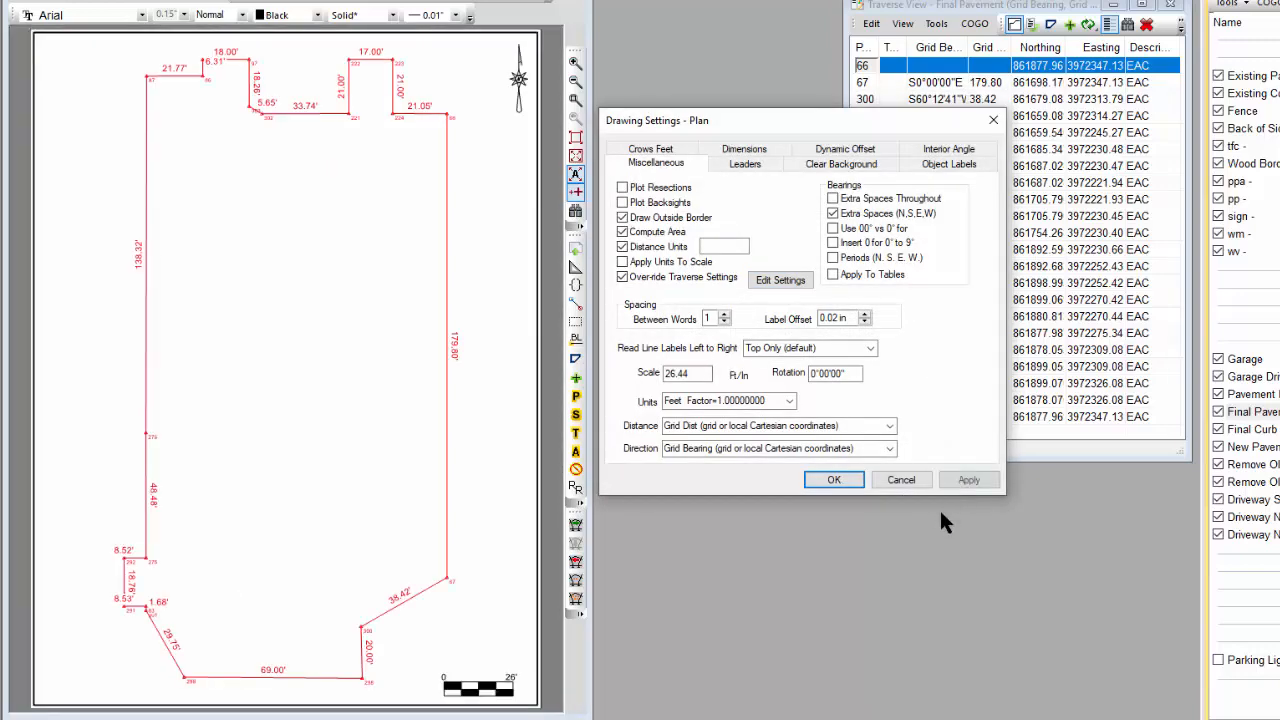
click(488, 383)
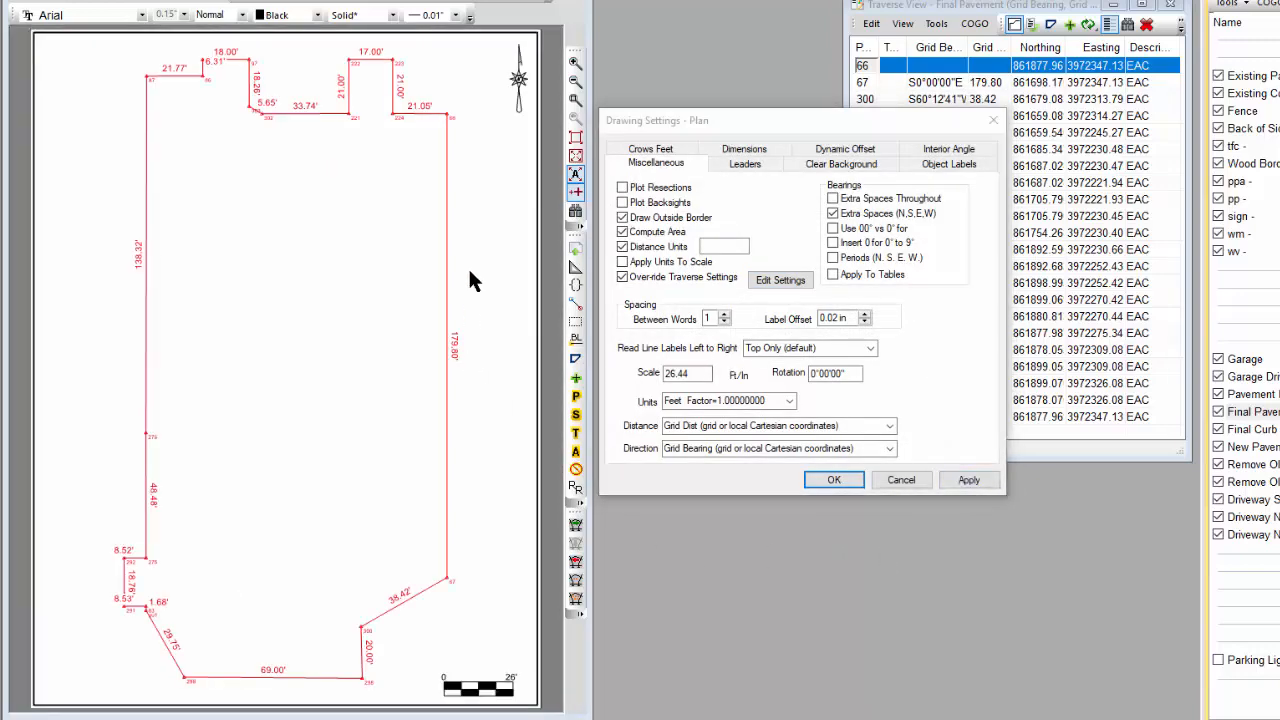
click(993, 120)
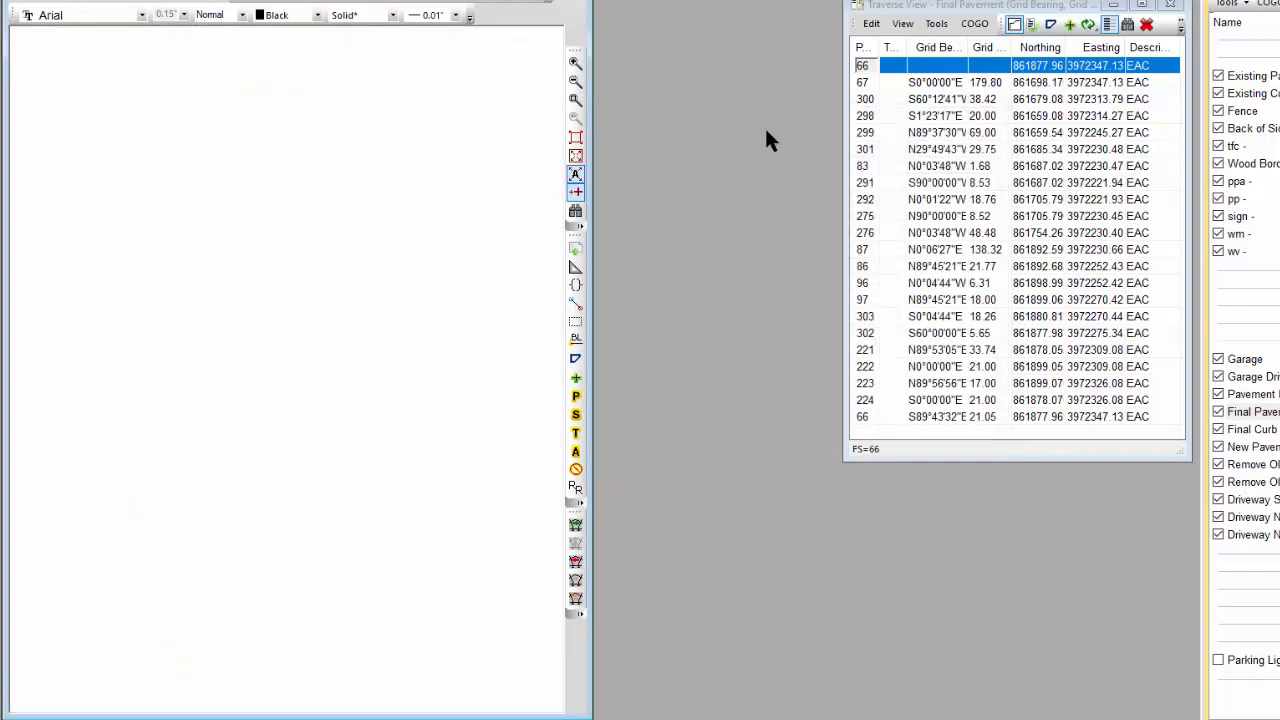
Step: Recall the Imported Data settings for the drawn Final Pavement traverse and set its point label height to 0.10 in
mouse_move(459, 116)
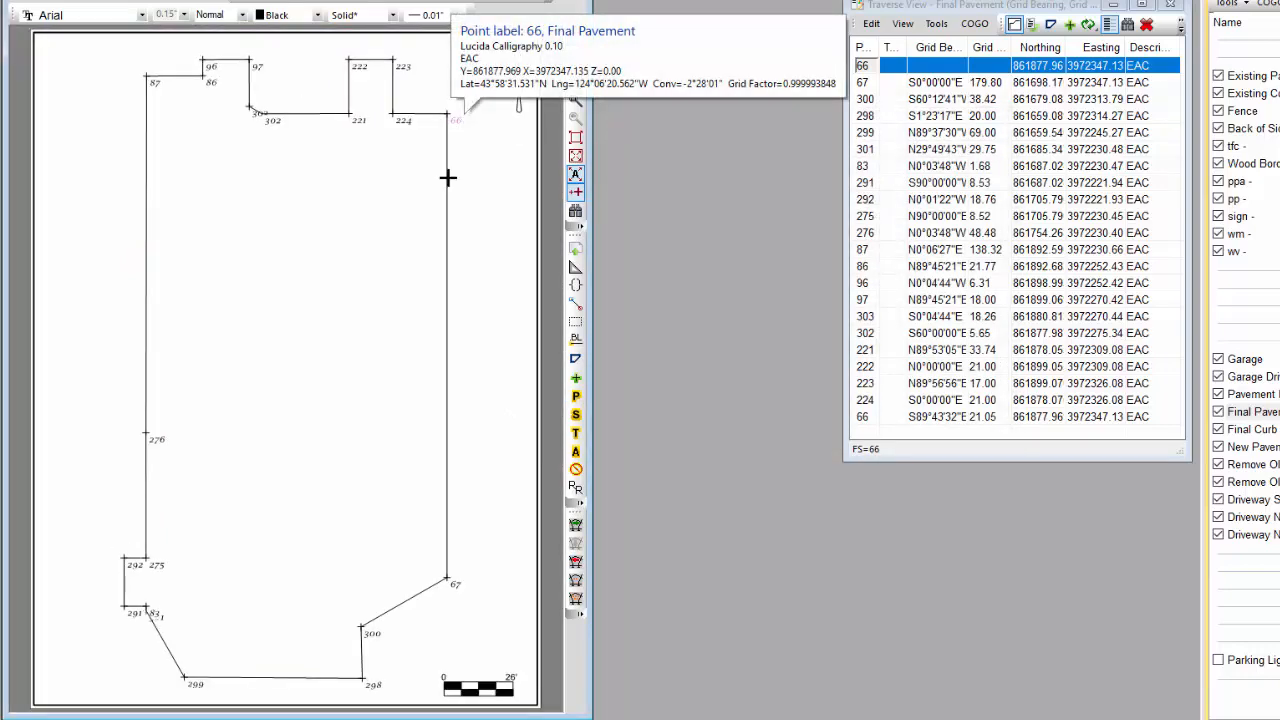
double_click(448, 255)
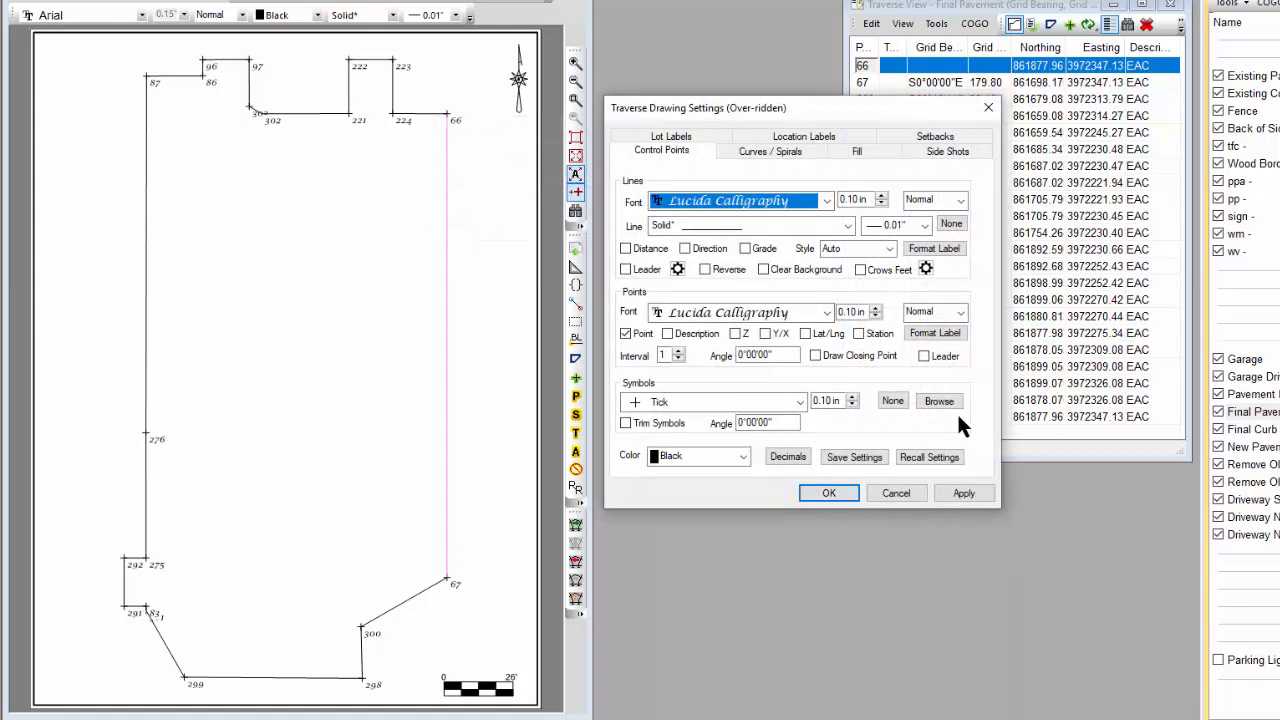
click(918, 462)
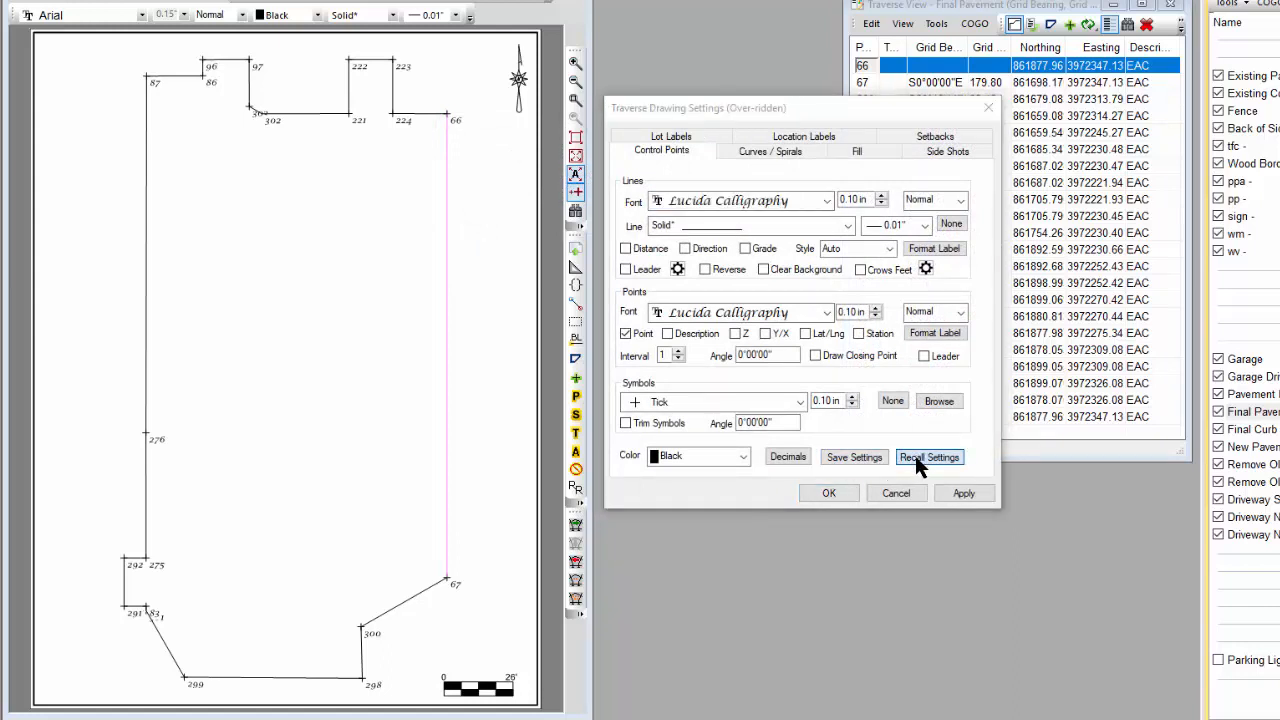
click(909, 308)
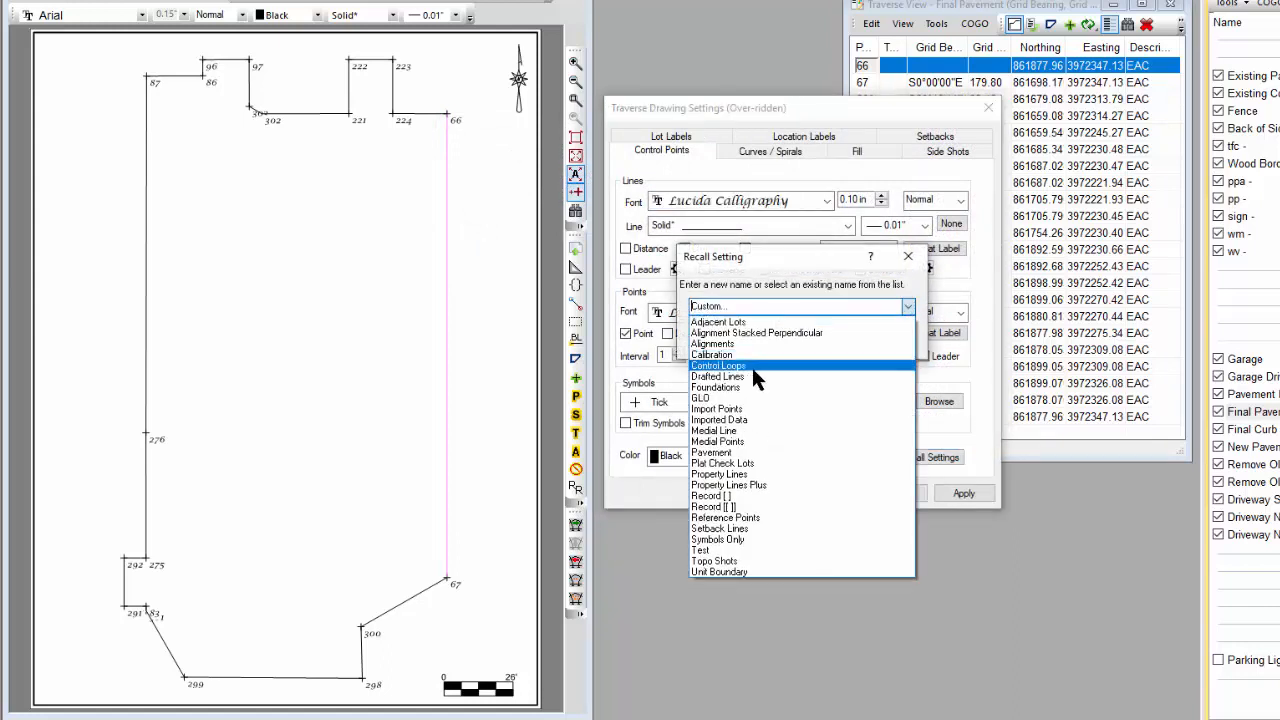
click(725, 407)
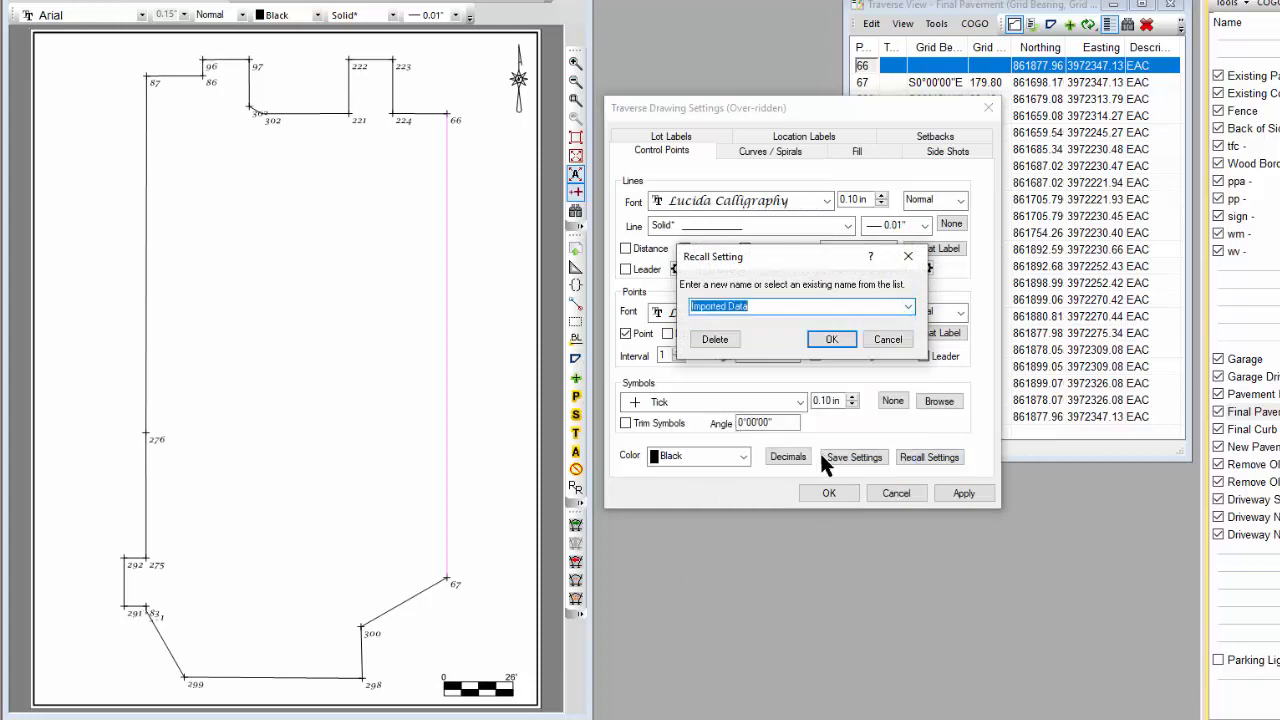
click(831, 339)
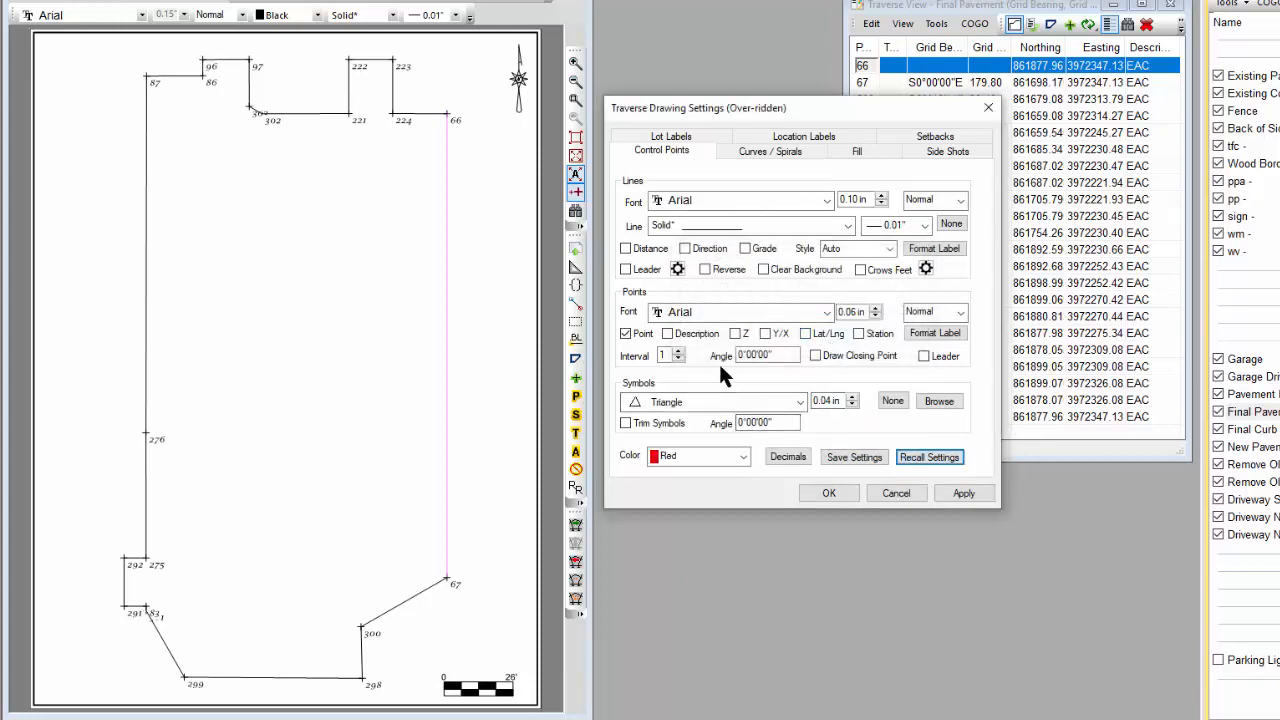
click(877, 308)
click(877, 308)
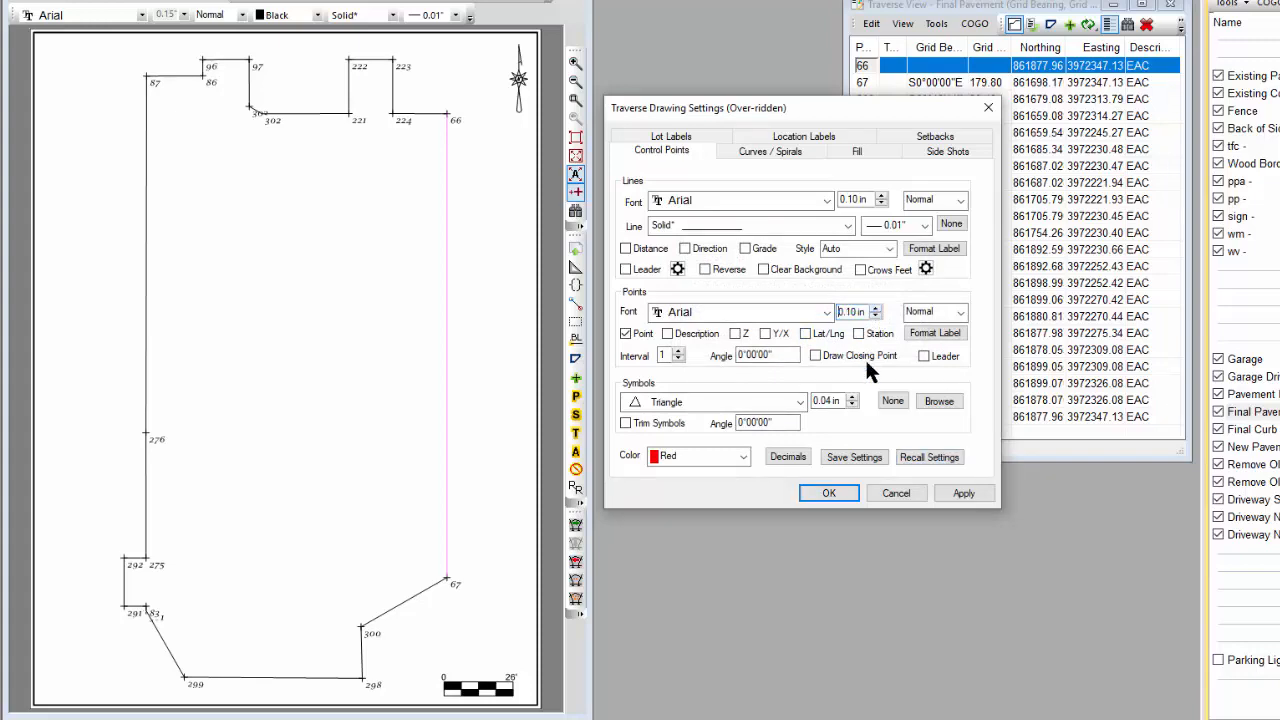
click(831, 493)
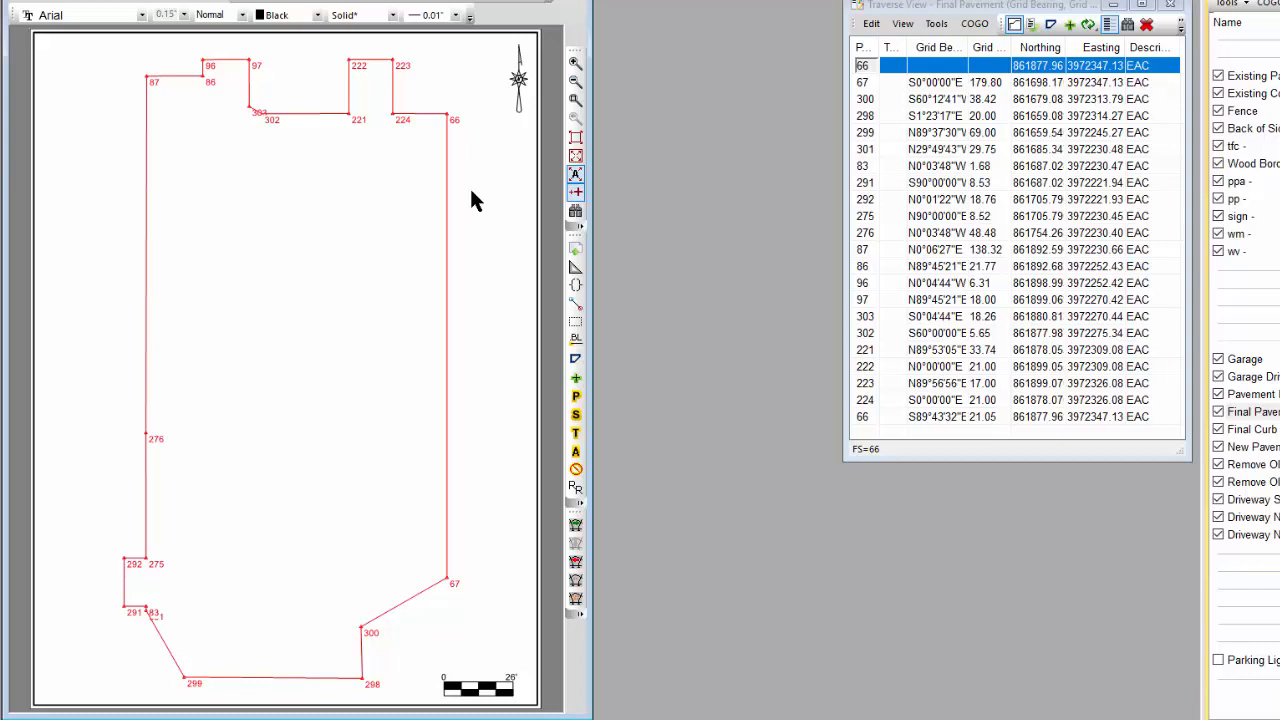
Step: Start saving the drawing as a template, locate traverse.drt among the stock templates, and cancel without saving
right_click(264, 243)
mouse_move(326, 494)
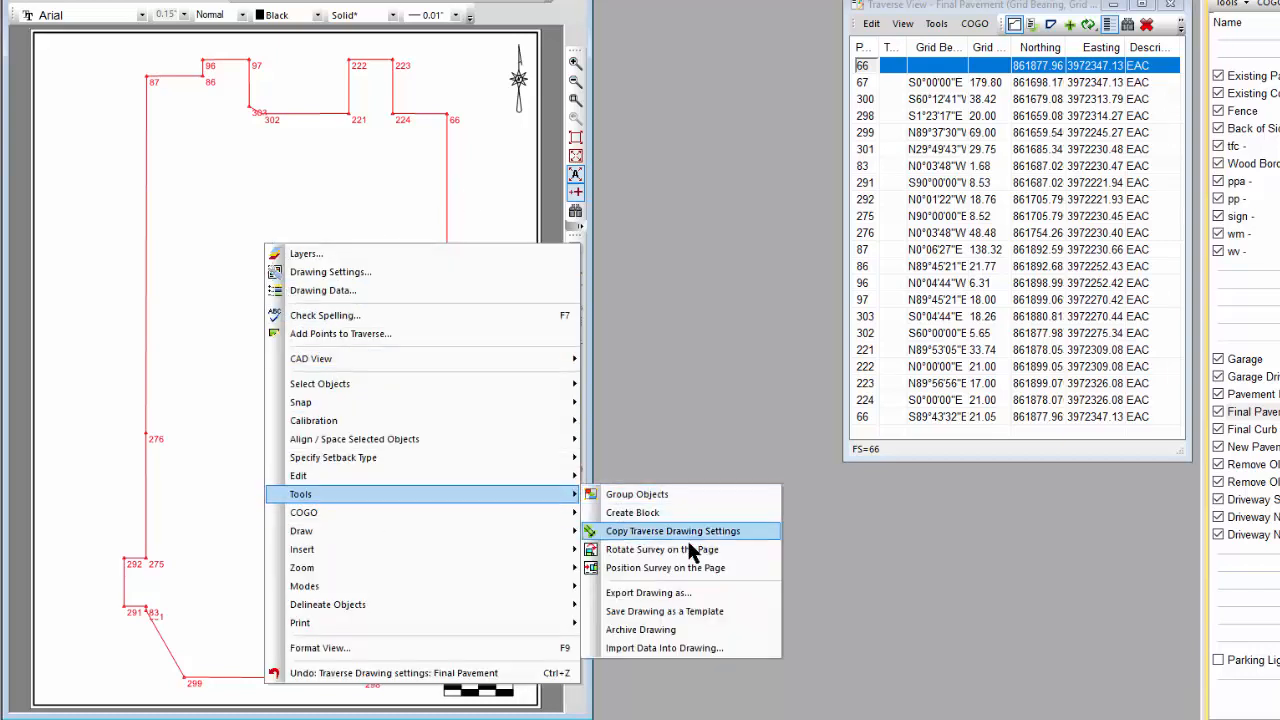
click(679, 609)
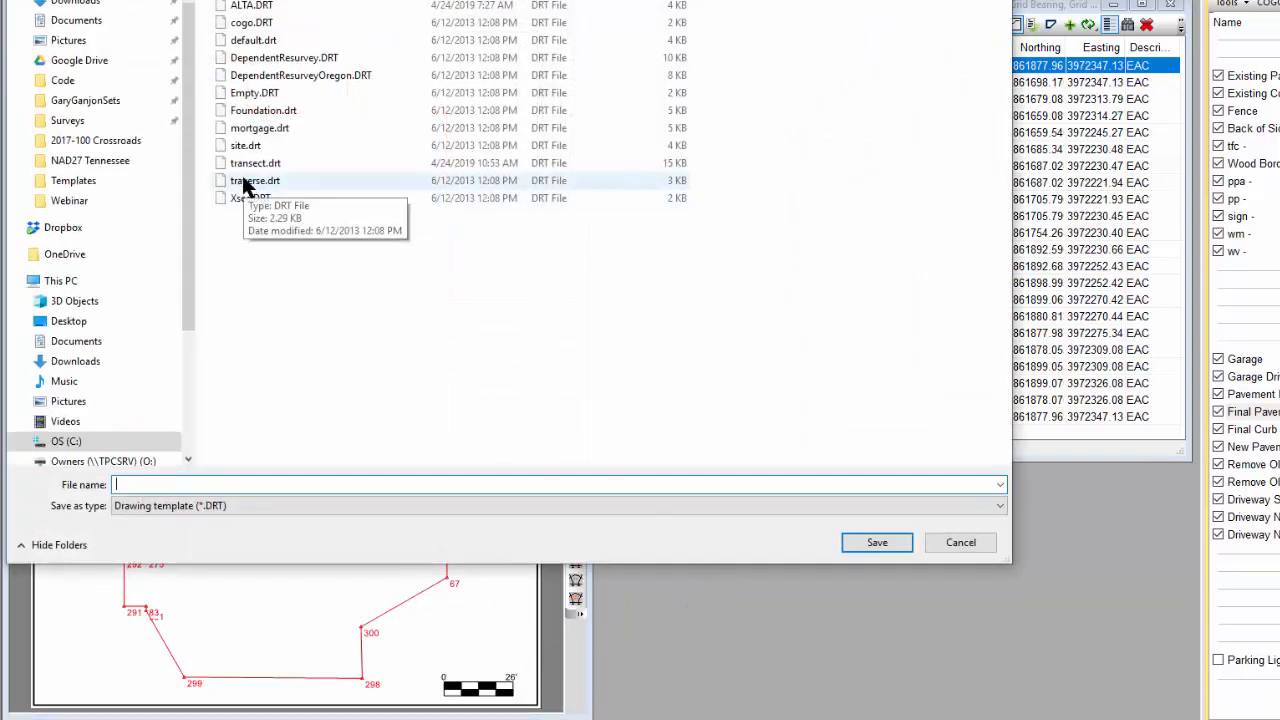
click(959, 540)
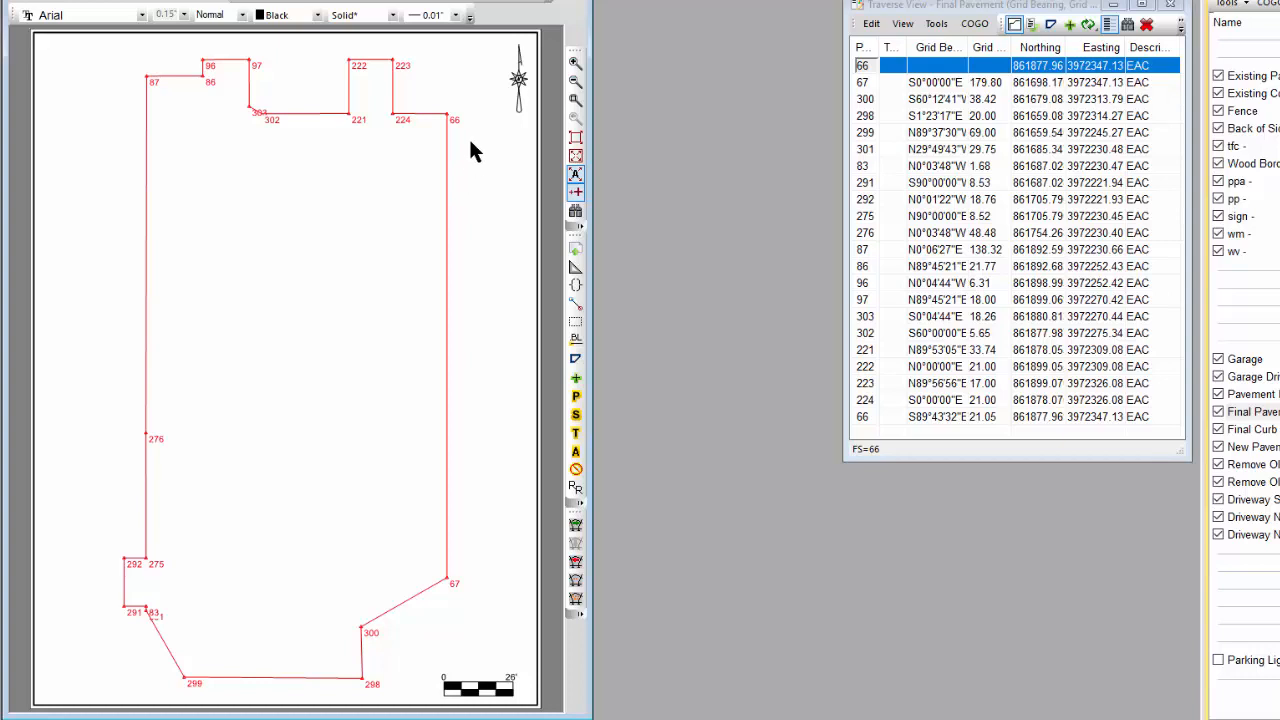
Step: Discard the edited temporary Final Pavement drawing, close its traverse view, and decline saving the survey
mouse_move(461, 128)
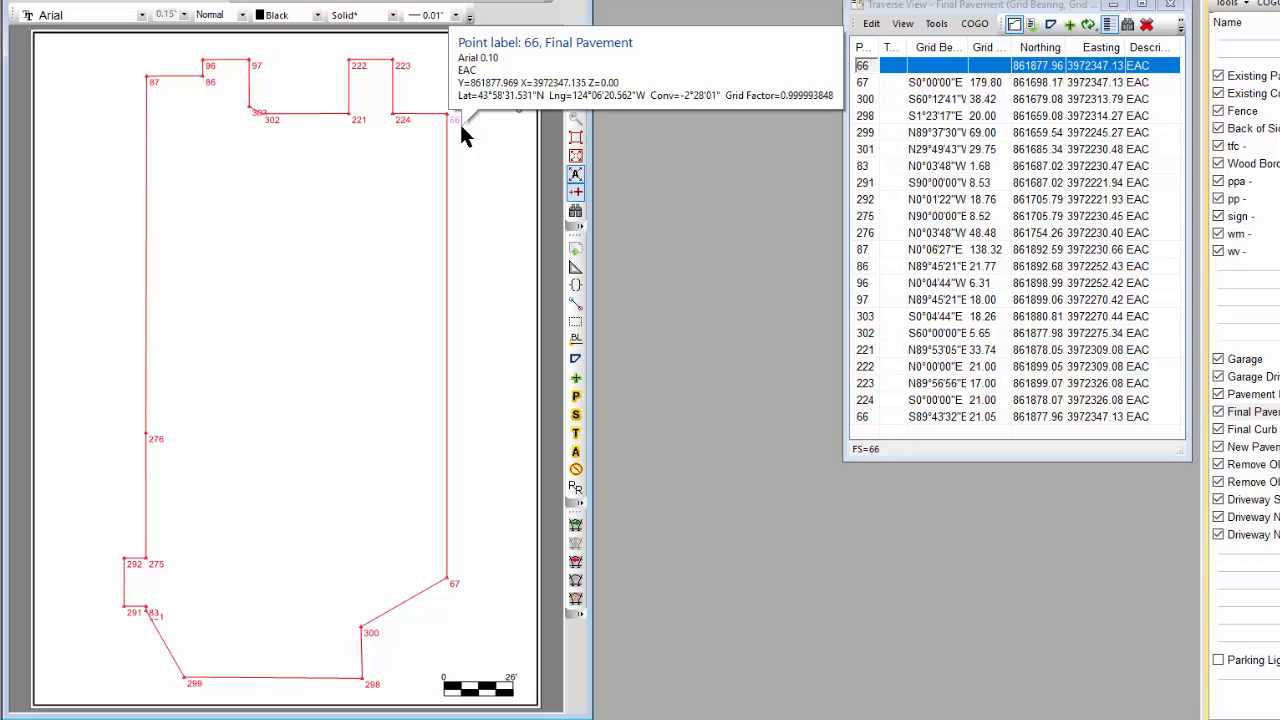
click(1014, 26)
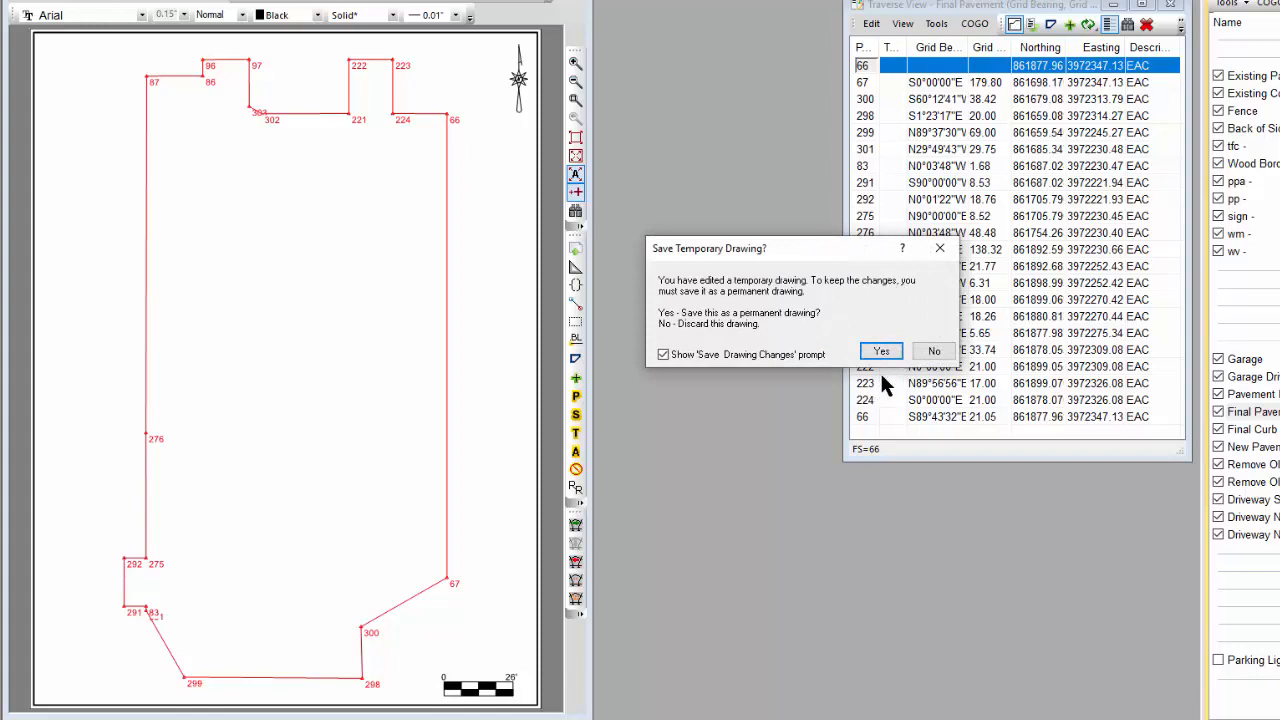
click(932, 355)
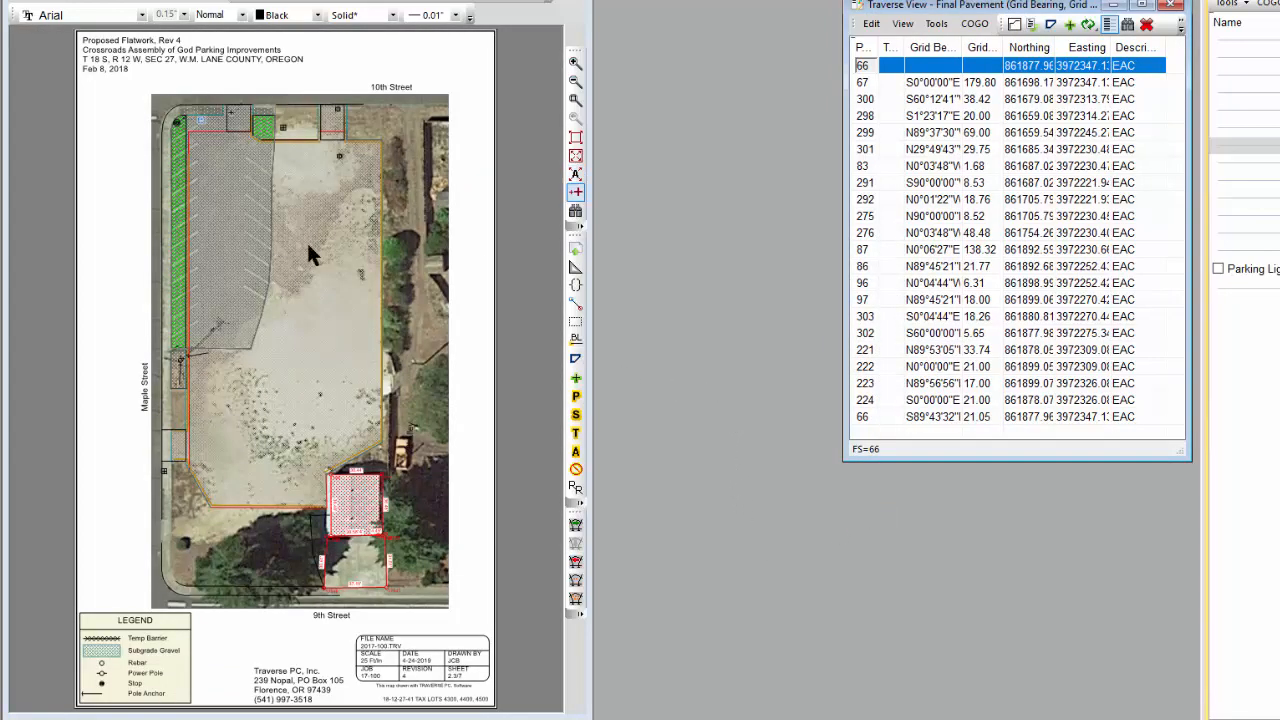
click(1170, 4)
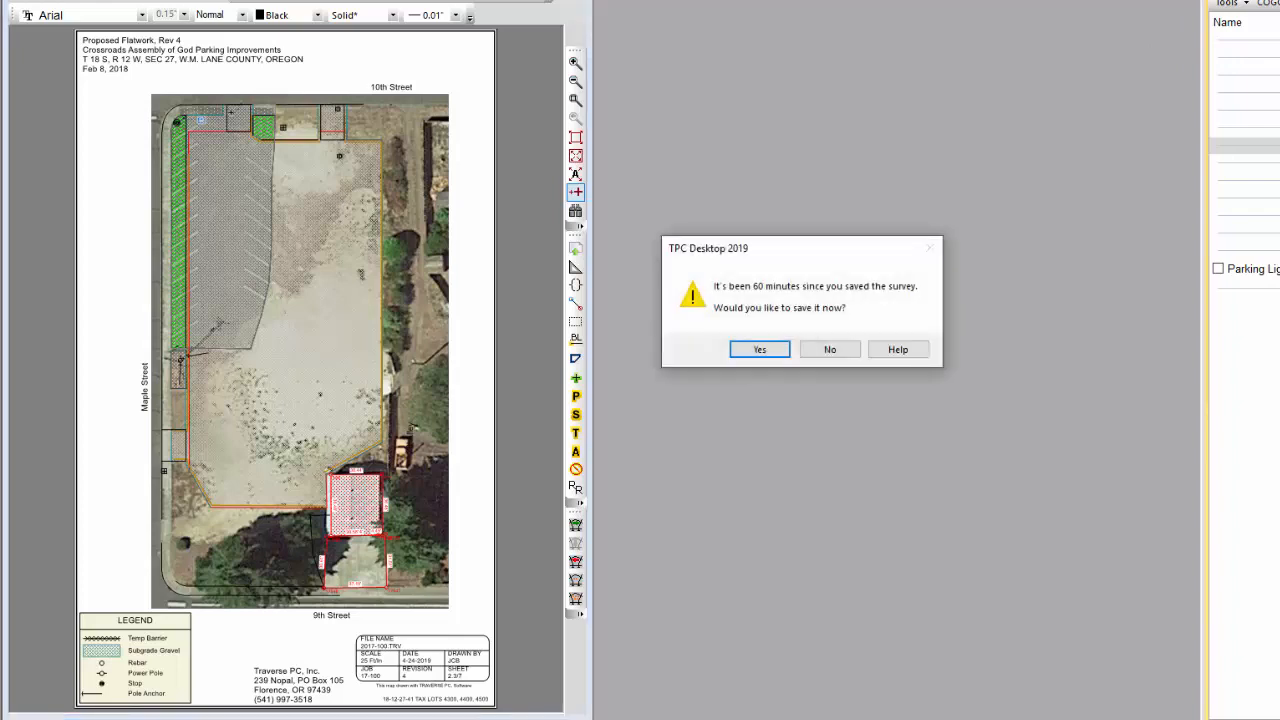
click(824, 349)
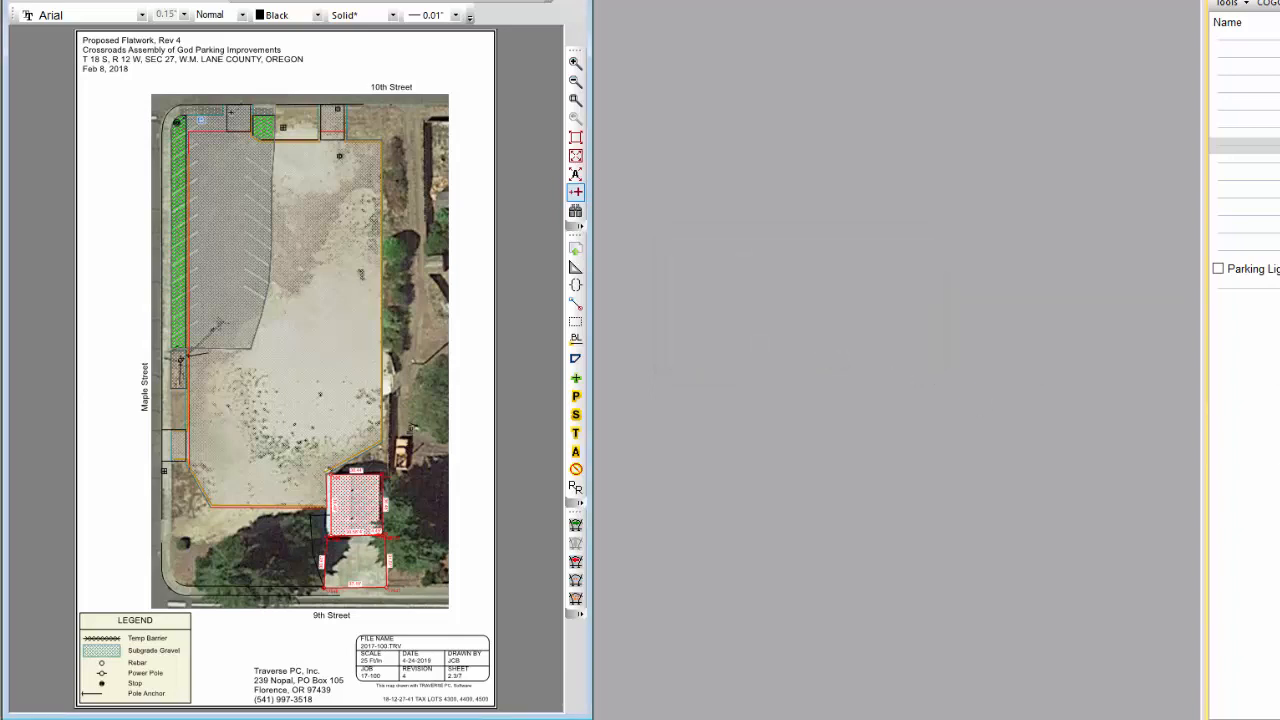
Step: Switch to the webinar outline, review the topics from Starting a Drawing From a Template onward, and return to TPC Desktop
key(alt+Tab)
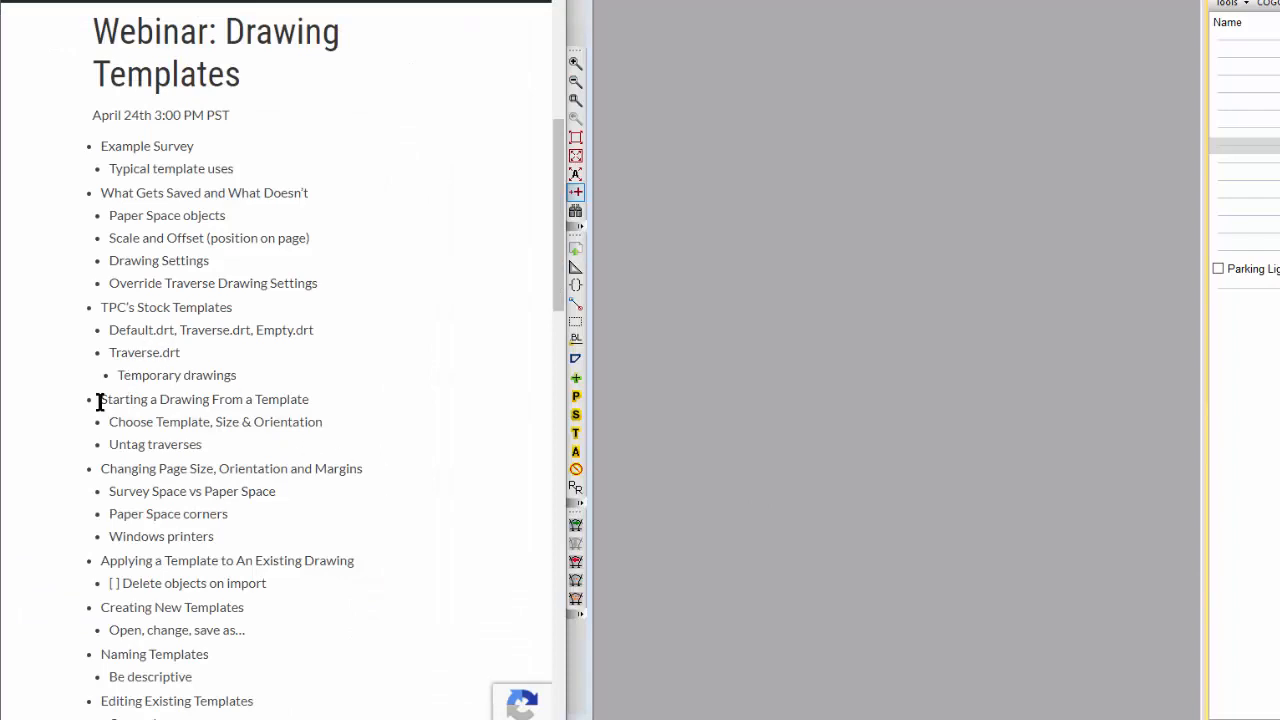
scroll(100, 401, down, 3)
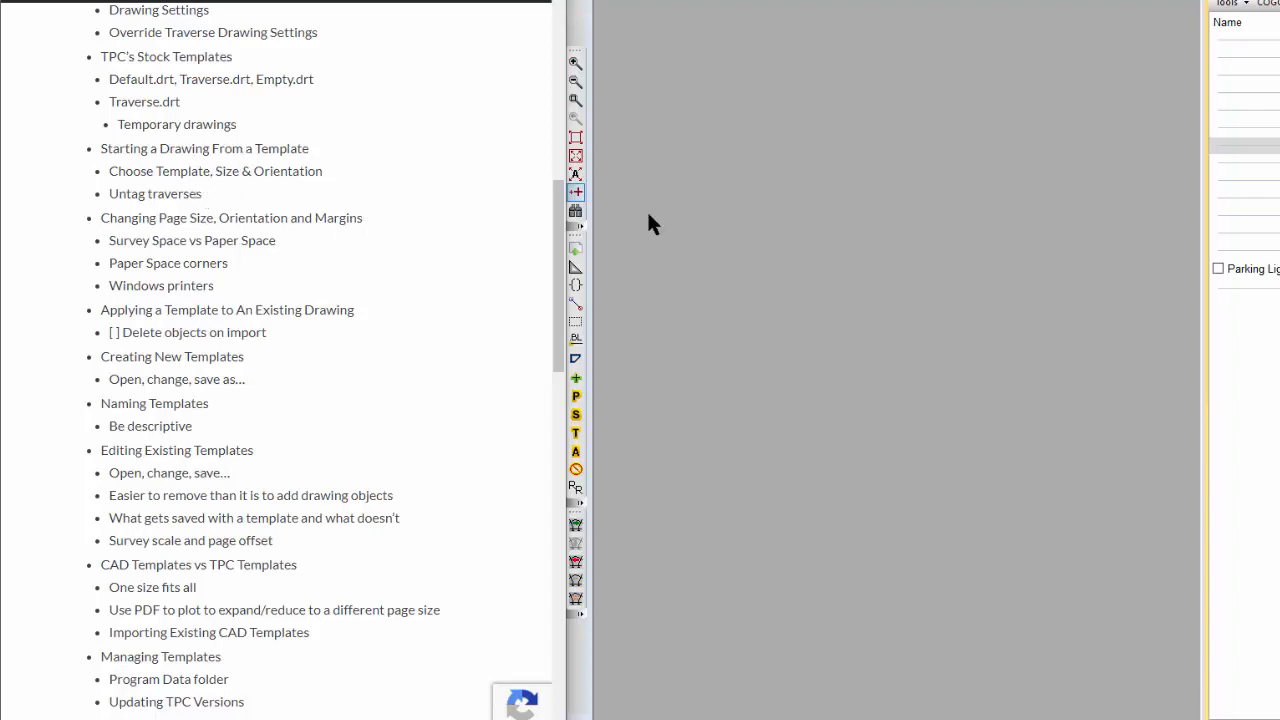
click(797, 198)
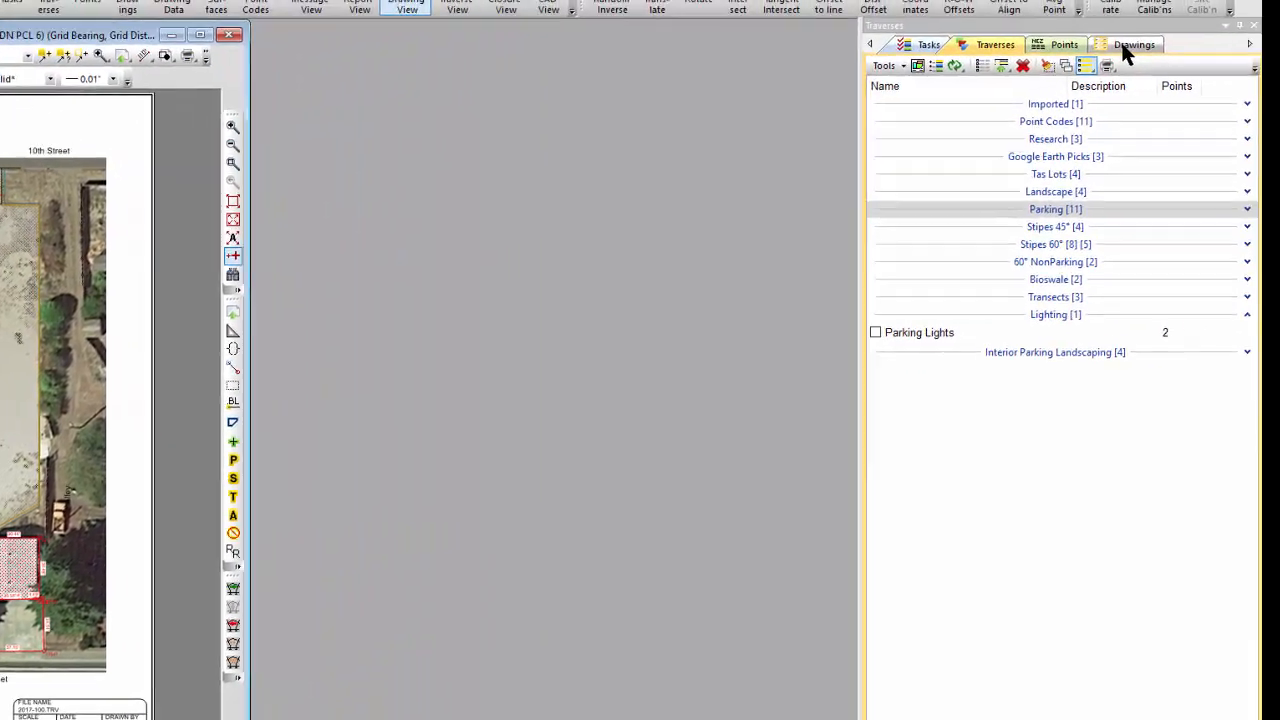
Step: Insert a new drawing below Proposed Flat Work and name it Proposed Survey
click(1130, 45)
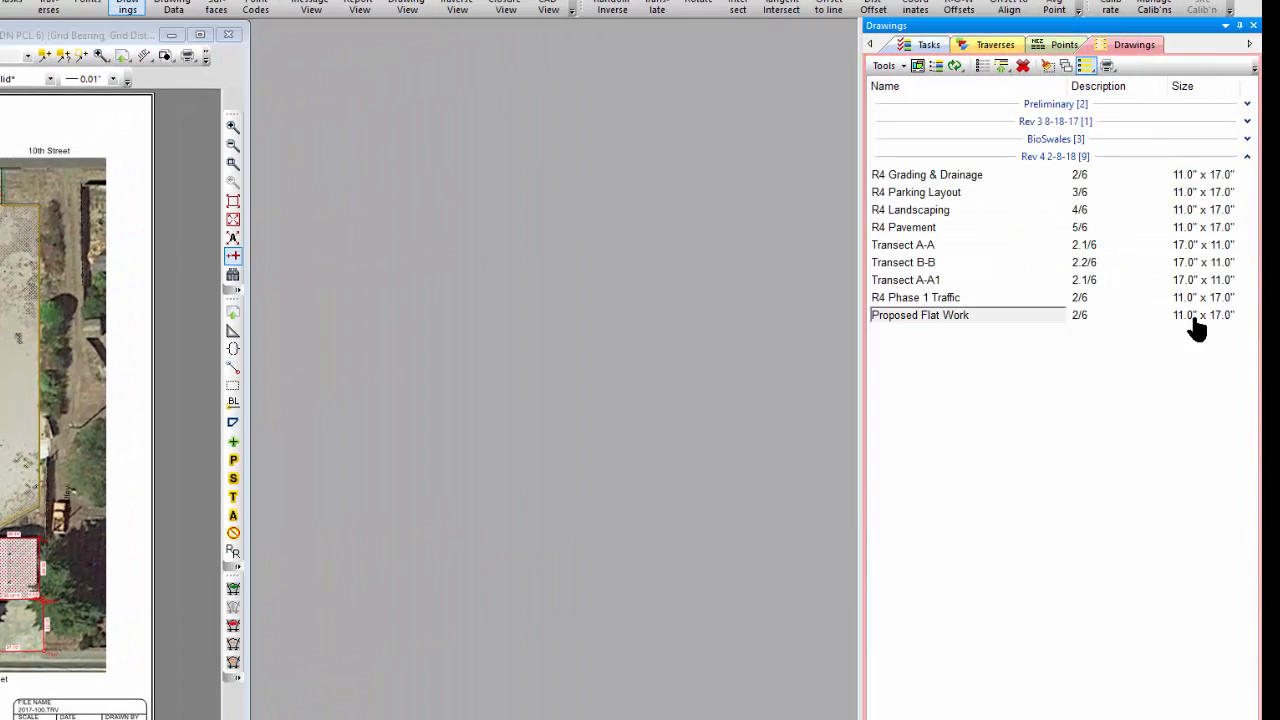
right_click(917, 322)
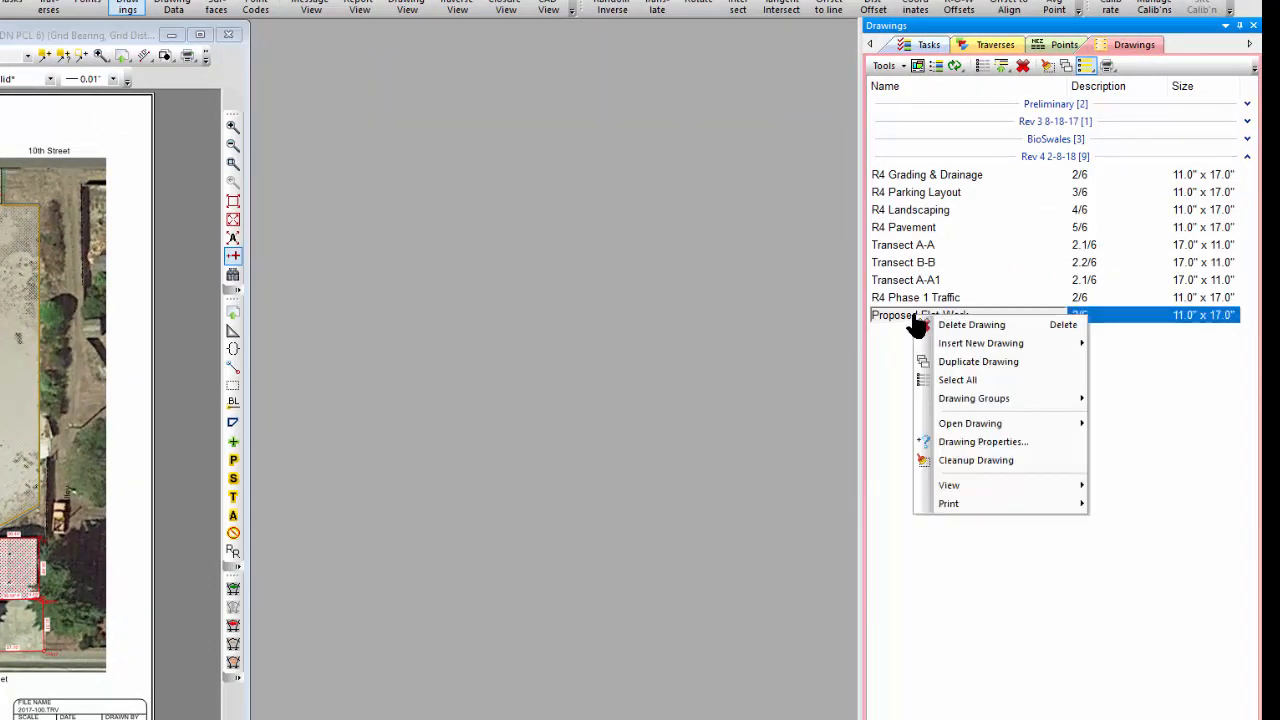
mouse_move(951, 350)
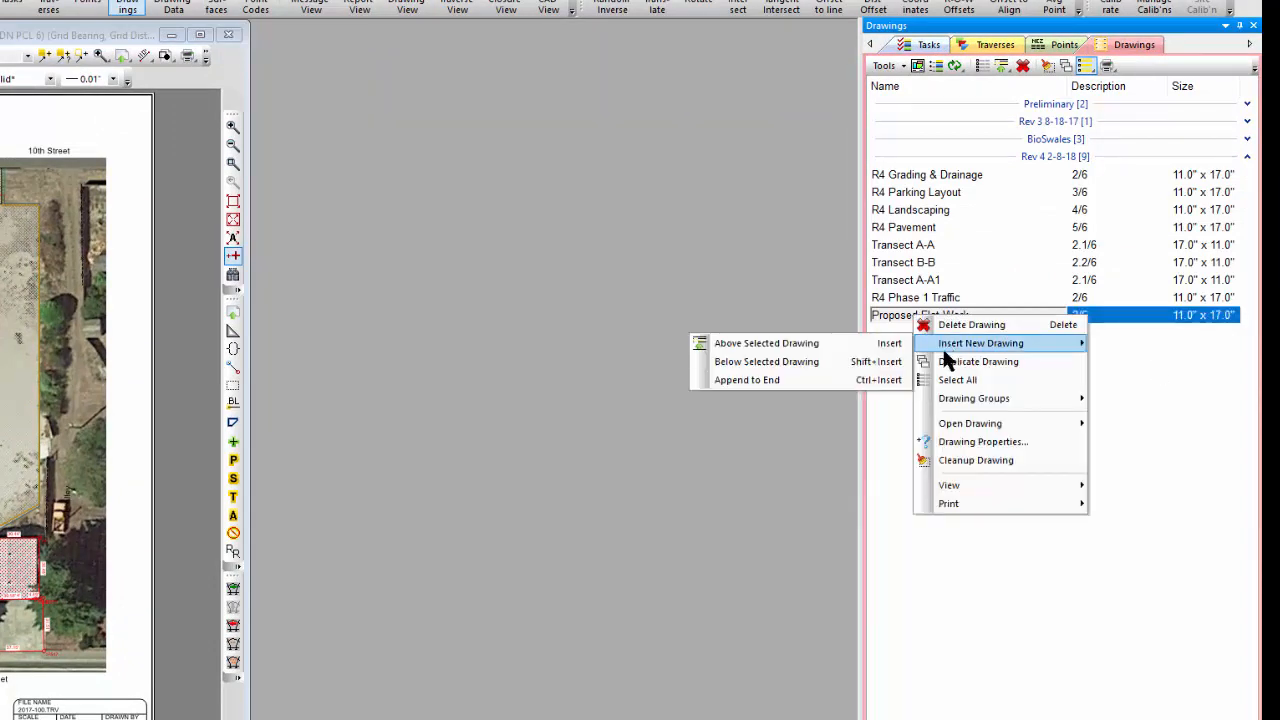
click(783, 366)
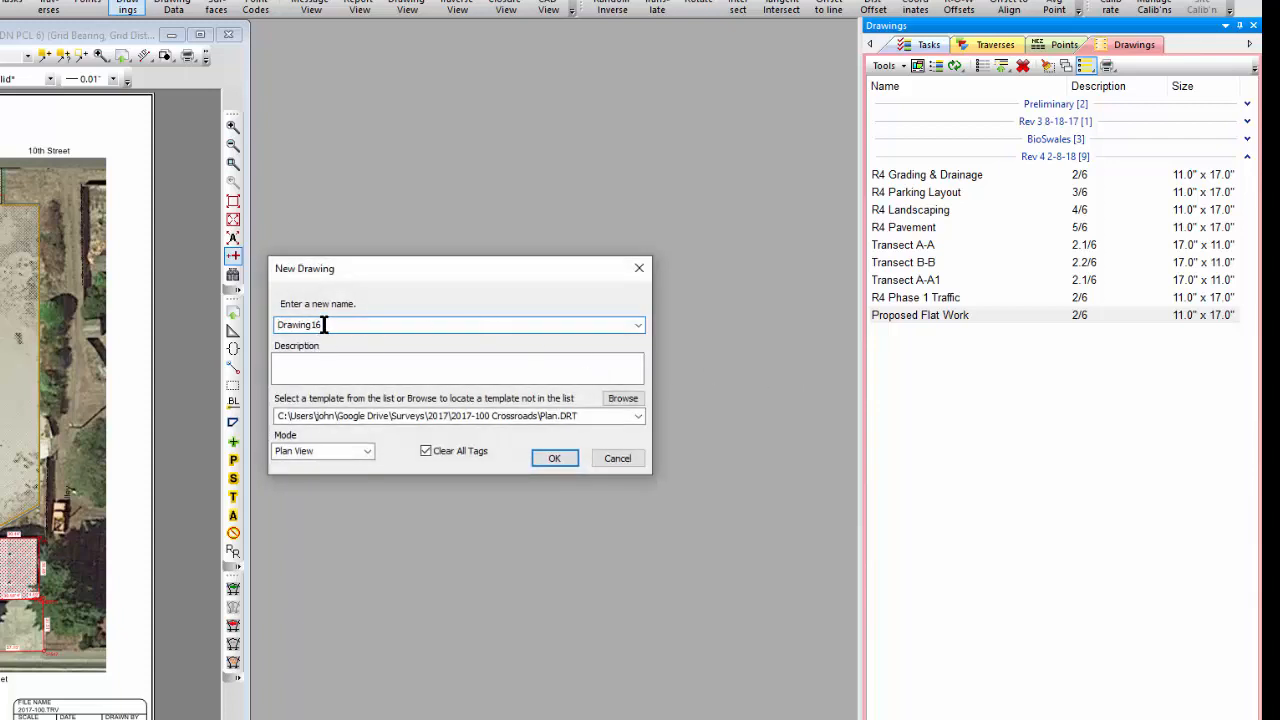
drag(324, 325, 233, 335)
text(P)
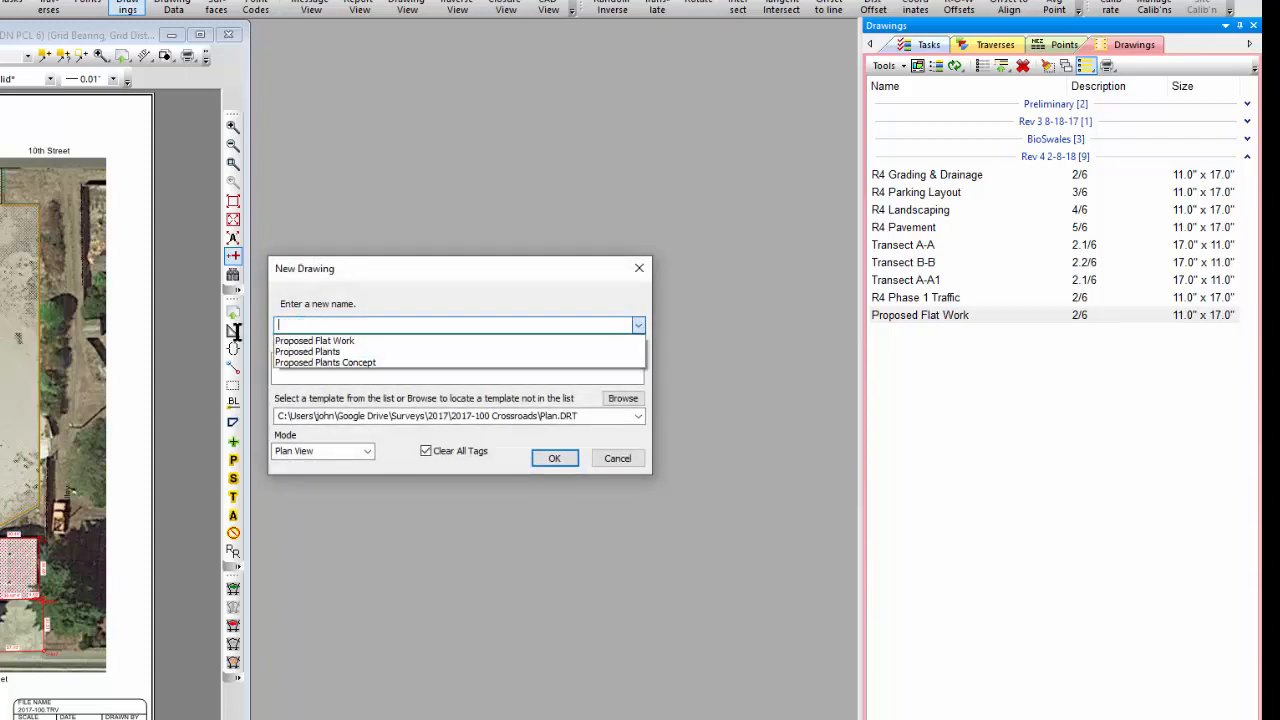
text(roposed Survey)
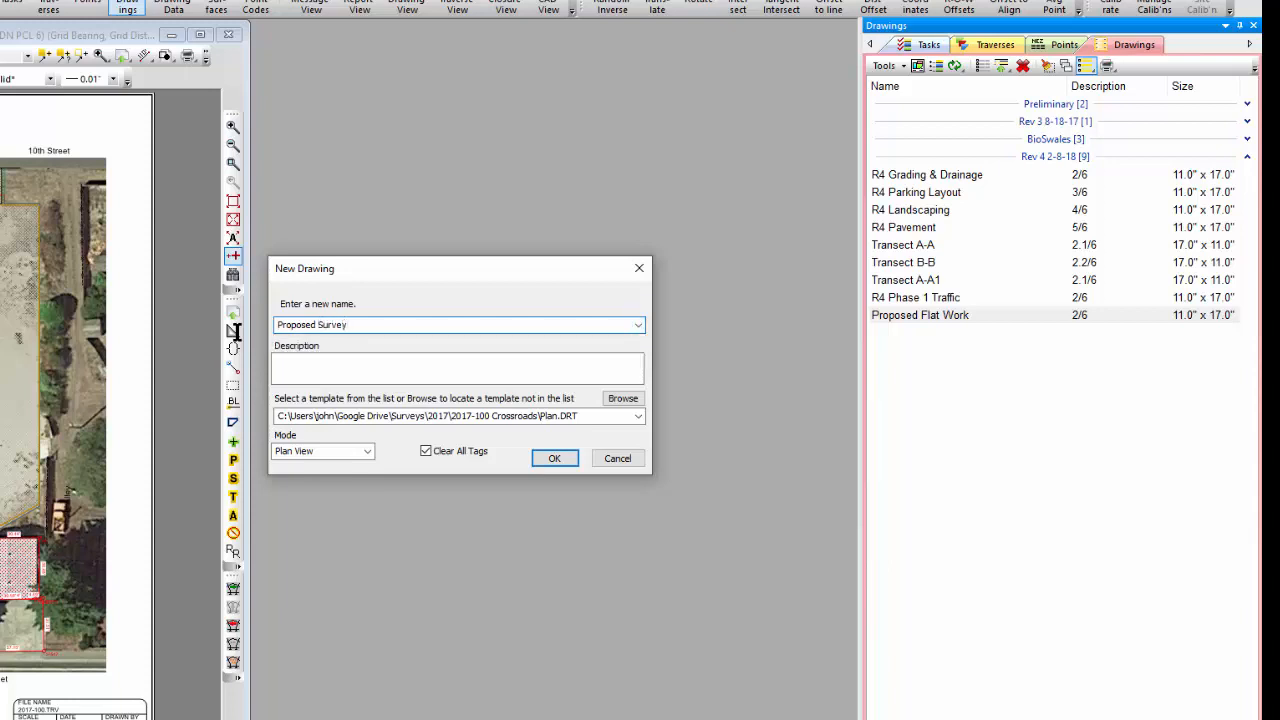
Step: Choose the site.drt template for the new drawing and create it in Plan View with all tags cleared
click(637, 416)
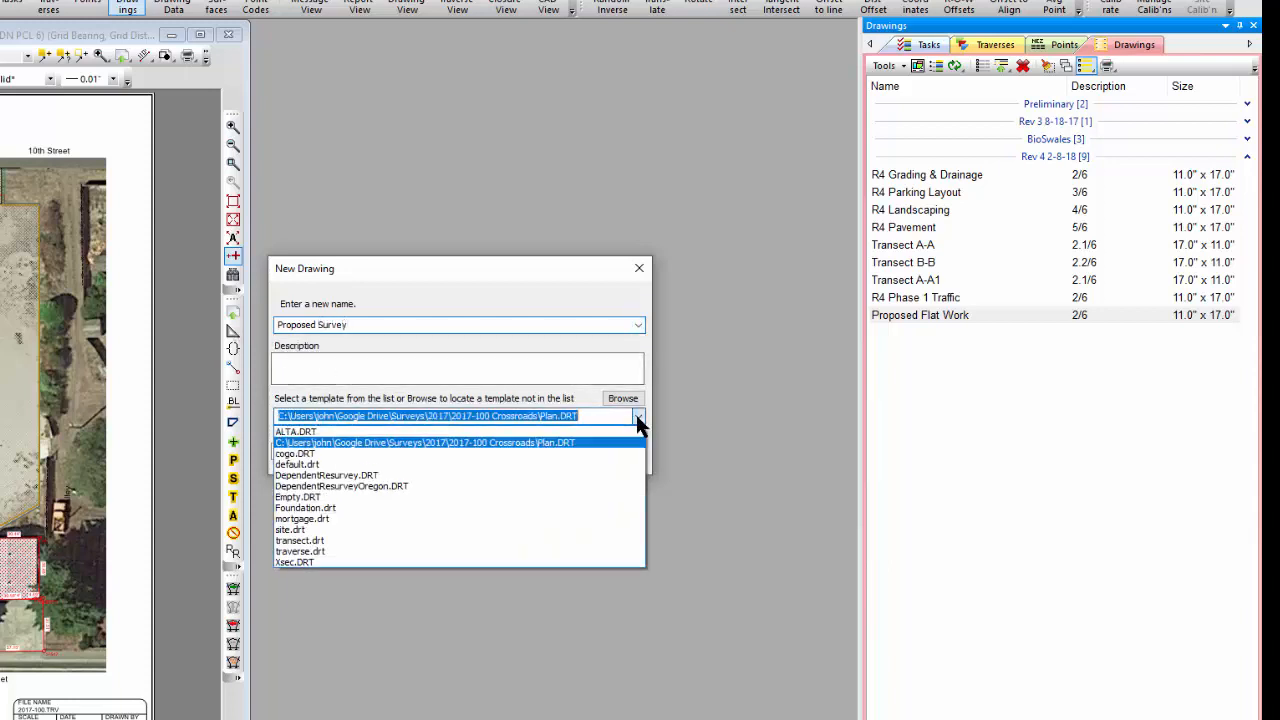
click(296, 529)
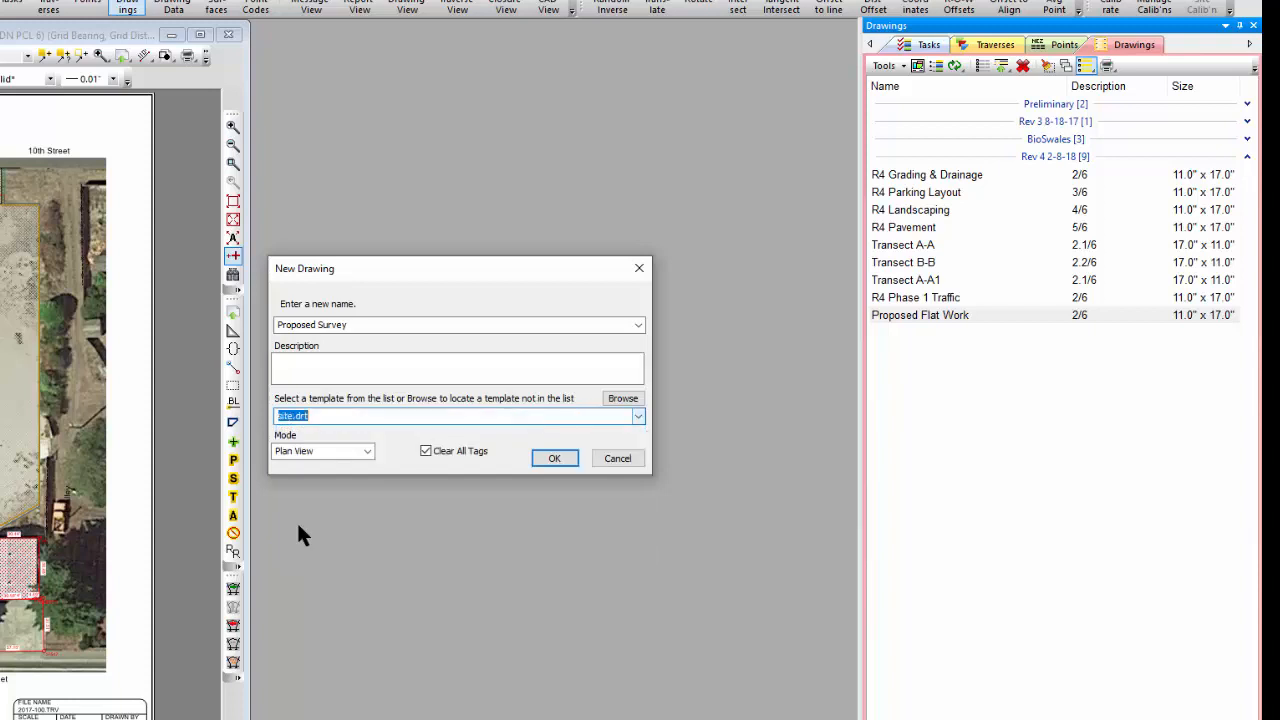
click(553, 460)
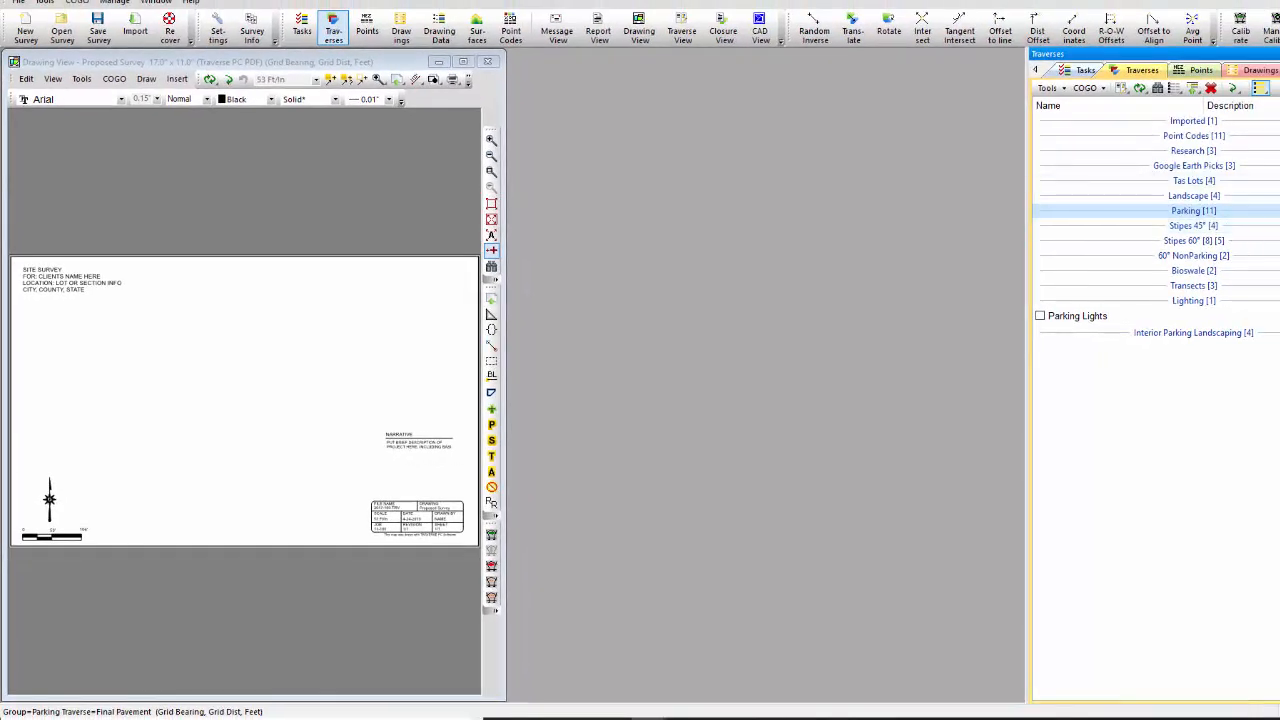
Step: Add all four Tas Lots traverses to the Proposed Survey drawing and widen the drawing window
click(1193, 180)
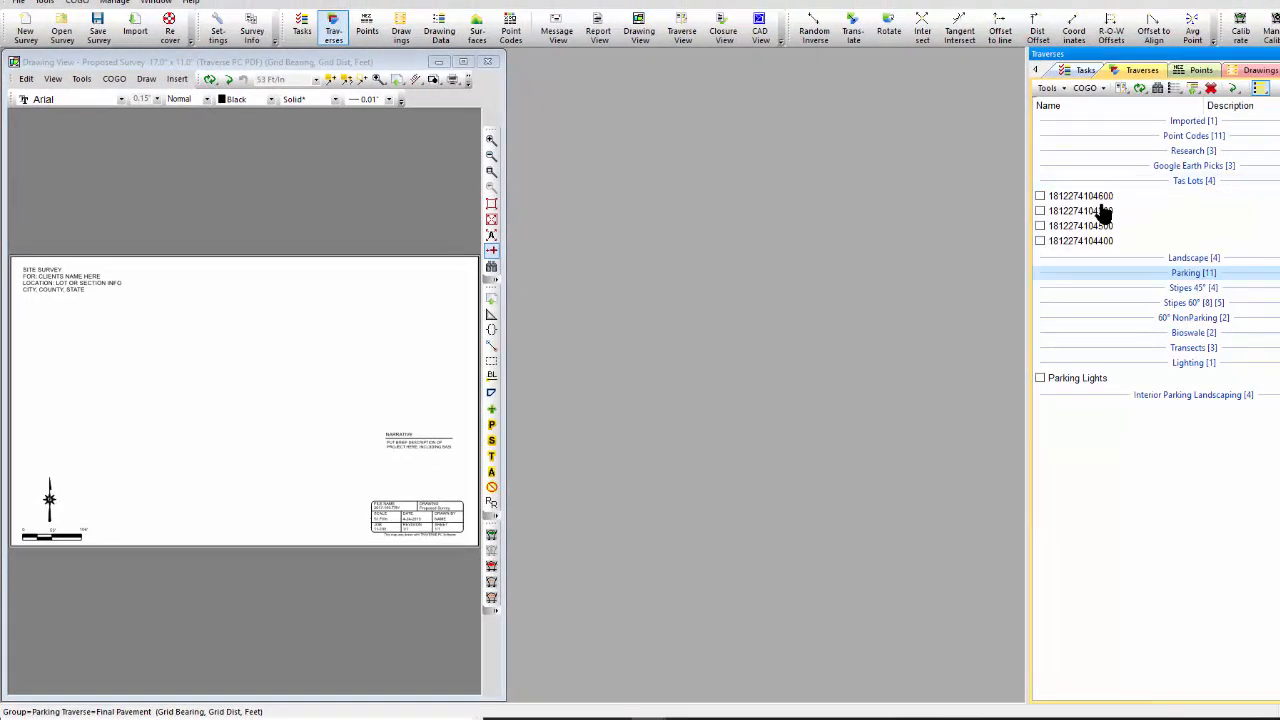
click(1039, 196)
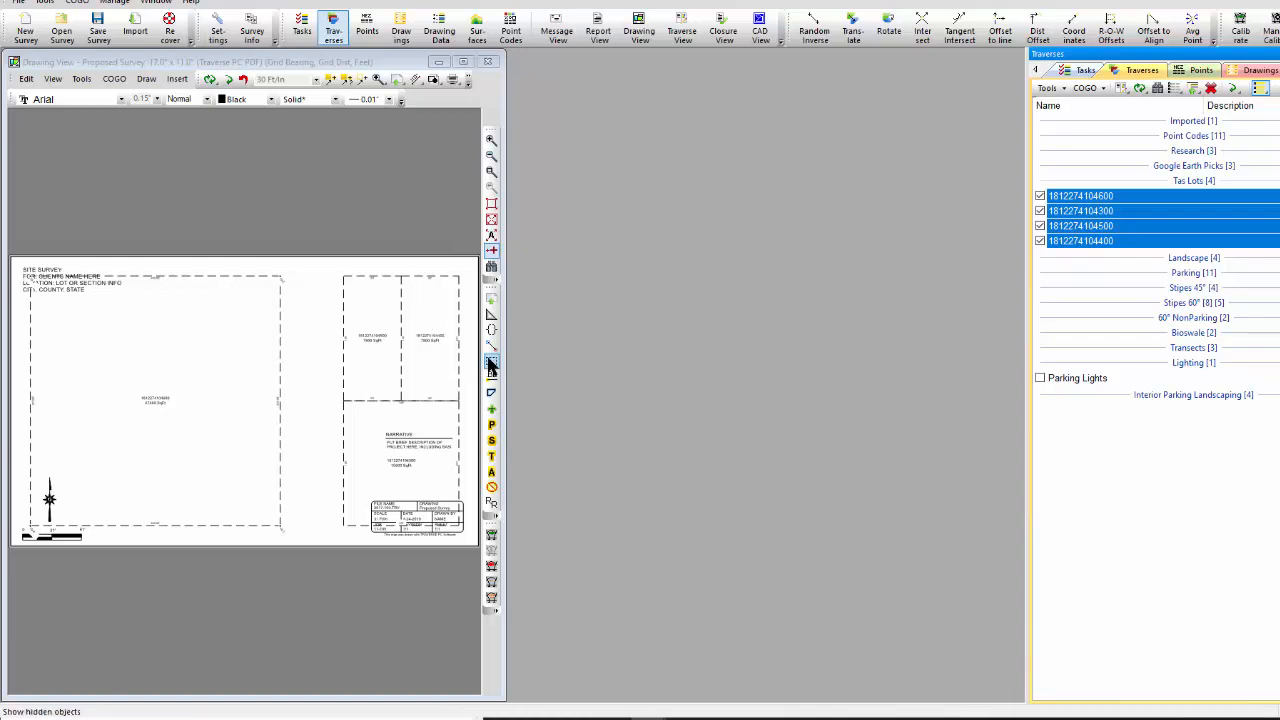
drag(503, 346, 860, 305)
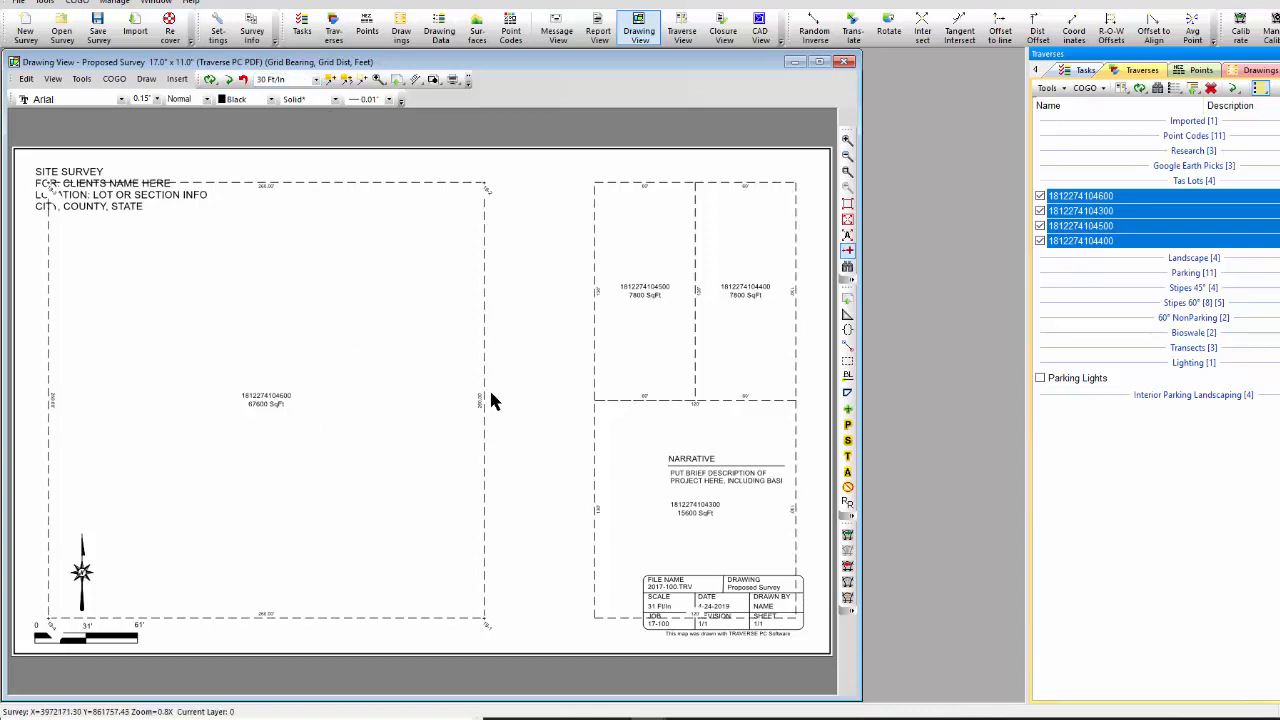
Step: Set the drawing scale to 40 Ft/In and shift the survey down and left, clear of the narrative text
click(847, 219)
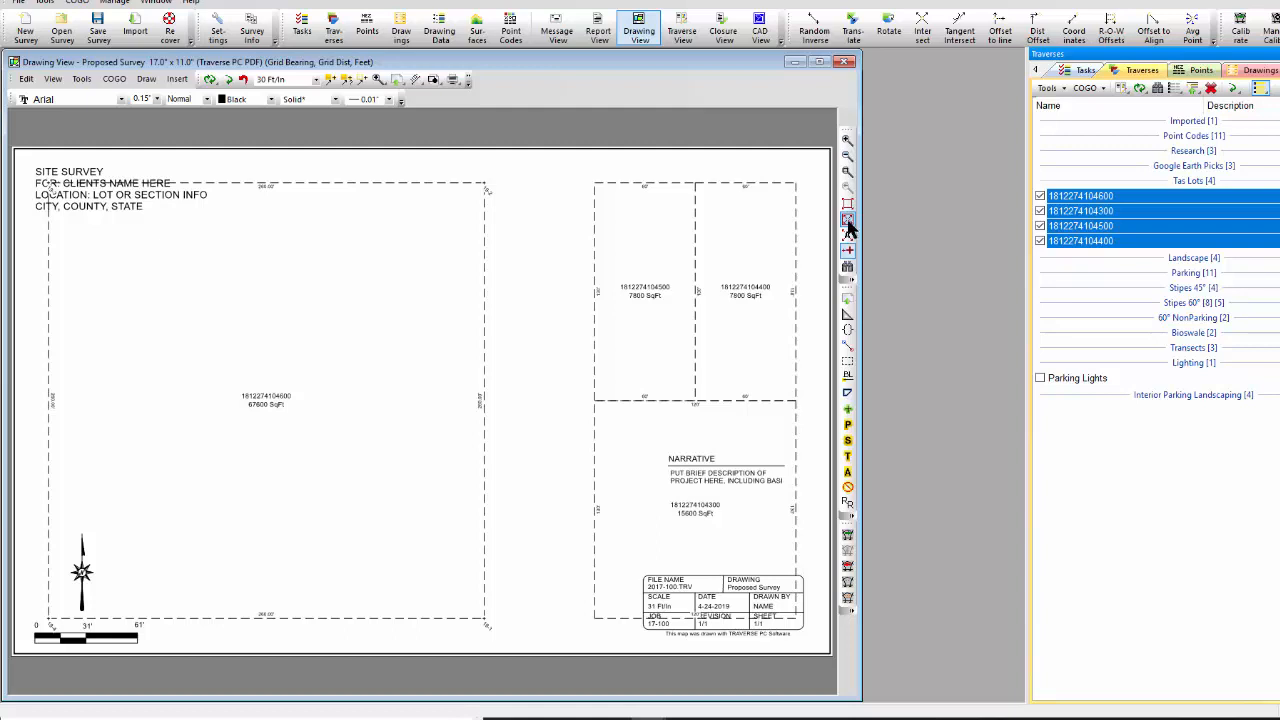
click(560, 280)
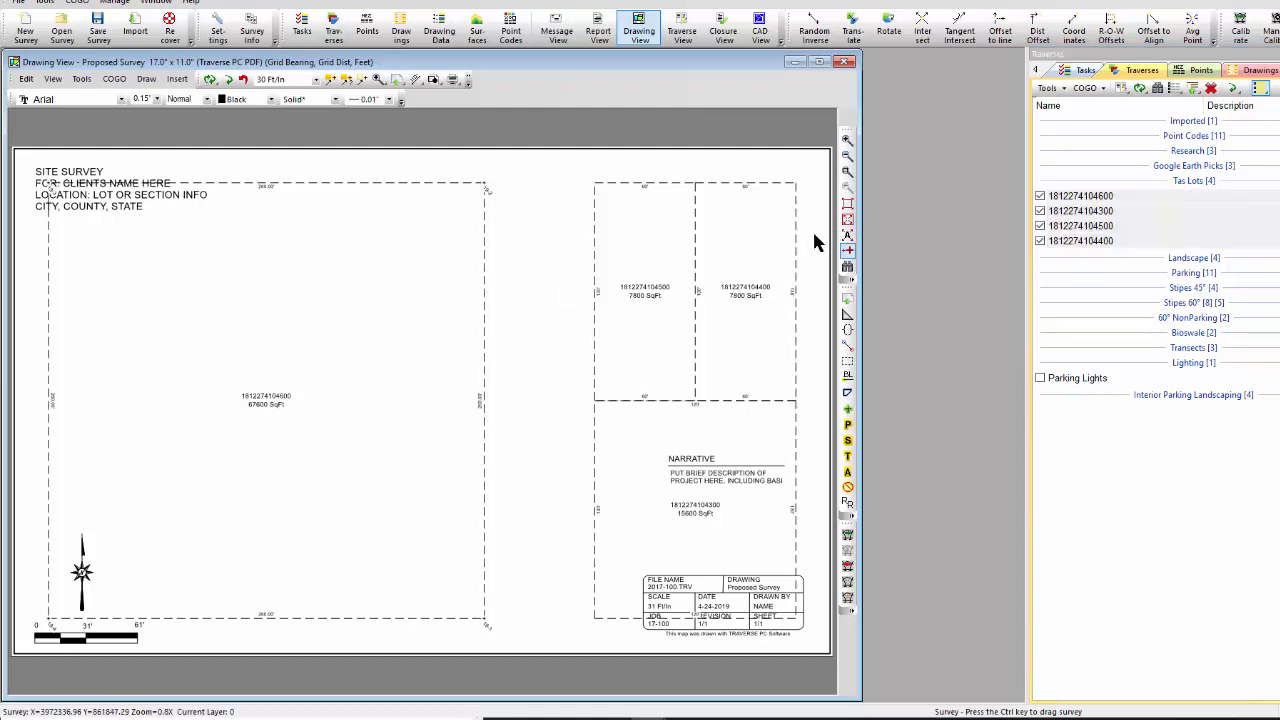
click(316, 80)
click(317, 81)
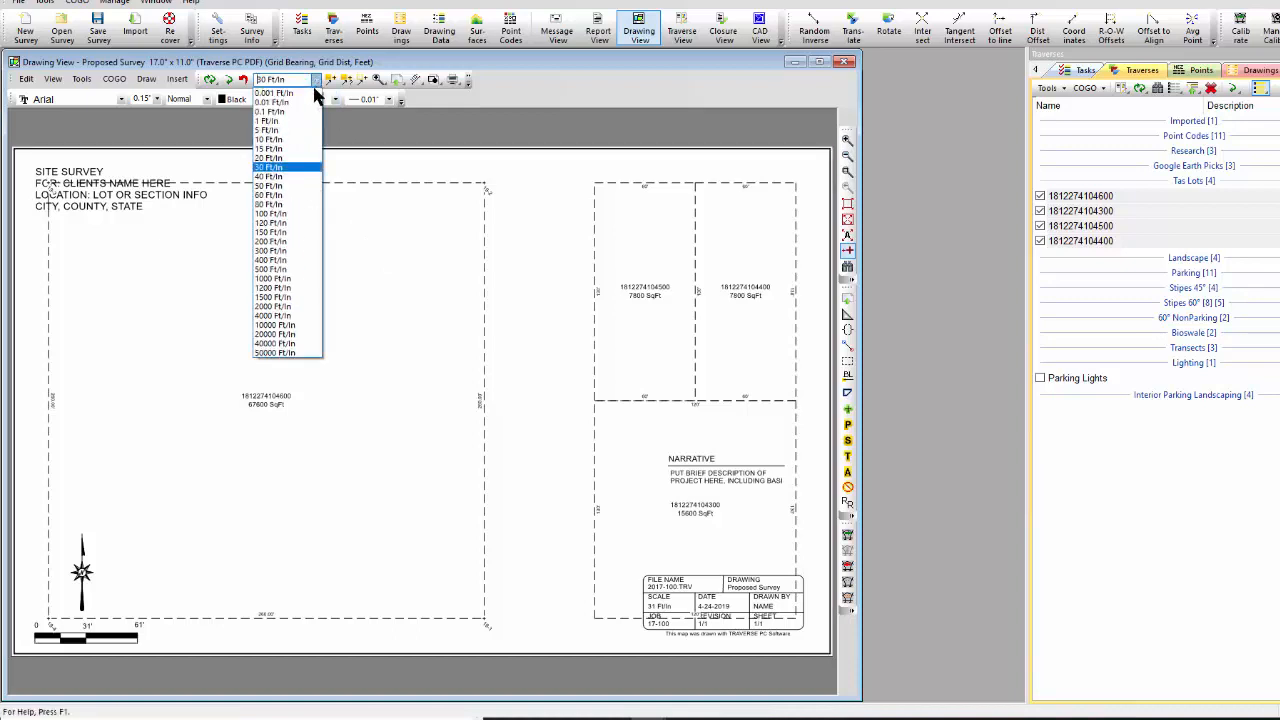
click(277, 182)
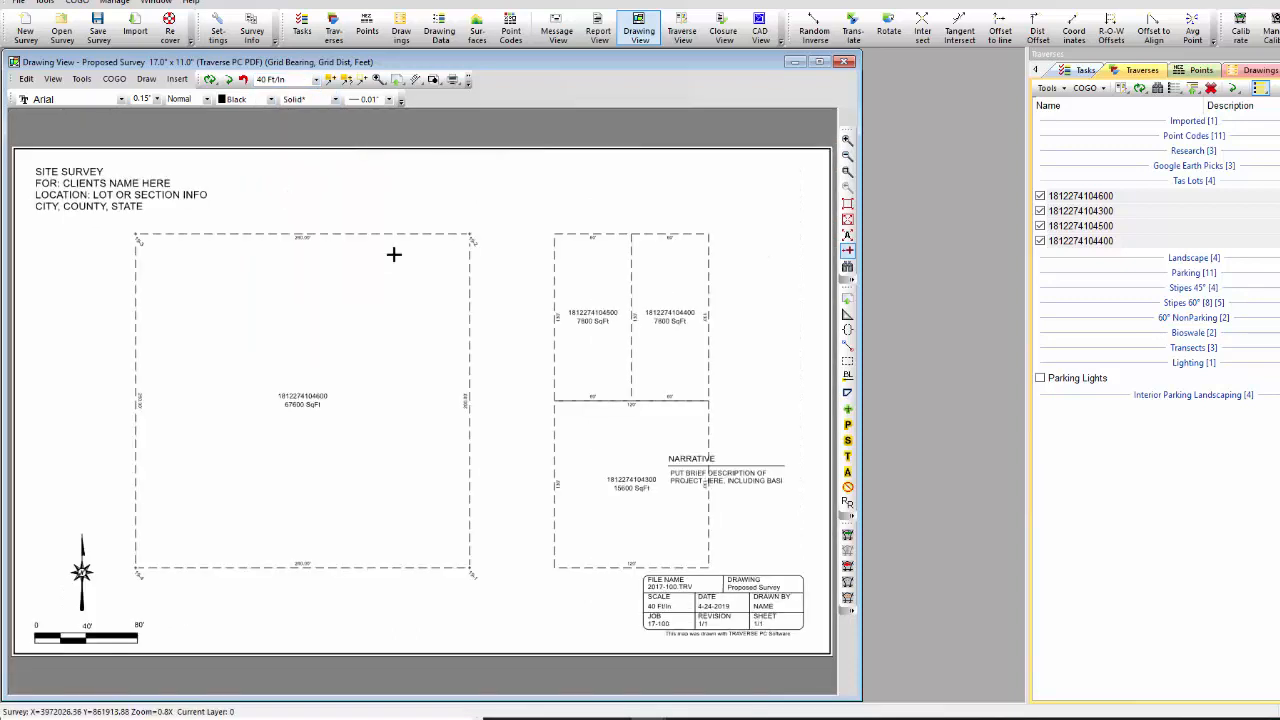
drag(368, 458, 329, 469)
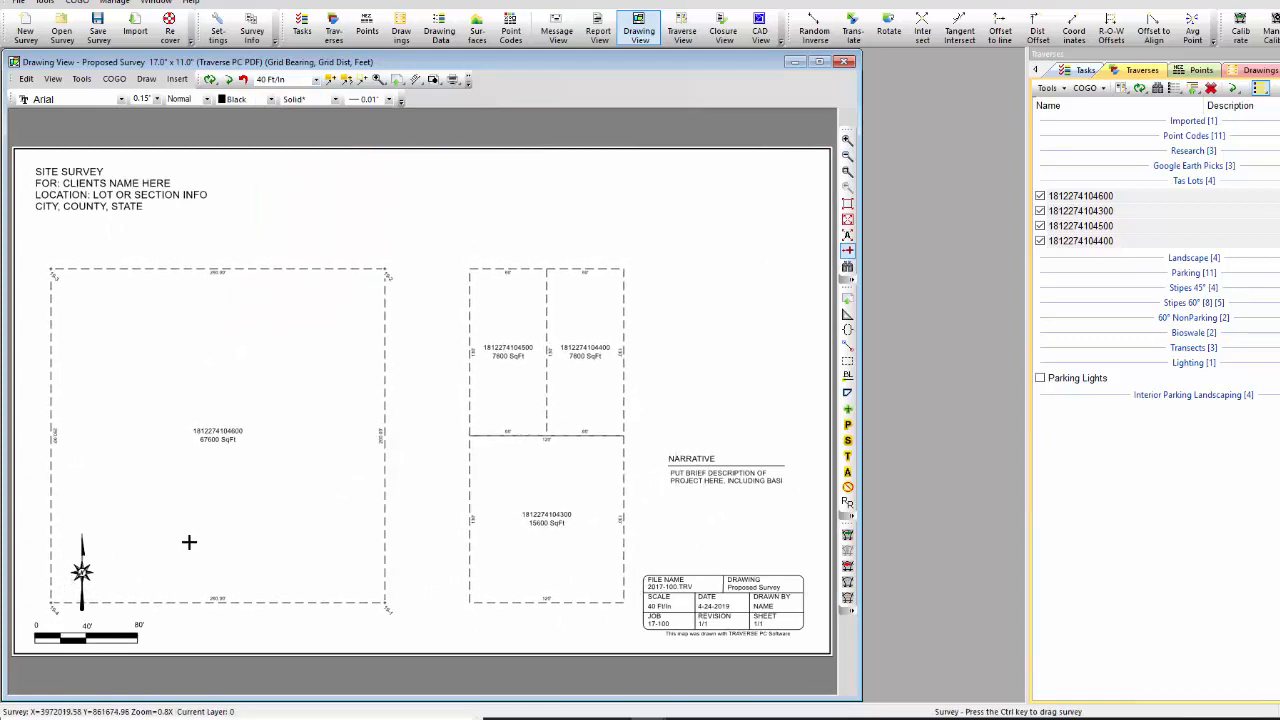
Step: Move the north arrow to the page's upper-right corner and the scale bar to just above the title block
drag(82, 572, 437, 443)
drag(532, 404, 786, 206)
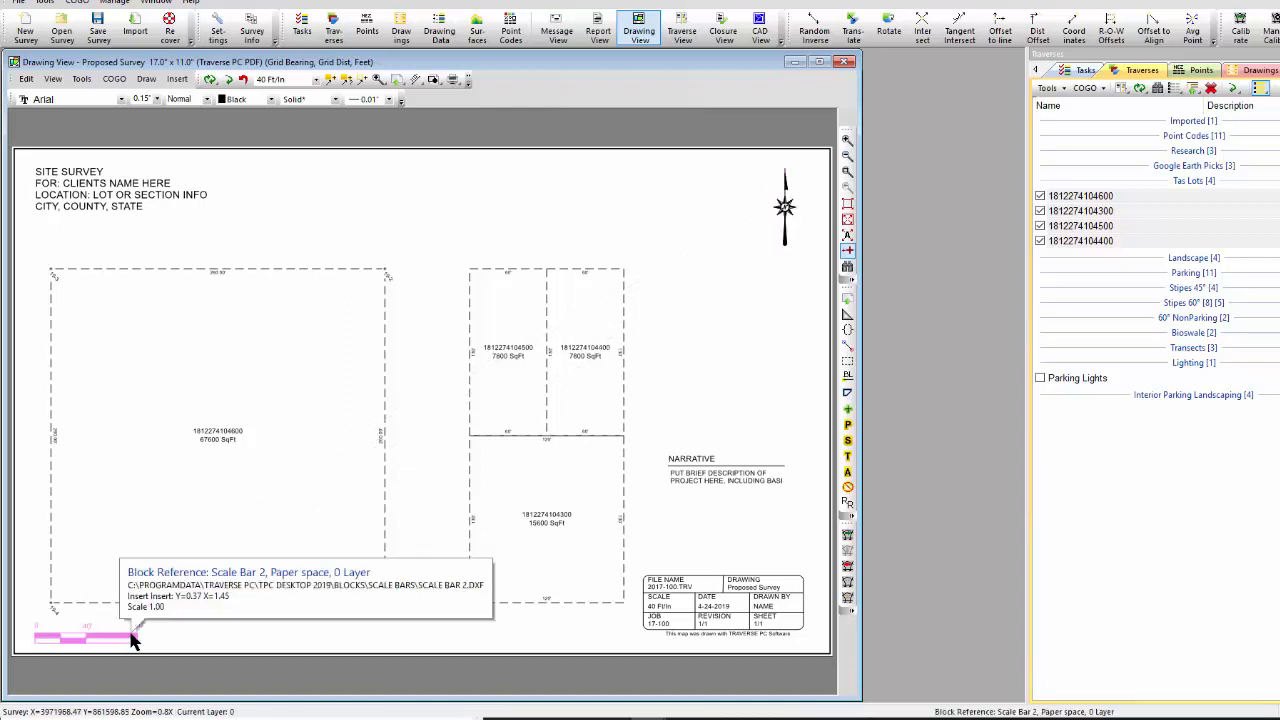
drag(133, 640, 765, 557)
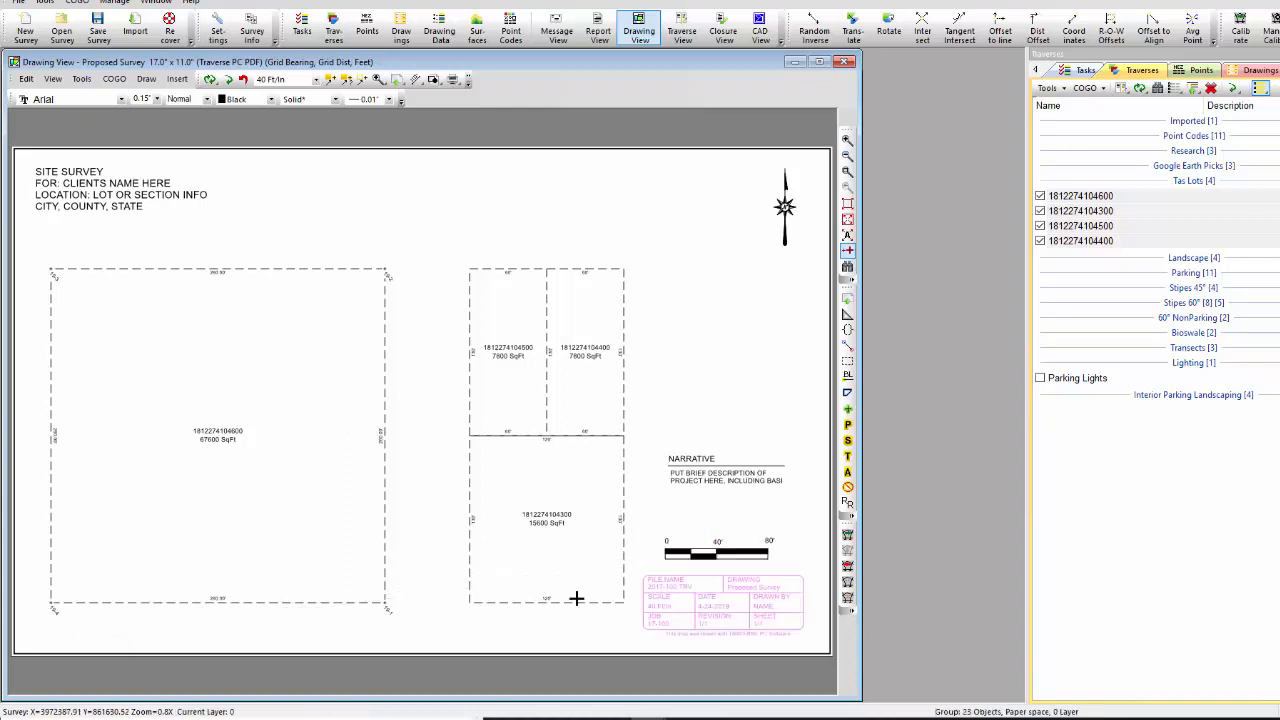
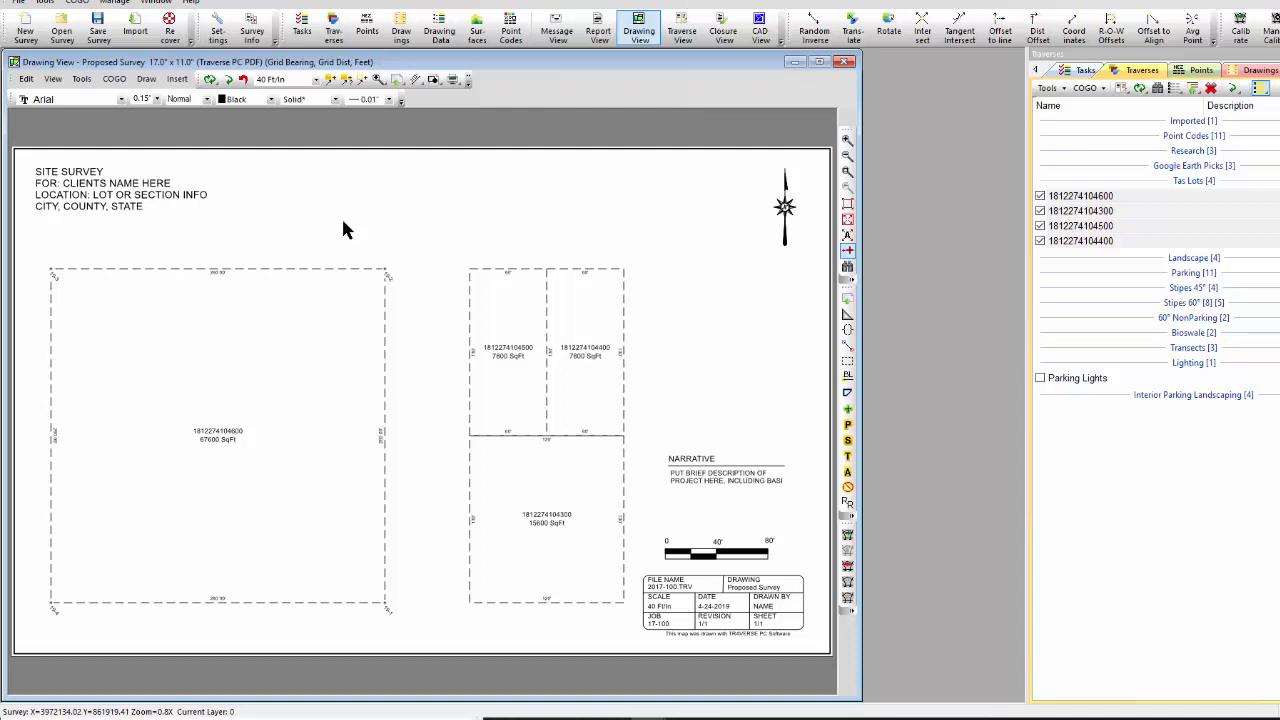
Step: Draw a two-segment leader with a horizontal landing, ending at the lower-left corner of the smaller lots' boundary
click(847, 172)
click(423, 570)
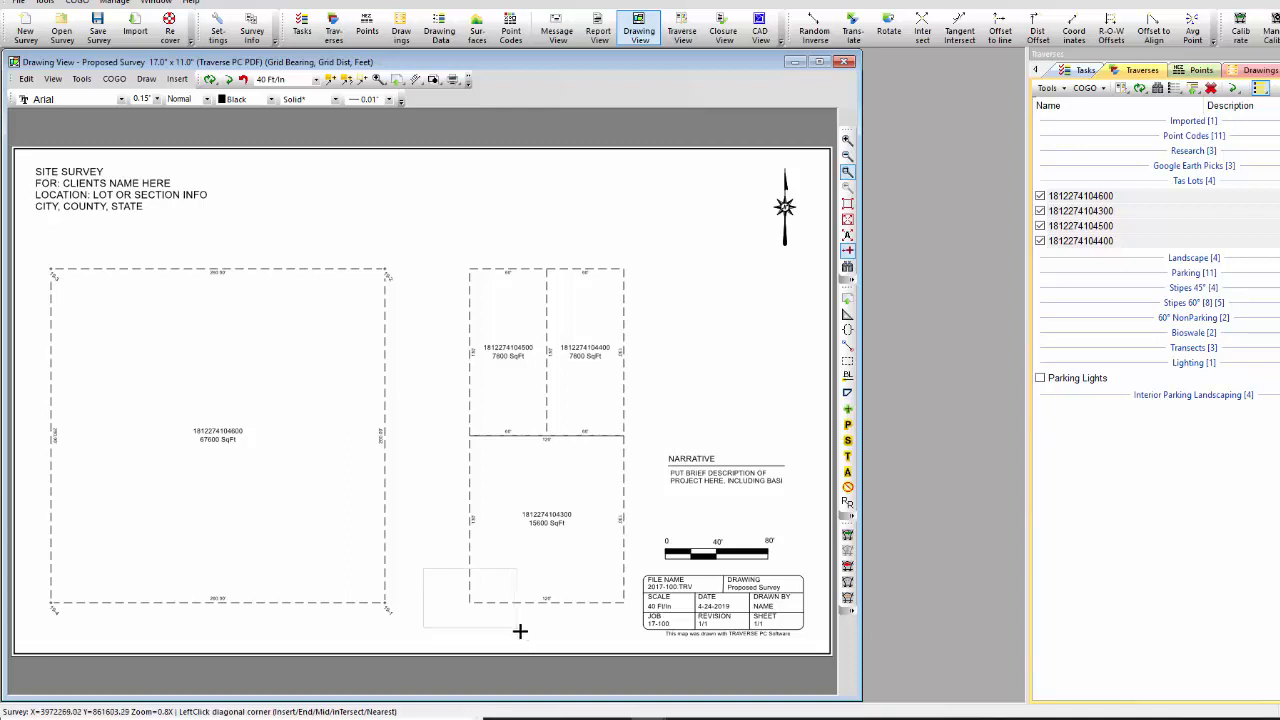
click(531, 629)
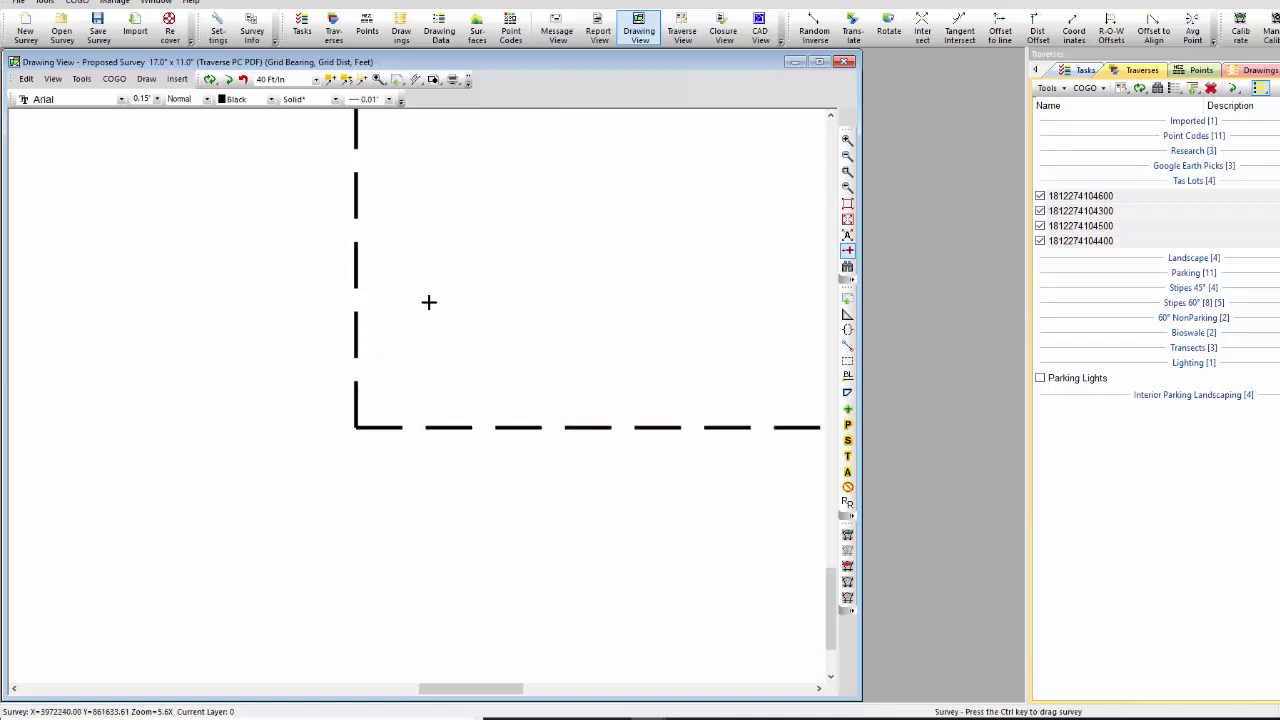
click(418, 84)
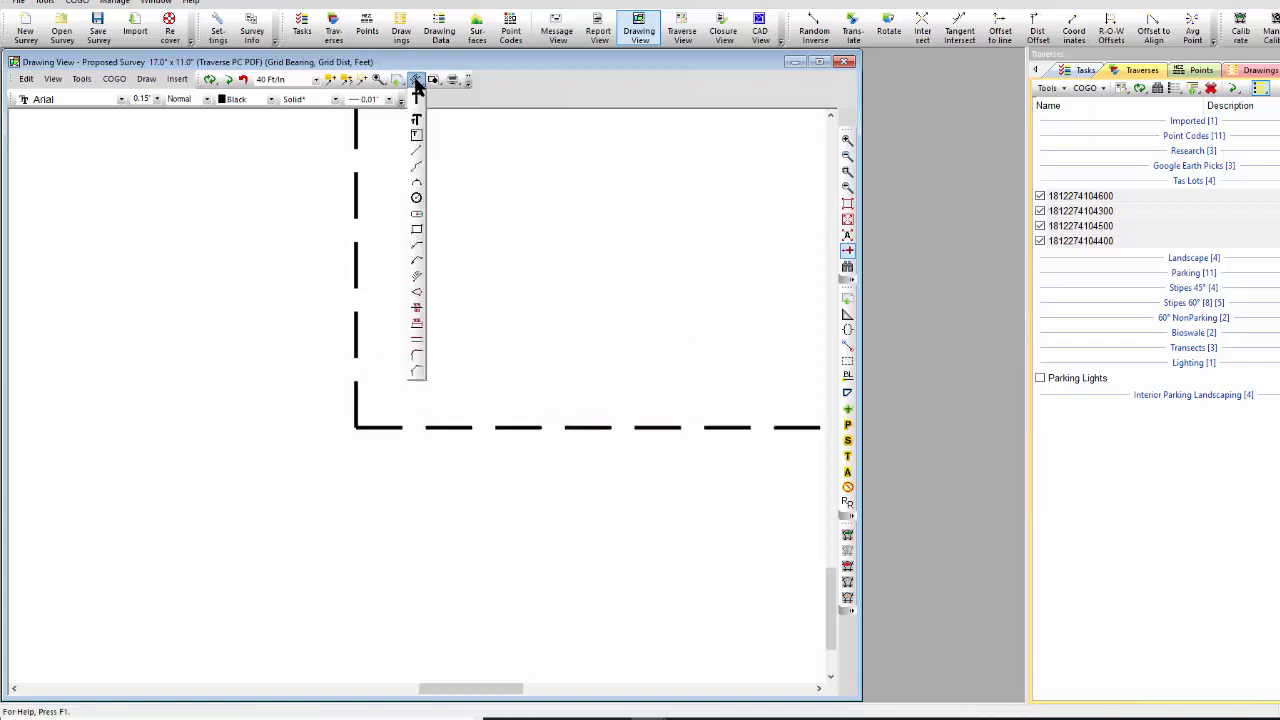
click(416, 247)
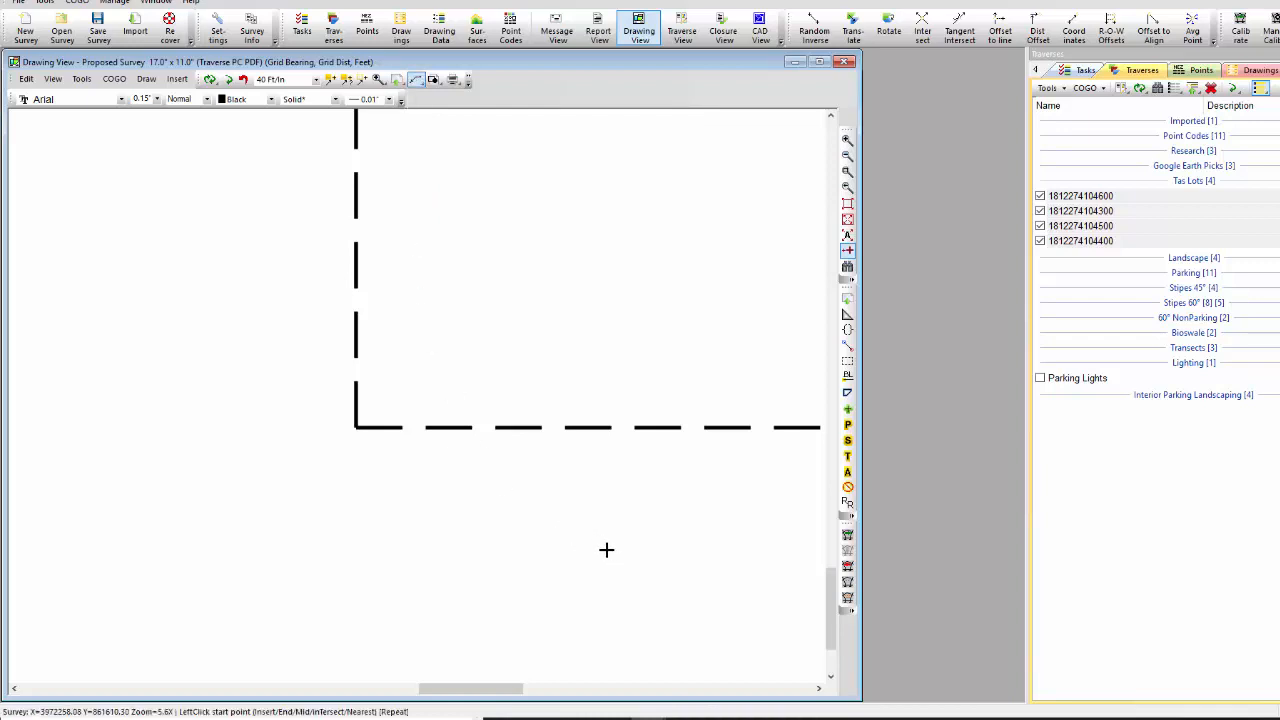
click(689, 545)
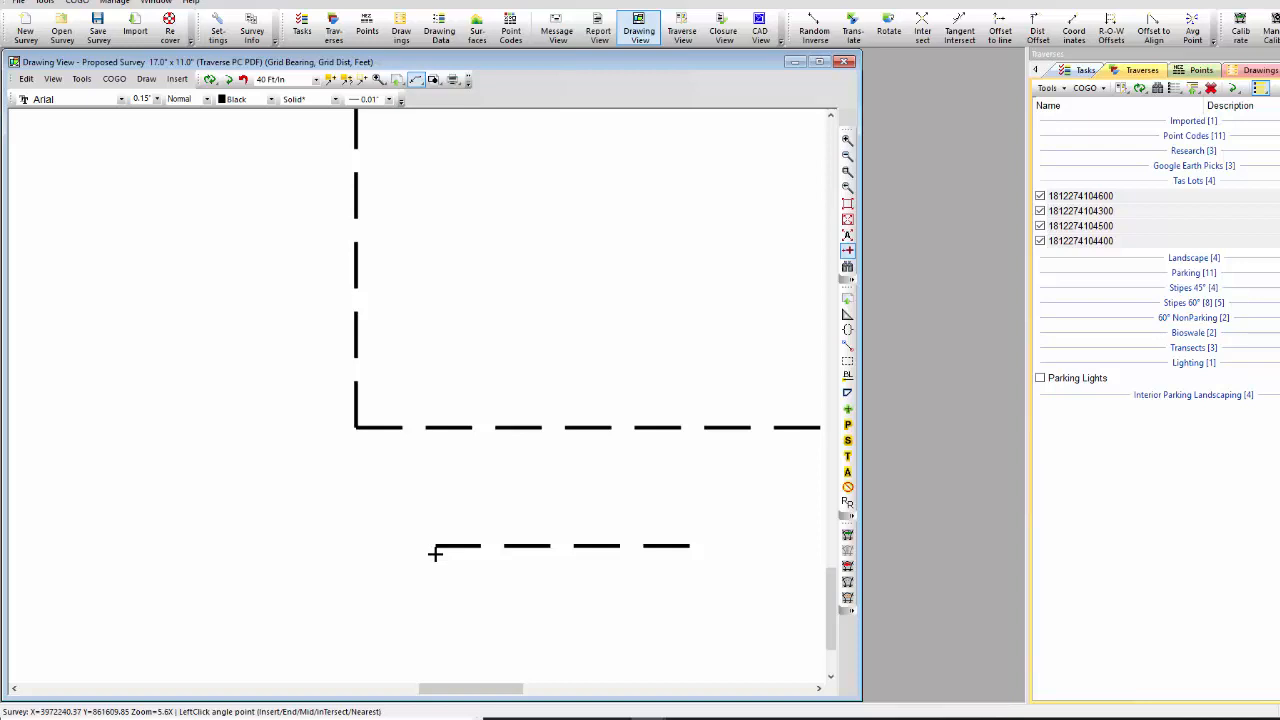
click(435, 553)
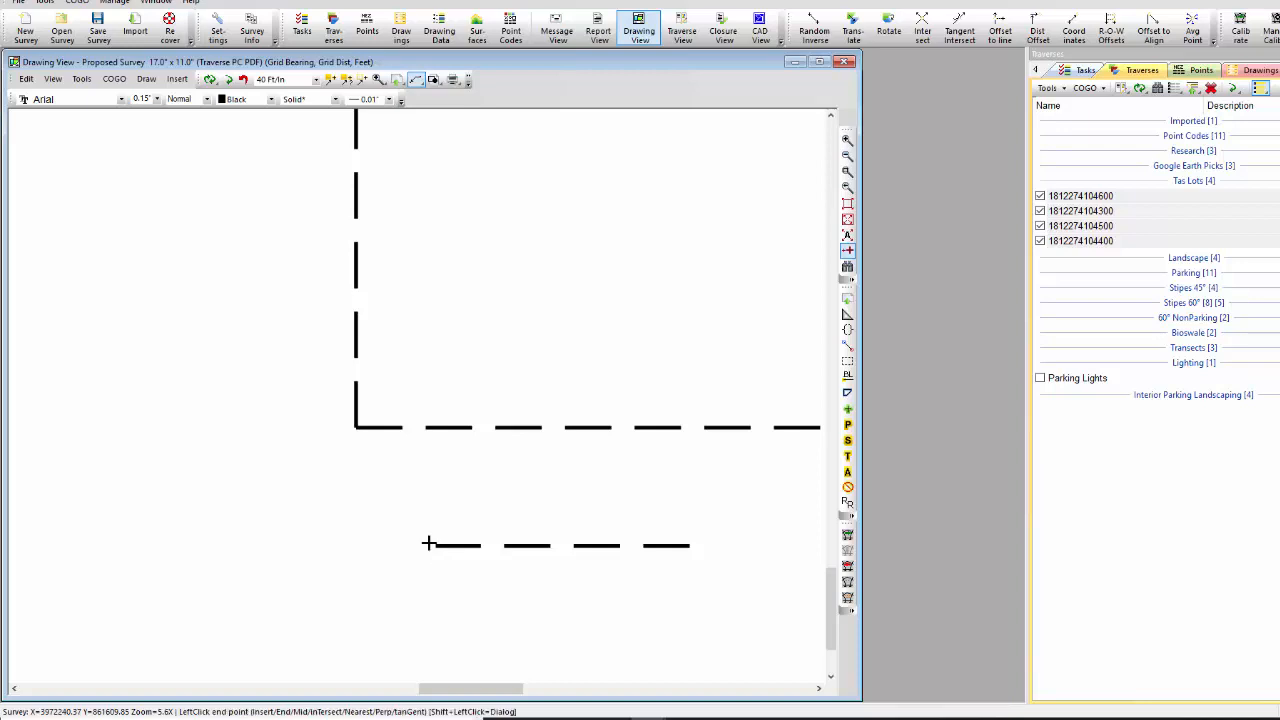
click(360, 444)
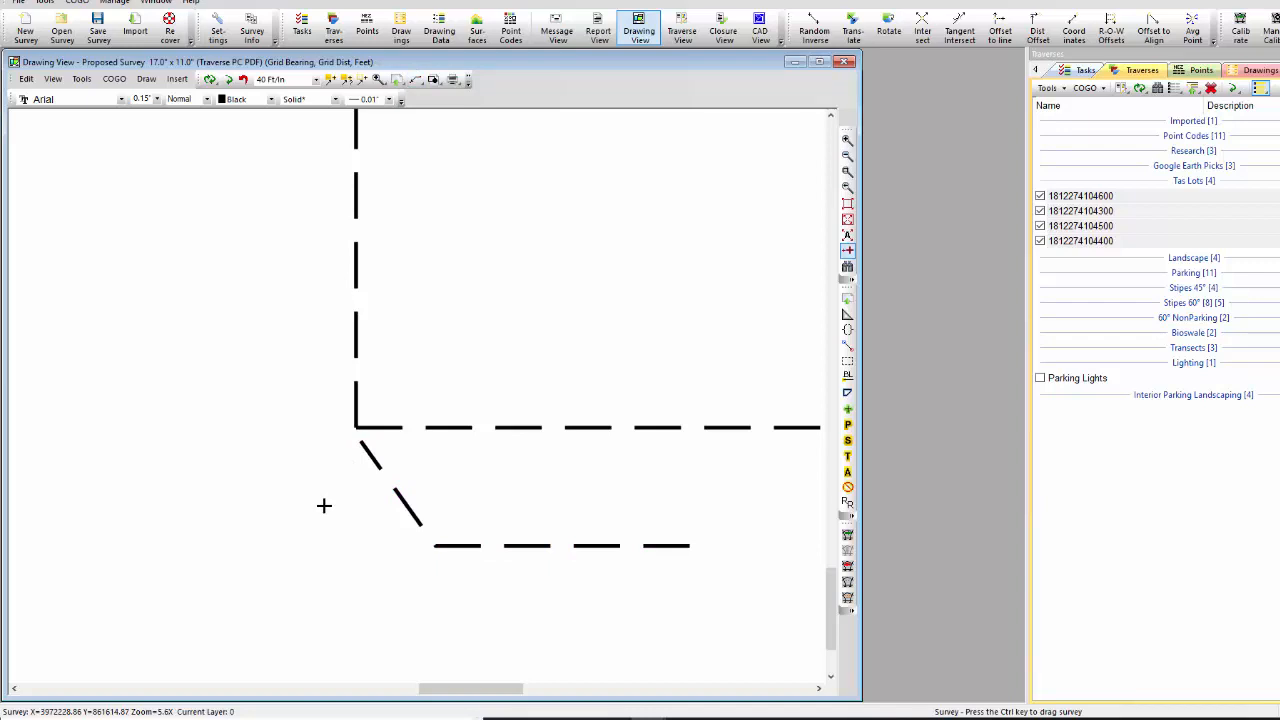
Step: Change the drawing's leader line type from dashed to Solid in the drawing settings
click(81, 79)
click(111, 110)
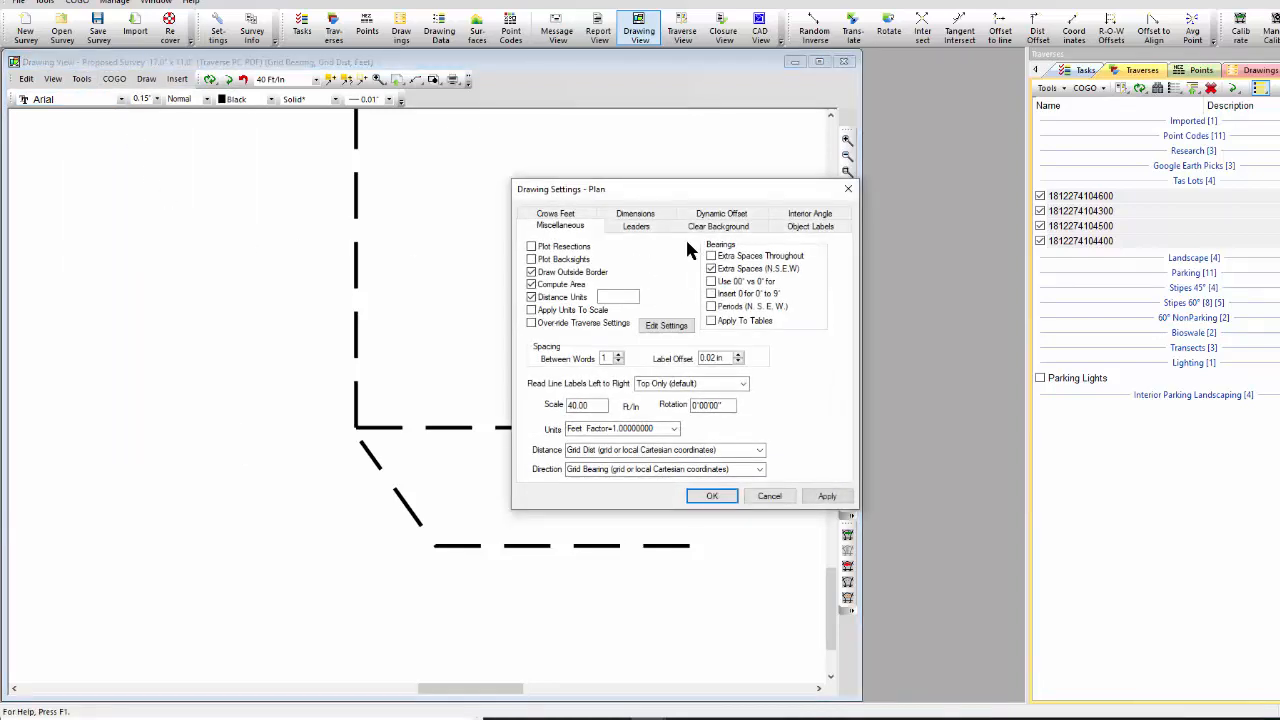
click(648, 229)
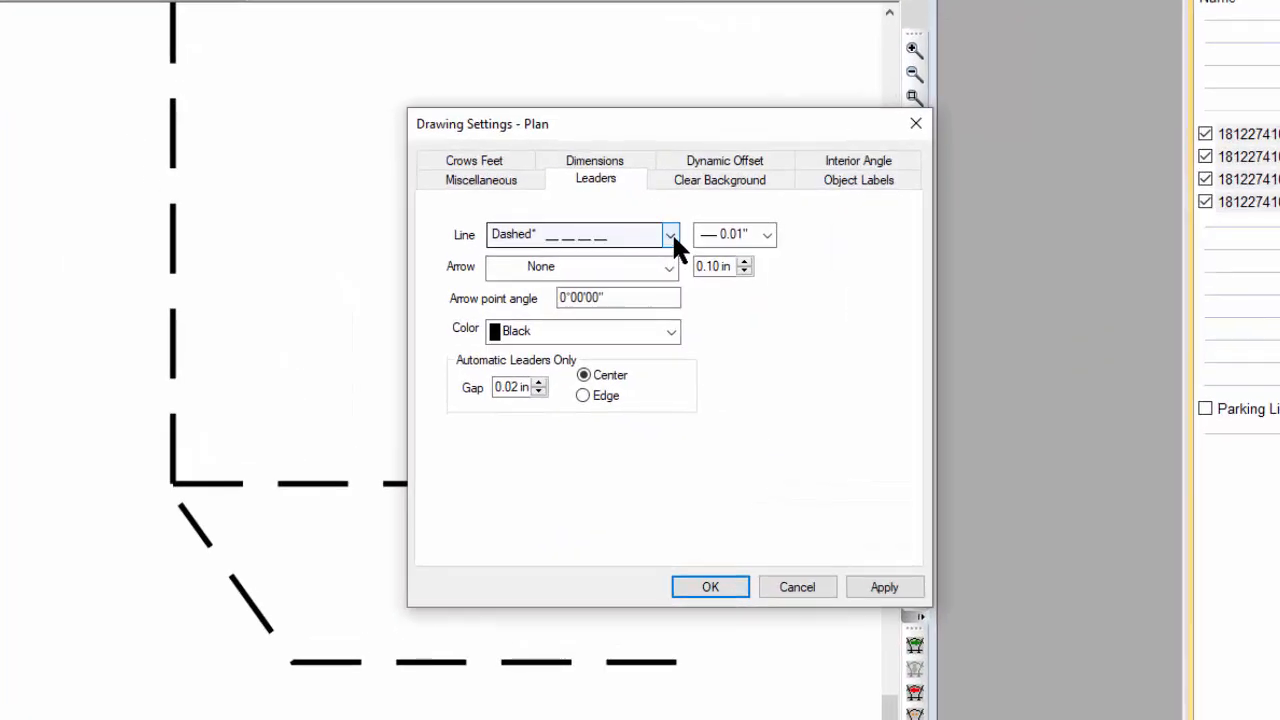
click(685, 263)
click(591, 706)
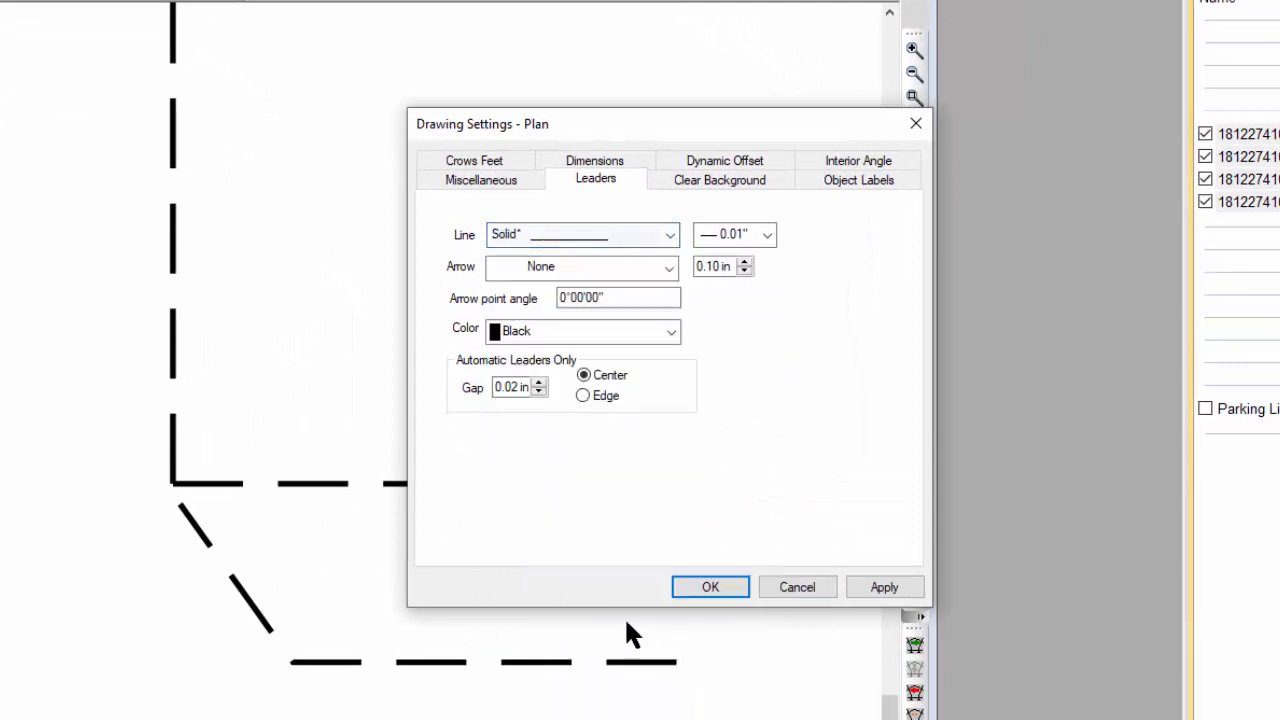
Step: Give the leaders a Solid Arrow with a size of 0.06 in and apply the drawing settings
click(655, 267)
click(565, 331)
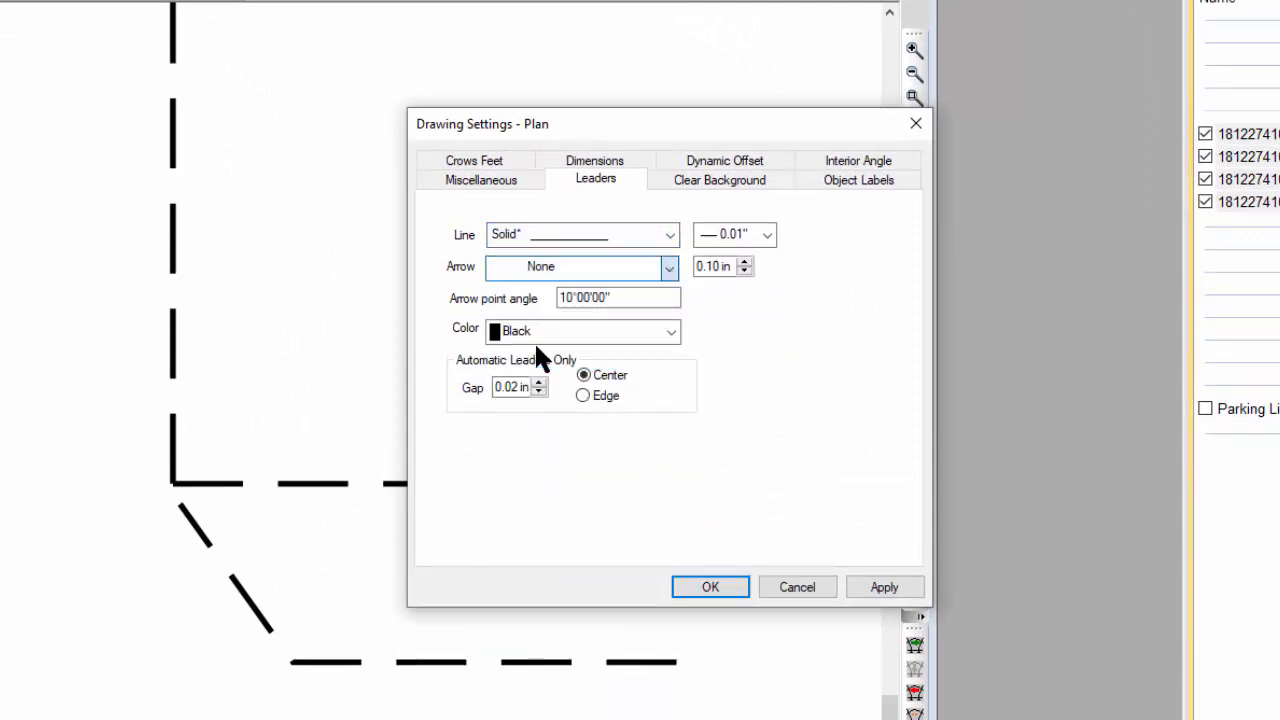
click(743, 270)
click(743, 270)
click(743, 270)
click(743, 270)
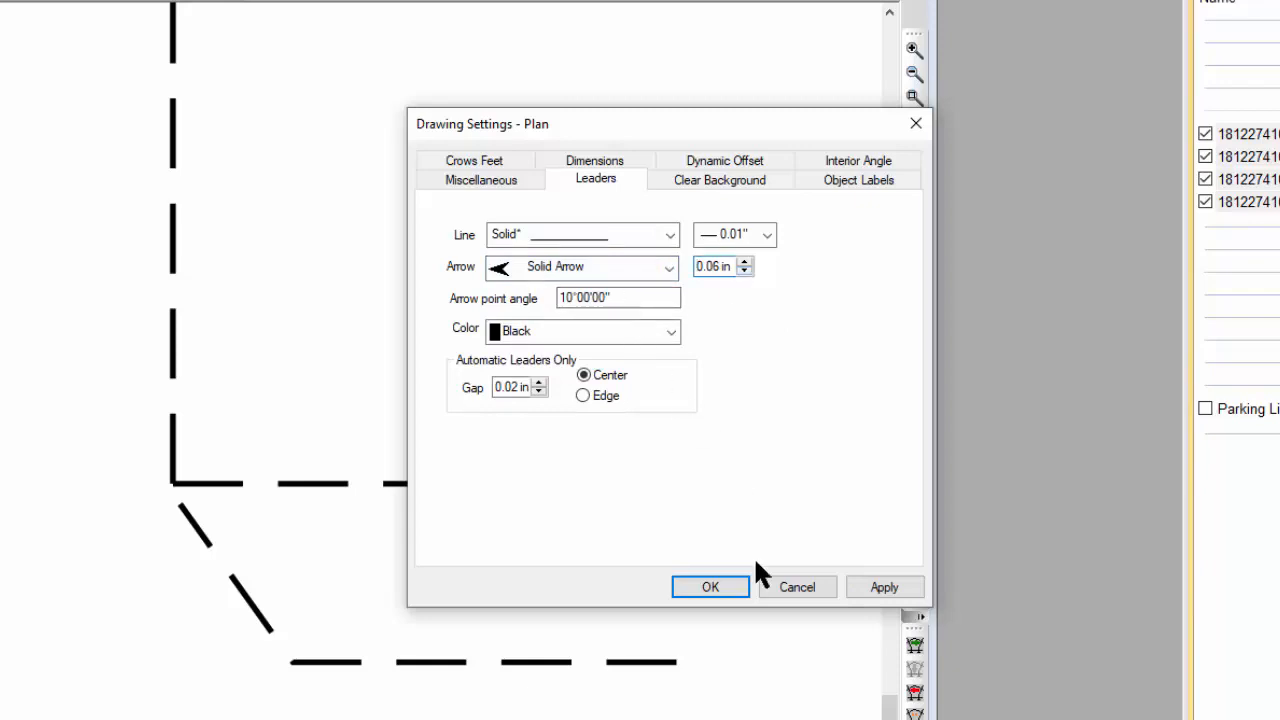
click(720, 587)
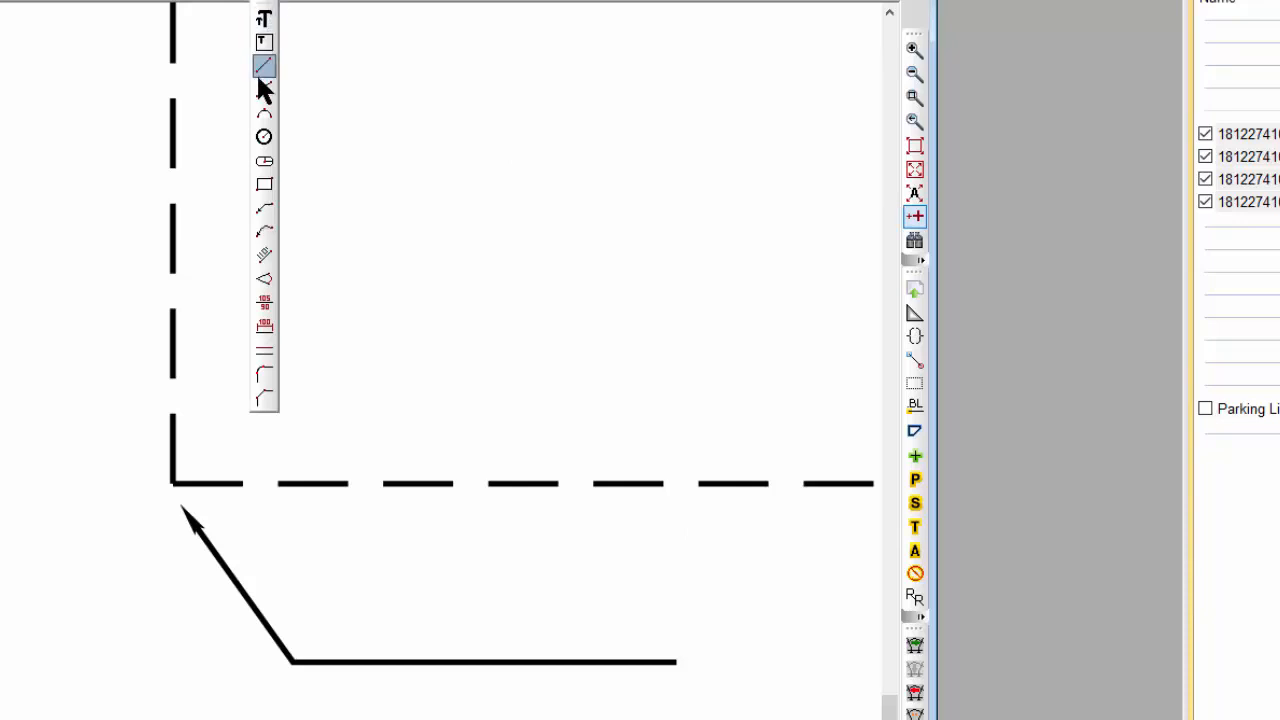
Step: Draw a dynamic offset about 23.07' long from a point inside the lot to its left boundary line
click(264, 256)
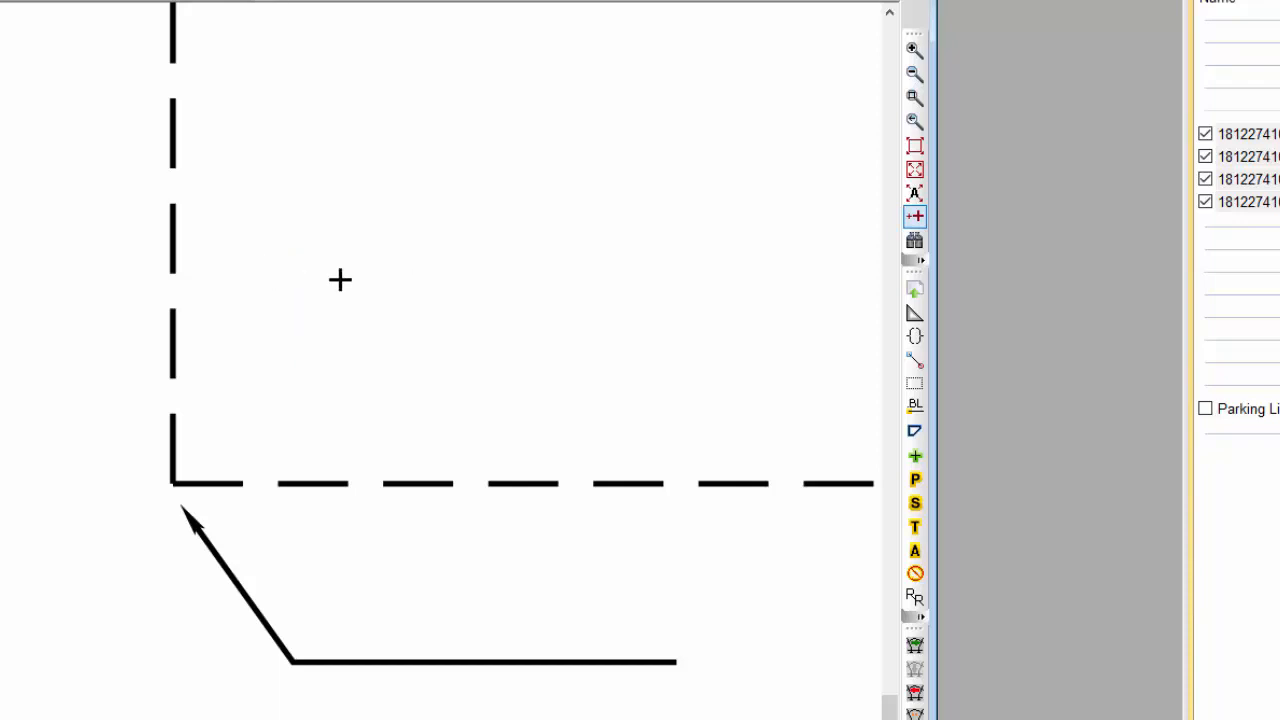
click(509, 220)
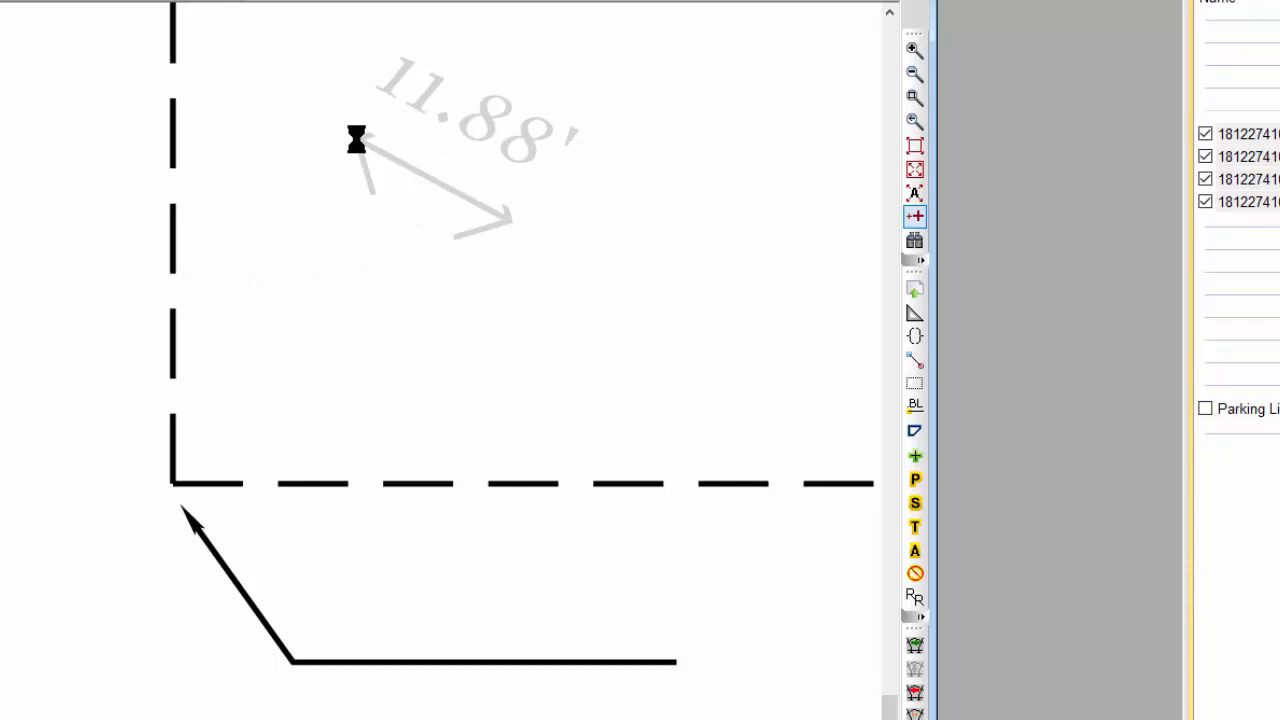
click(173, 245)
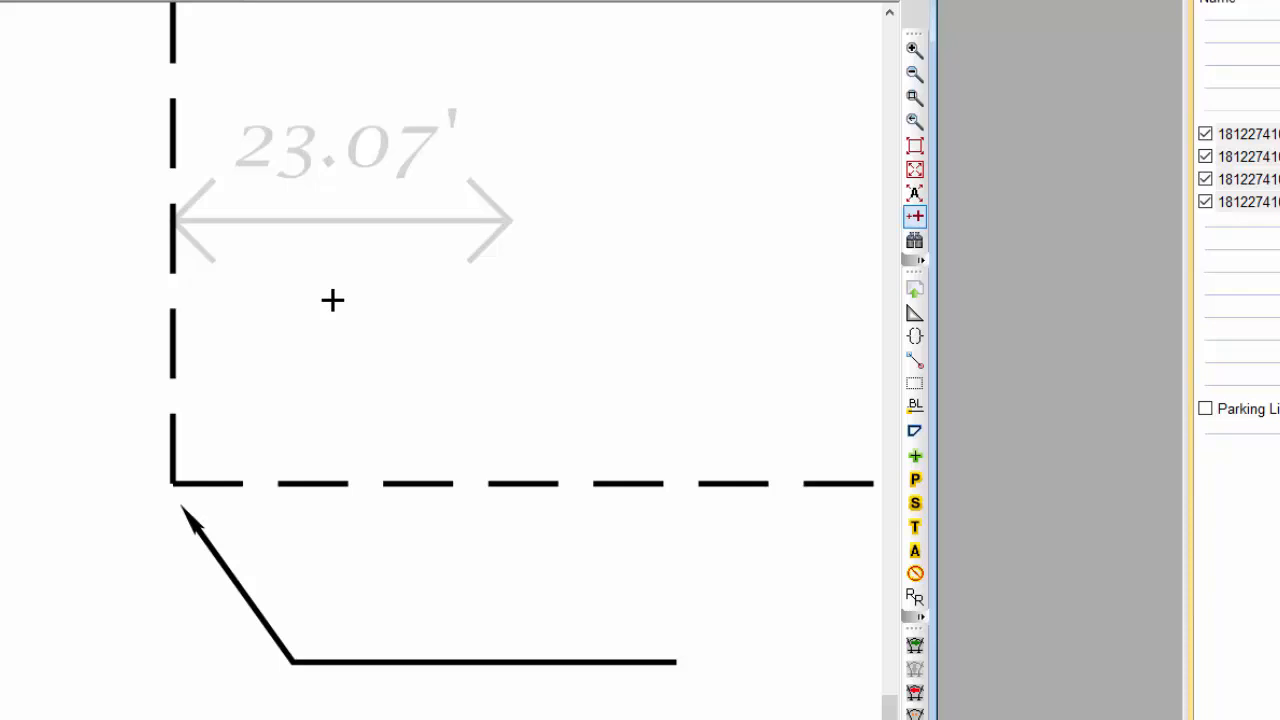
Step: Set the dynamic offset color to Gray and its label font to Arial in the drawing settings
right_click(4, 145)
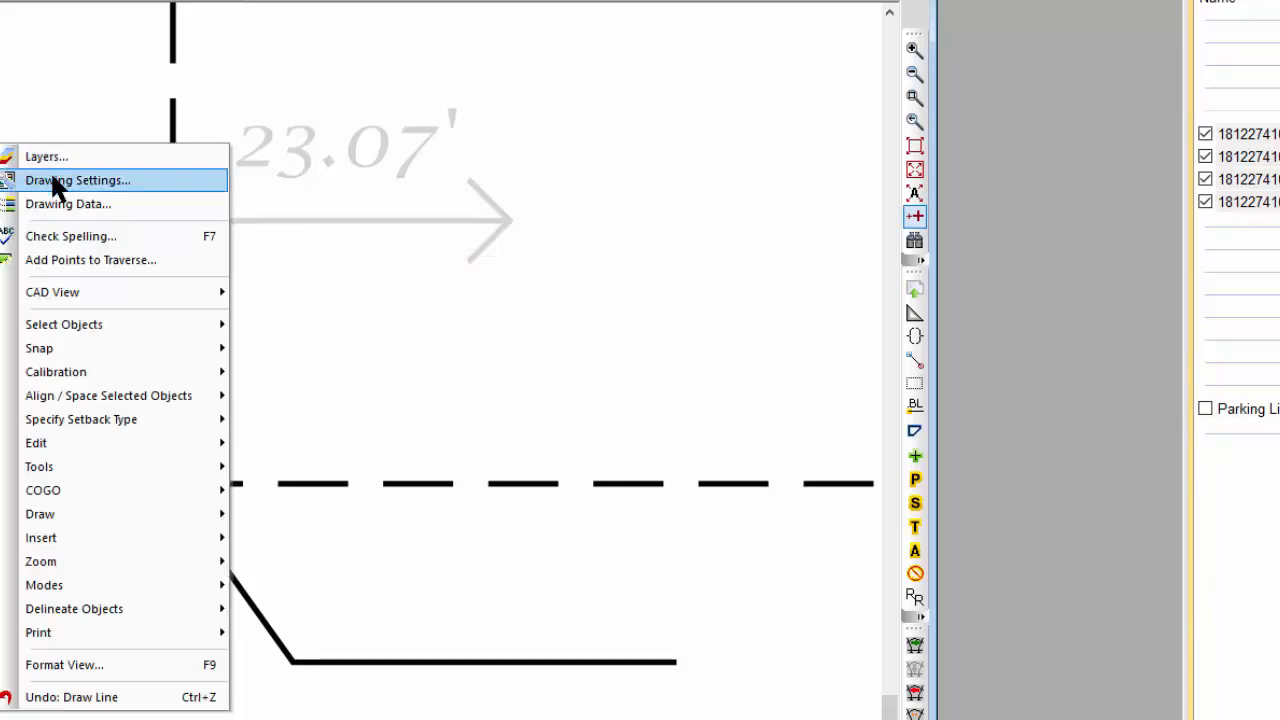
click(52, 180)
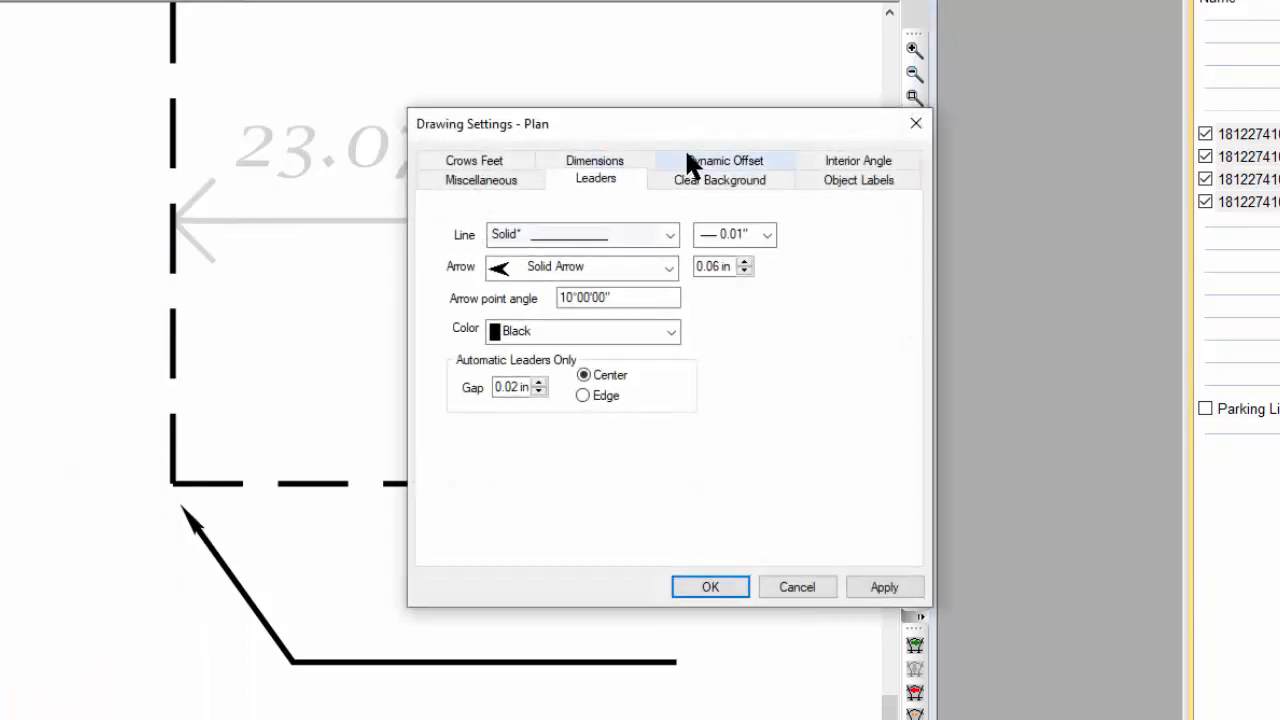
click(687, 157)
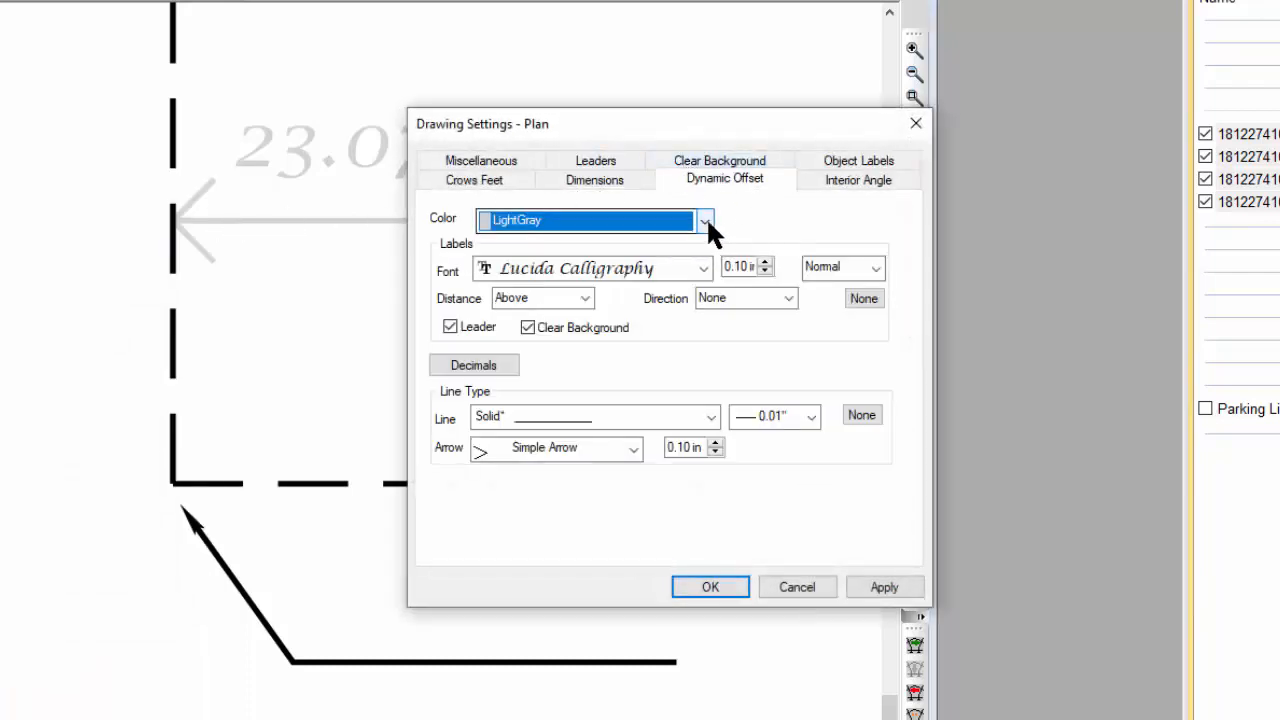
click(706, 221)
scroll(727, 388, up, 15)
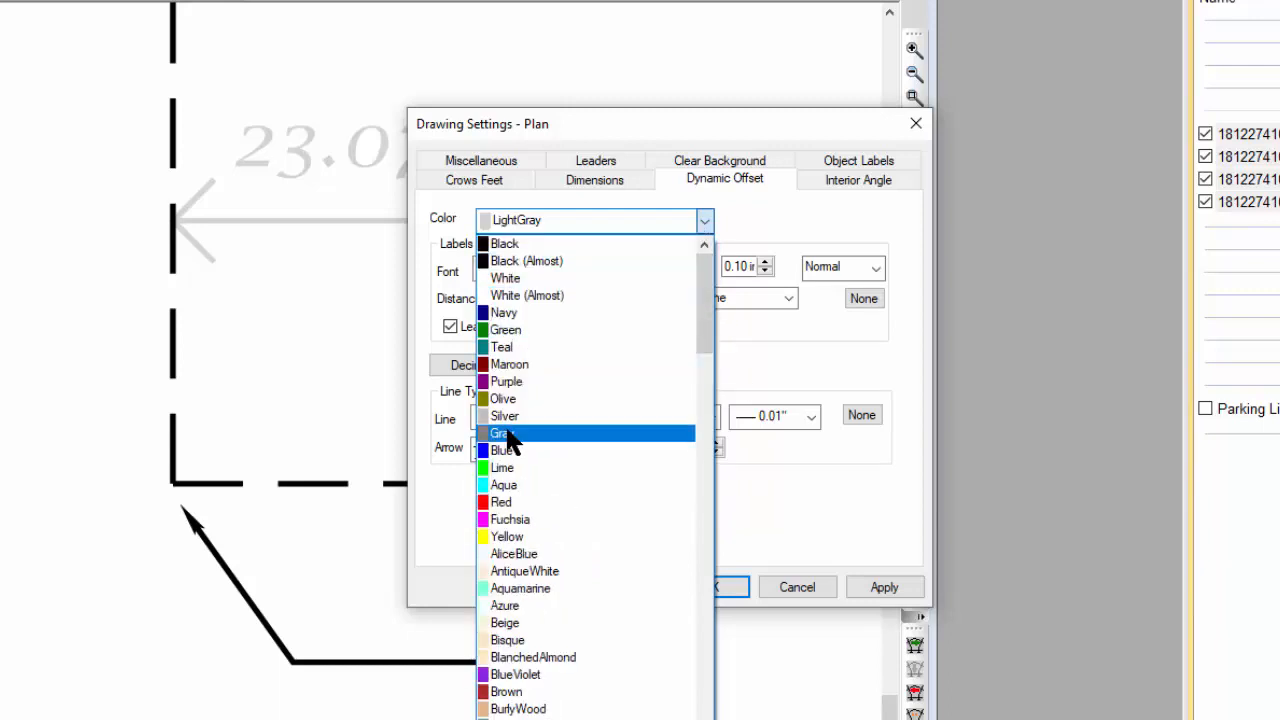
click(510, 433)
click(704, 268)
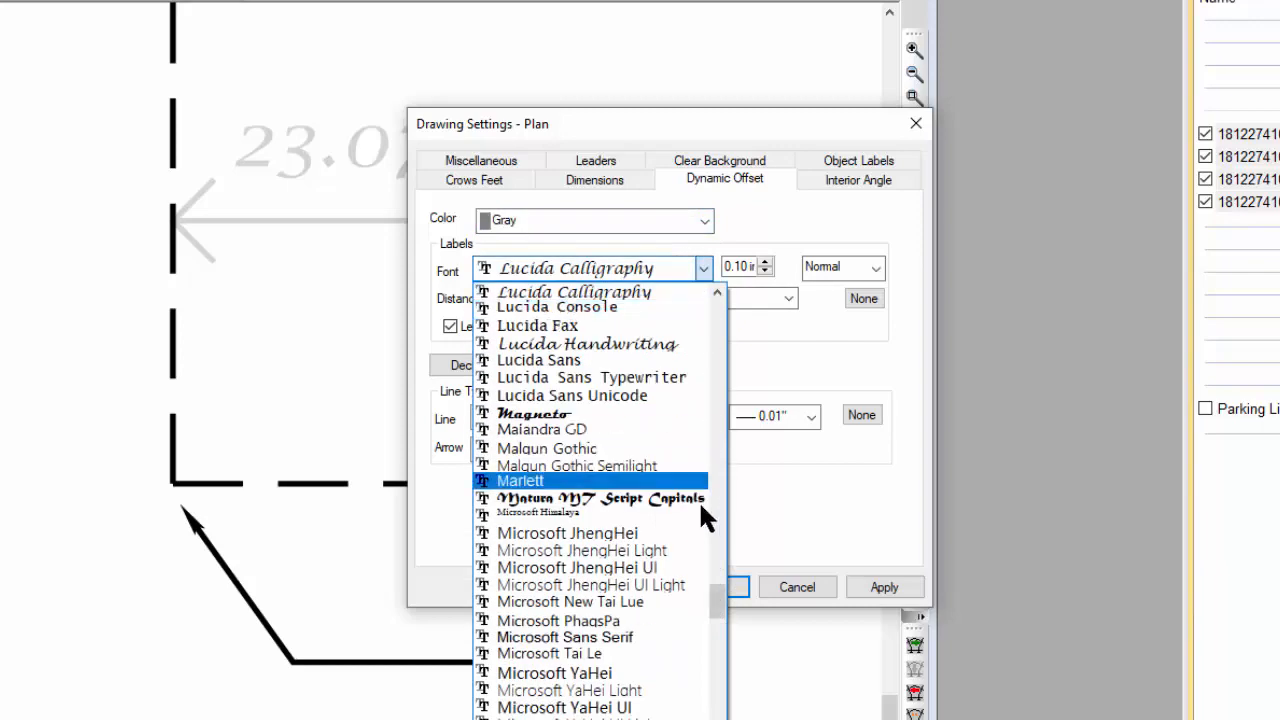
drag(719, 595, 707, 318)
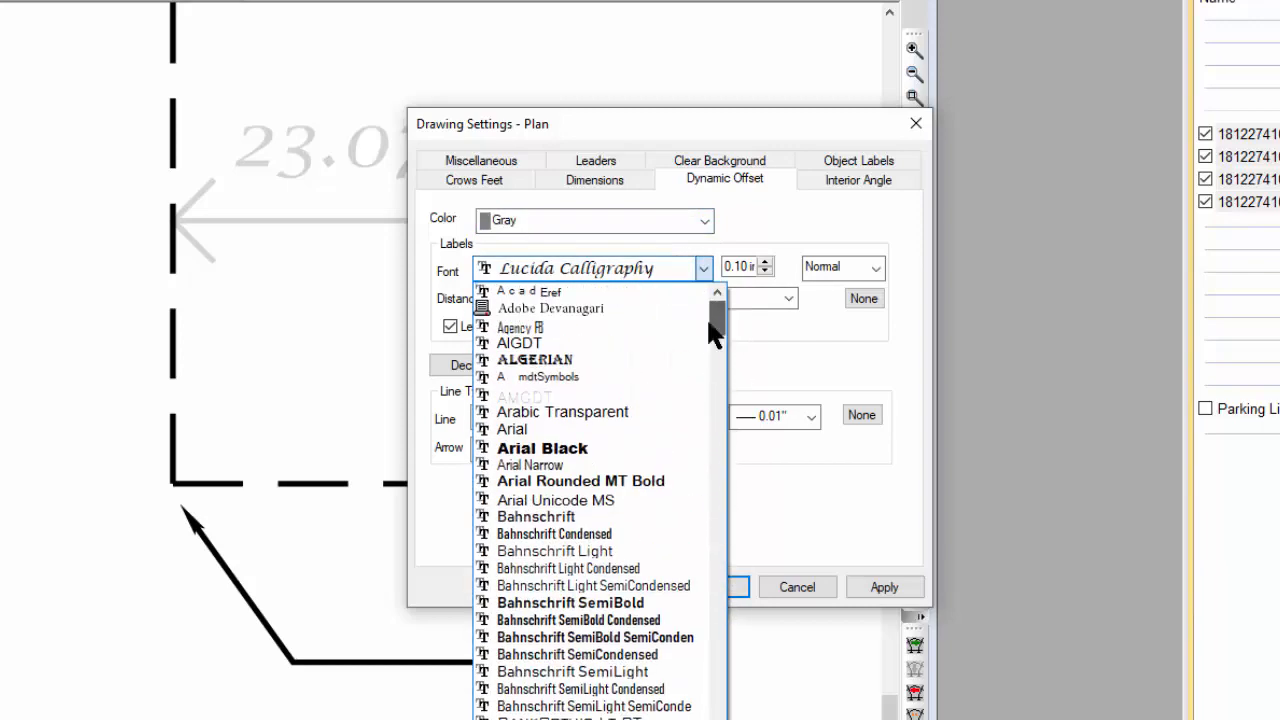
click(515, 427)
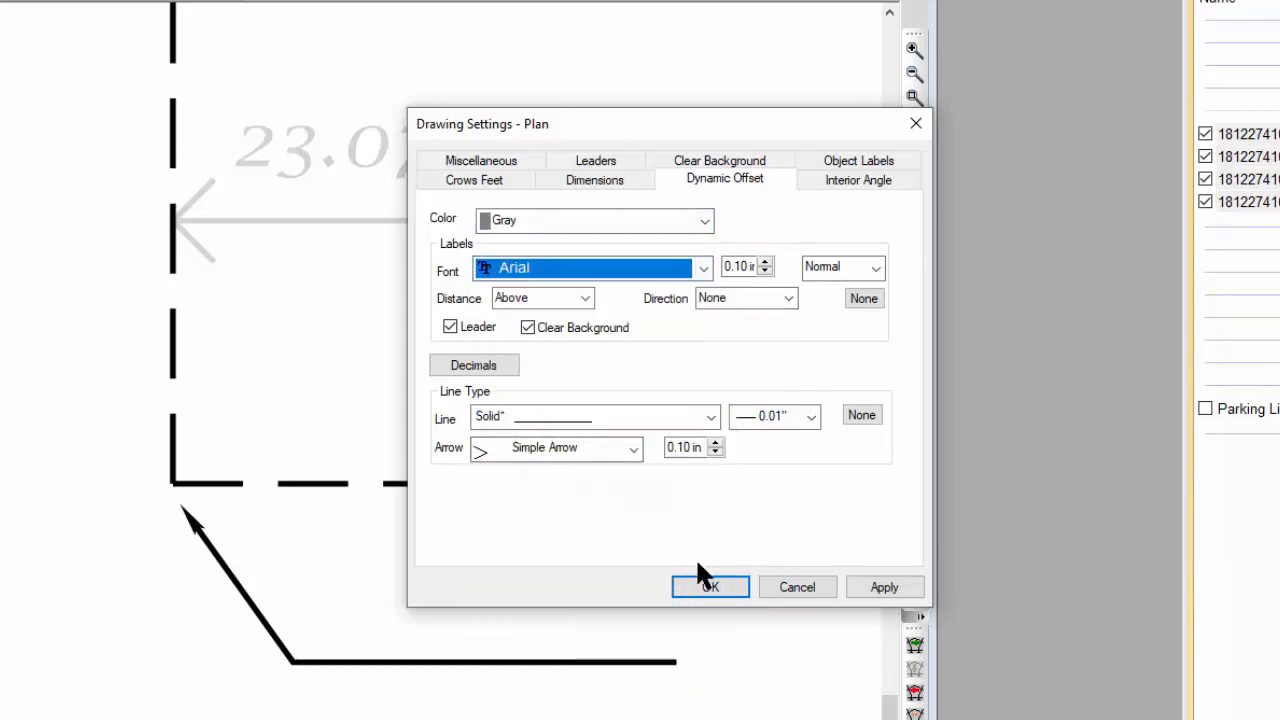
Step: Set the dynamic offset arrow to Solid Arrow, reduce its size, and apply the drawing settings
click(633, 447)
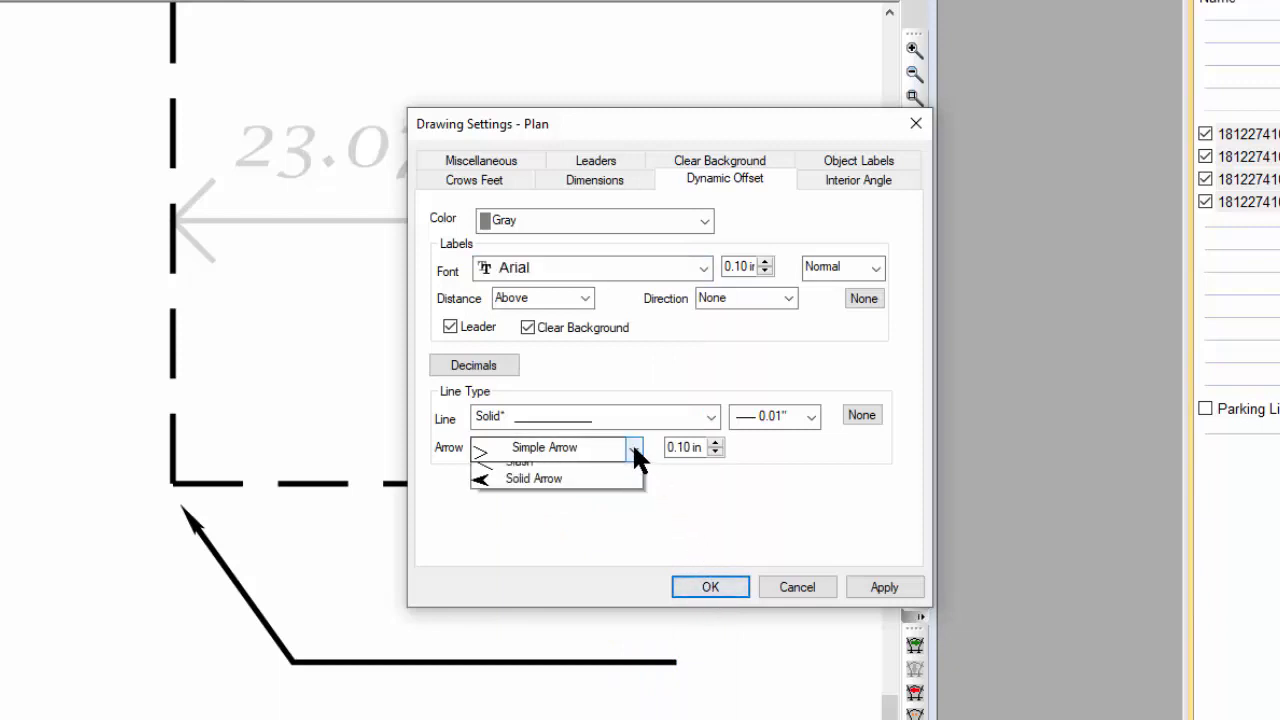
click(530, 523)
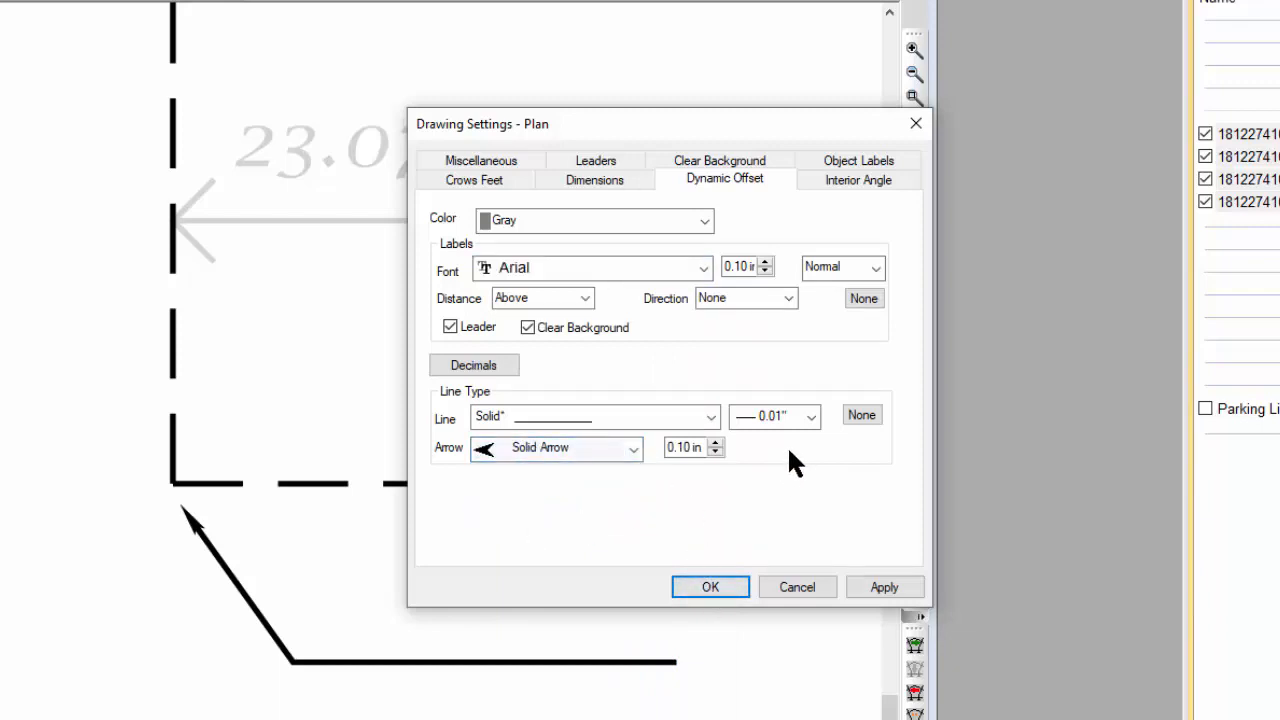
click(715, 451)
click(710, 587)
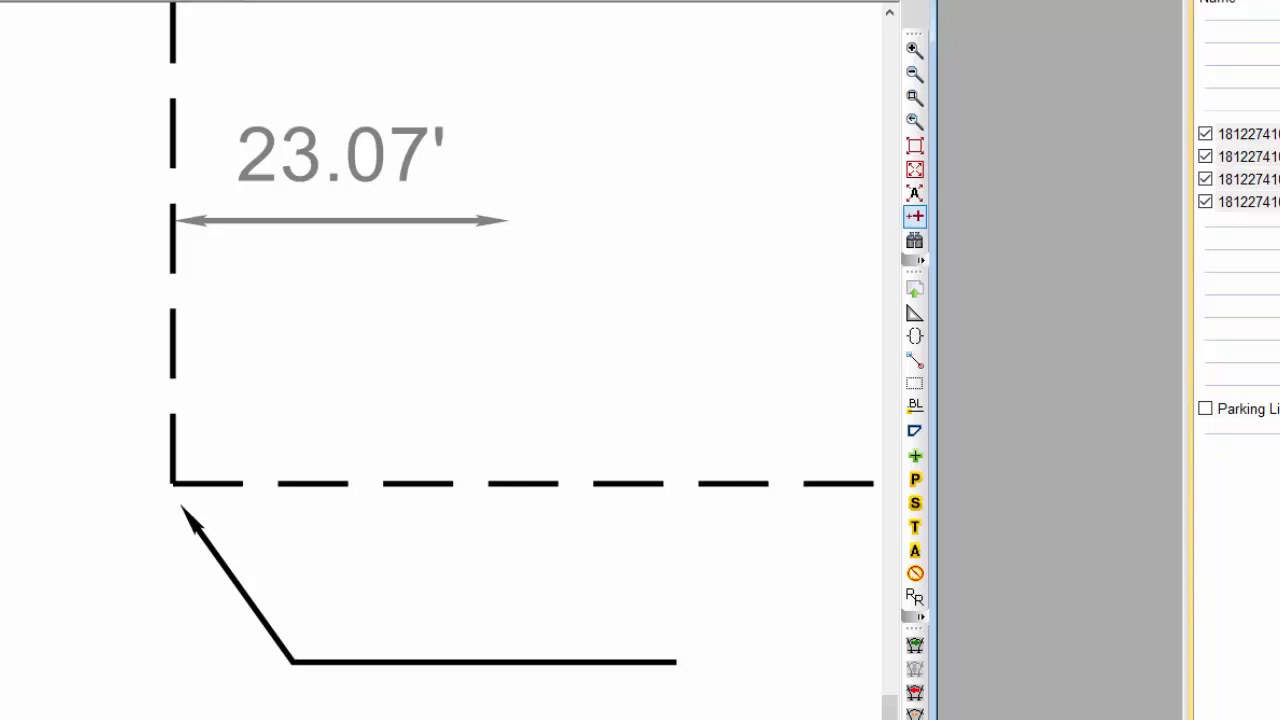
right_click(14, 153)
mouse_move(11, 510)
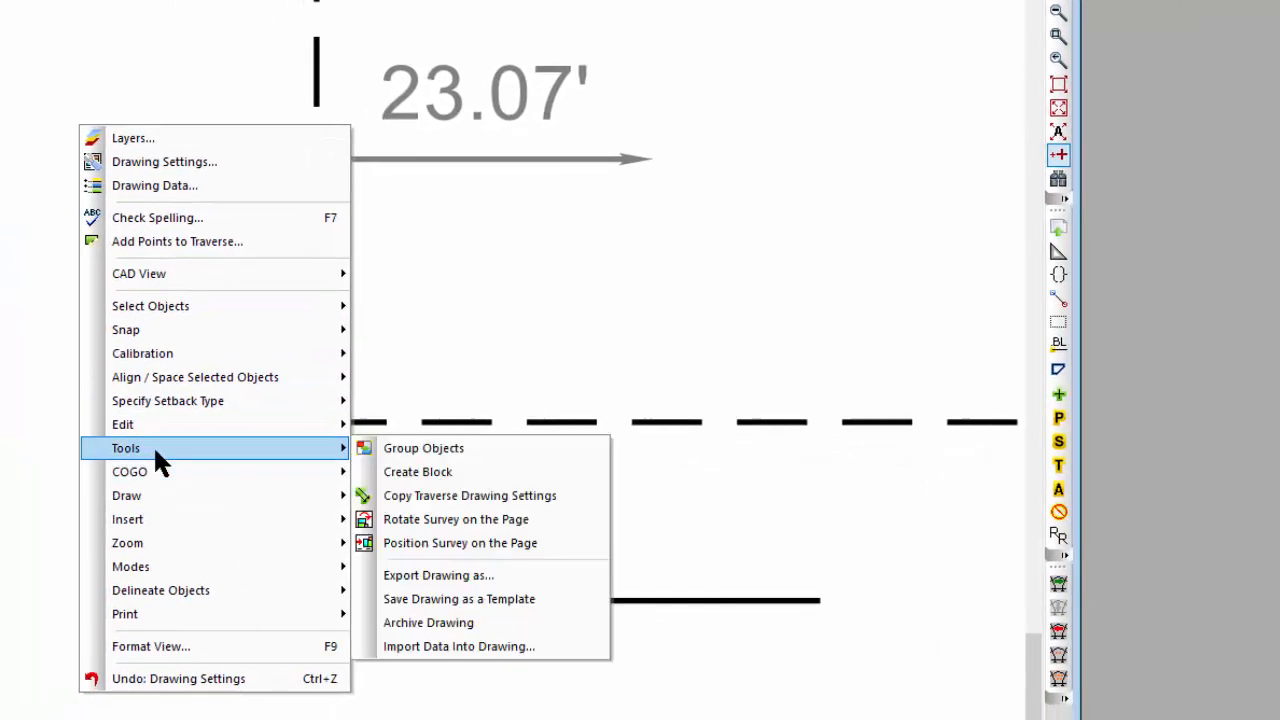
click(470, 599)
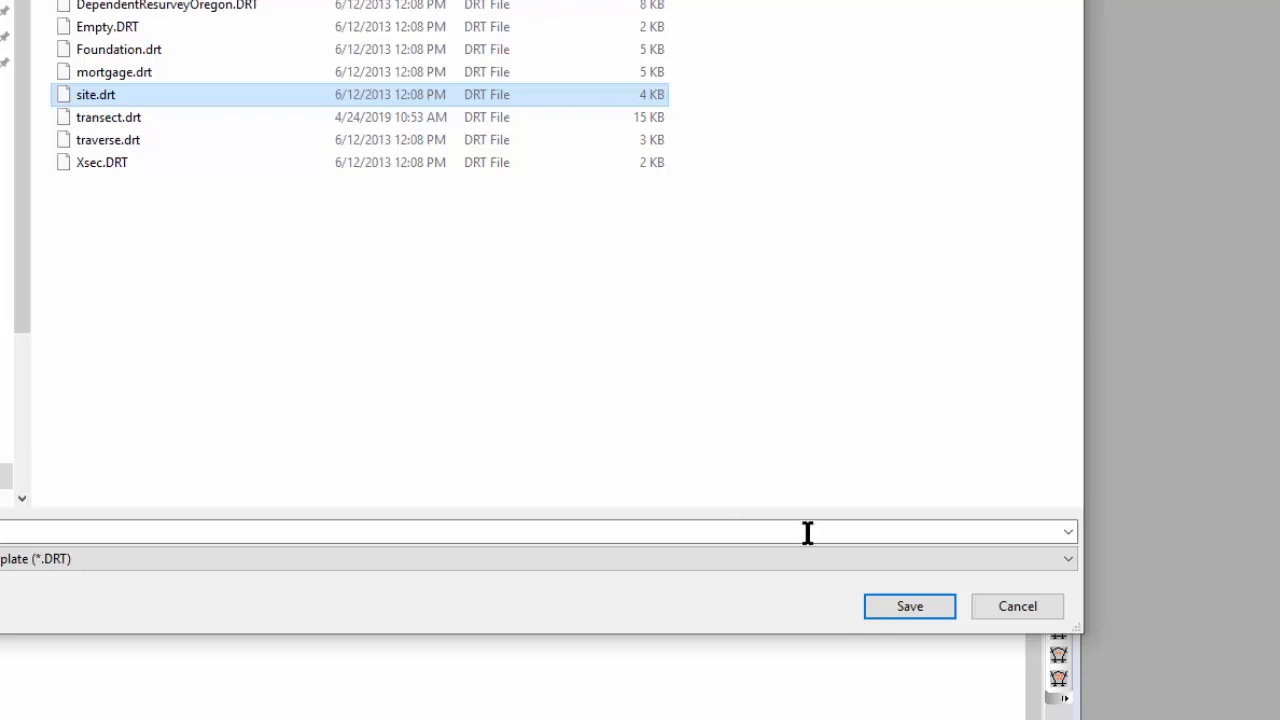
click(1015, 606)
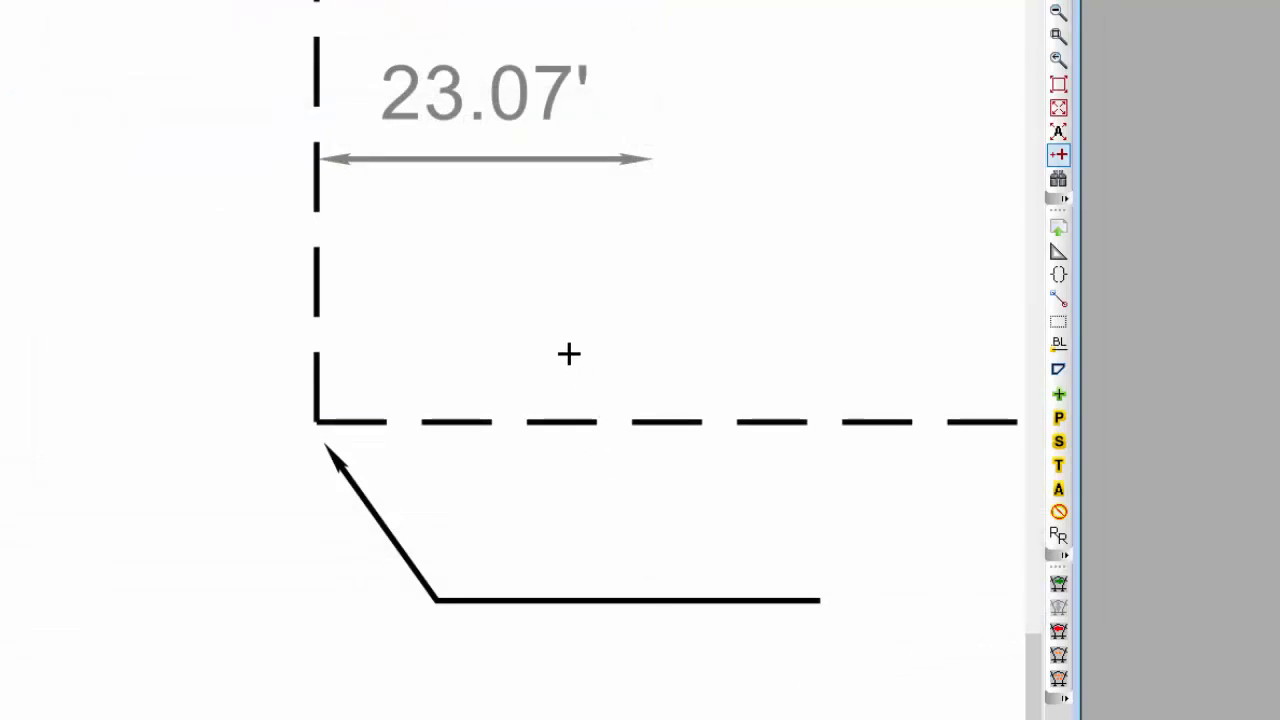
Step: Delete the dynamic offset inside the lot from the drawing
click(524, 164)
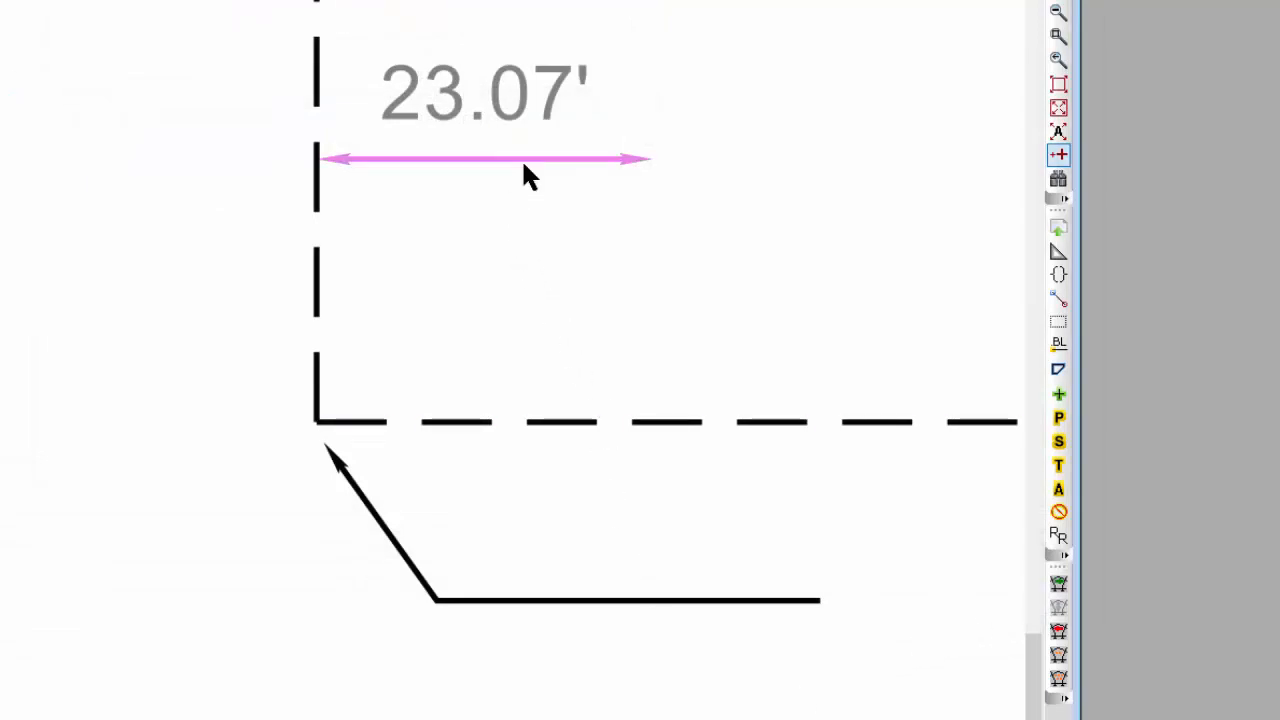
right_click(522, 160)
click(584, 178)
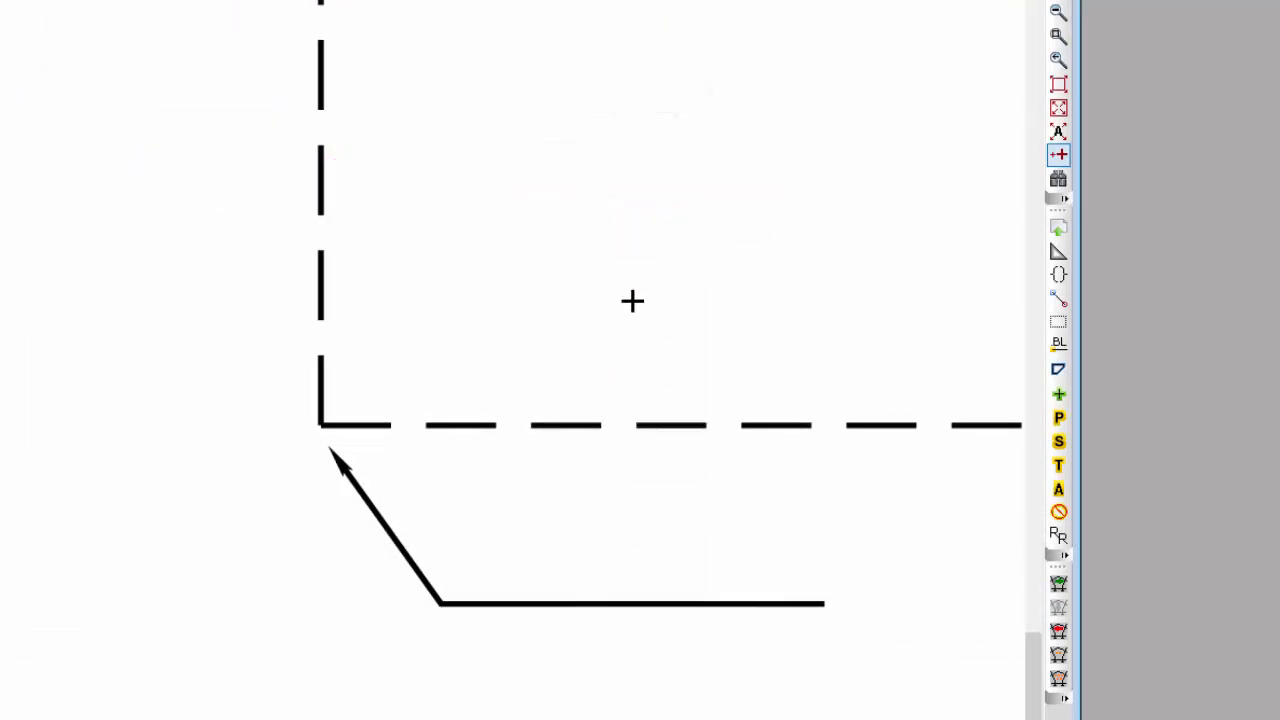
Step: Select the leader pointing at the boundary's lower-left corner
click(608, 603)
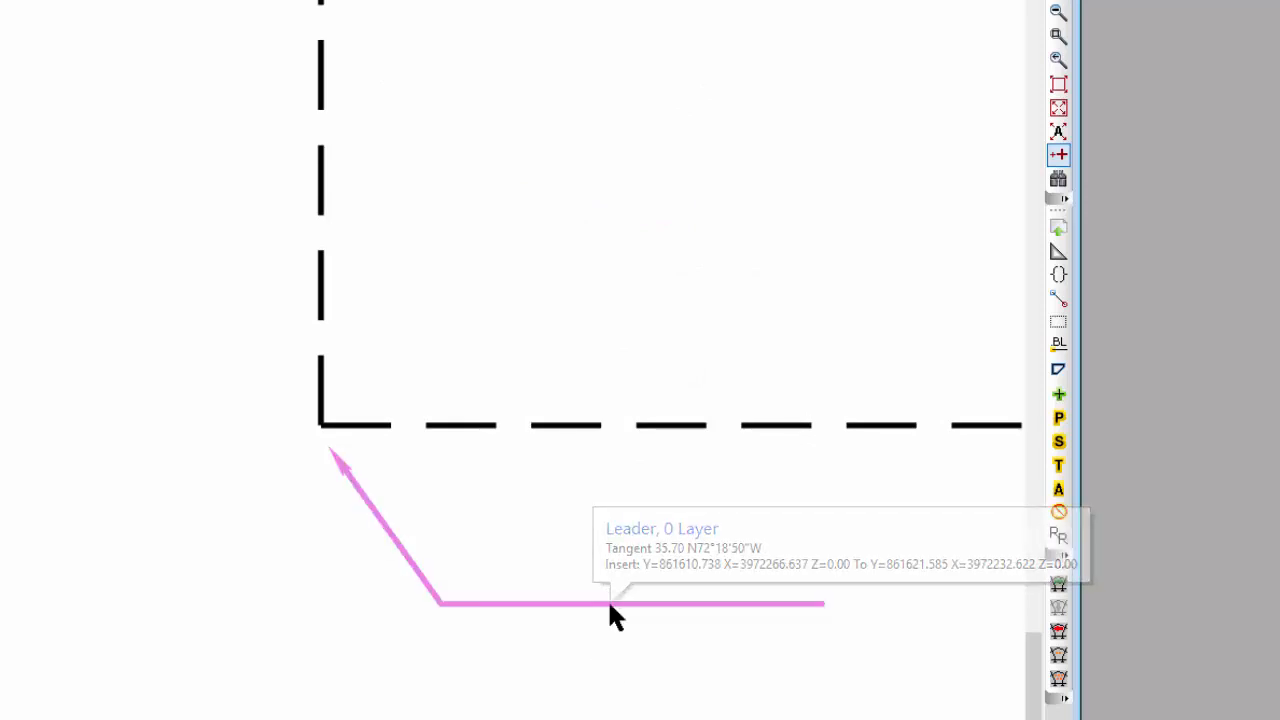
Step: Delete the leader pointing at the lower corner of the dashed boundary and show the whole drawing
right_click(608, 603)
click(662, 149)
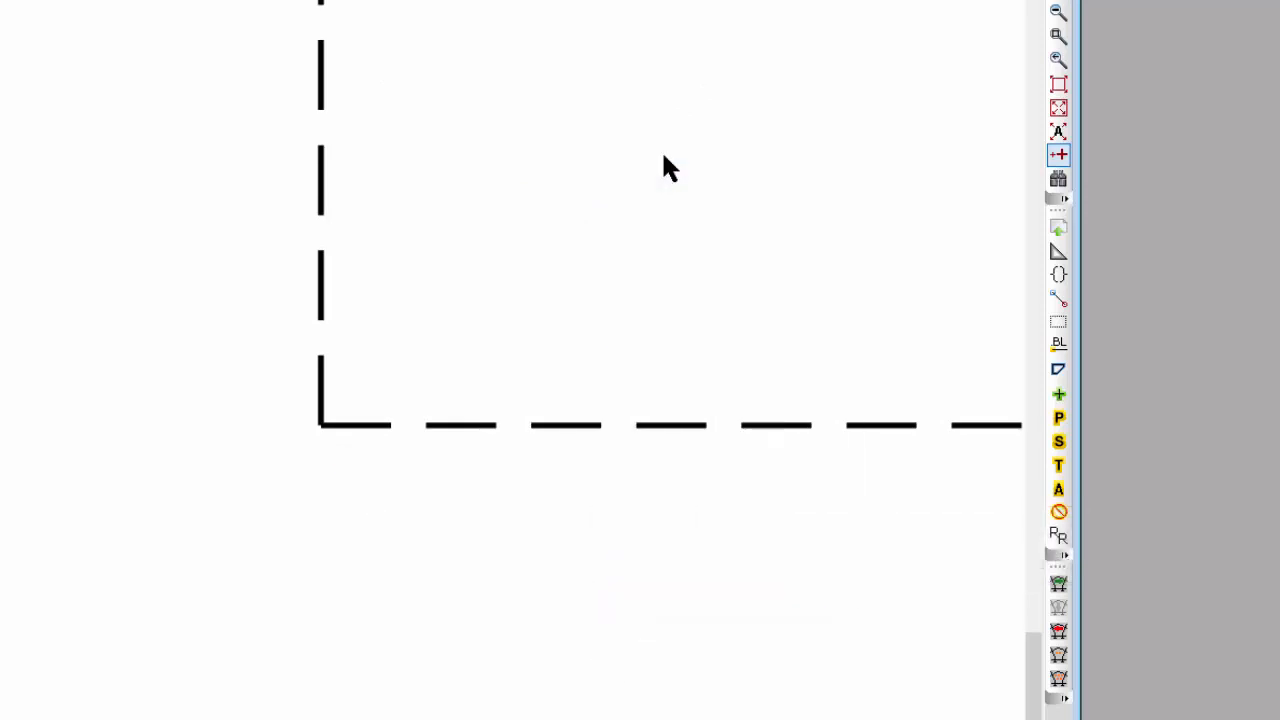
click(1057, 86)
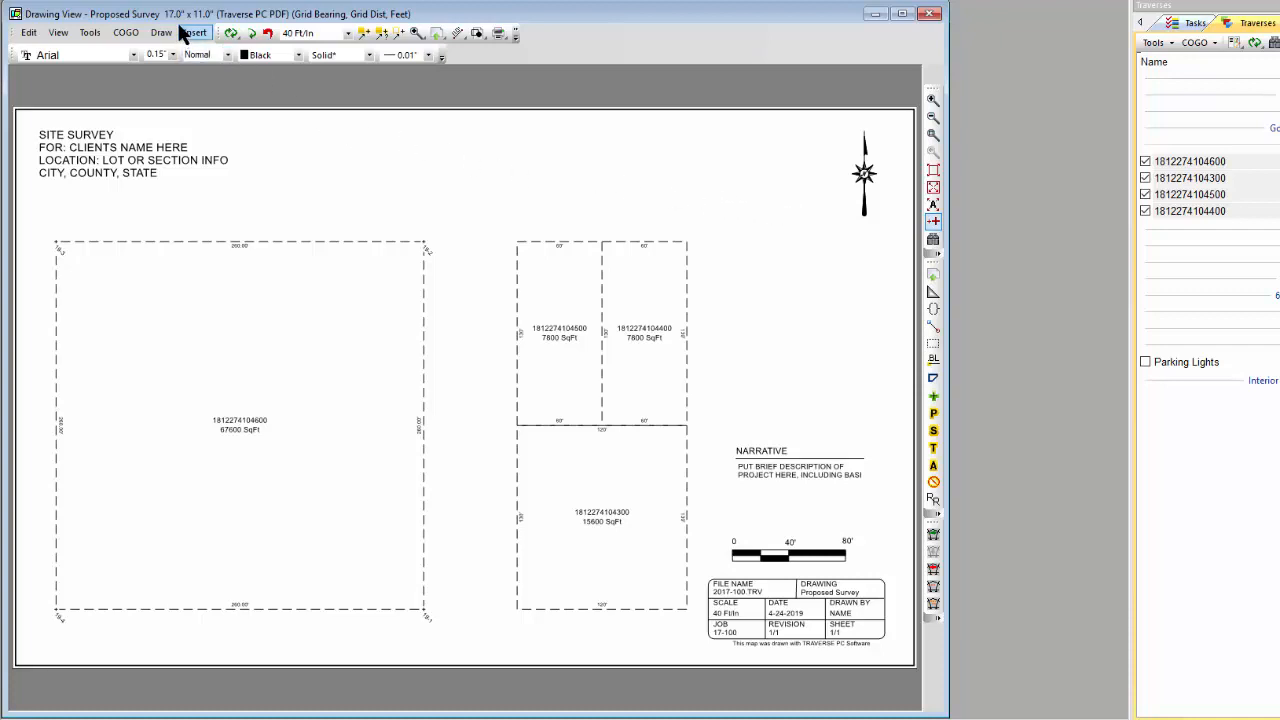
Step: Change the page's paper size to ARCH C and redraw the drawing
right_click(389, 141)
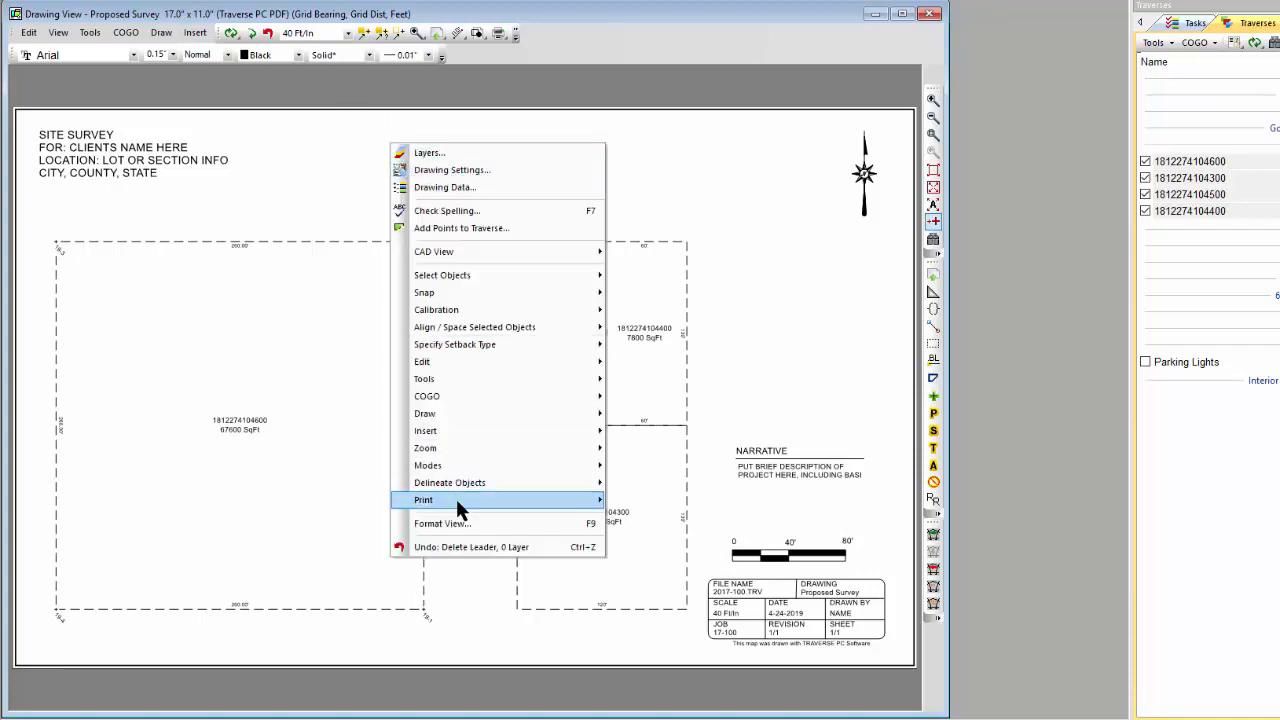
mouse_move(455, 498)
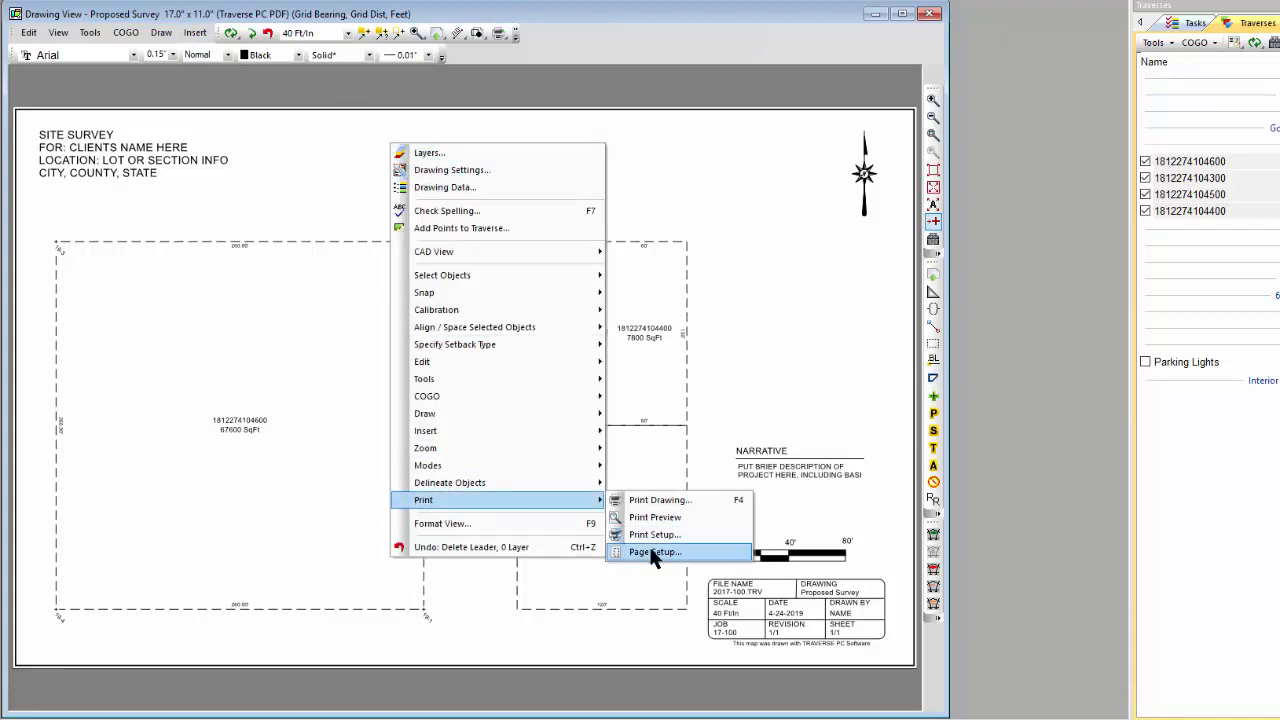
click(654, 554)
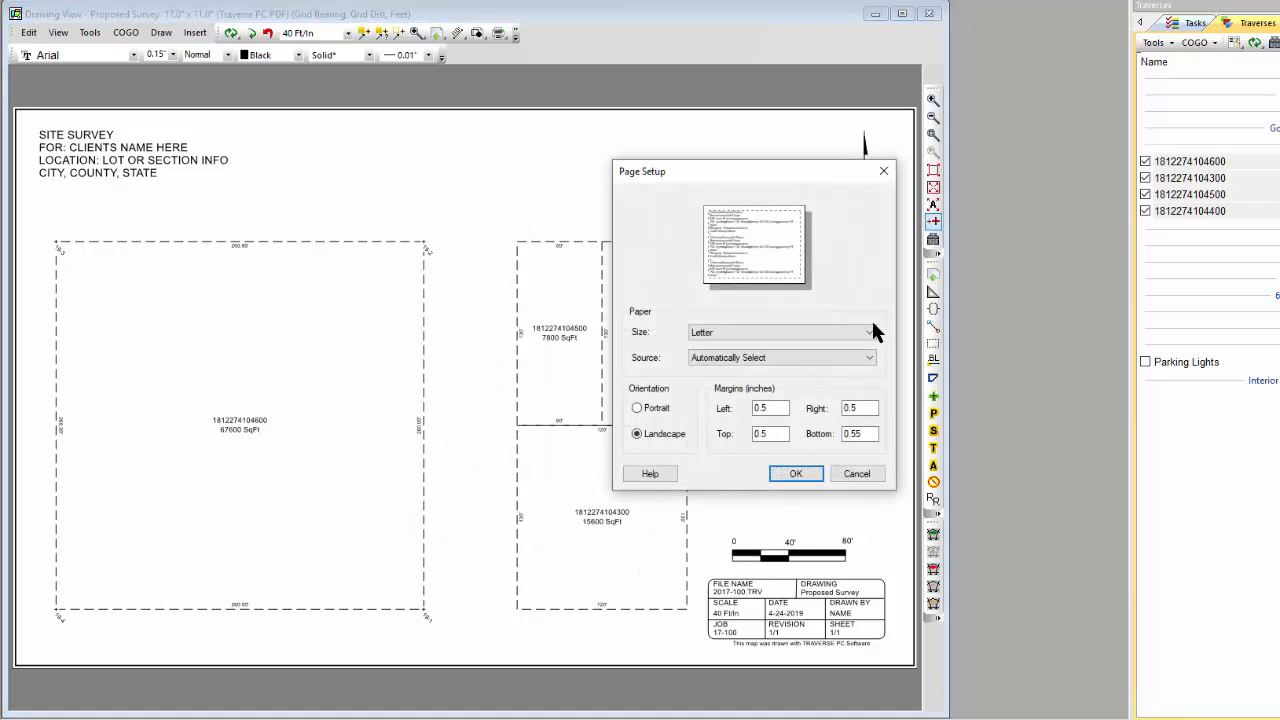
click(868, 333)
click(734, 368)
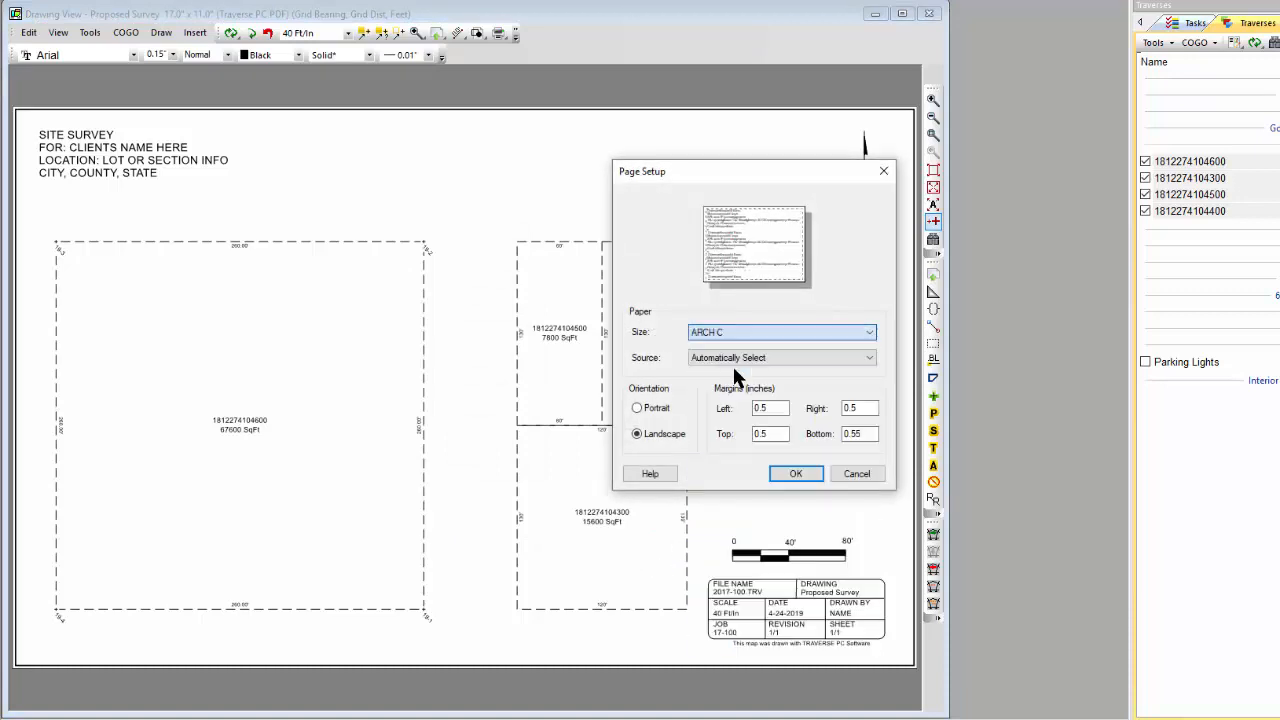
click(795, 474)
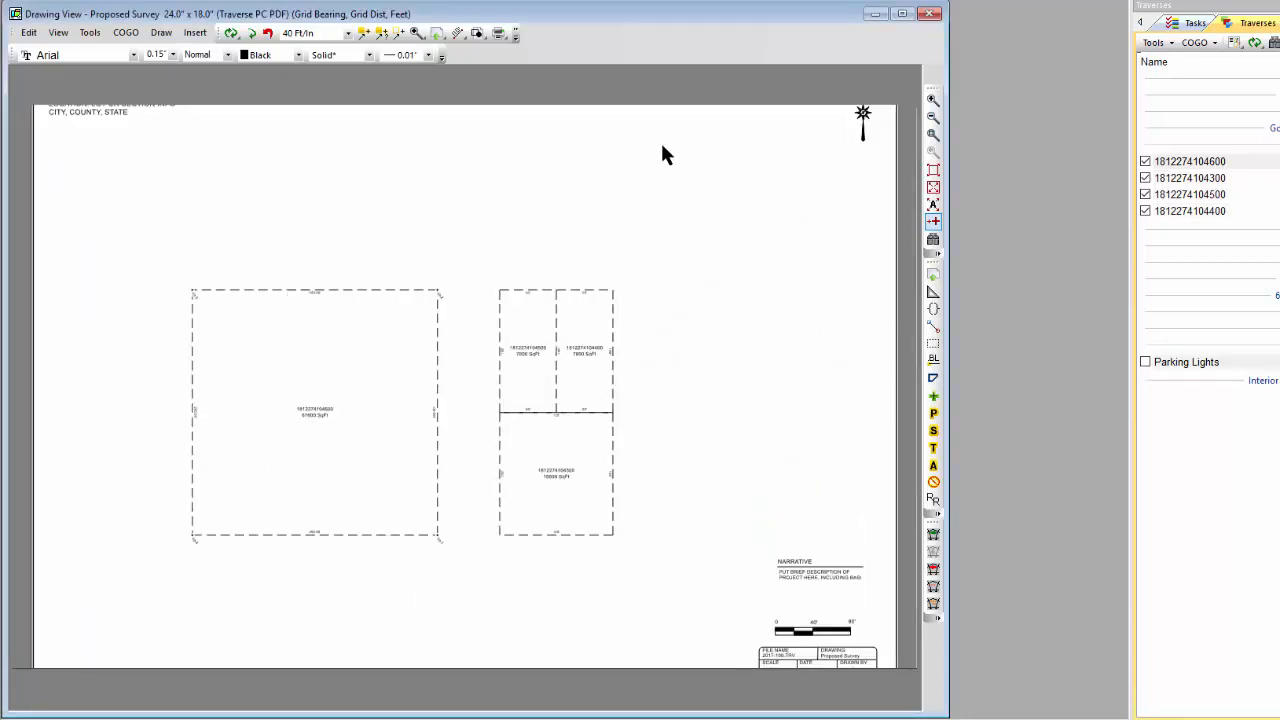
click(250, 33)
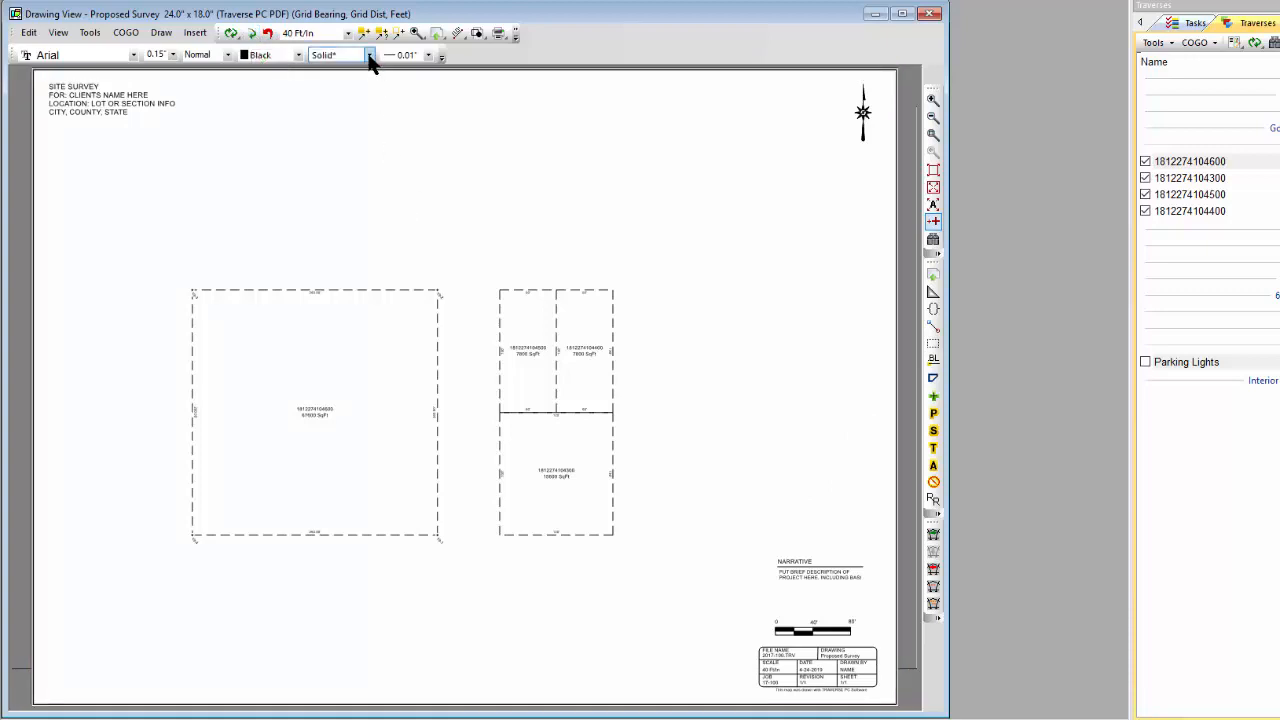
Step: Try a drawing scale of 20 Ft/In, then use 30 Ft/In and shift the survey slightly up and to the left
click(346, 33)
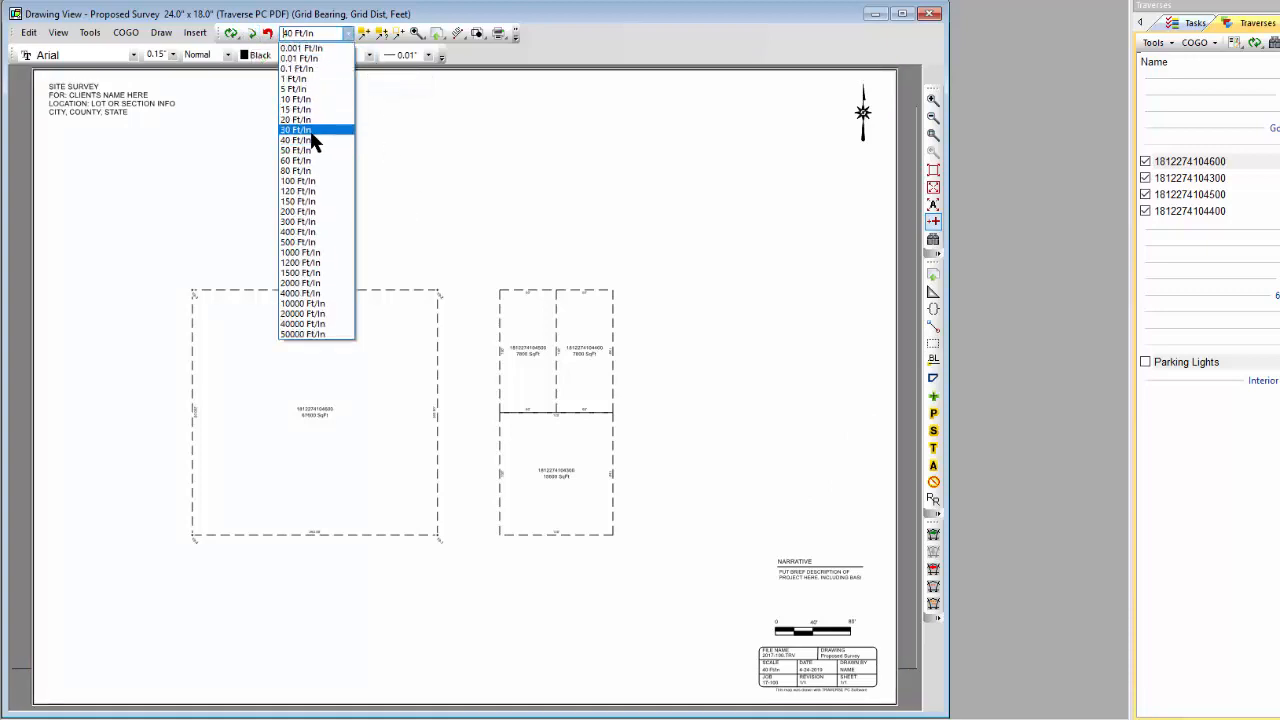
click(299, 119)
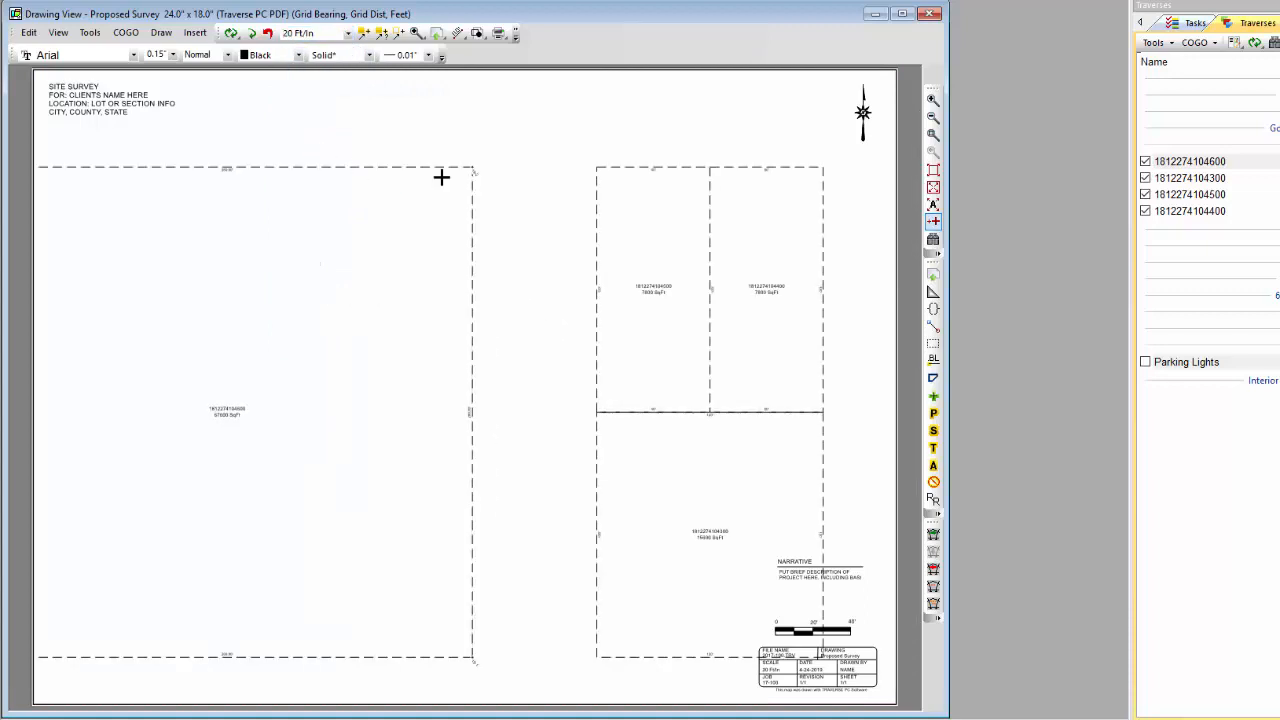
click(346, 33)
click(304, 130)
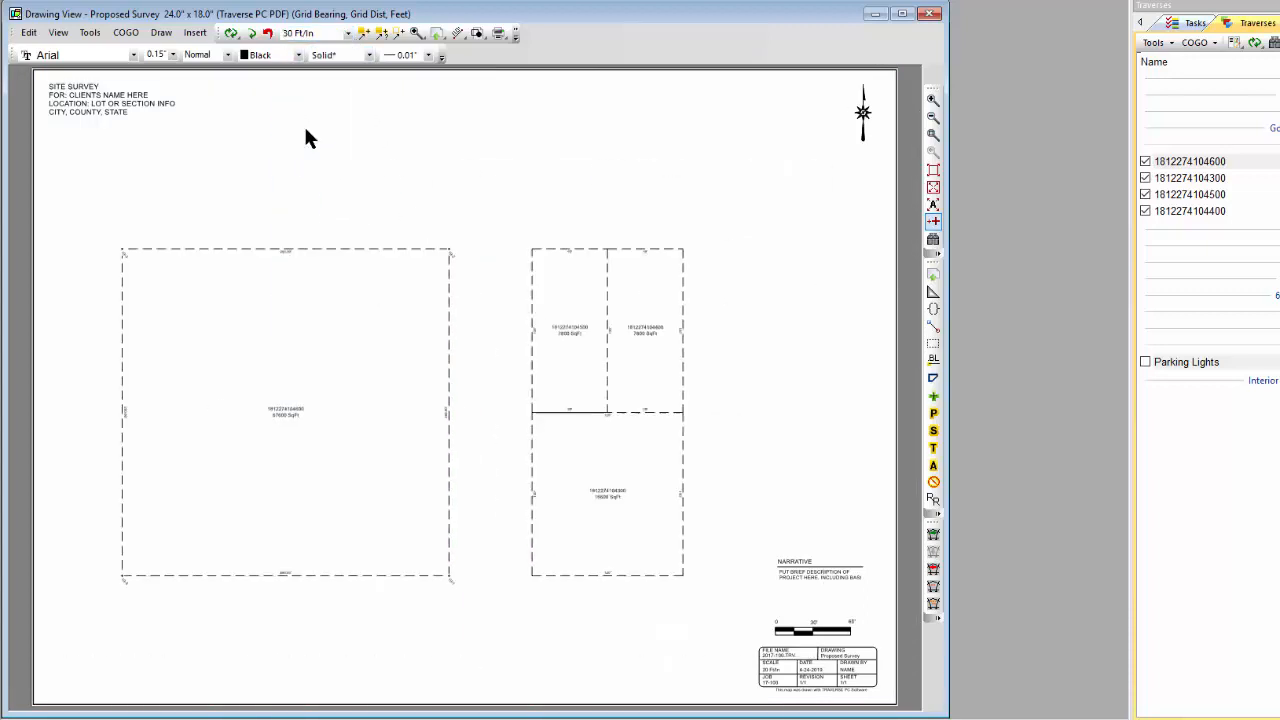
drag(364, 341, 342, 318)
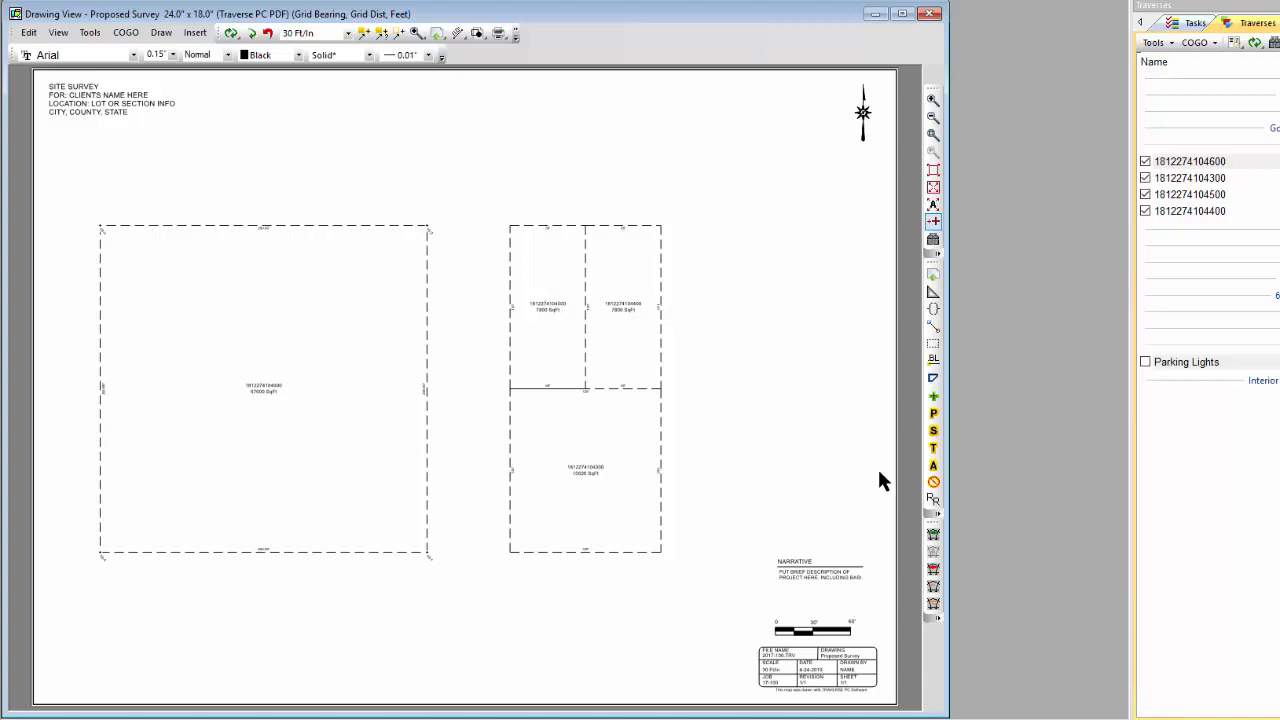
Step: Highlight the objects attached to the page and check the printer and paper settings in Print Setup
click(933, 413)
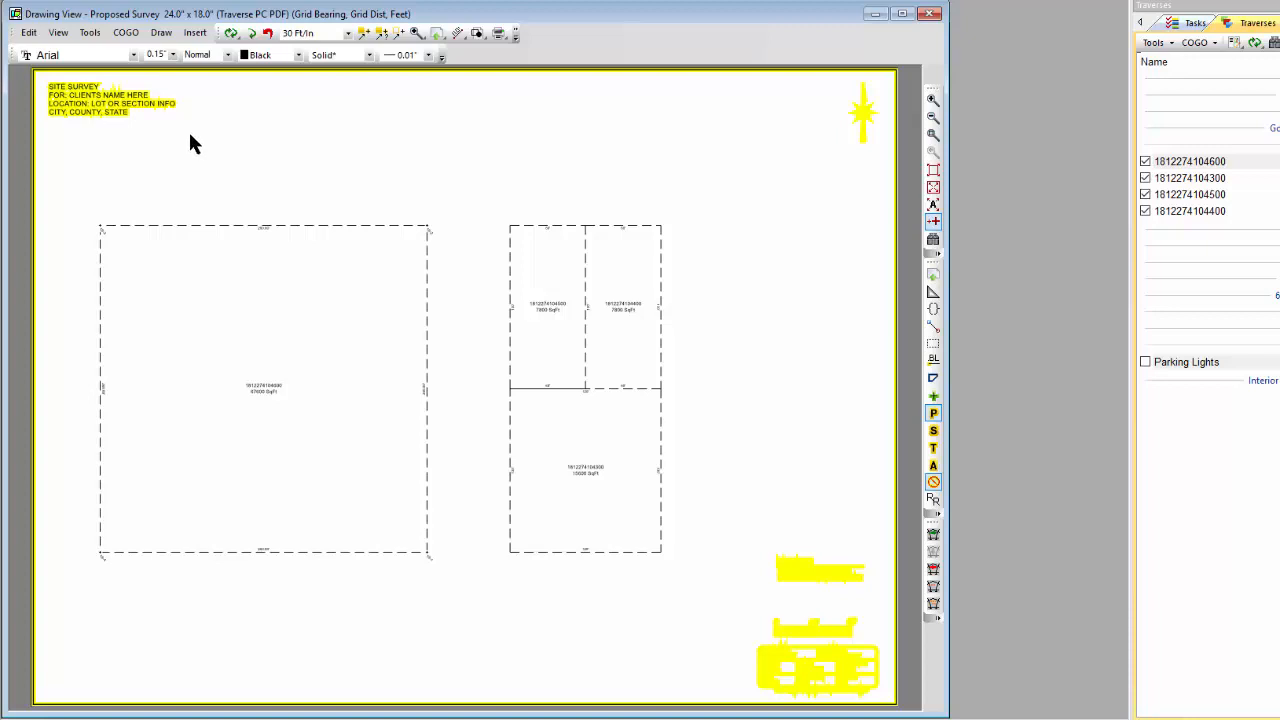
right_click(394, 122)
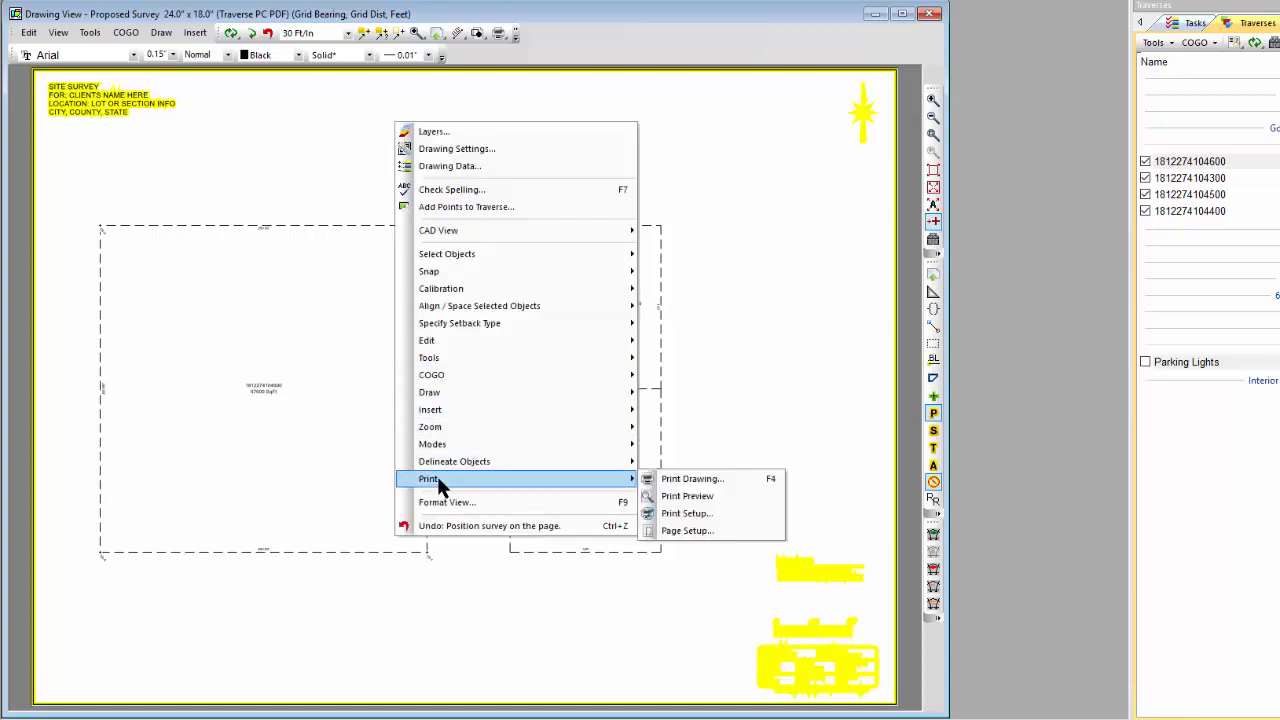
click(670, 513)
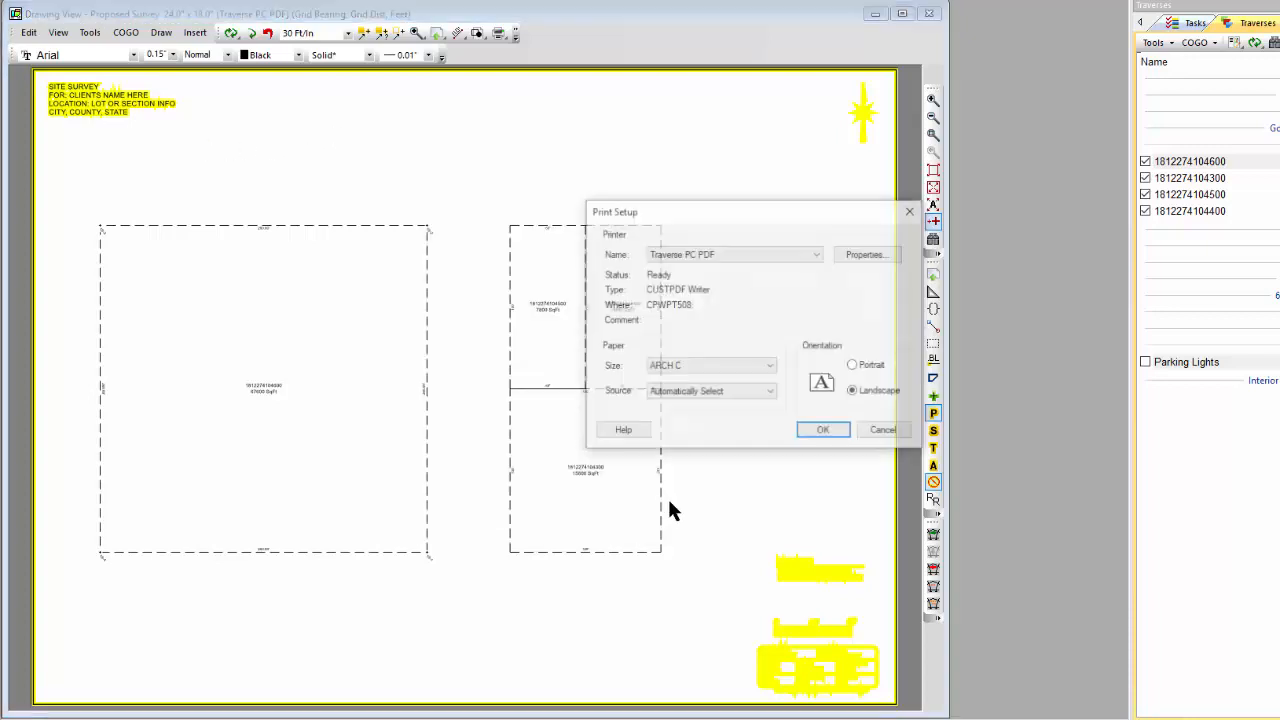
click(810, 430)
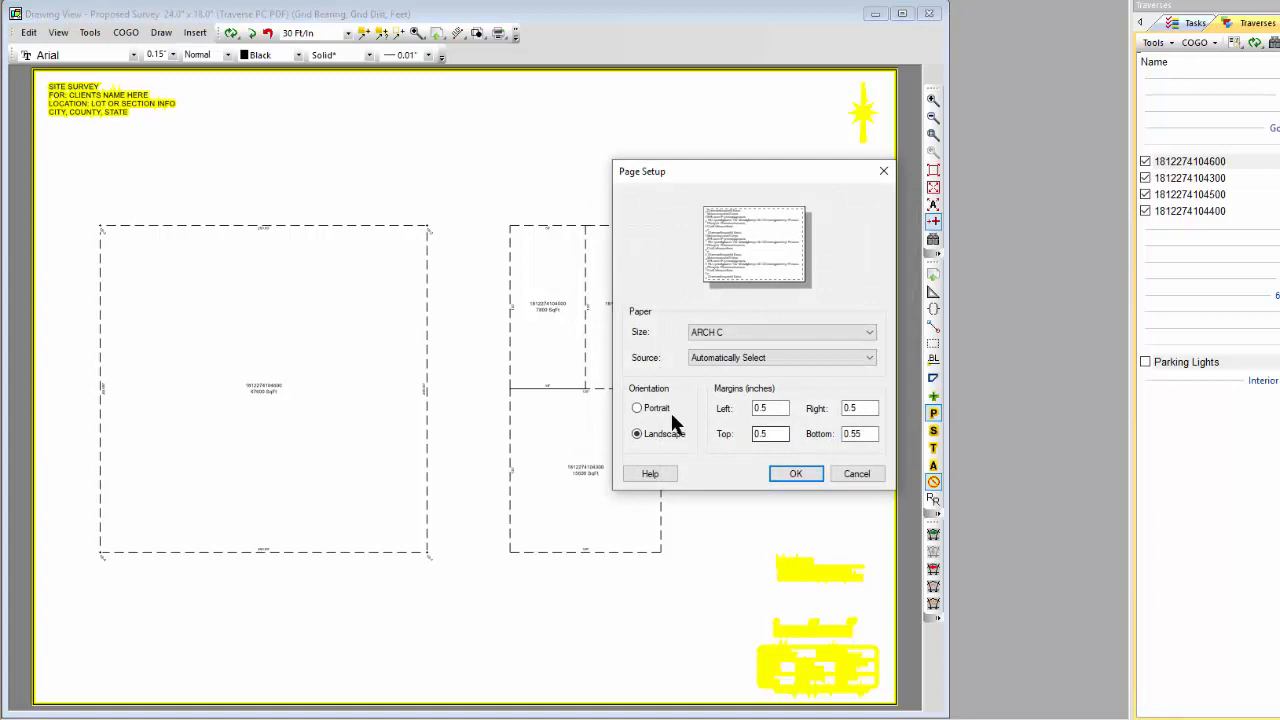
Step: Switch the page to portrait orientation and move the survey so all lots fit inside the page
click(664, 410)
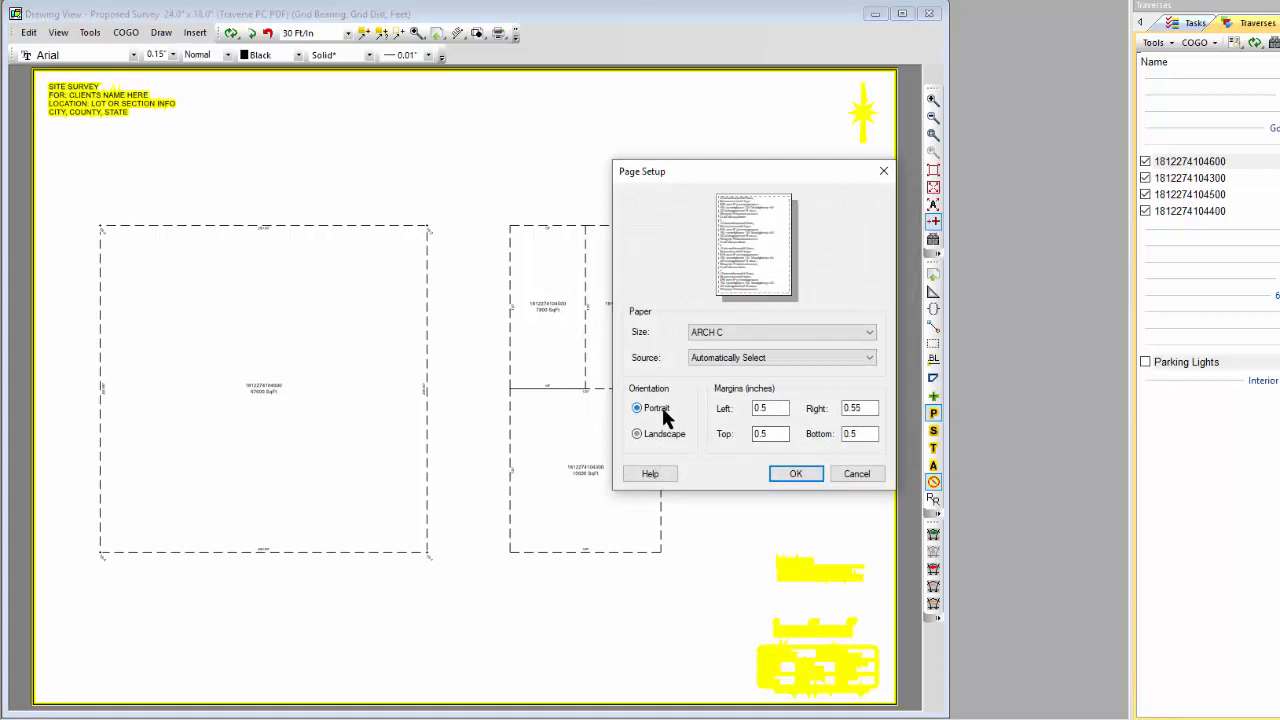
click(792, 476)
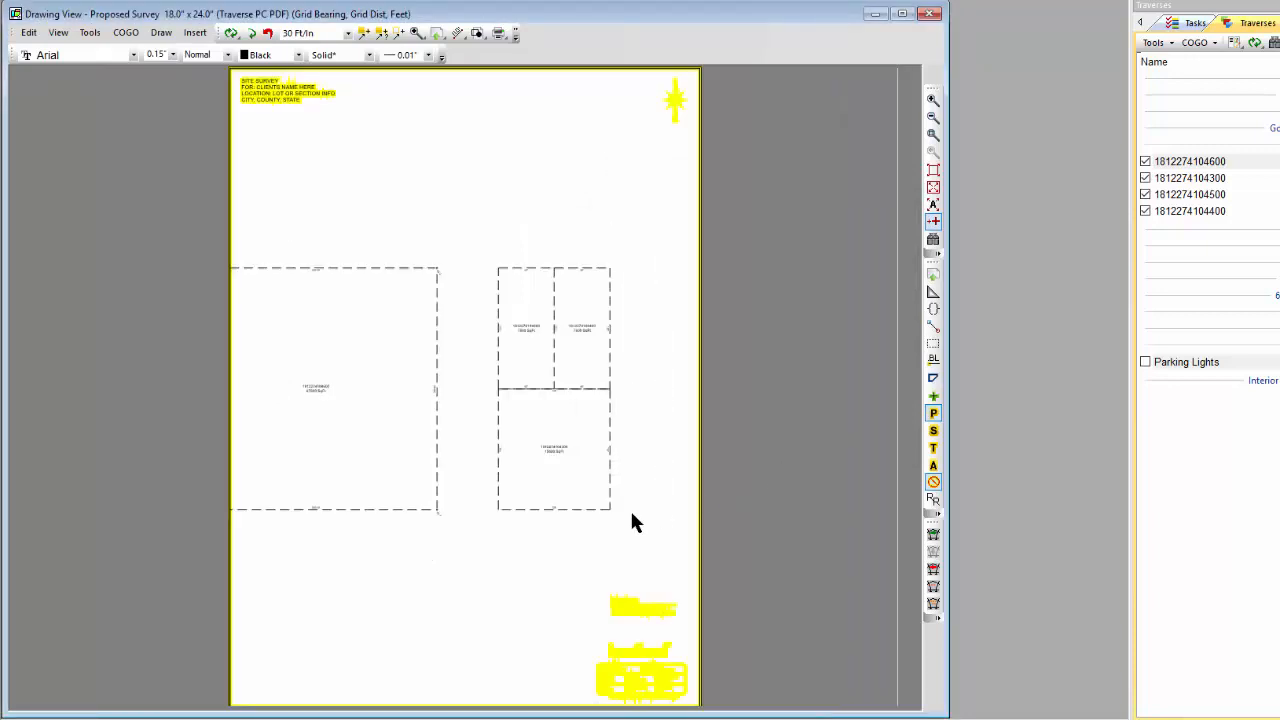
drag(362, 403, 426, 446)
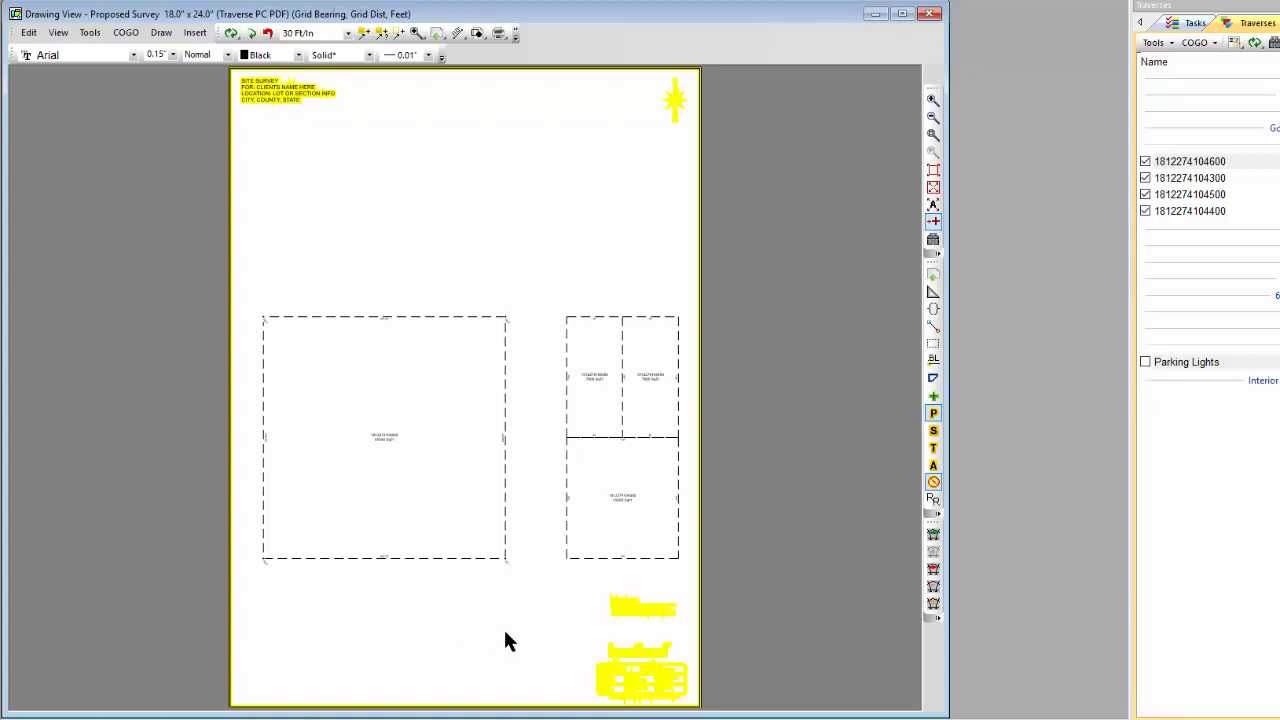
Step: Set the page's paper size to 11 x 17 with landscape orientation
right_click(520, 243)
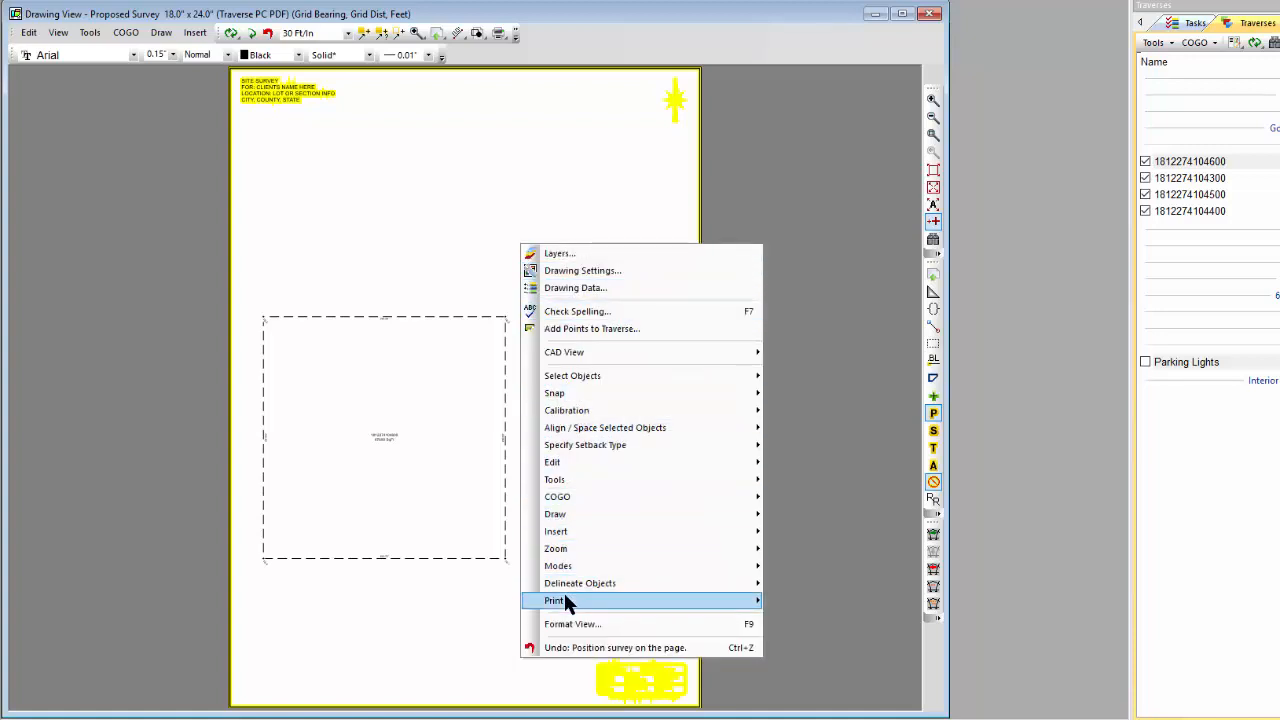
mouse_move(572, 598)
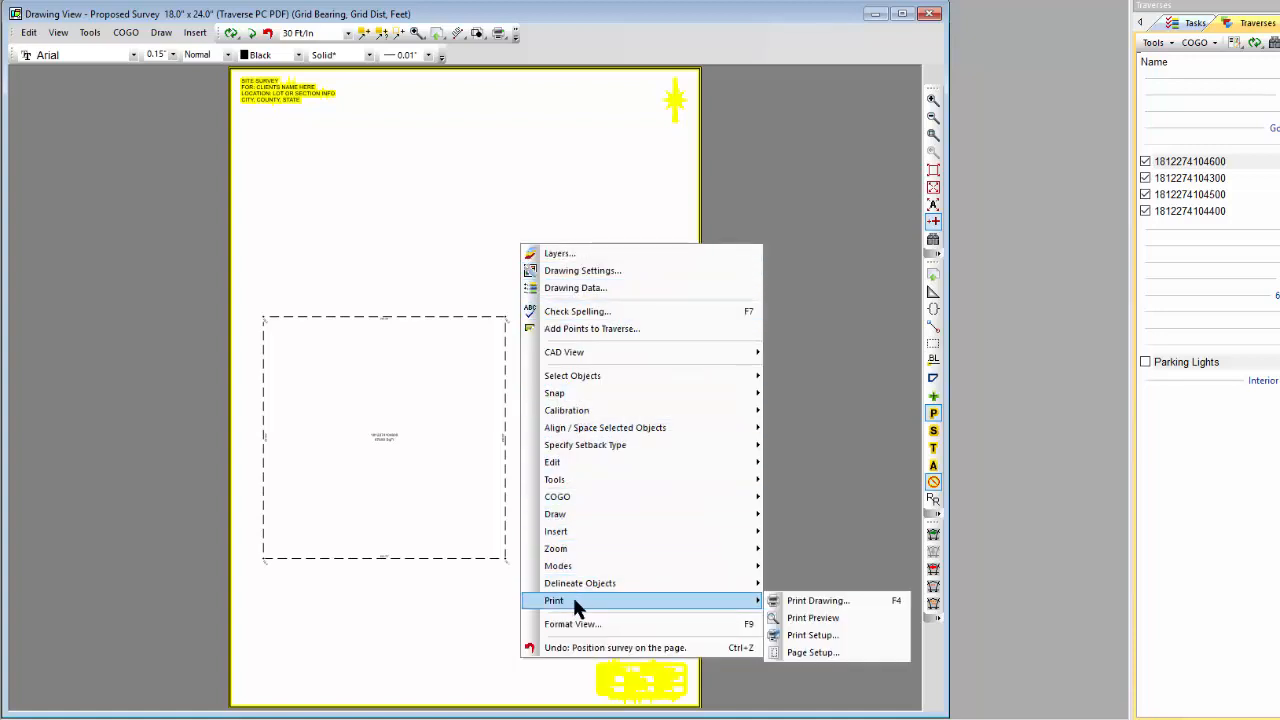
click(806, 652)
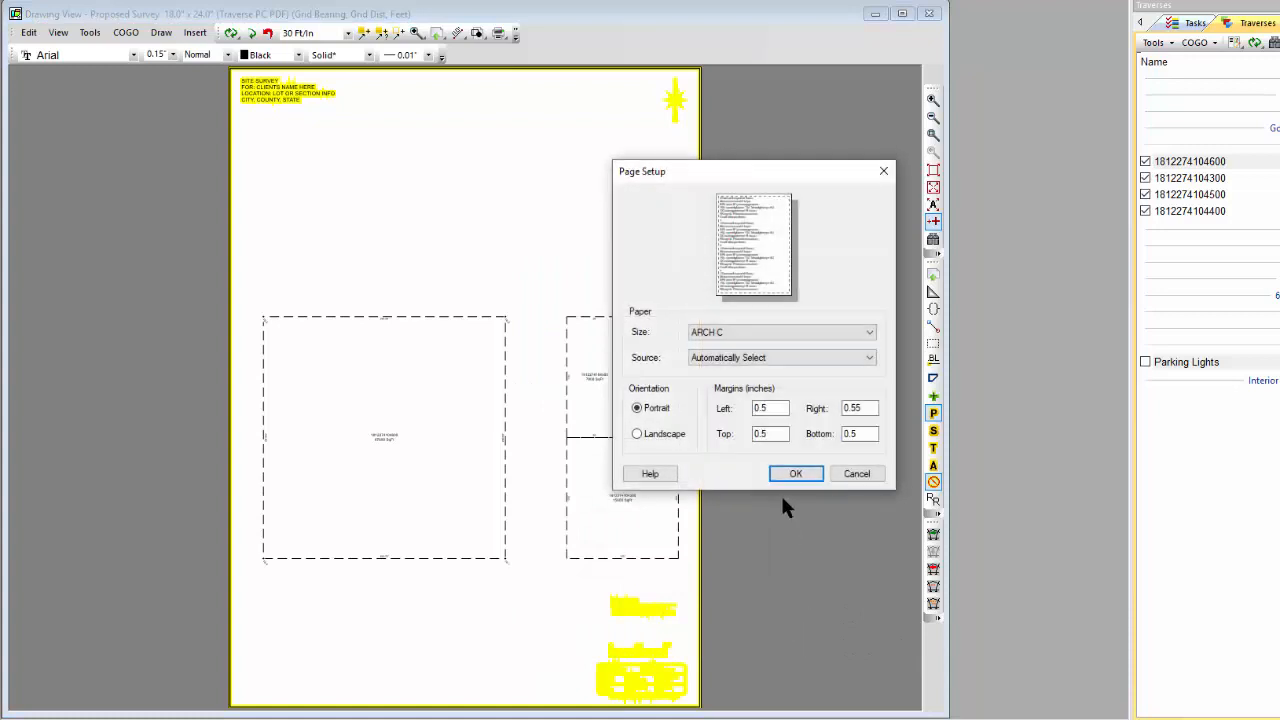
click(868, 333)
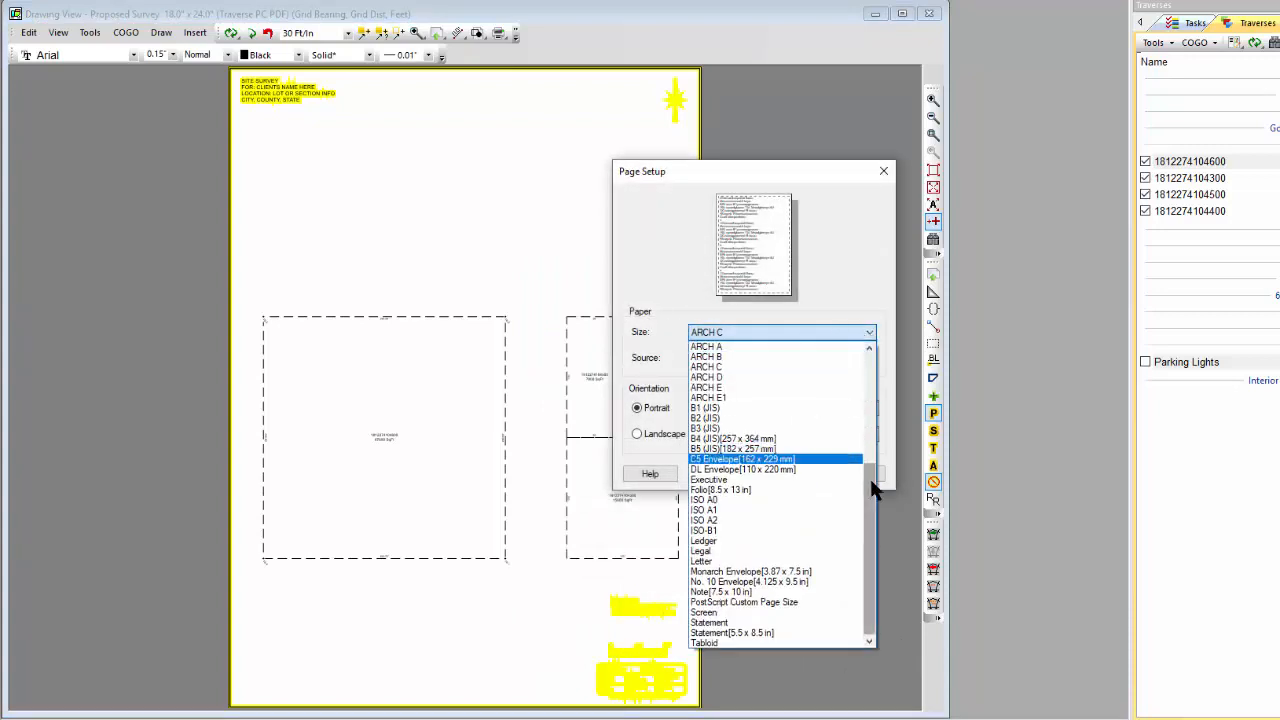
click(871, 402)
click(783, 347)
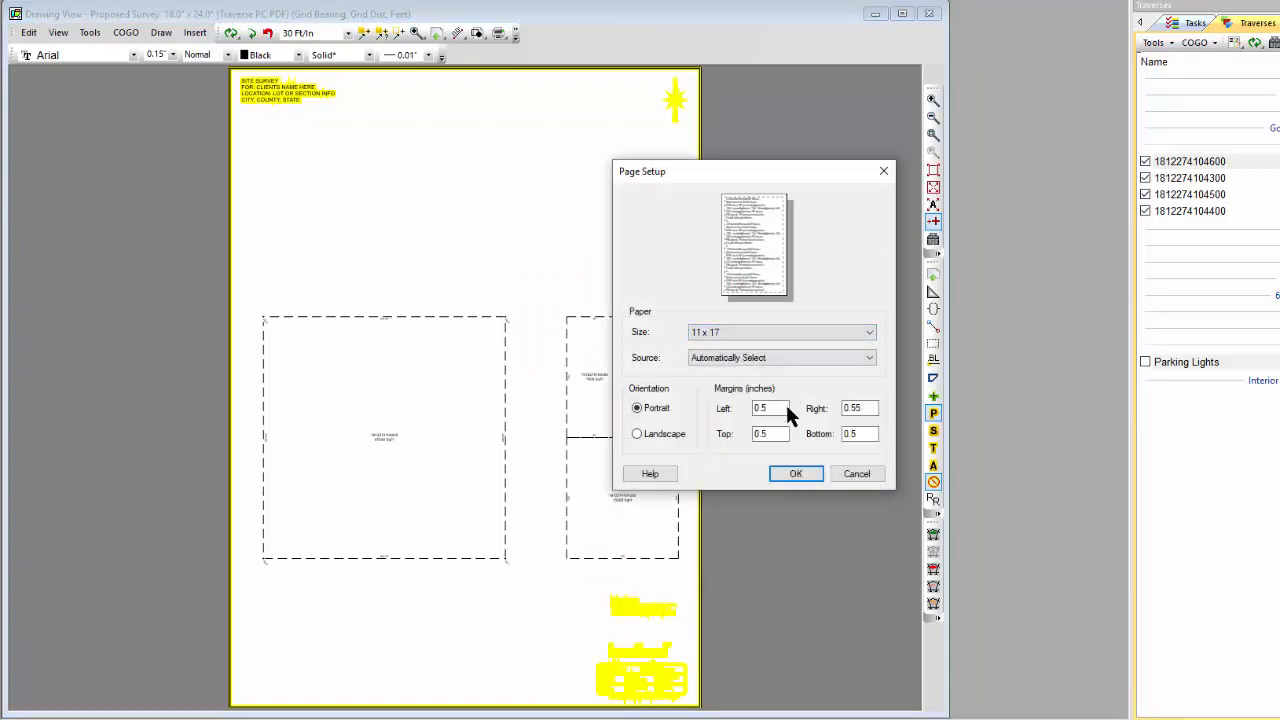
click(674, 437)
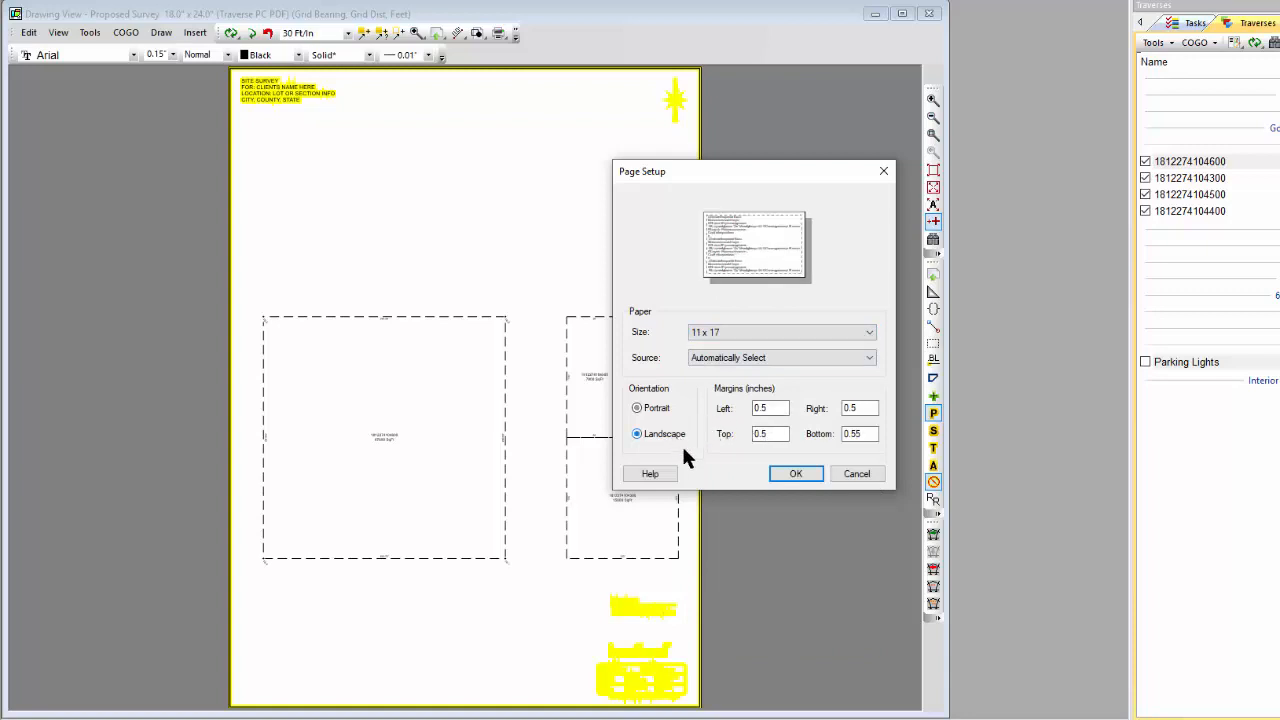
click(780, 472)
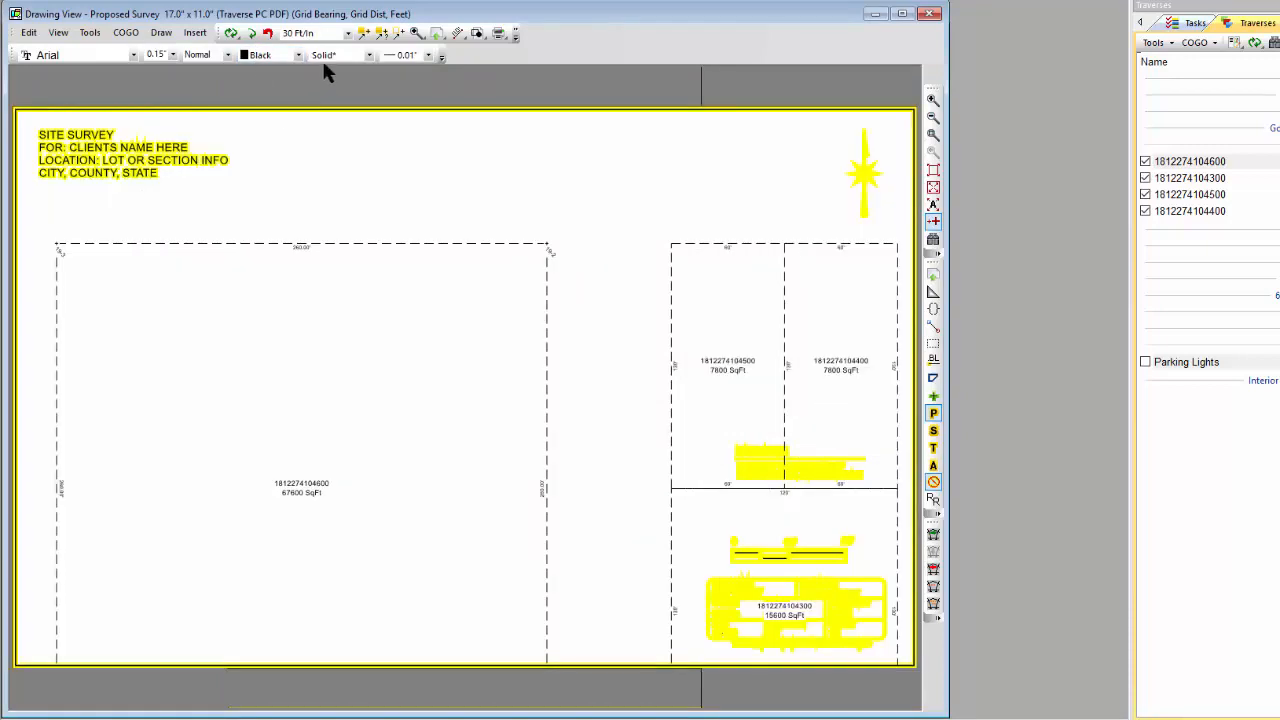
Step: Set the drawing scale to 40 Ft/In and move the survey clear of the narrative and title block
click(341, 33)
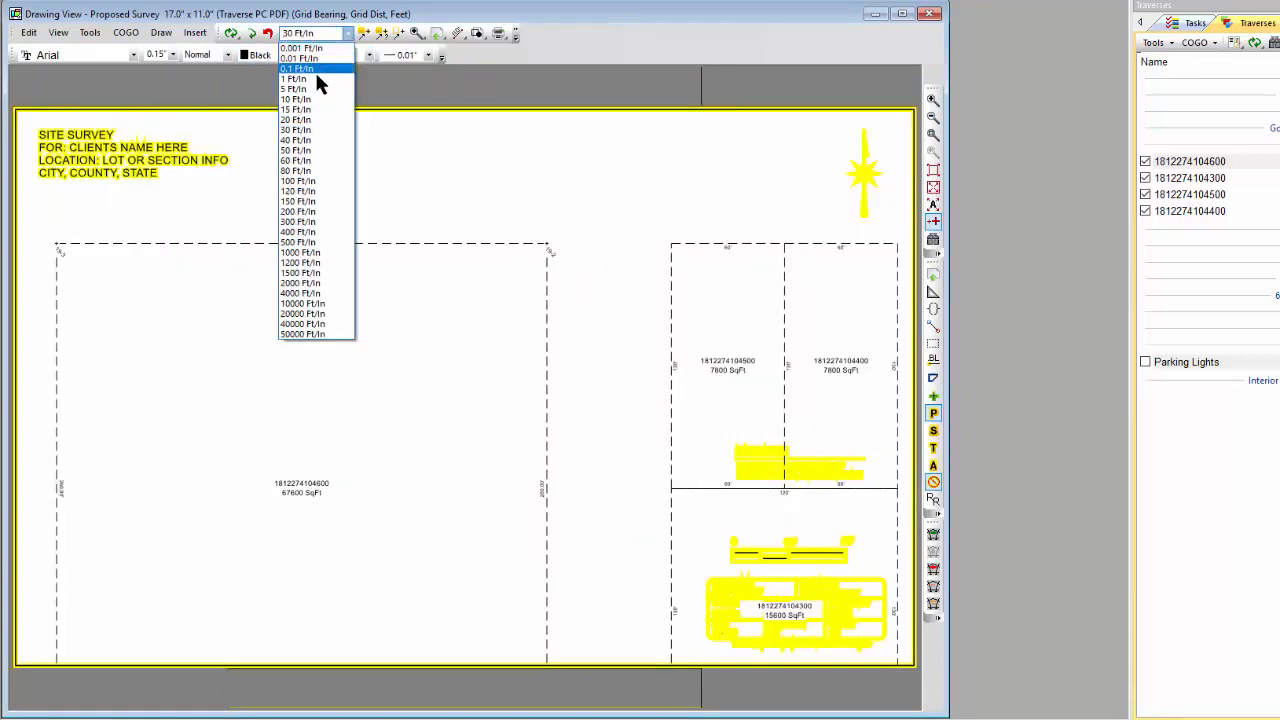
click(298, 140)
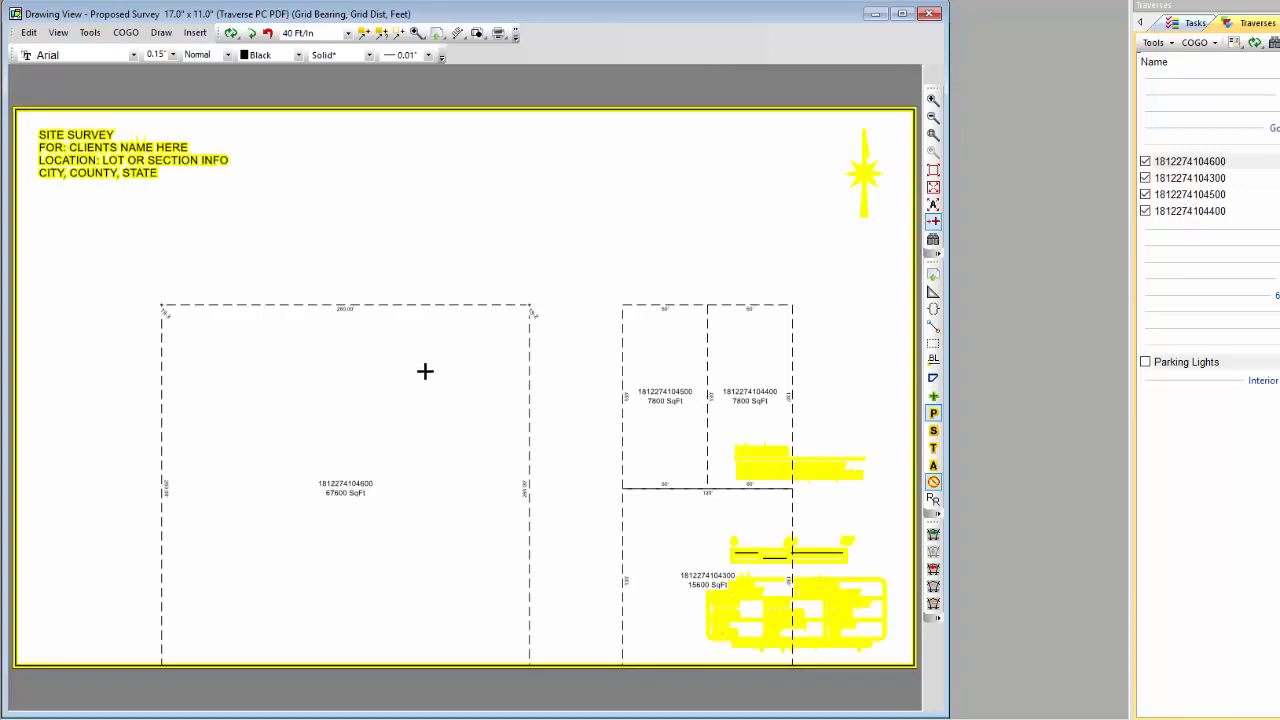
drag(425, 371, 305, 316)
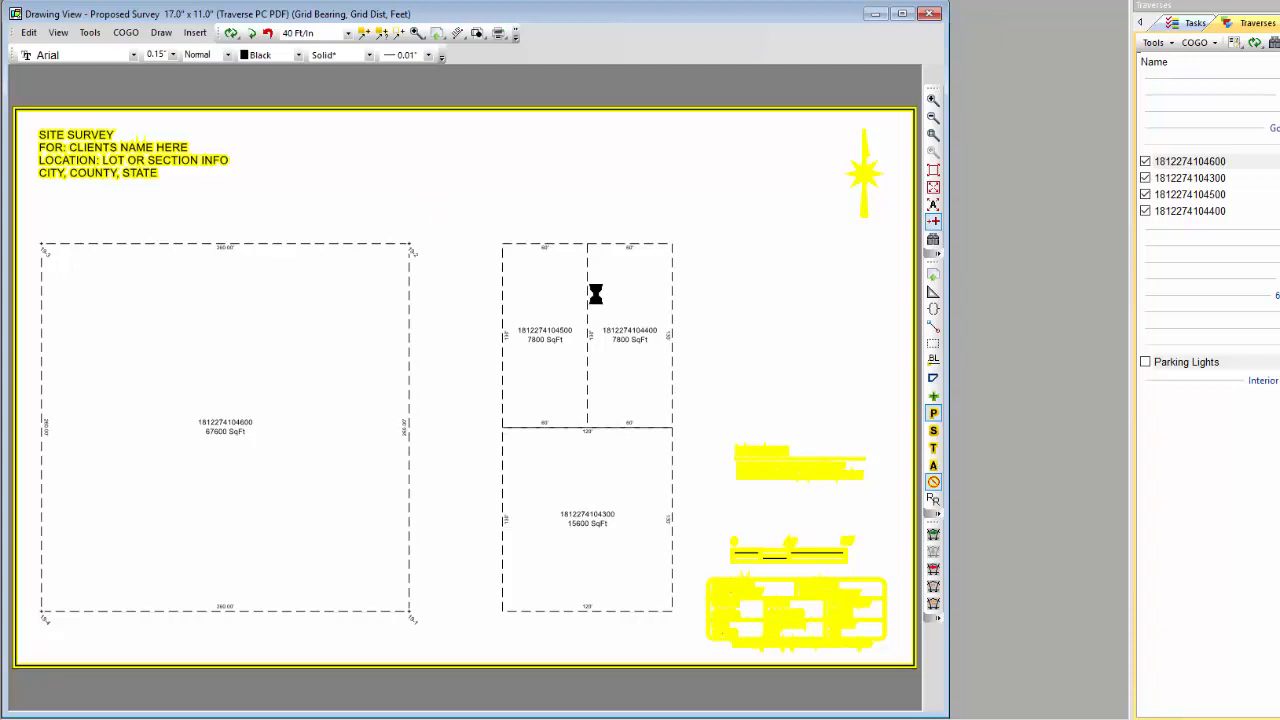
Step: Turn off the page-object highlighting and look through the available printers in Print Setup without changing the selection
click(931, 415)
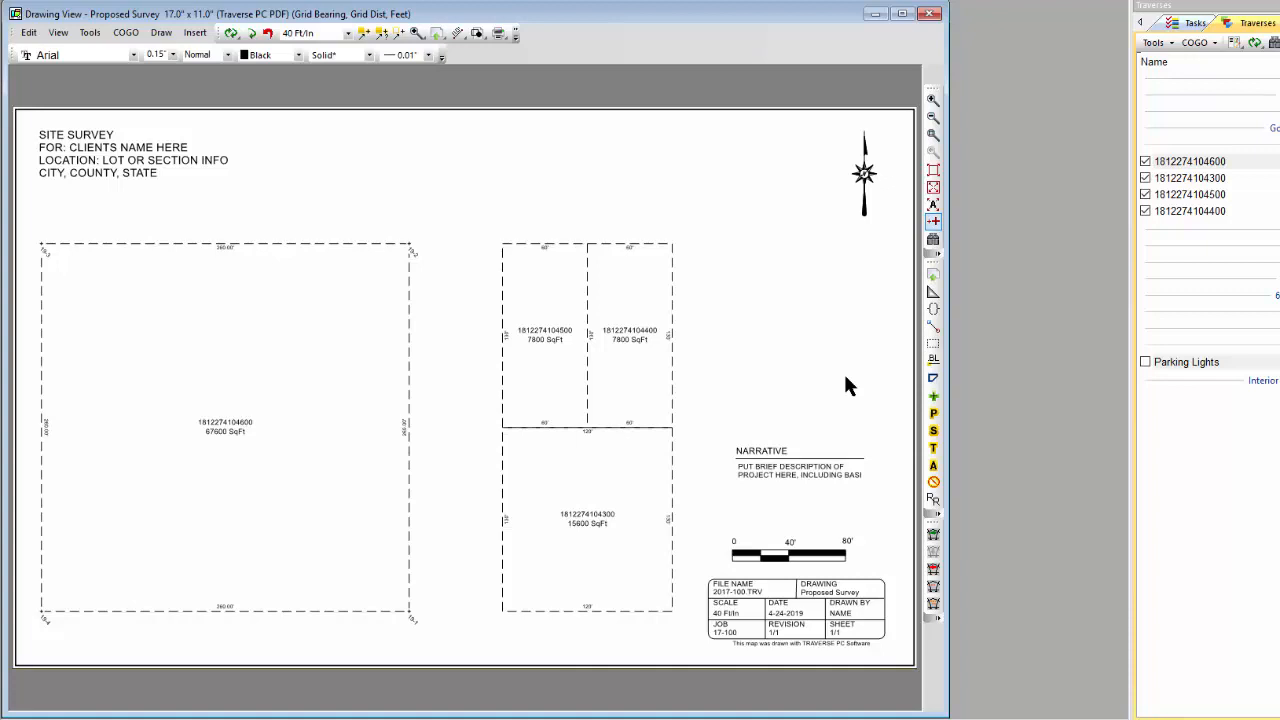
right_click(707, 210)
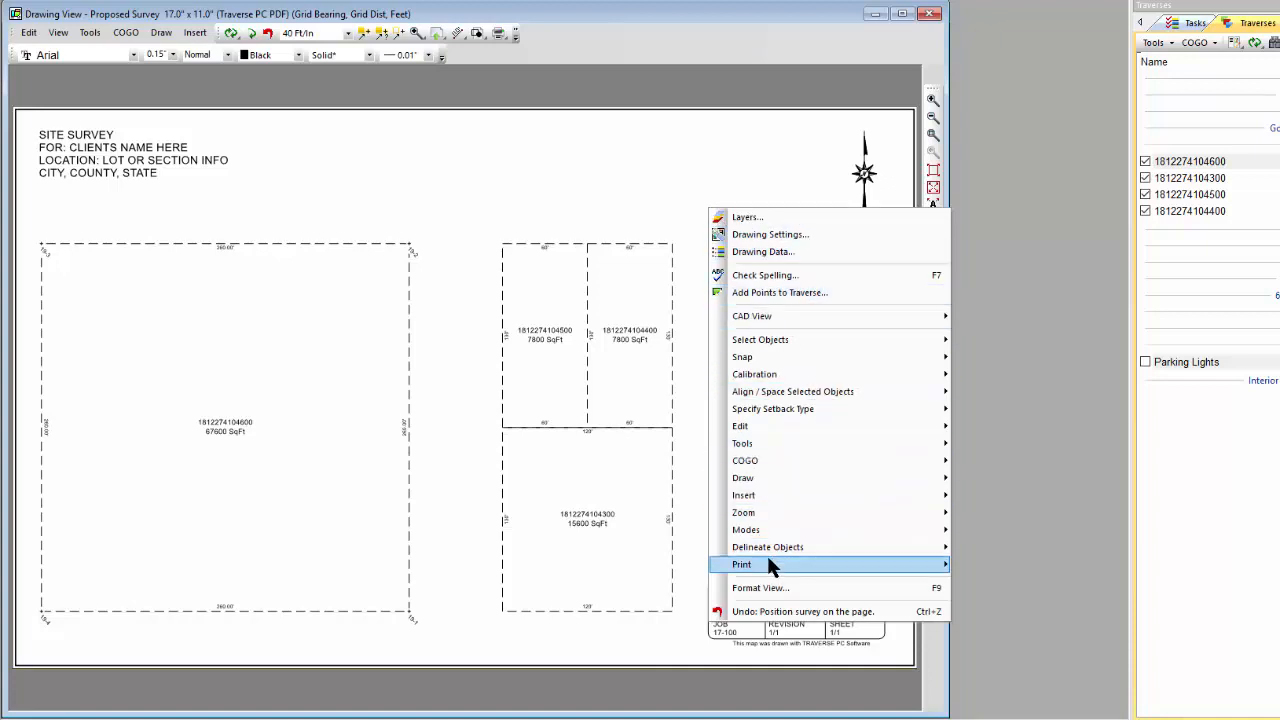
mouse_move(770, 563)
click(988, 599)
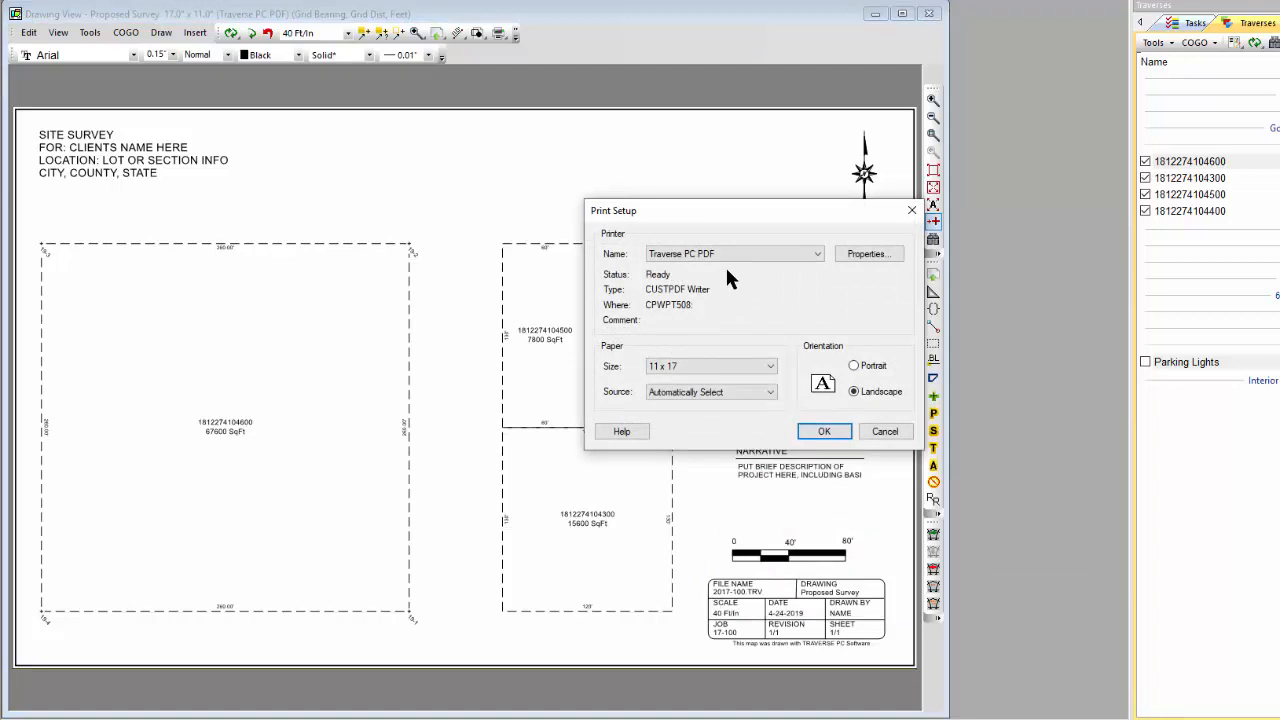
click(805, 254)
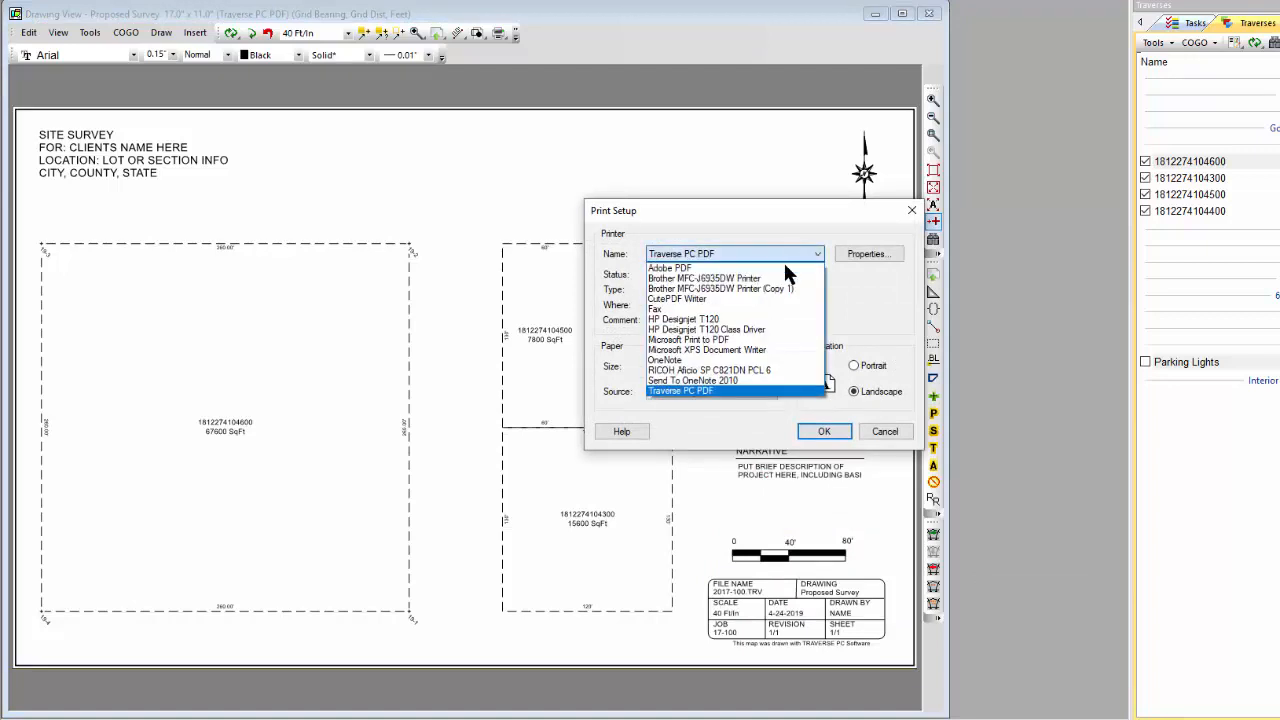
click(843, 296)
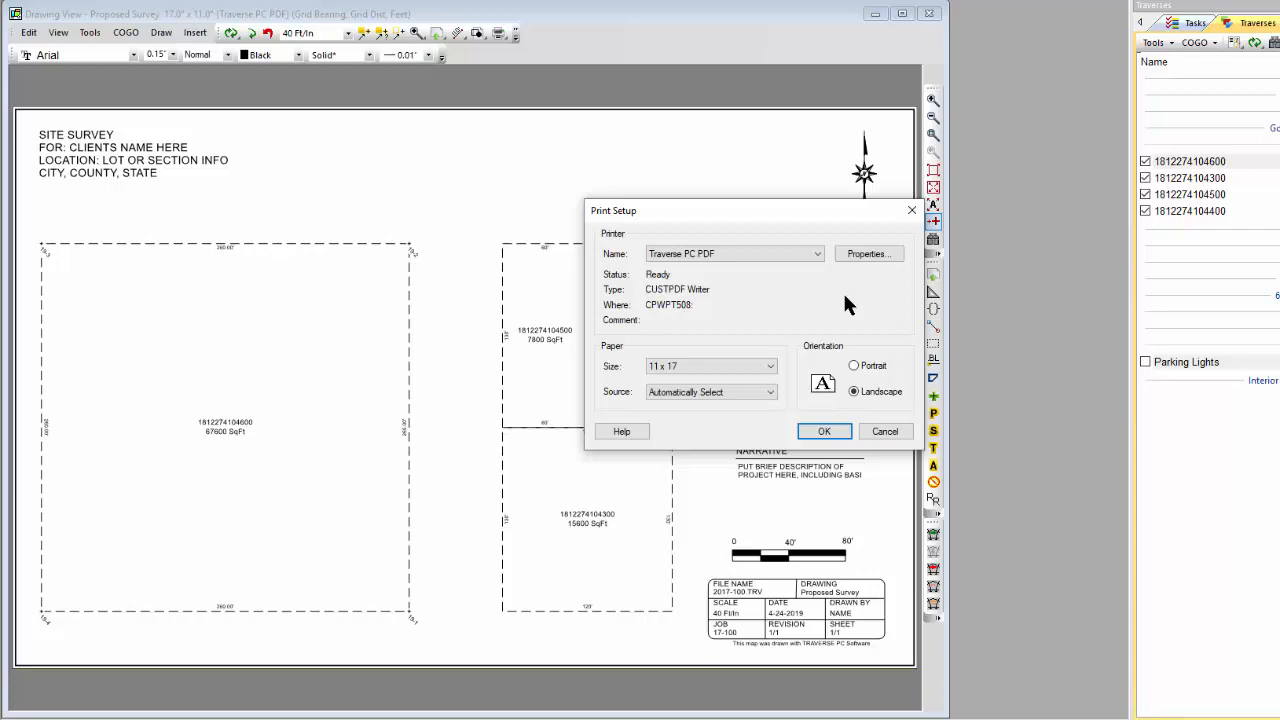
click(885, 431)
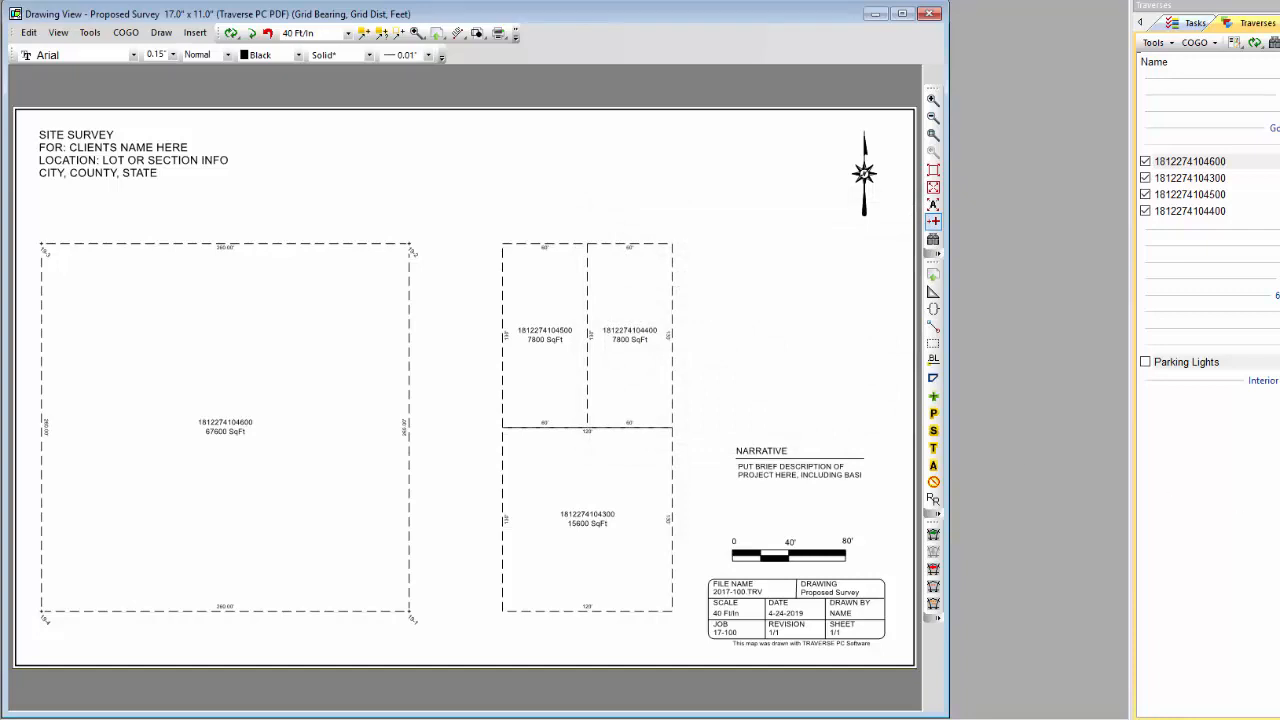
Step: Check the outline web page for the topic on applying a template to an existing drawing, and return to the survey drawing
key(alt+Tab)
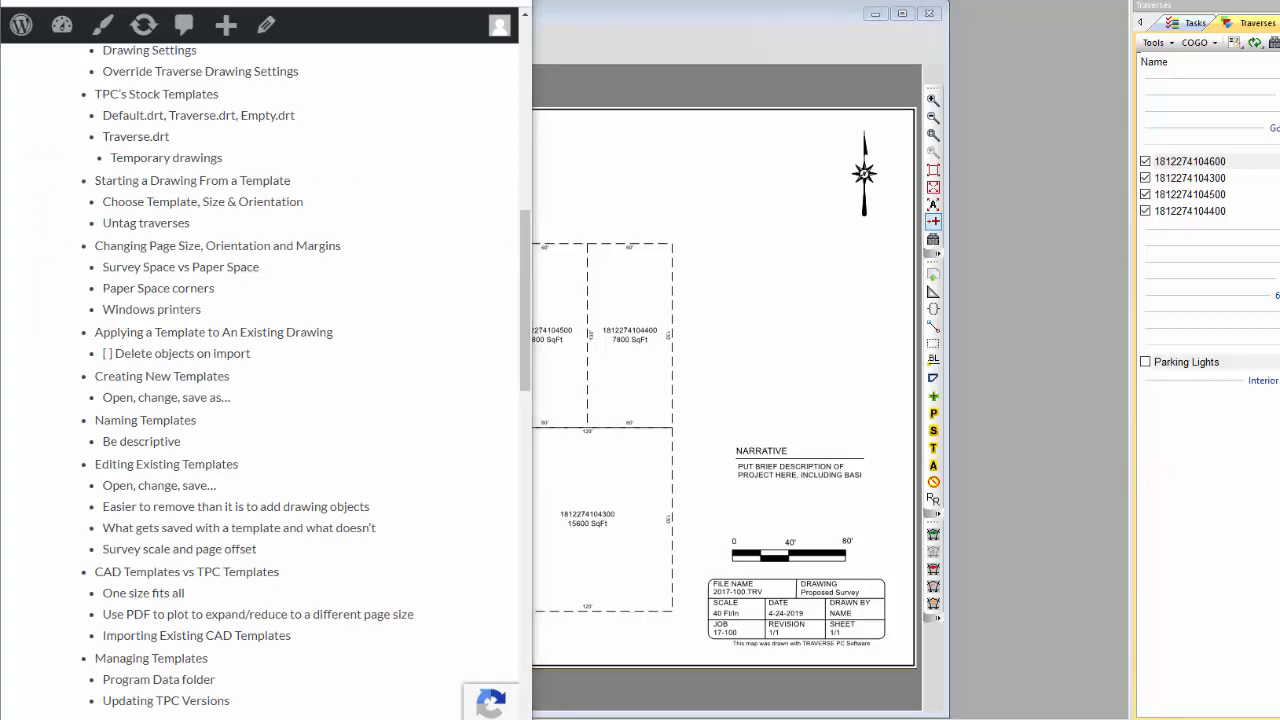
key(alt+Tab)
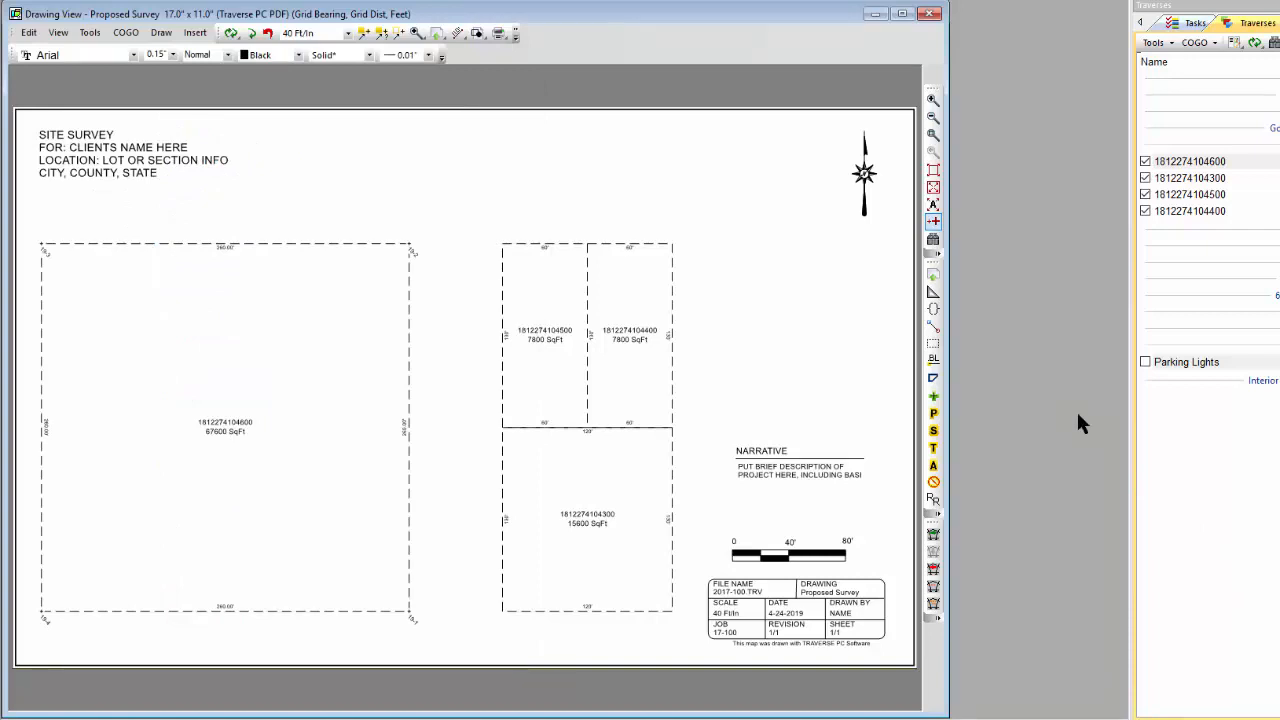
key(alt+Tab)
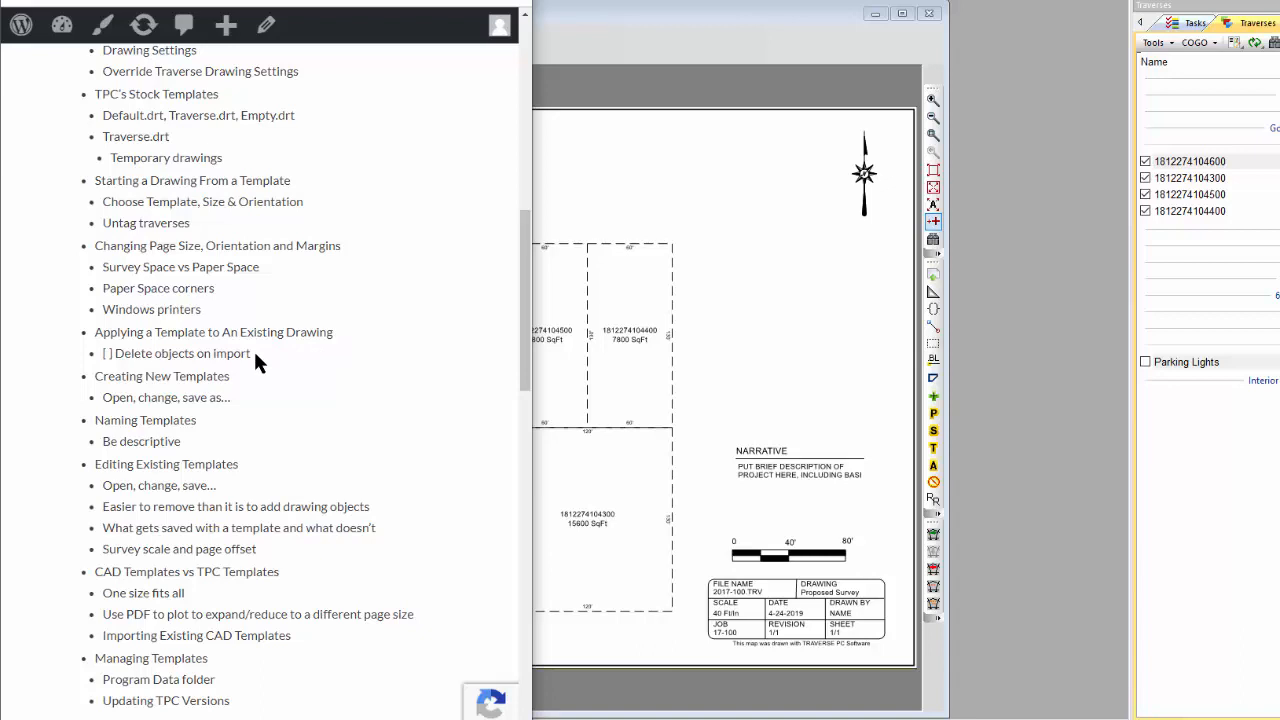
click(740, 255)
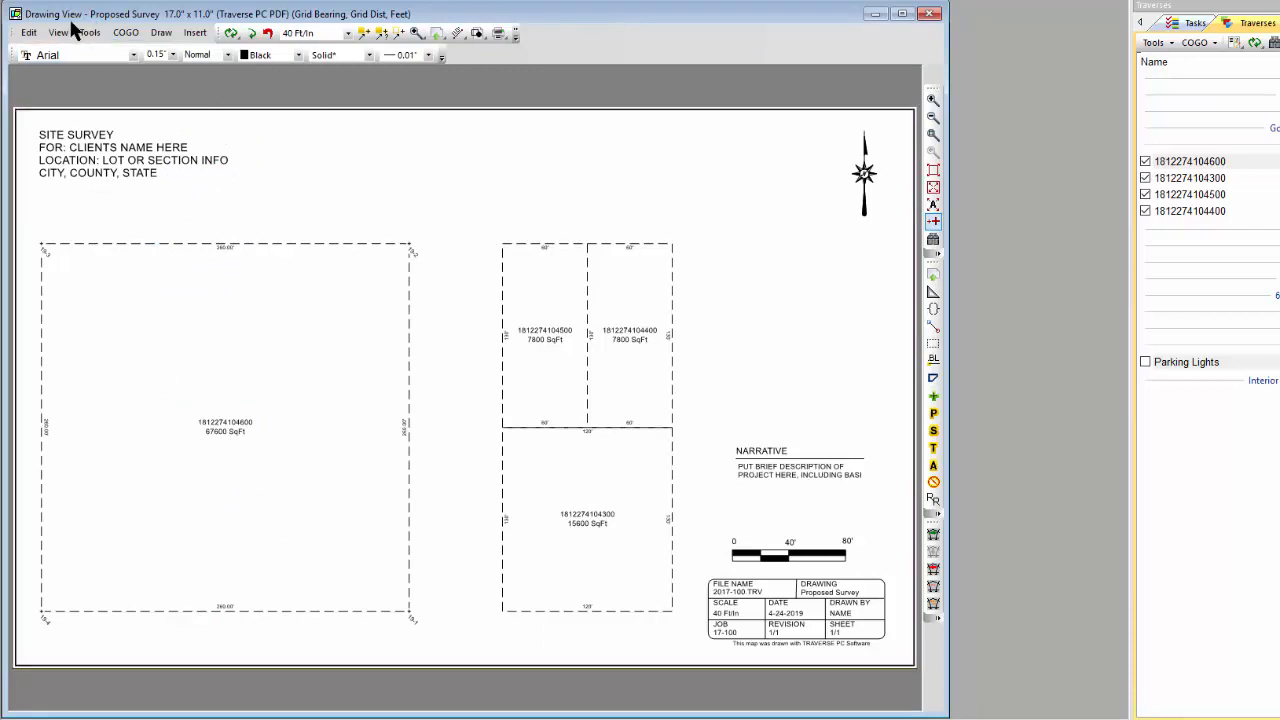
Step: Erase all paper space objects from the Proposed Survey drawing and fit the survey to the page extents at 30 Ft/In
click(30, 33)
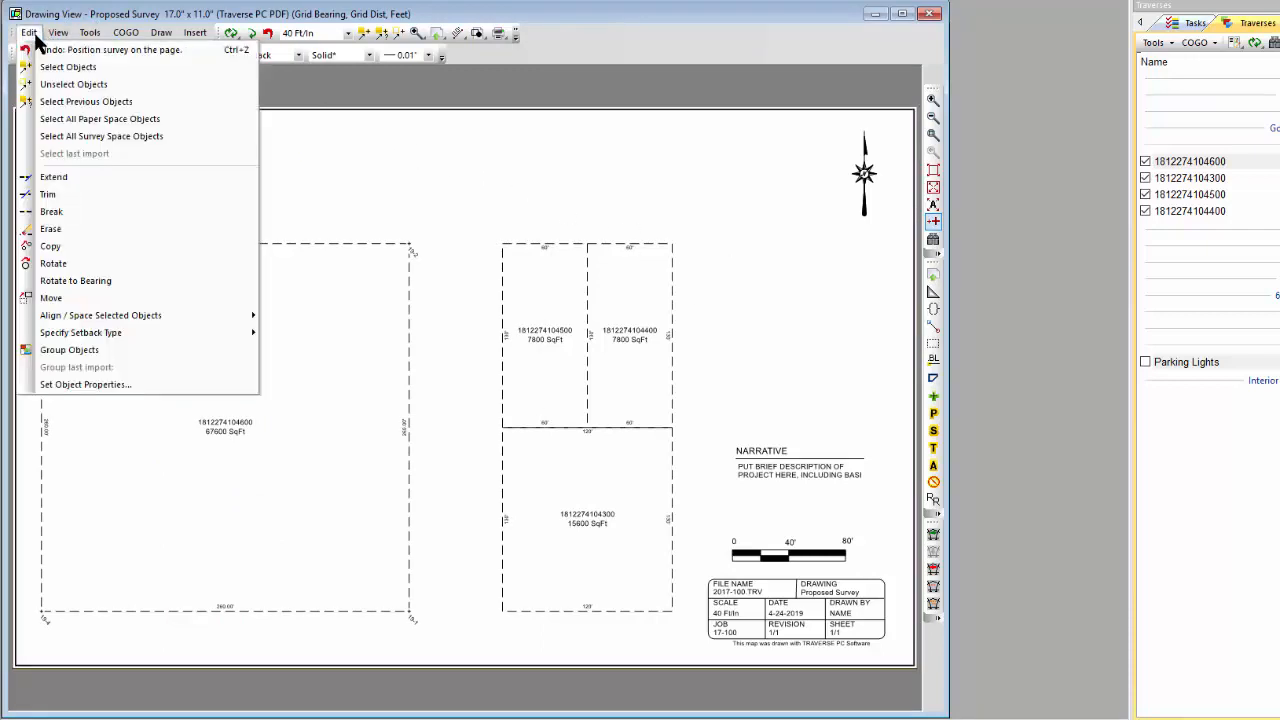
click(98, 119)
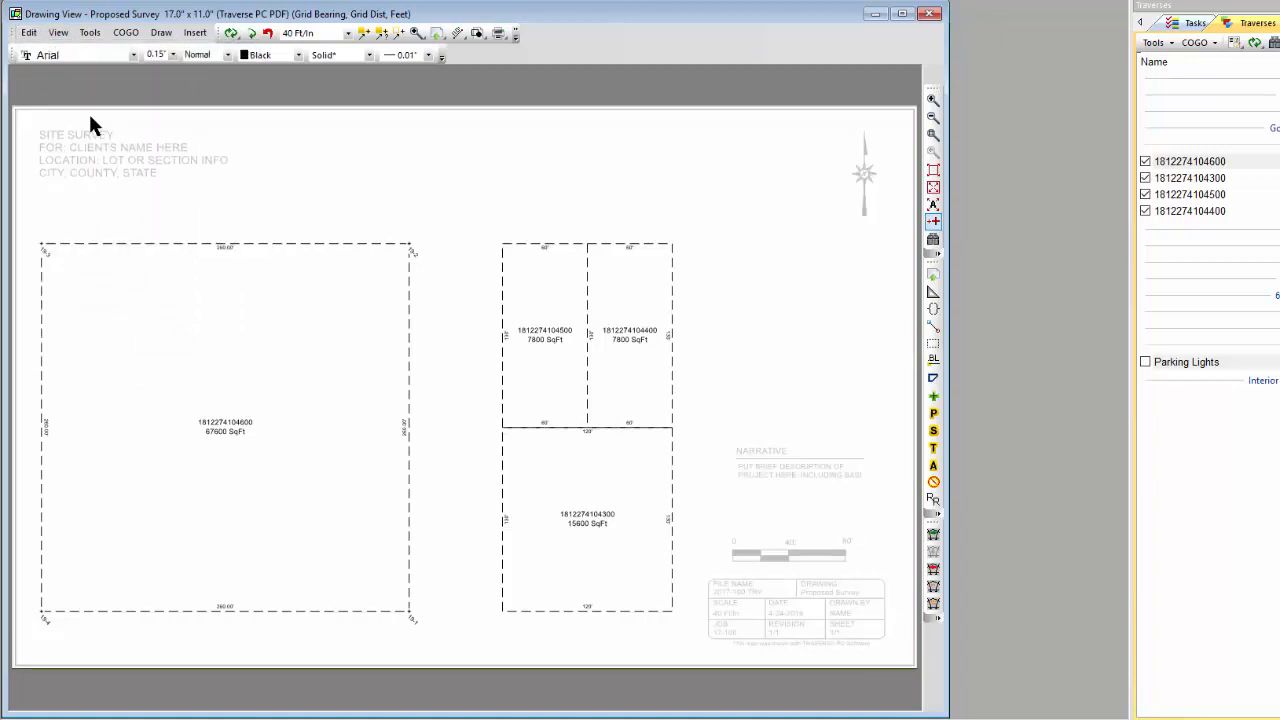
right_click(222, 172)
click(249, 173)
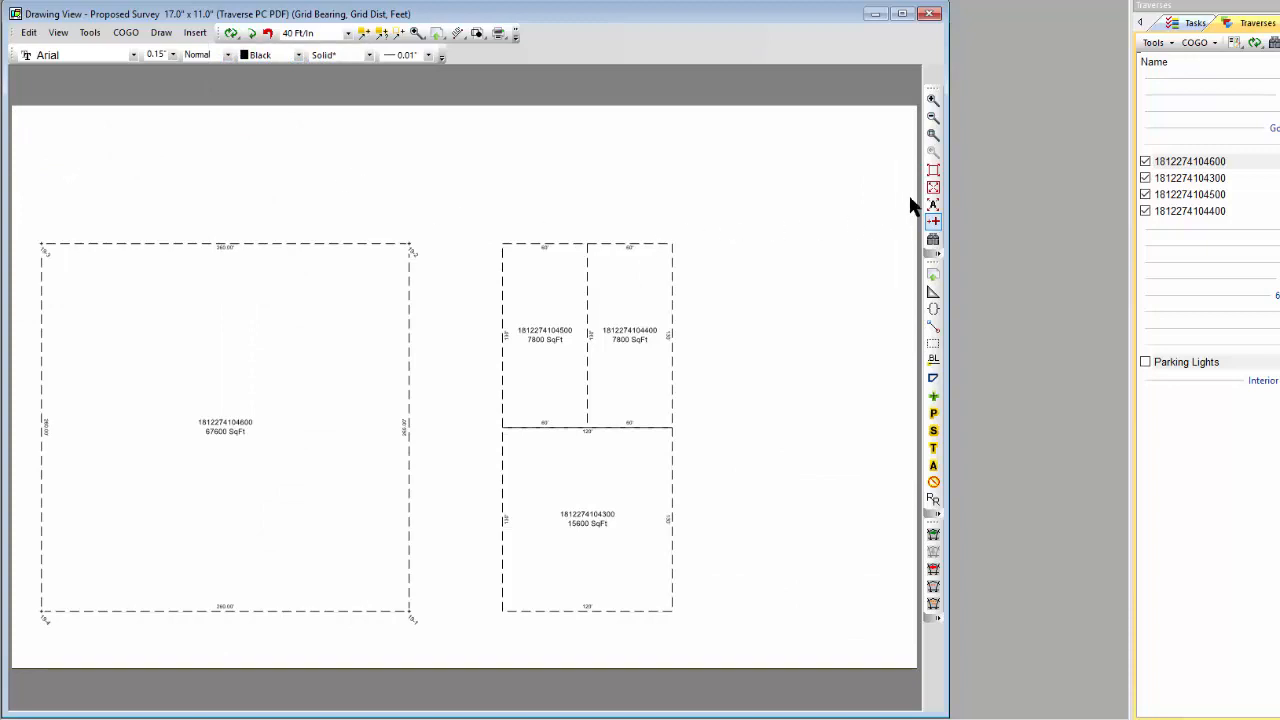
click(933, 187)
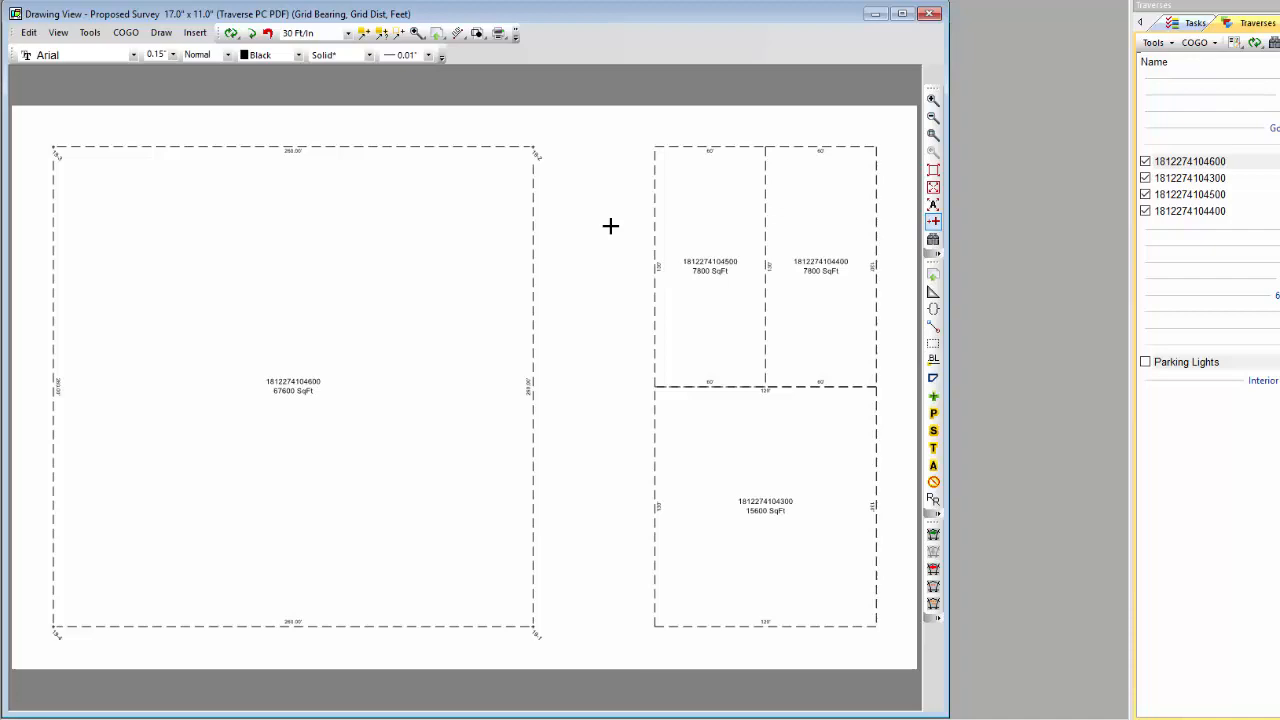
Step: Start a data import into the drawing without saving the survey, and set the import type to Drawing template
right_click(610, 226)
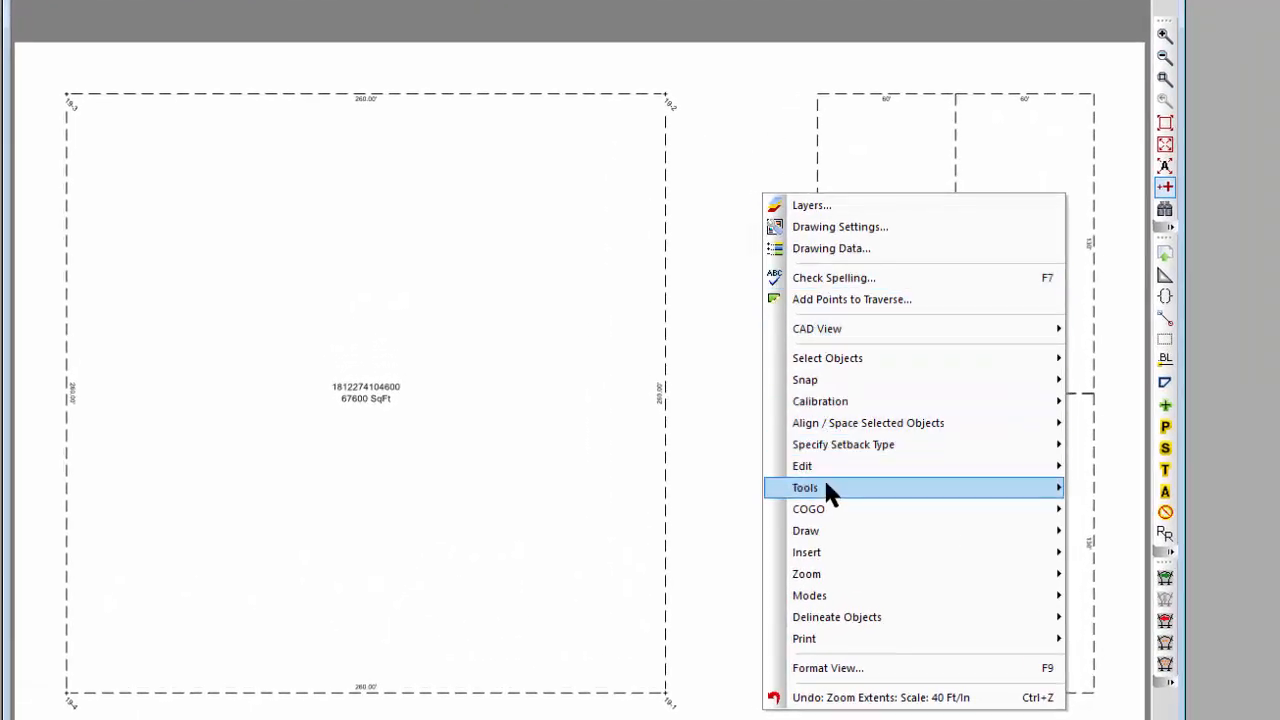
mouse_move(830, 489)
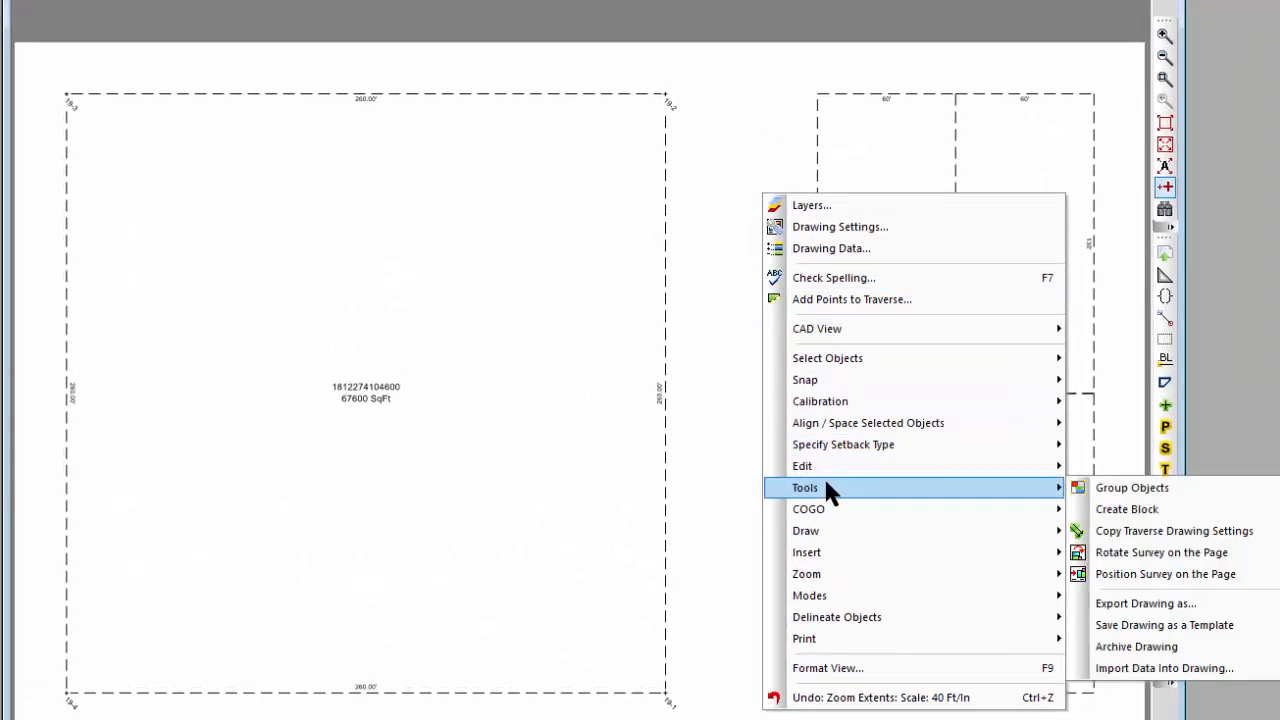
click(1145, 668)
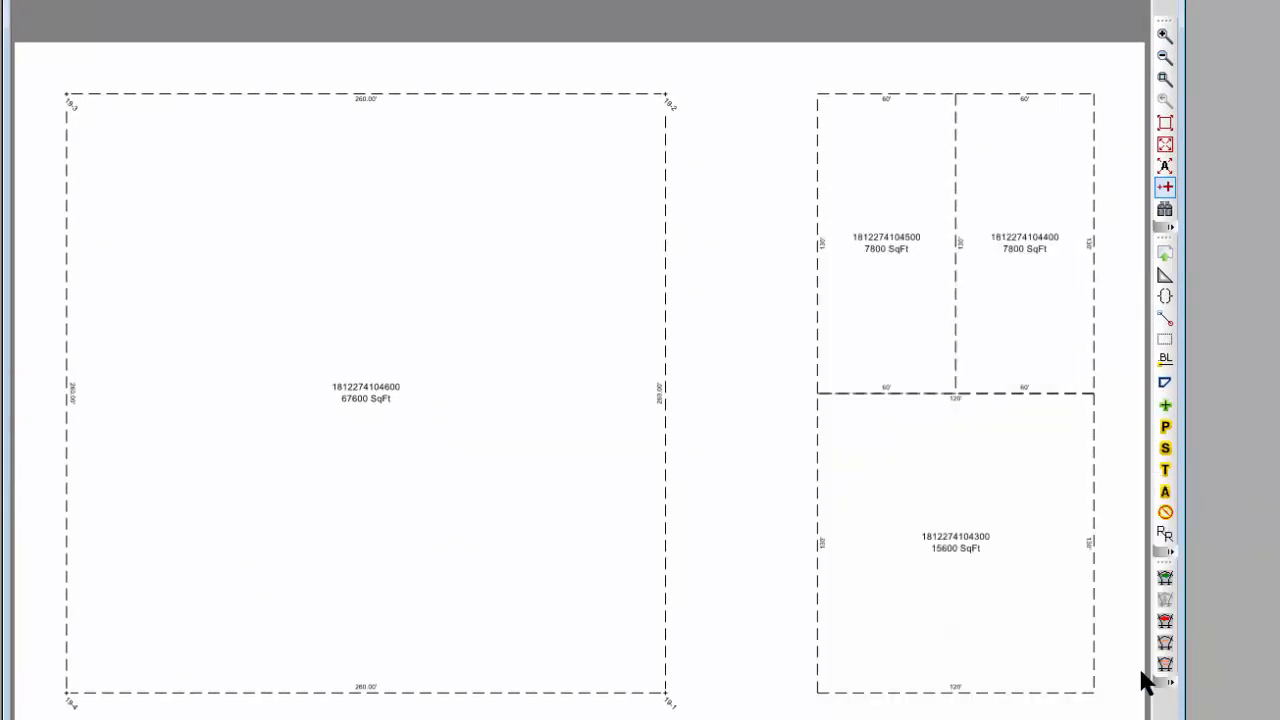
click(920, 372)
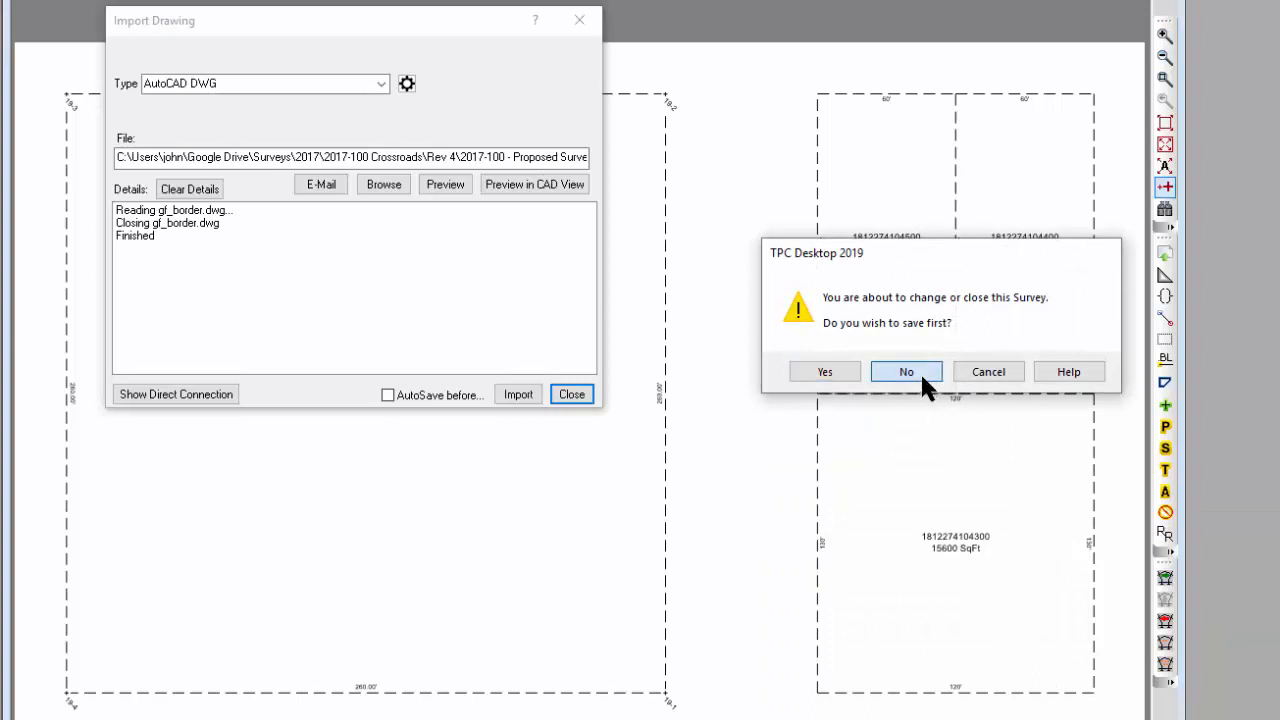
click(381, 83)
click(291, 166)
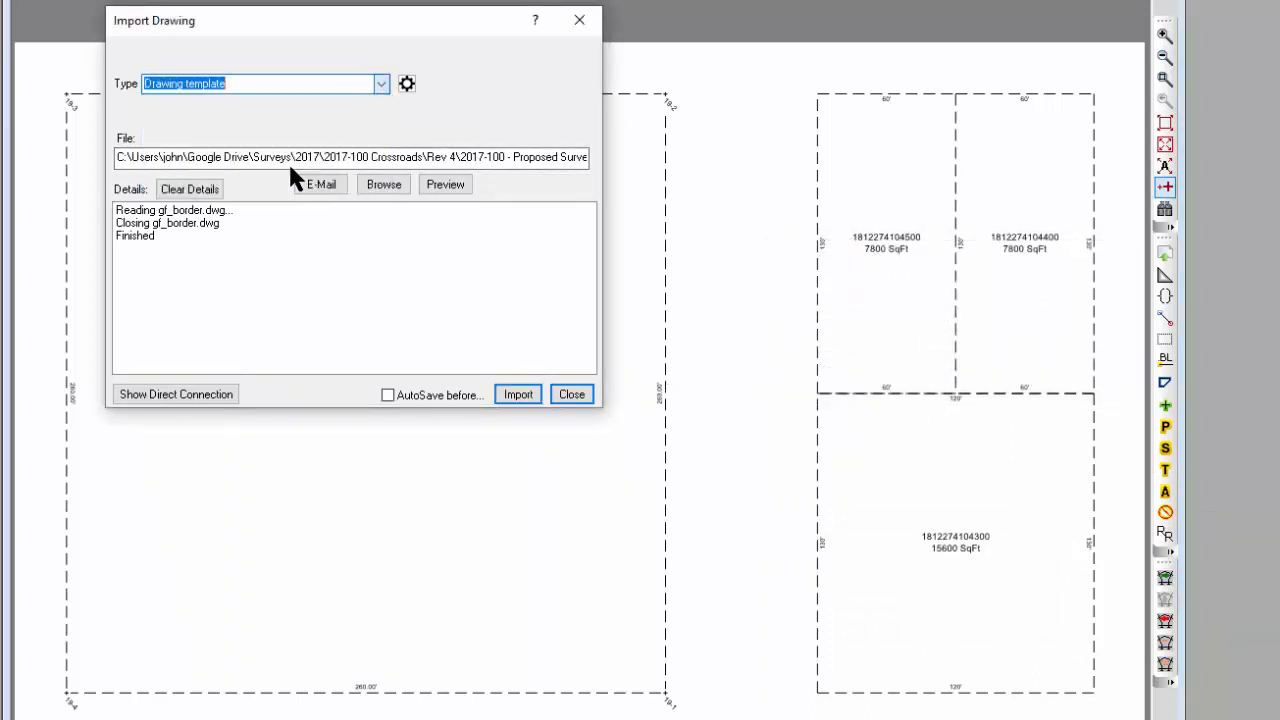
Step: Look at the Drawing template import options without changing them and leave the import dialog
click(406, 84)
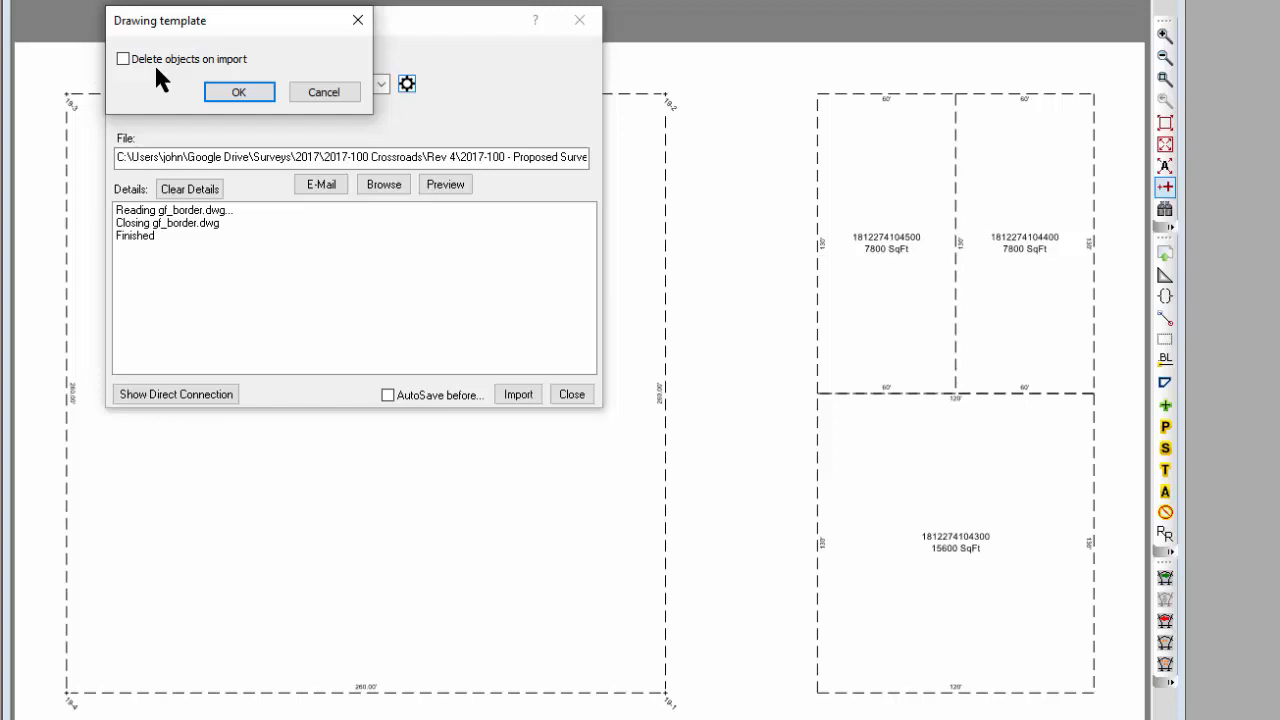
click(336, 91)
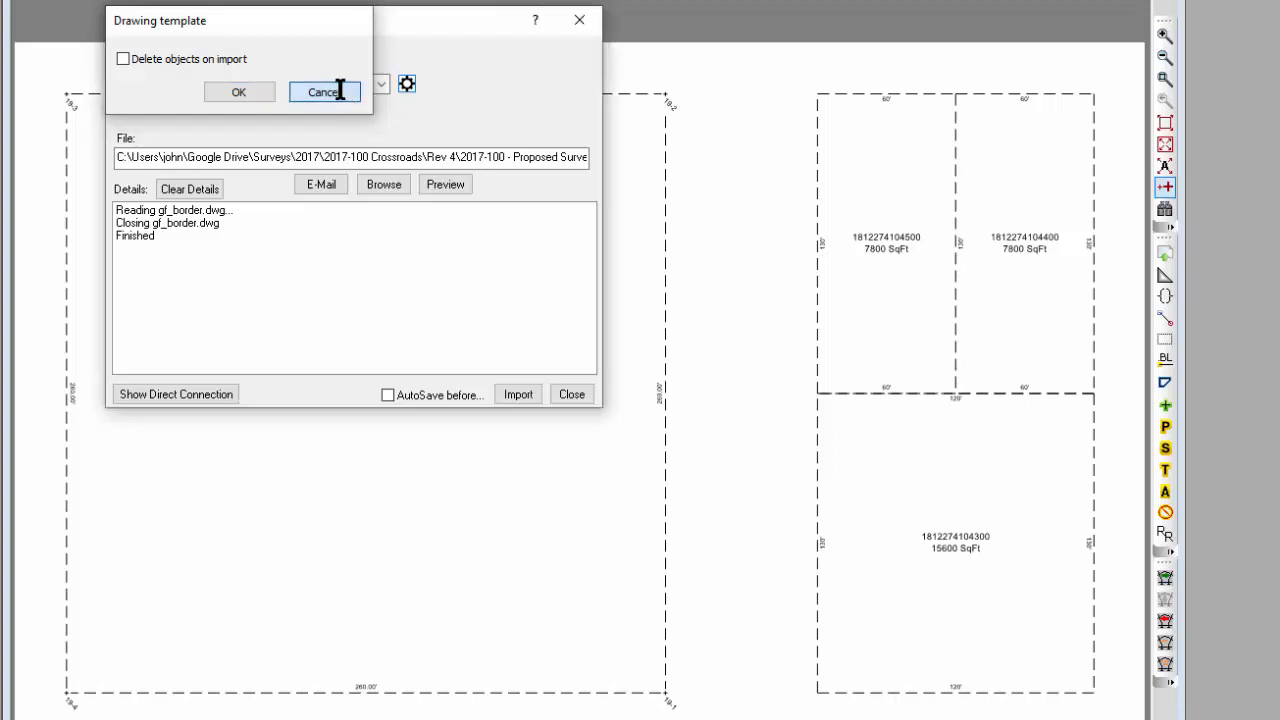
click(570, 396)
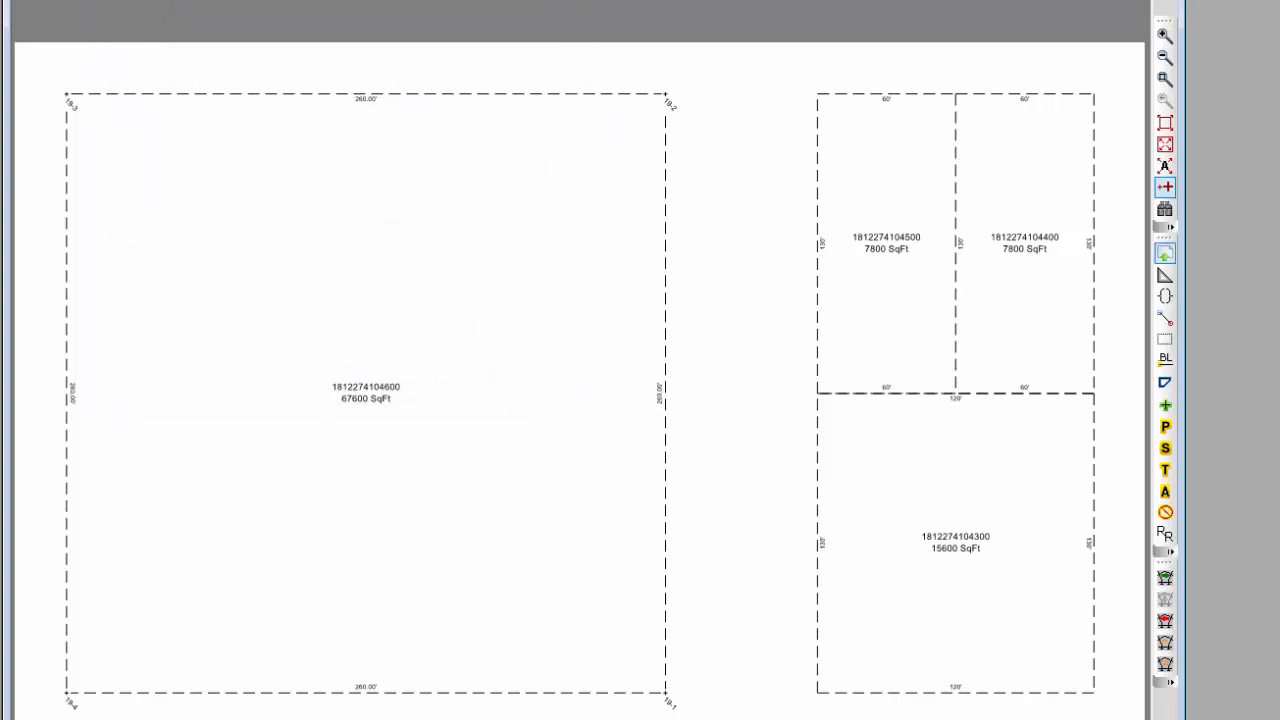
click(568, 2)
click(573, 9)
click(813, 69)
text(Record Sur)
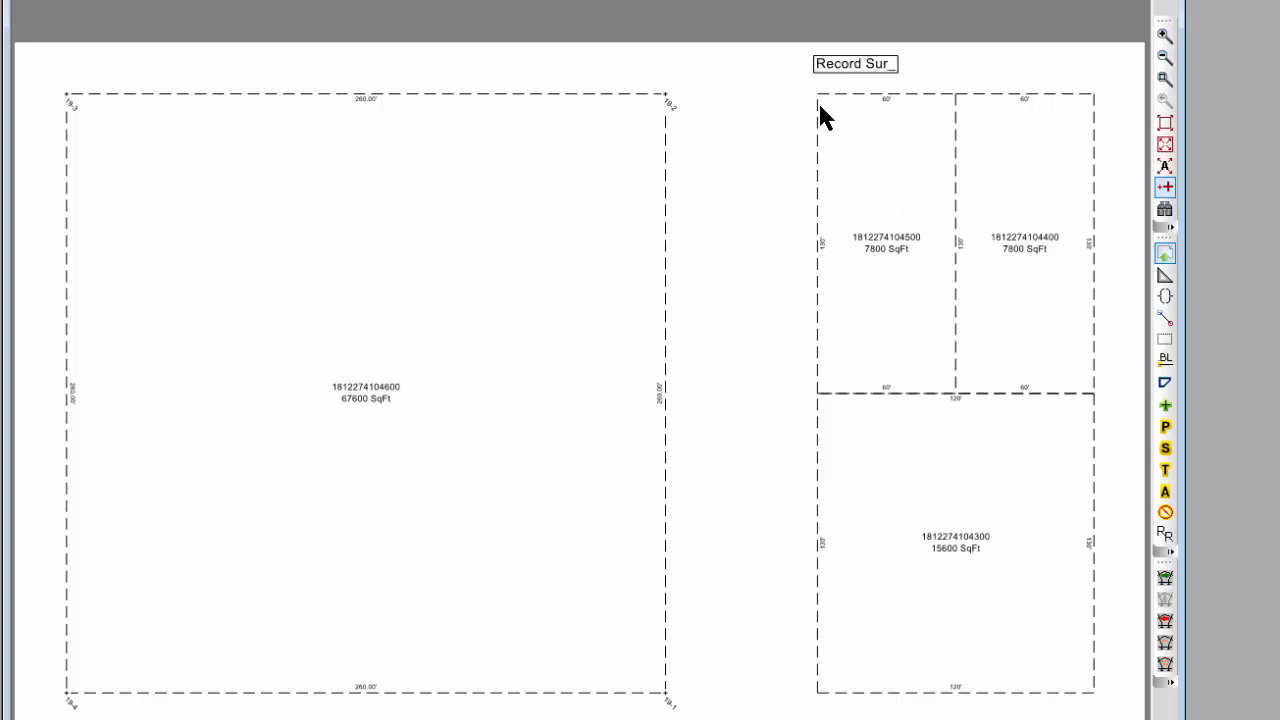
text(vey: CS14356)
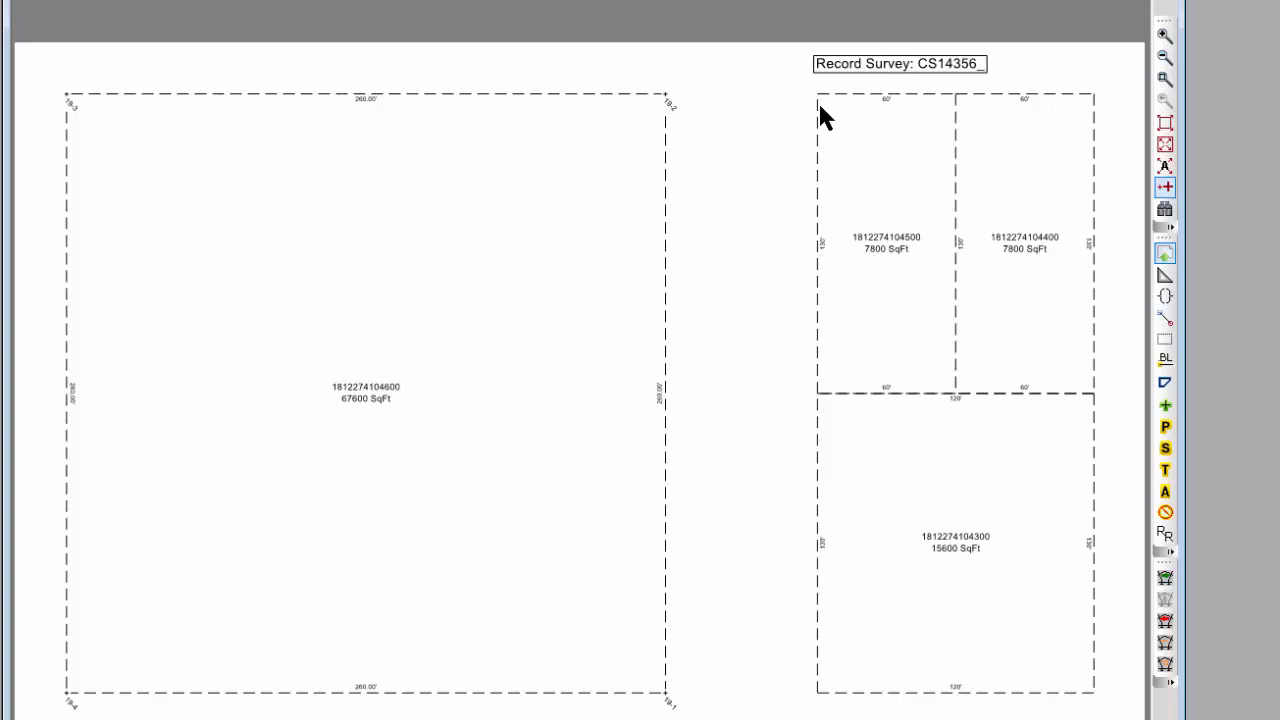
key(Return)
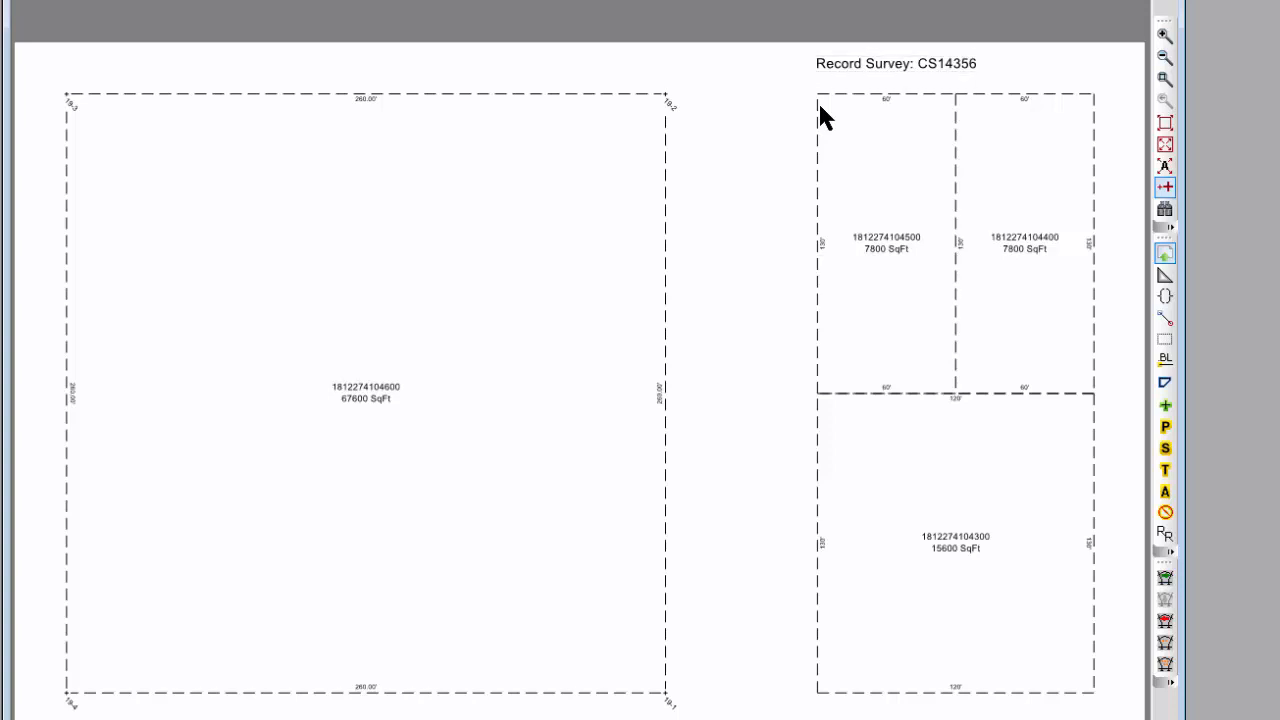
Step: Start another data import without saving the survey, and keep Delete objects on import turned off for the drawing template
right_click(741, 169)
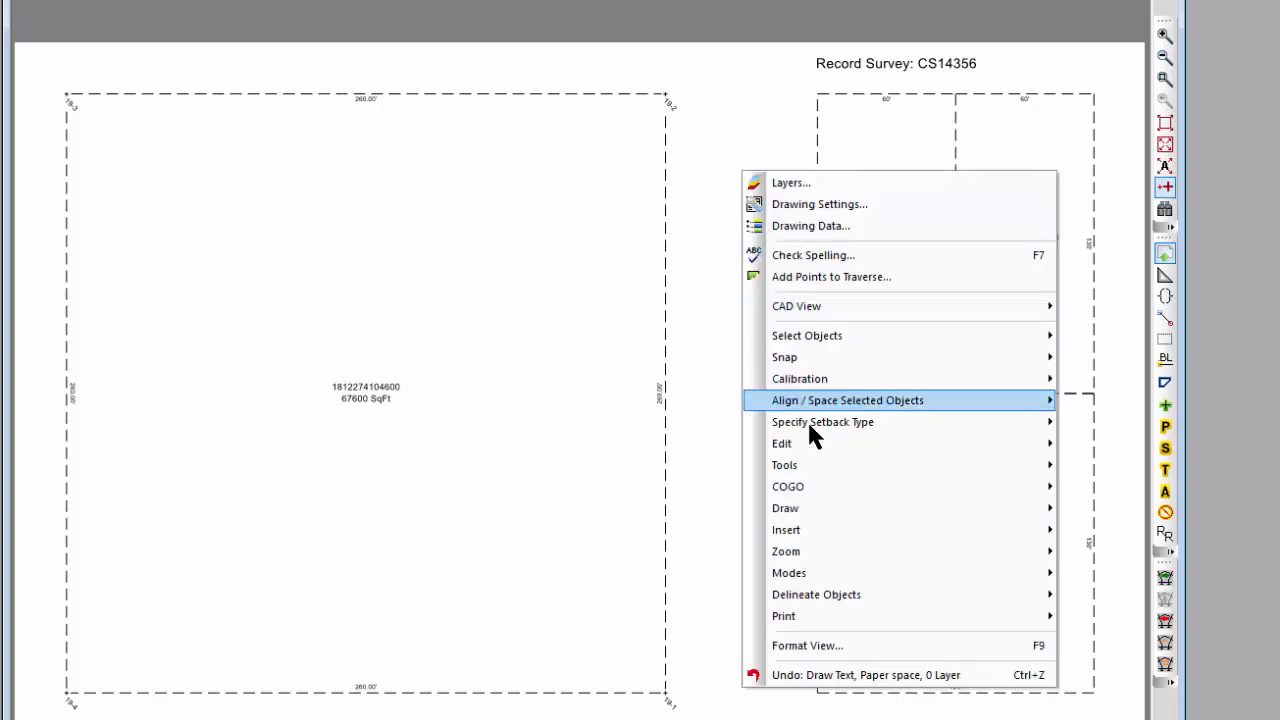
mouse_move(802, 462)
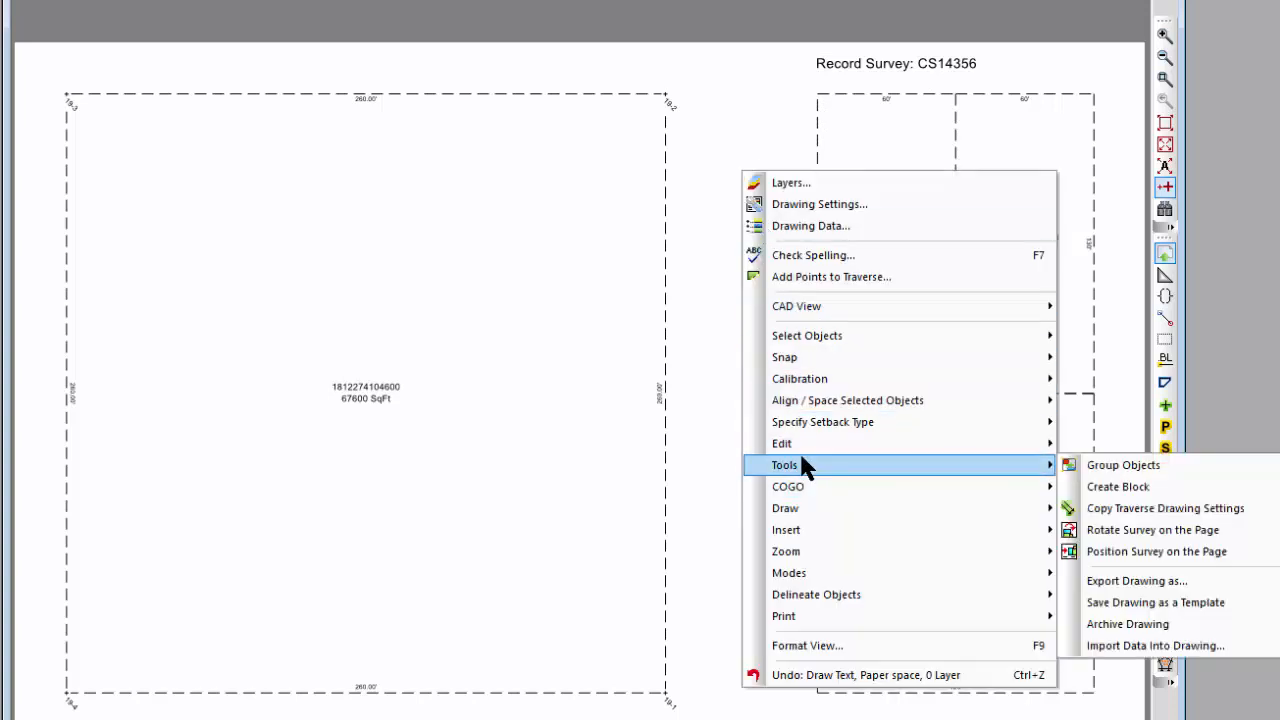
click(1140, 646)
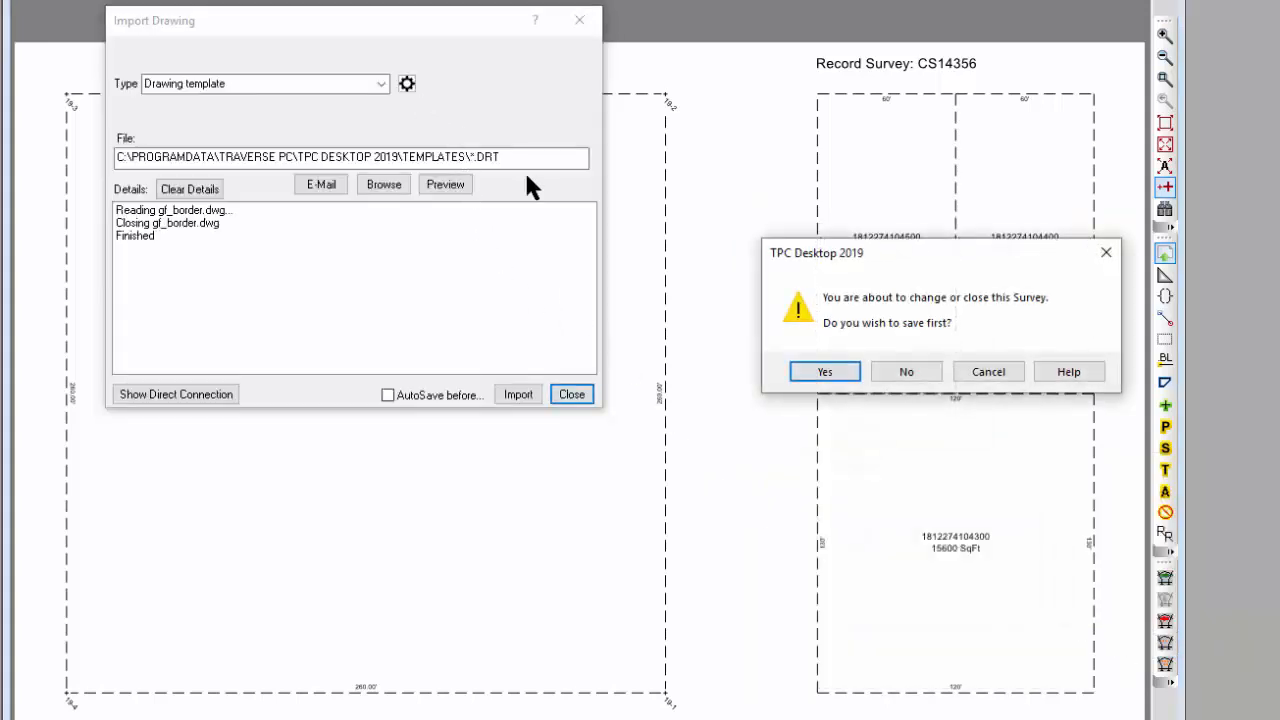
click(910, 370)
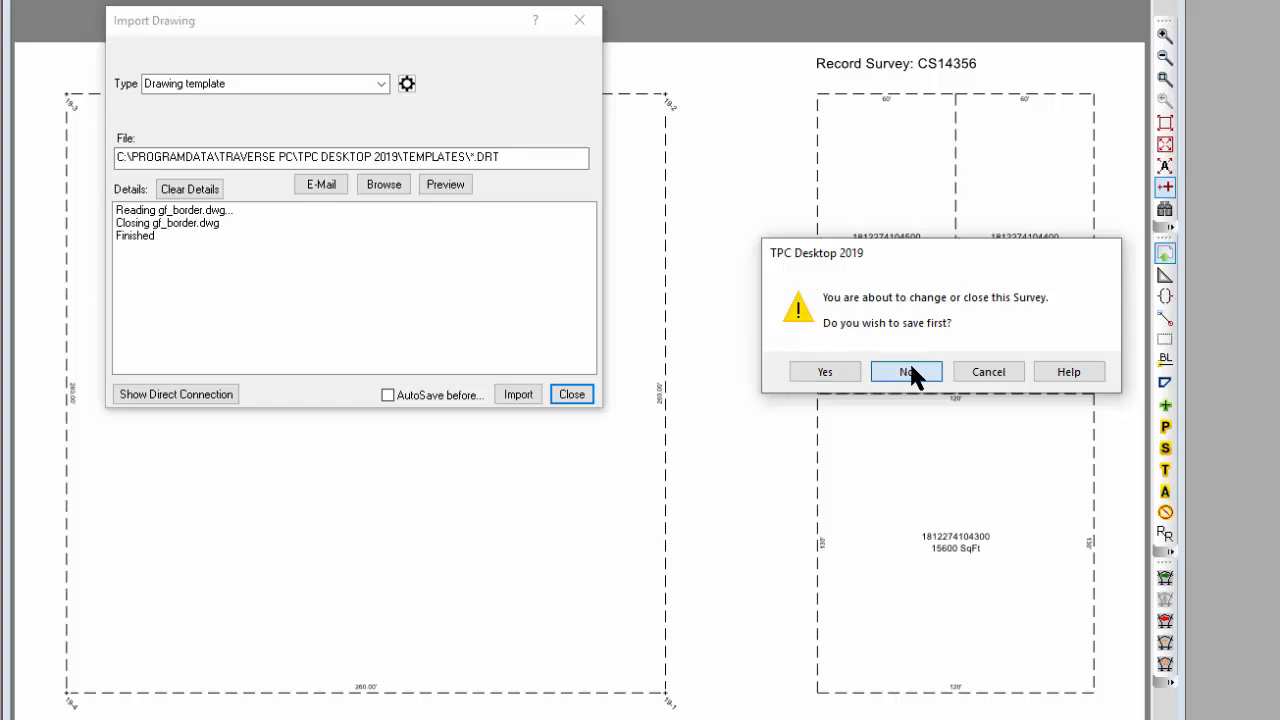
click(406, 84)
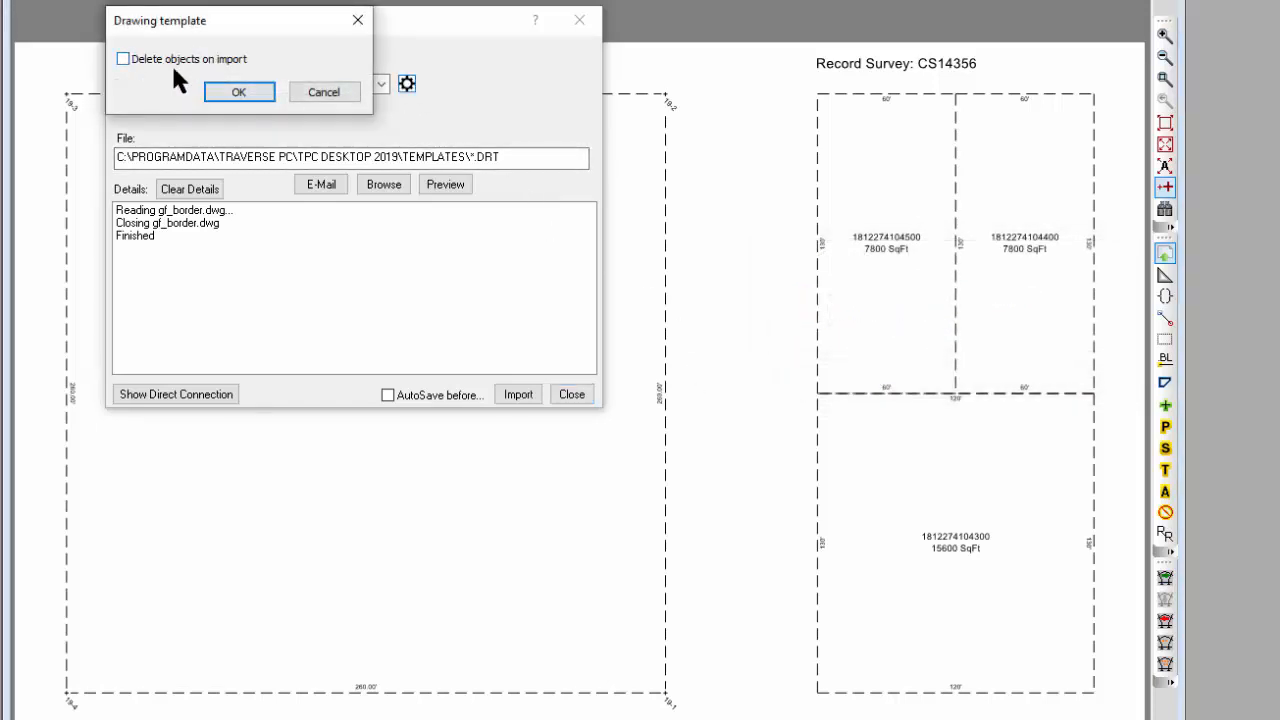
click(237, 92)
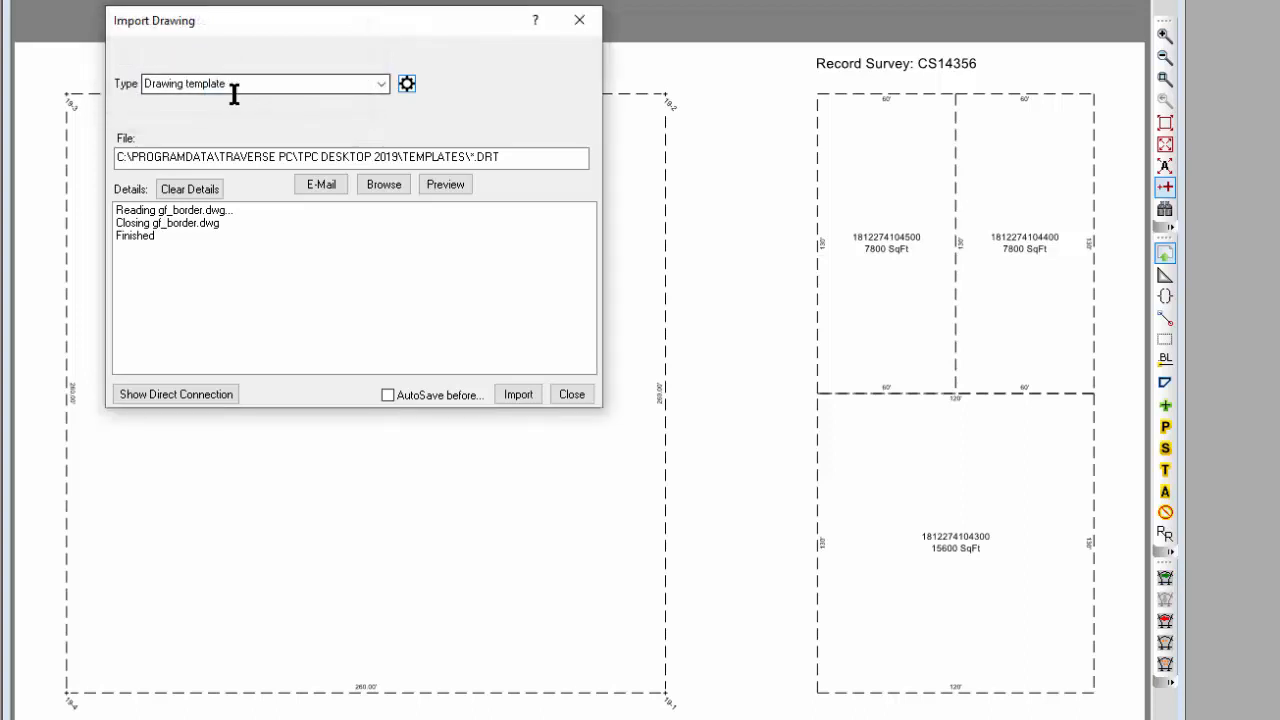
Step: Import the site.drt template from the Templates folder into the drawing and close the import dialog
click(383, 184)
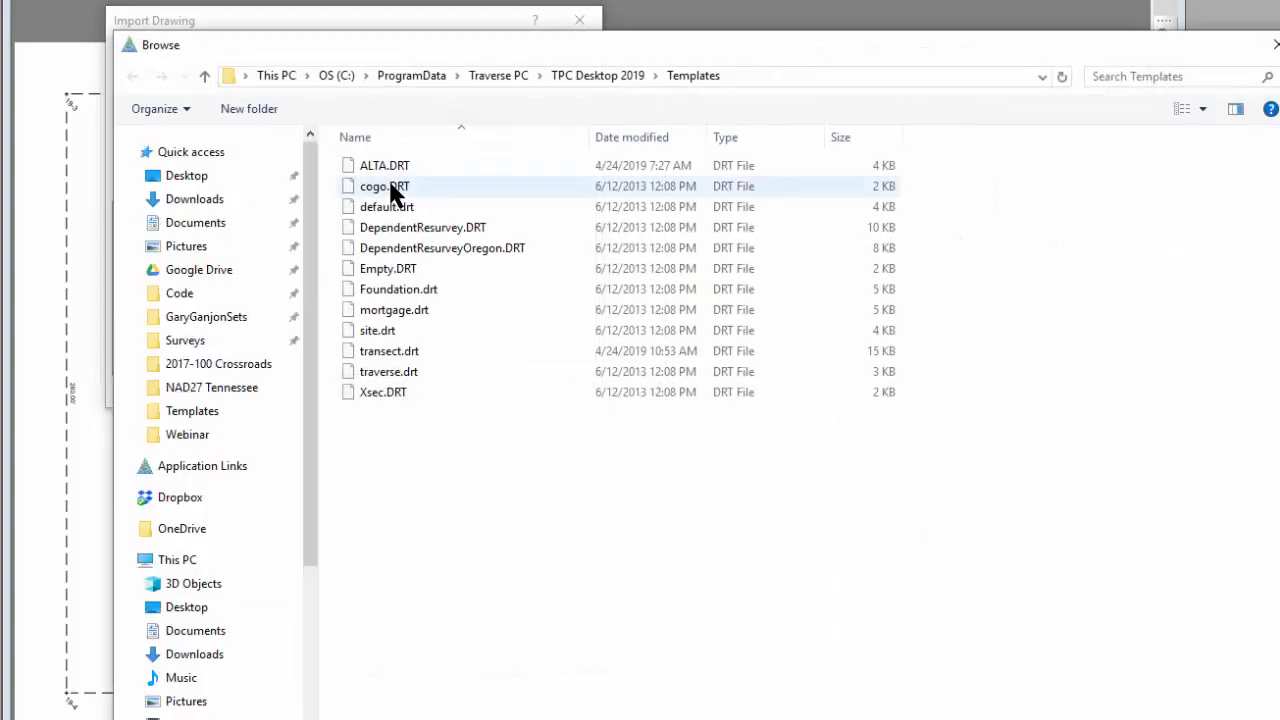
click(379, 333)
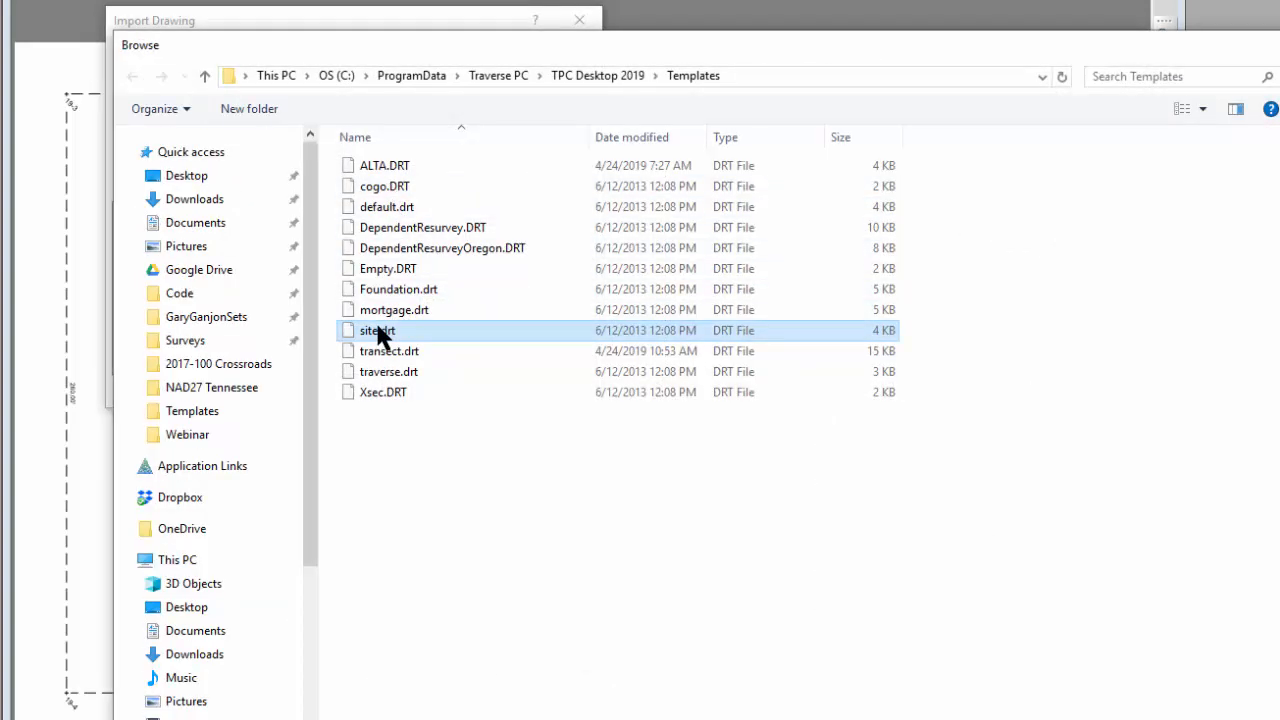
double_click(379, 333)
click(505, 394)
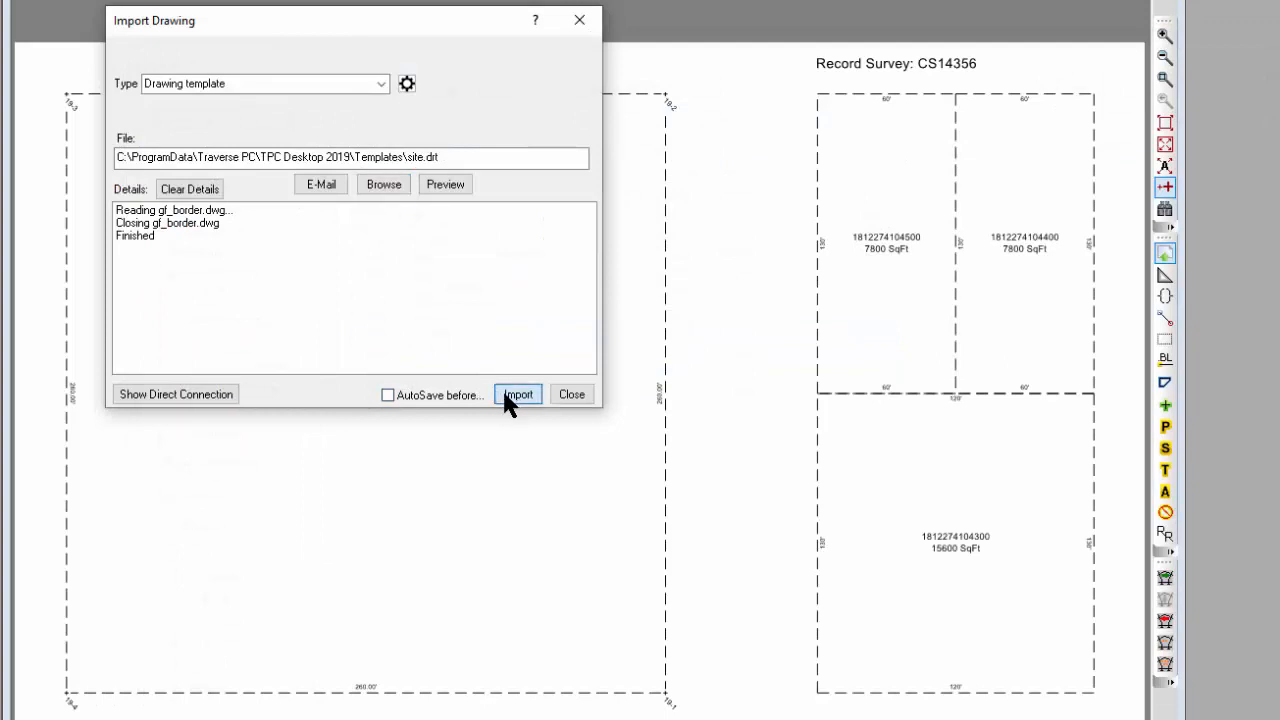
click(563, 398)
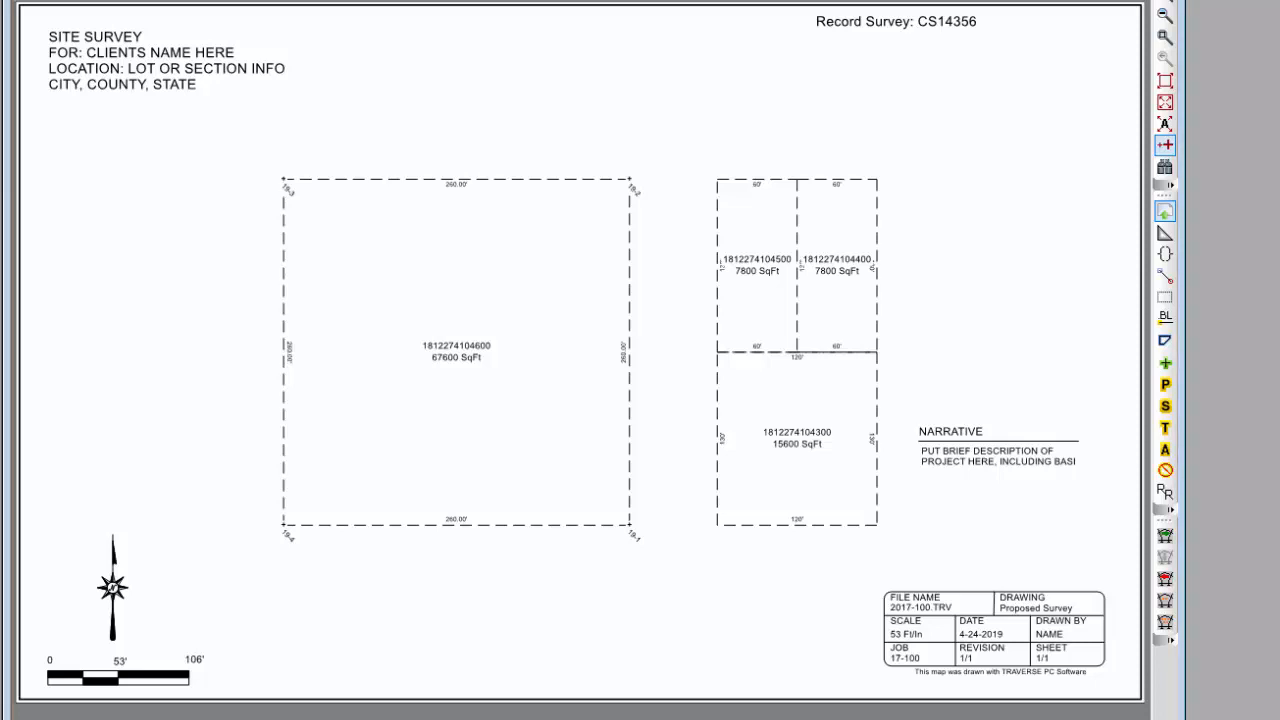
Step: Open the SAMPLE PARCEL MAP.TRV survey without saving the current one, and close the Message View
key(alt+Tab)
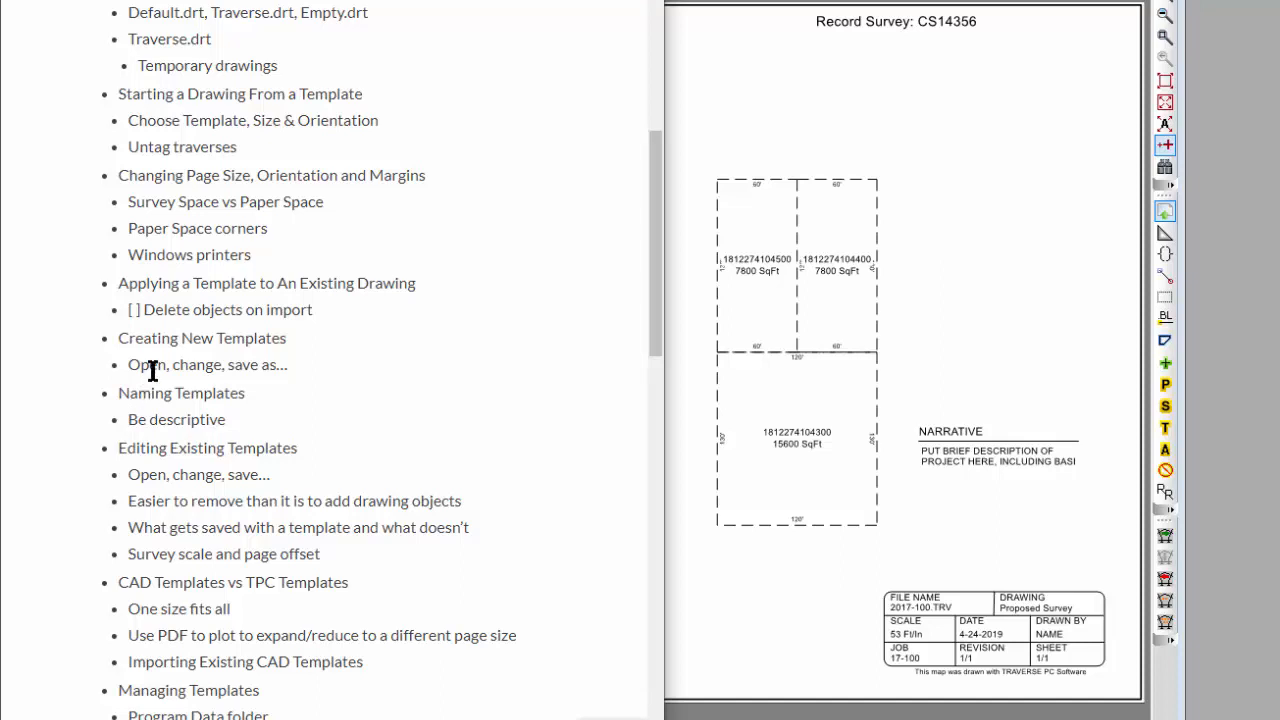
click(1250, 380)
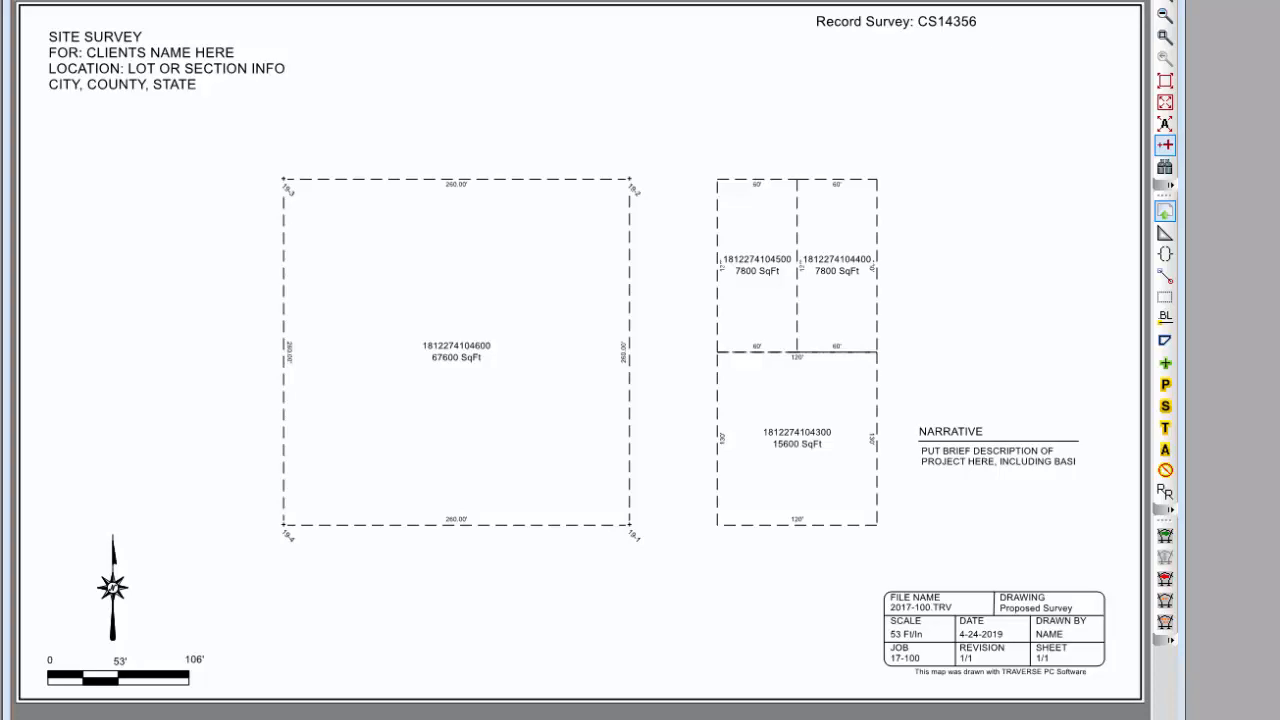
click(1107, 85)
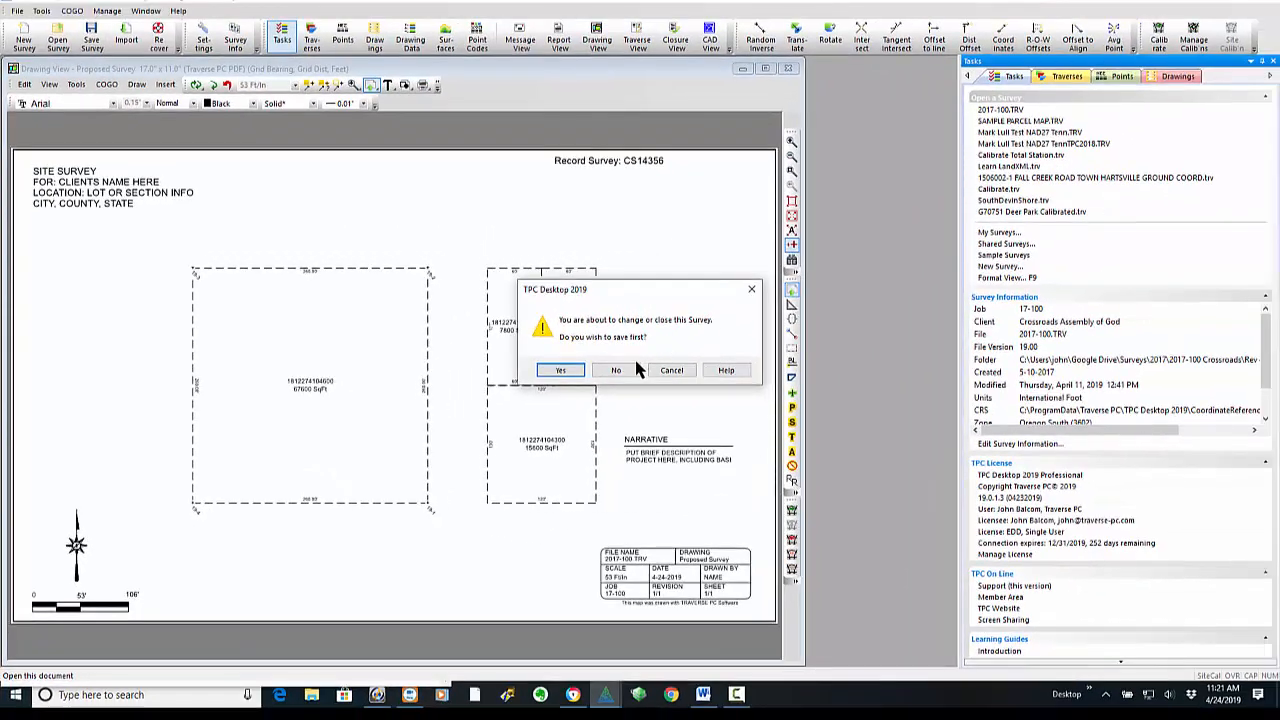
click(616, 370)
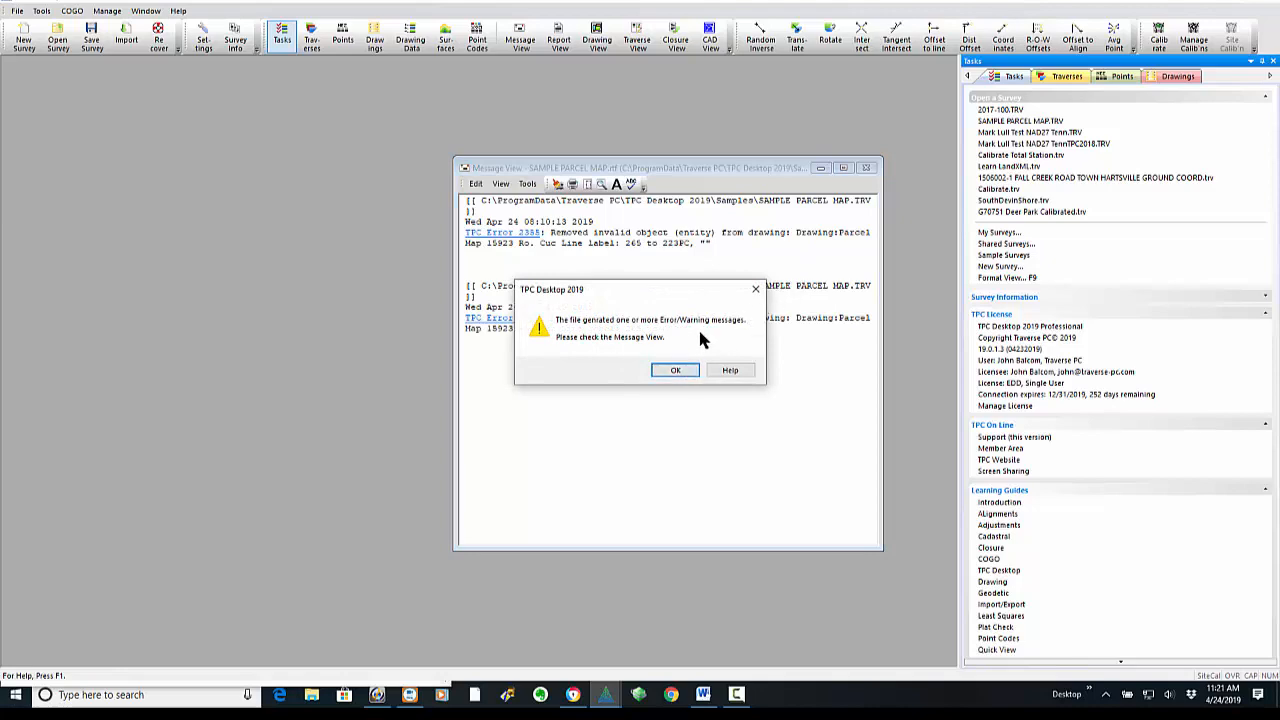
click(676, 370)
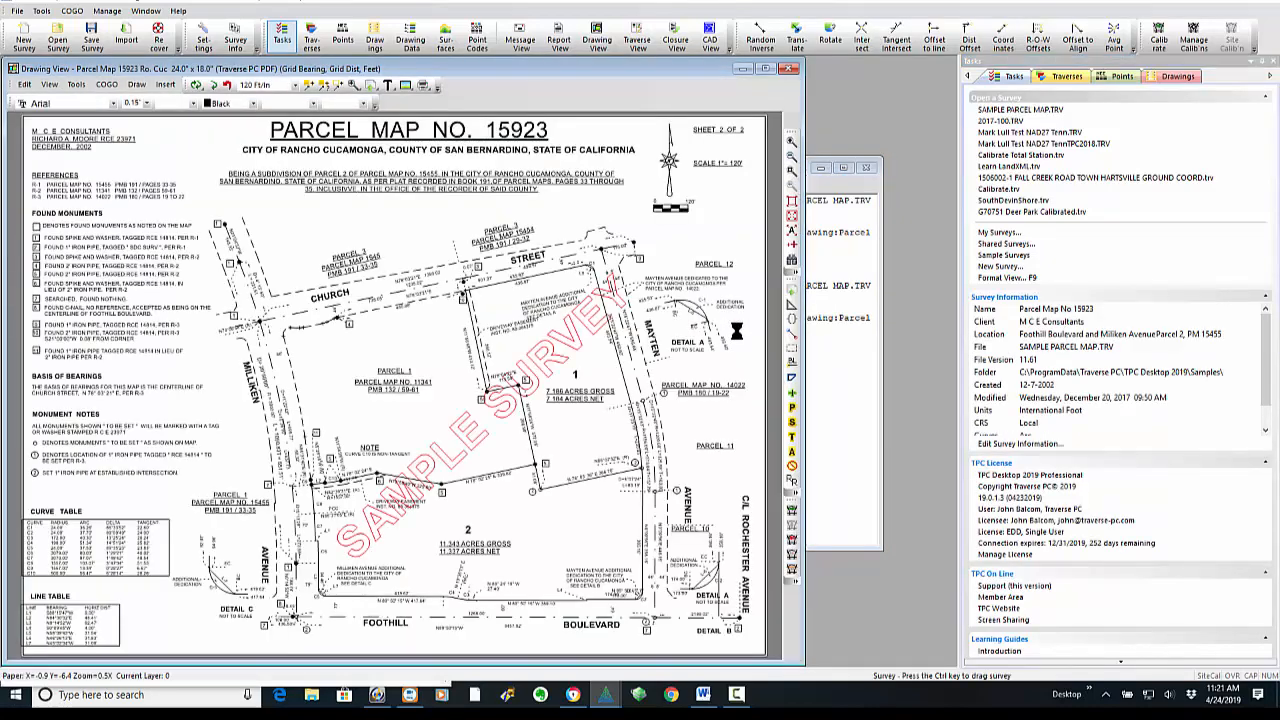
click(866, 167)
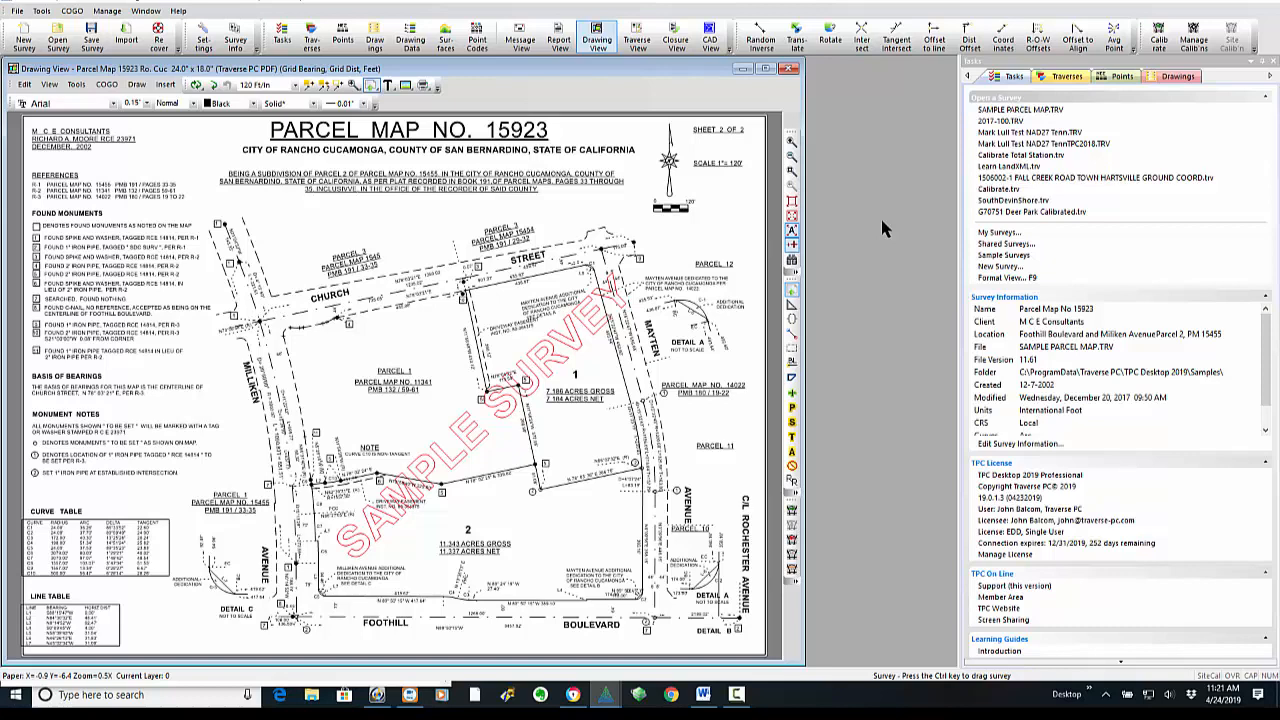
Step: Open the drawing "Sheet 1- title sheet pm 15923" from the survey's drawings list
click(1180, 77)
shift+click(1024, 152)
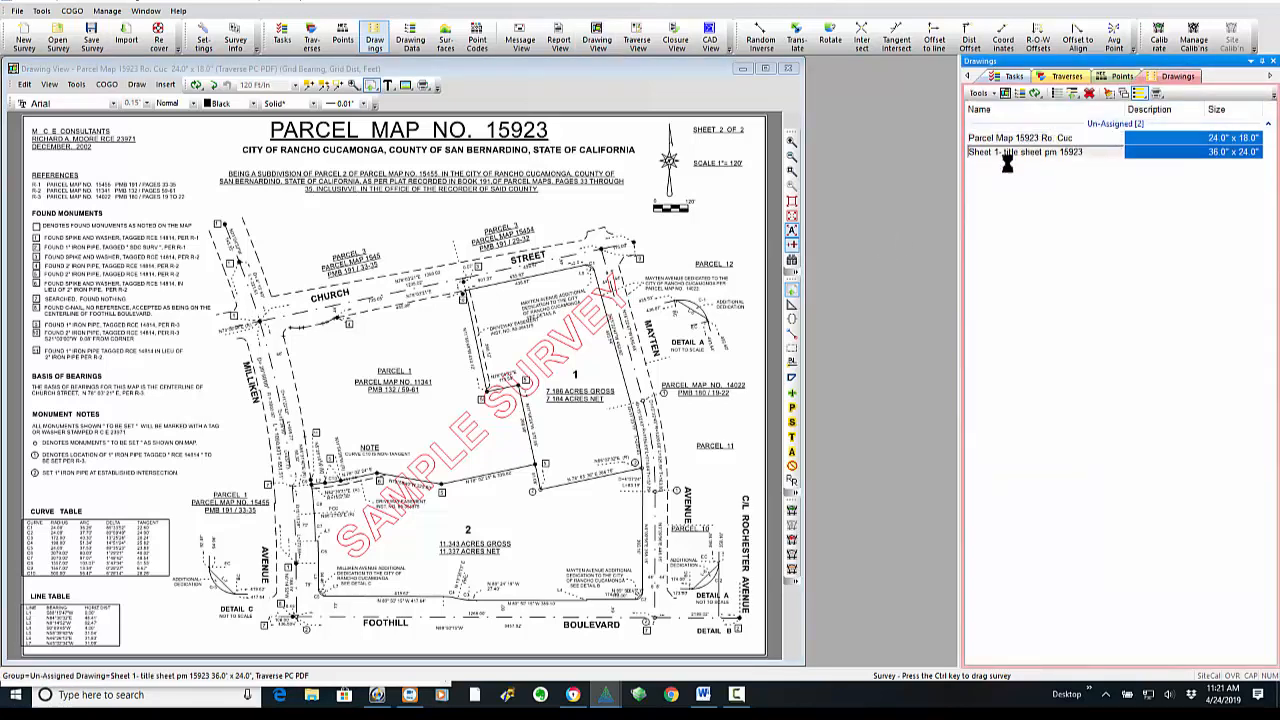
double_click(1007, 155)
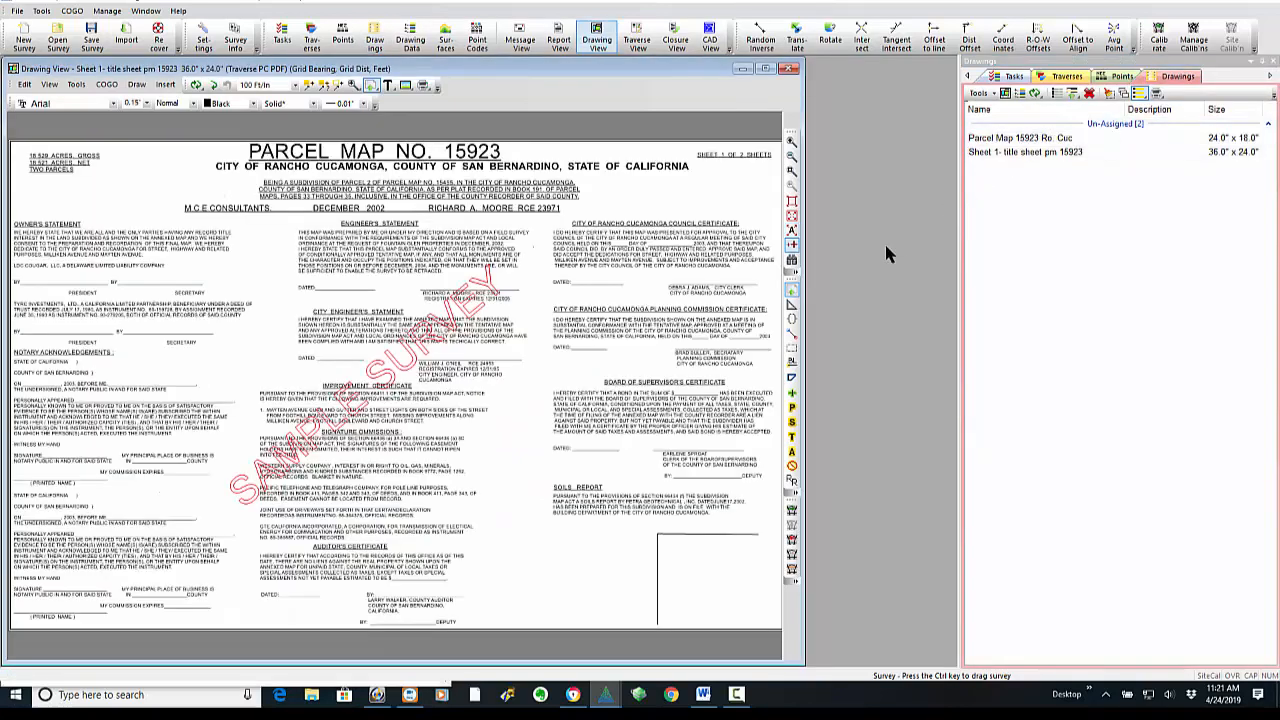
Step: Save the title sheet drawing as a drawing template named "San Bernadino Co Sheet 1" in the Templates folder
right_click(679, 190)
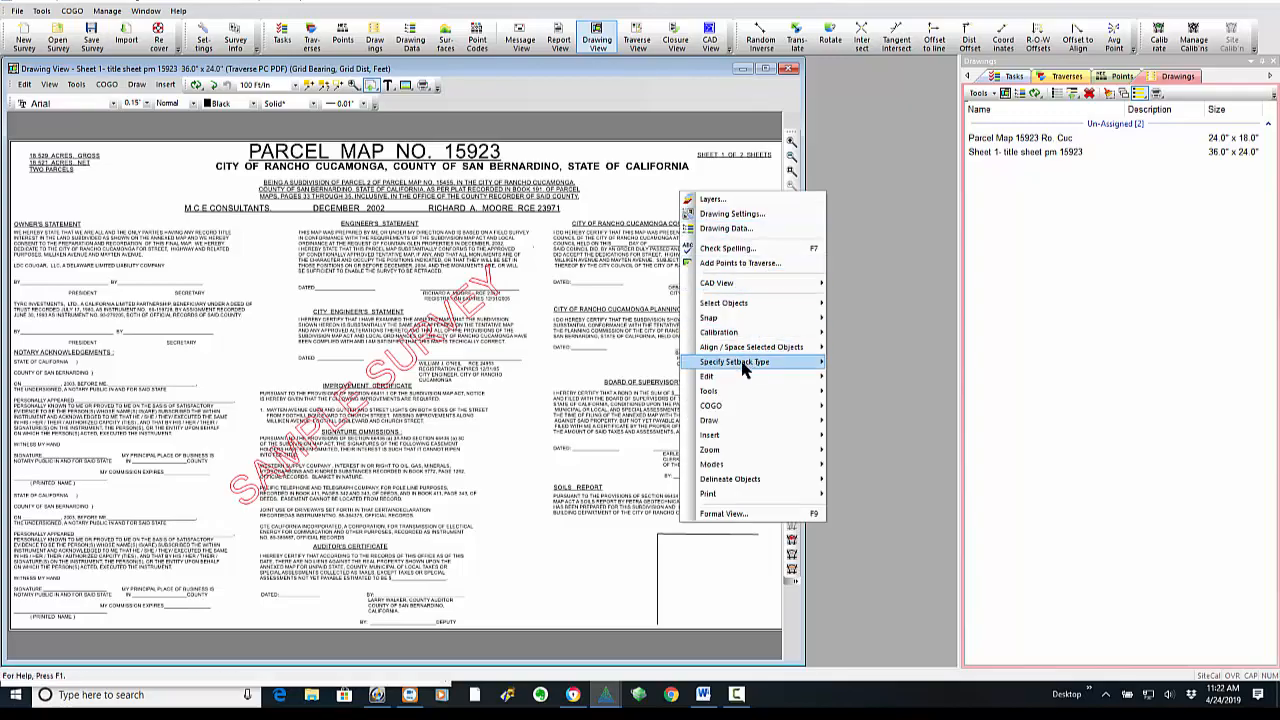
mouse_move(723, 397)
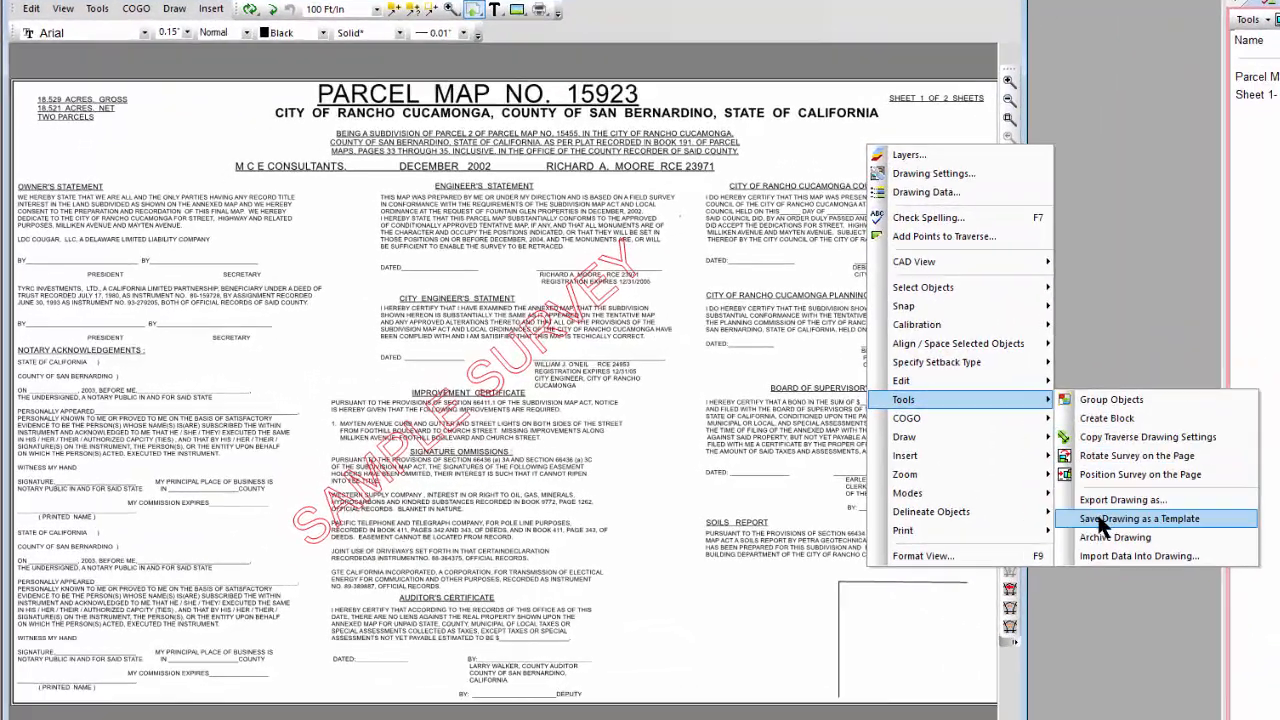
click(1100, 523)
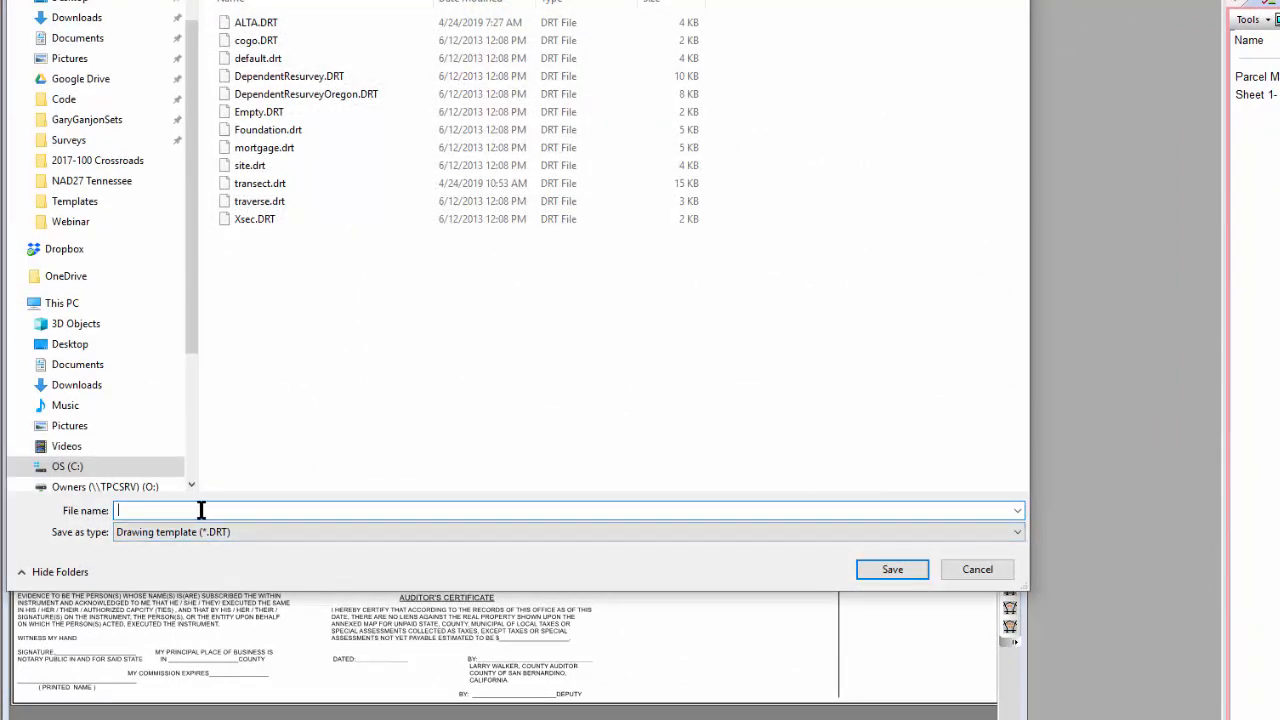
text(San Bernadion)
key(BackSpace)
key(BackSpace)
key(BackSpace)
text(ino Co Sheet 1)
click(860, 566)
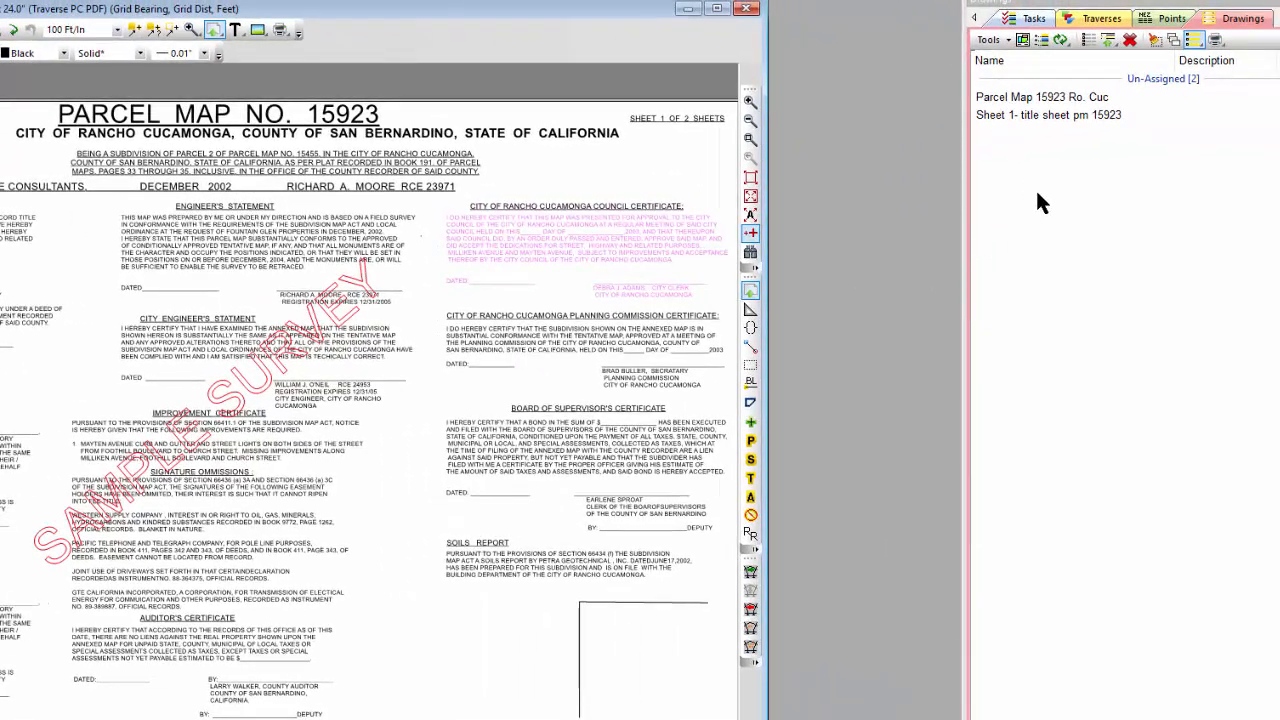
Step: Create a new drawing named "Sheet 2" from the San Bernadino Co Sheet 1.DRT template
double_click(1071, 232)
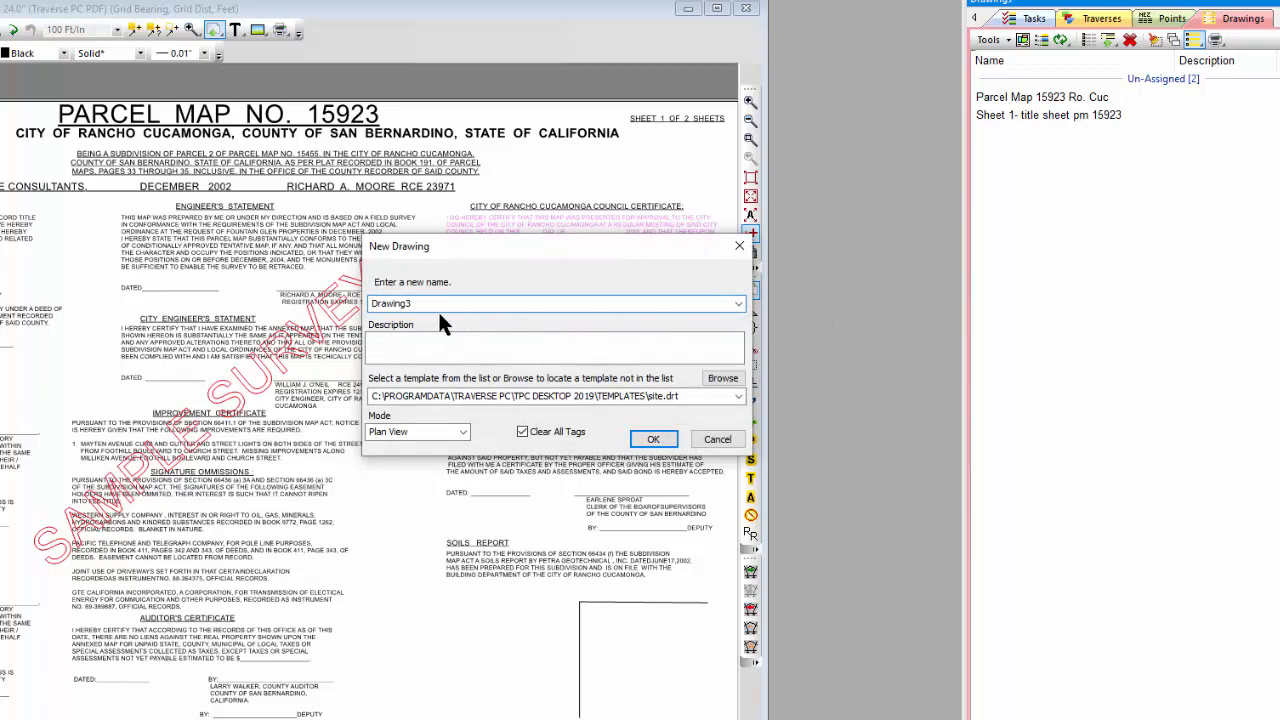
drag(421, 305, 355, 307)
text(Sheet)
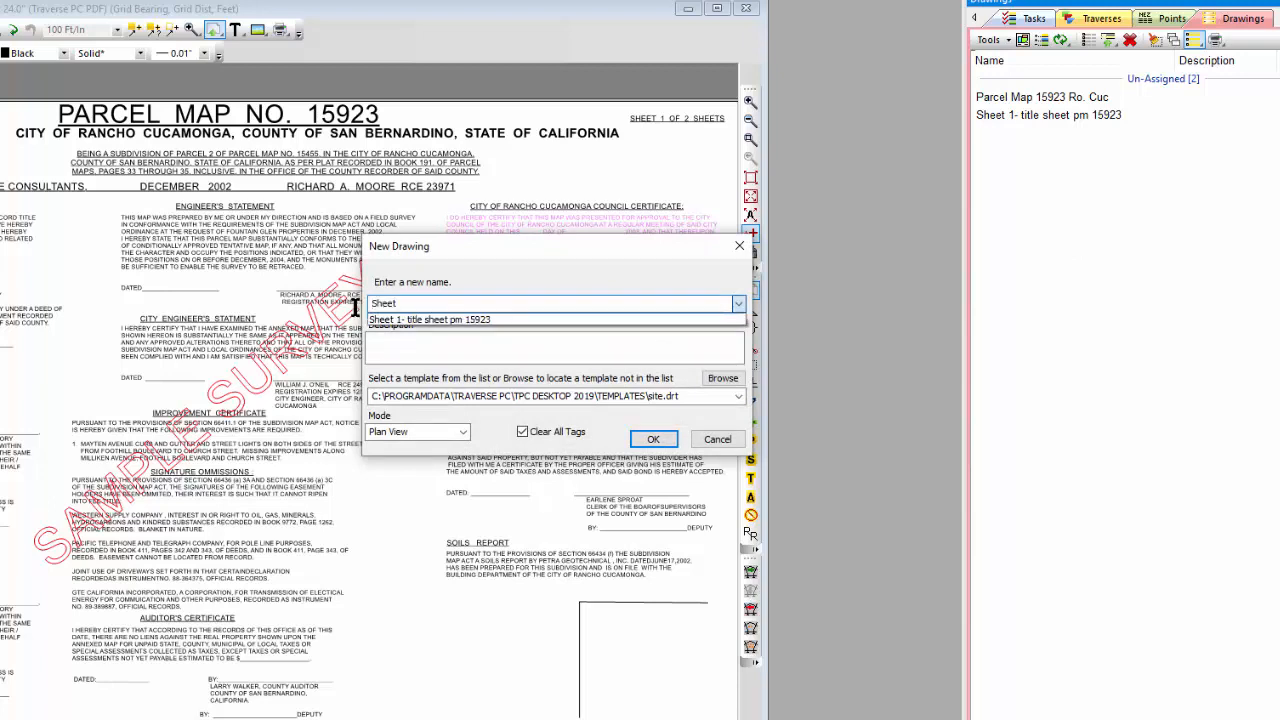
text( 2)
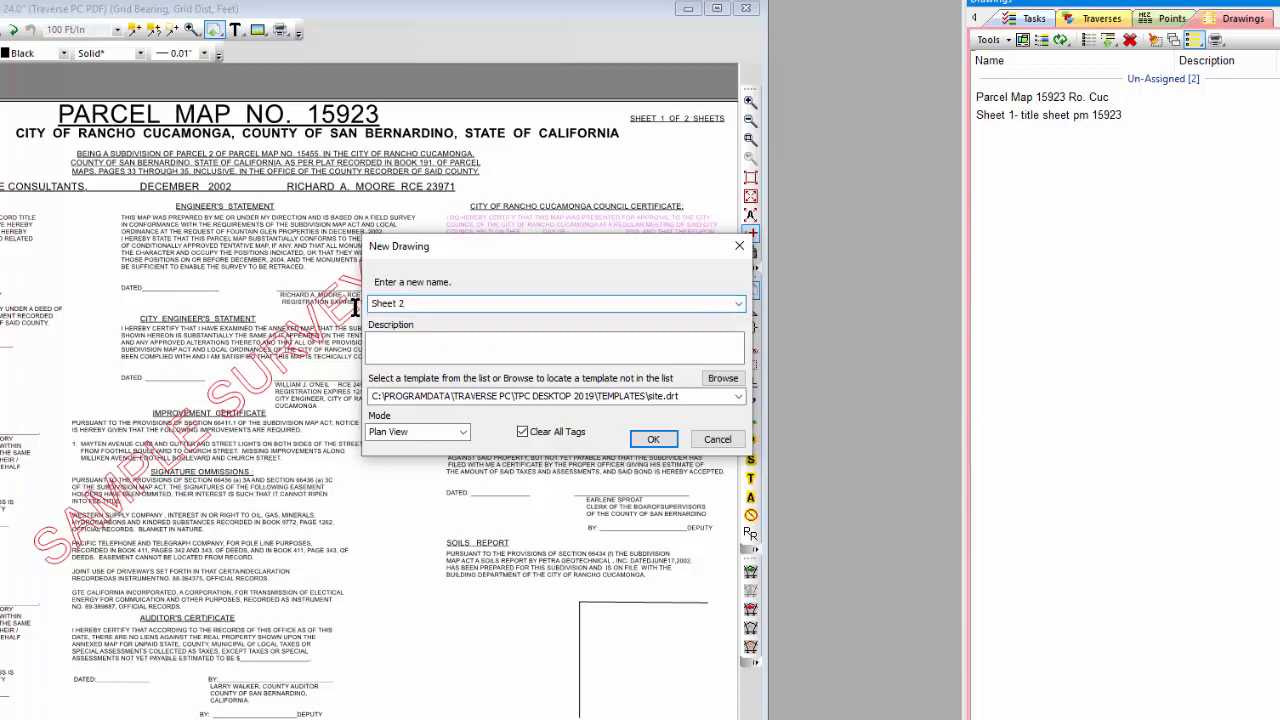
click(736, 396)
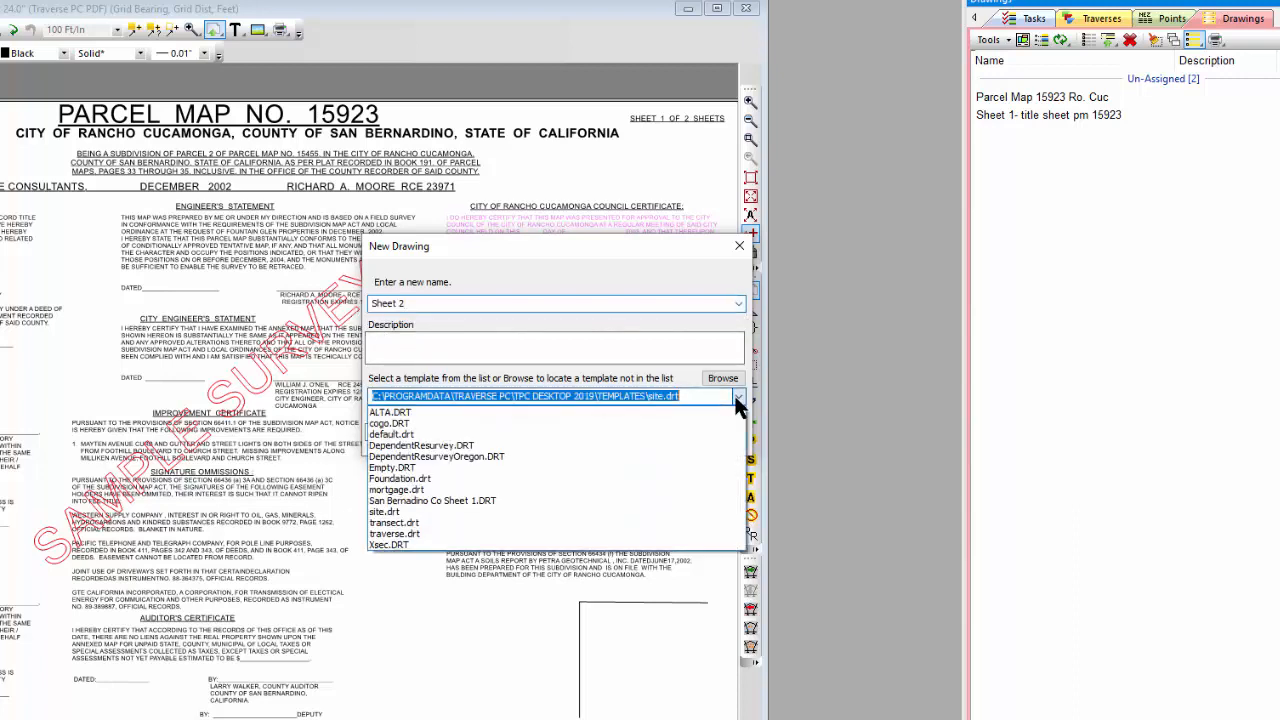
click(480, 509)
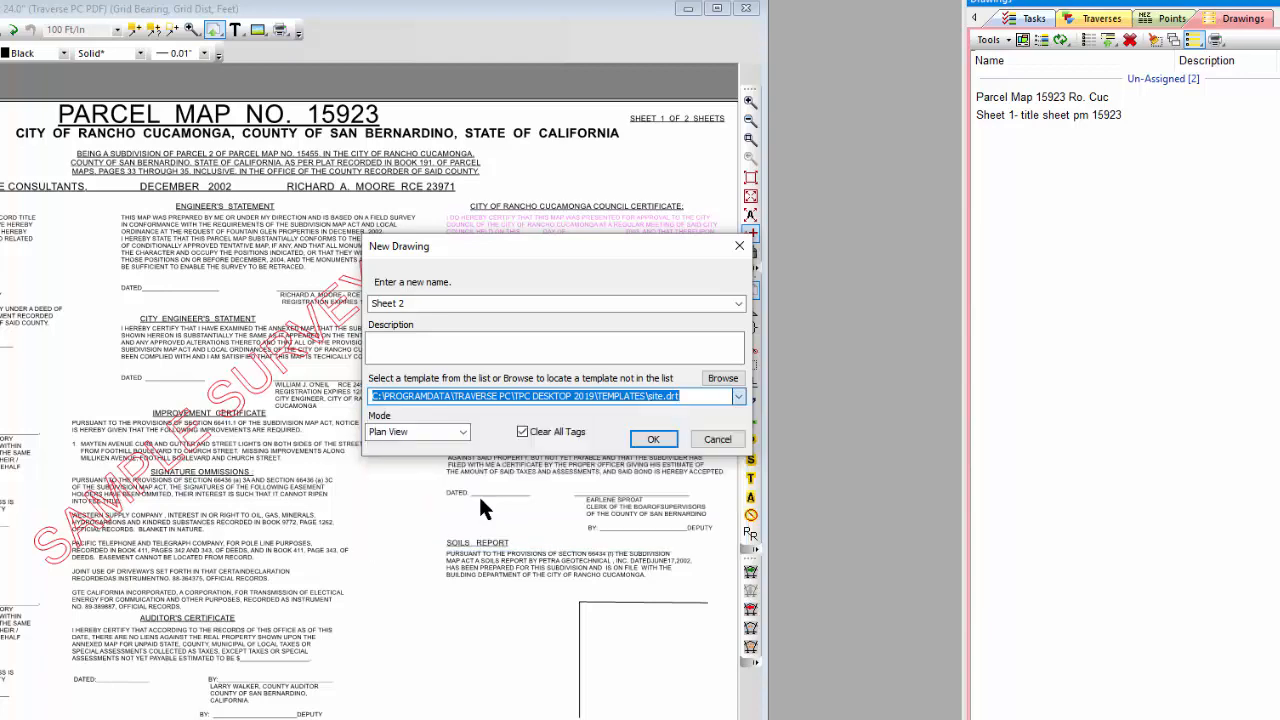
click(651, 440)
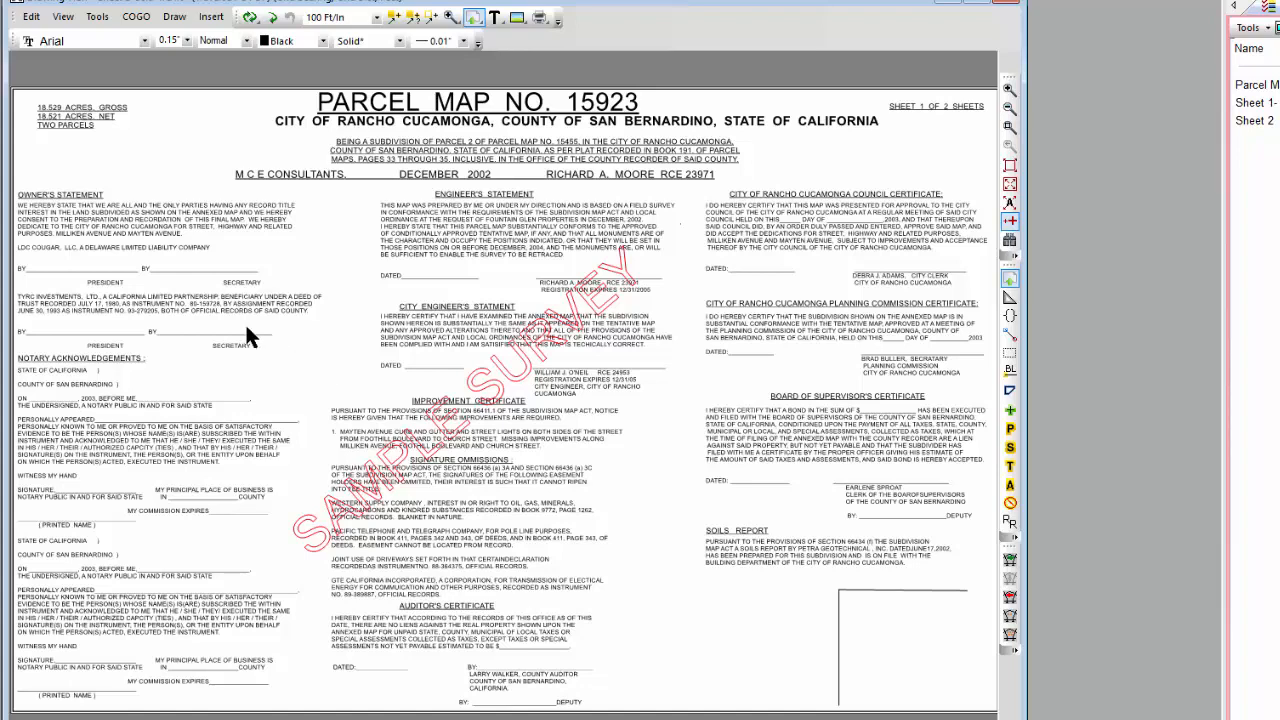
Step: Add a layer named "Perliminary" to the title sheet drawing and close the layer settings
click(97, 18)
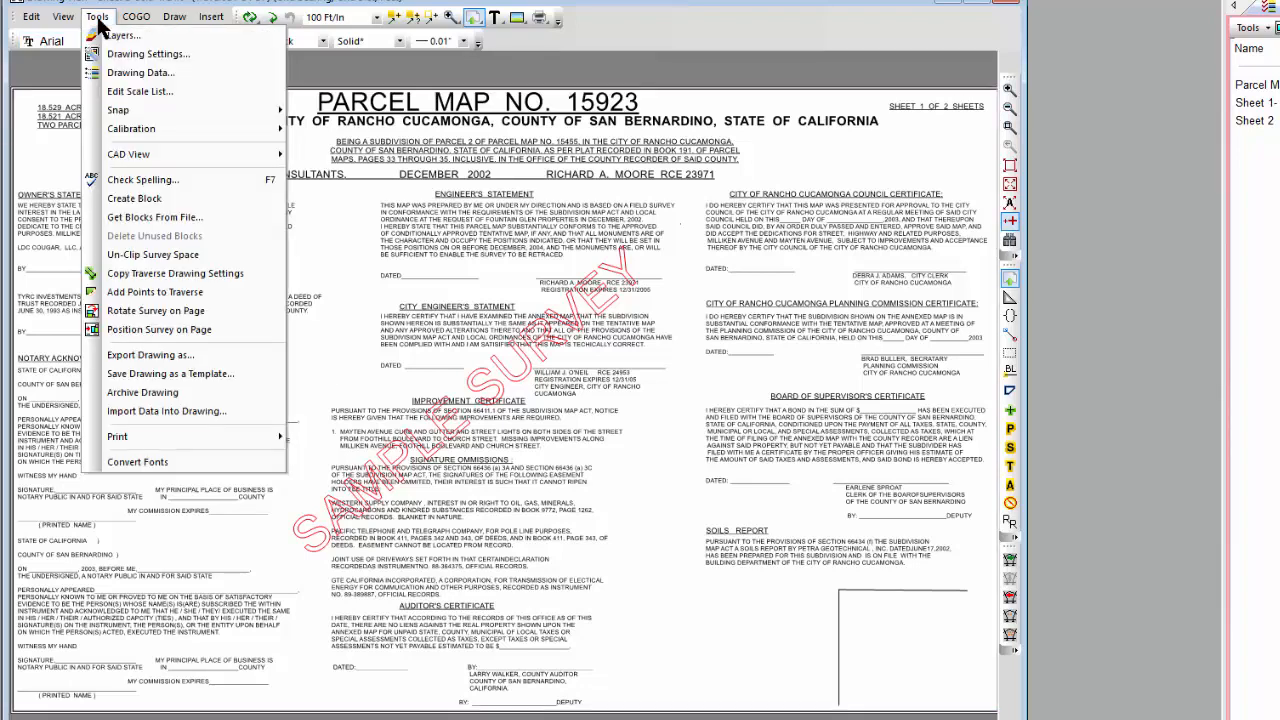
click(112, 35)
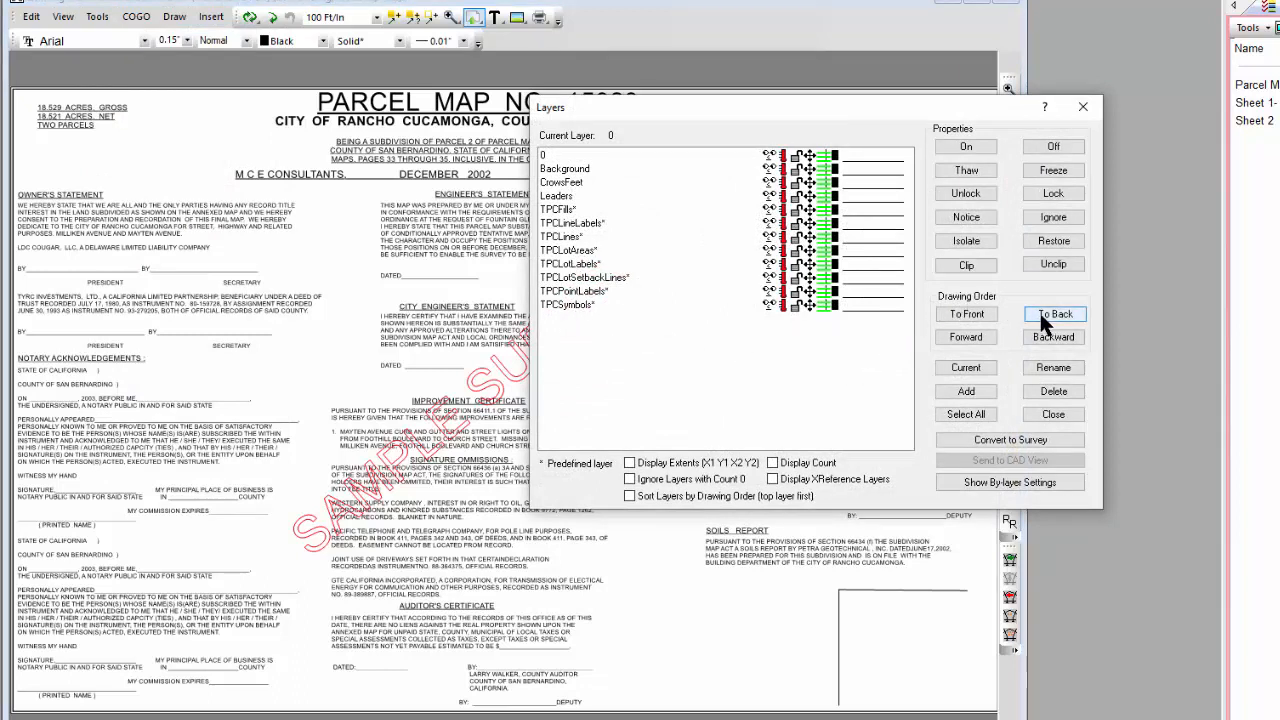
click(967, 392)
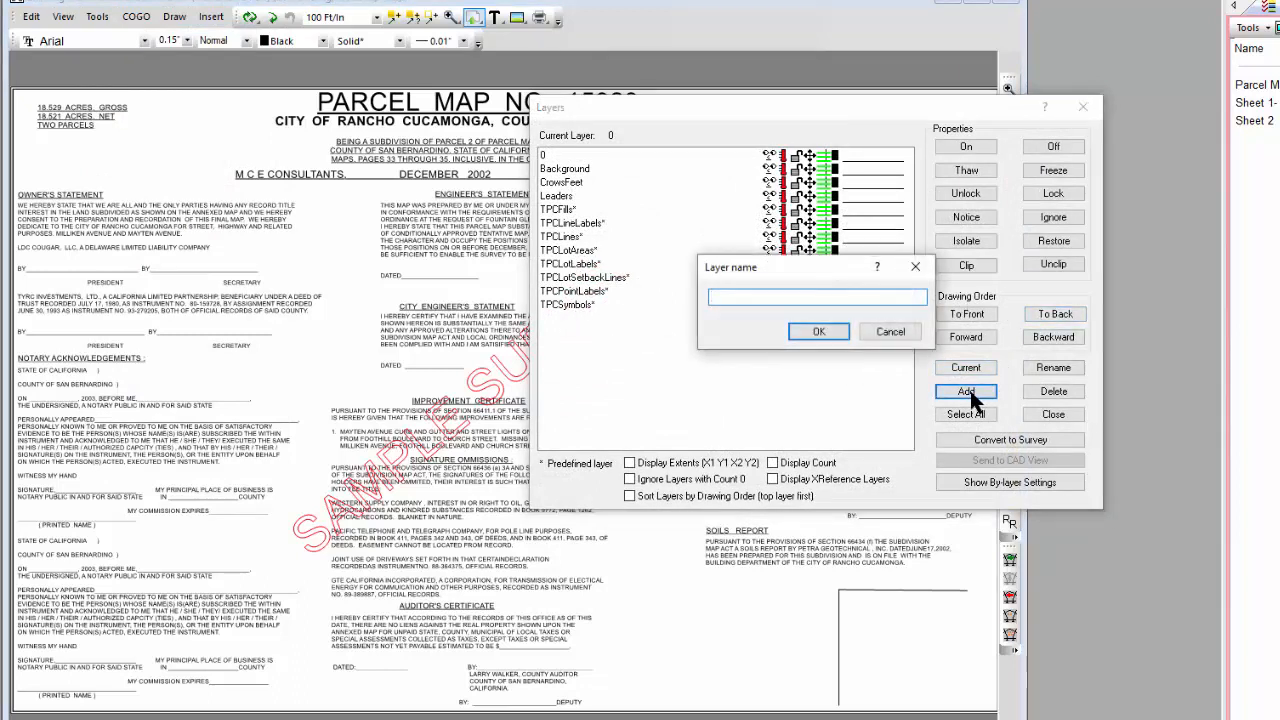
text(Perliminary)
click(822, 330)
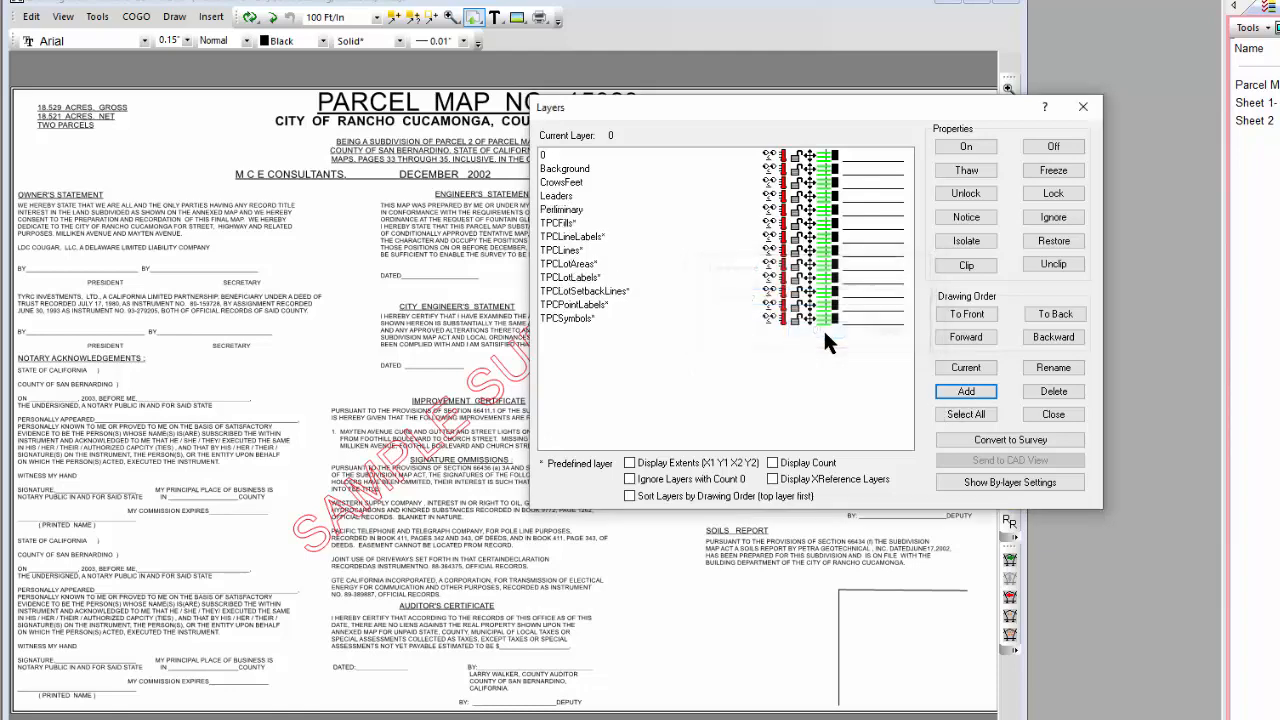
click(1083, 106)
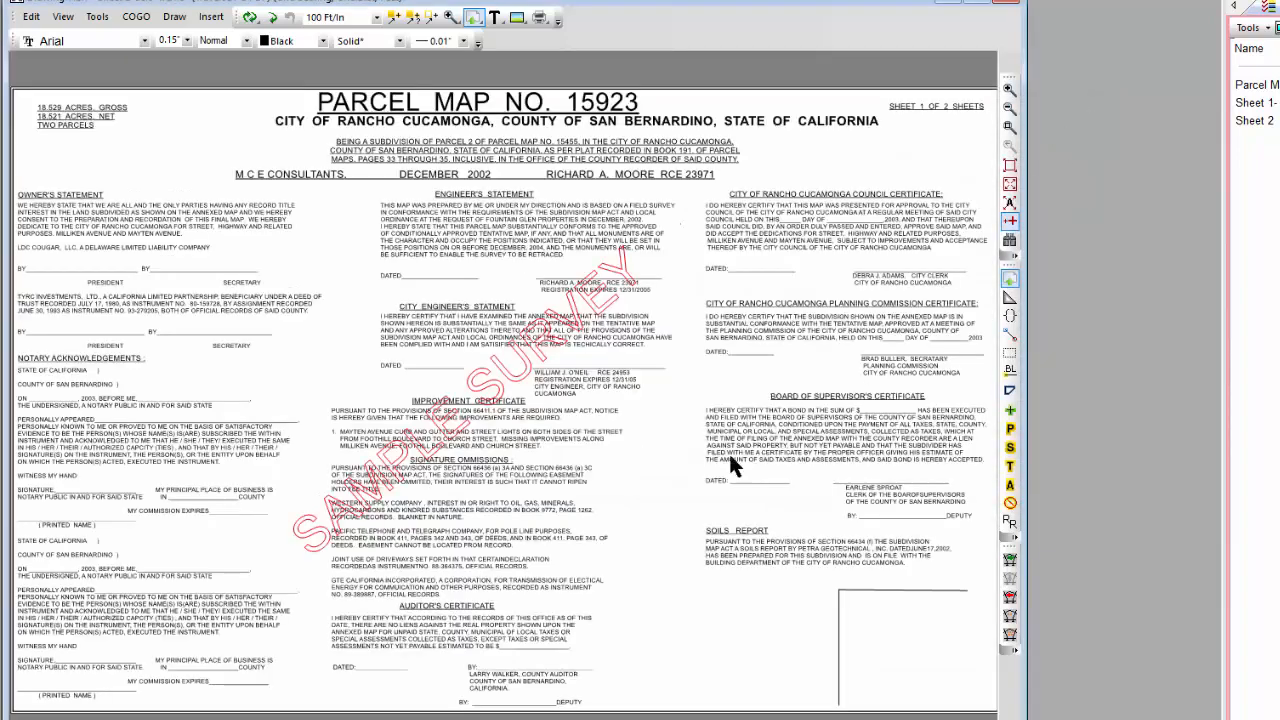
Step: Move the diagonal red SAMPLE SURVEY text to the Perliminary layer
double_click(311, 517)
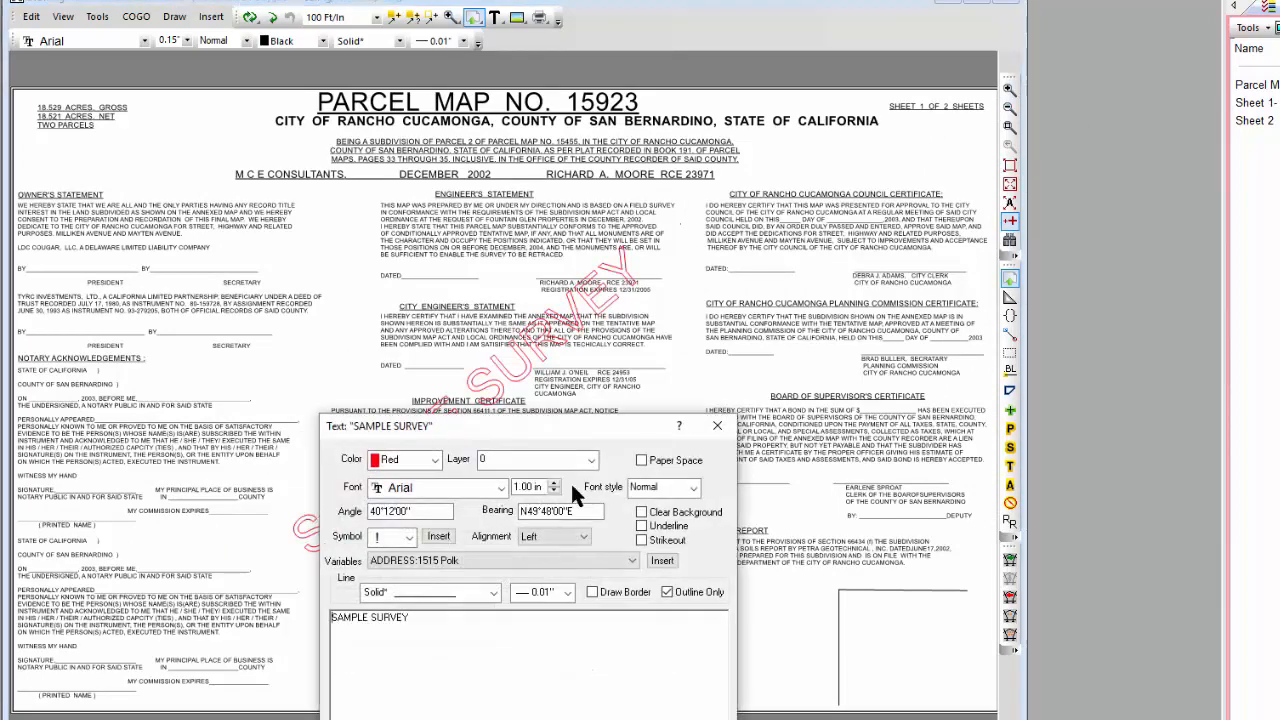
click(590, 461)
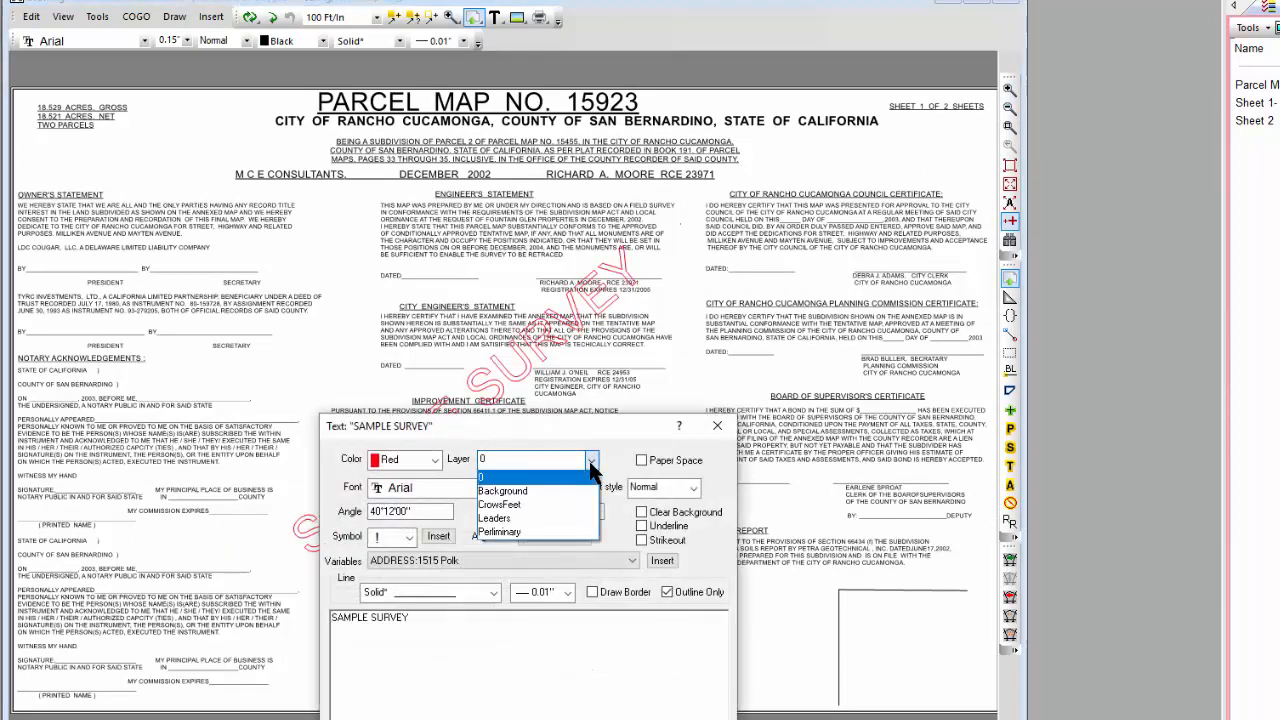
click(512, 531)
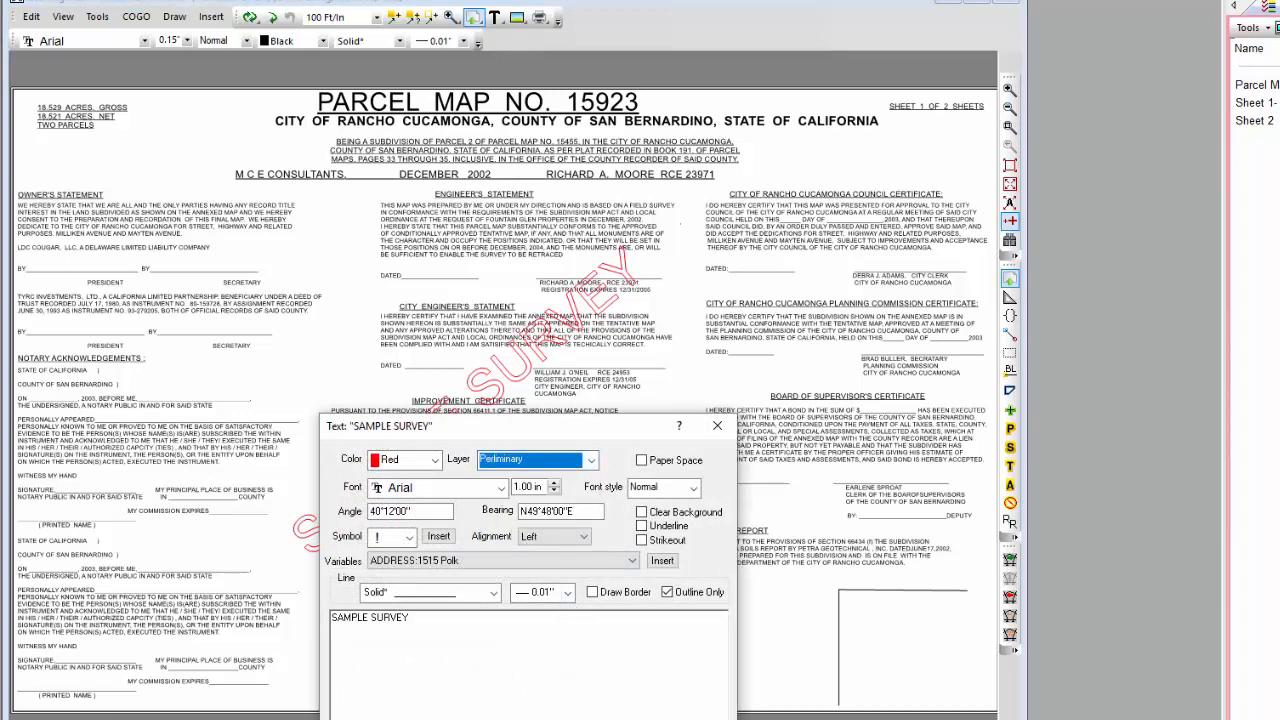
click(476, 716)
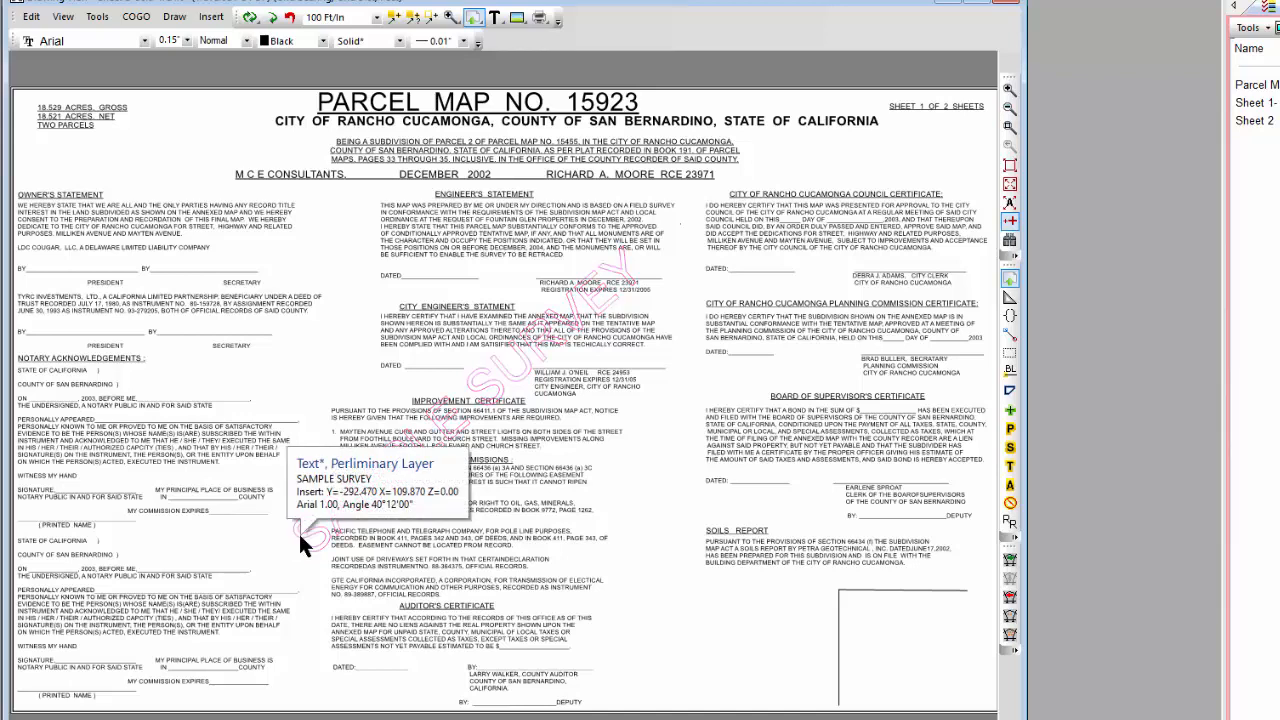
Step: Turn off the layer of the SAMPLE SURVEY text
right_click(298, 531)
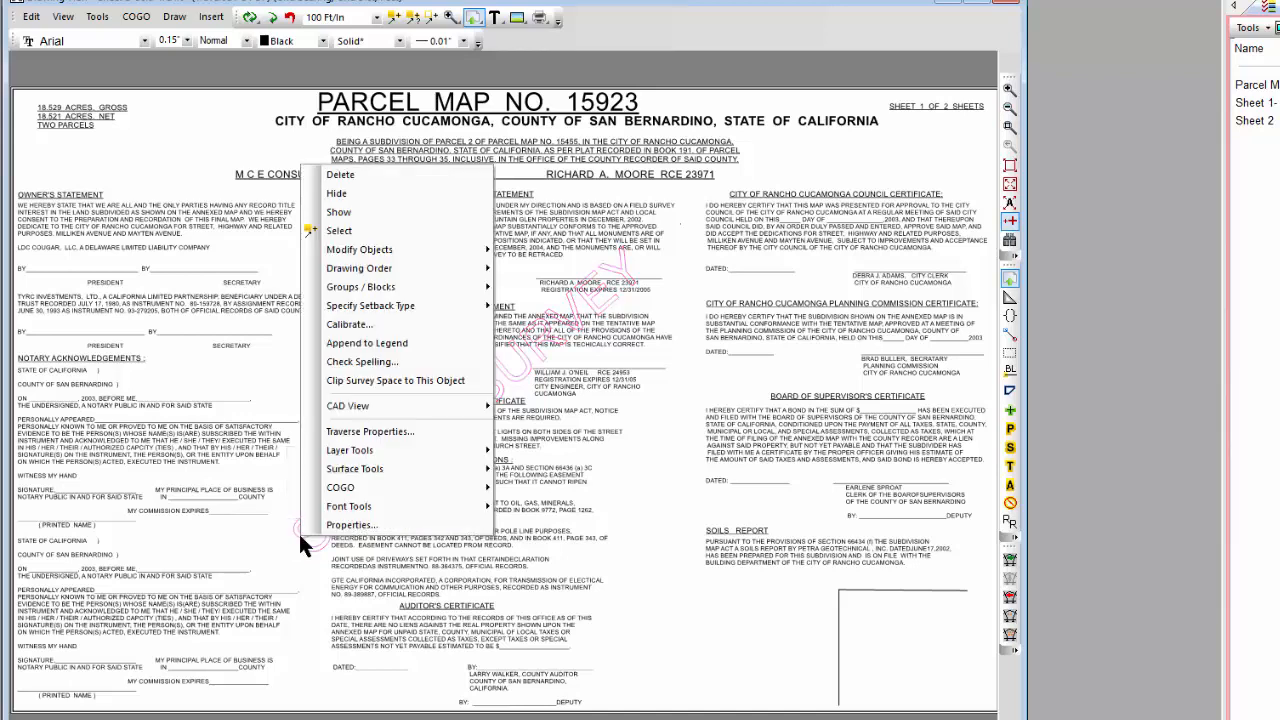
mouse_move(340, 468)
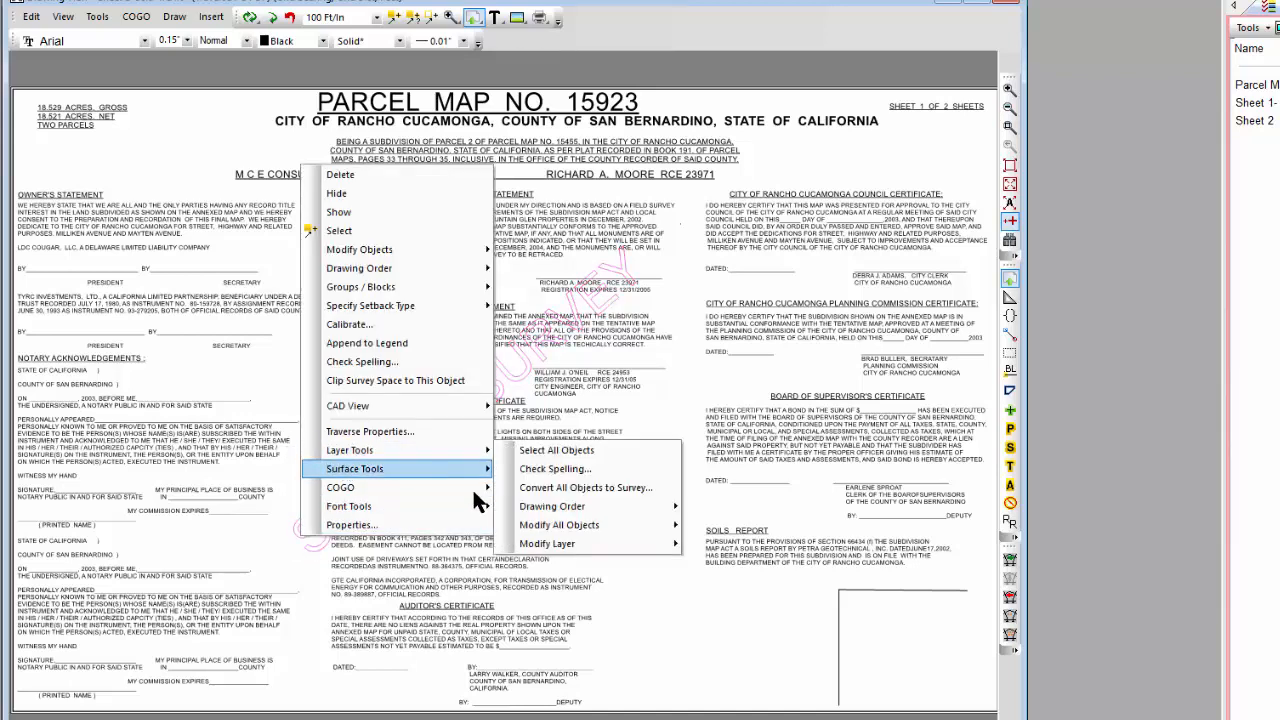
mouse_move(410, 450)
mouse_move(532, 546)
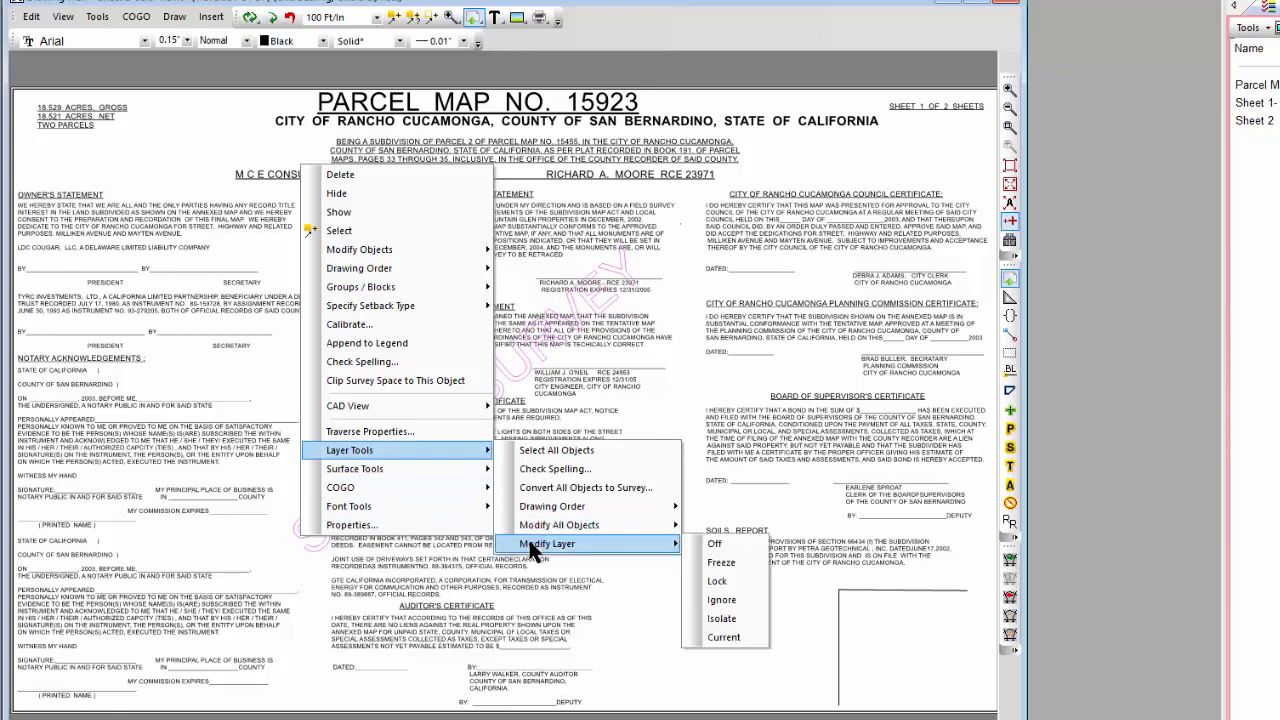
click(714, 543)
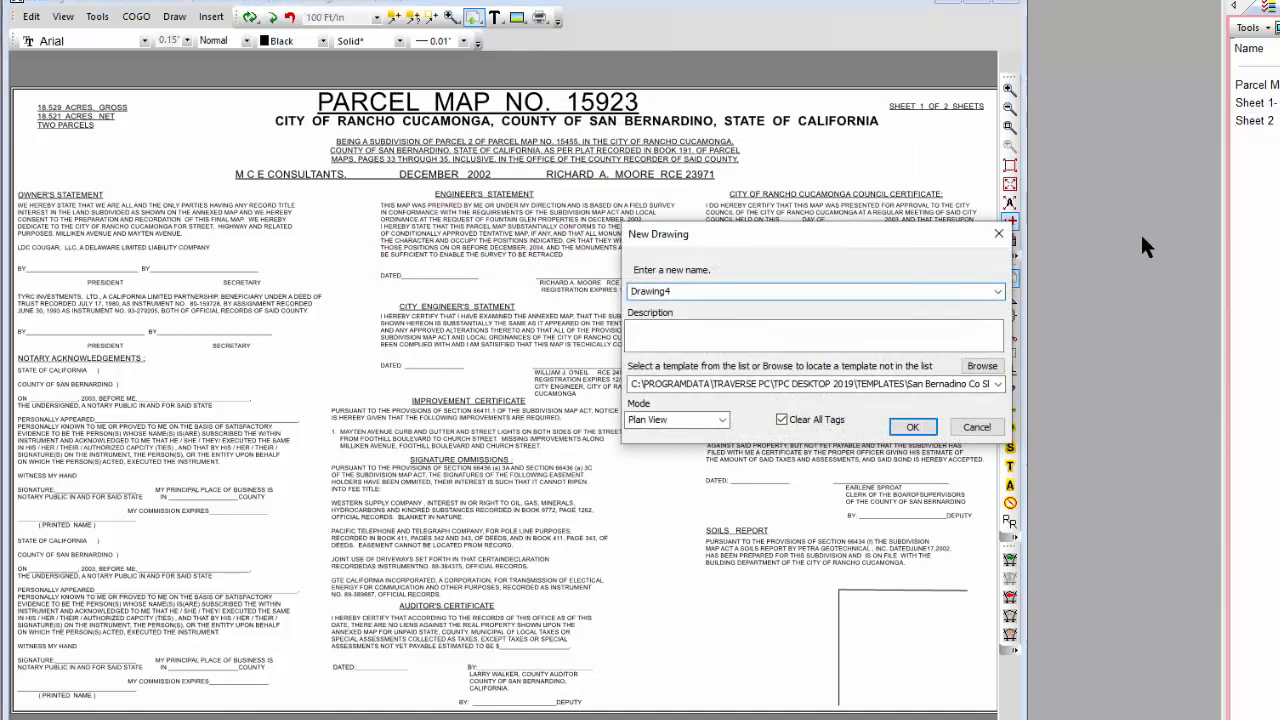
Step: Create a new drawing from the DependentResurveyOregon.DRT template, keeping the suggested name, Plan View mode and Clear All Tags
click(982, 367)
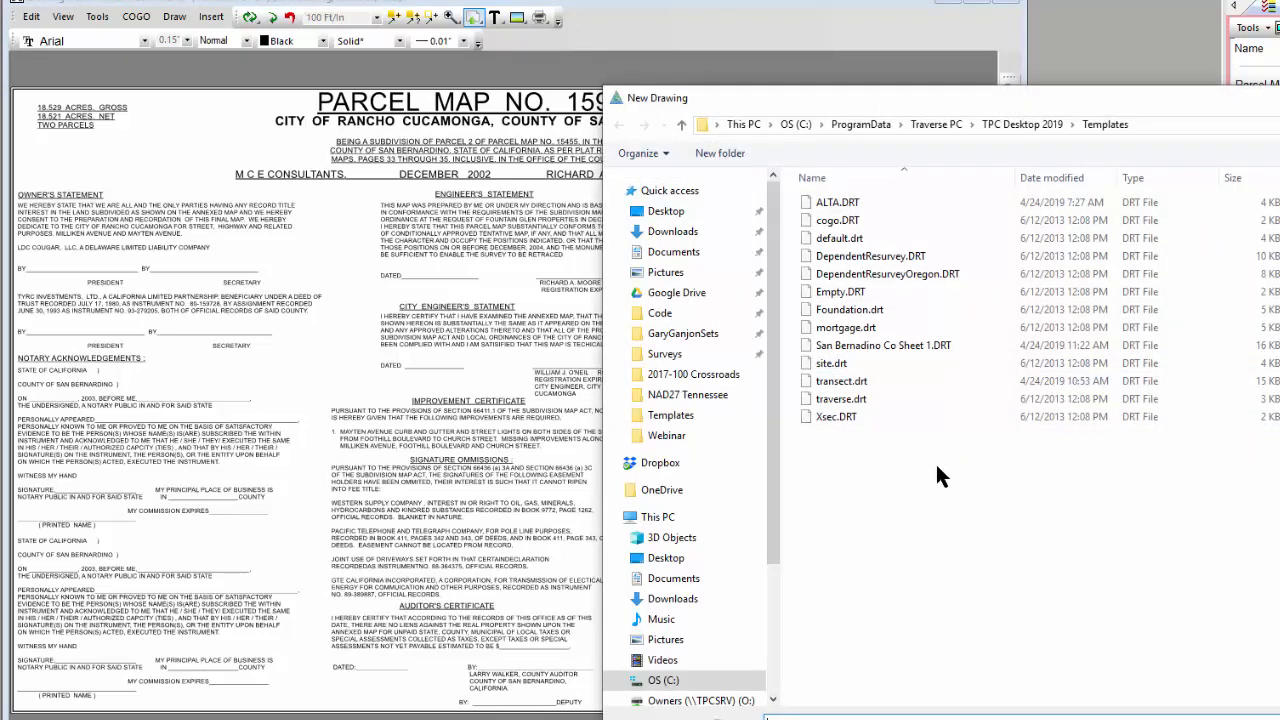
double_click(886, 272)
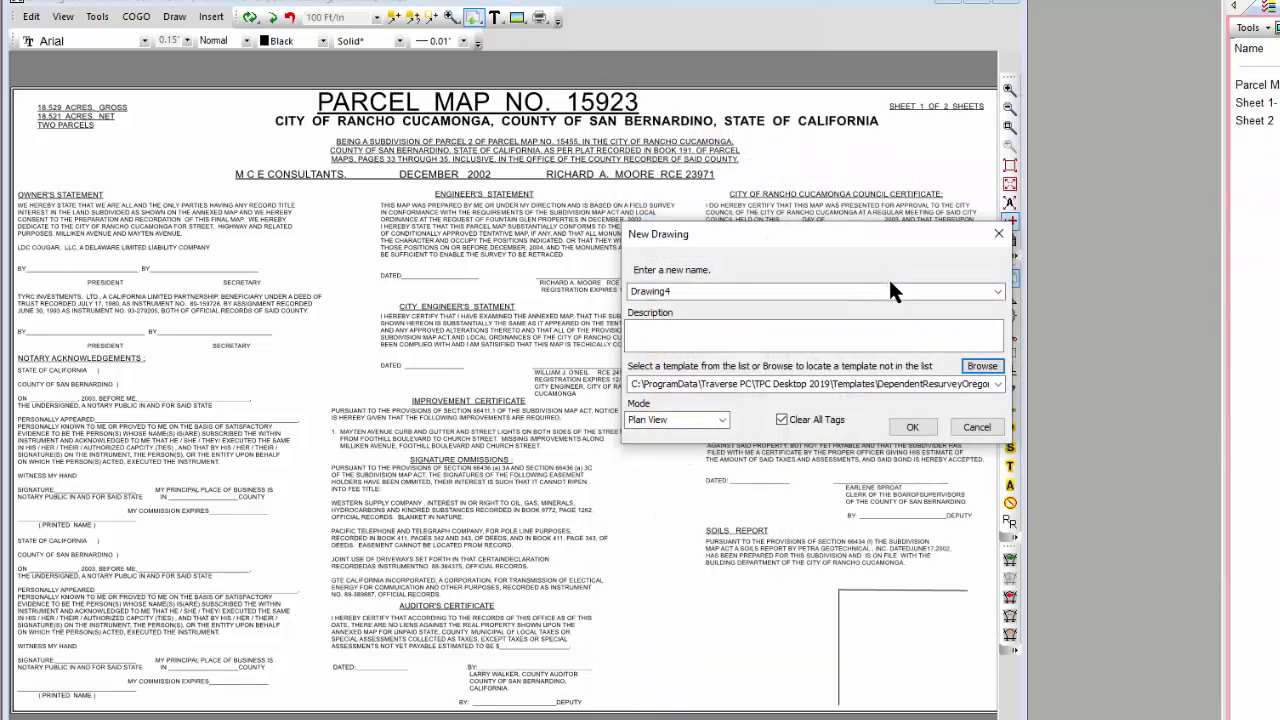
click(913, 424)
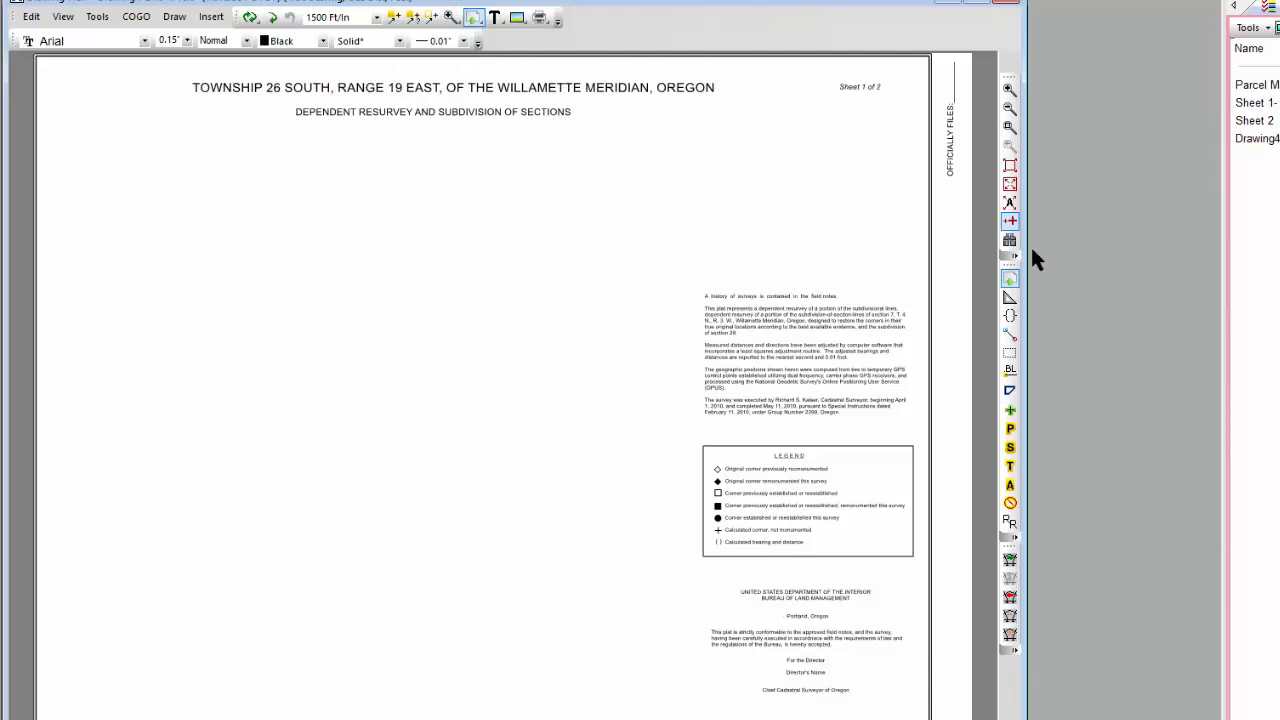
Step: Create another new drawing from the DependentResurvey.DRT template, keeping the suggested name and Plan View mode
key(ctrl+n)
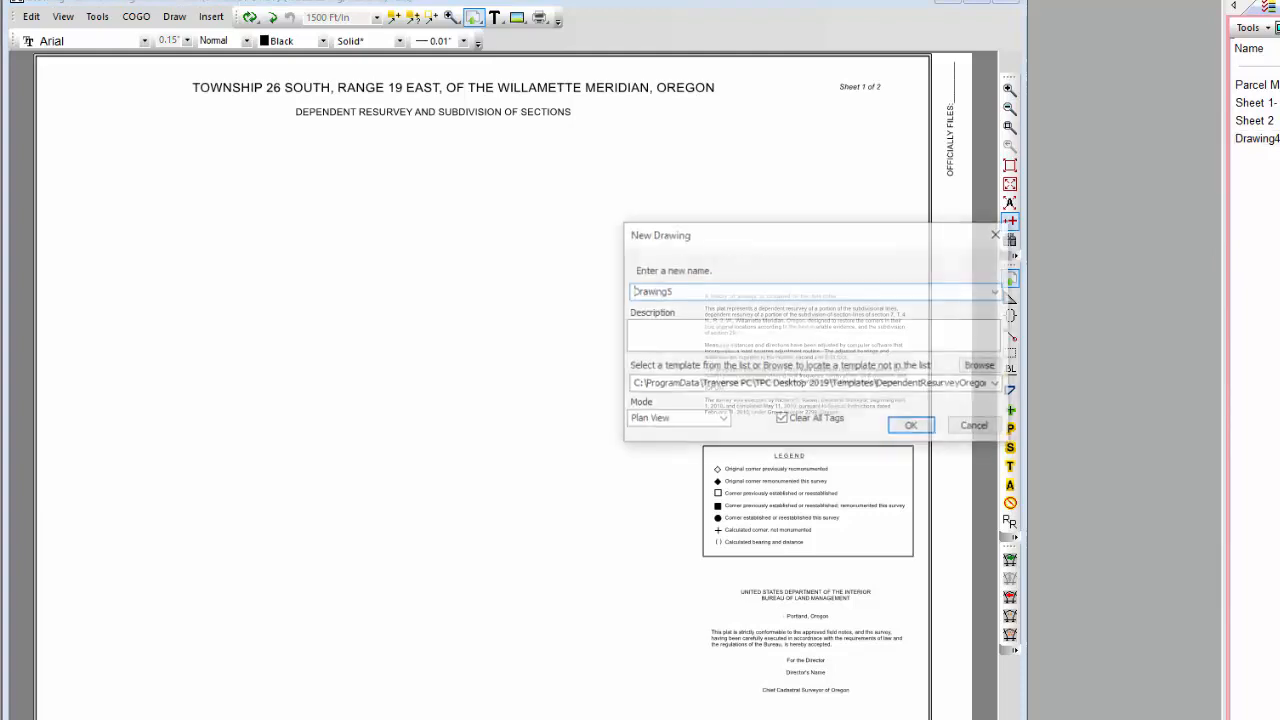
click(993, 365)
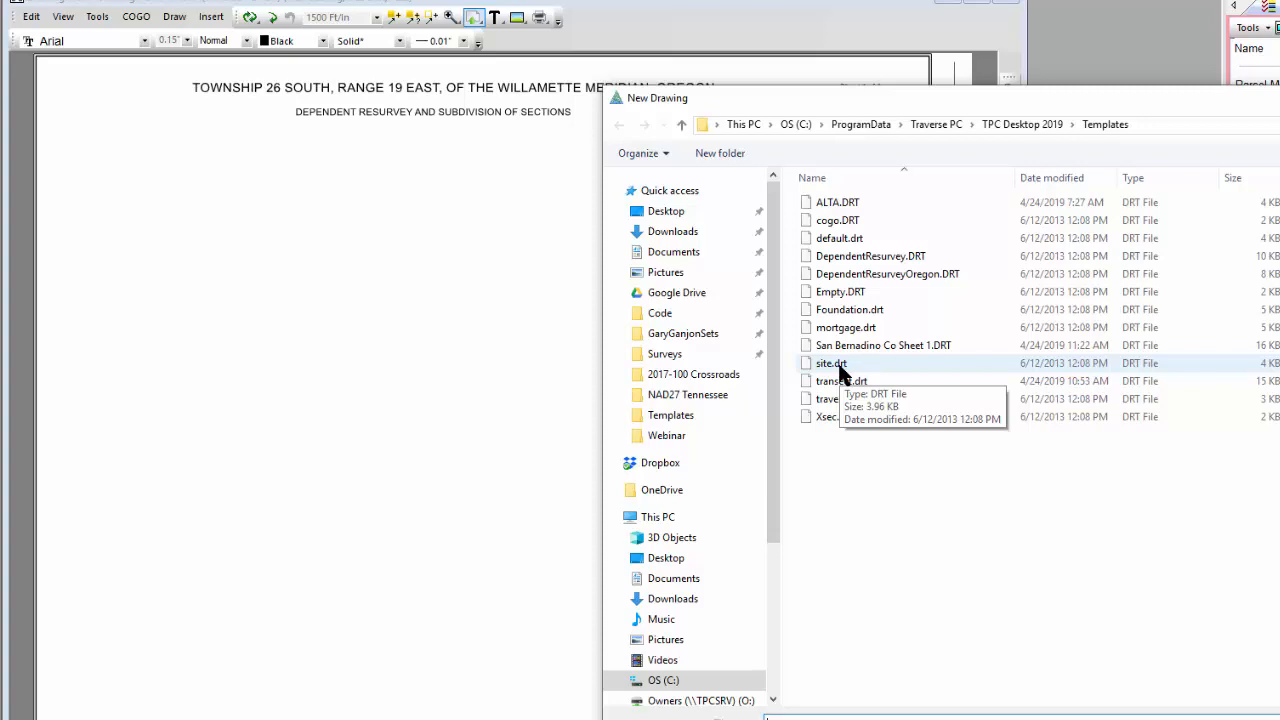
double_click(870, 258)
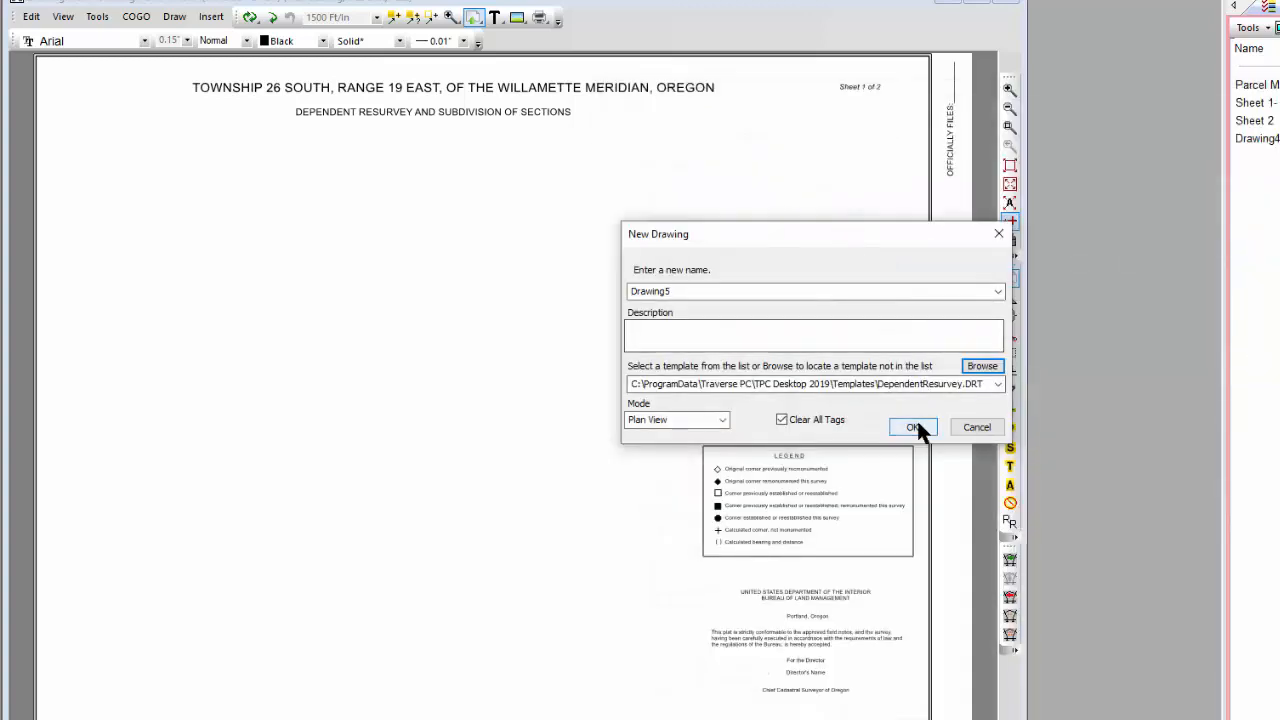
click(915, 427)
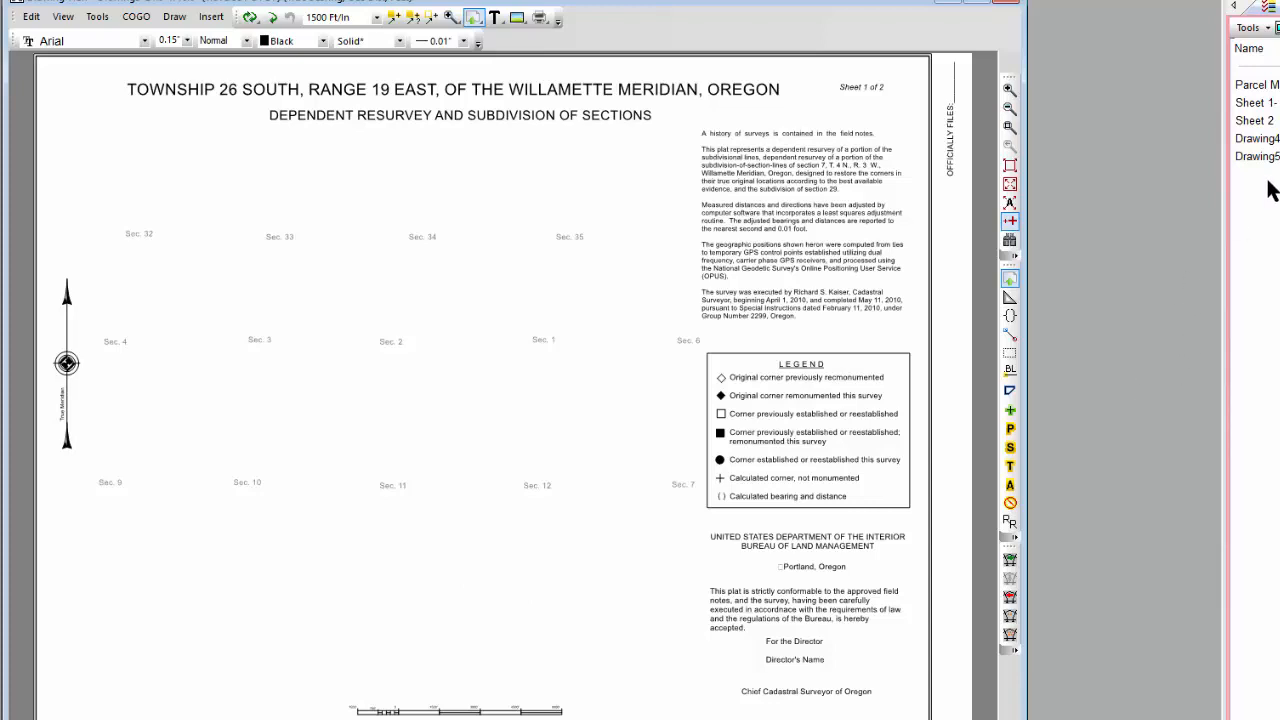
Step: Delete the Sheet 2, Drawing4 and Drawing5 drawings from the survey's drawing list
click(1256, 120)
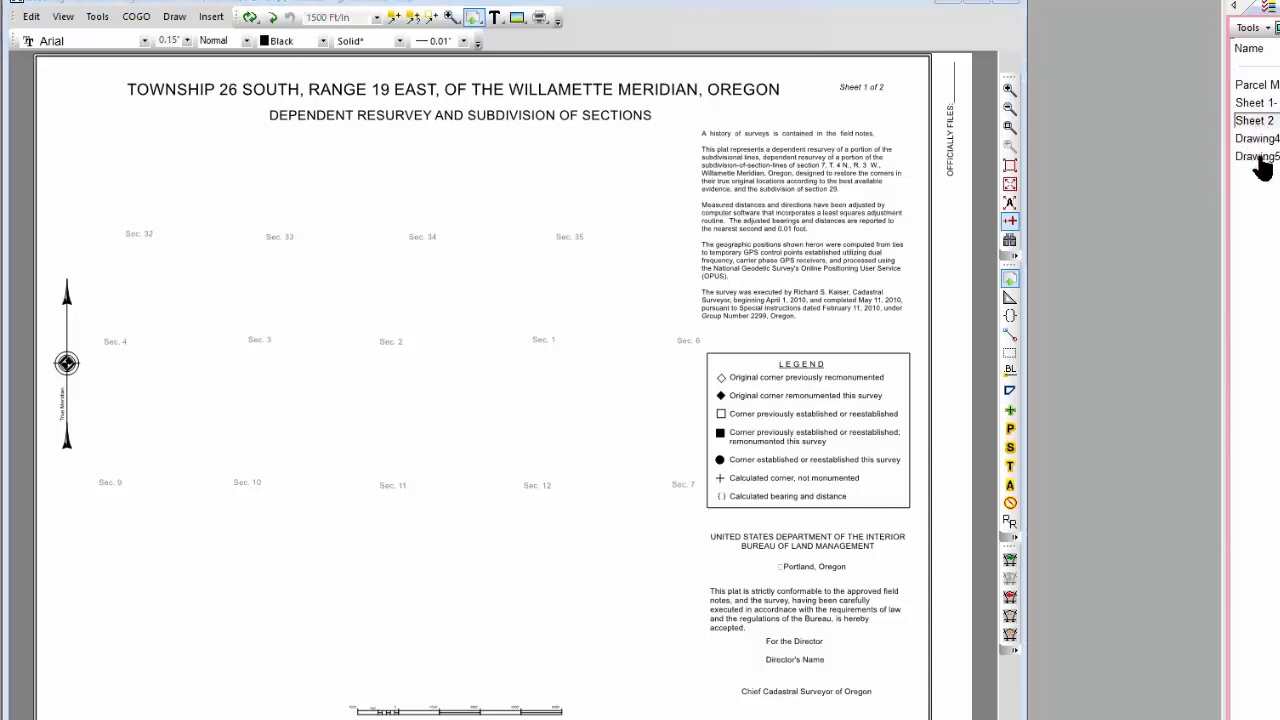
shift+click(1260, 158)
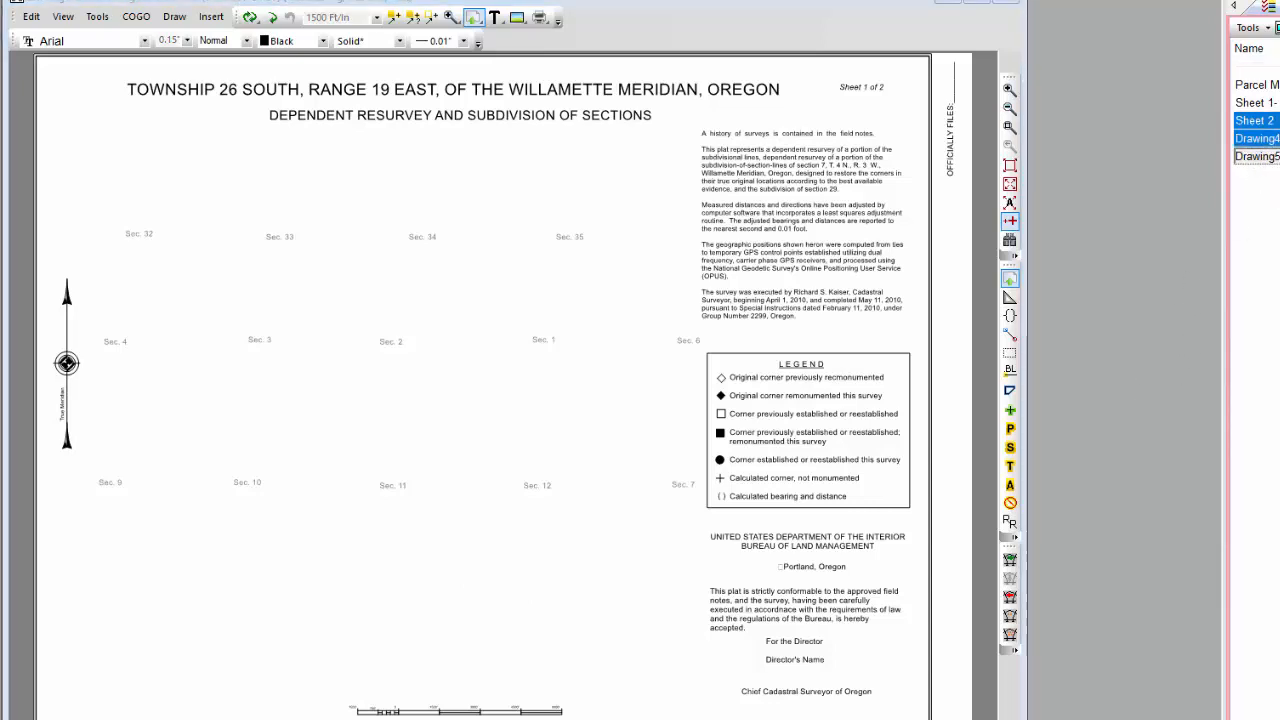
key(Delete)
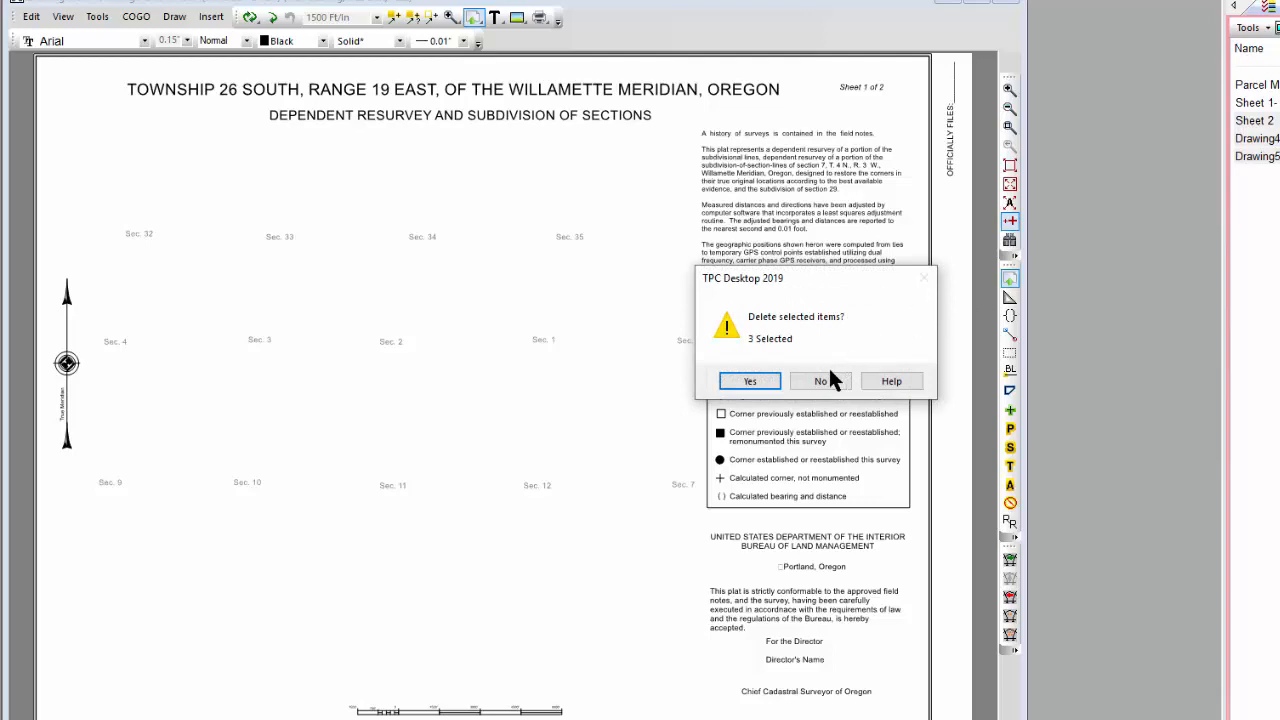
click(766, 380)
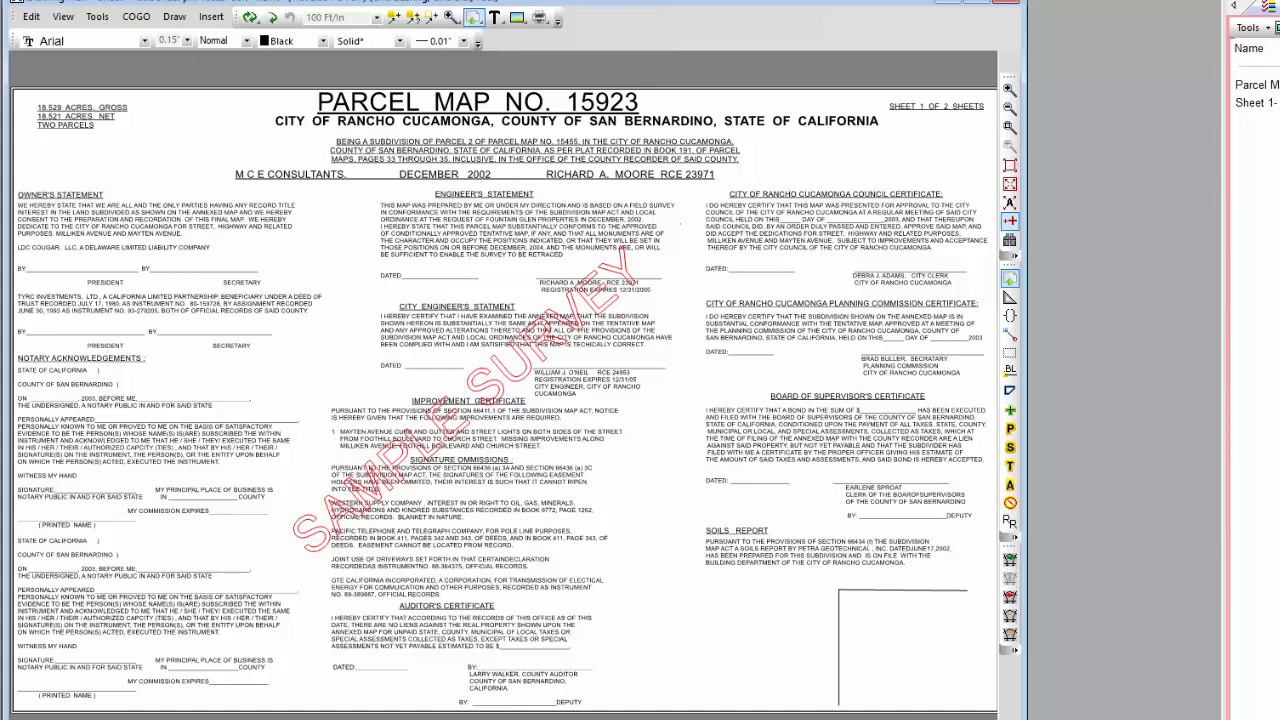
Step: Review the webinar outline's points on editing existing templates and on CAD versus TPC templates, and return to the title sheet drawing
key(alt+Tab)
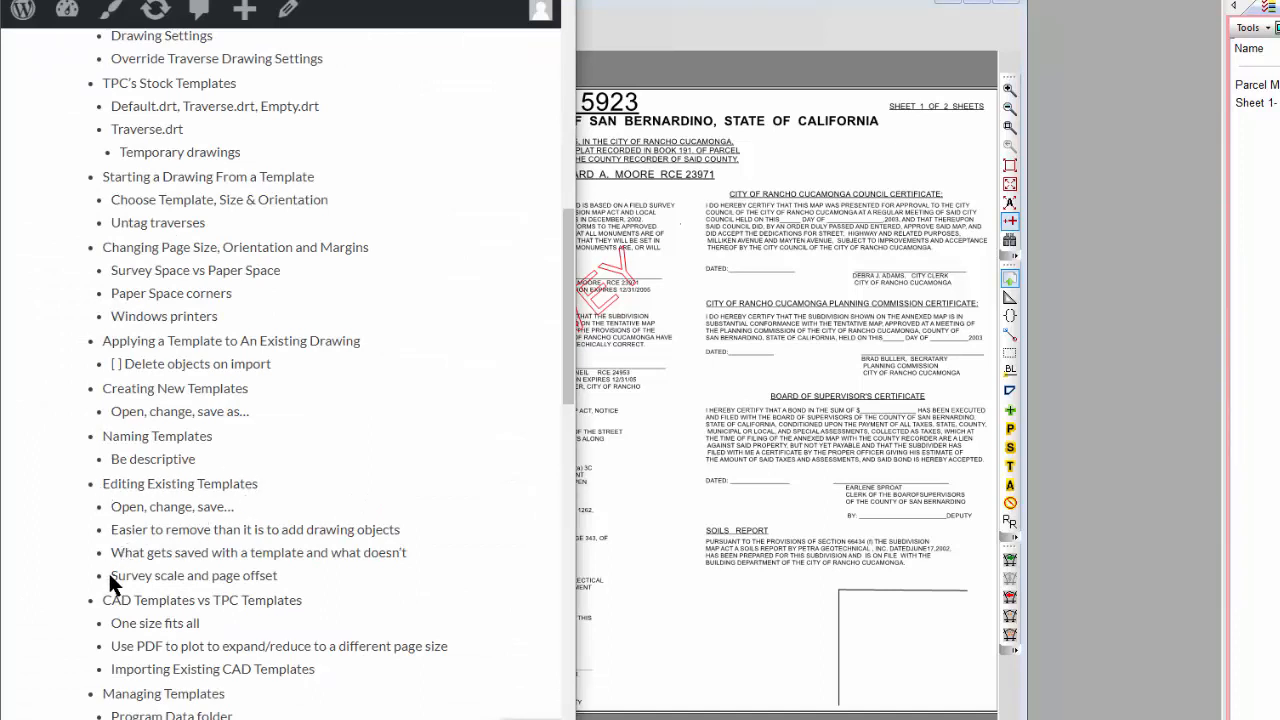
scroll(108, 564, down, 3)
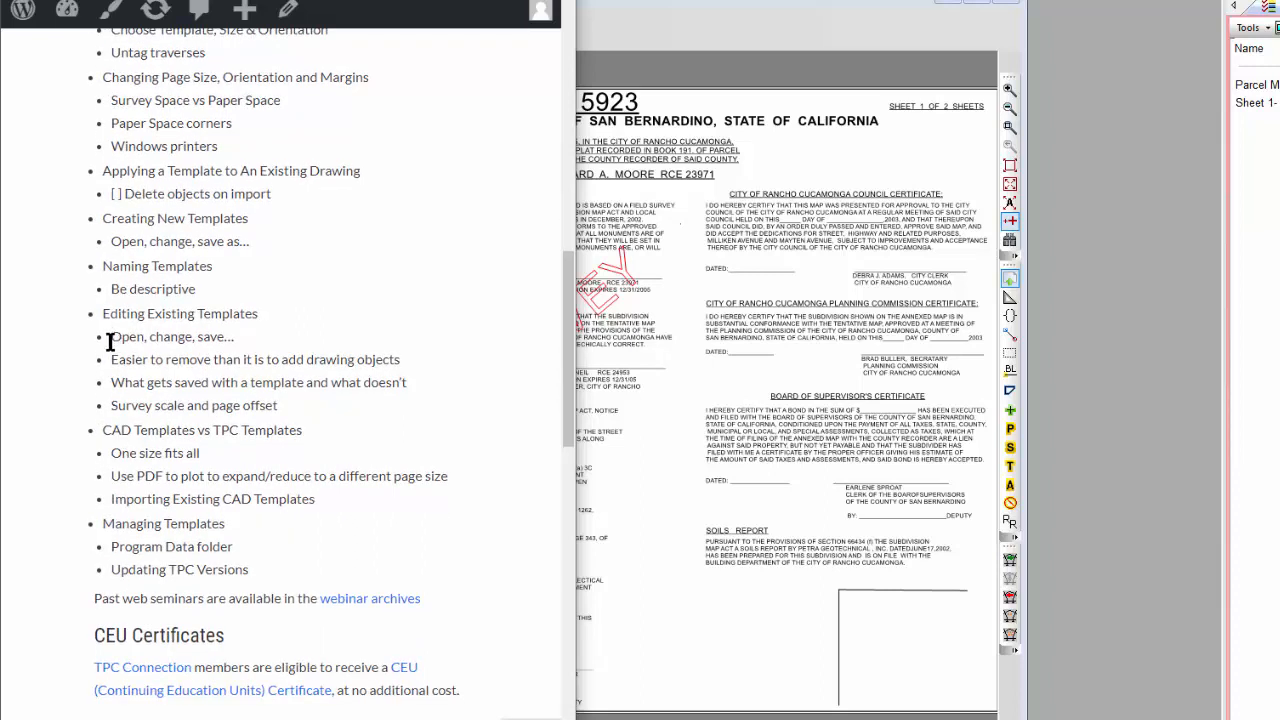
drag(112, 338, 238, 345)
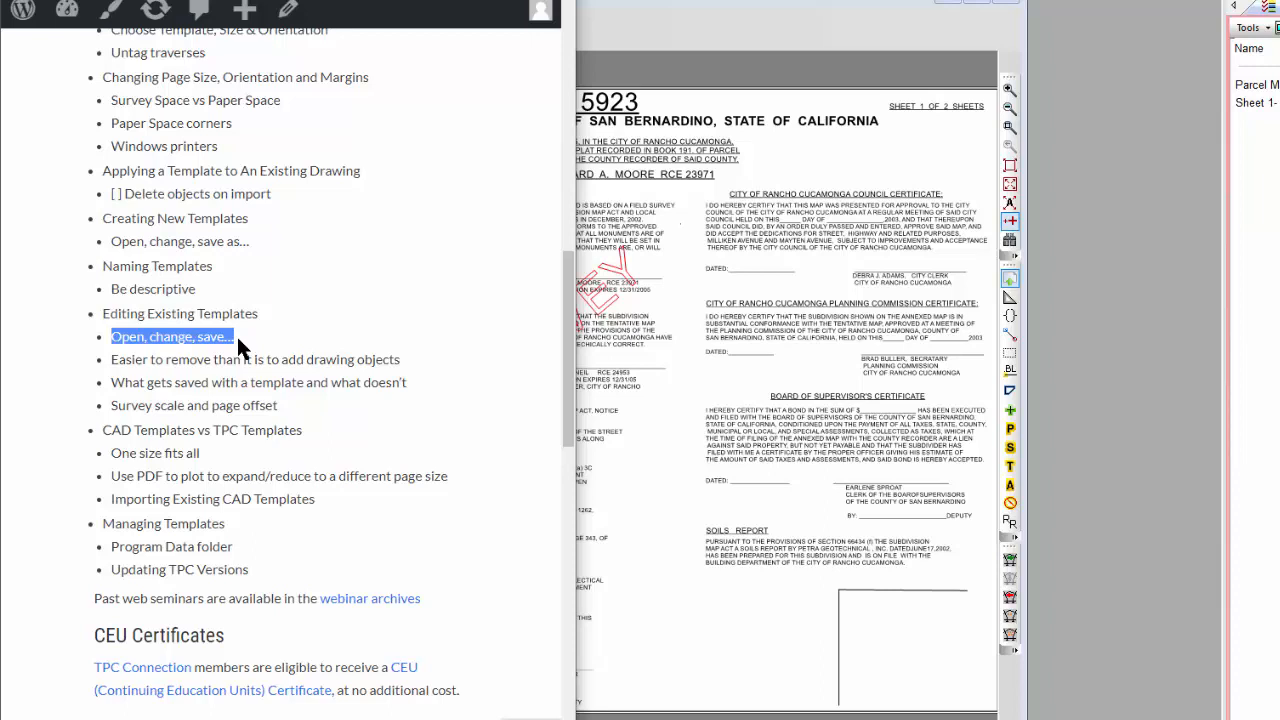
click(104, 434)
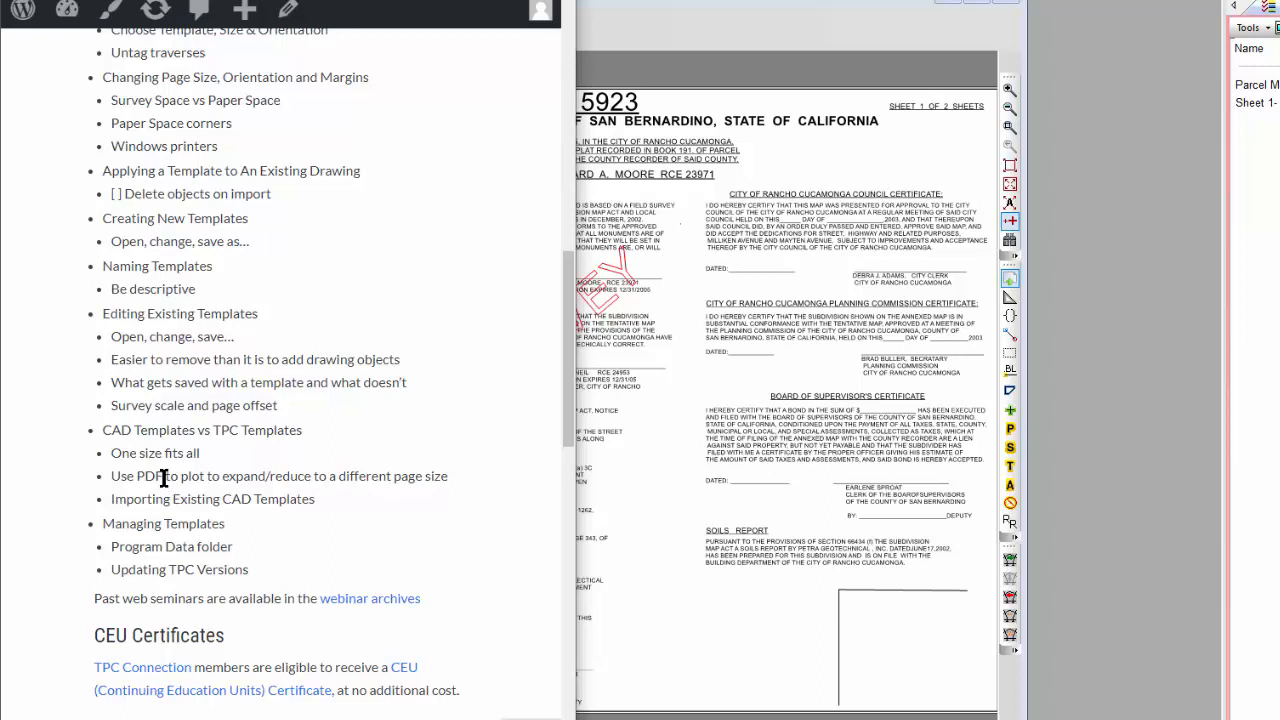
click(651, 637)
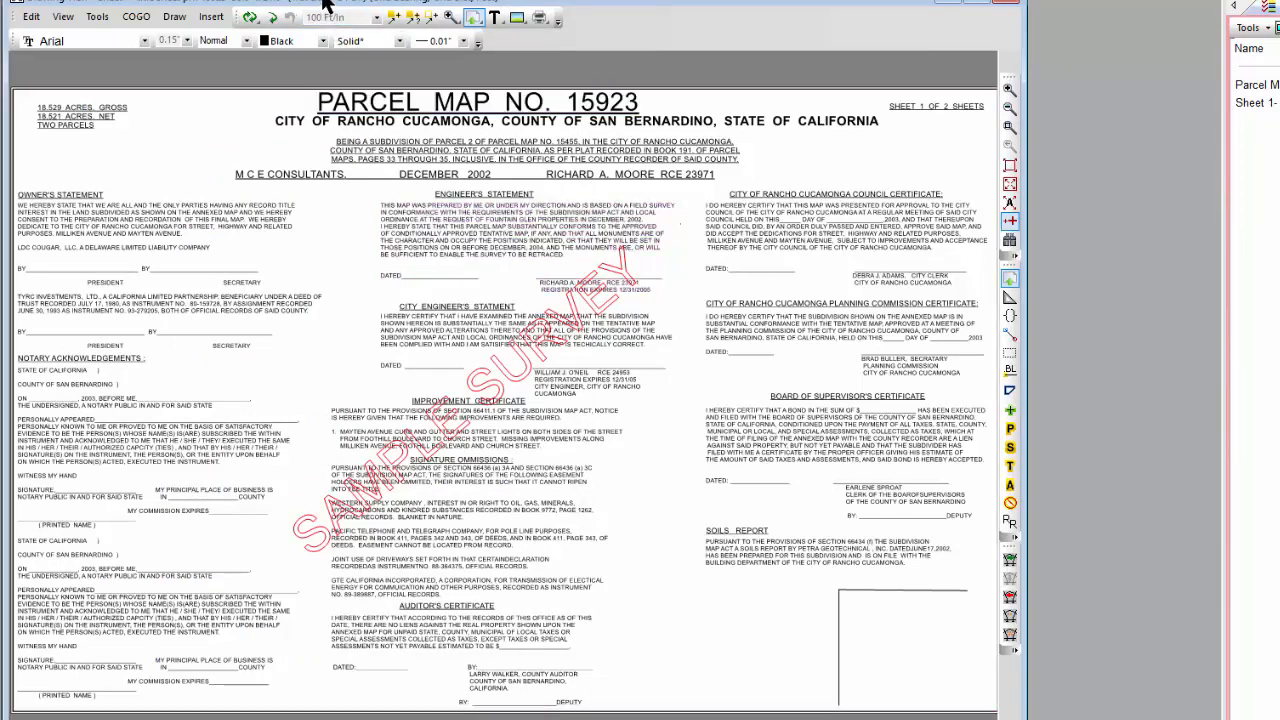
Step: Set the title sheet's print paper size to ARCH D in landscape for the Traverse PC PDF printer, and accept the page setup
right_click(650, 542)
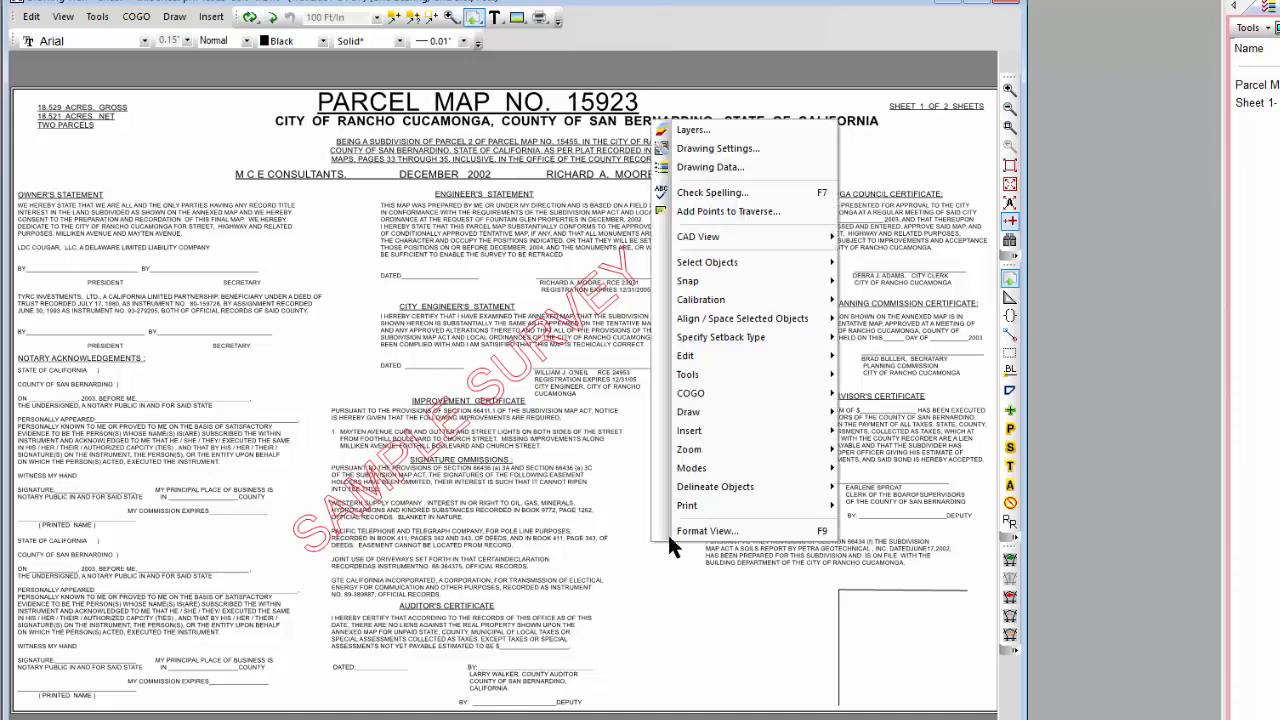
mouse_move(709, 505)
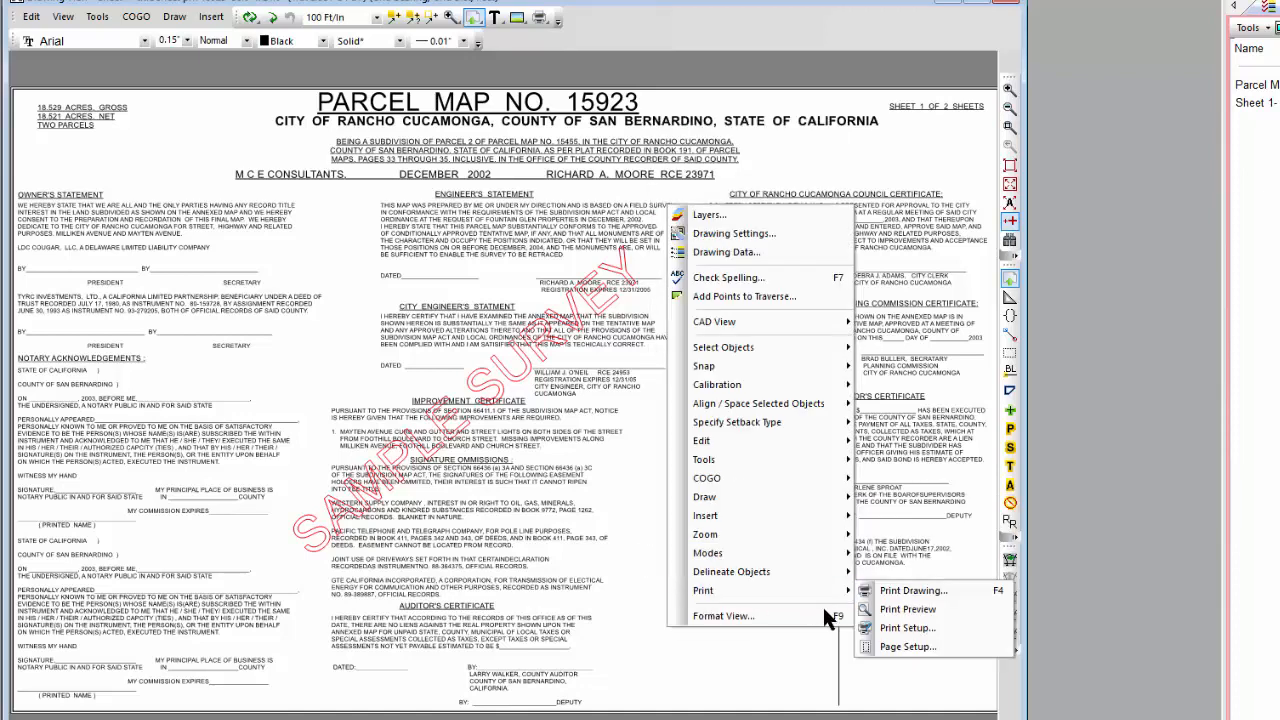
click(901, 630)
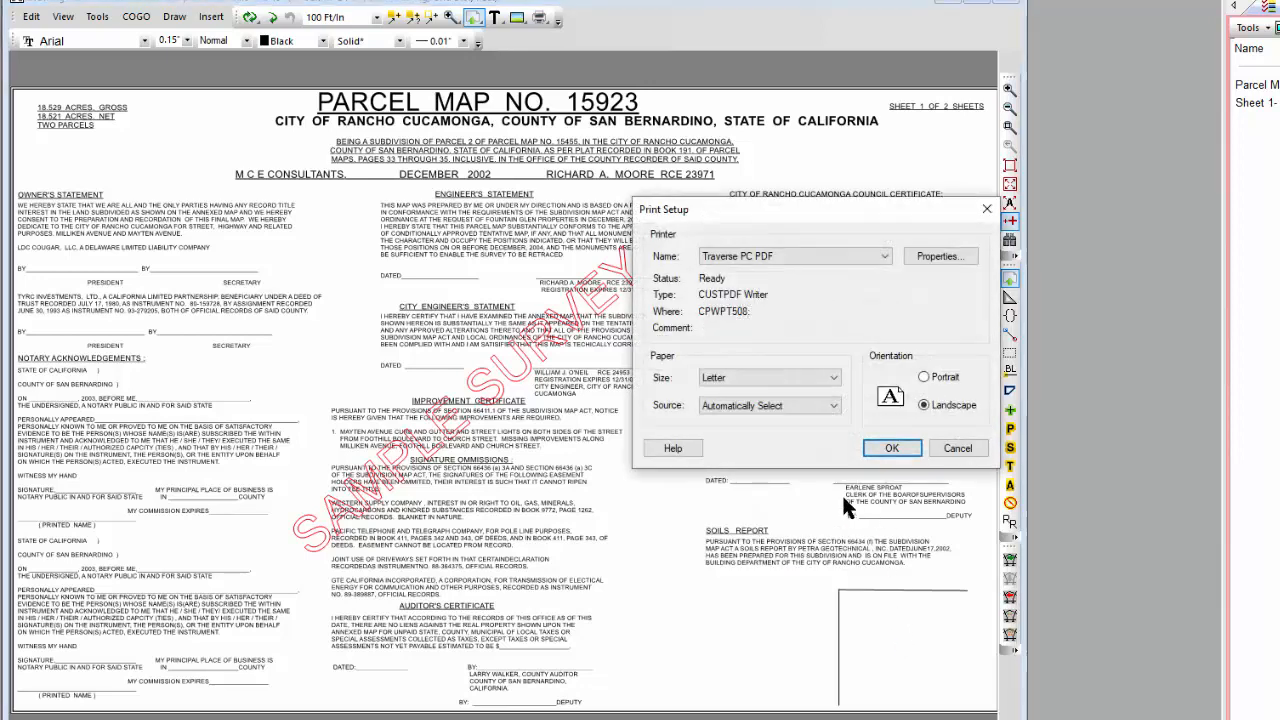
click(834, 379)
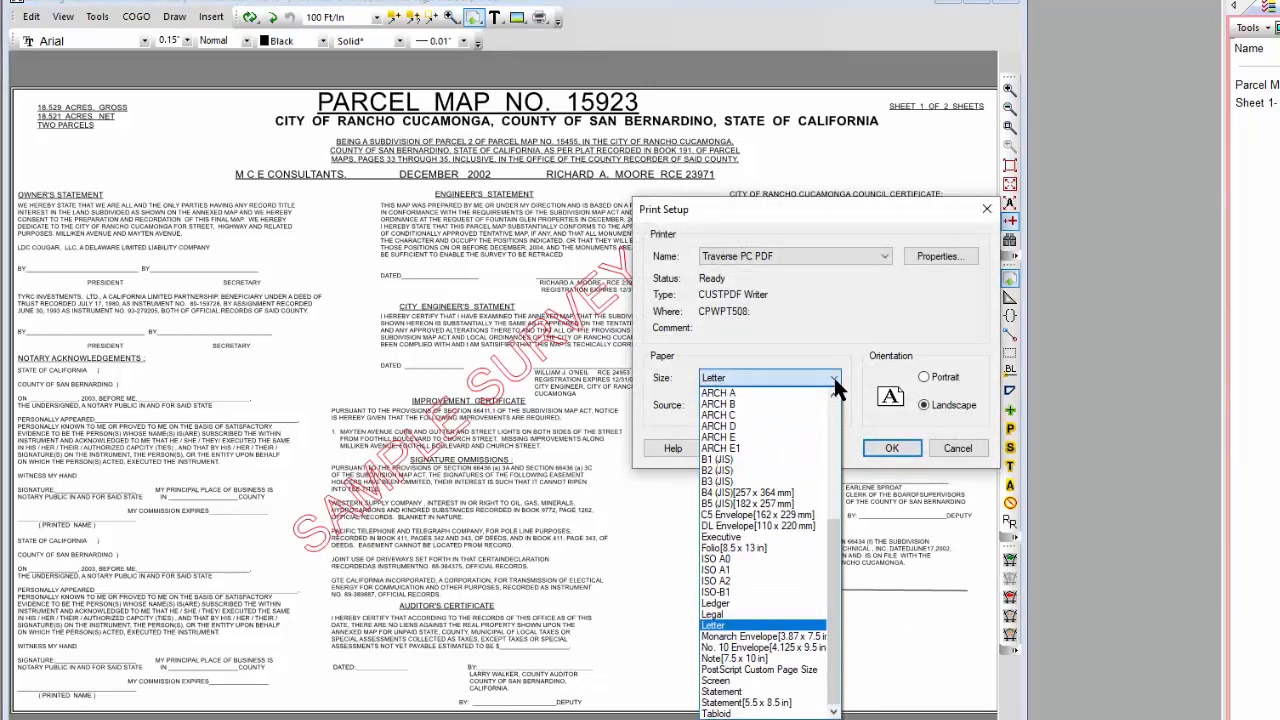
click(718, 426)
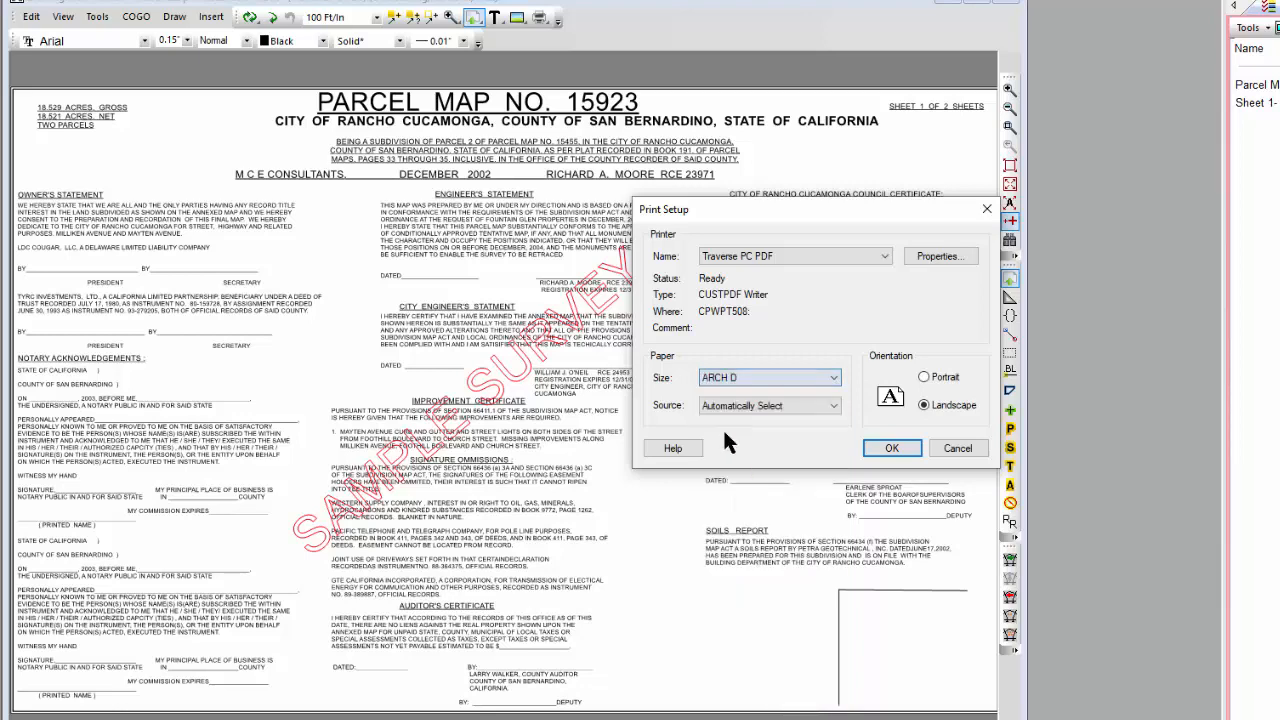
click(892, 447)
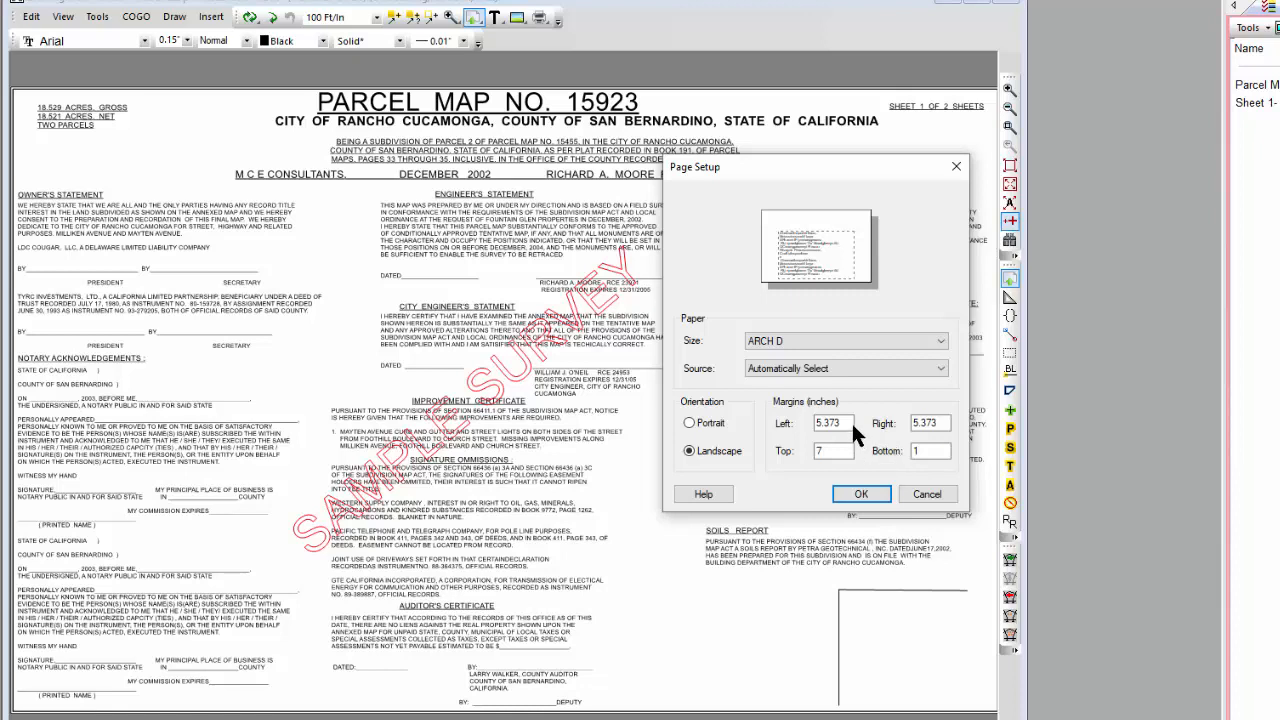
double_click(851, 422)
click(862, 494)
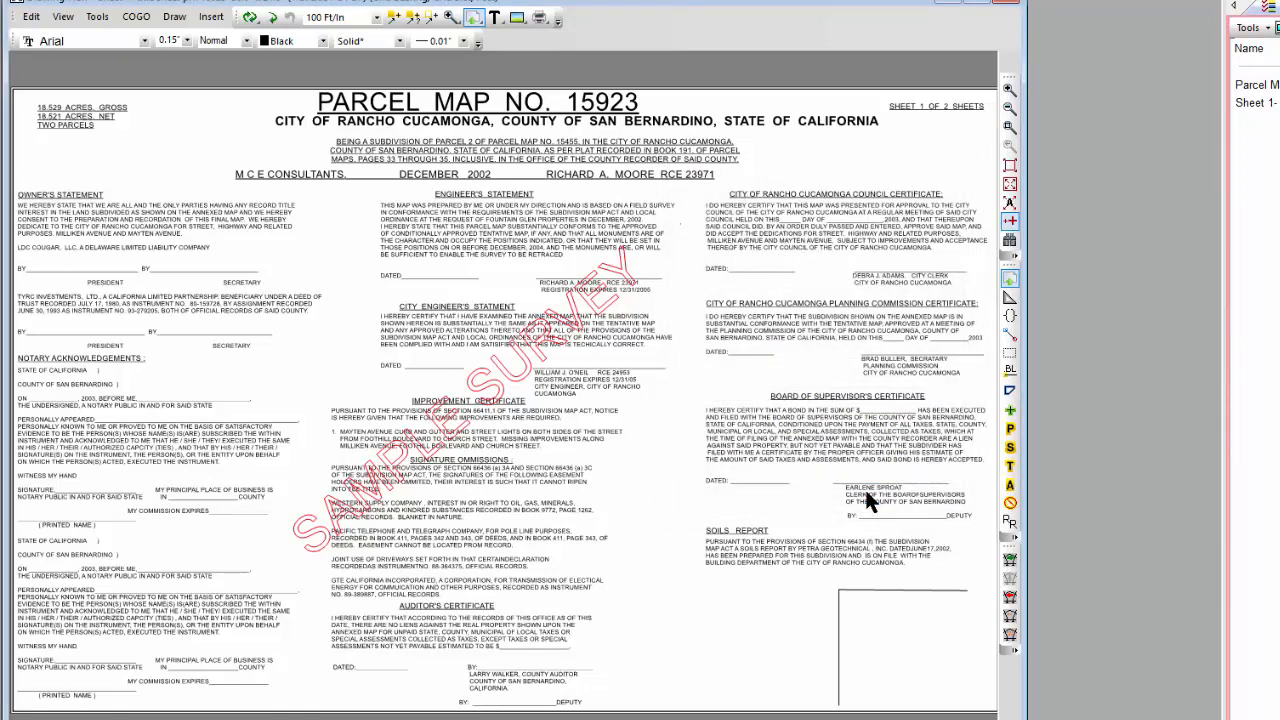
Step: Print the title sheet drawing with Traverse PC PDF and save the PDF in Downloads under the suggested name
right_click(689, 602)
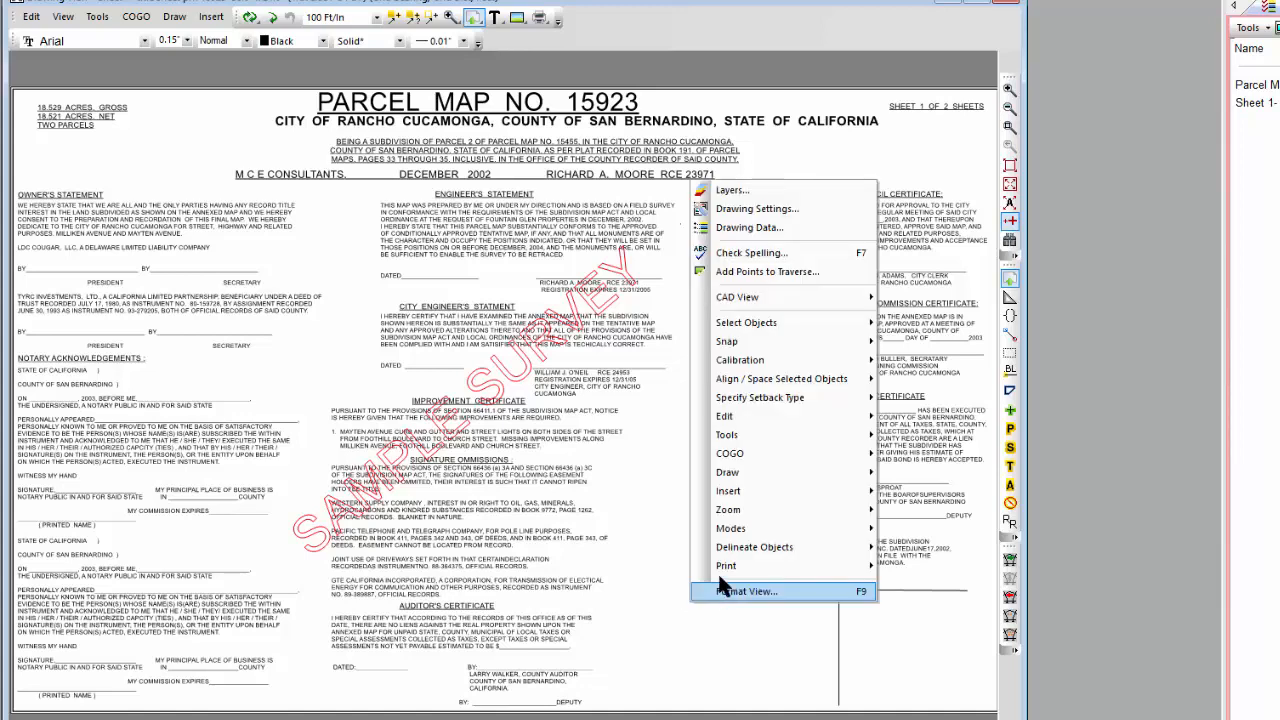
mouse_move(723, 565)
click(930, 566)
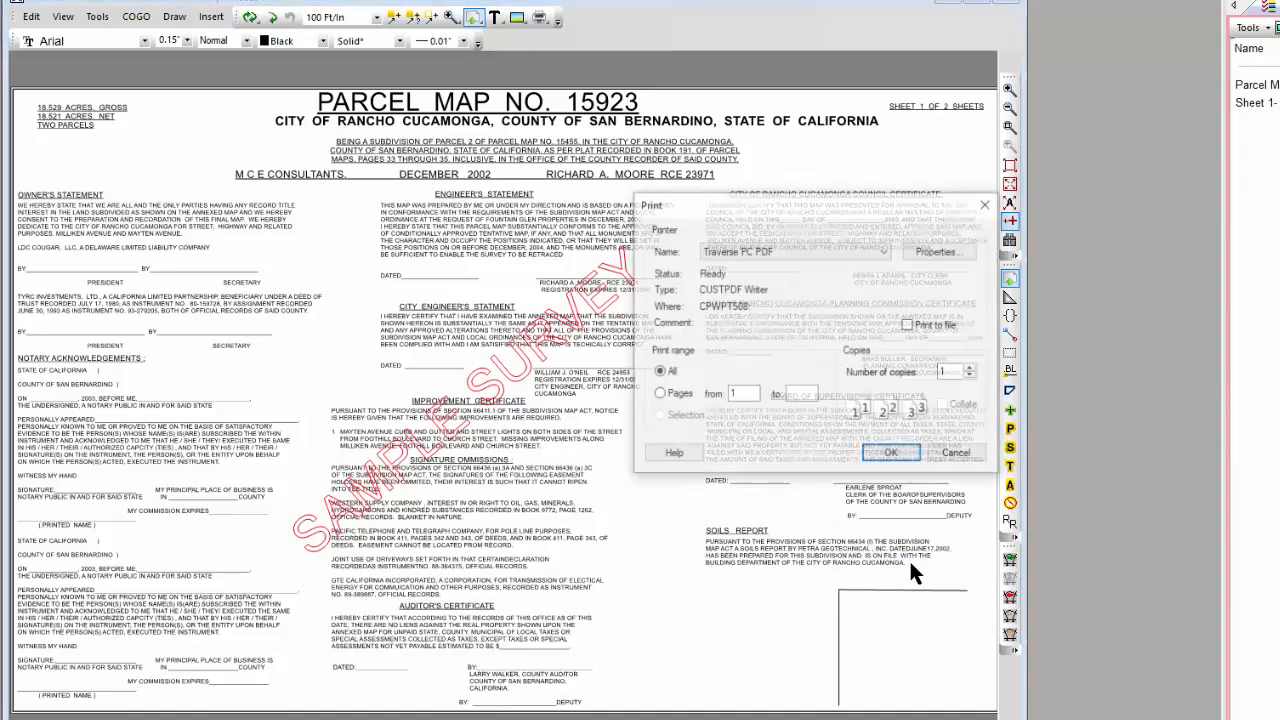
click(892, 454)
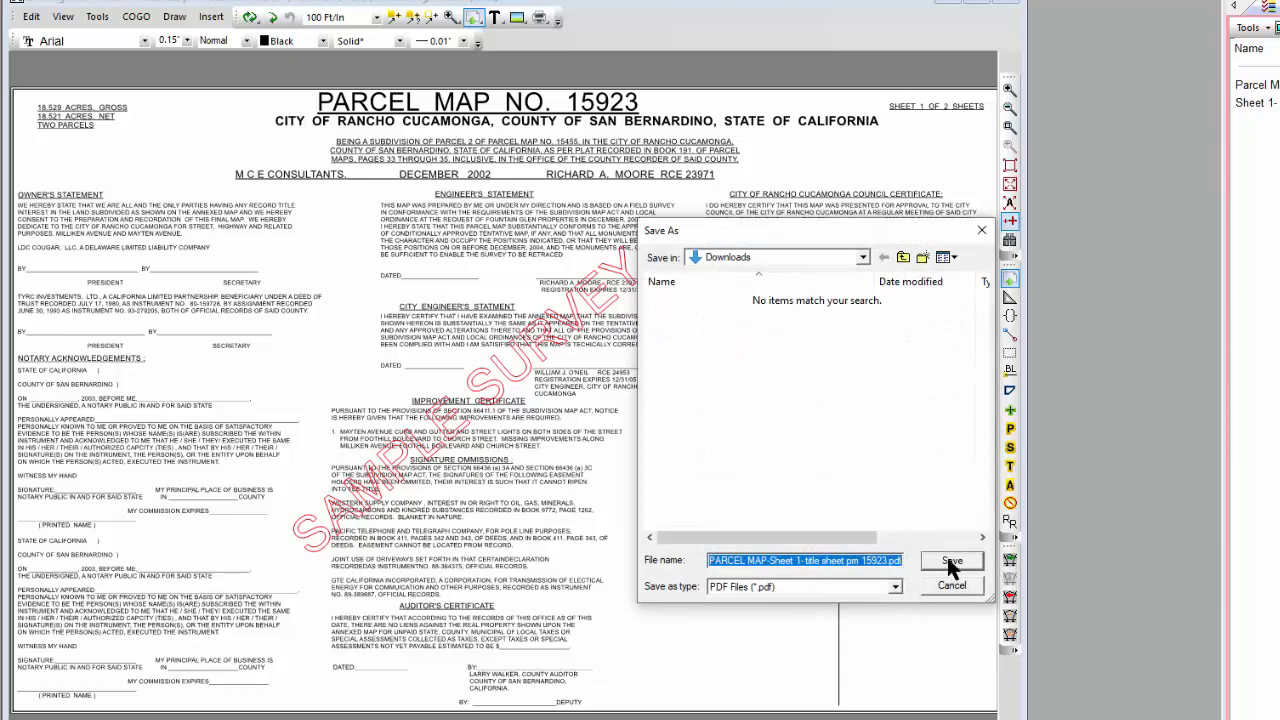
click(948, 560)
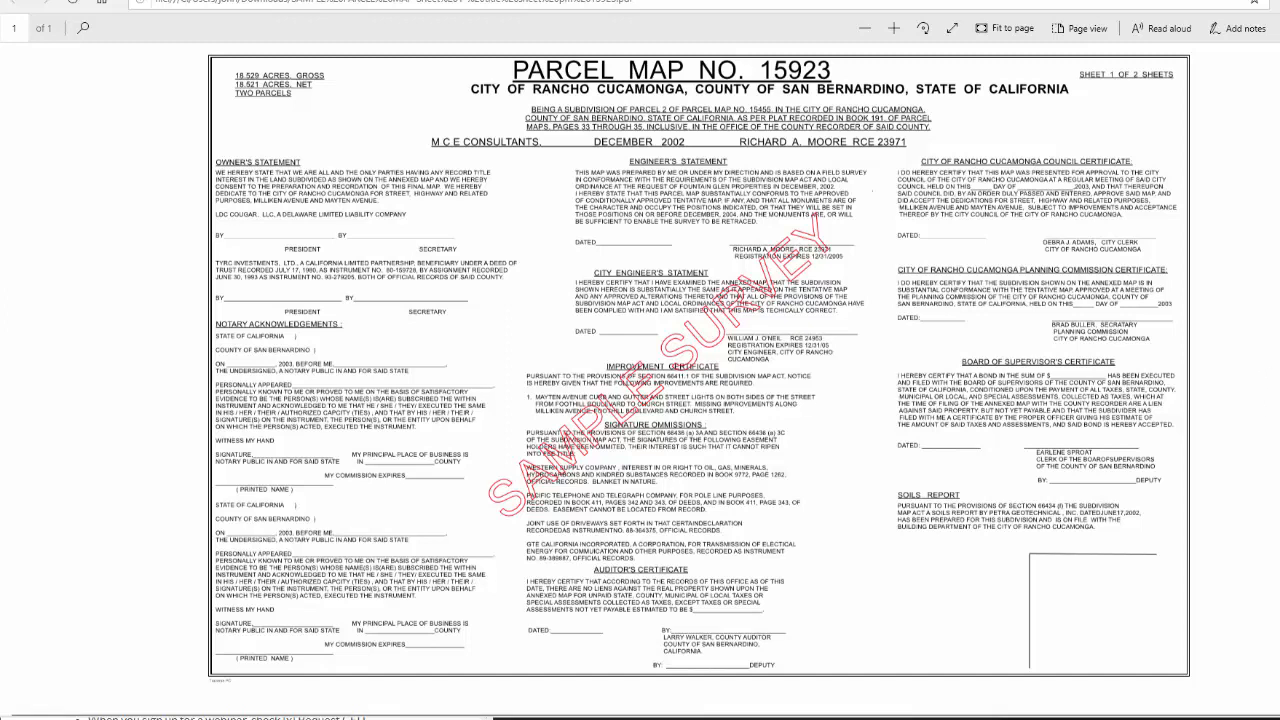
Step: Leave the PDF, check the webinar outline's entry on importing existing CAD templates, and return to TPC Desktop
key(alt+Tab)
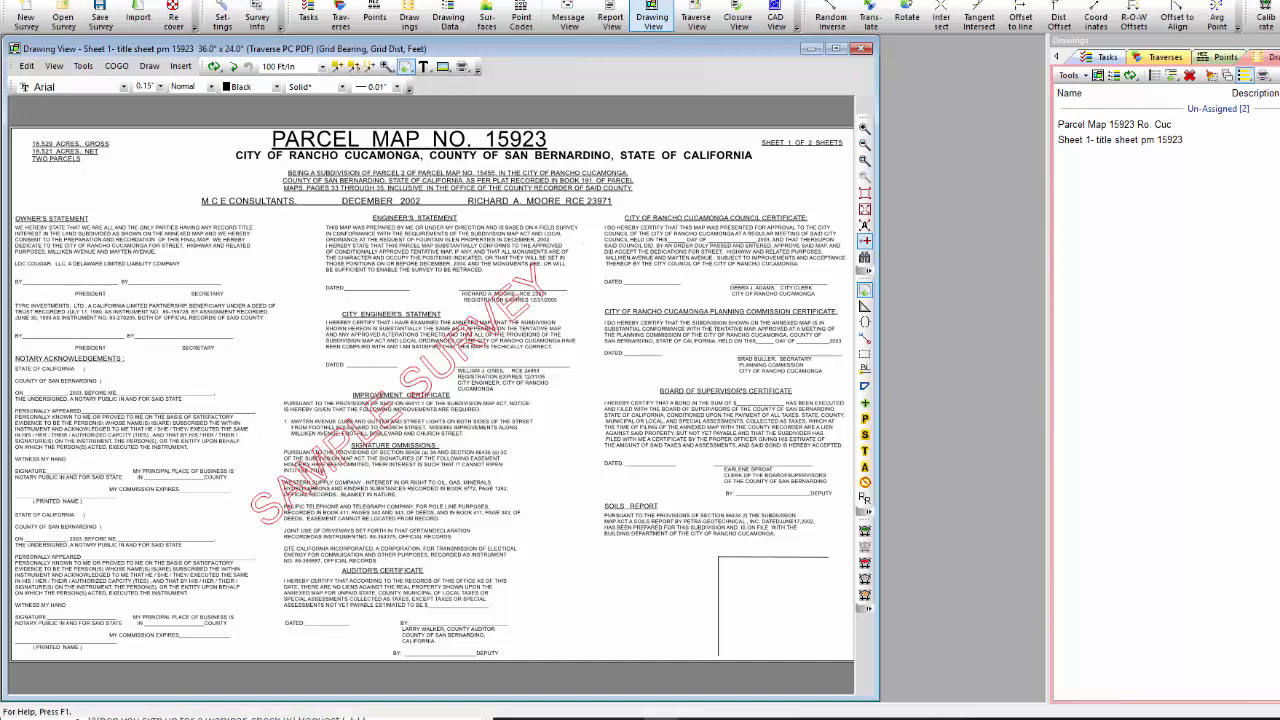
click(626, 717)
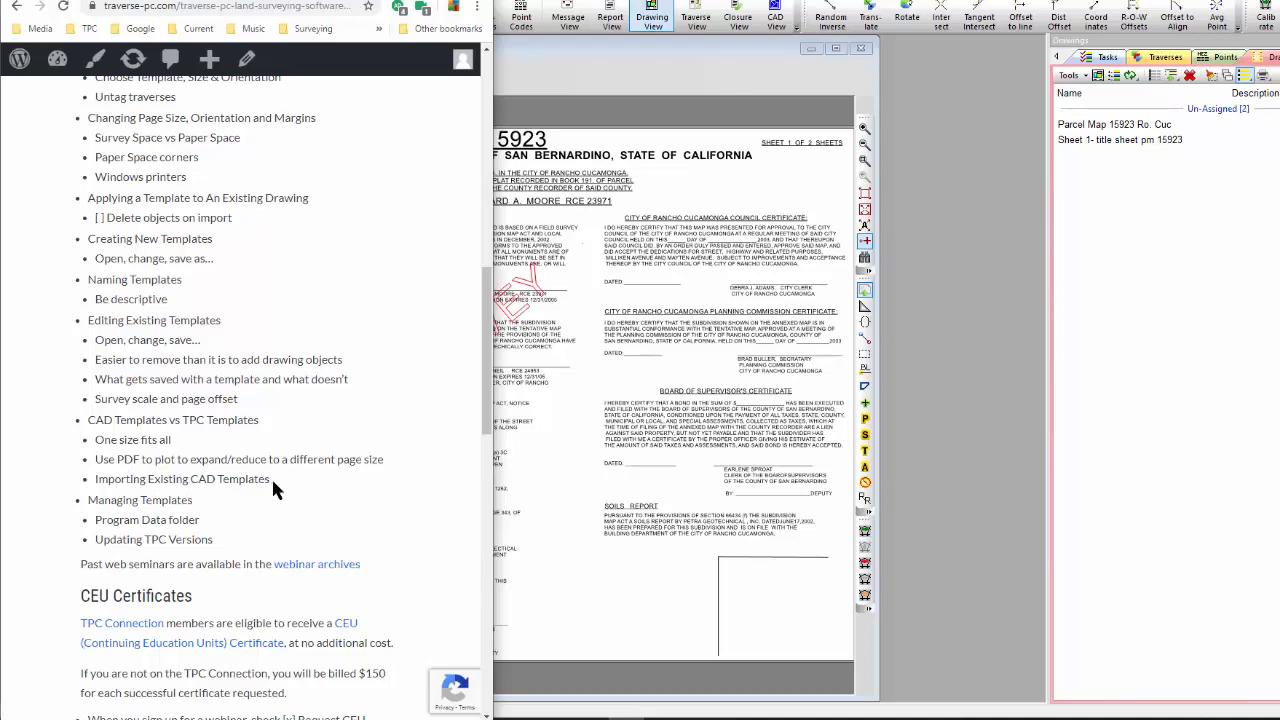
click(935, 430)
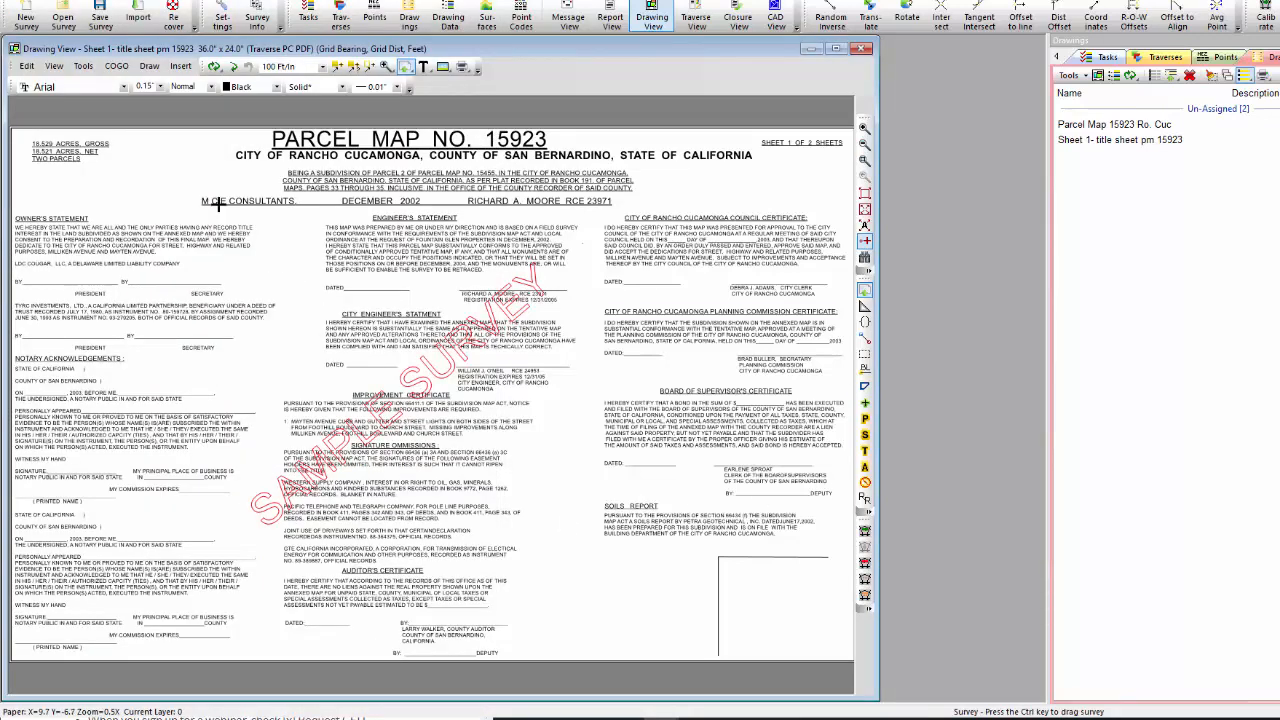
Step: Create a new survey with the file name Import CAD Template.TRV, without saving the parcel map survey
click(26, 18)
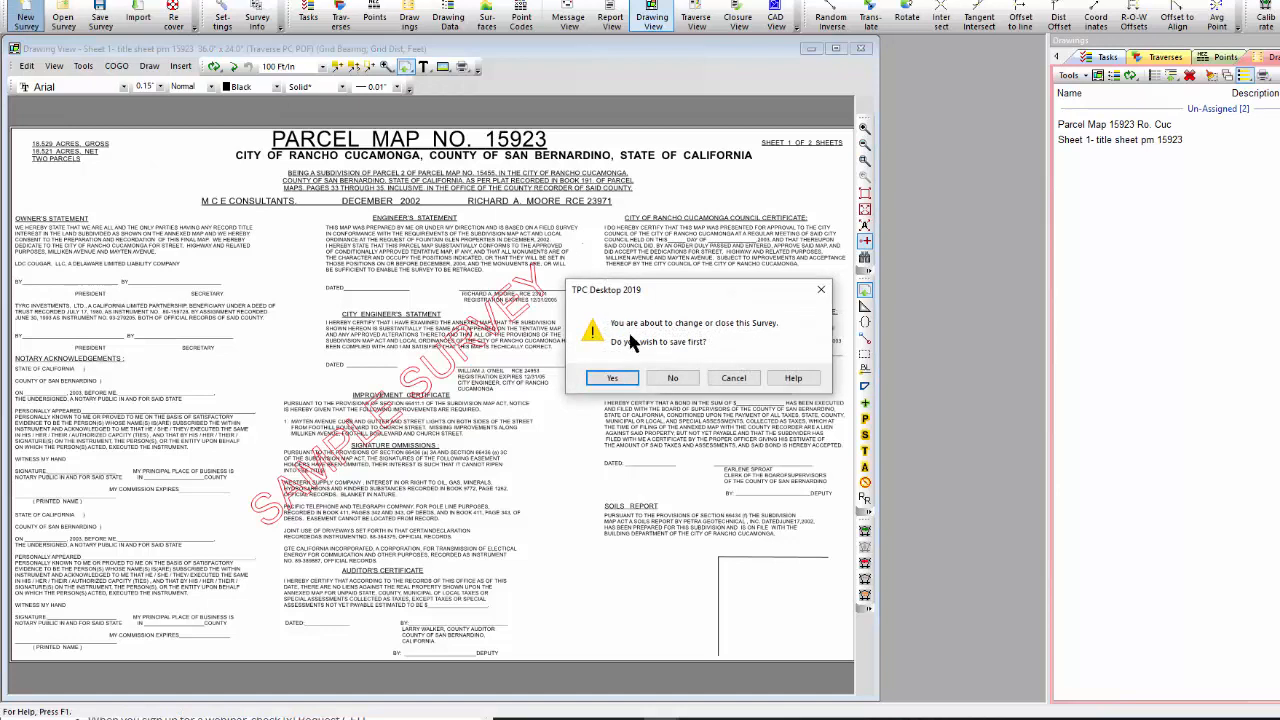
click(672, 377)
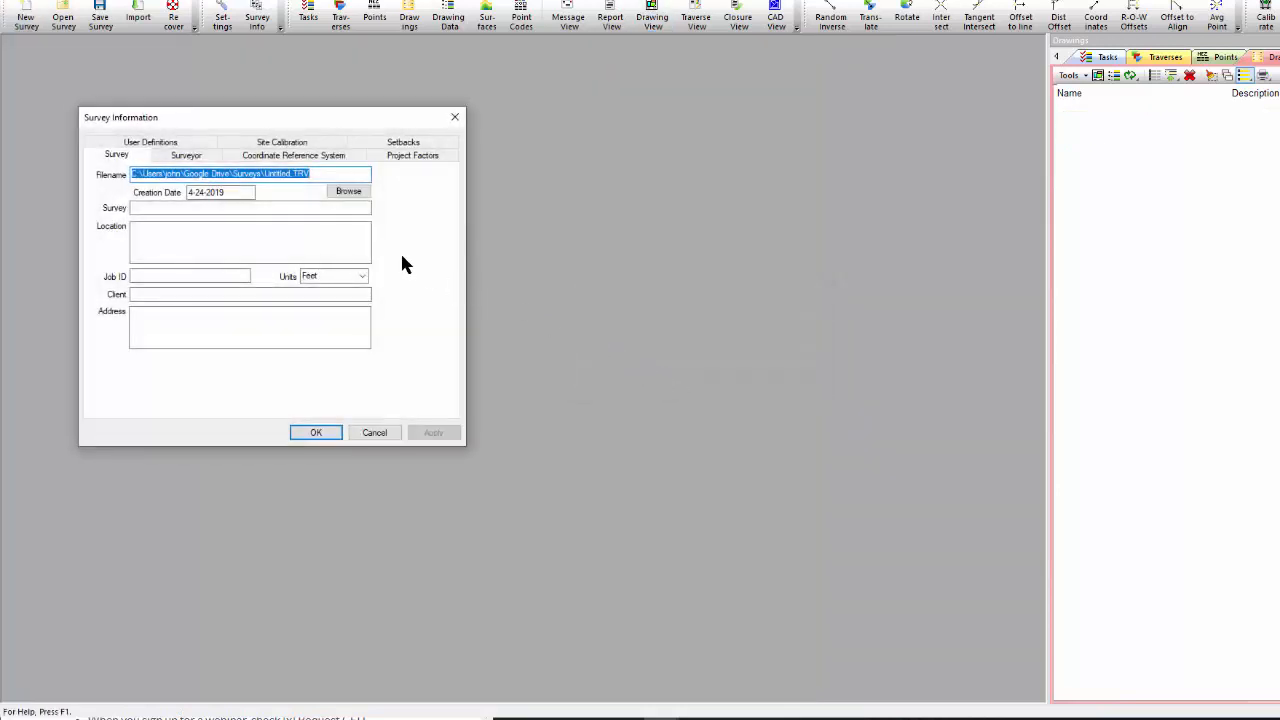
click(265, 174)
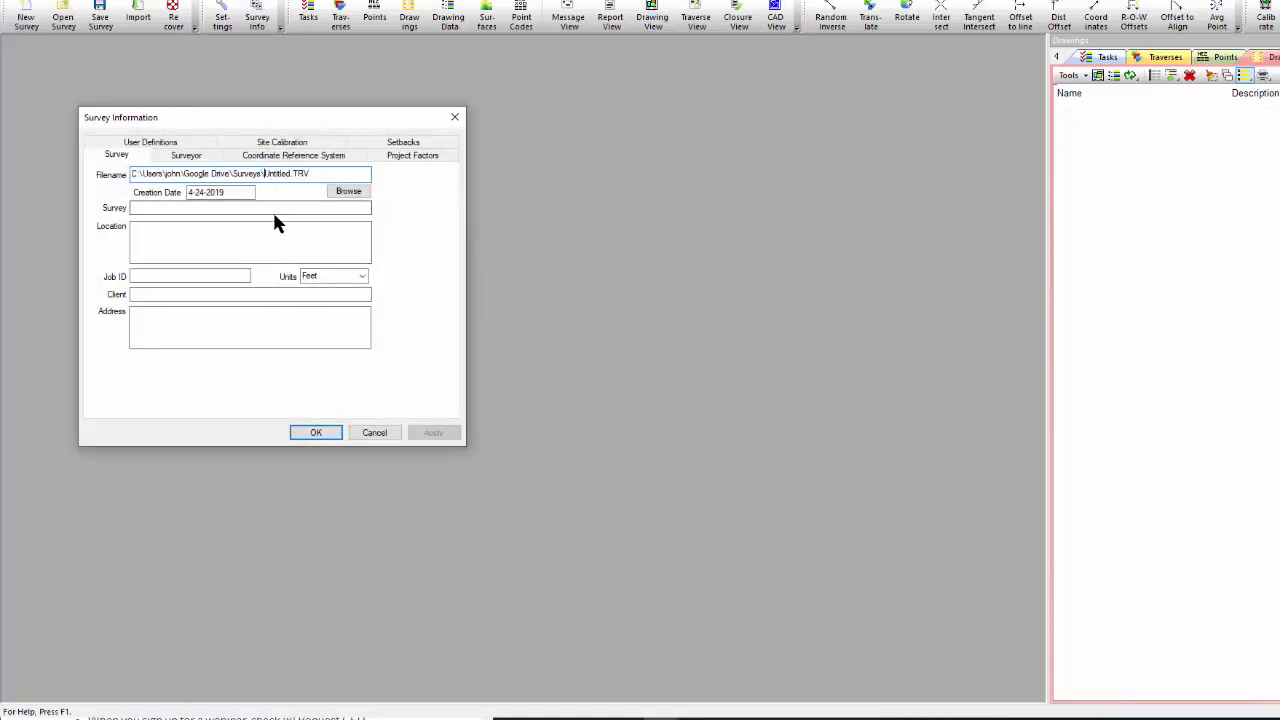
key(shift+Right)
key(shift+Right)
key(shift+Right)
key(shift+Right)
key(shift+Right)
key(shift+Right)
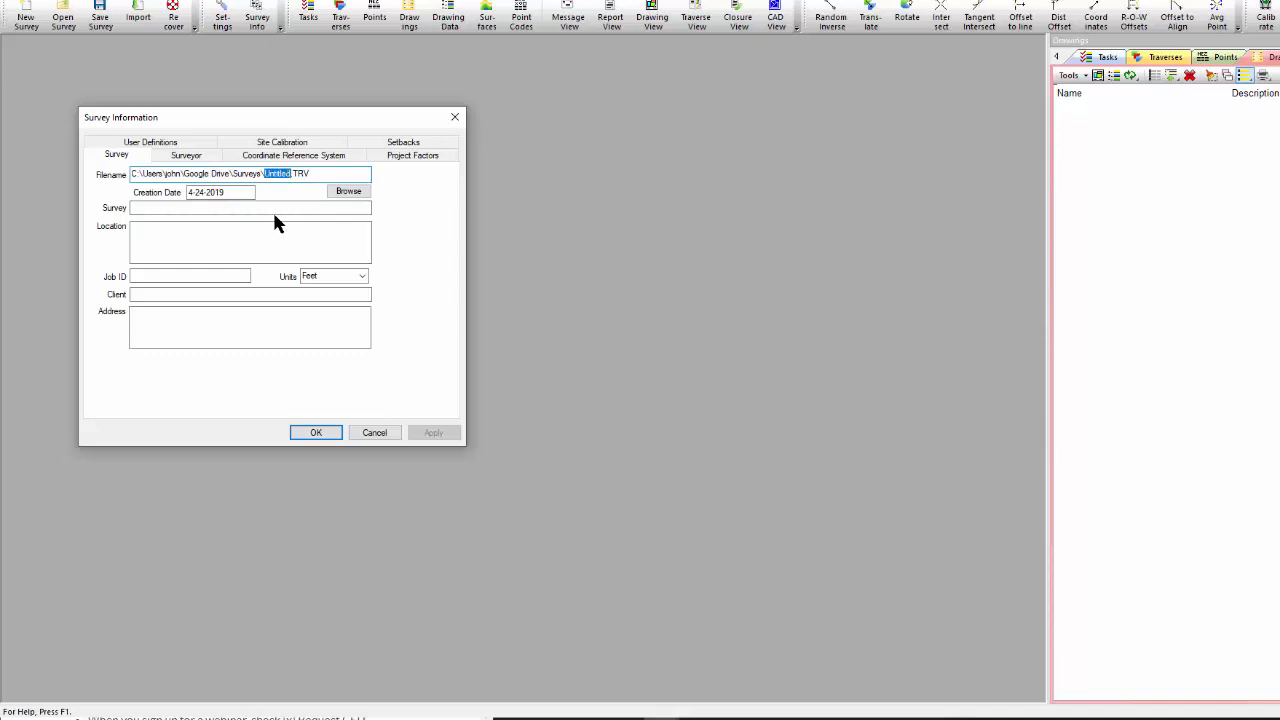
text(Import CAD Template)
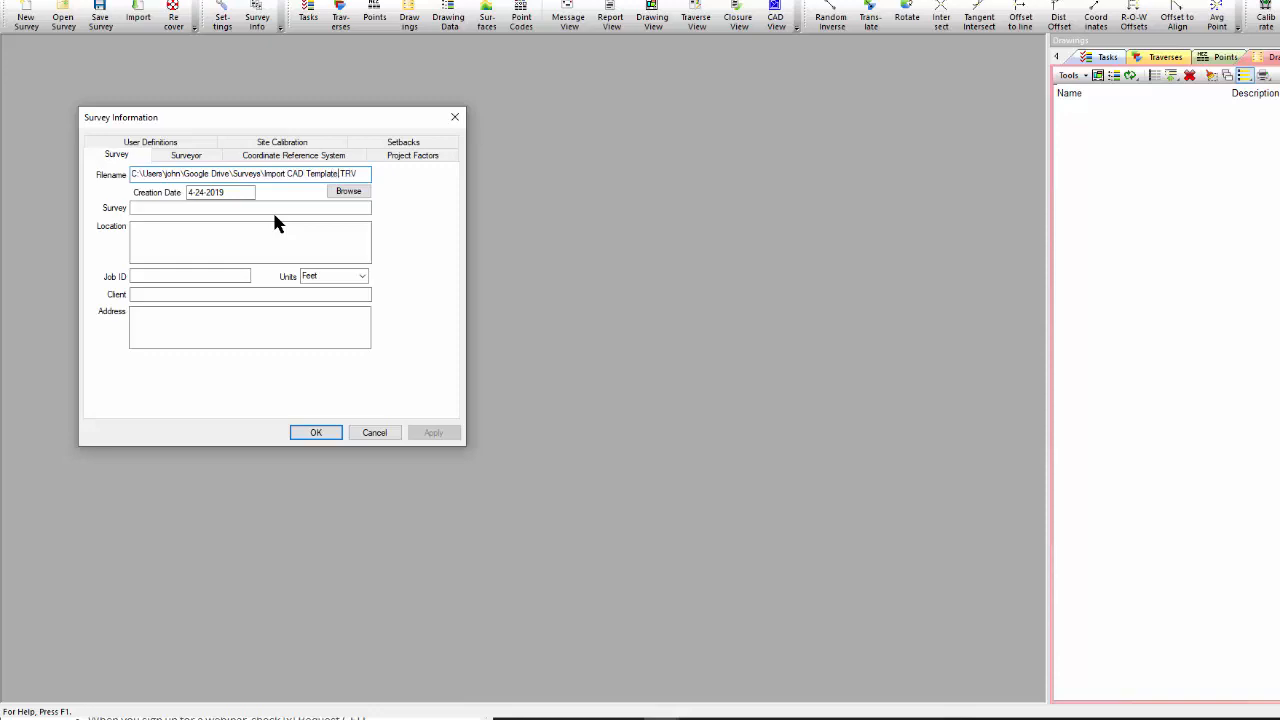
click(316, 433)
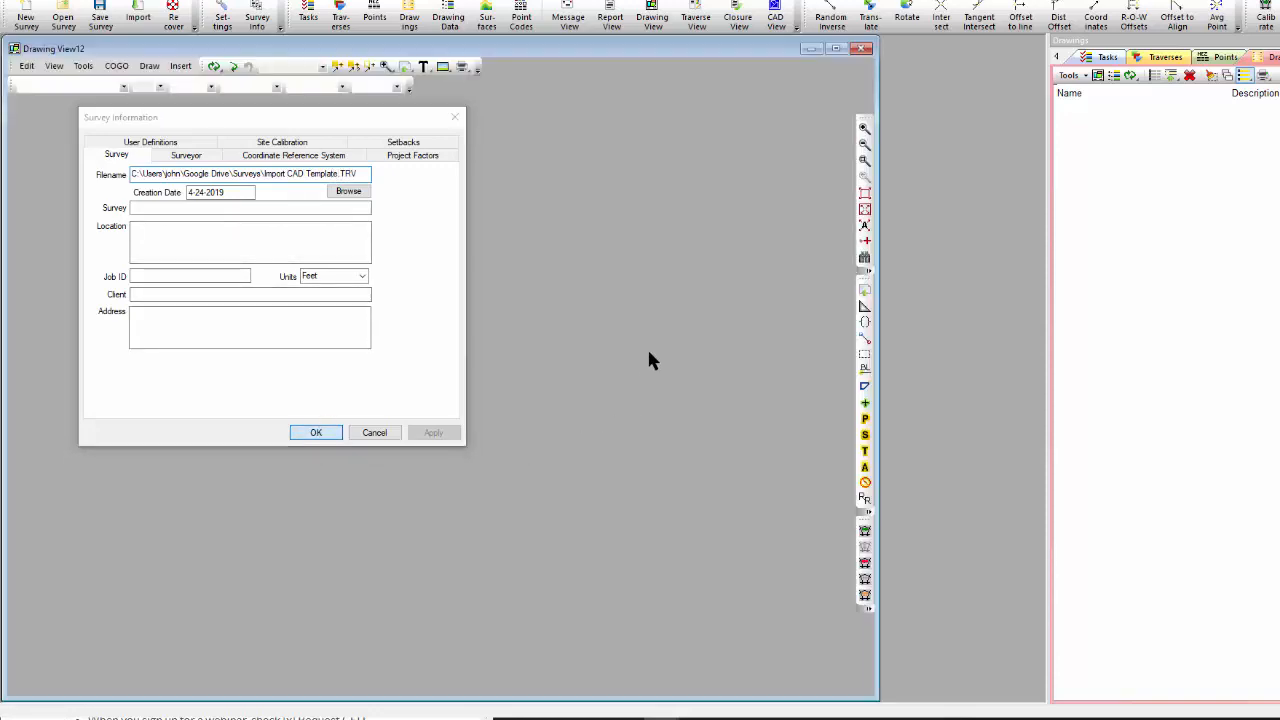
click(815, 399)
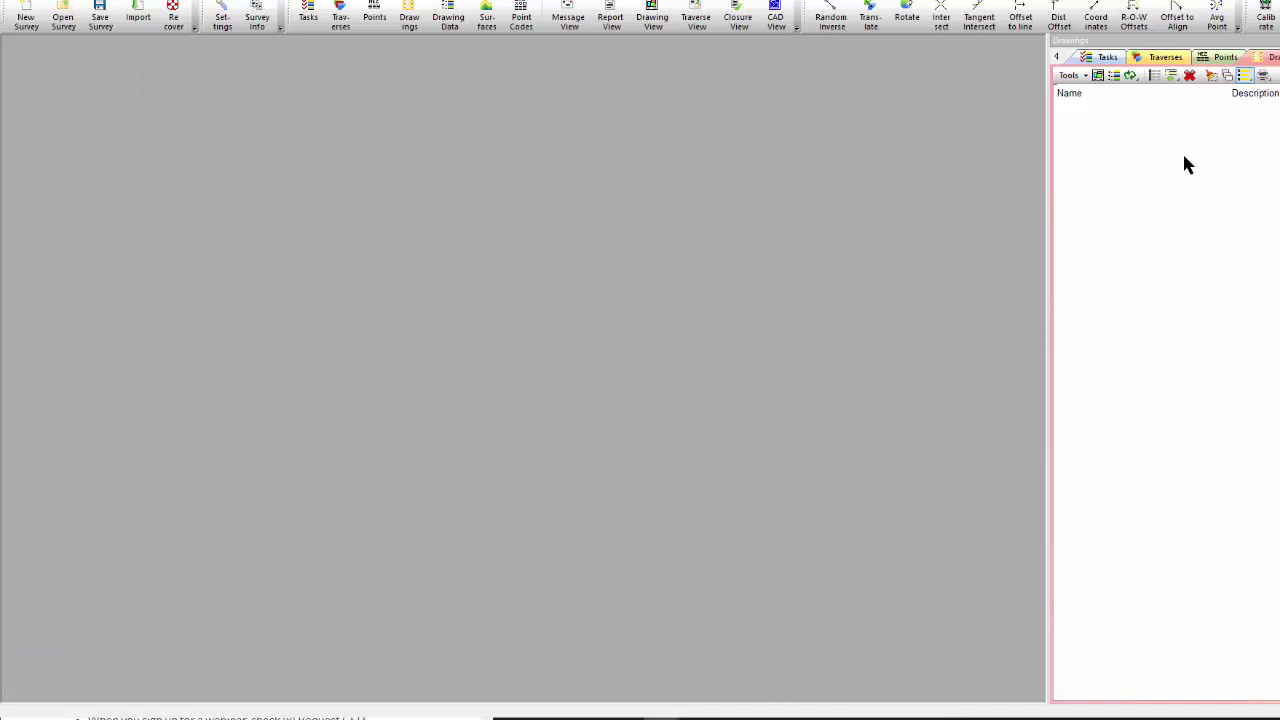
Step: Create a new drawing named CAD 36x24 Phase from the Empty.DRT template
click(1272, 59)
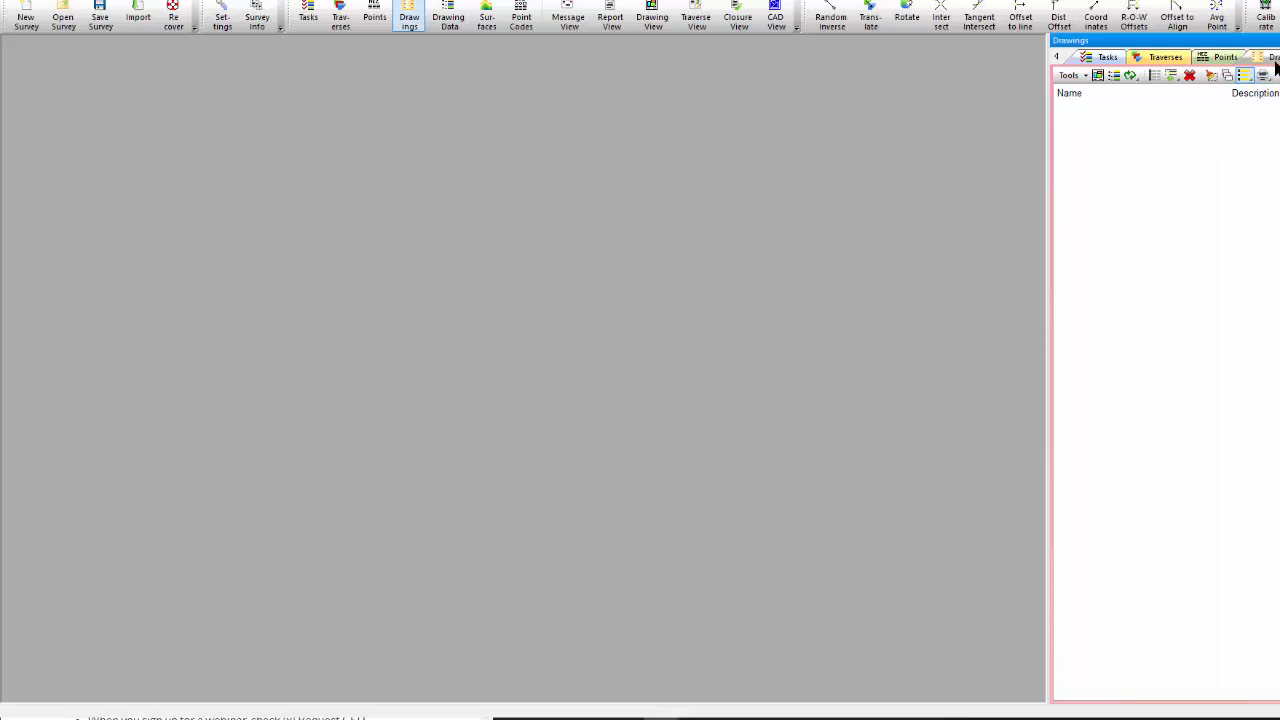
double_click(1112, 175)
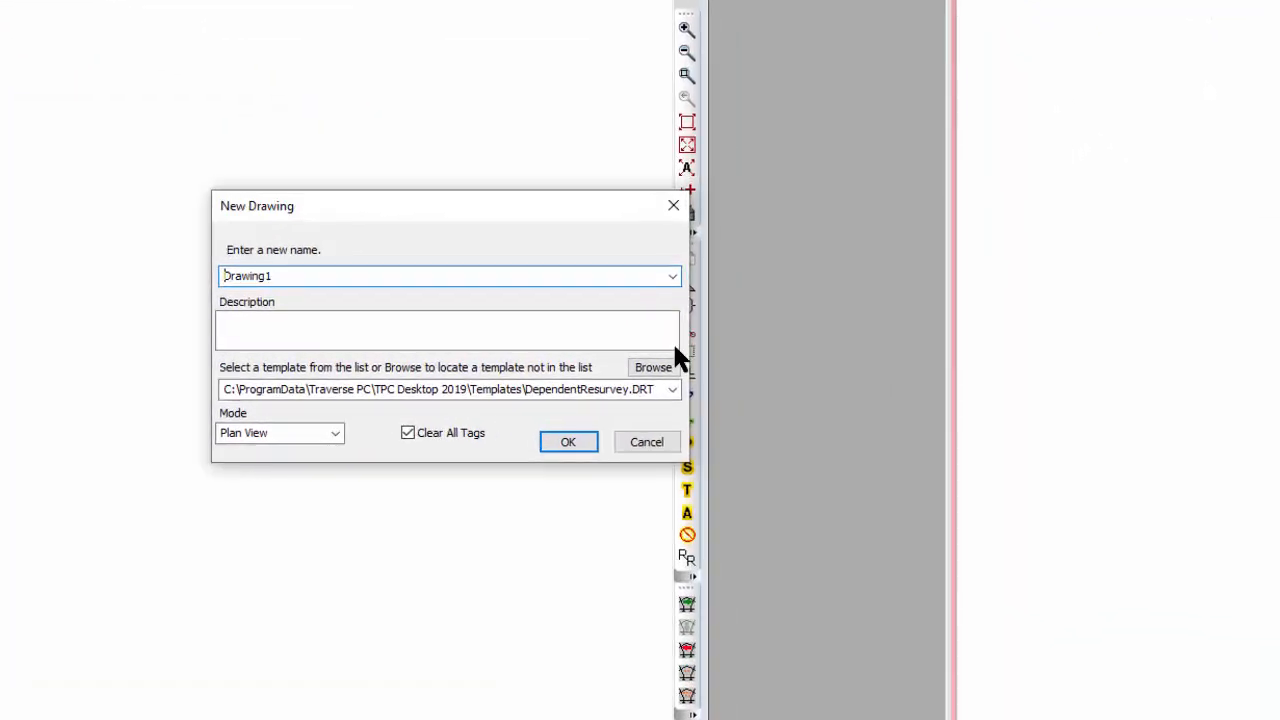
drag(299, 280, 203, 284)
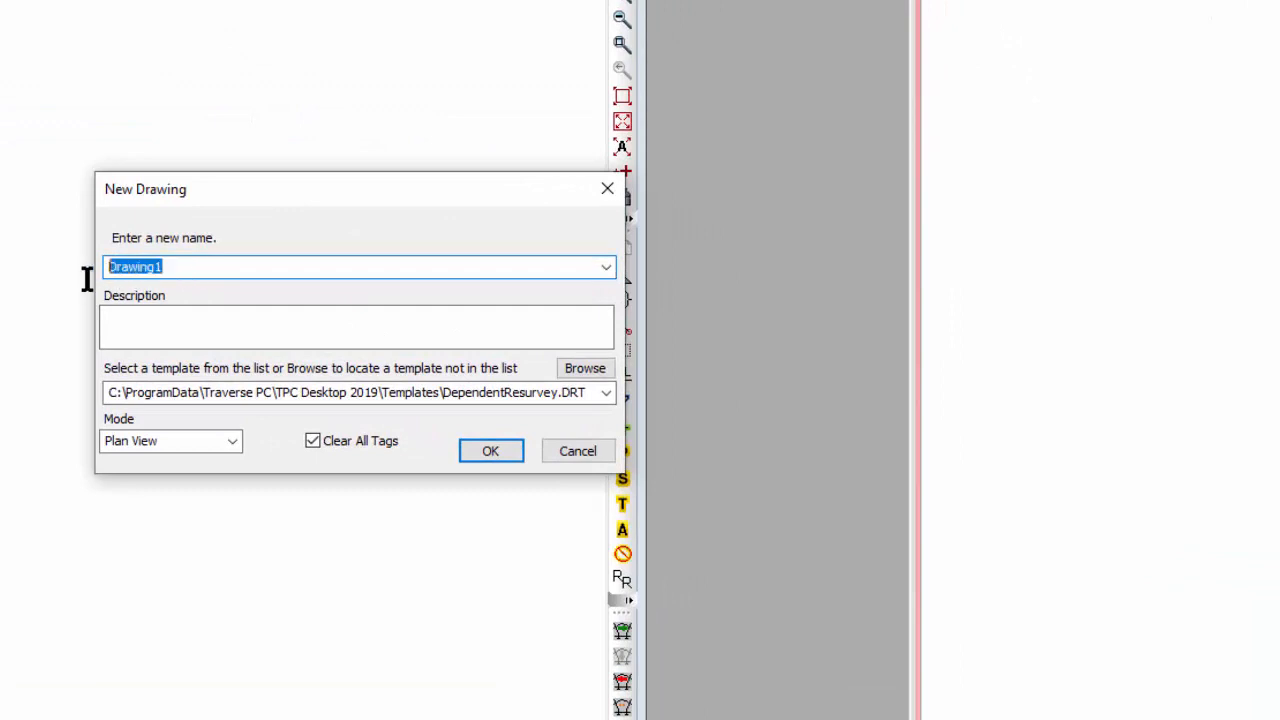
text(CAD 36x24)
text(Phase)
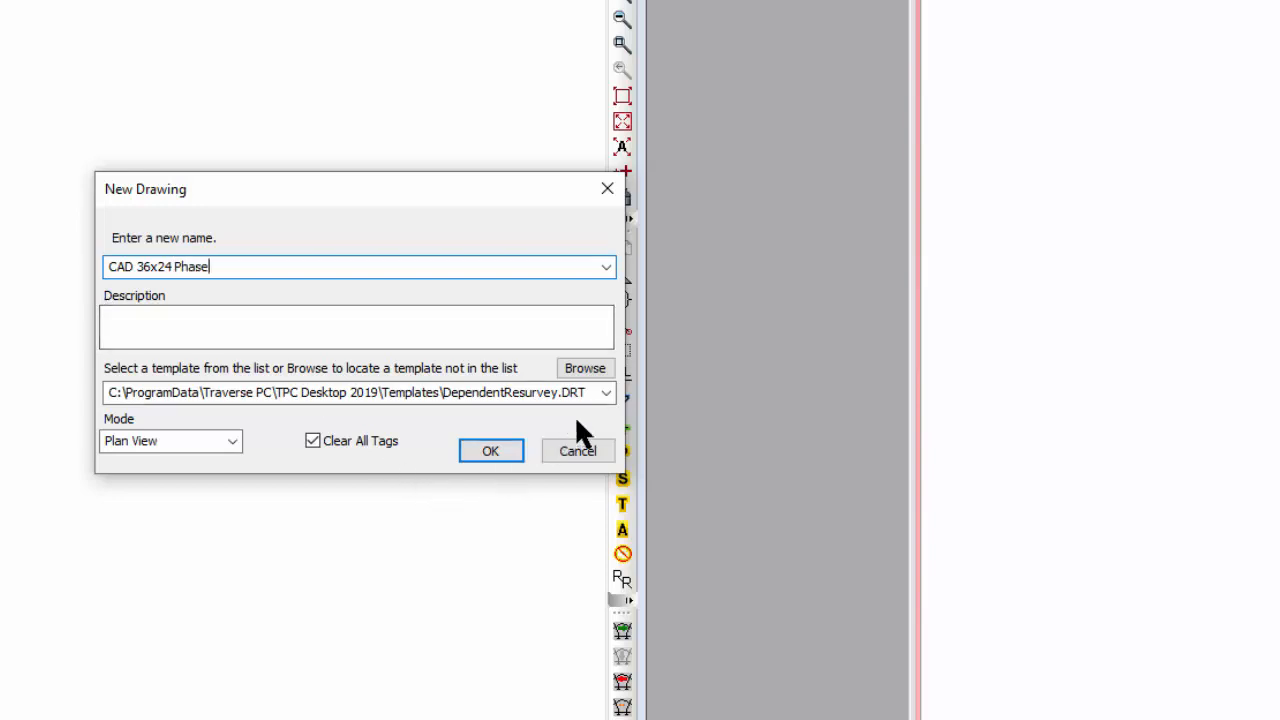
click(605, 392)
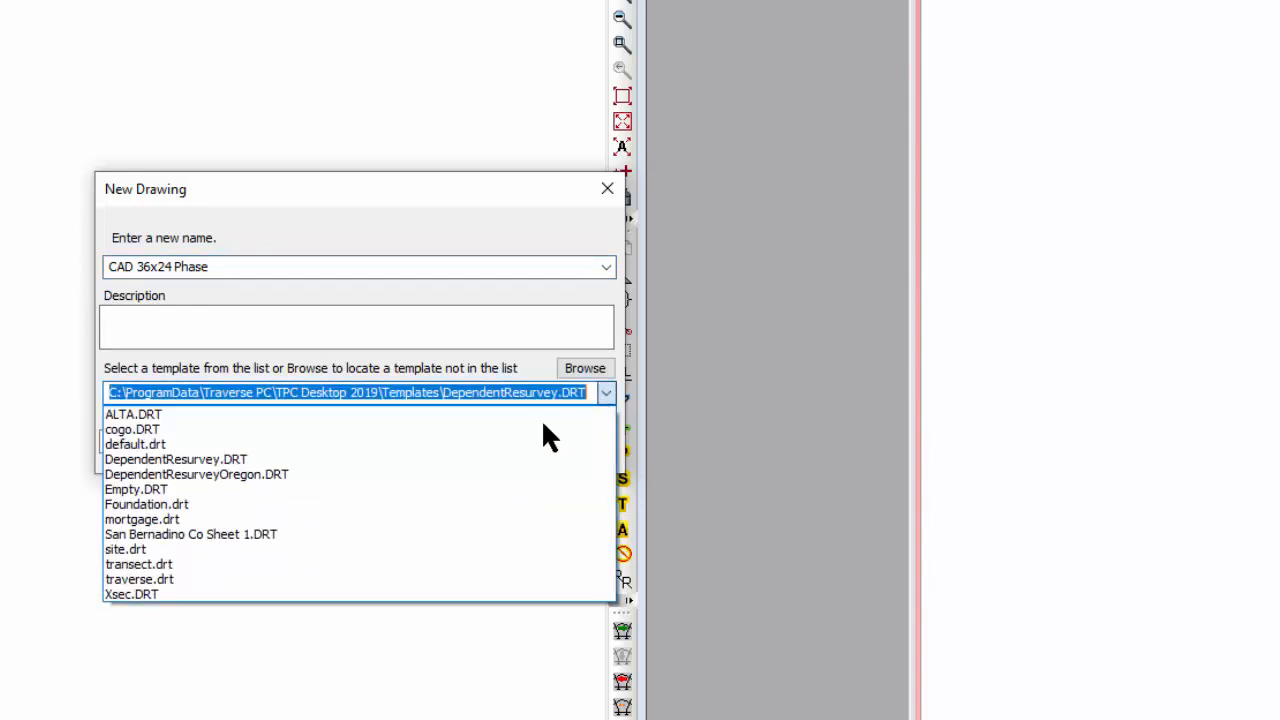
click(165, 489)
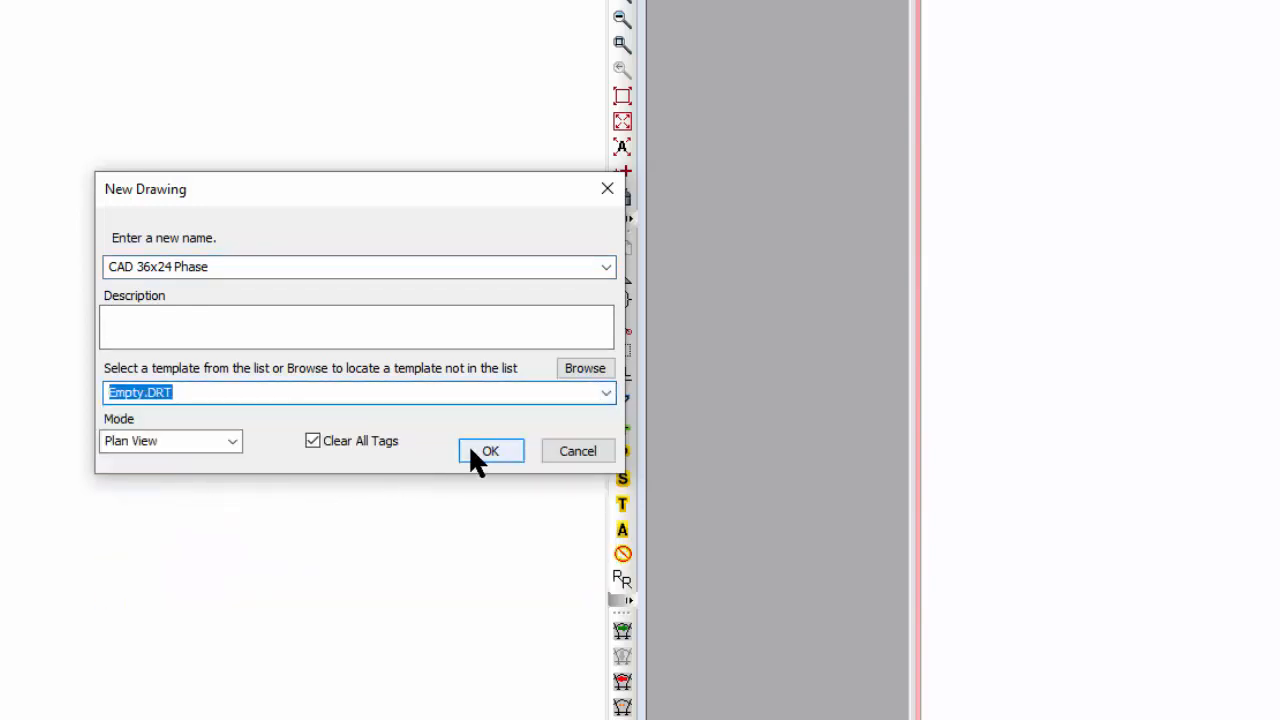
click(480, 452)
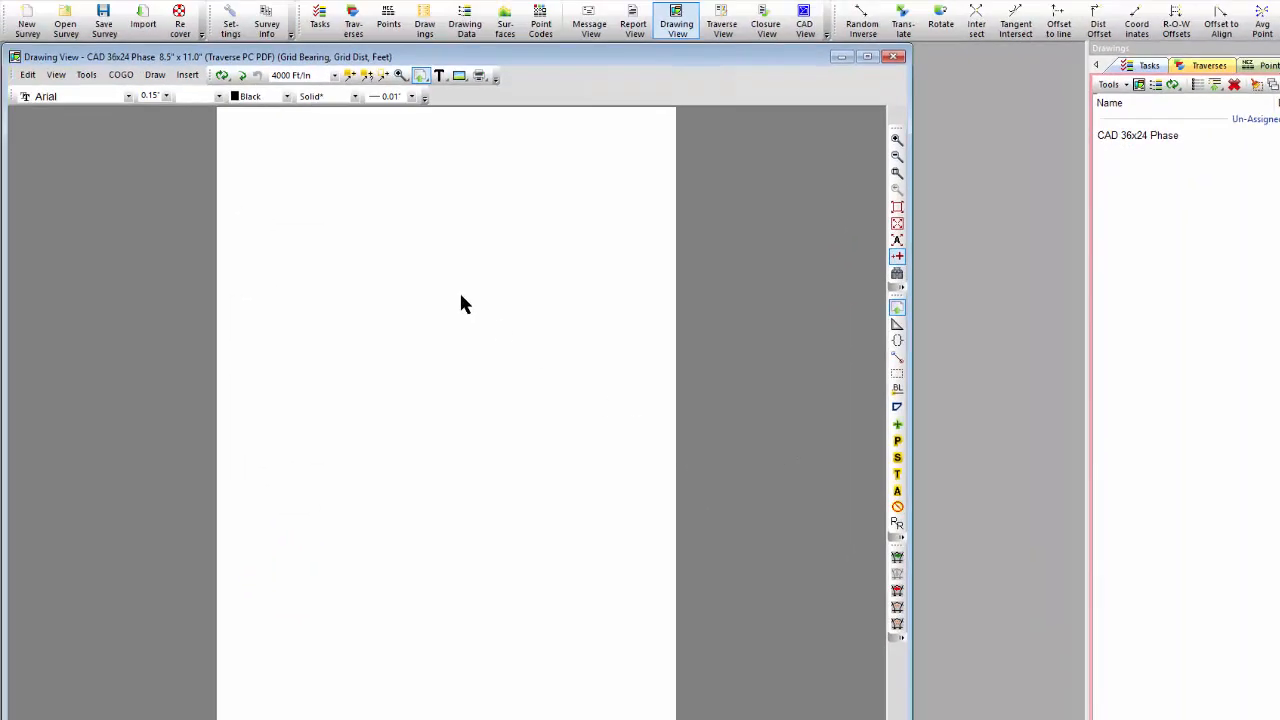
Step: Set the CAD 36x24 Phase drawing's page size to 36 by 24 inches in landscape orientation
right_click(461, 297)
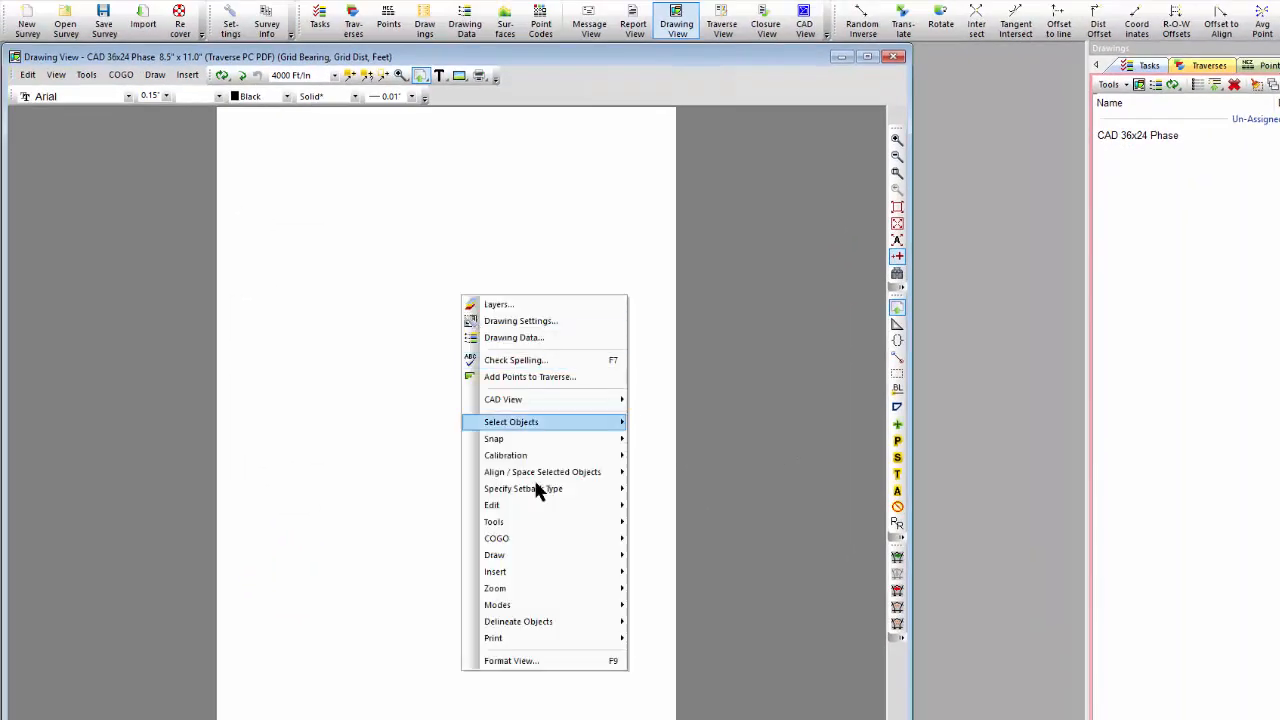
mouse_move(557, 644)
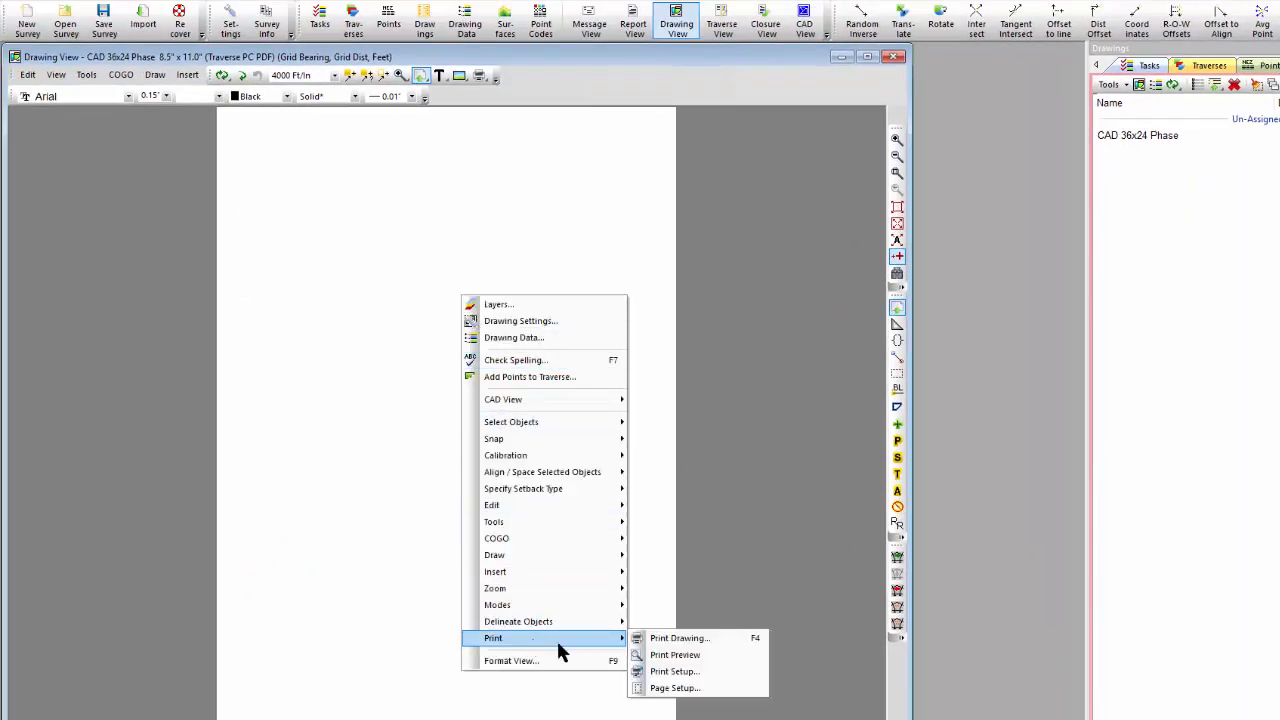
click(676, 688)
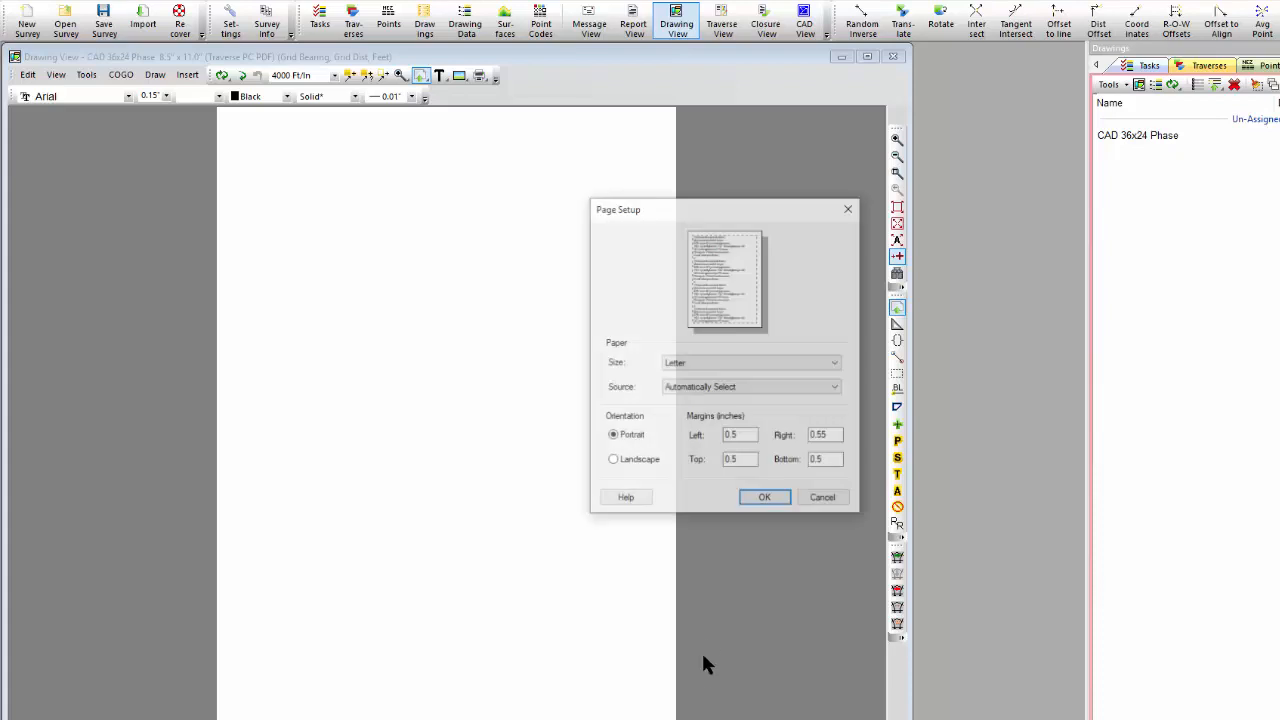
click(823, 365)
click(687, 406)
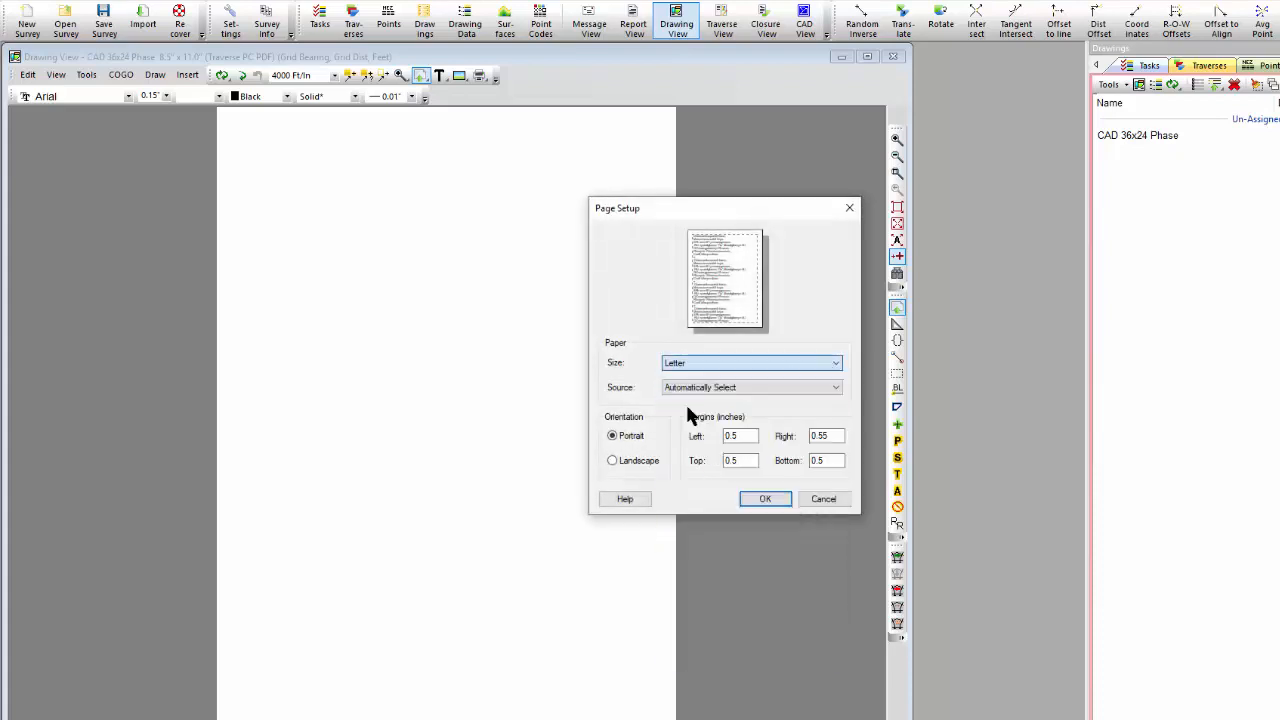
click(650, 461)
click(762, 499)
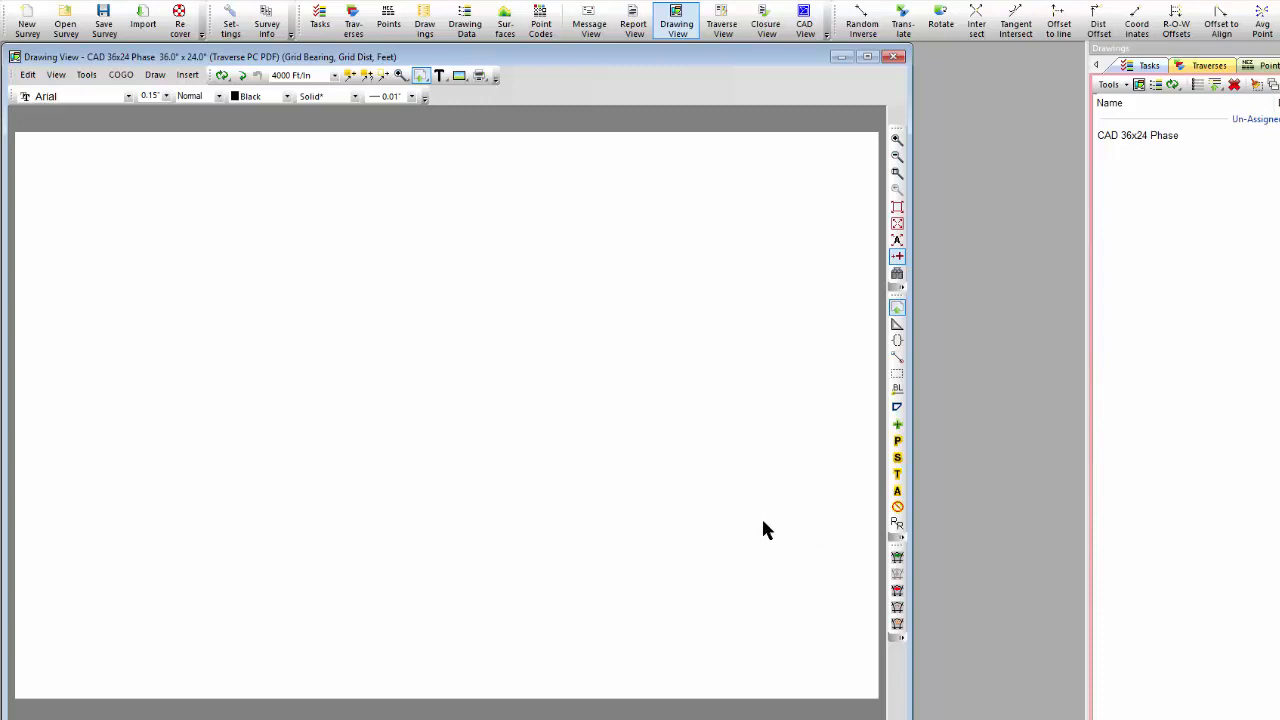
Step: Open gf_border.dwg from the Surveys folder in a CAD View to examine its border, and close it without saving
click(805, 24)
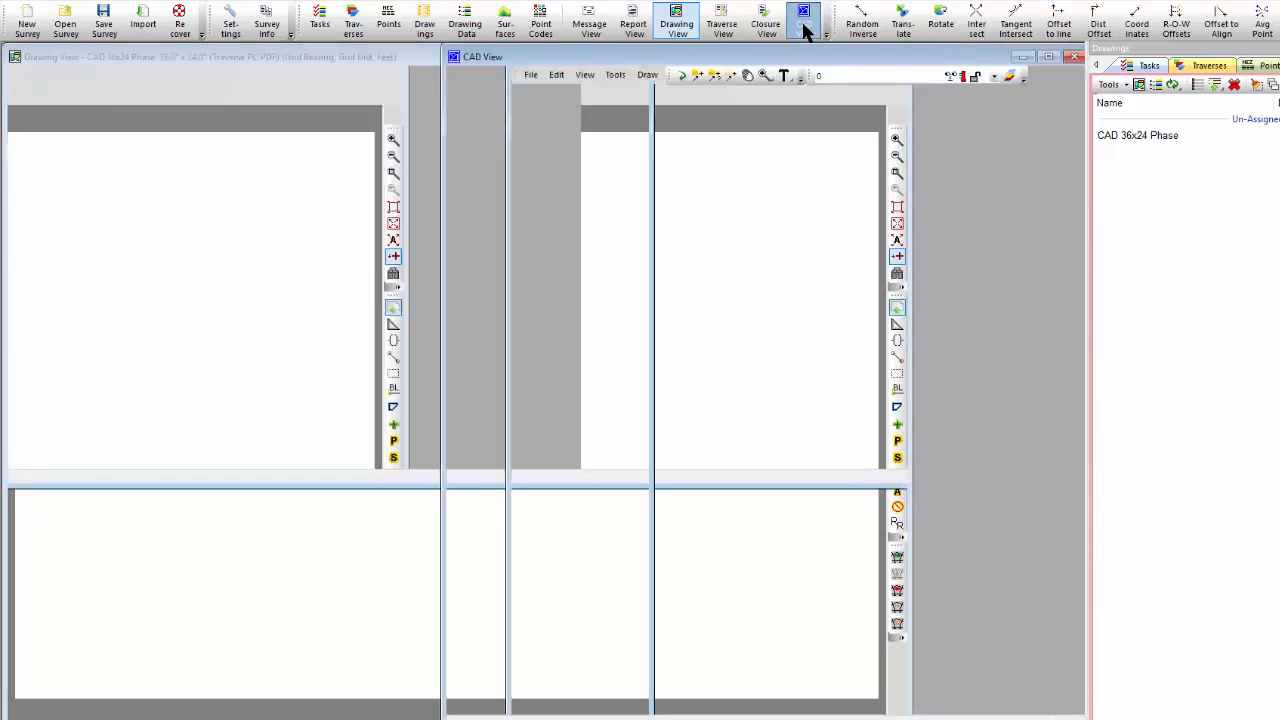
click(467, 77)
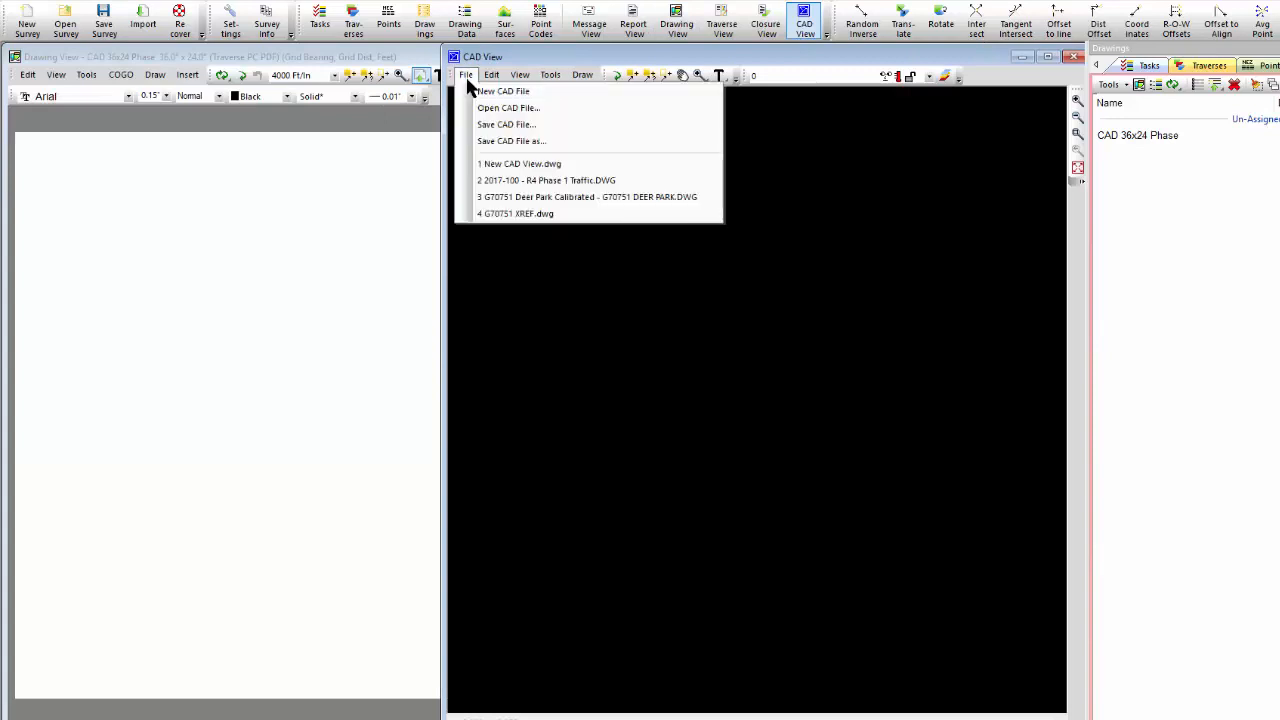
click(492, 110)
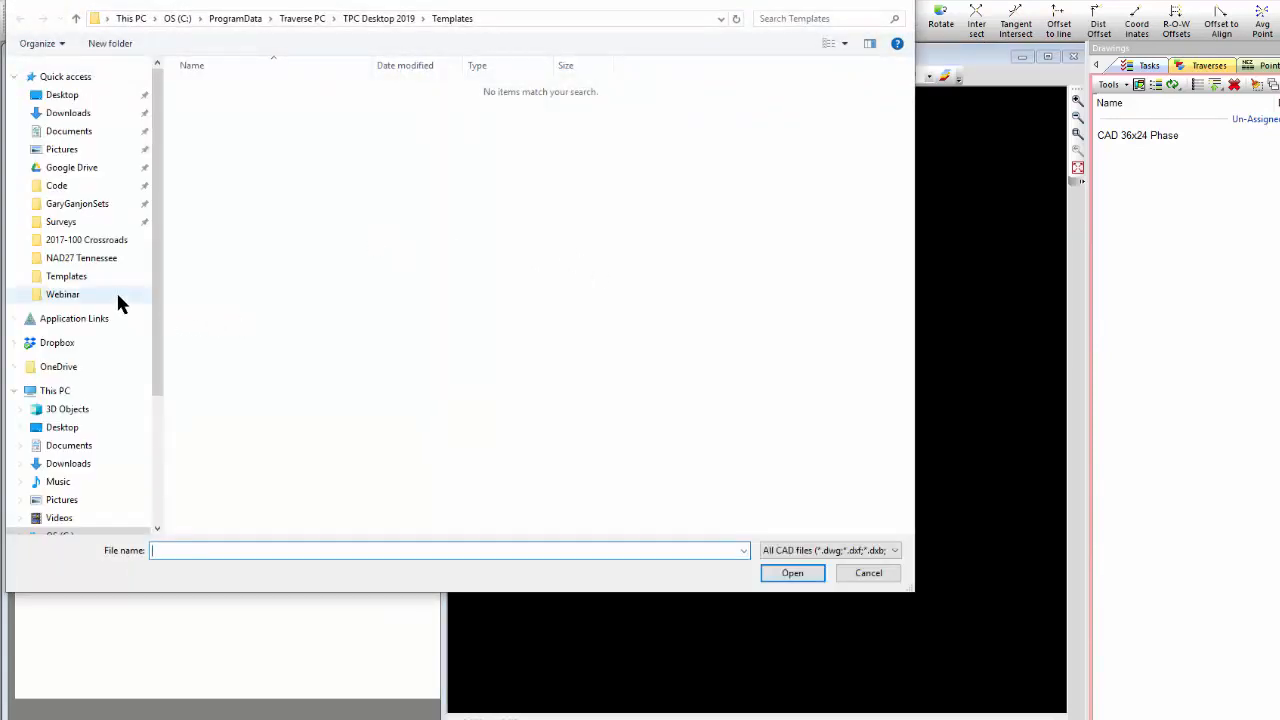
click(69, 223)
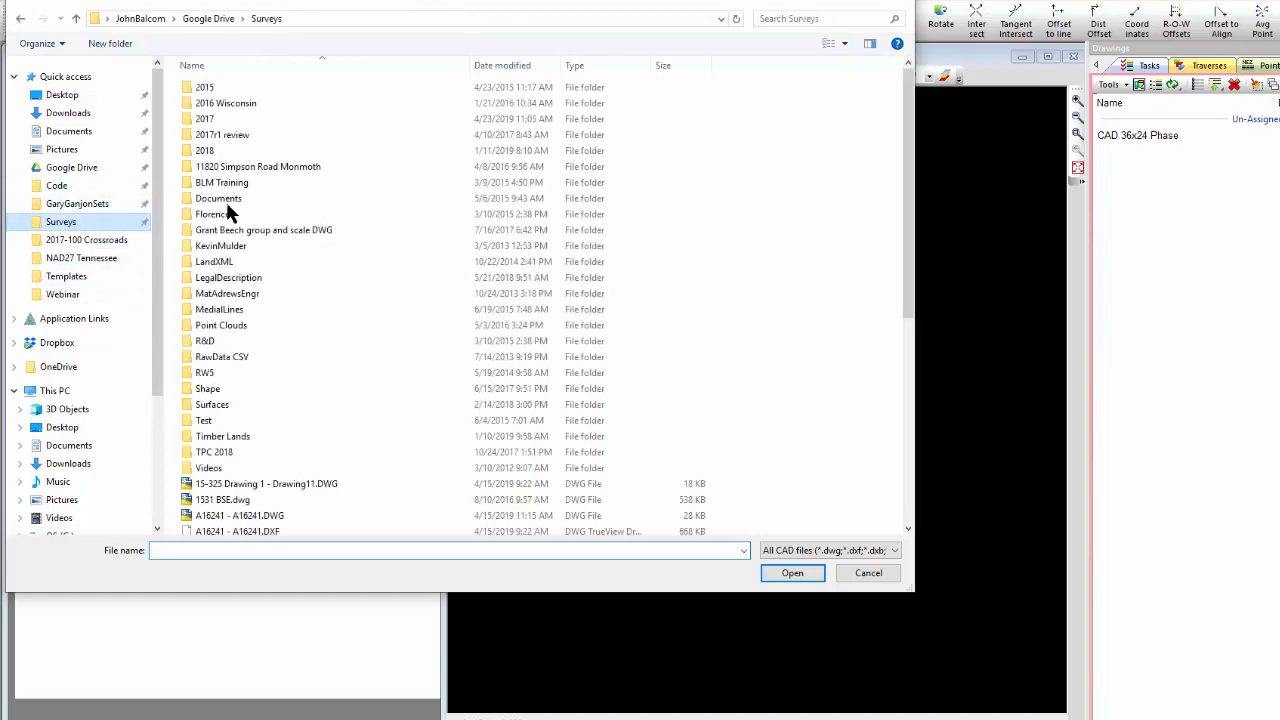
scroll(374, 385, down, 2)
scroll(375, 384, down, 3)
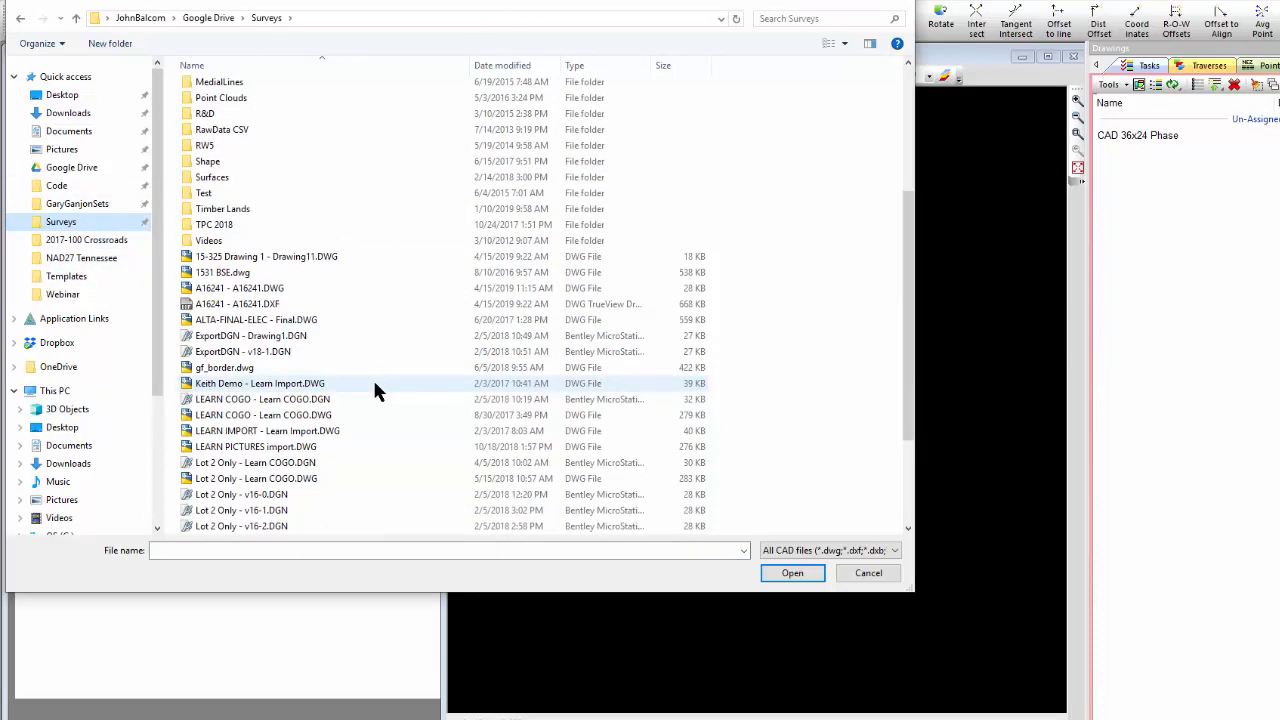
click(226, 369)
double_click(226, 369)
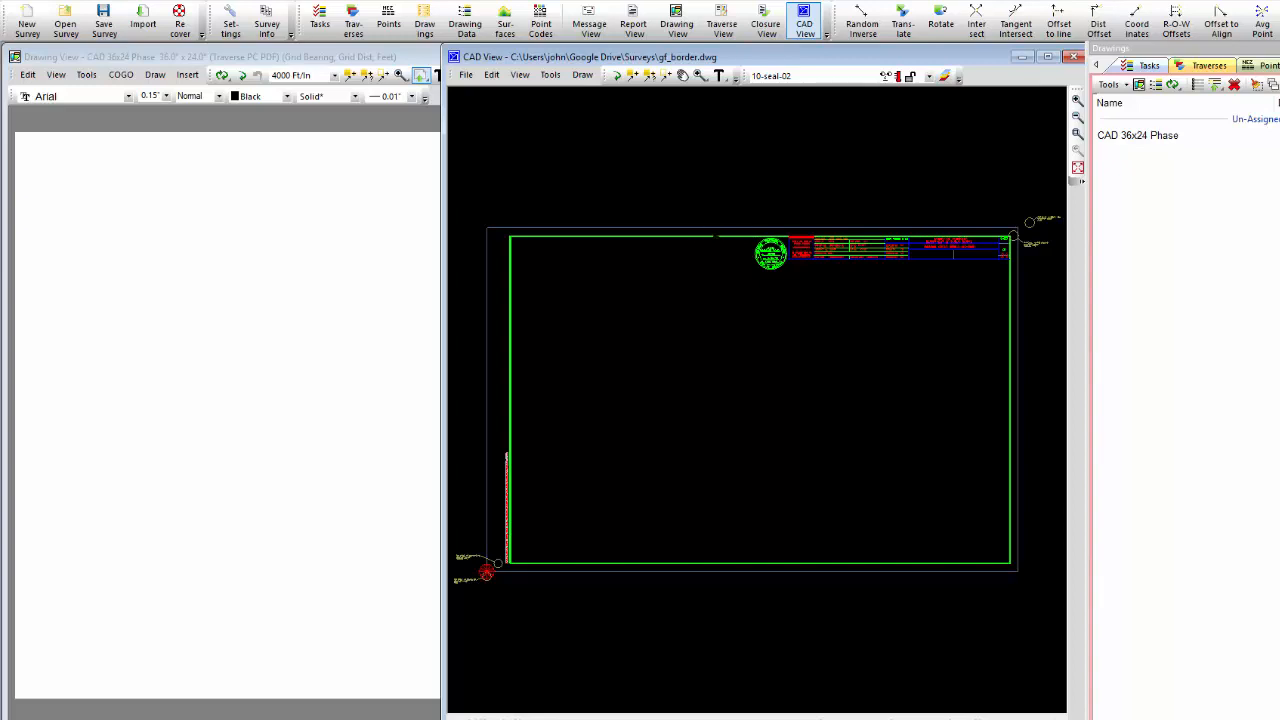
click(1073, 56)
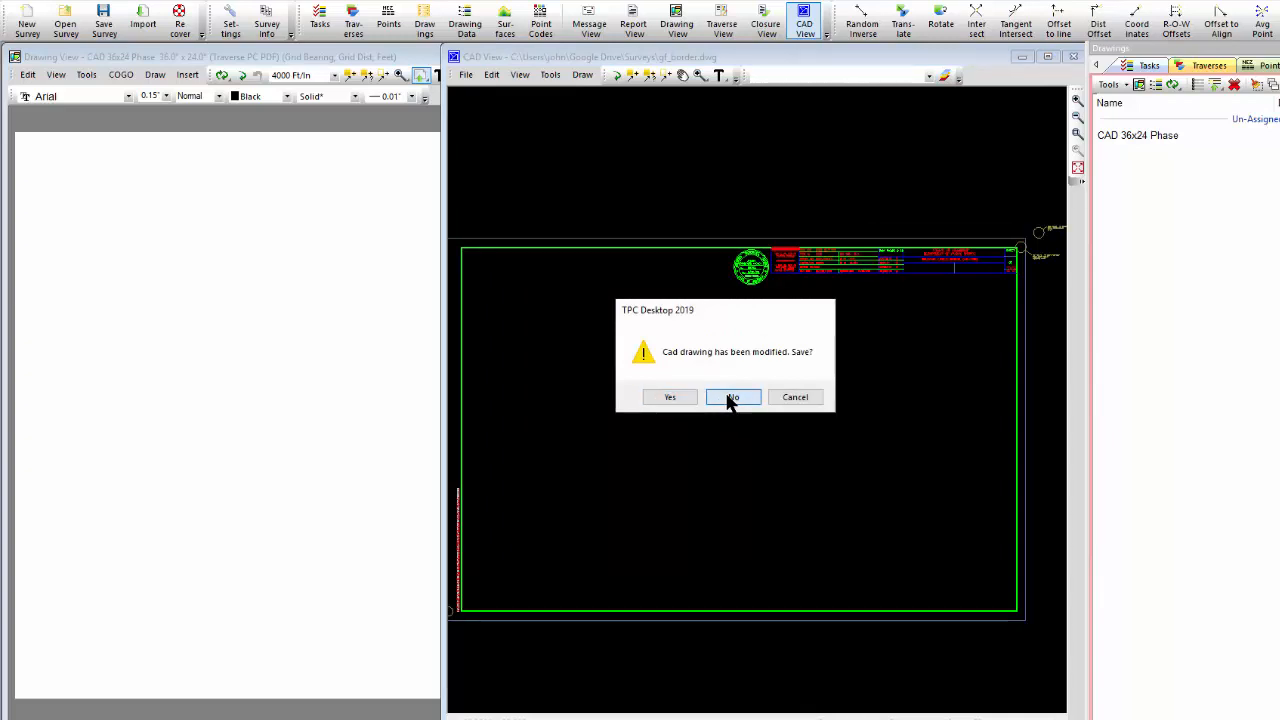
click(731, 398)
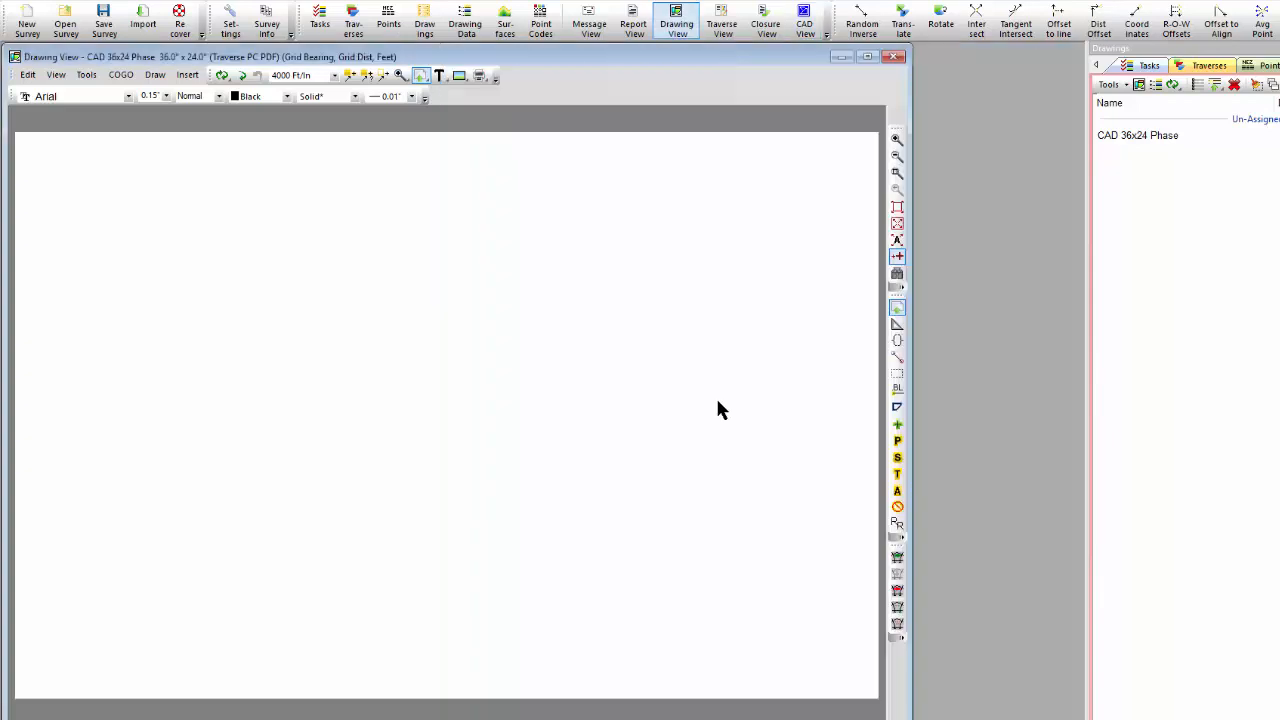
Step: Start a drawing import without saving the survey, set the import type to AutoCAD DWG, and accept its current import options
right_click(390, 260)
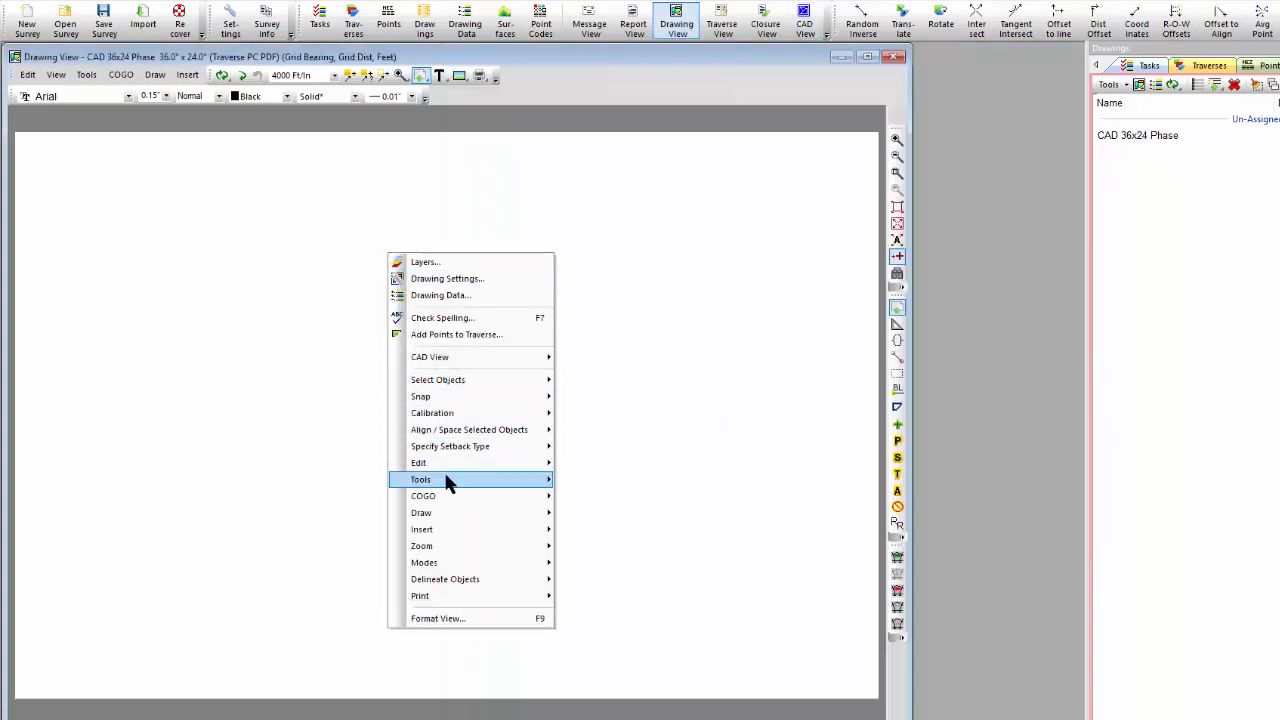
mouse_move(446, 481)
click(617, 618)
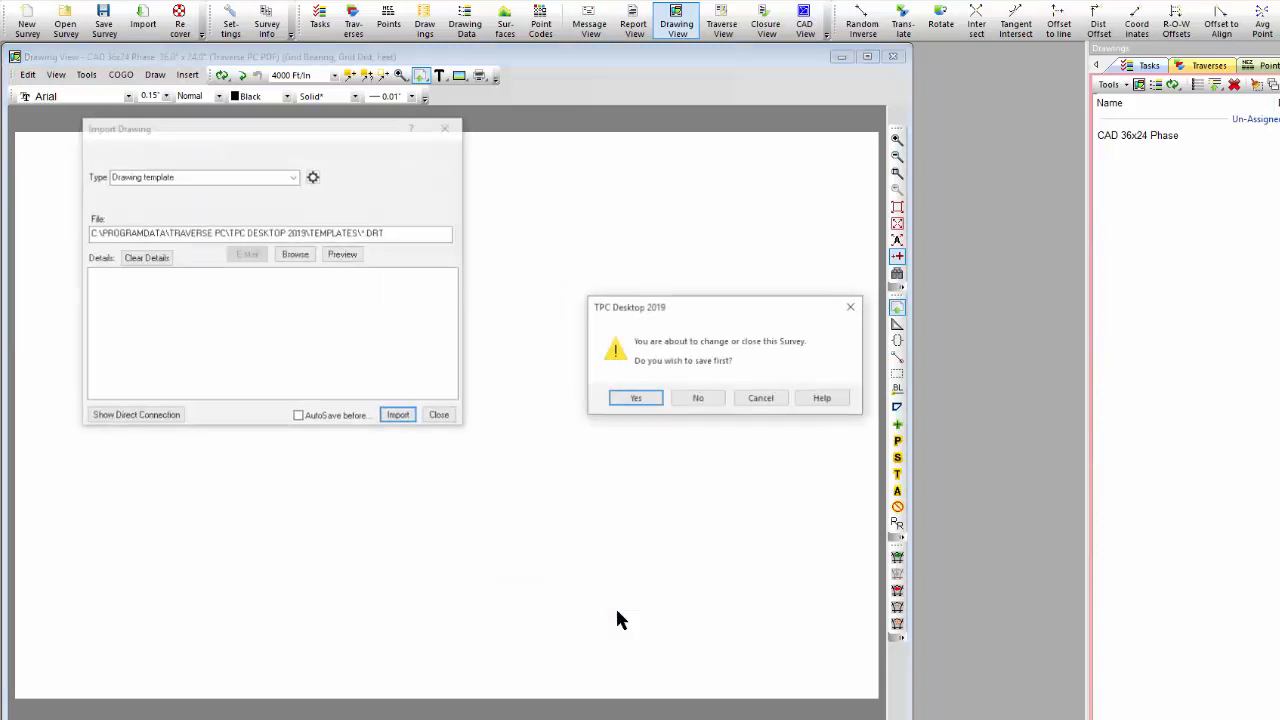
click(700, 398)
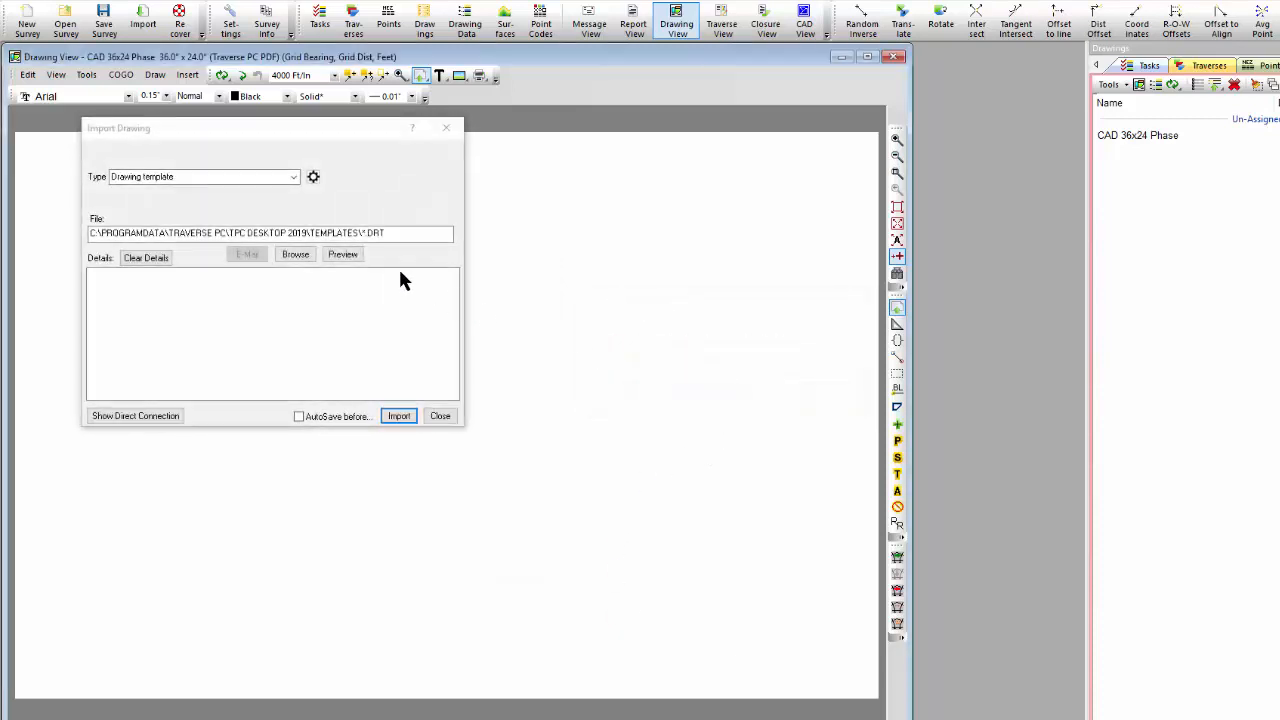
click(289, 177)
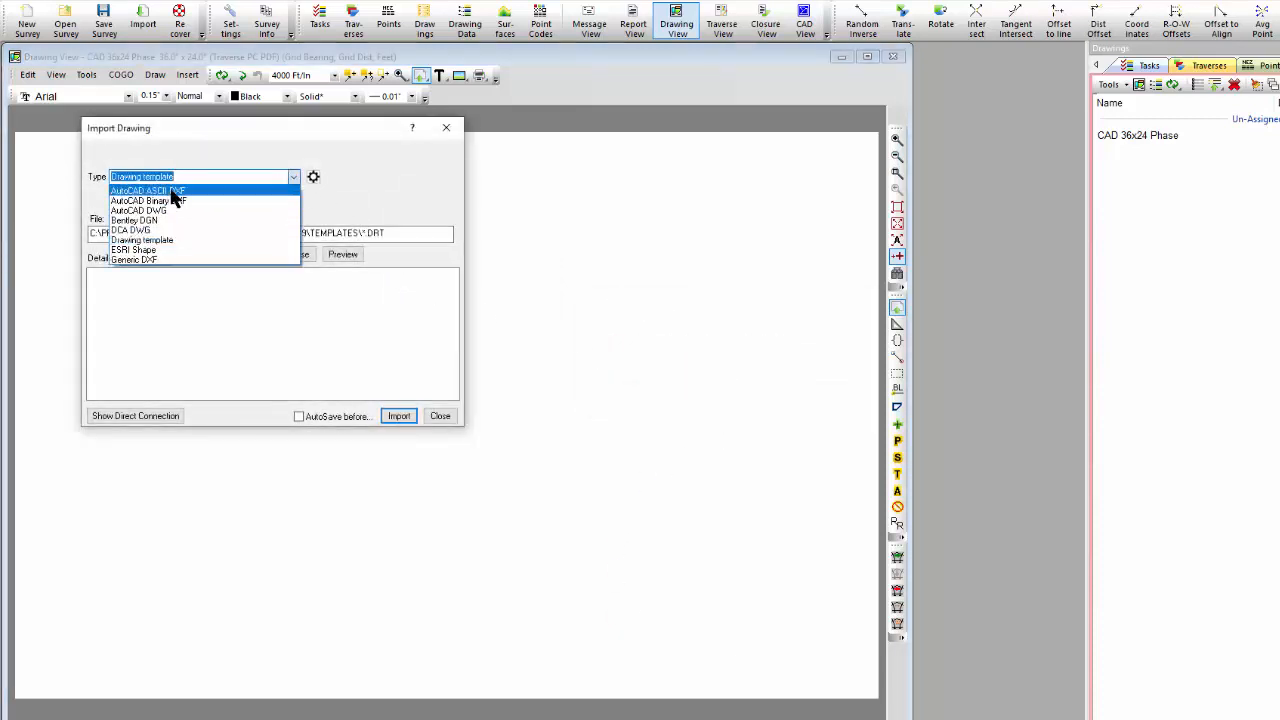
click(163, 212)
click(313, 176)
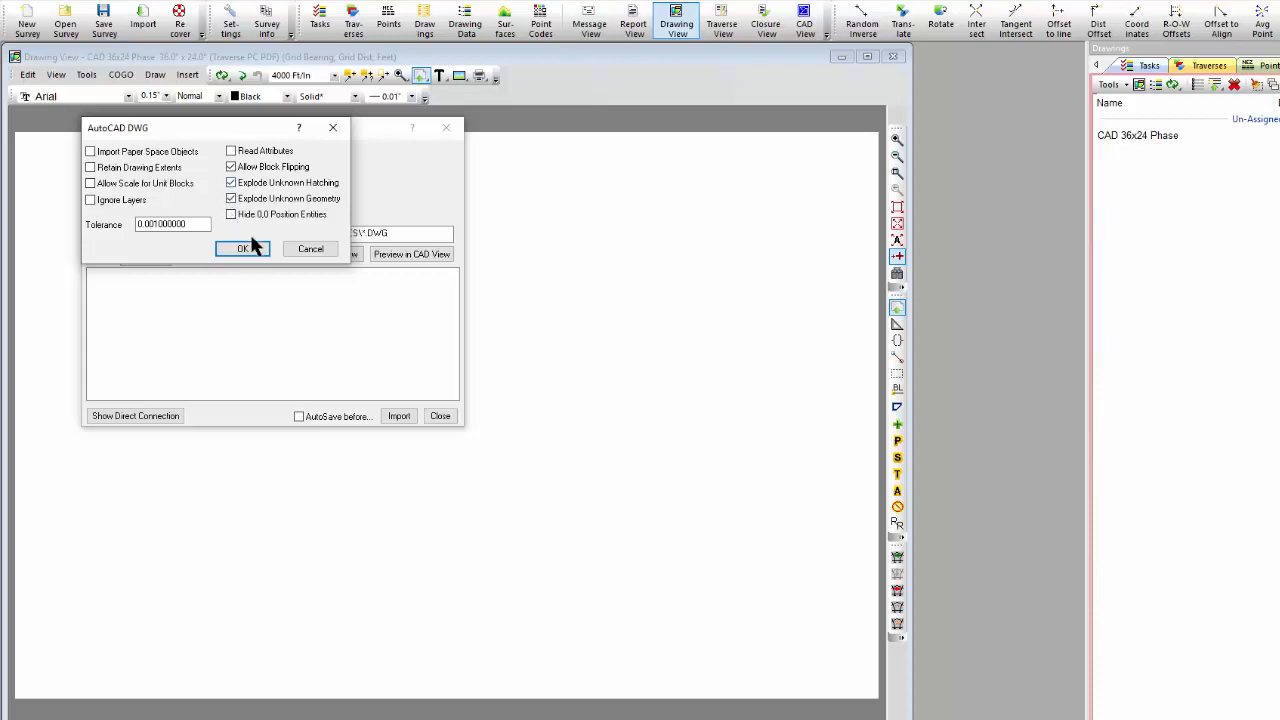
click(246, 245)
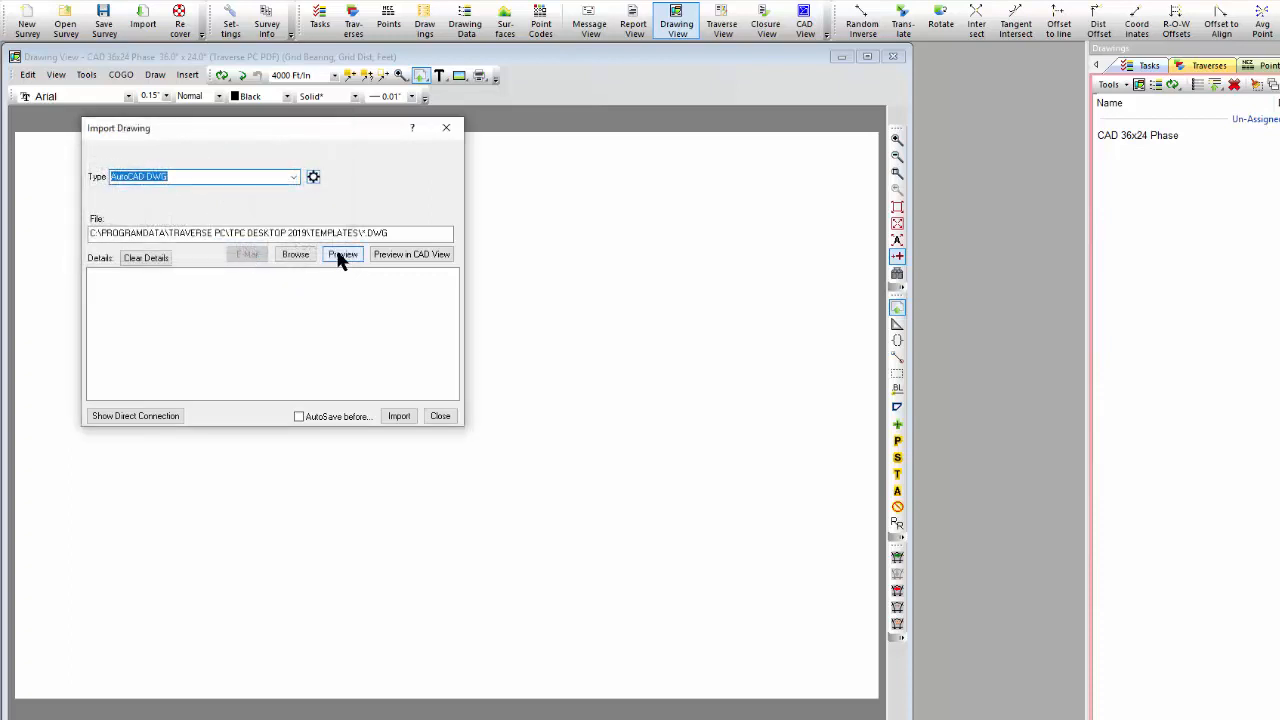
Step: Import gf_border.dwg from the Surveys folder into the drawing and close the import dialog
click(298, 256)
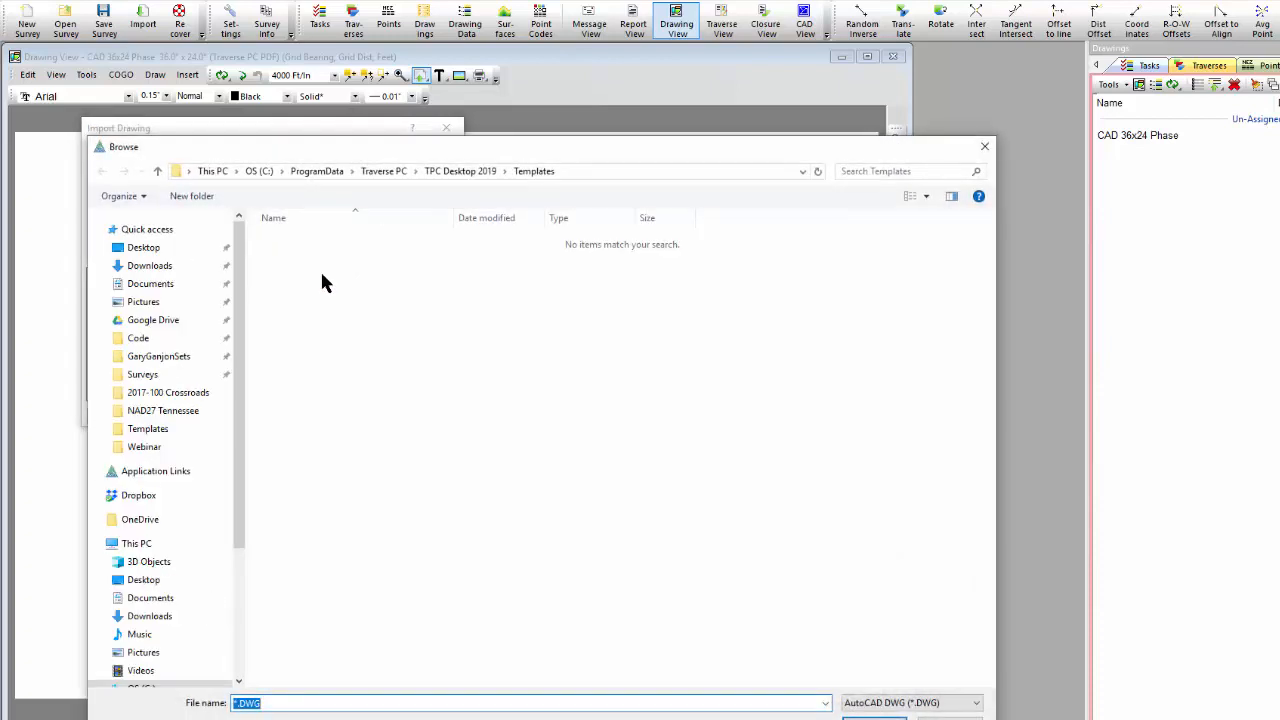
click(152, 375)
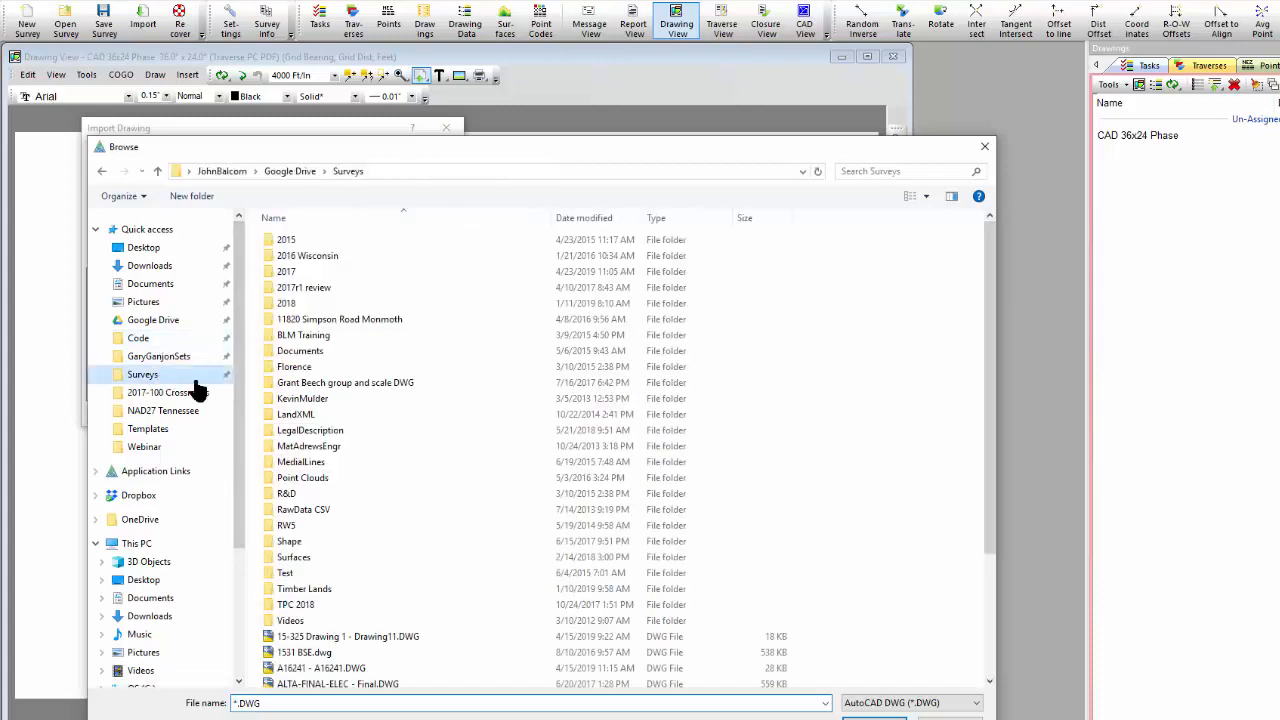
scroll(378, 526, down, 3)
click(322, 570)
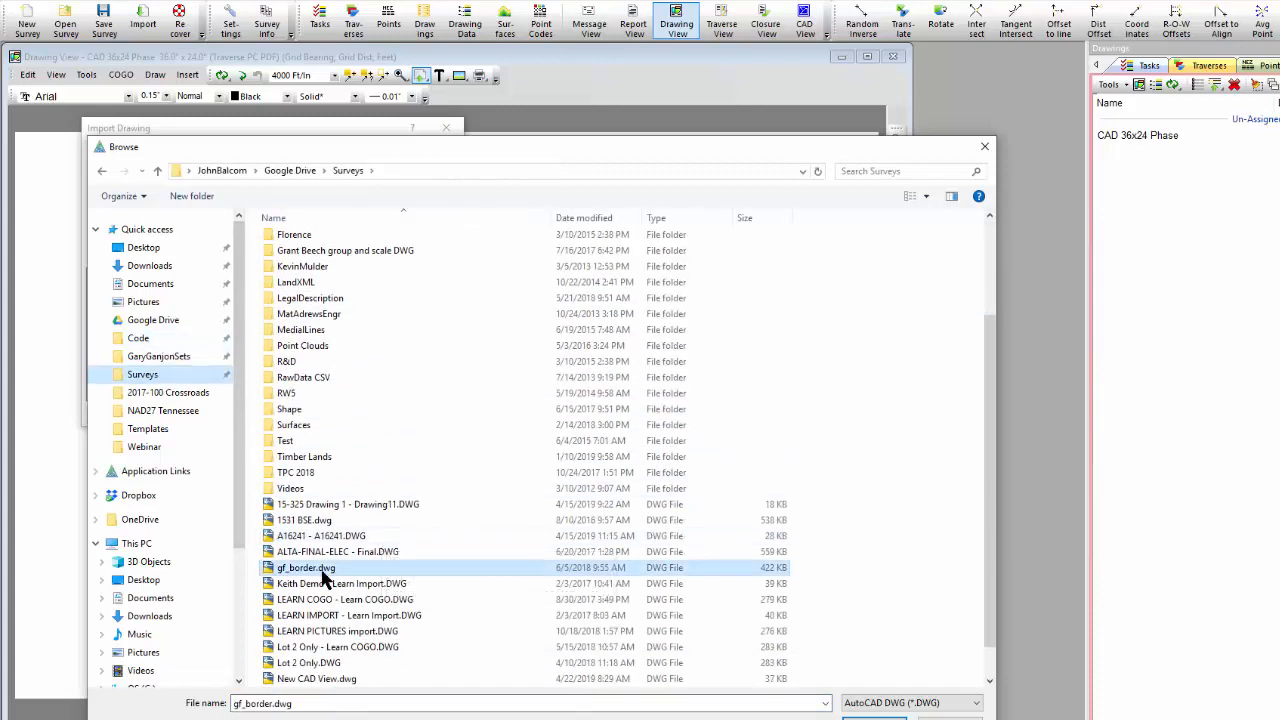
double_click(322, 570)
click(398, 416)
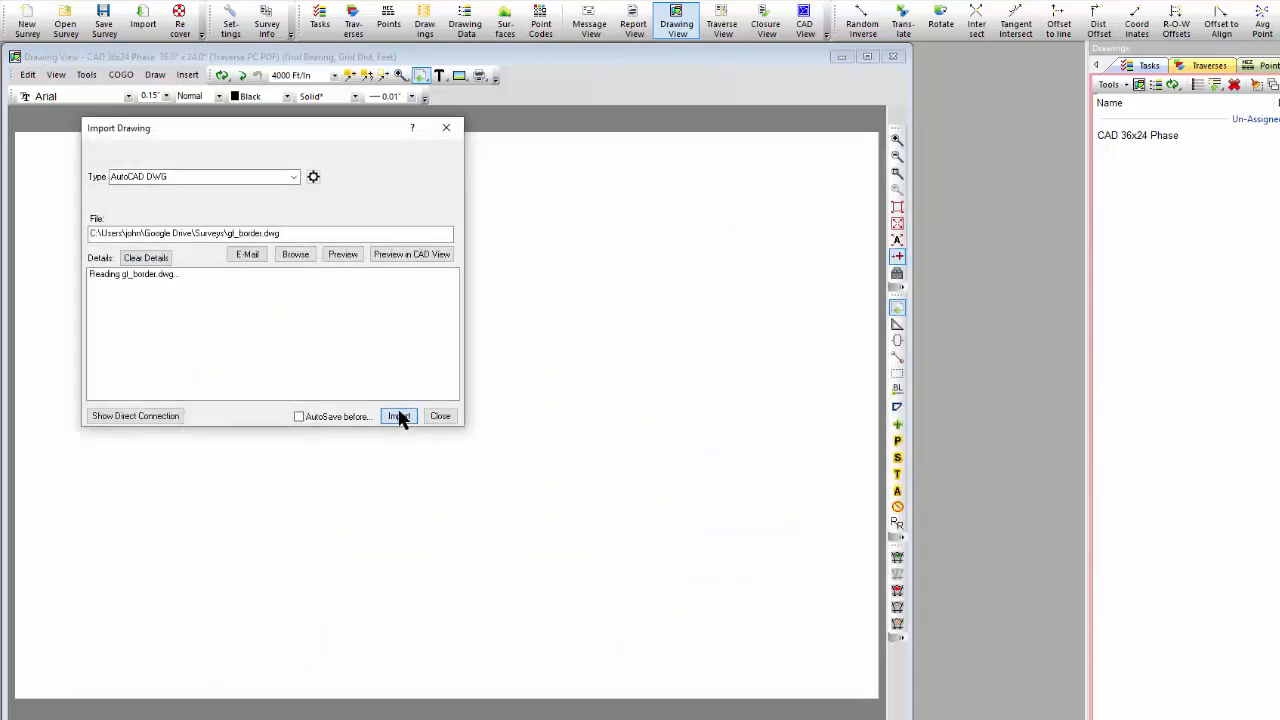
click(447, 130)
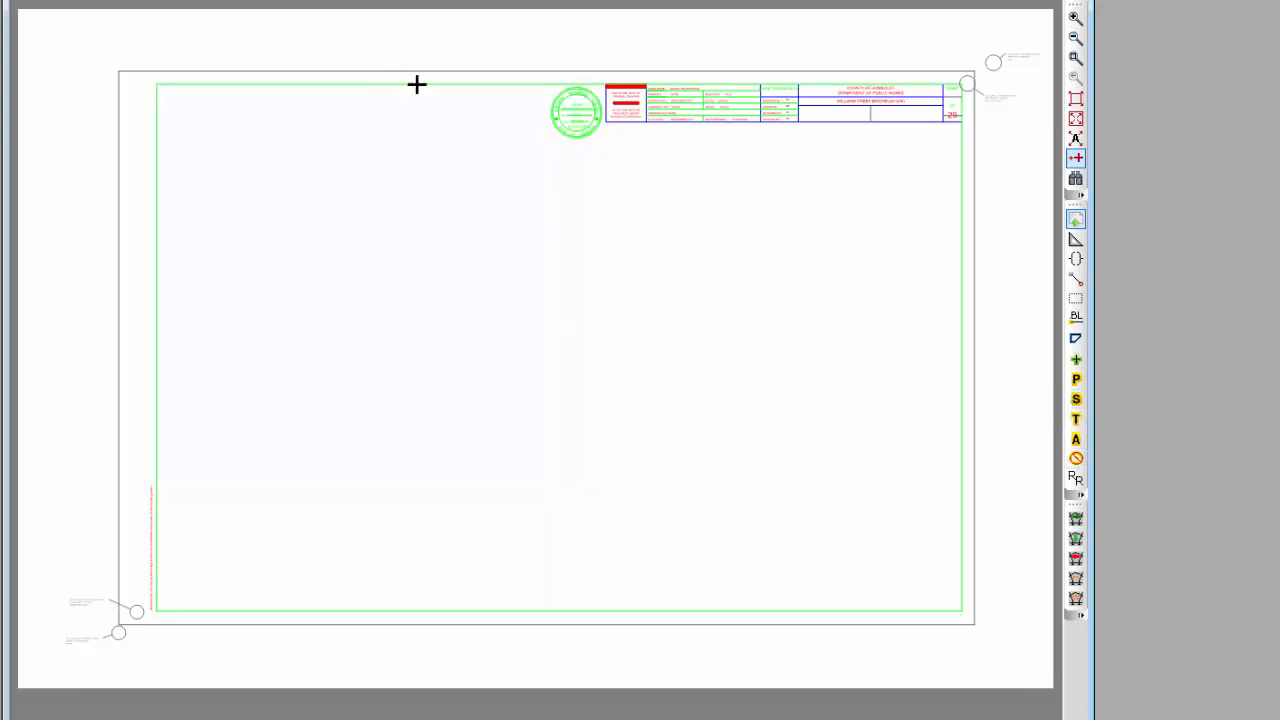
Step: Highlight all the imported objects, clear the selection, and check the lengths of the outer trim border's side and top lines
click(1077, 399)
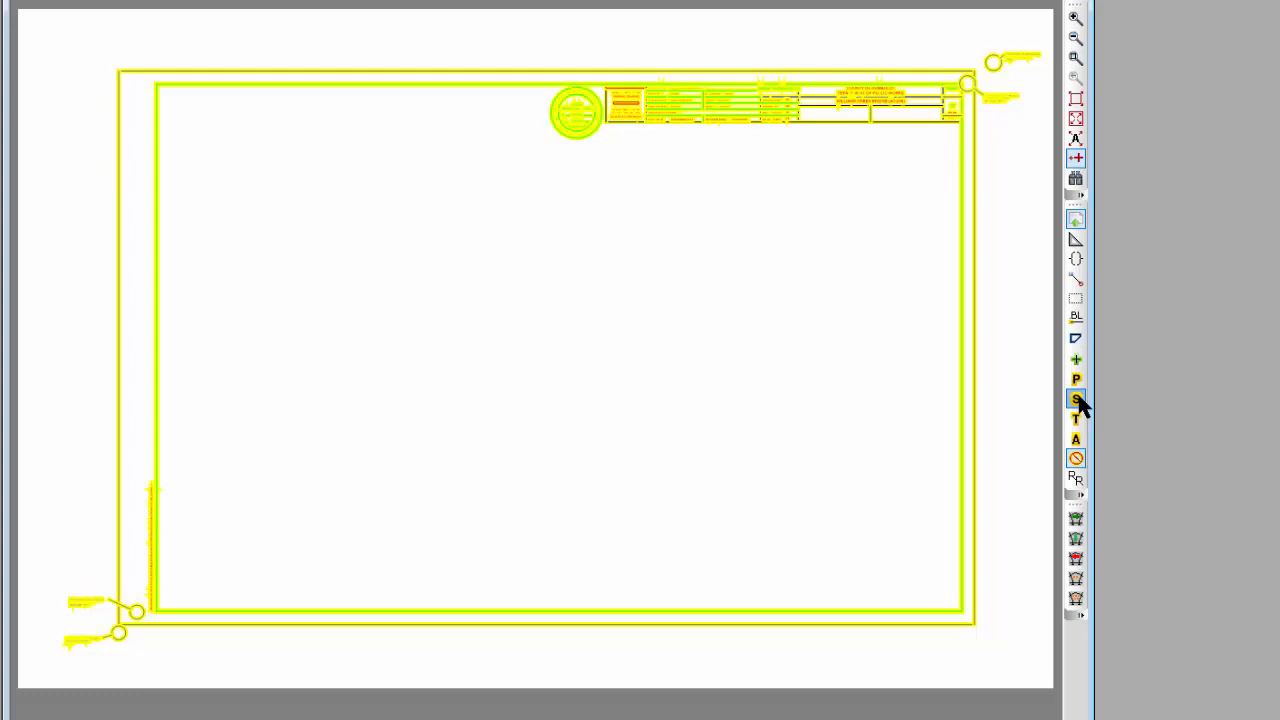
click(1077, 400)
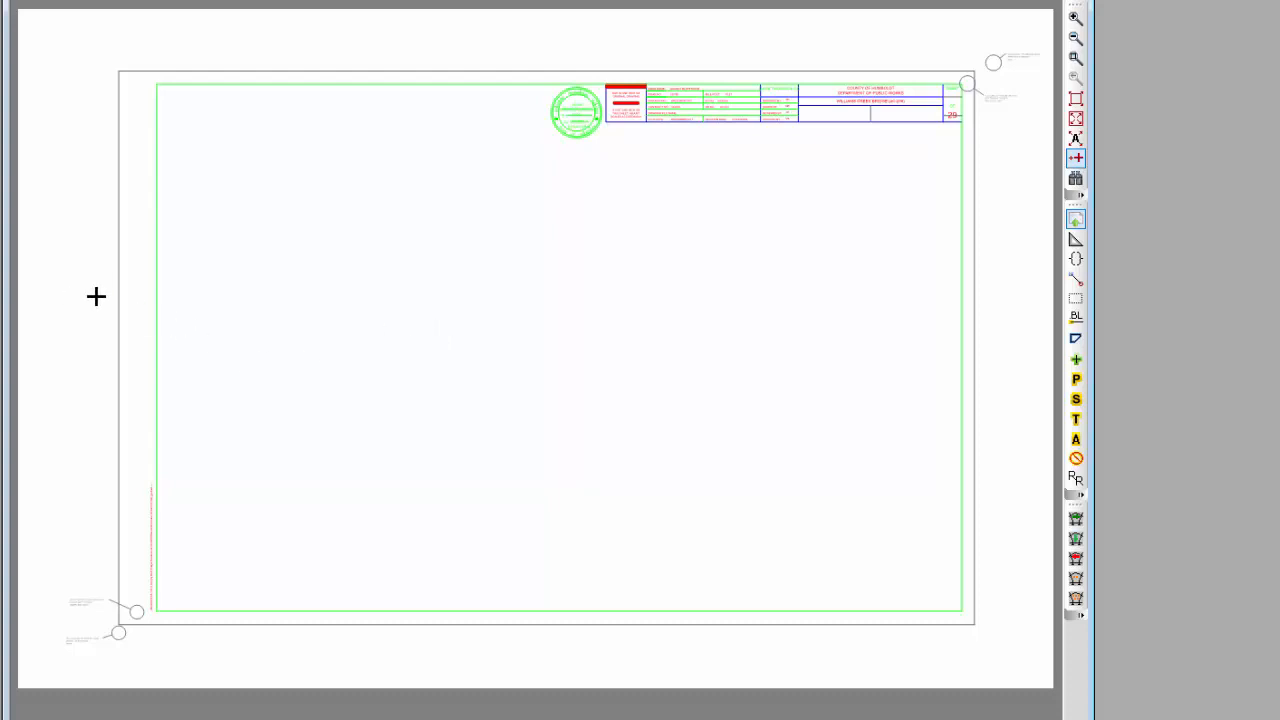
mouse_move(117, 297)
mouse_move(399, 72)
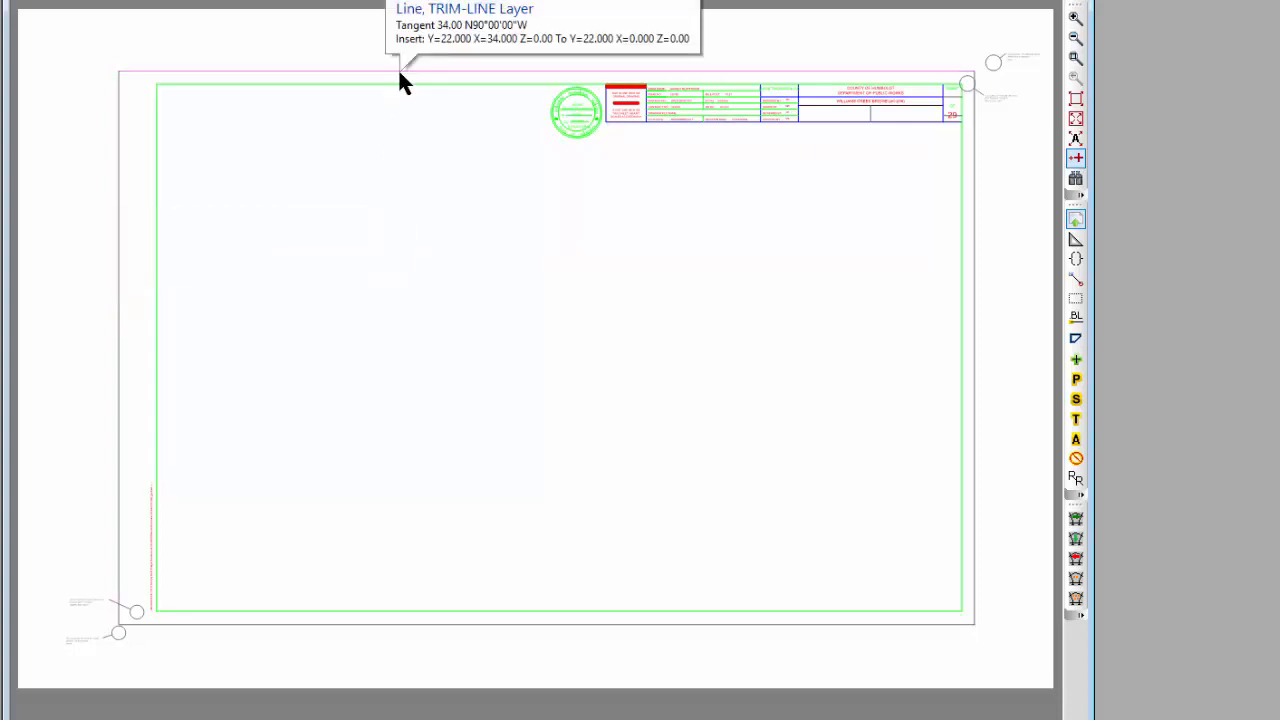
Step: Set the left, right, top and bottom page margins of the ARCH D landscape sheet to 1 inch
right_click(372, 251)
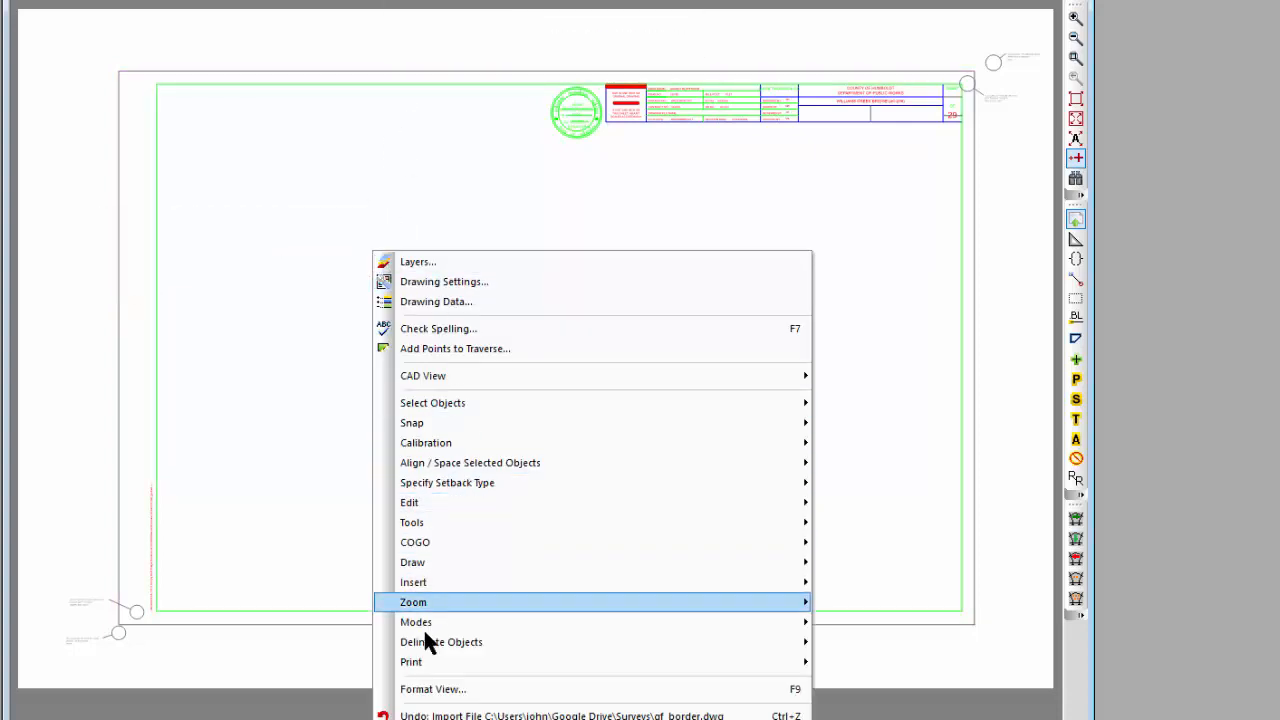
mouse_move(412, 664)
click(868, 702)
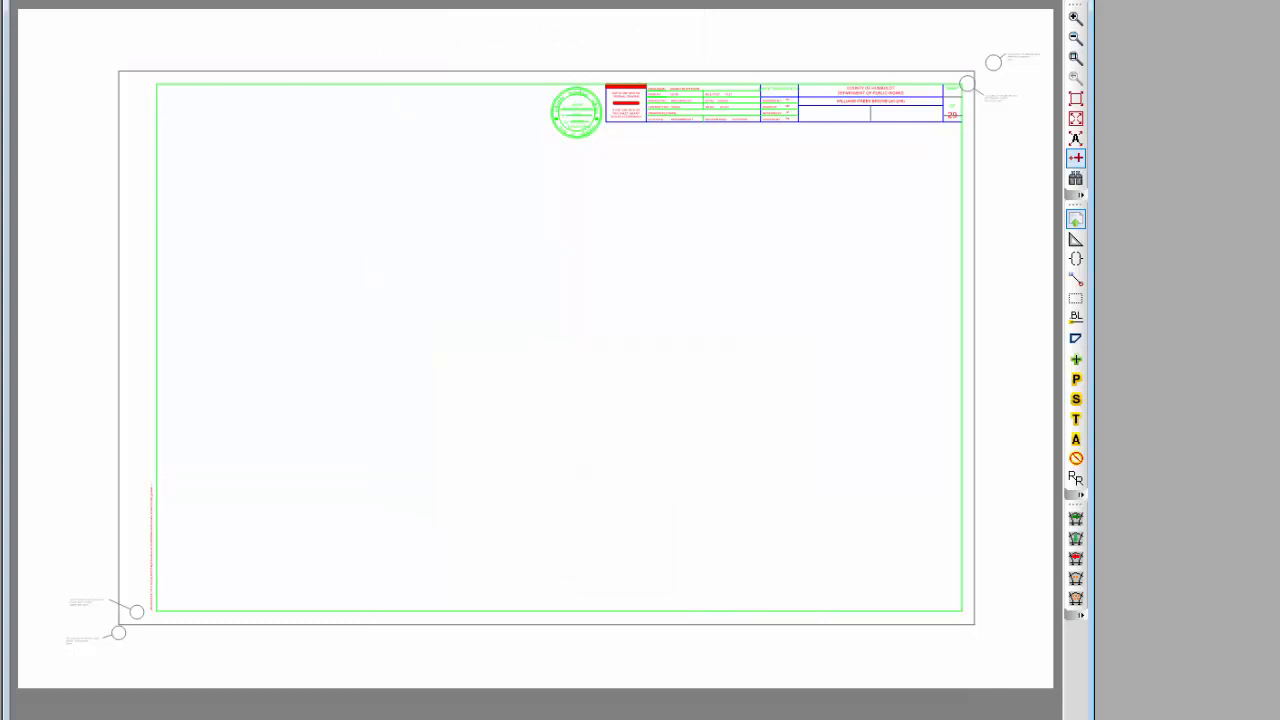
double_click(891, 374)
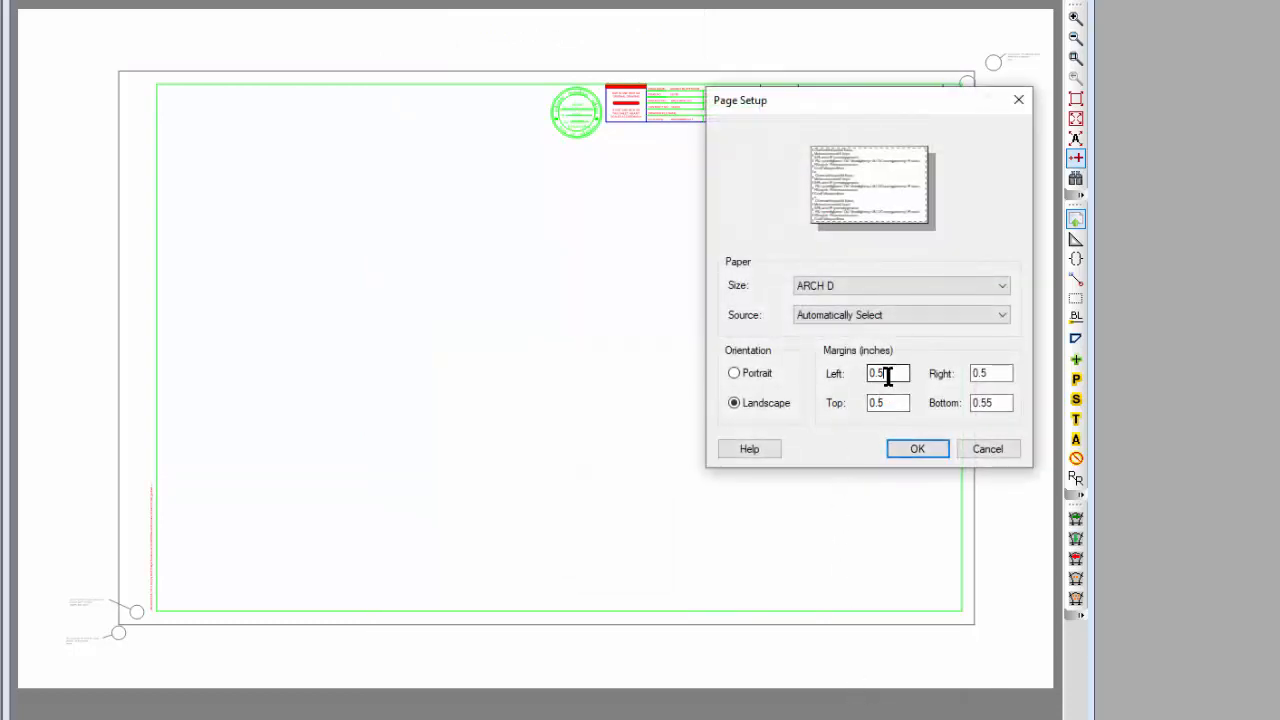
text(1)
key(Tab)
text(1)
key(Tab)
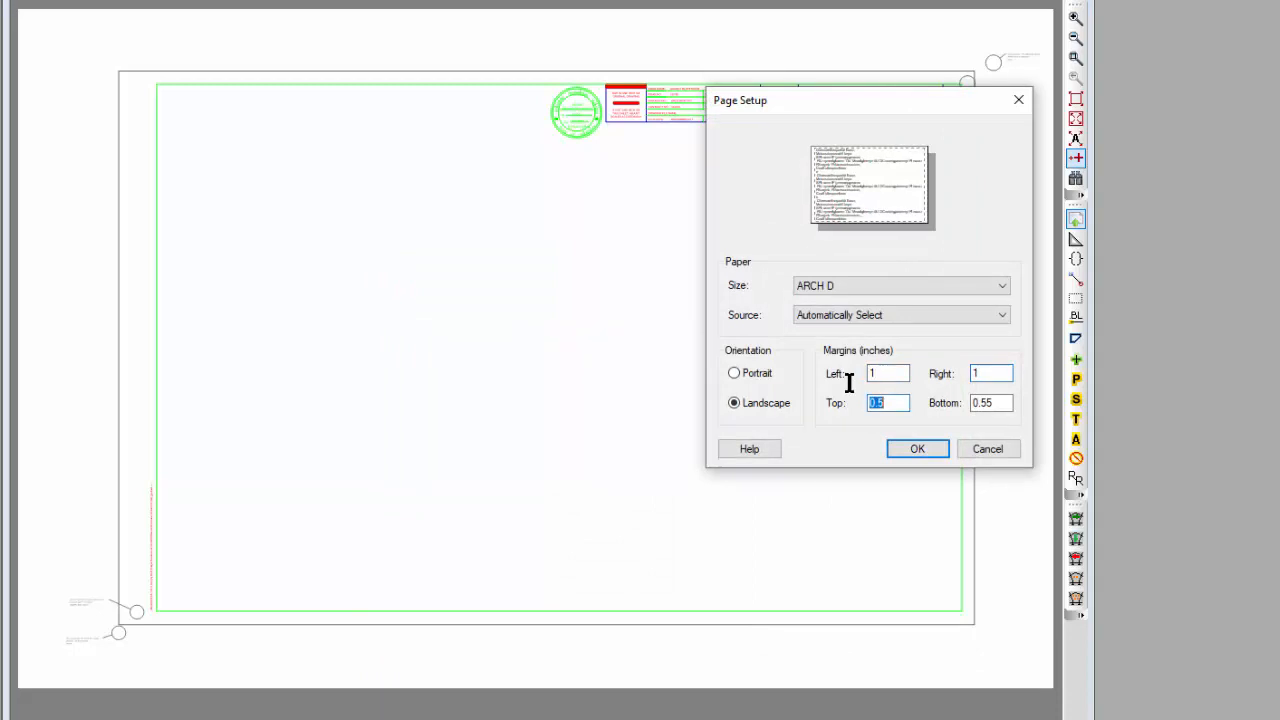
text(1)
key(Tab)
text(1)
key(Tab)
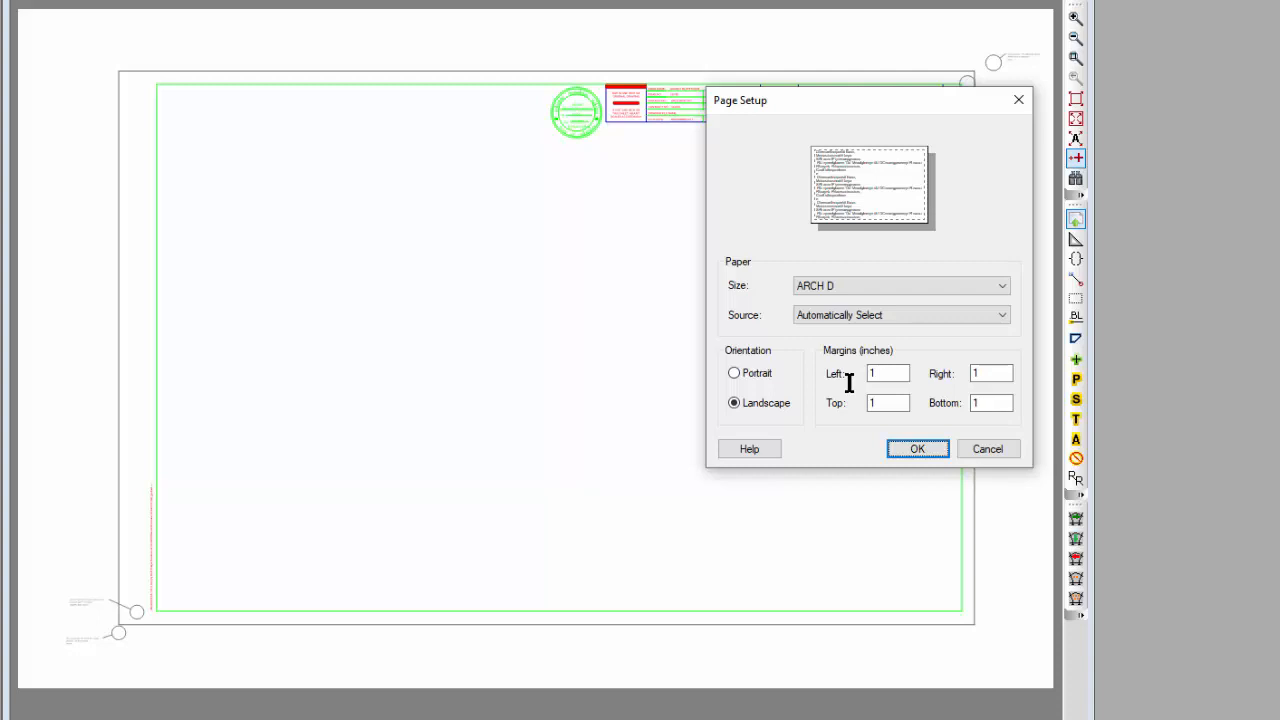
click(921, 452)
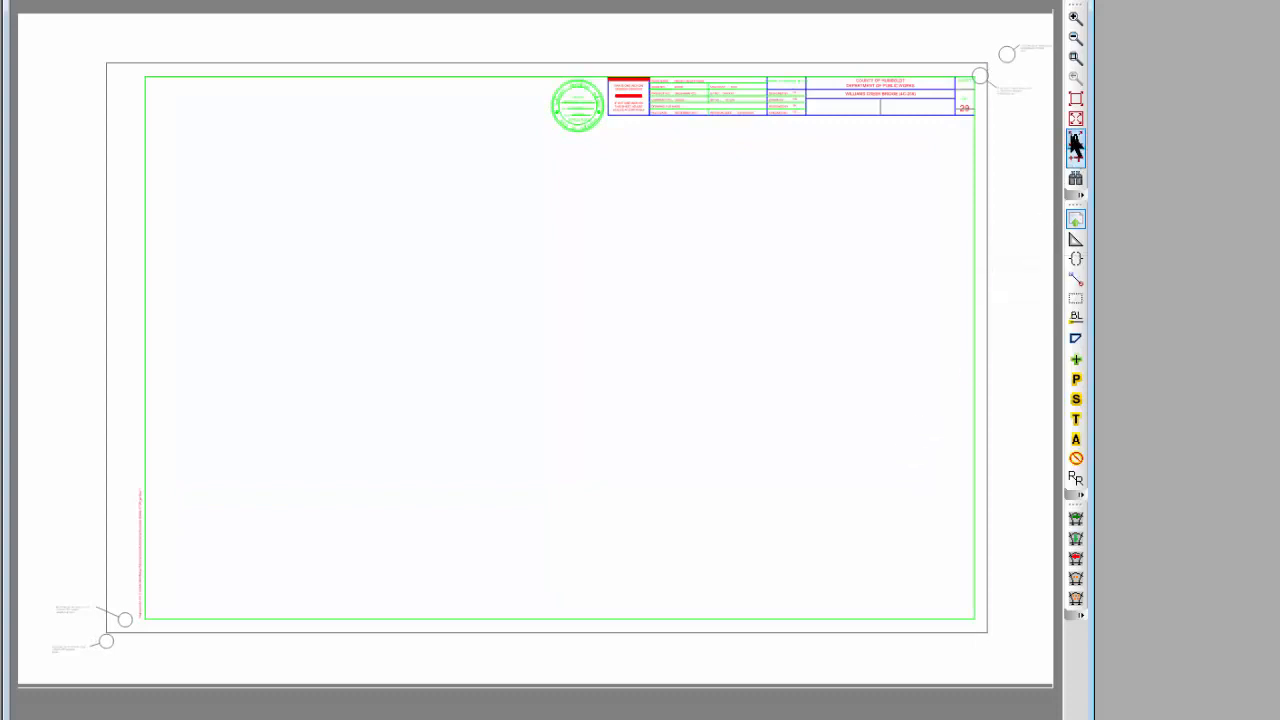
click(1075, 118)
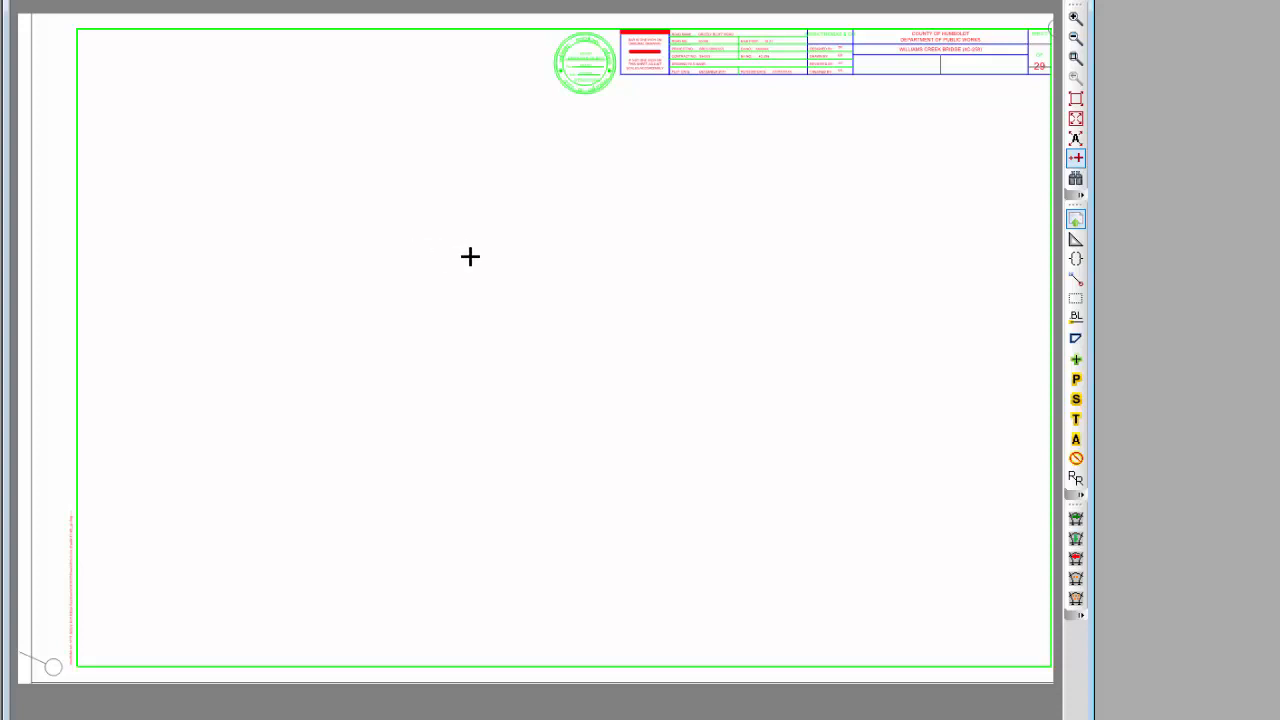
middle_drag(470, 256, 457, 258)
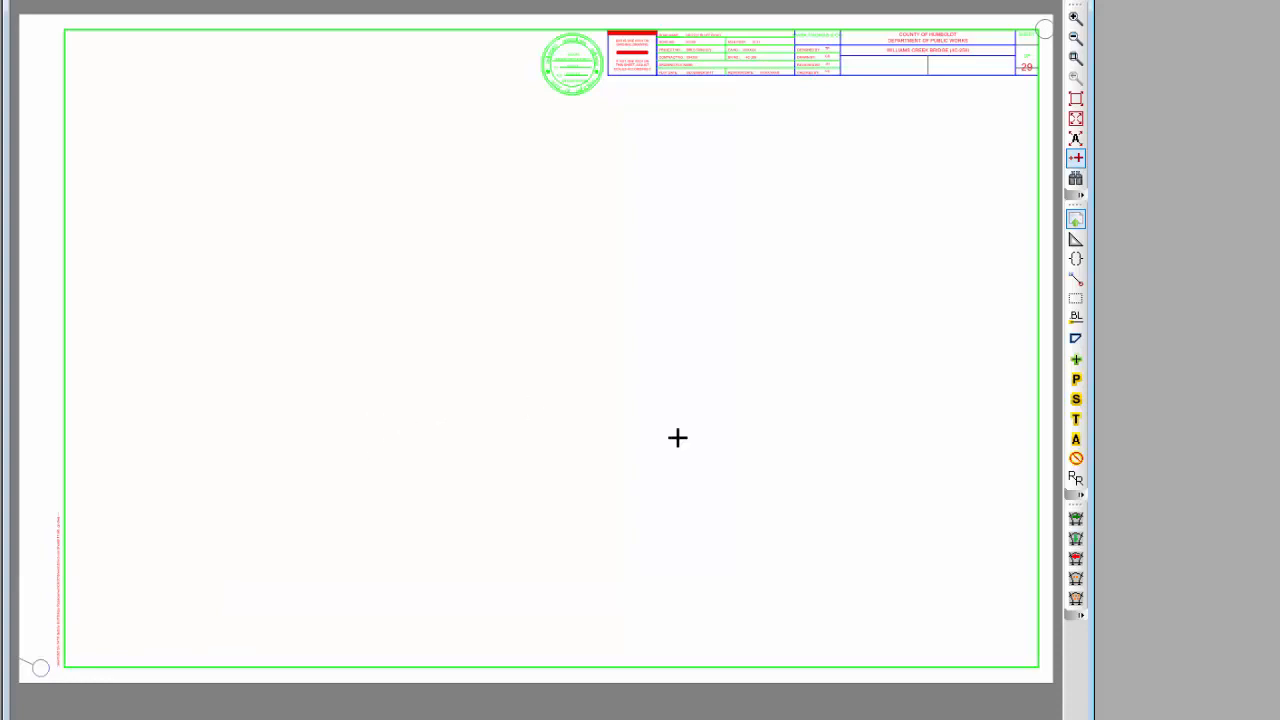
Step: Select all the imported border objects, toggle them from survey space to paper space, and clear the selection
click(1076, 400)
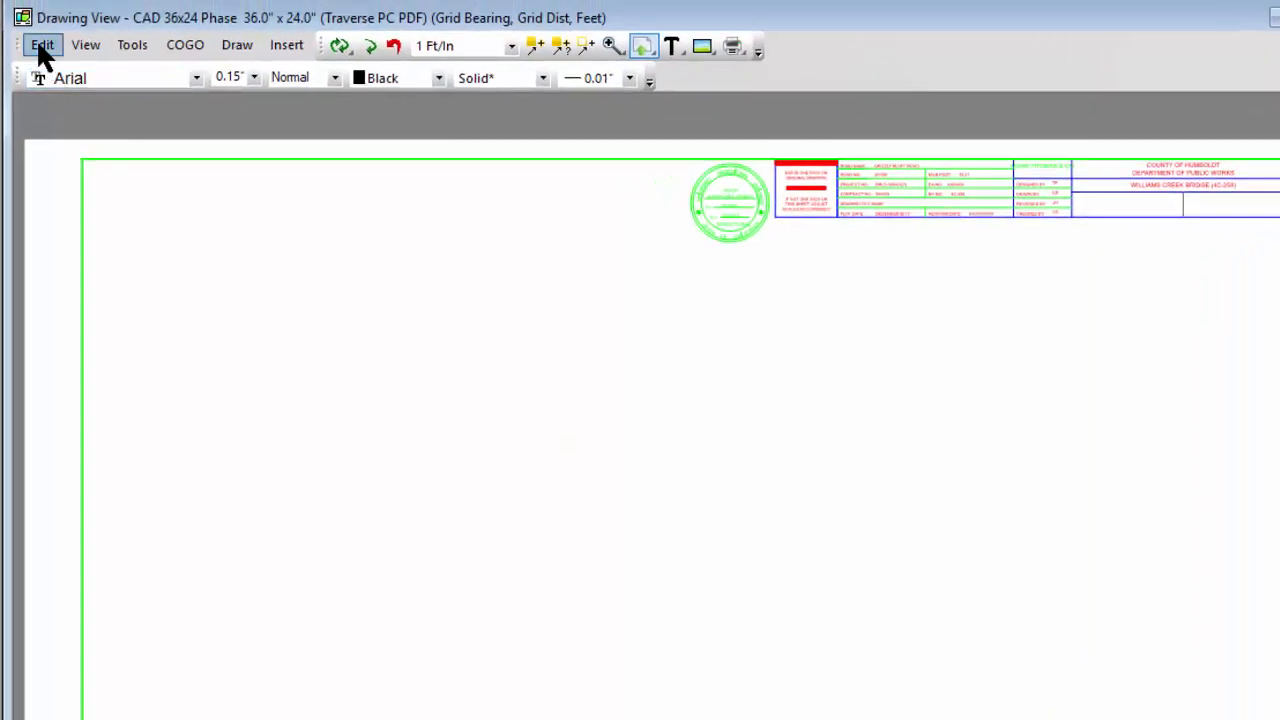
click(38, 44)
click(167, 172)
click(42, 44)
click(147, 195)
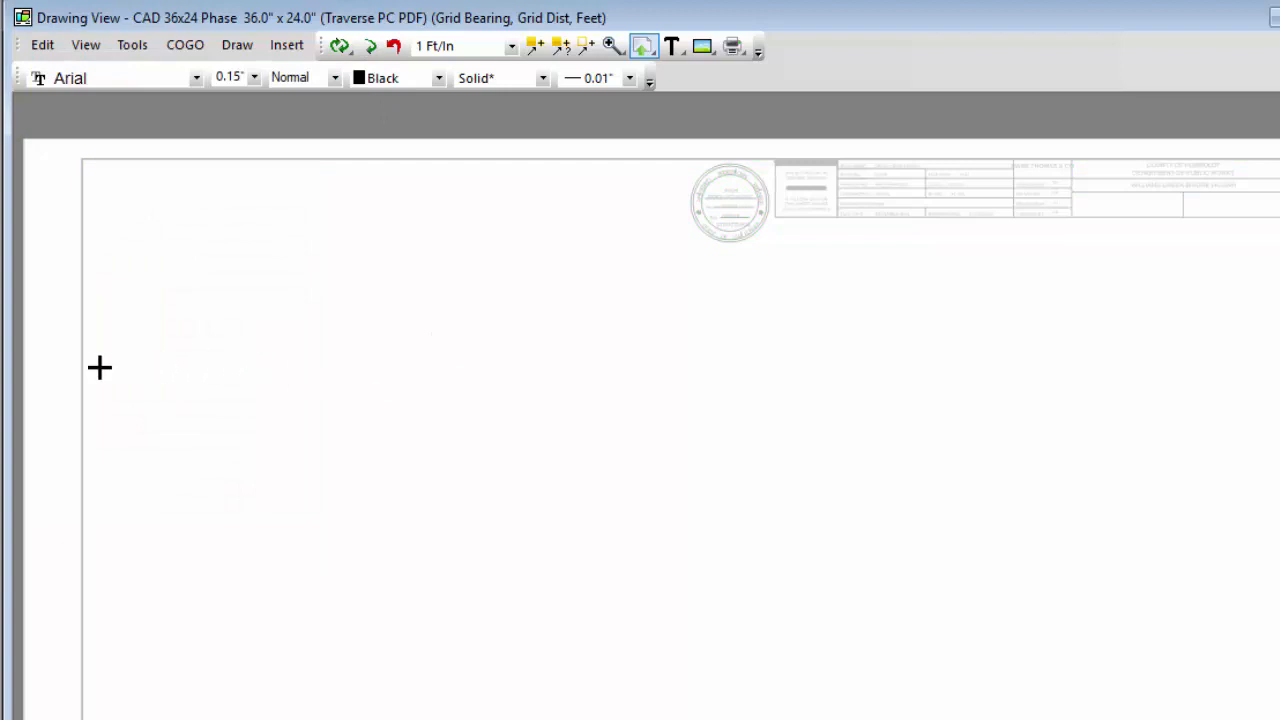
mouse_move(82, 369)
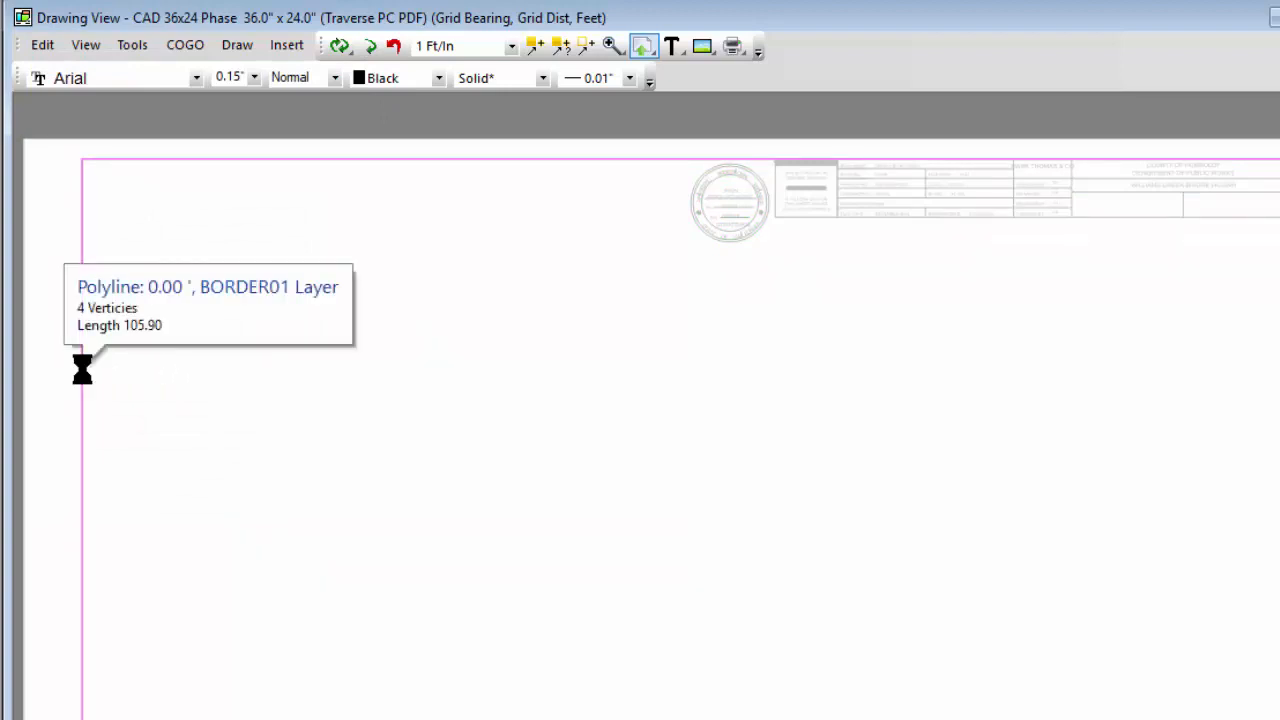
right_click(82, 369)
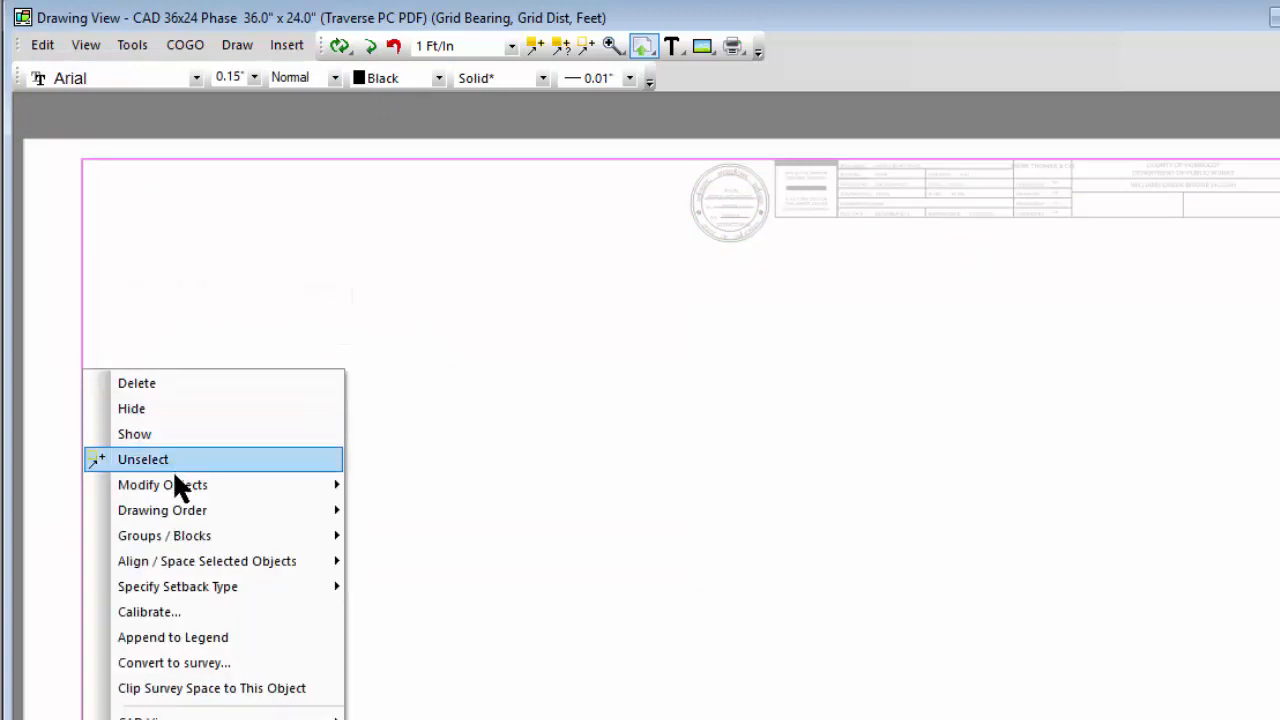
mouse_move(175, 480)
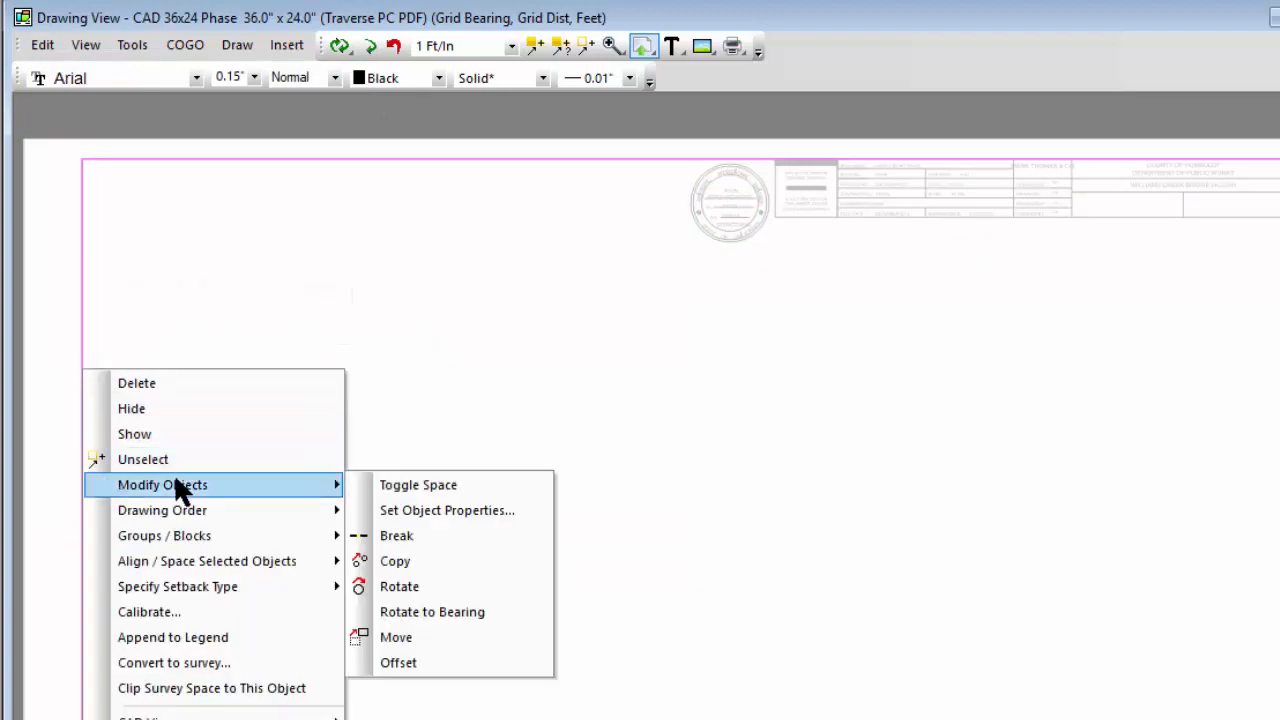
click(410, 484)
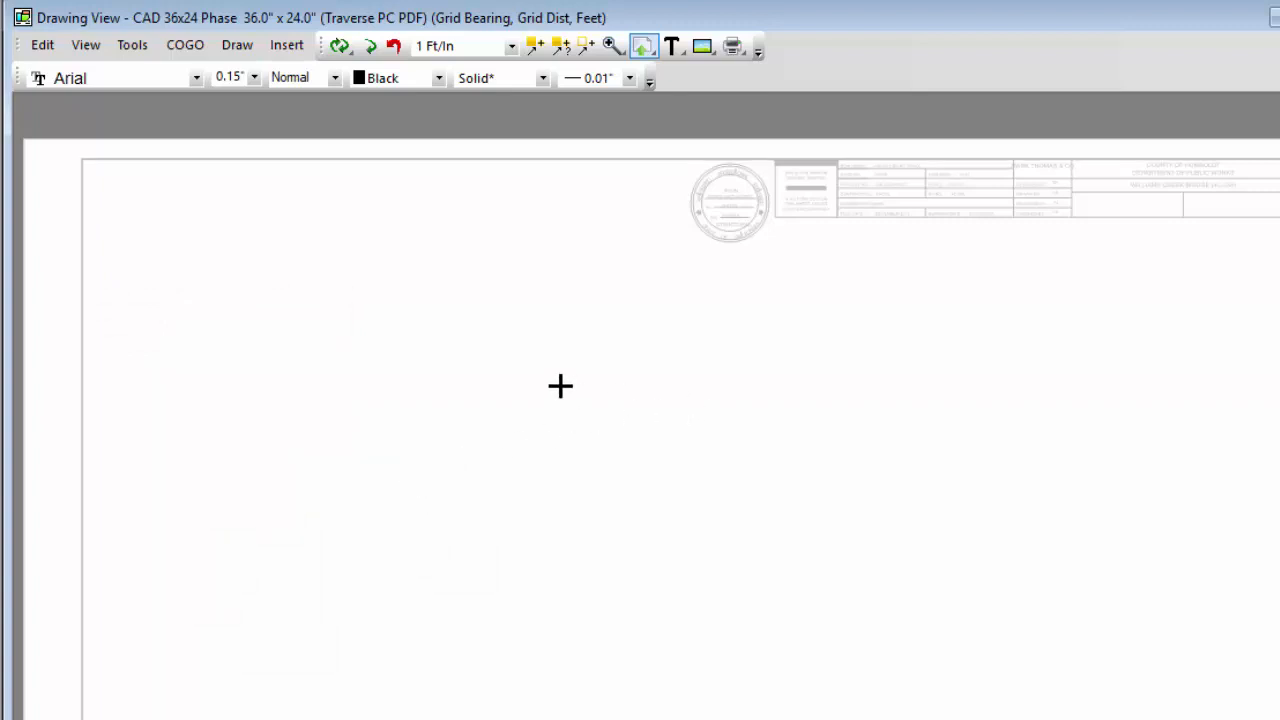
click(586, 44)
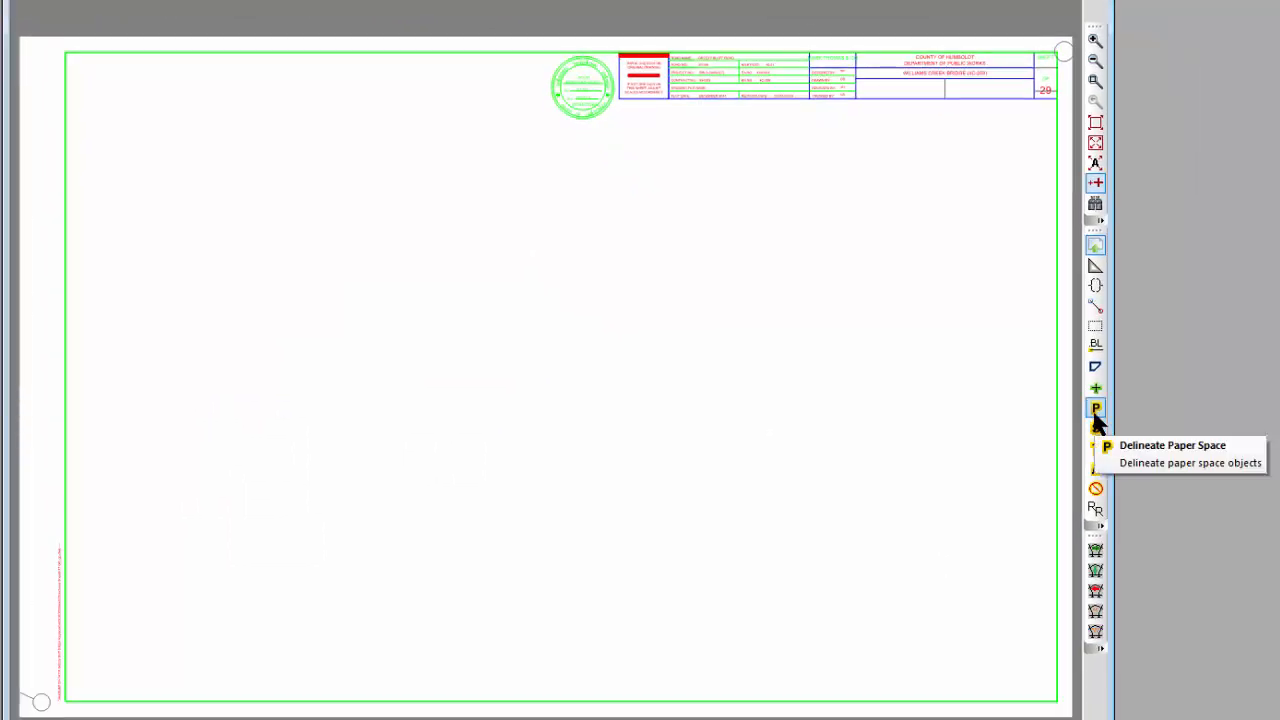
Step: Delineate the paper space objects and set the drawing scale to 50 Ft/In
click(1095, 412)
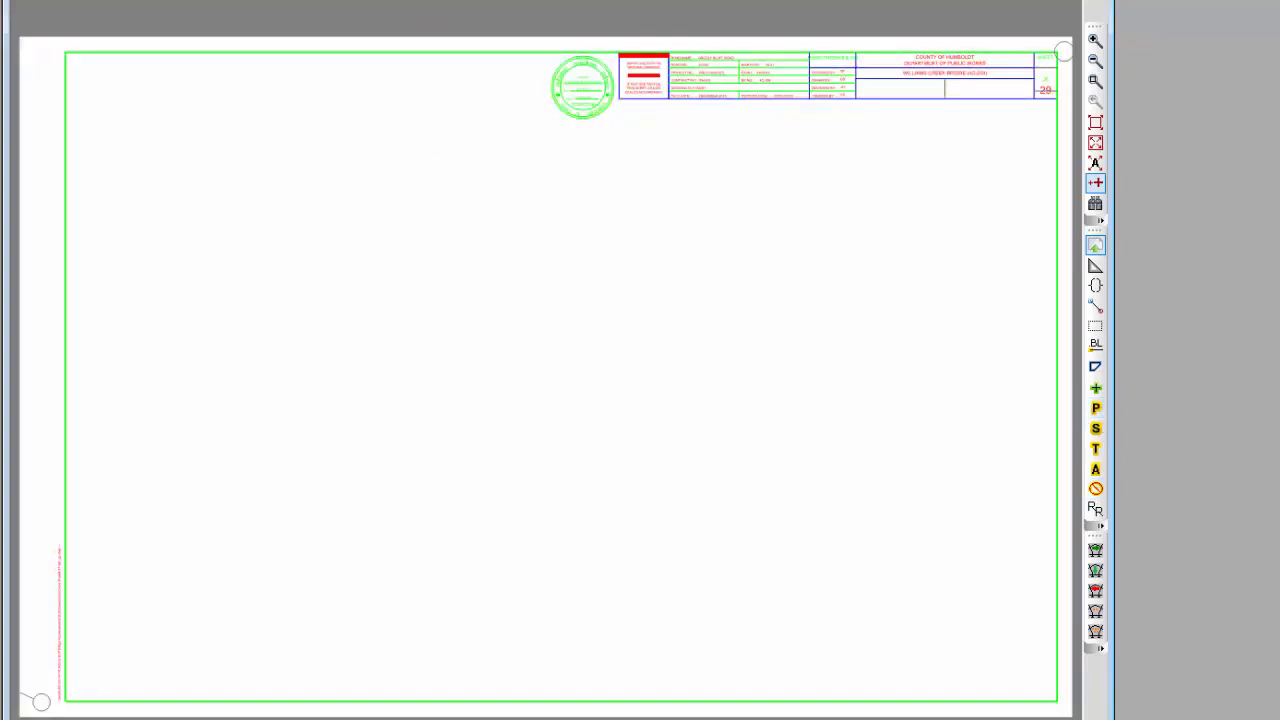
click(398, 2)
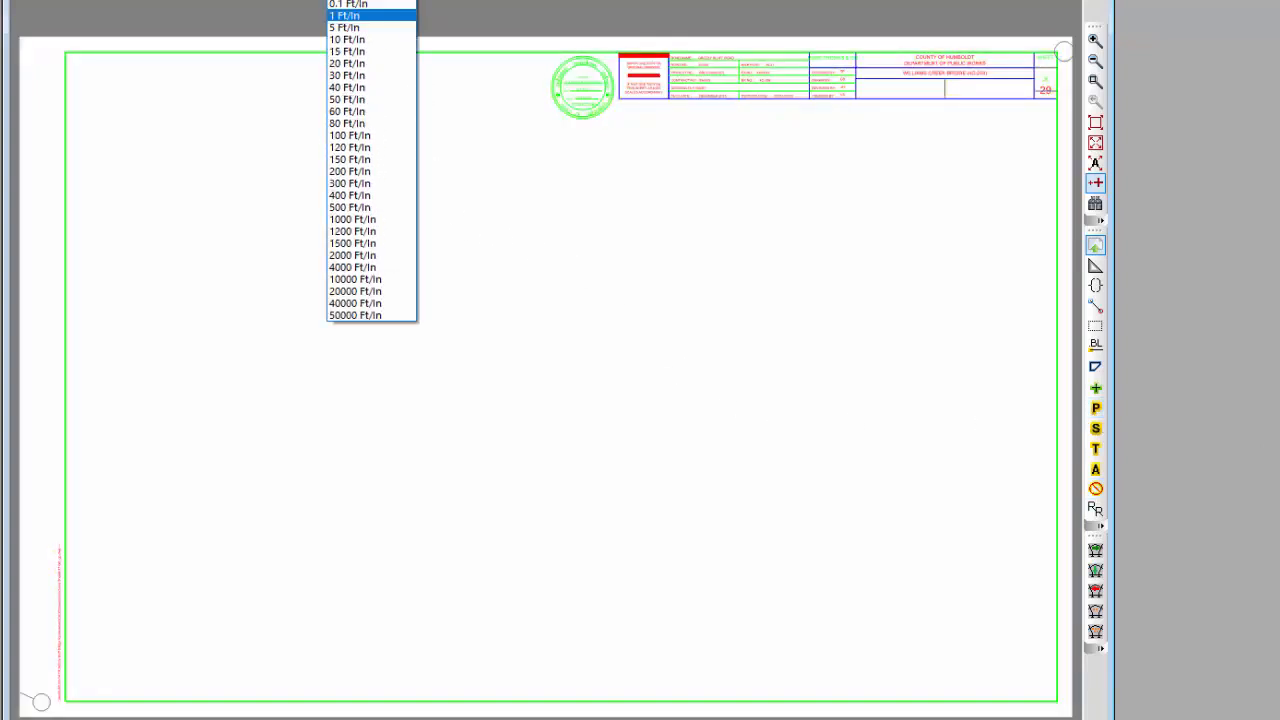
click(355, 82)
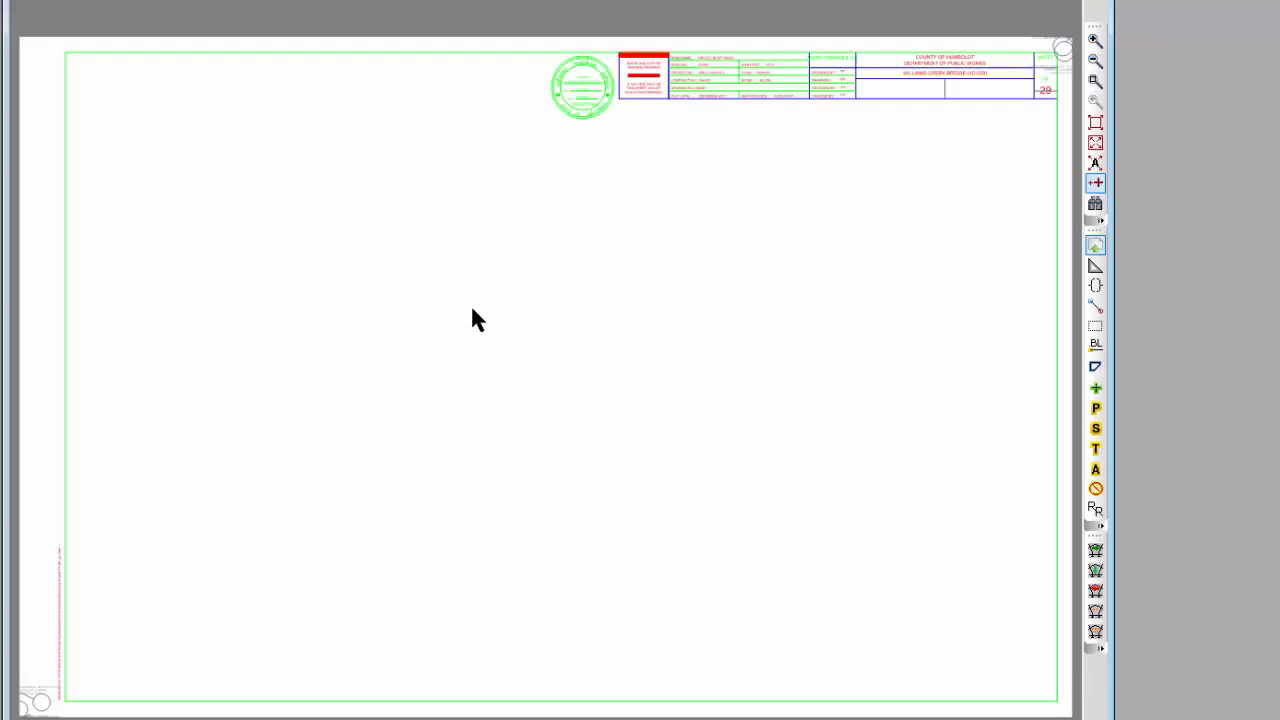
Step: Save the drawing as a drawing template named CAD 36X24 Phase Drawing in the Templates folder
right_click(609, 297)
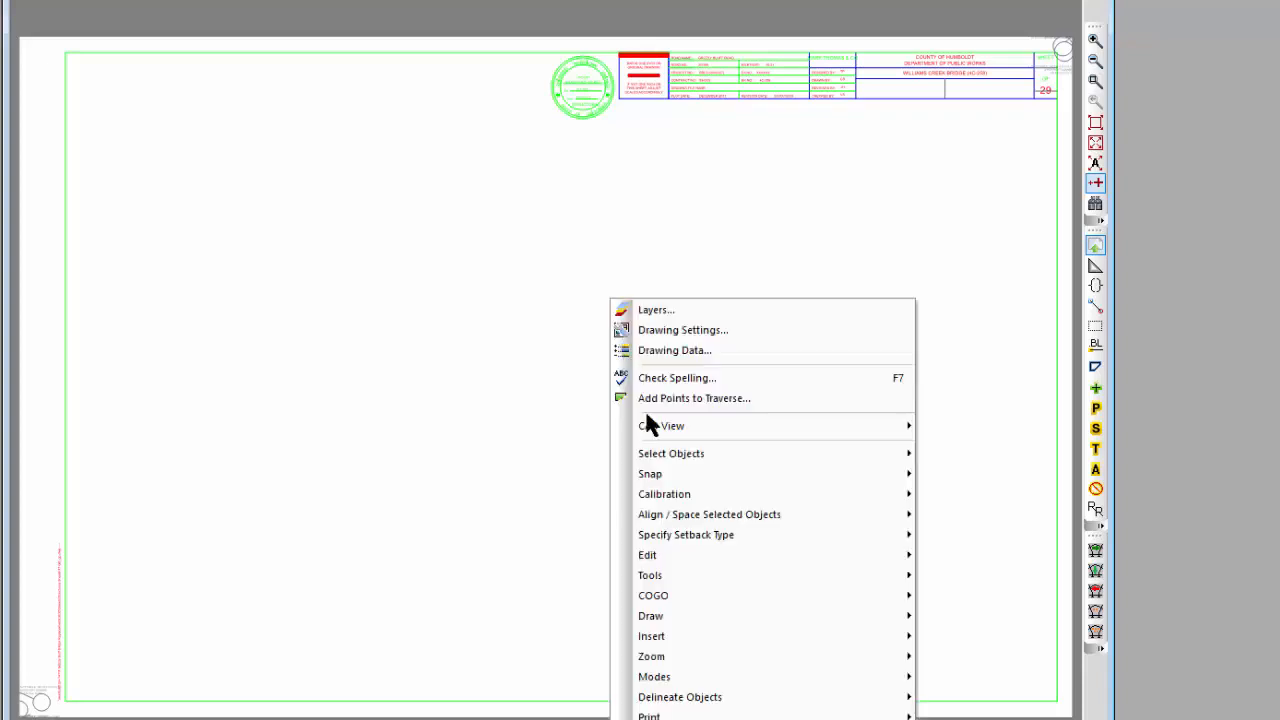
mouse_move(708, 578)
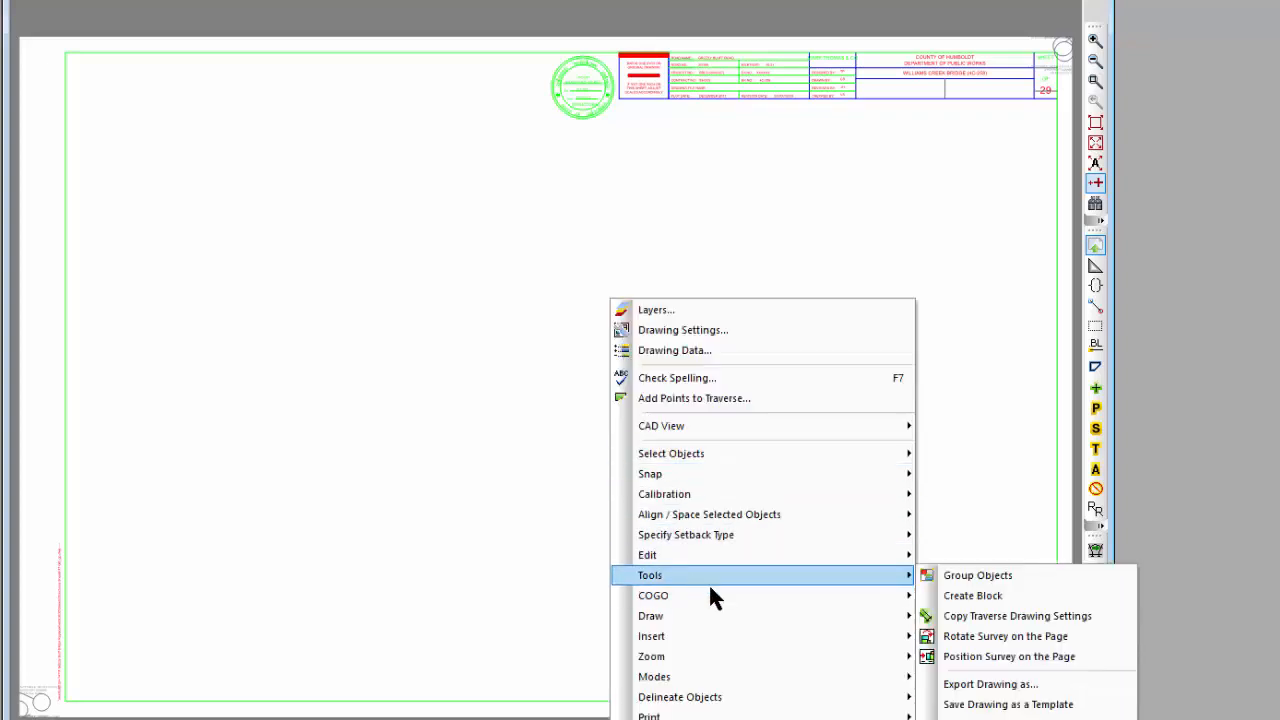
click(1008, 704)
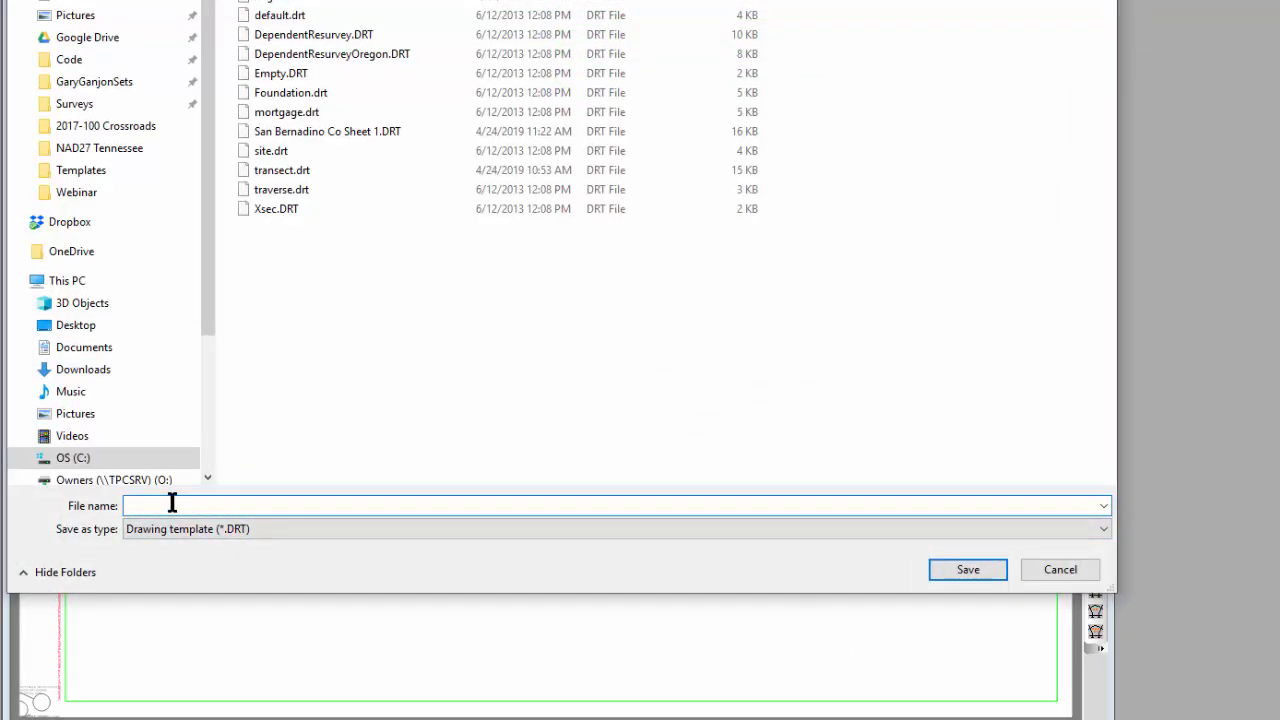
text(Car)
key(BackSpace)
key(BackSpace)
text(A)
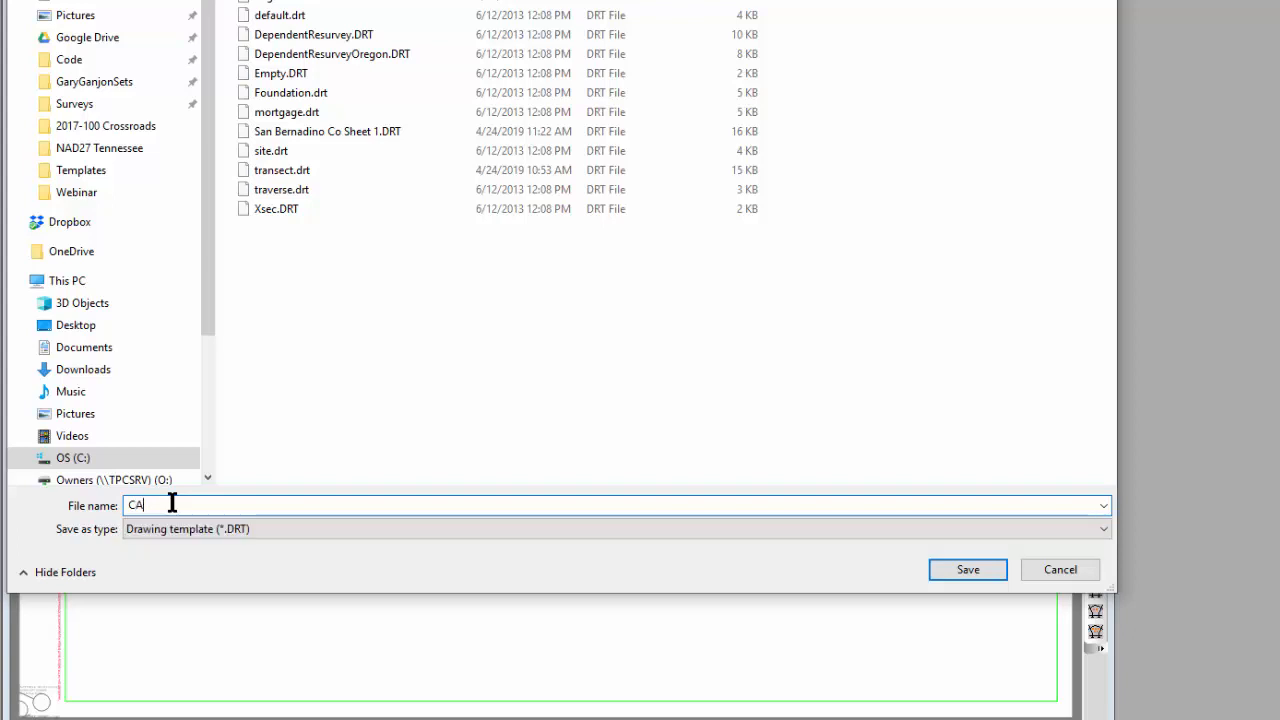
text(D 36x)
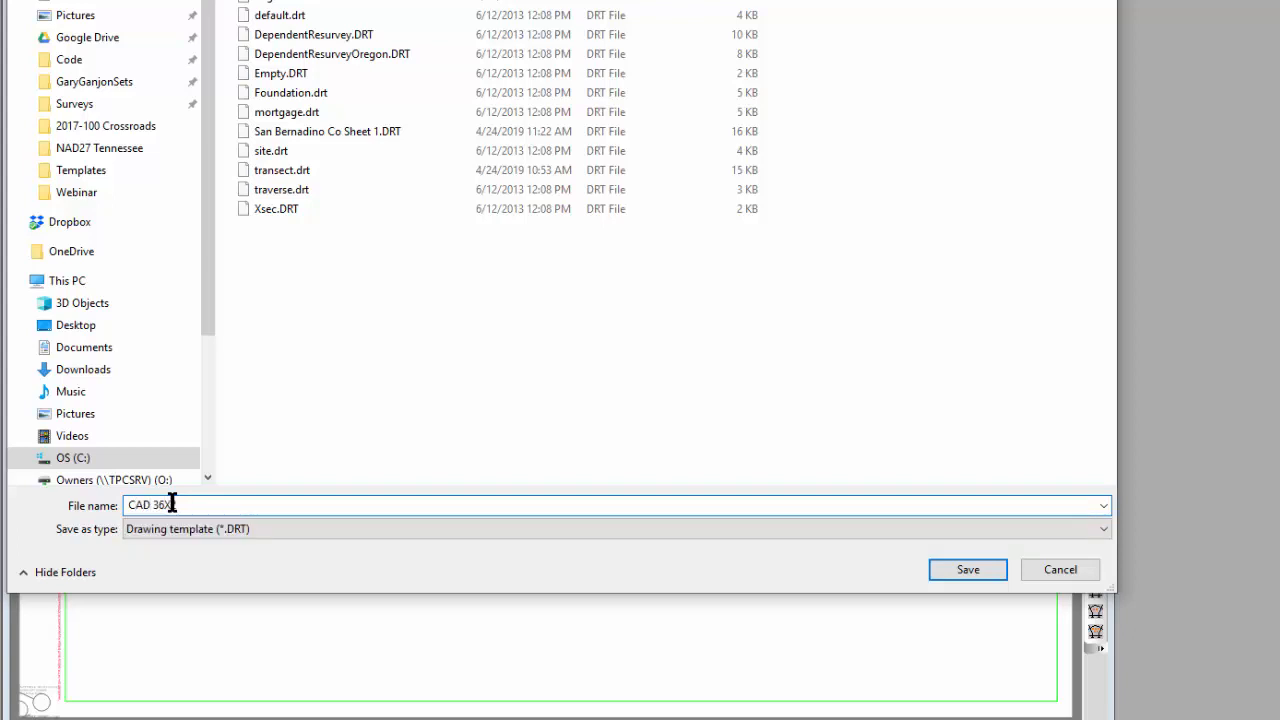
text(24 pHA)
key(BackSpace)
key(BackSpace)
key(BackSpace)
text(Phase Drawing)
click(963, 567)
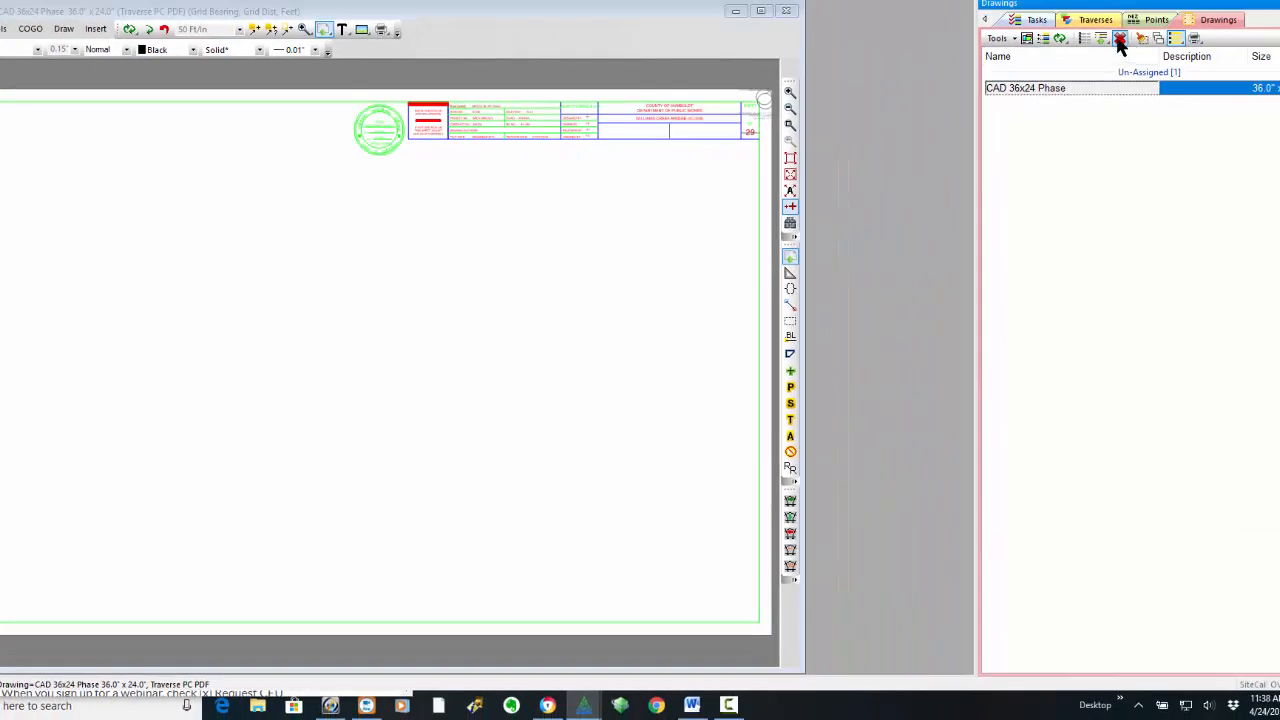
Step: Delete the CAD 36x24 Phase drawing and create a new drawing named Phase 1 from the CAD 36X24 Phase Drawing.DRT template
click(1118, 40)
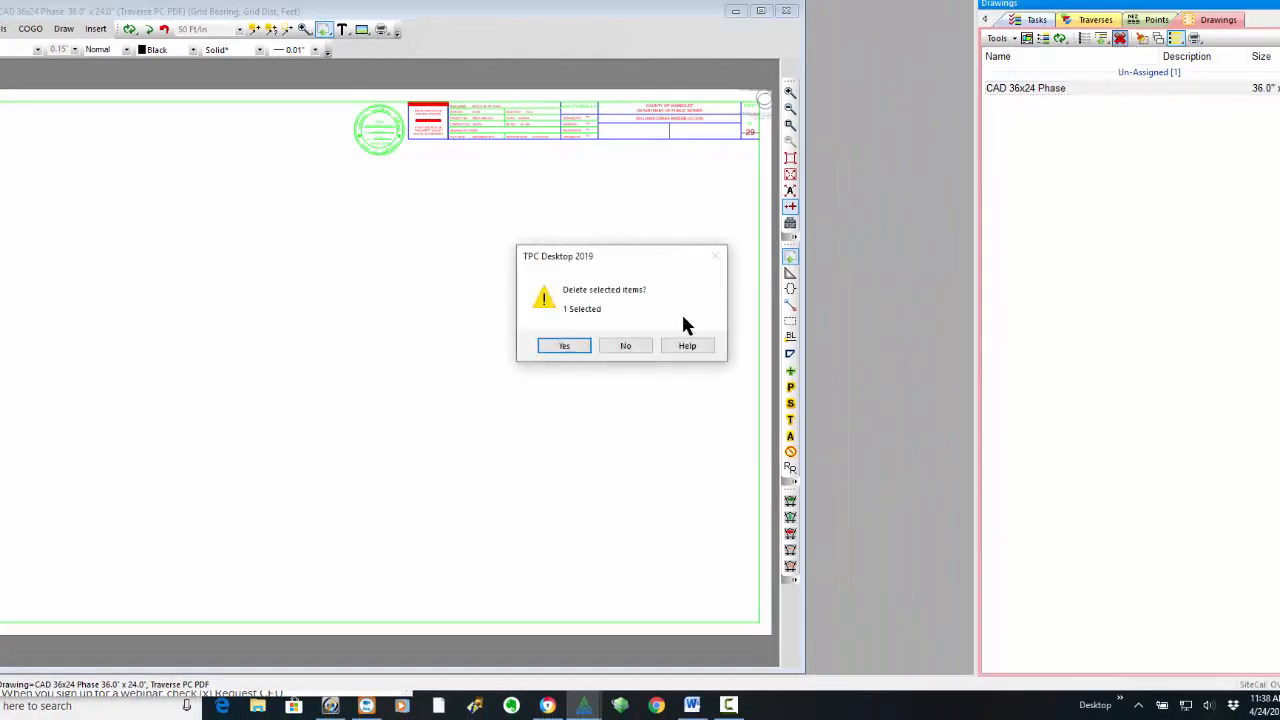
click(568, 346)
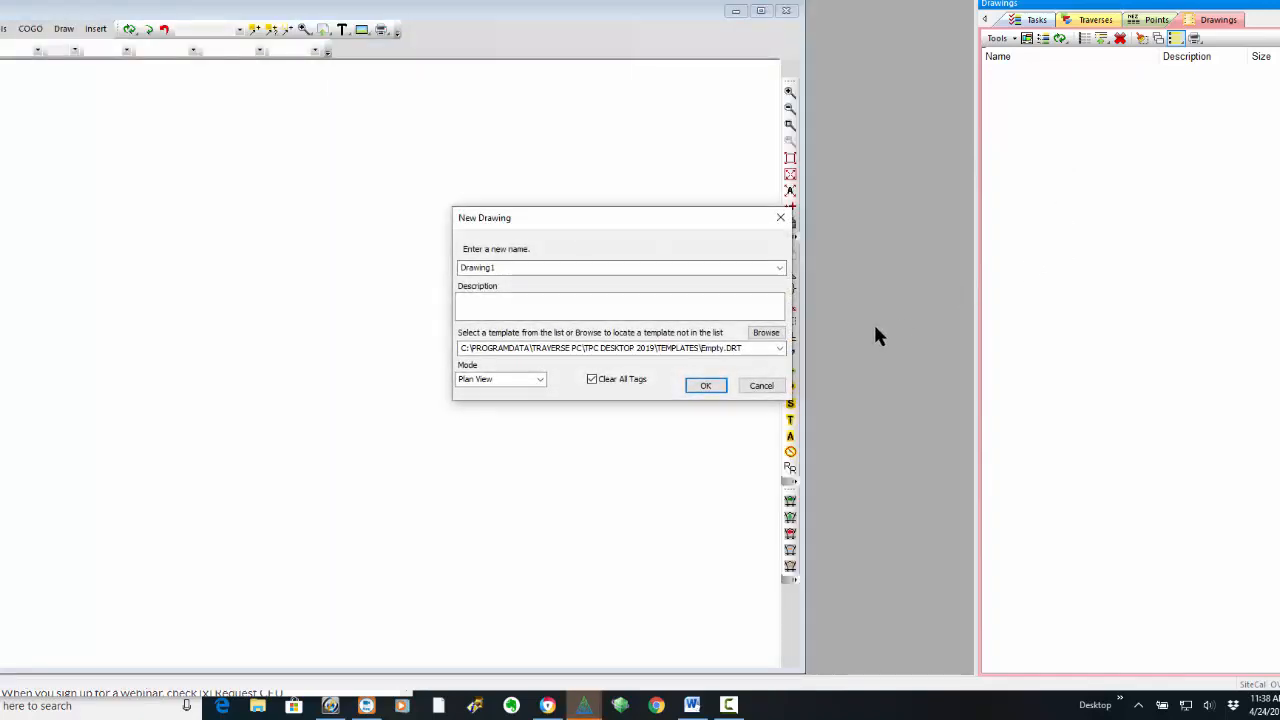
drag(514, 267, 451, 268)
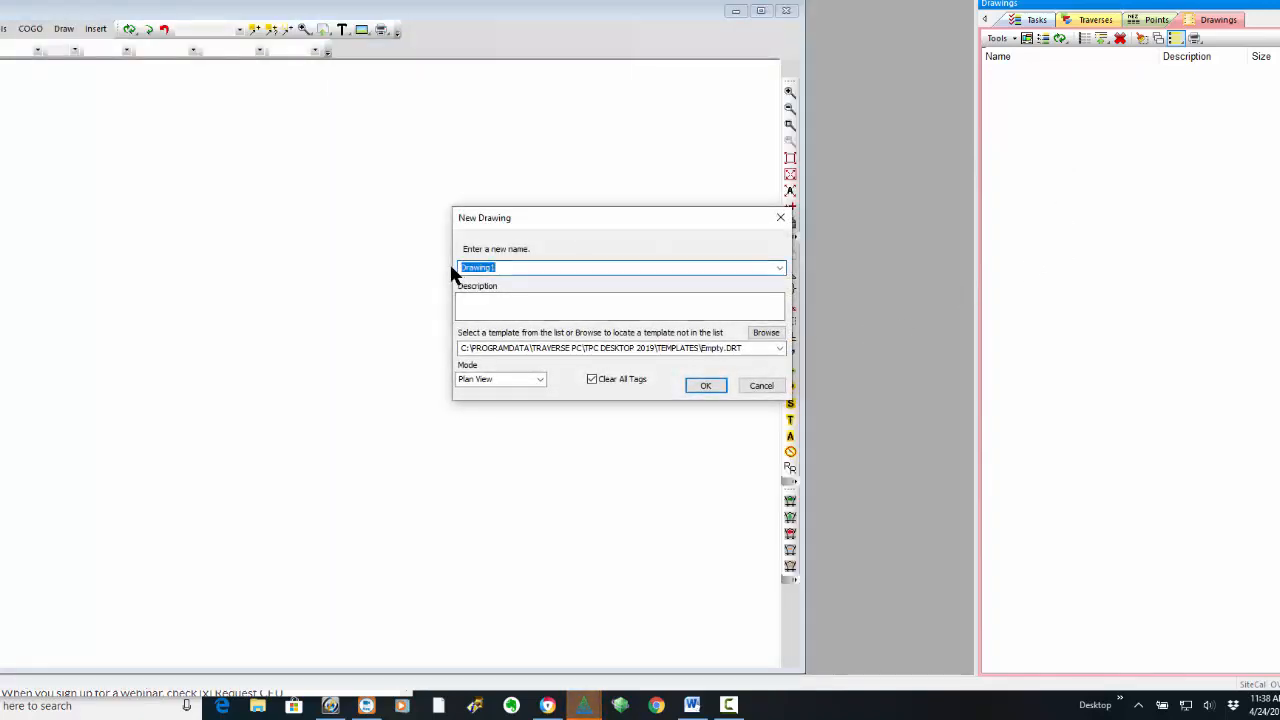
text(Phase 1)
click(779, 348)
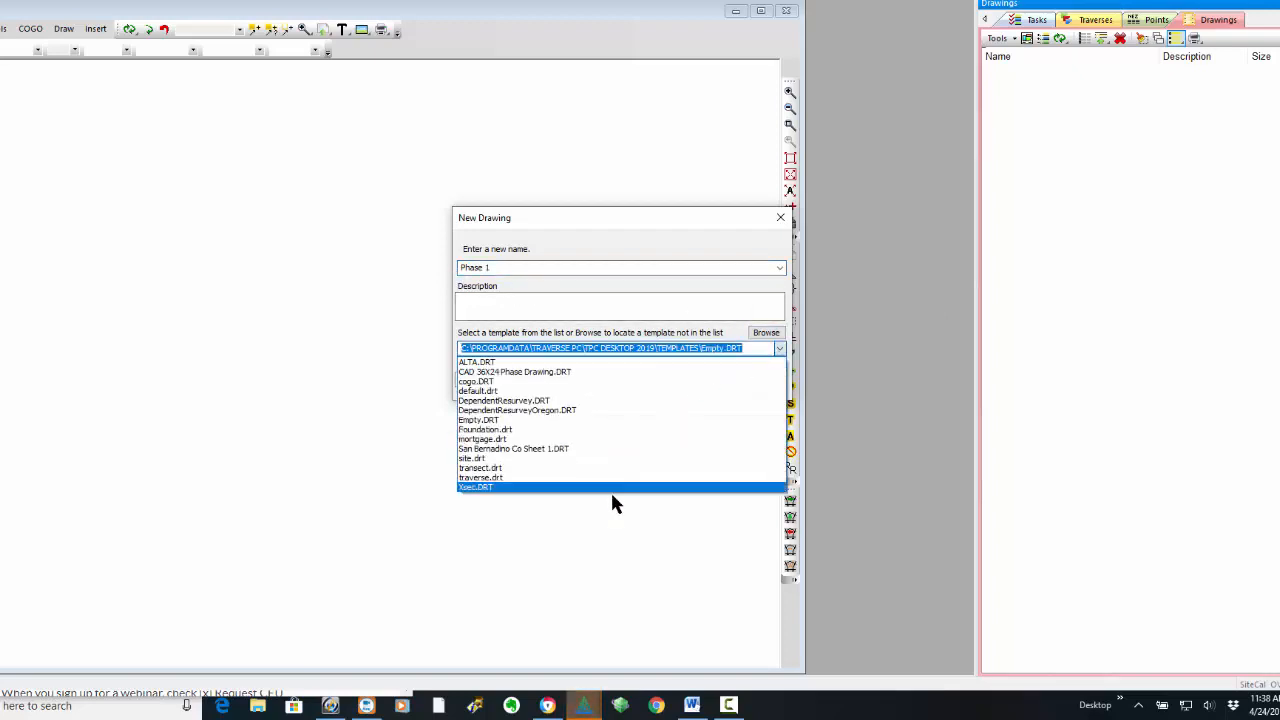
click(505, 372)
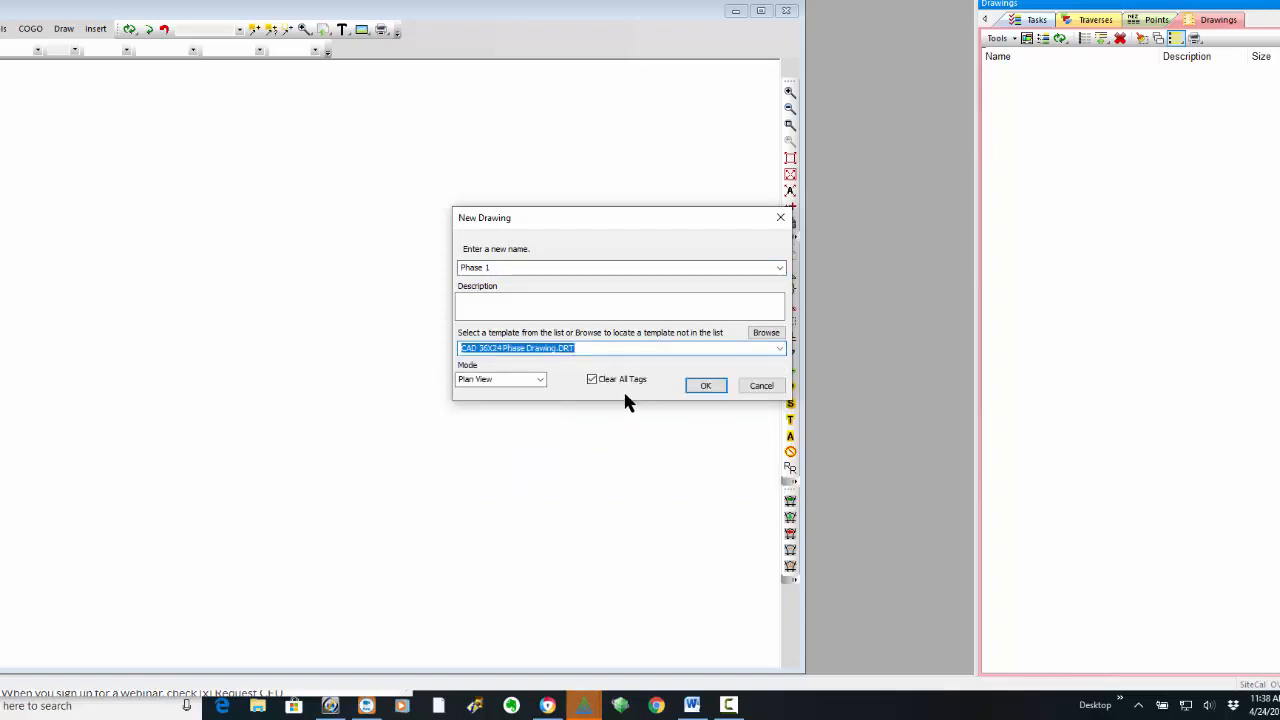
click(706, 384)
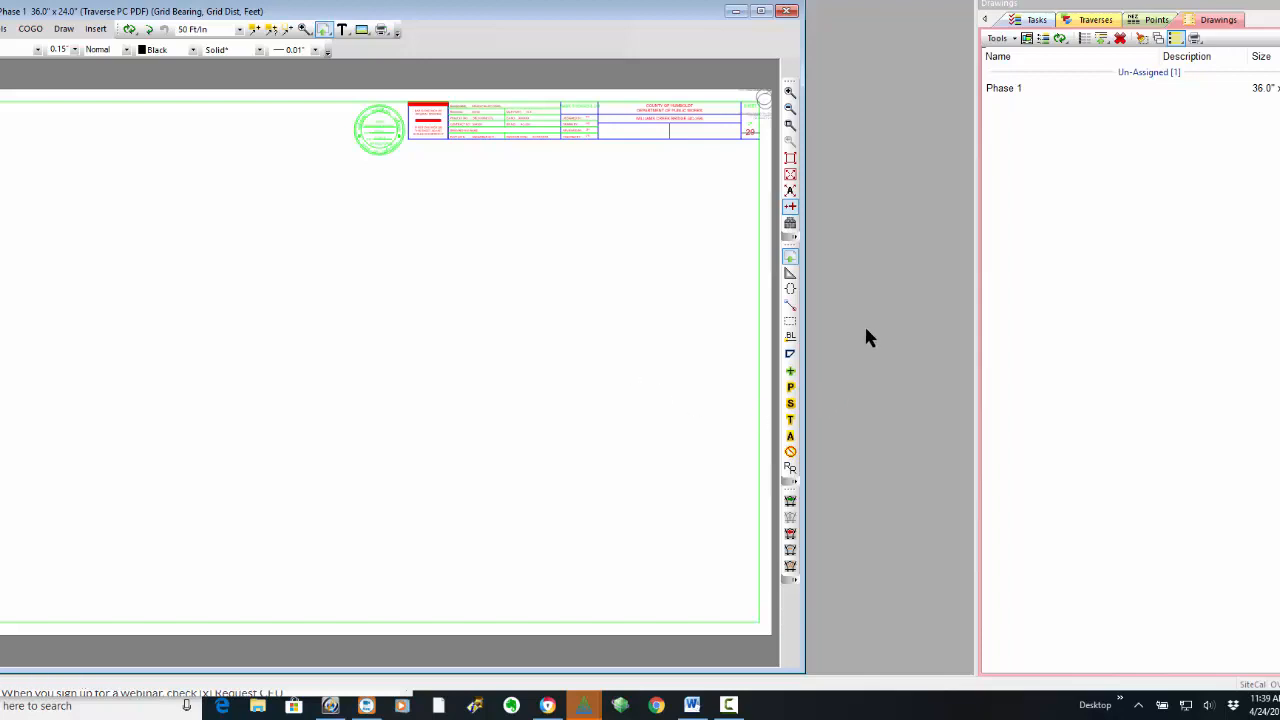
Step: Start a new drawing and browse for its template from drive C: through ProgramData, Traverse PC and TPC Desktop 2019 to the Templates folder
double_click(1042, 265)
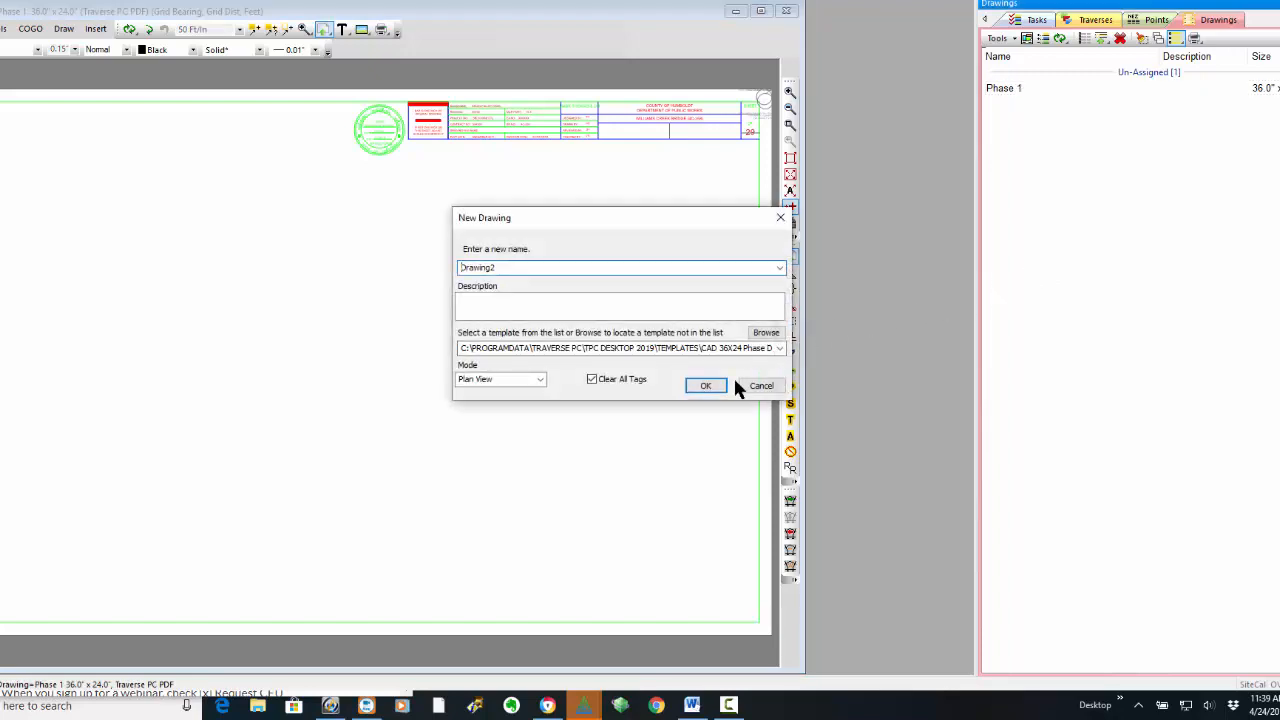
click(766, 334)
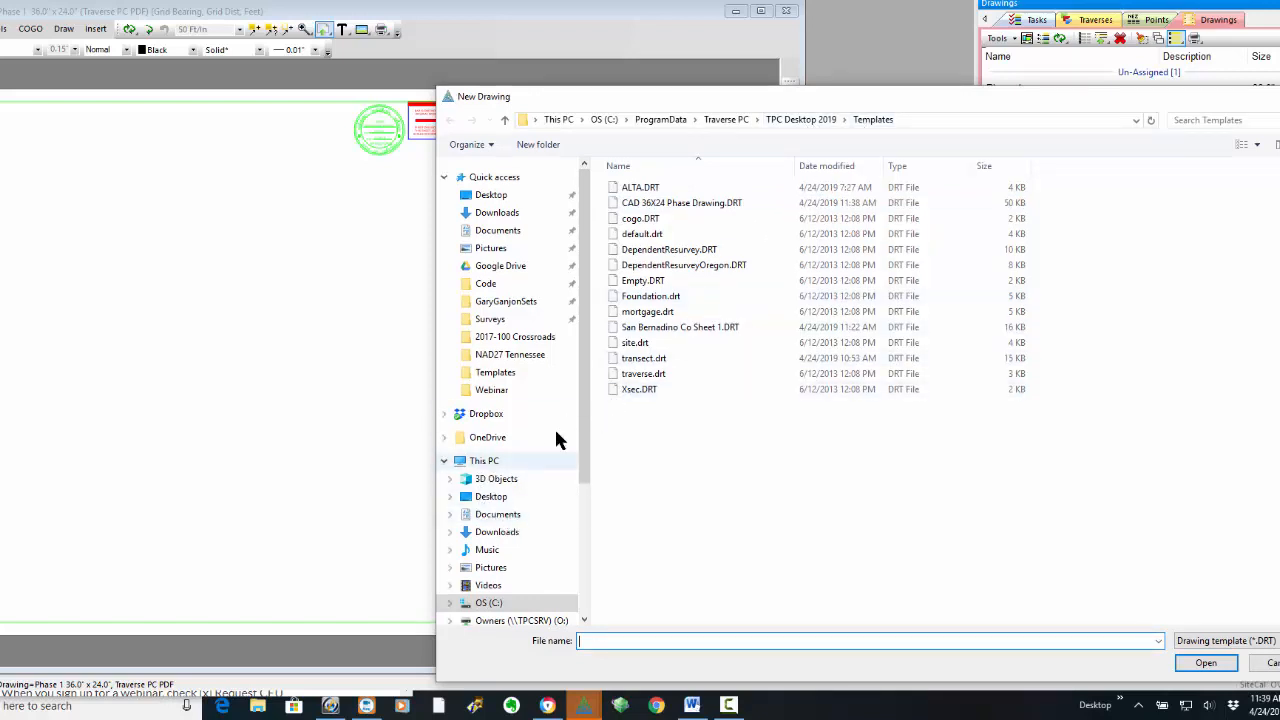
scroll(540, 400, down, 3)
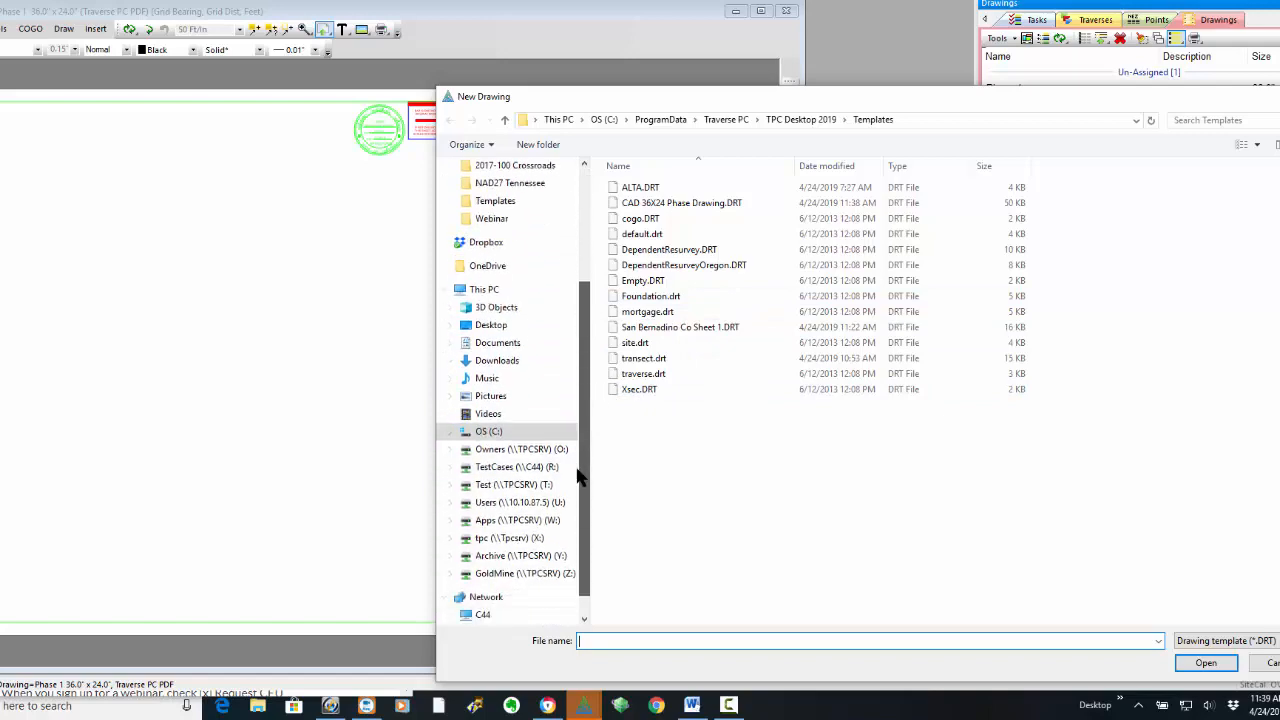
click(500, 433)
double_click(657, 484)
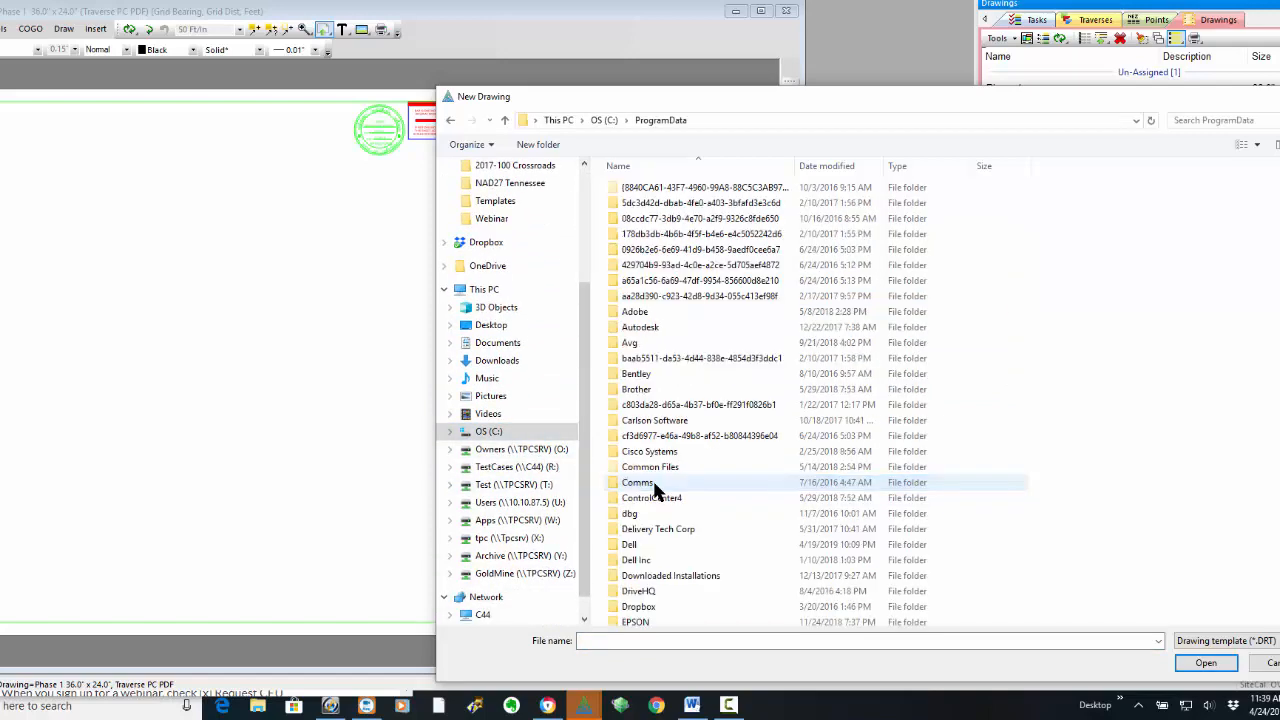
scroll(958, 447, down, 12)
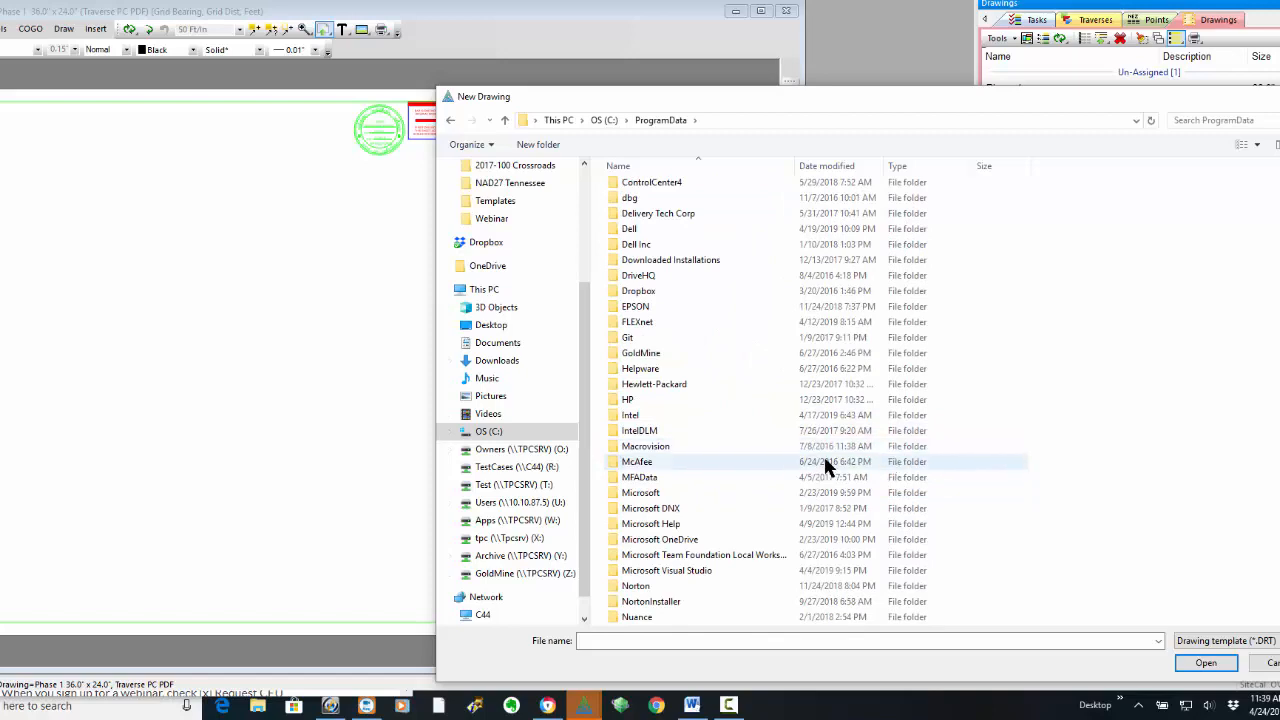
scroll(825, 466, down, 3)
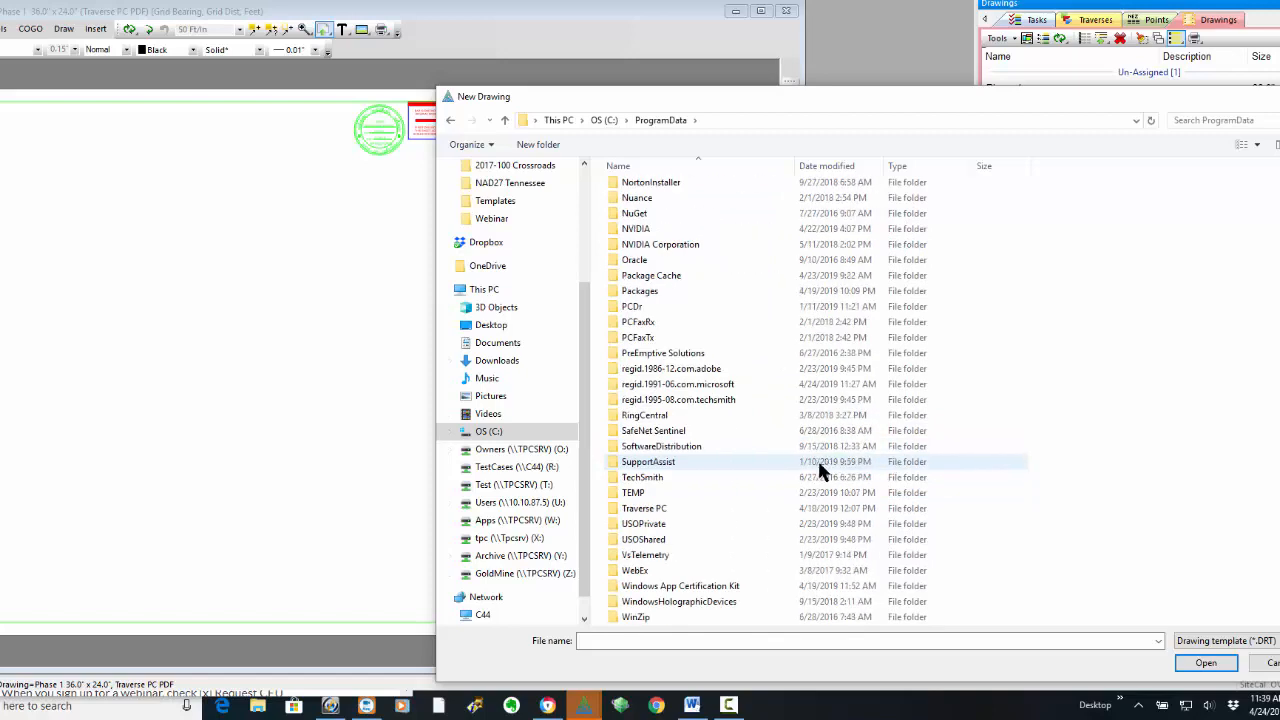
double_click(659, 512)
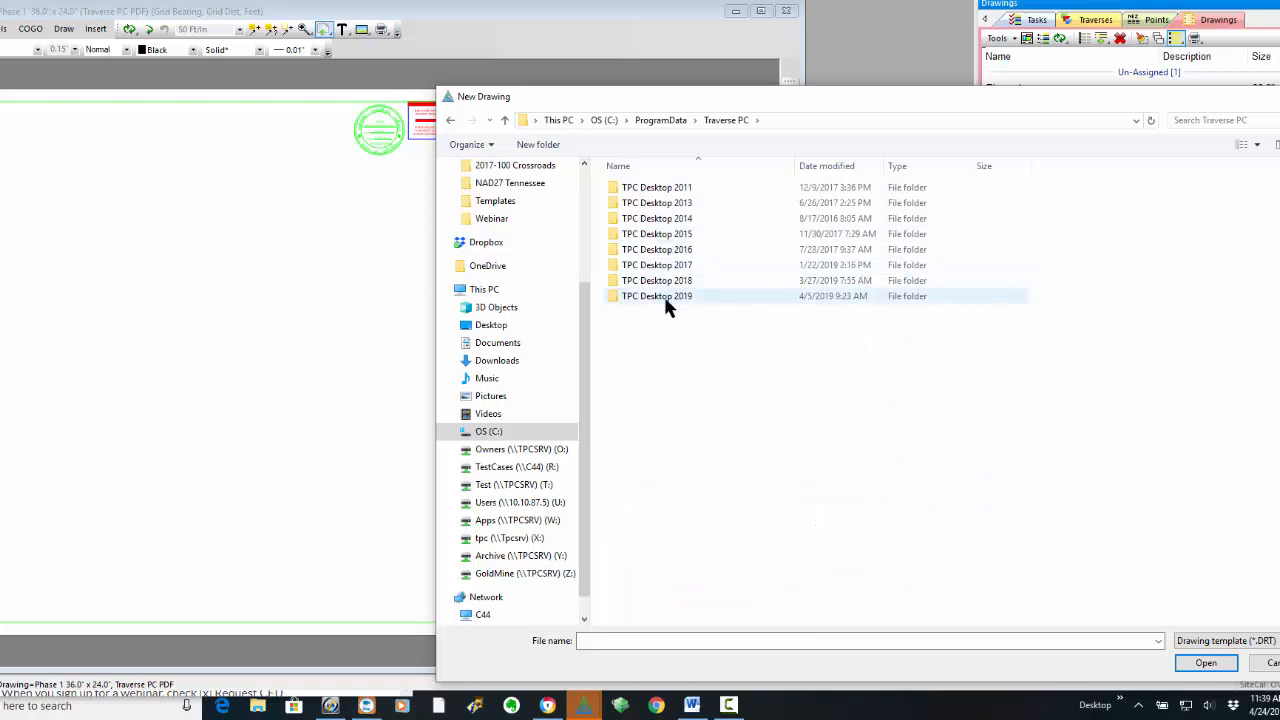
double_click(665, 298)
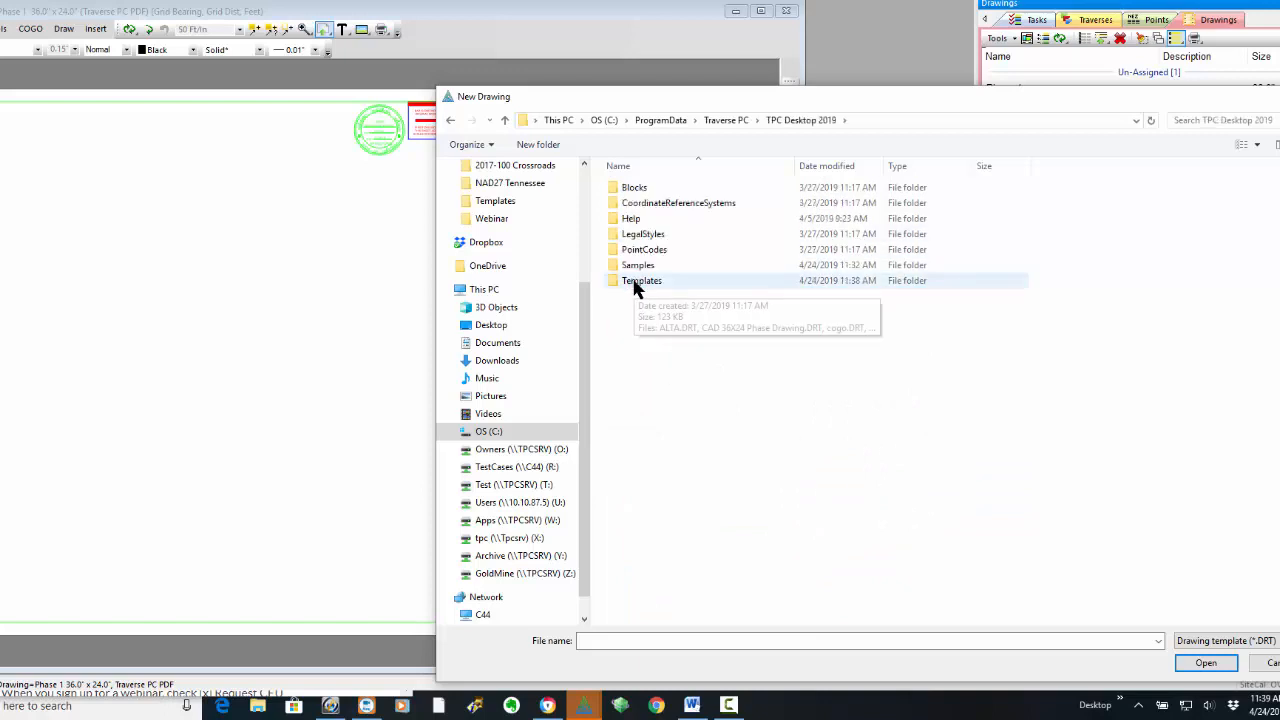
click(637, 289)
double_click(637, 285)
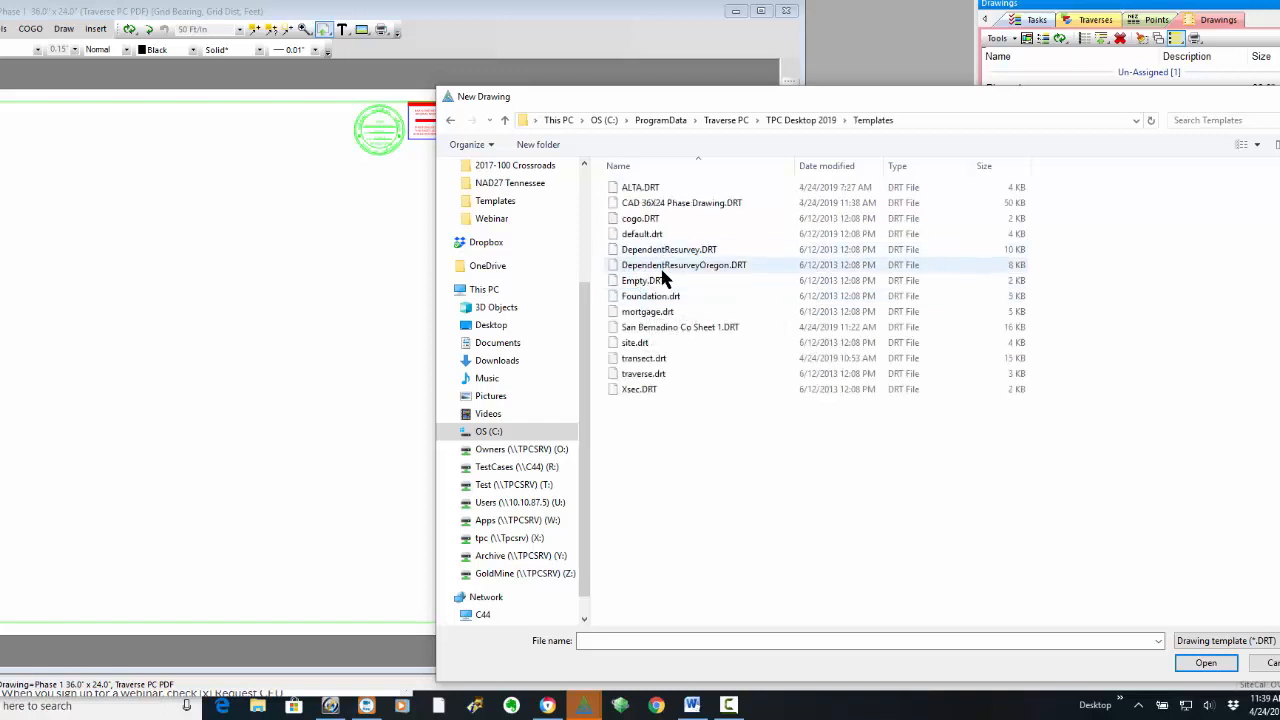
Step: Examine the version folders under Traverse PC and the contents of TPC Desktop 2019, then cancel the new drawing
click(727, 120)
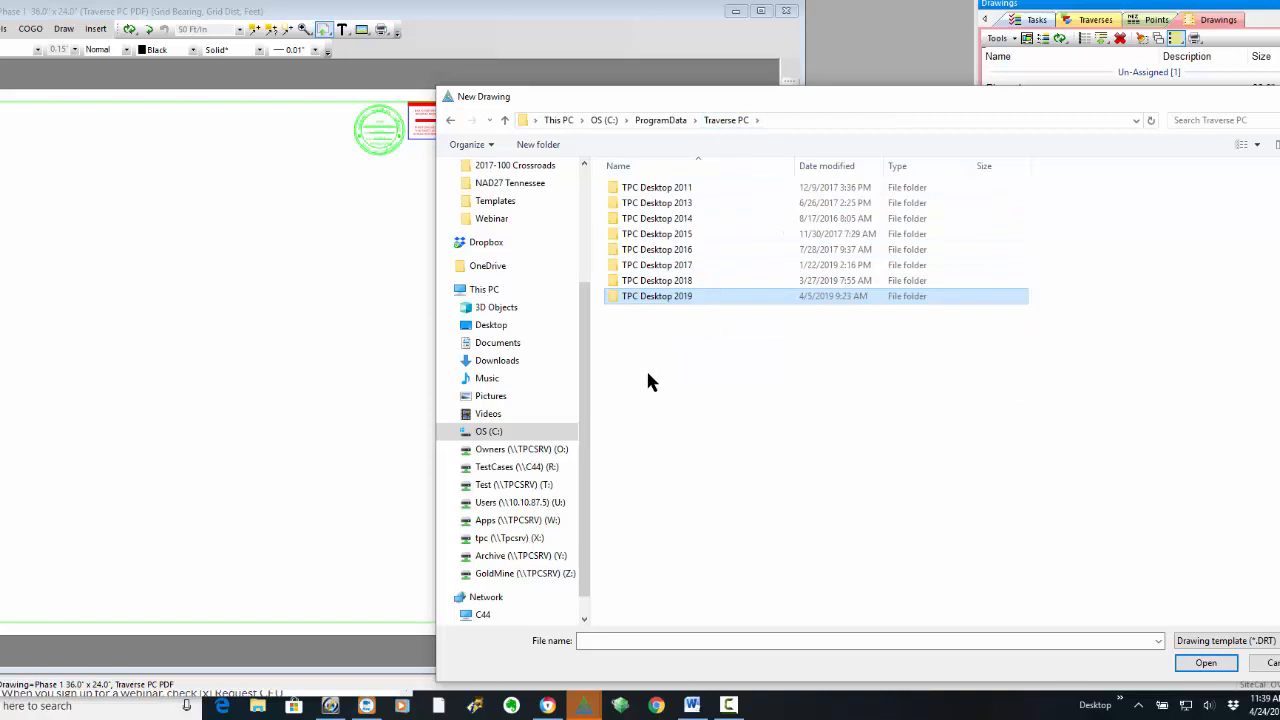
double_click(683, 300)
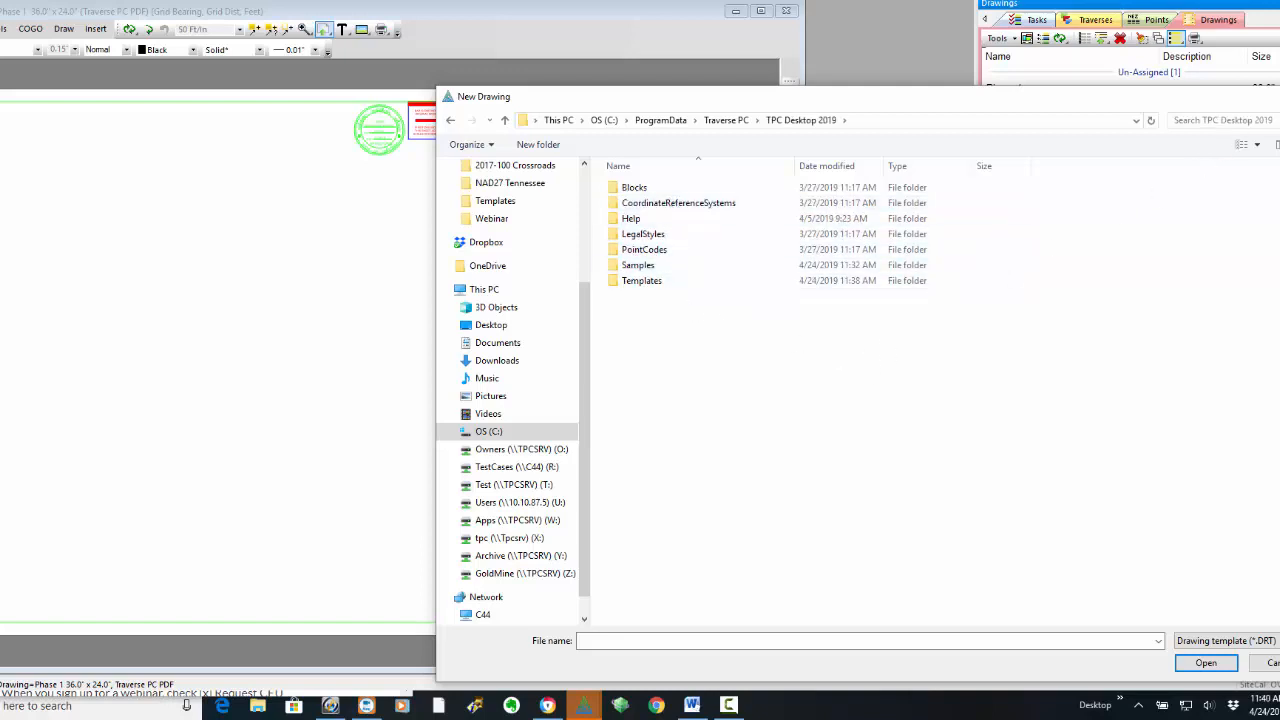
key(Escape)
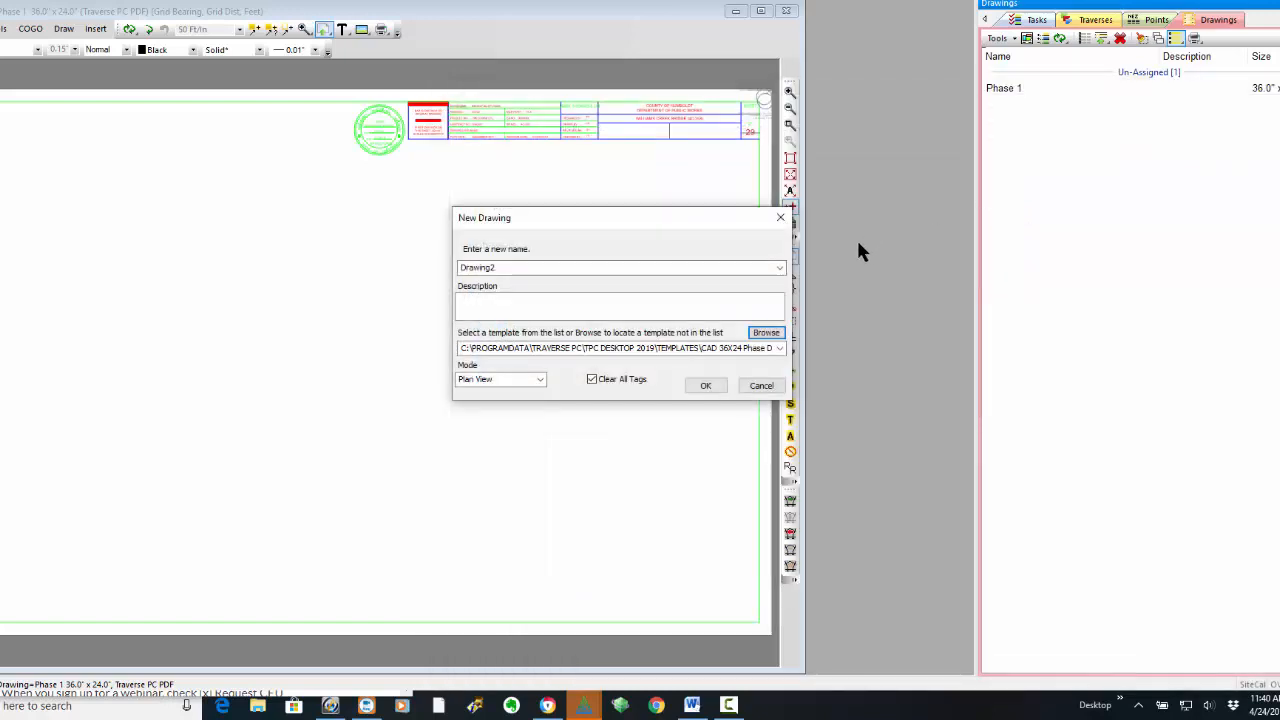
click(781, 218)
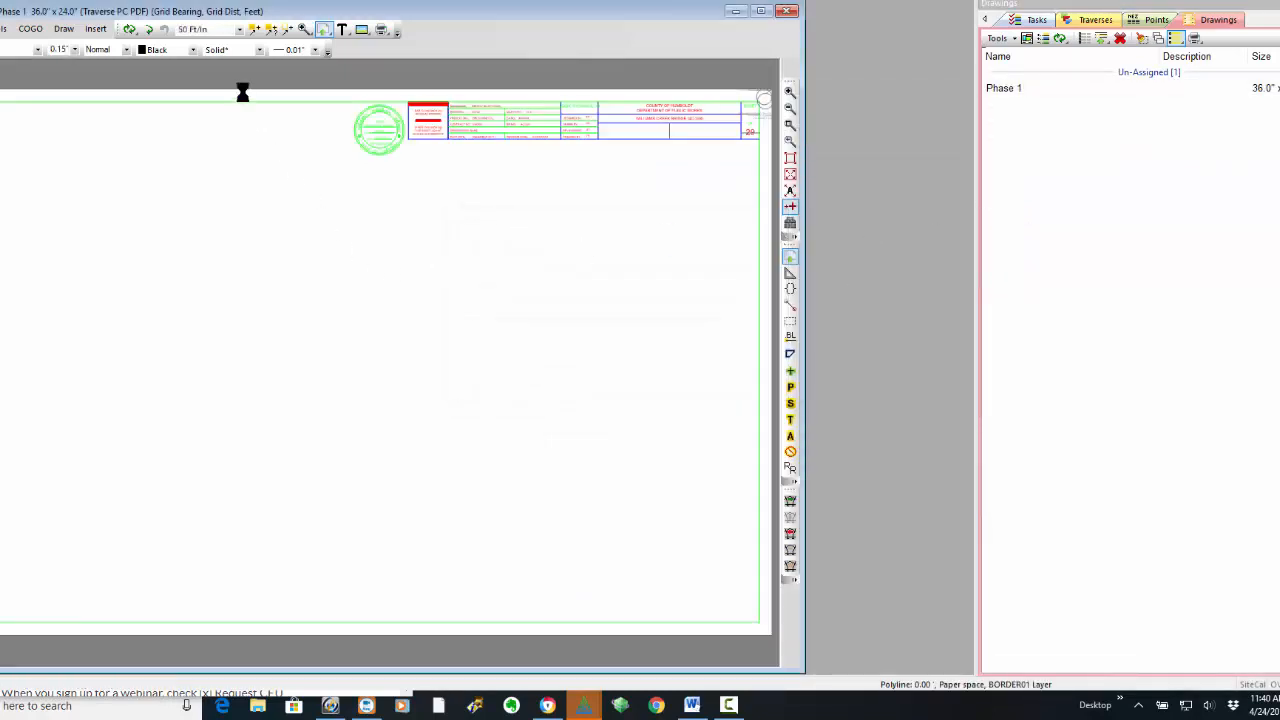
Step: Open the program data folder from the Program Settings, view its Templates subfolder, and close both the folder and the settings
click(163, 3)
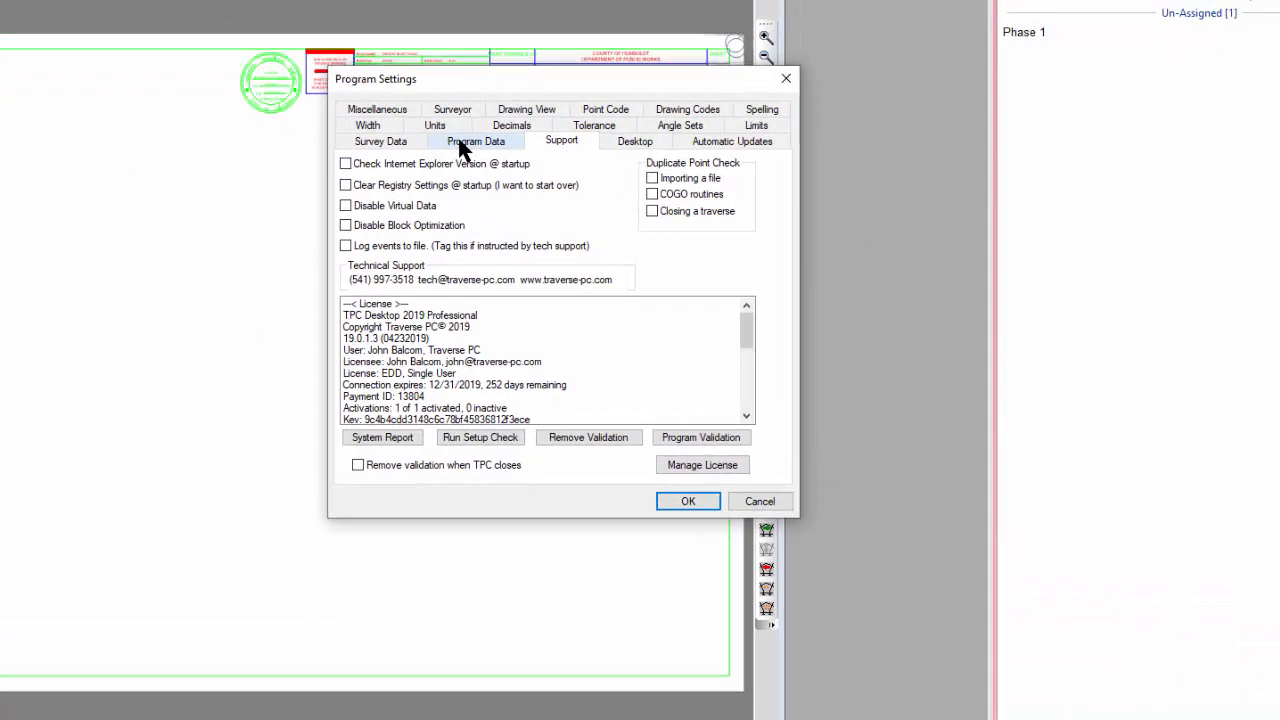
click(461, 148)
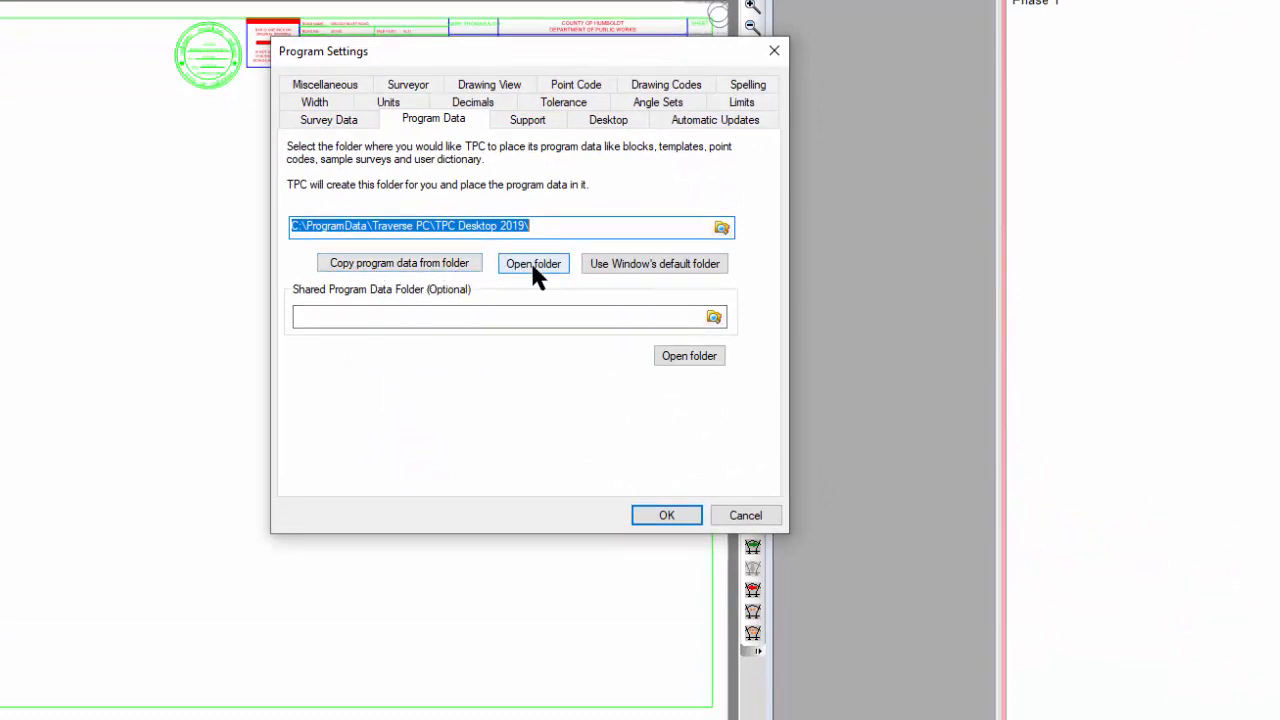
click(533, 267)
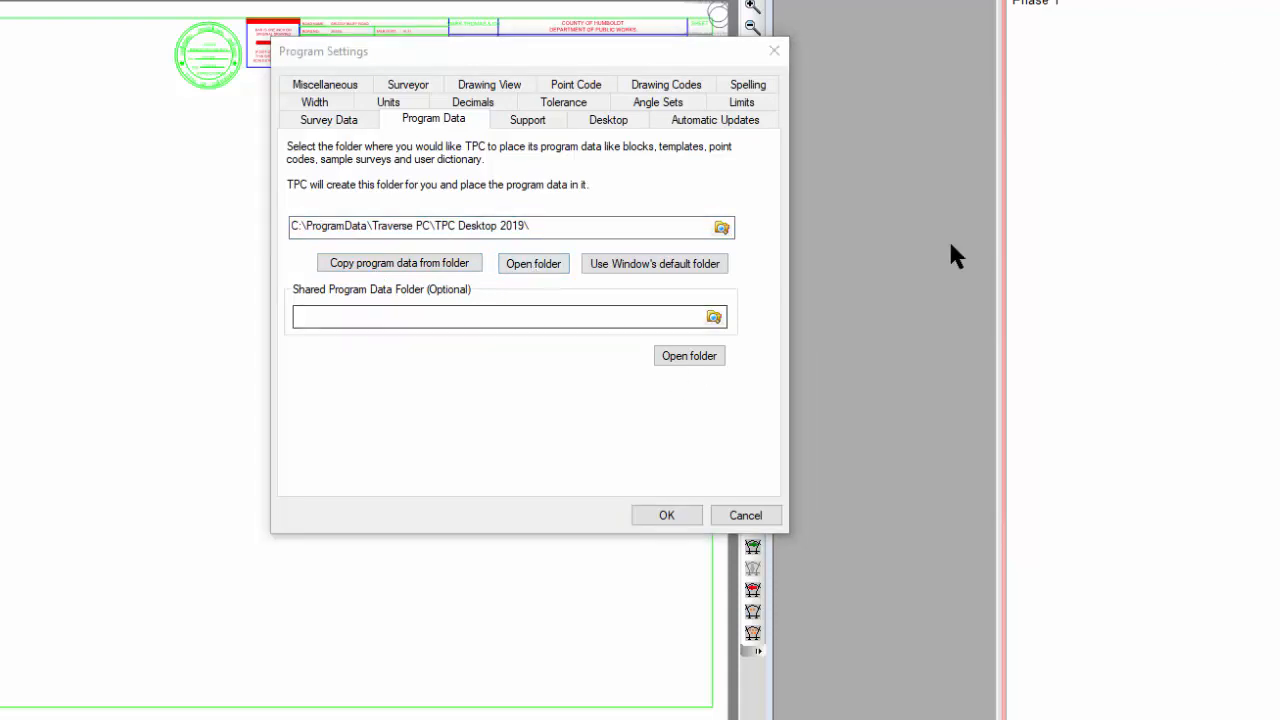
drag(1279, 2, 280, 2)
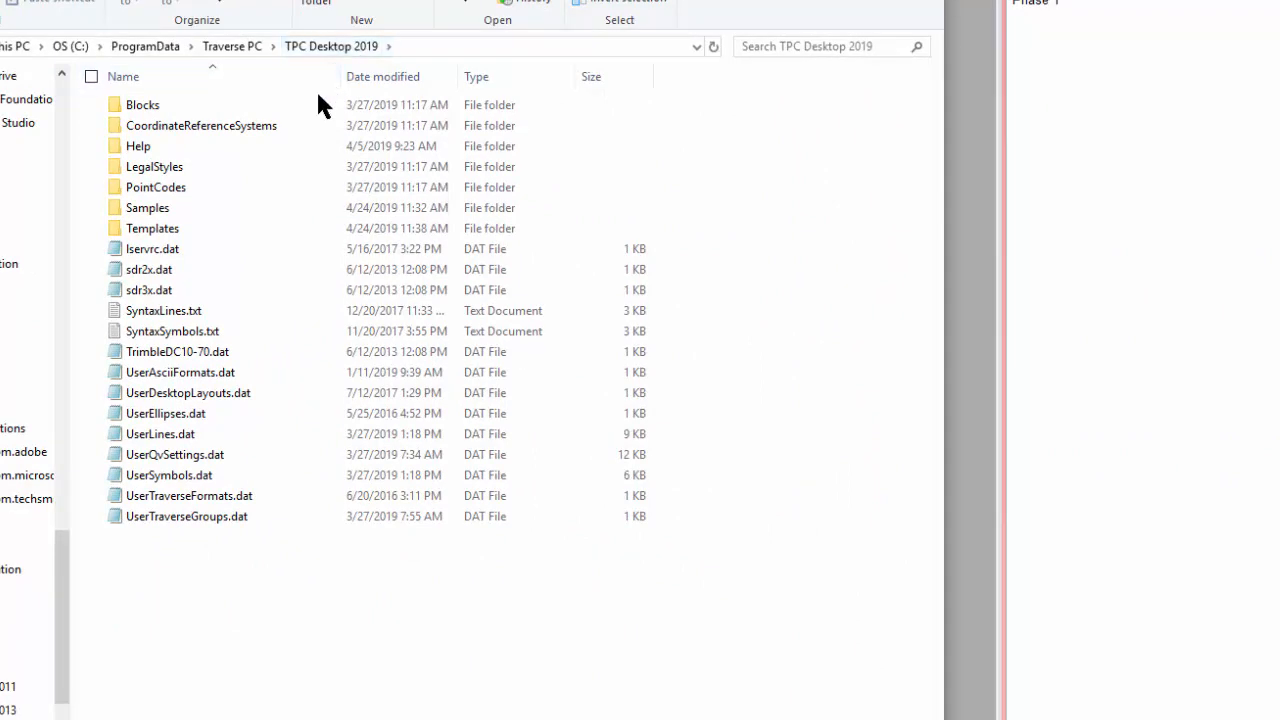
double_click(175, 228)
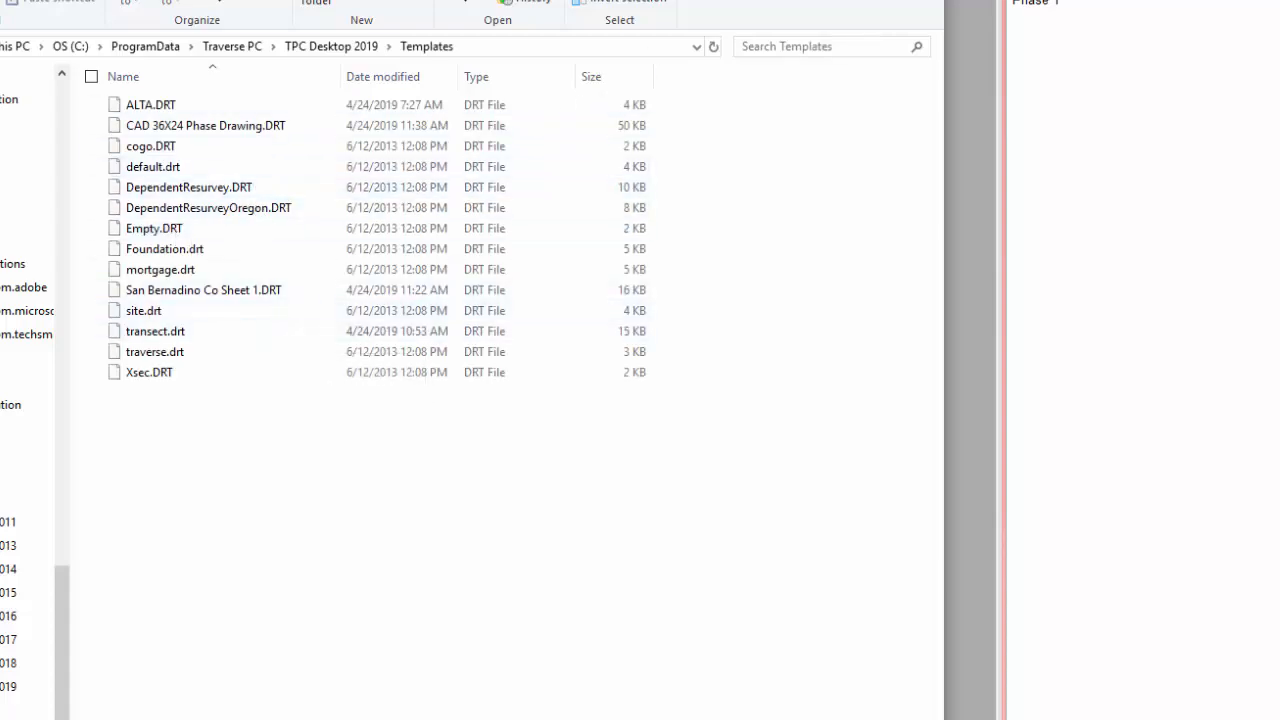
key(alt+F4)
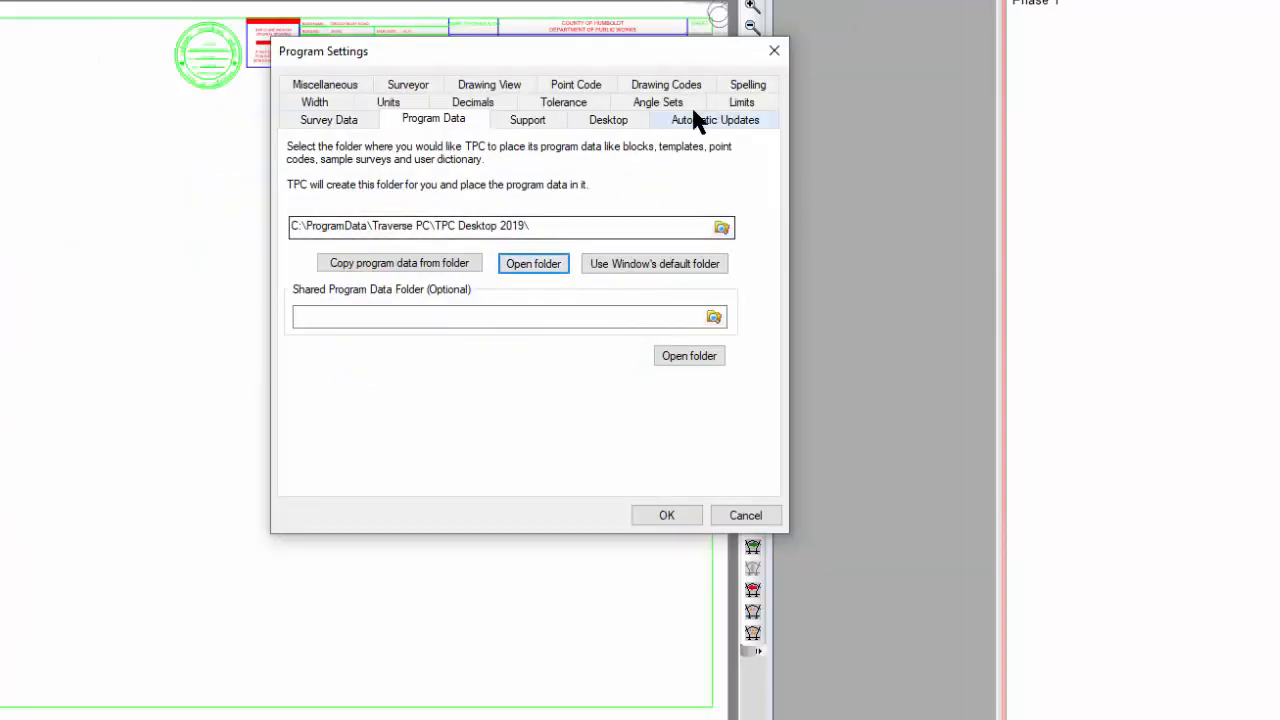
click(774, 50)
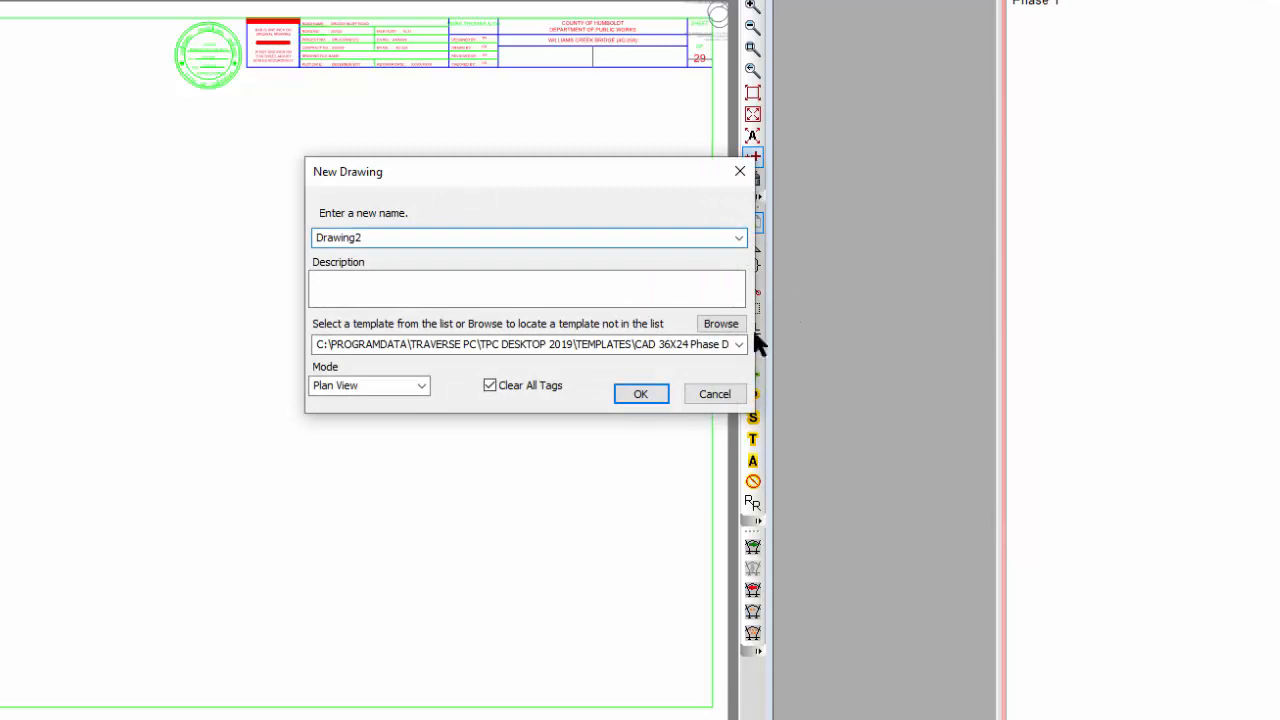
Step: Browse for a new drawing's template in the 2017-100 Crossroads folder under Surveys\2017, then cancel the new drawing
click(721, 323)
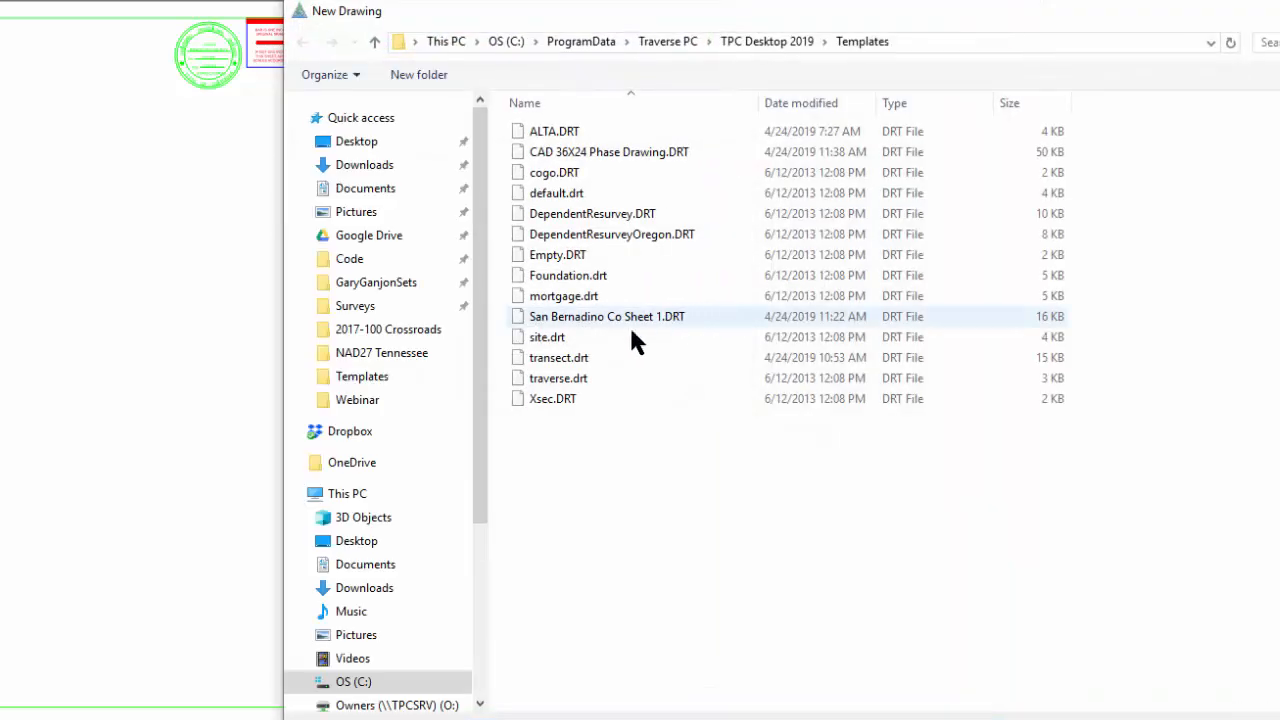
click(355, 310)
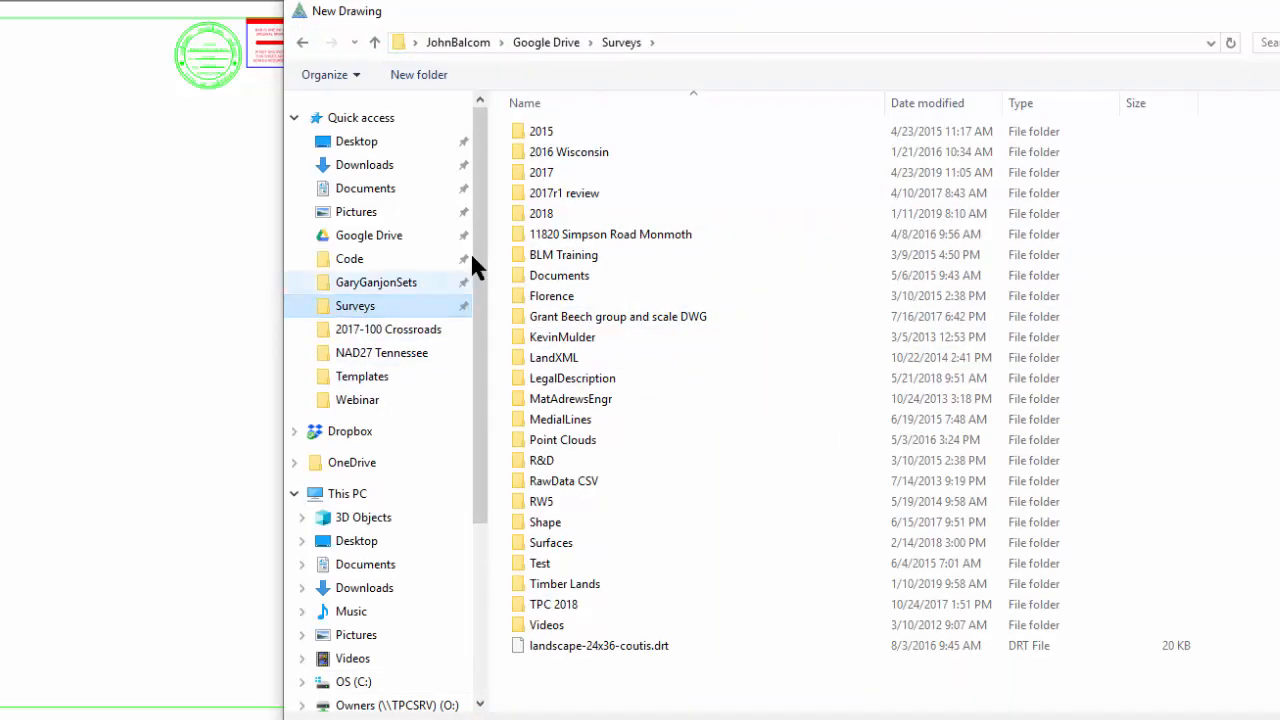
double_click(540, 172)
double_click(563, 137)
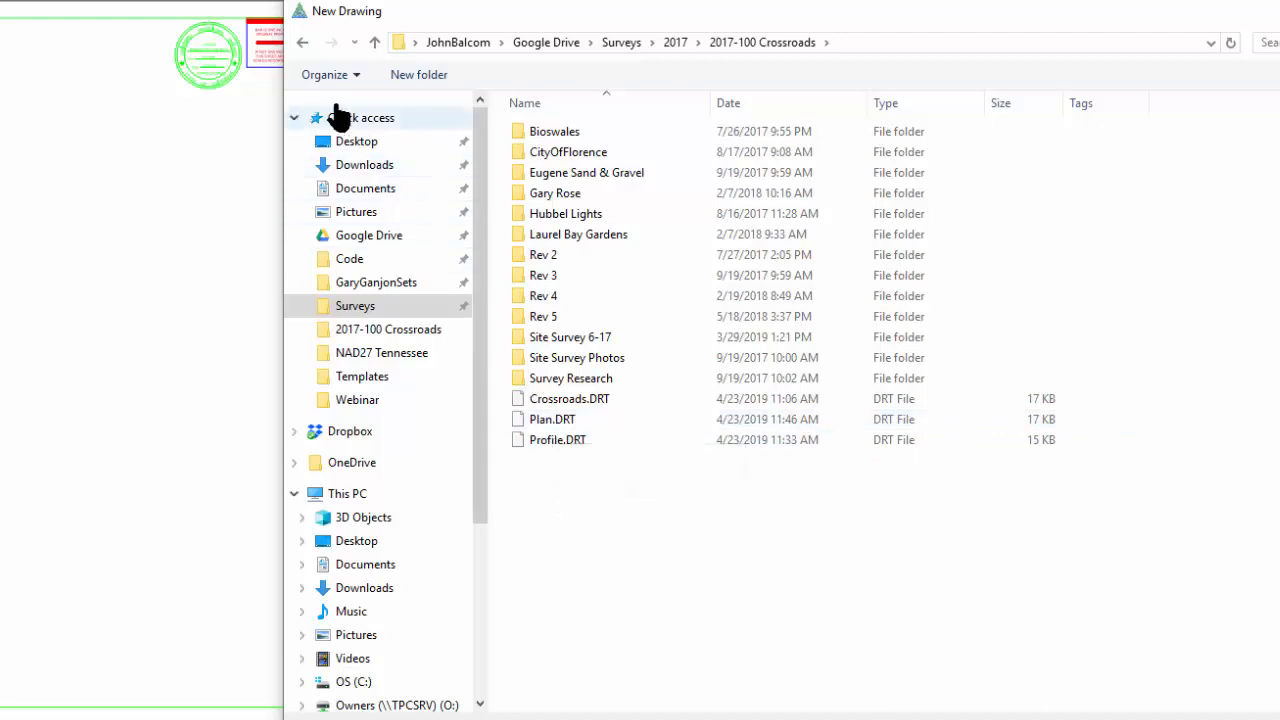
click(303, 43)
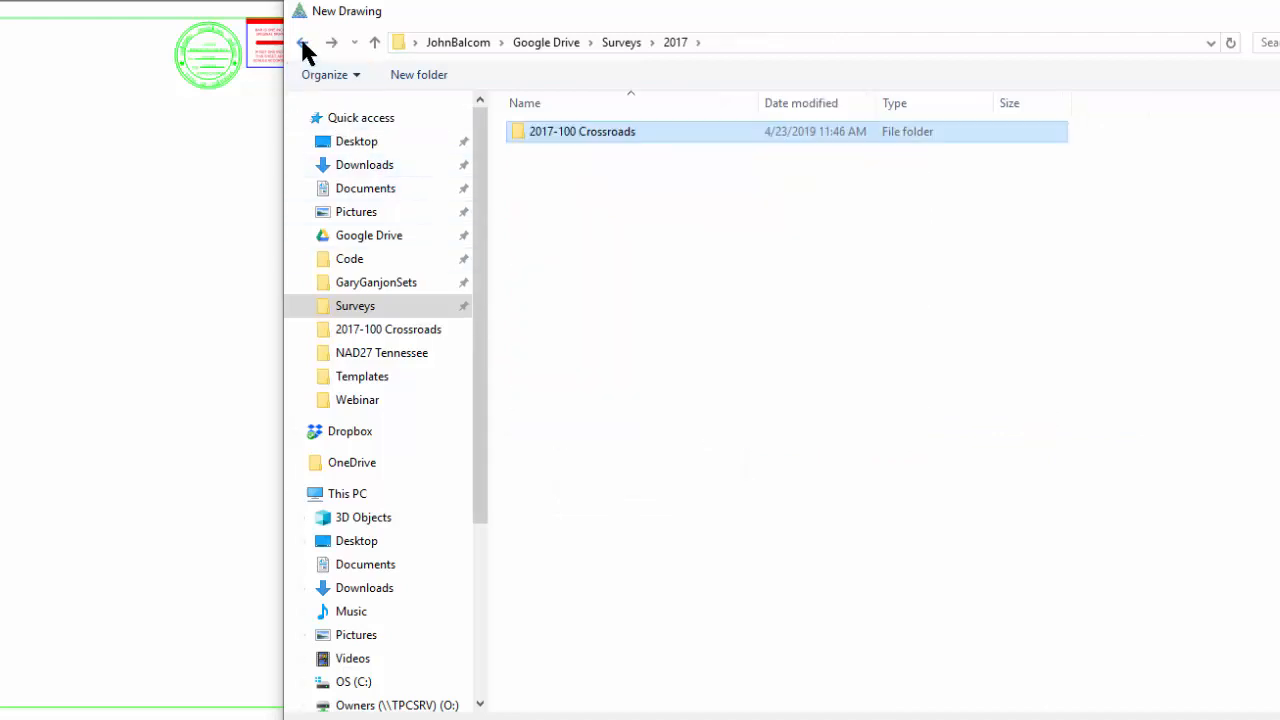
click(303, 43)
click(303, 43)
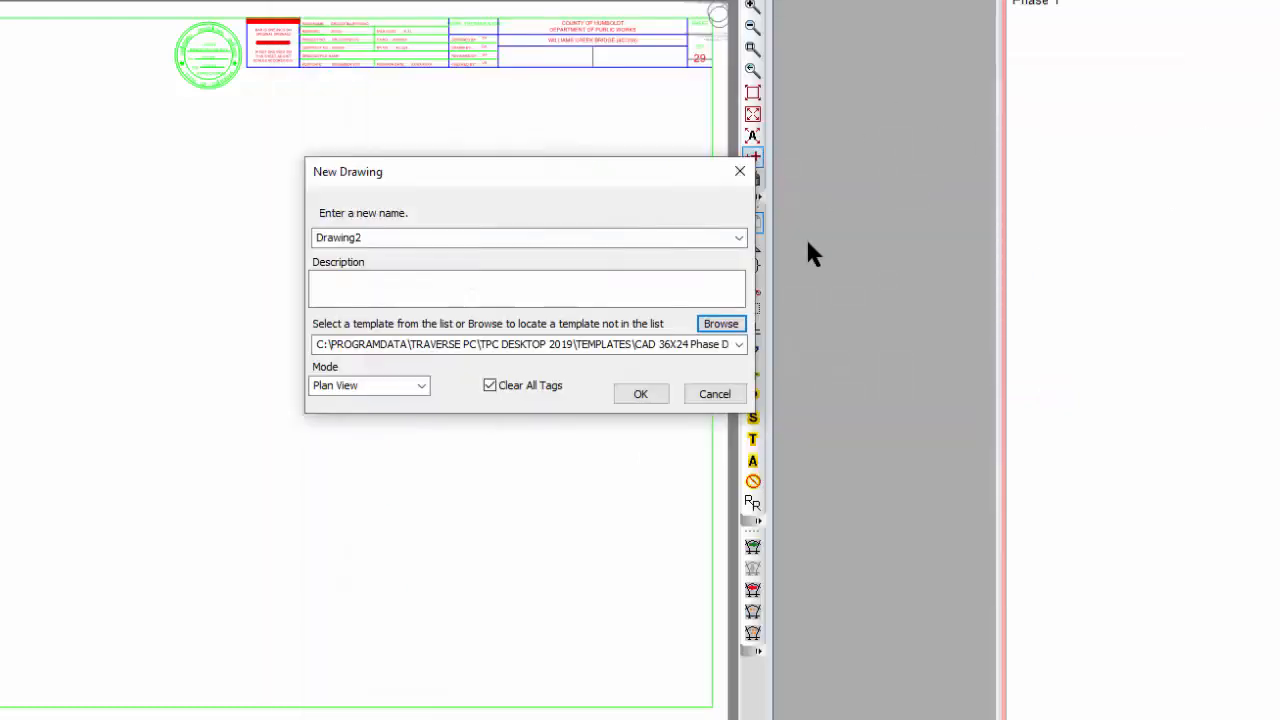
click(716, 396)
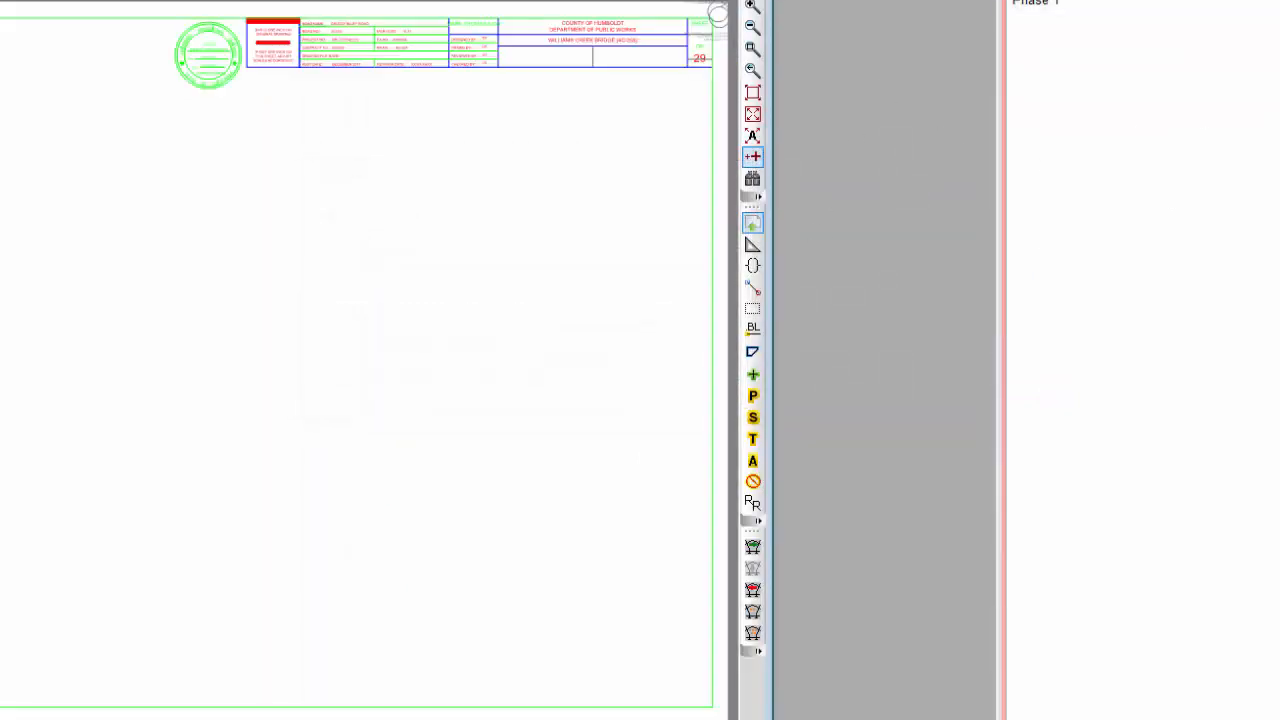
Step: Switch to the browser and review the Drawing Templates outline on the Web Seminar Registration page from its beginning
key(alt+Tab)
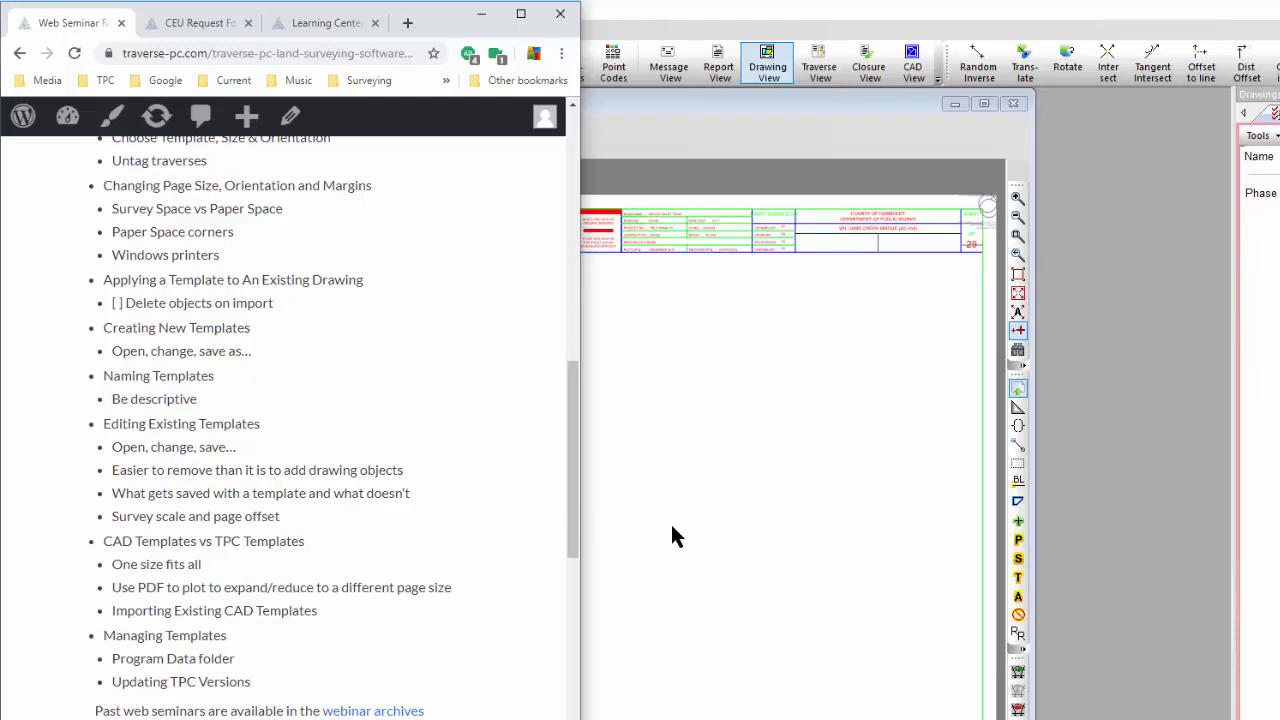
drag(571, 506, 541, 321)
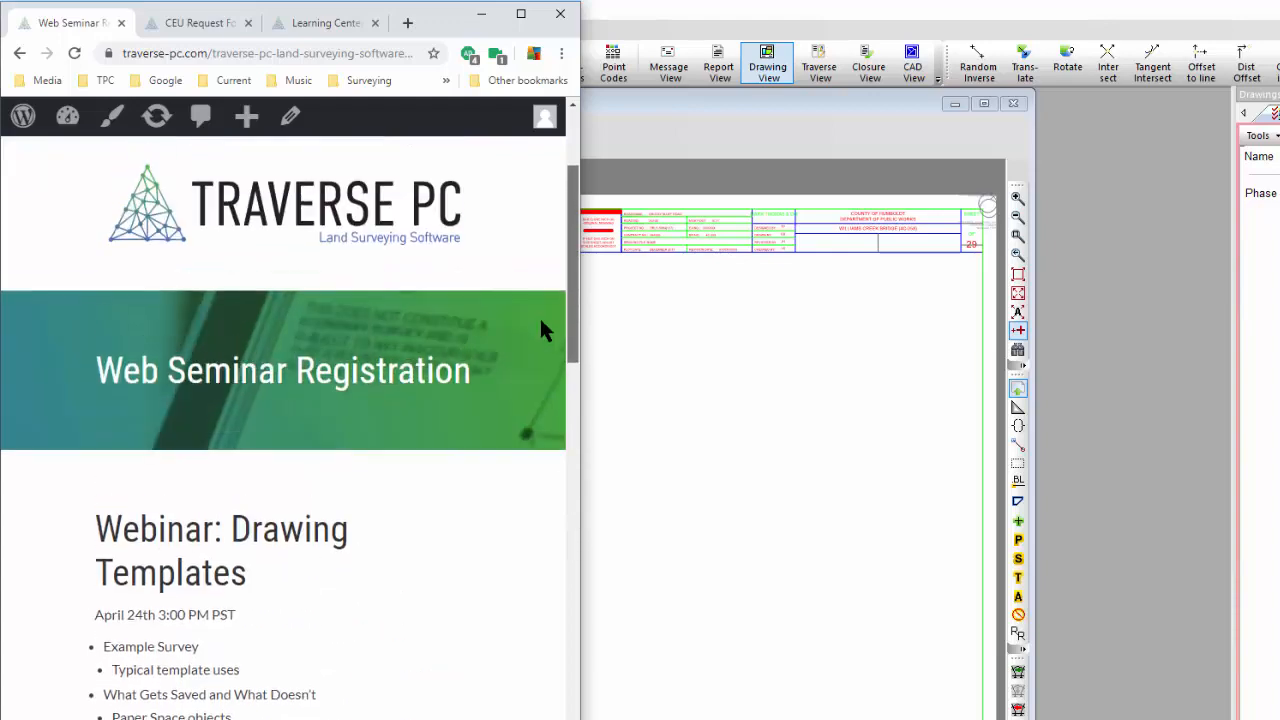
scroll(539, 320, down, 2)
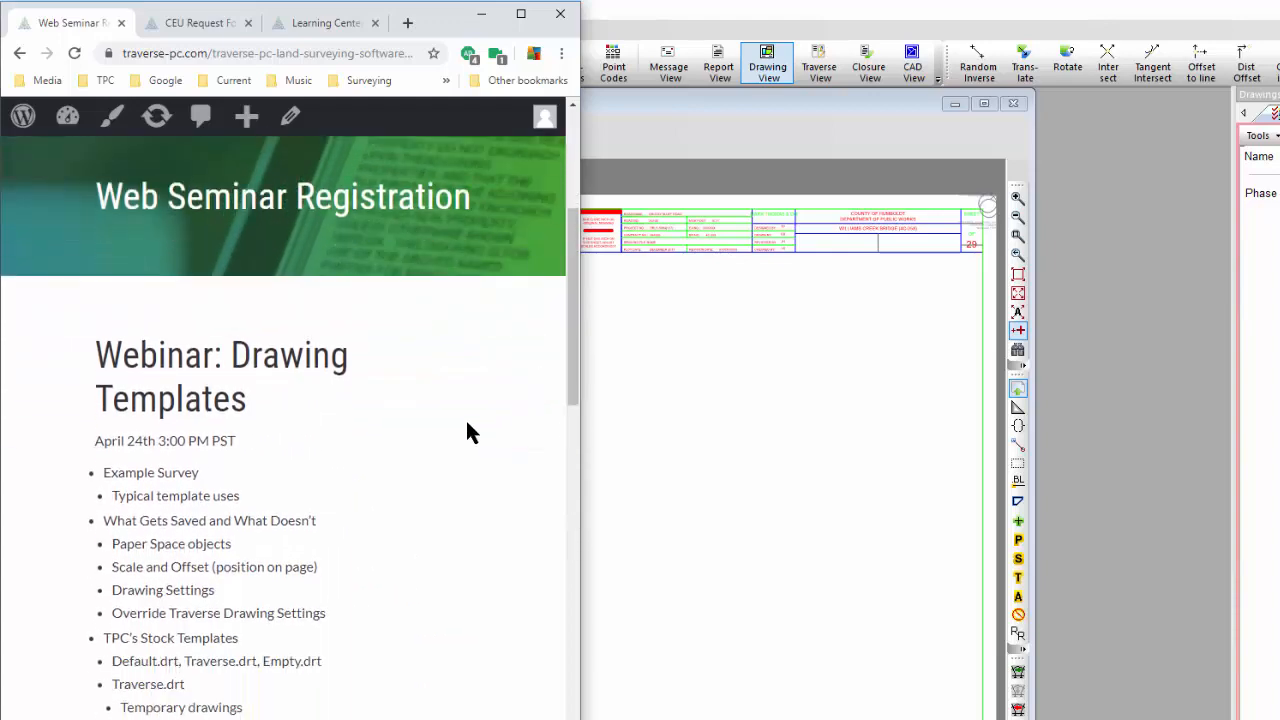